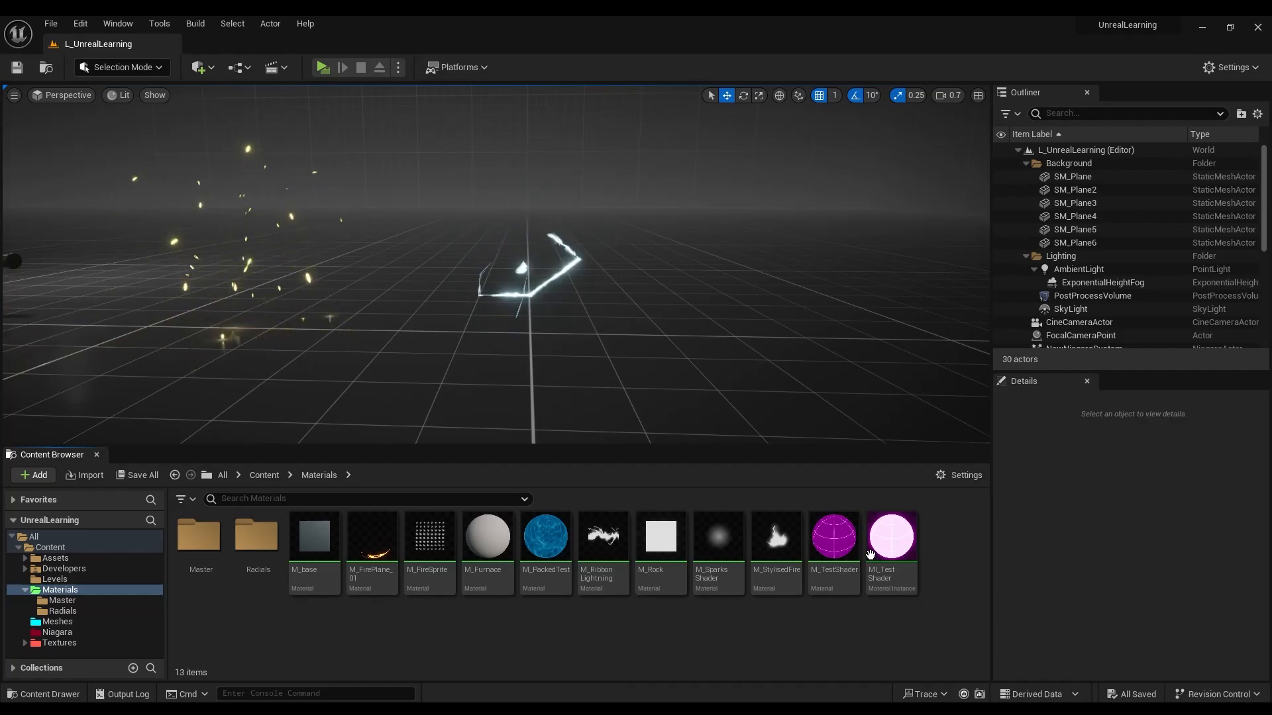
# Examine the LightningSprite texture from the Textures folder, then close its editor.
pyautogui.moveTo(761, 352); pyautogui.dragTo(737, 385, button='right')
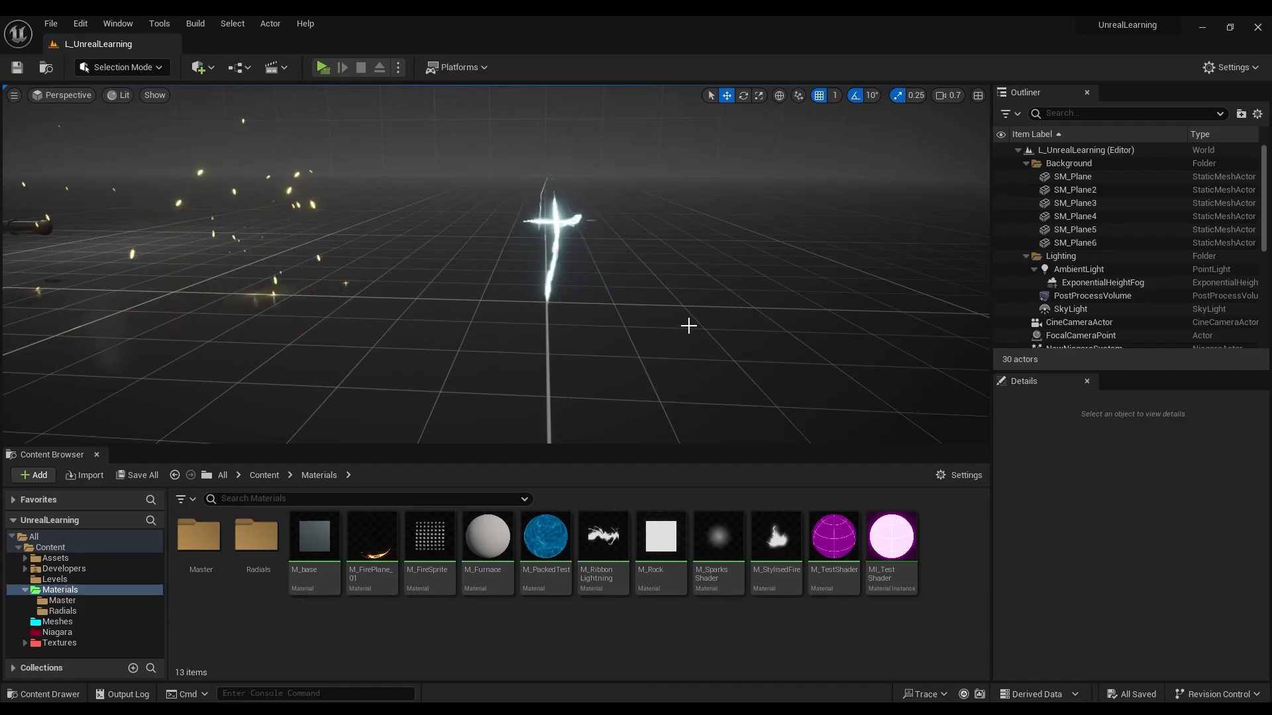
pyautogui.click(77, 644)
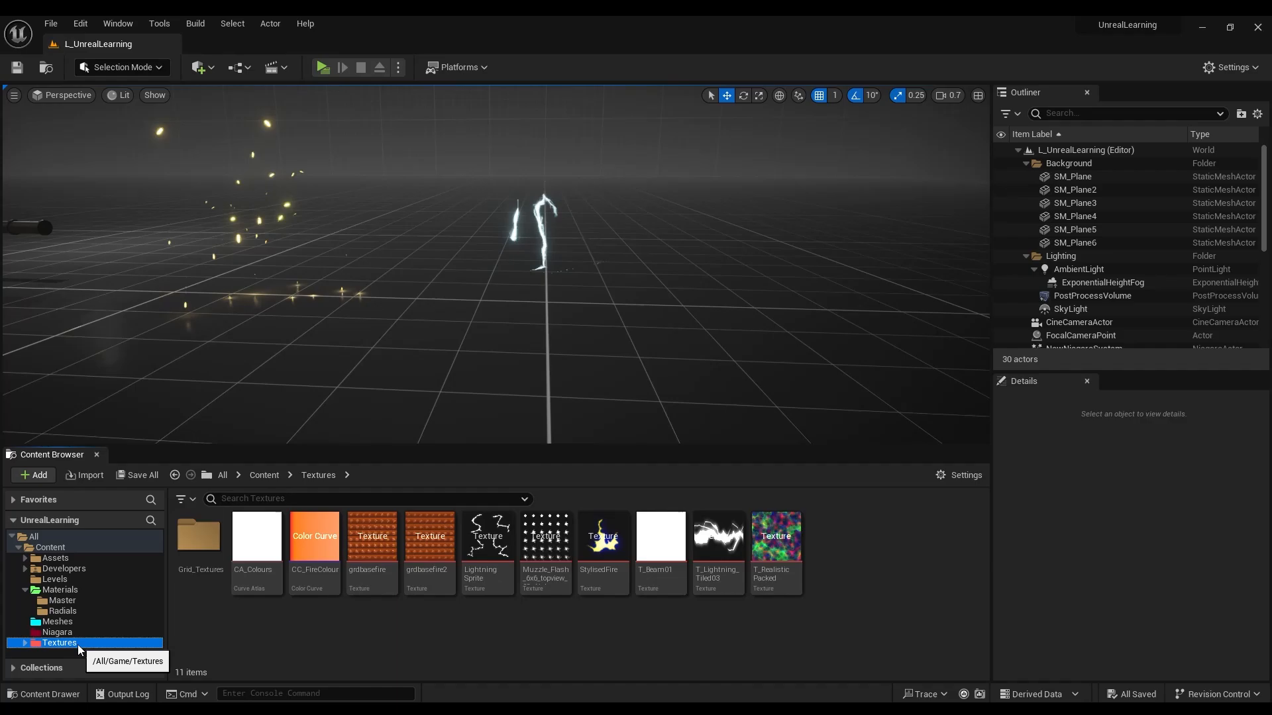
pyautogui.doubleClick(478, 551)
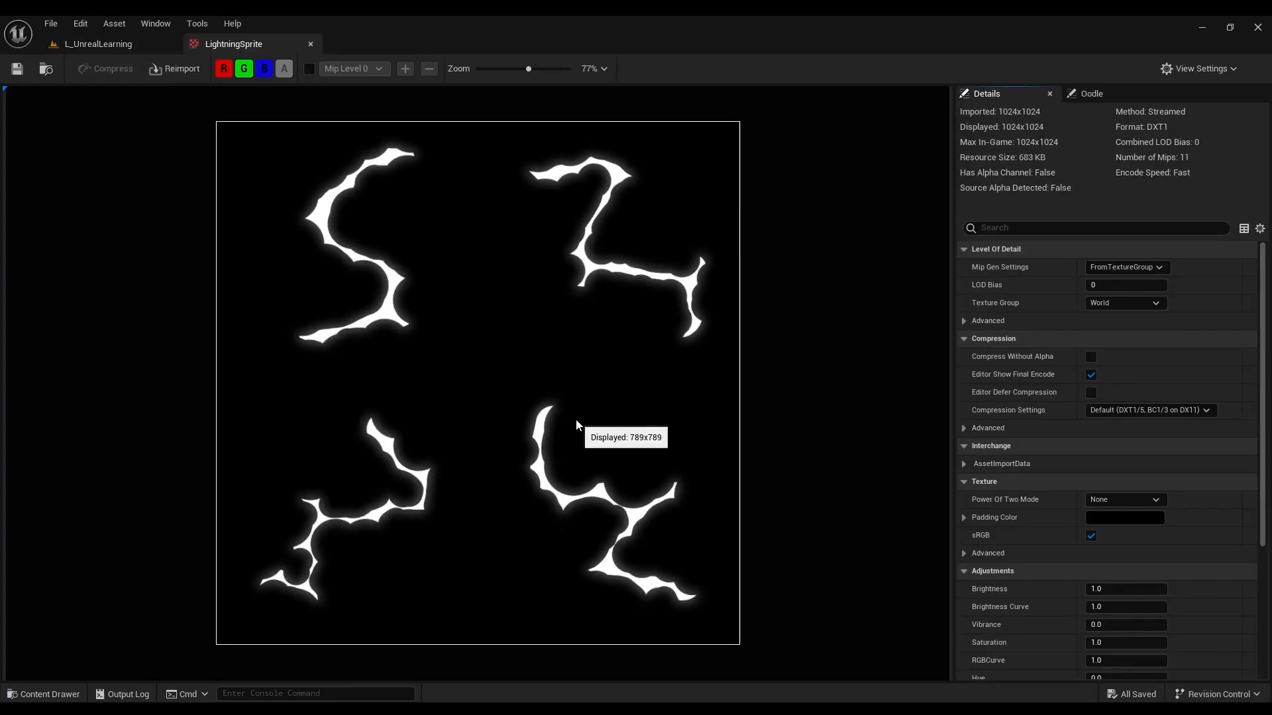
pyautogui.click(311, 44)
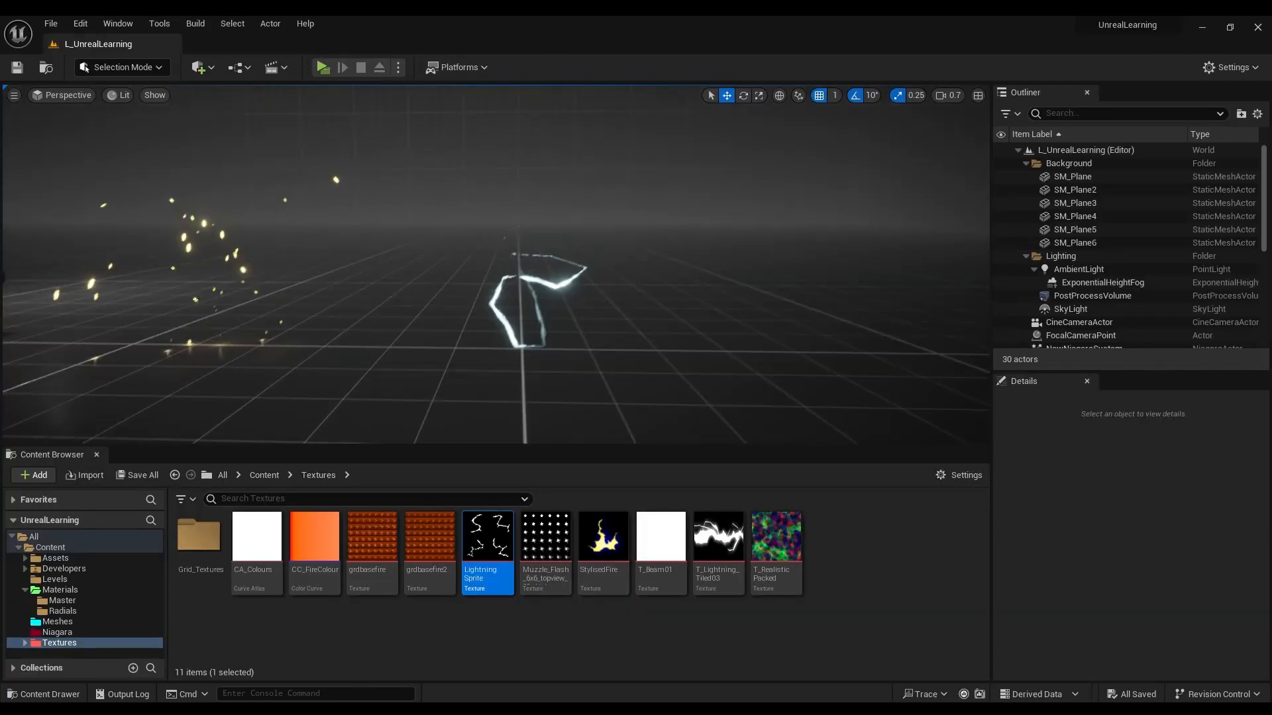
# Create a new material named M_LightningShader in the Materials folder and open it for editing.
pyautogui.click(101, 588)
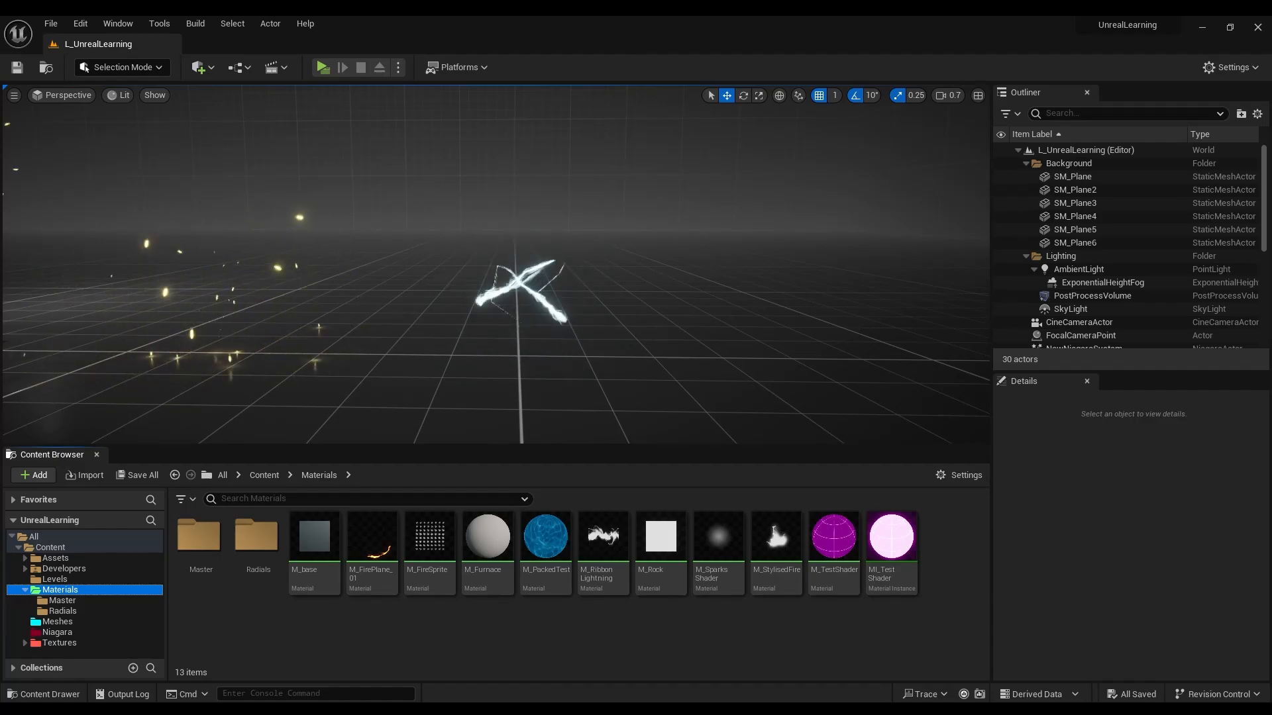
pyautogui.rightClick(326, 625)
pyautogui.click(412, 306)
pyautogui.write('M')
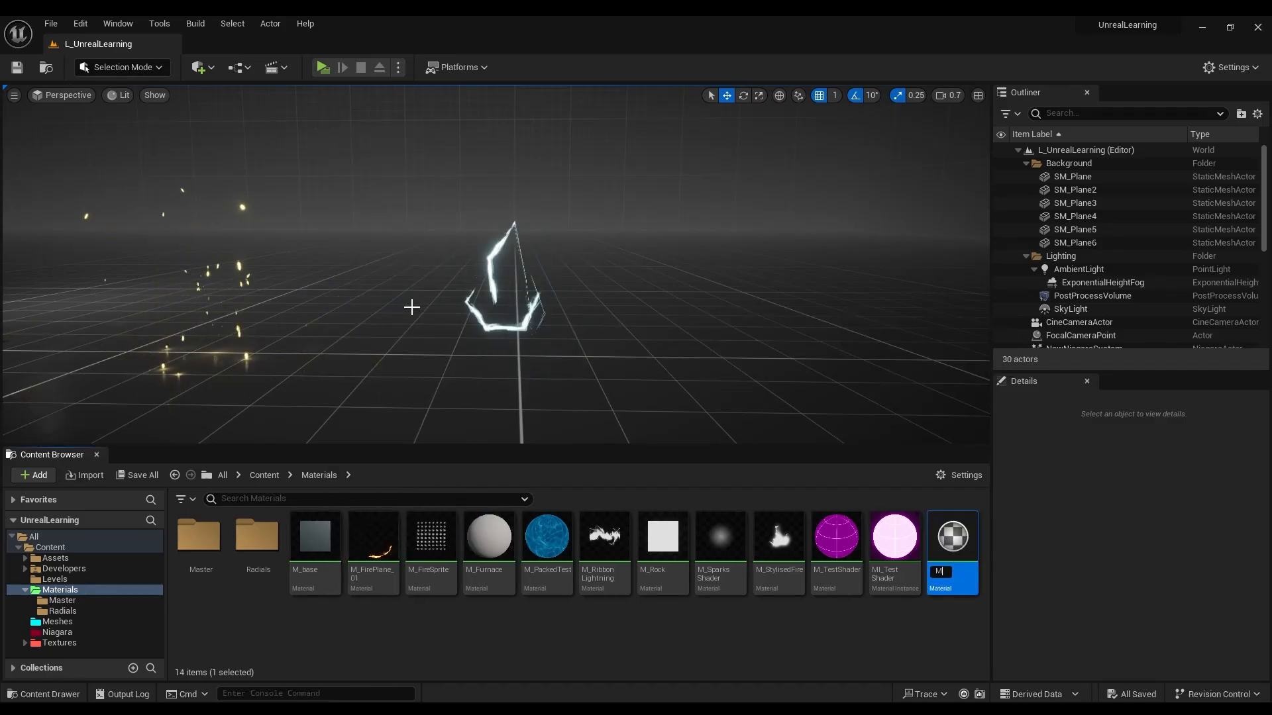
pyautogui.write('_LightningShader')
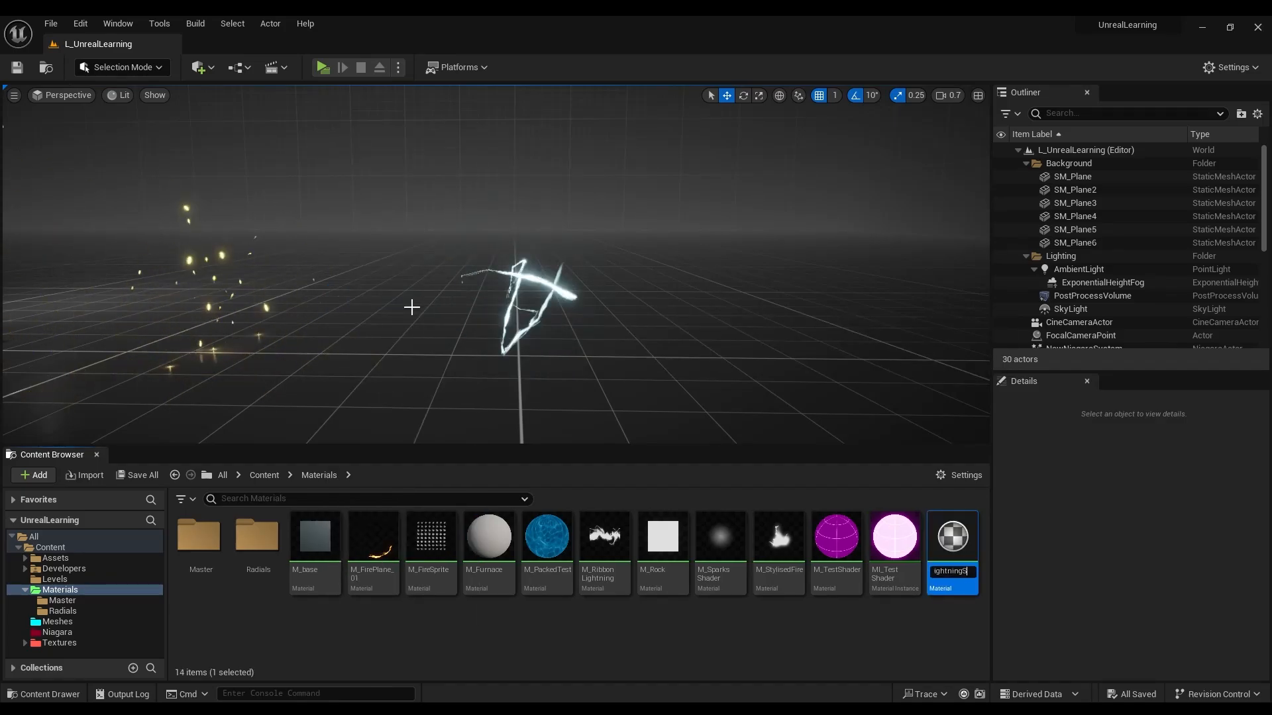
pyautogui.press('Return')
pyautogui.doubleClick(548, 550)
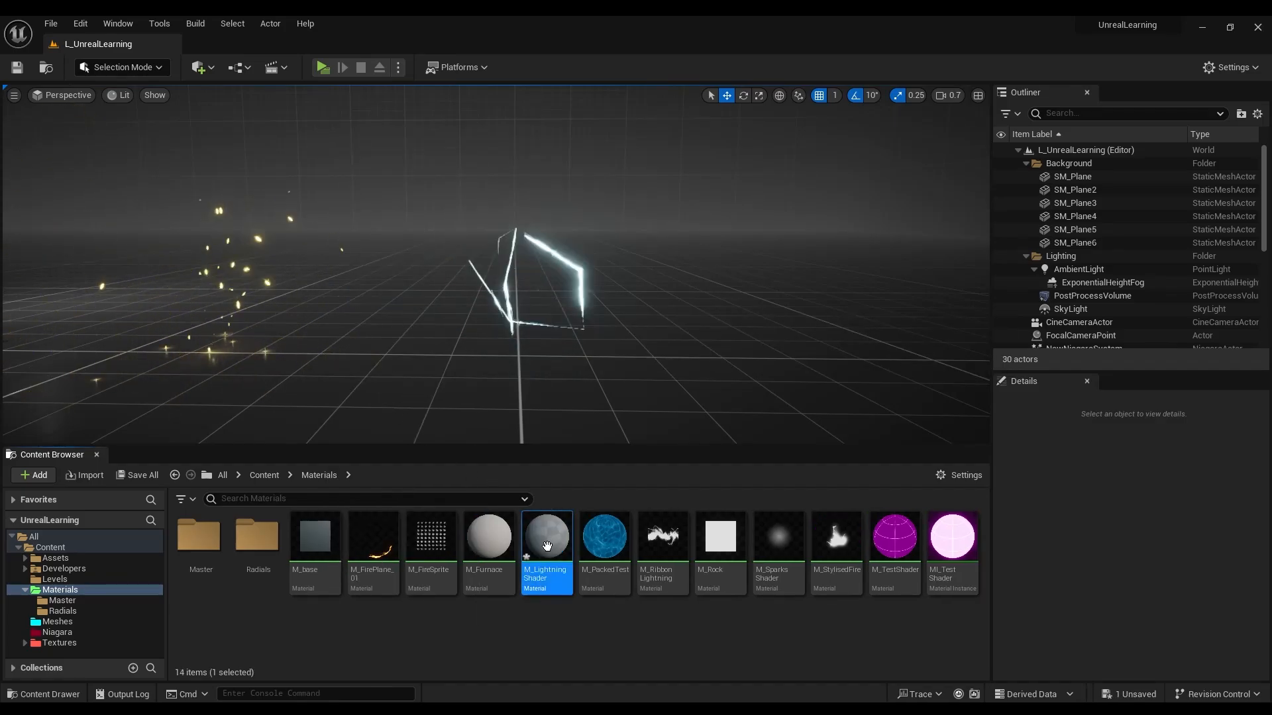
# Set the material's blend mode to Translucent and its shading model to Unlit.
pyautogui.click(147, 565)
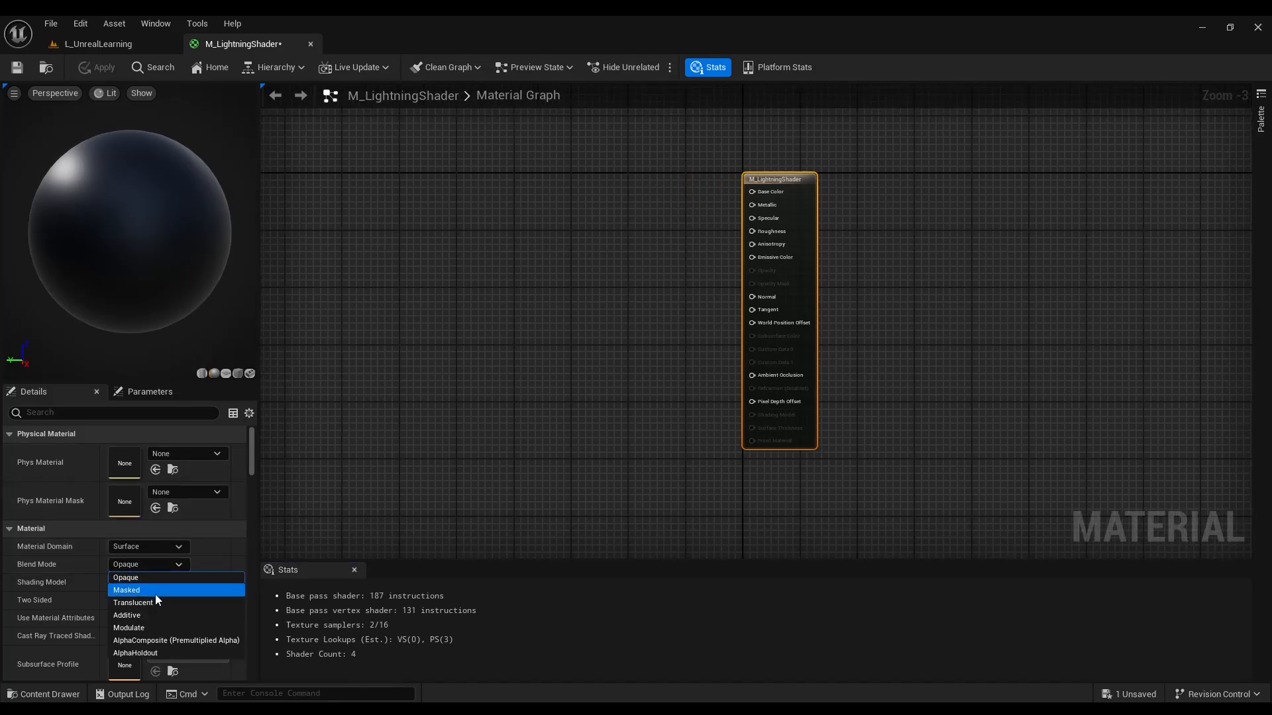
pyautogui.click(155, 595)
pyautogui.click(157, 583)
pyautogui.click(133, 417)
pyautogui.moveTo(552, 305); pyautogui.dragTo(818, 320, button='right')
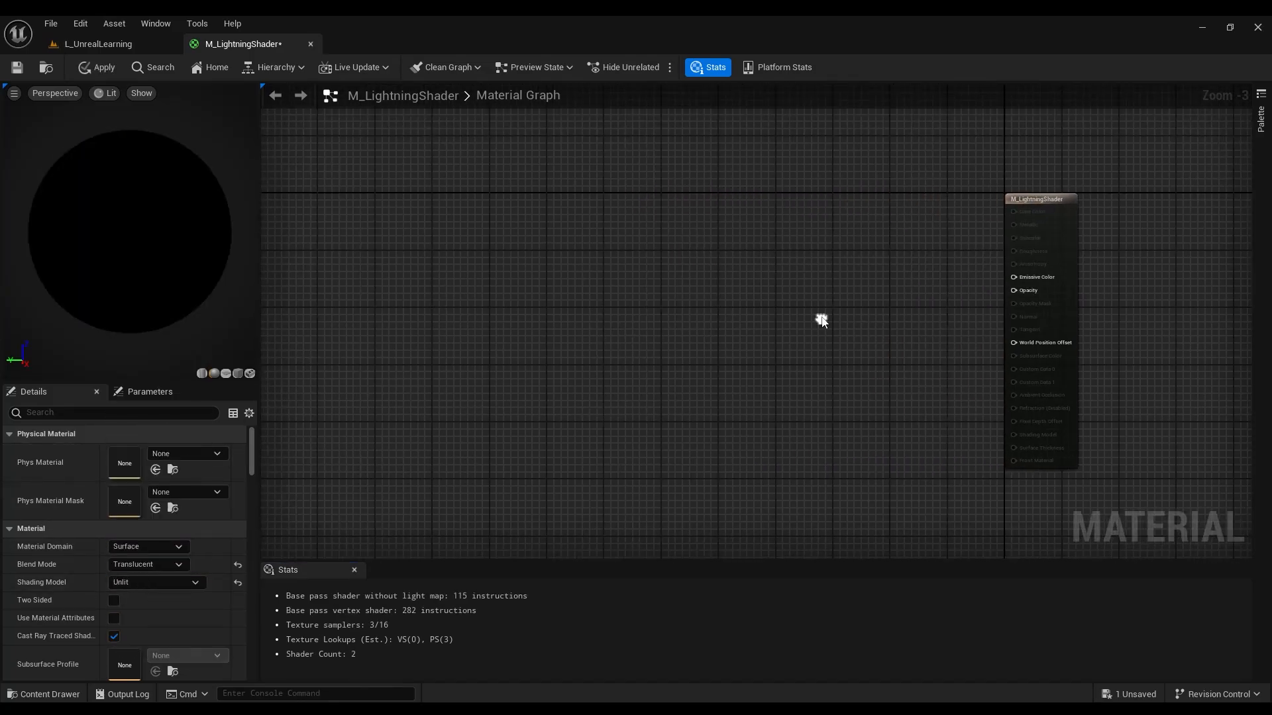
pyautogui.scroll(1, 768, 329)
pyautogui.moveTo(469, 284); pyautogui.dragTo(469, 243, button='right')
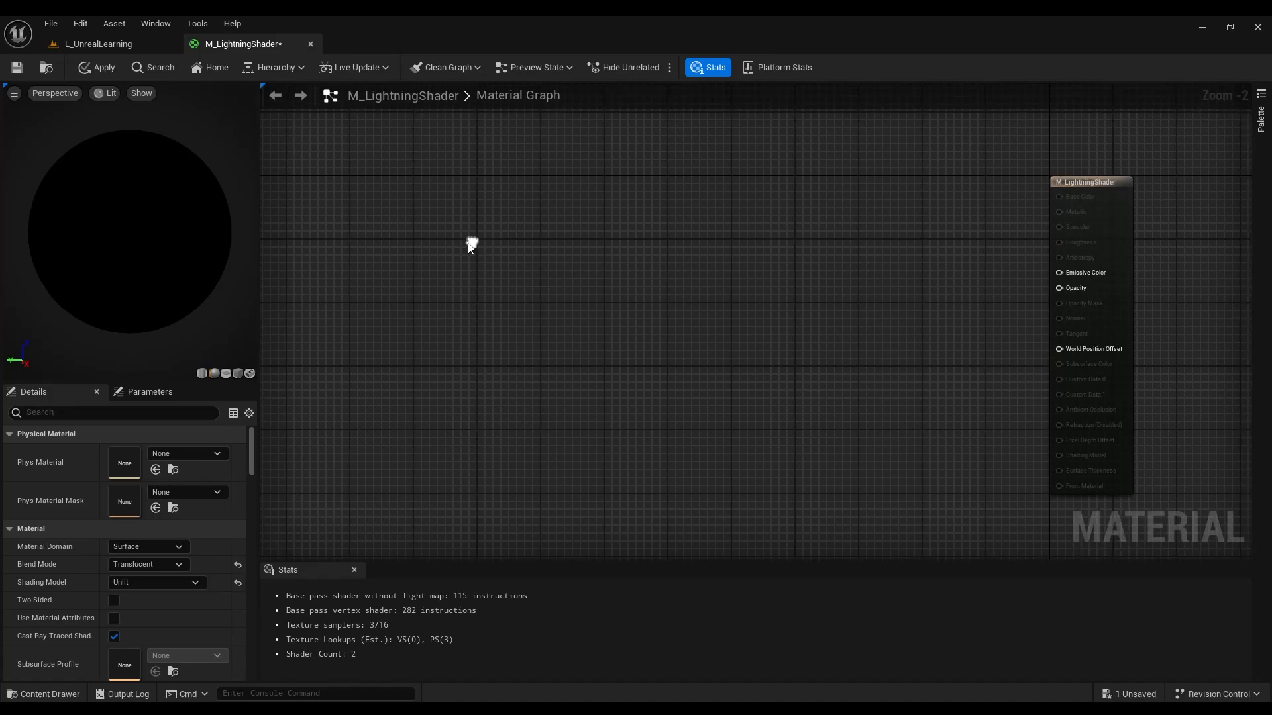
pyautogui.rightClick(468, 244)
pyautogui.write('motion')
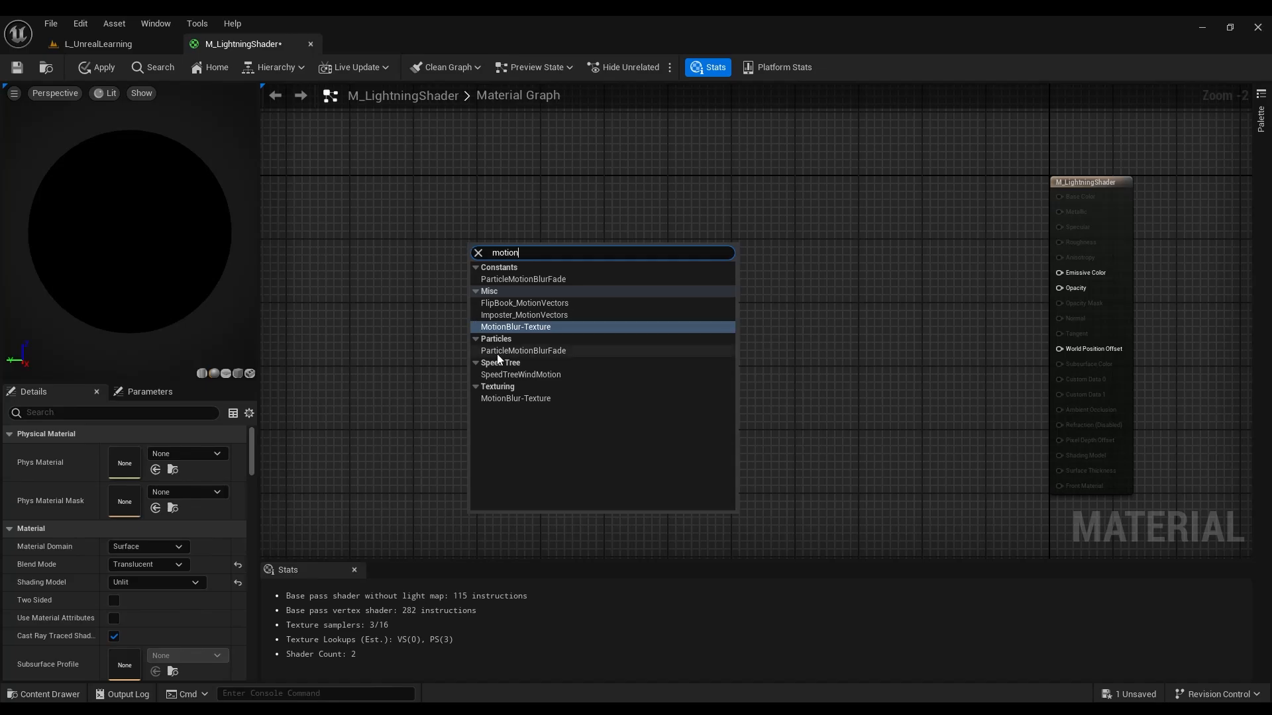
pyautogui.click(494, 194)
pyautogui.moveTo(494, 194); pyautogui.dragTo(549, 242, button='right')
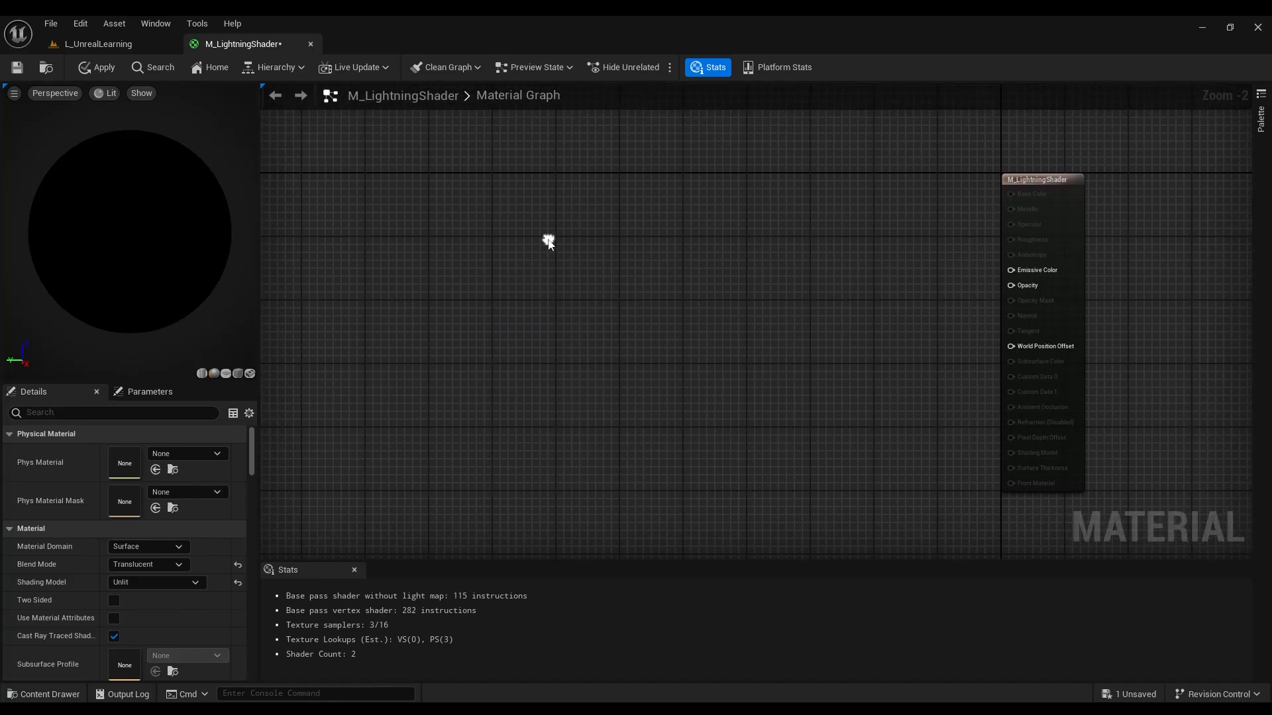
# Add a Material Function Call node to the graph and set its material function to Motion_4WayChaos.
pyautogui.rightClick(472, 242)
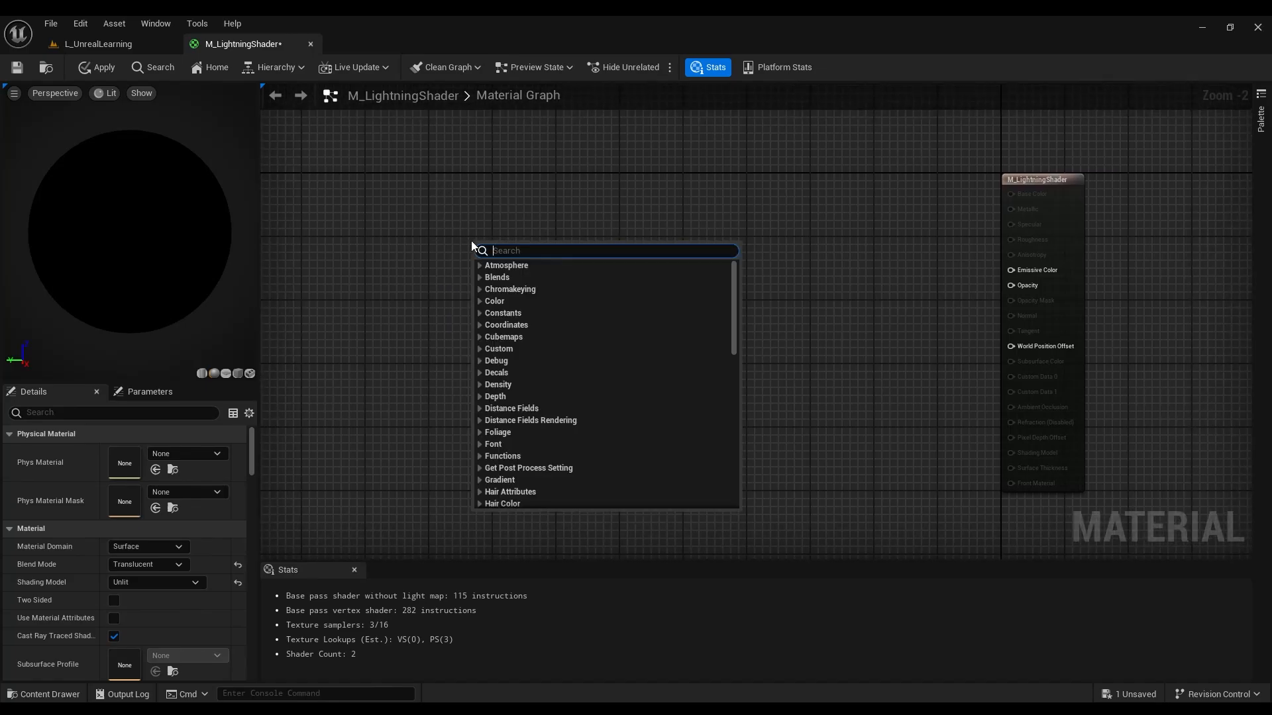
pyautogui.write('material')
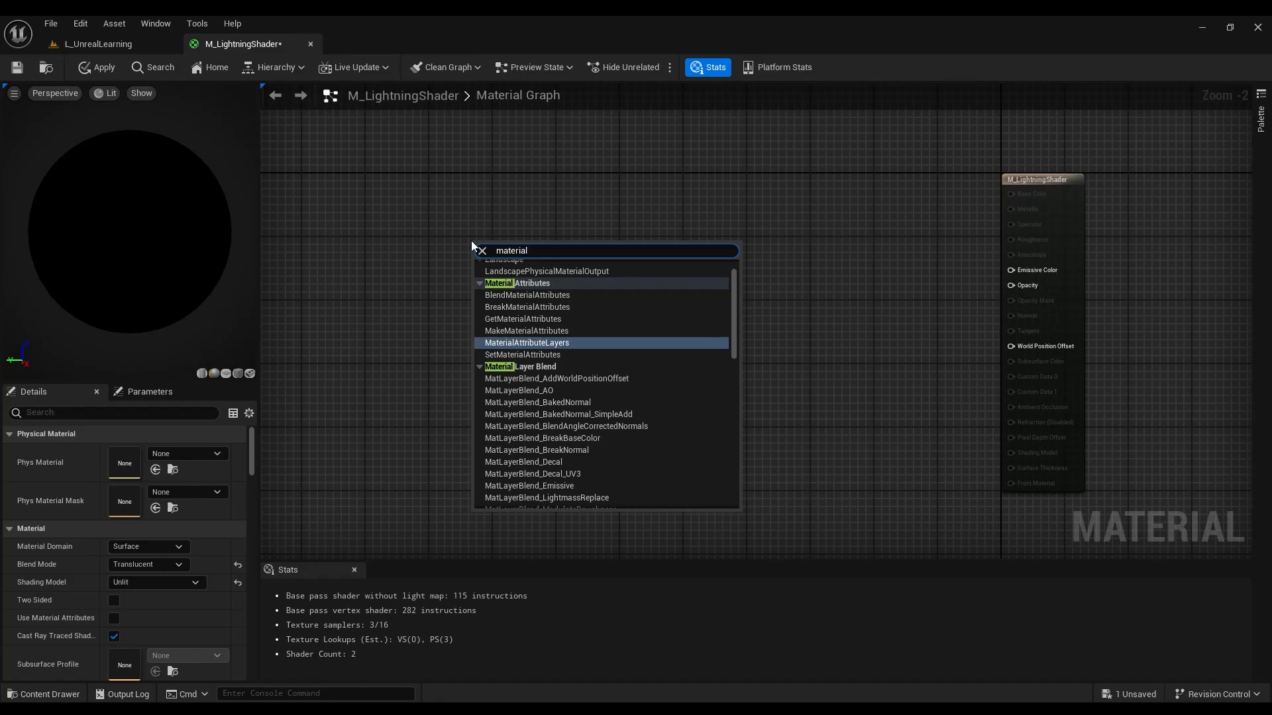
pyautogui.write('function')
pyautogui.press('Return')
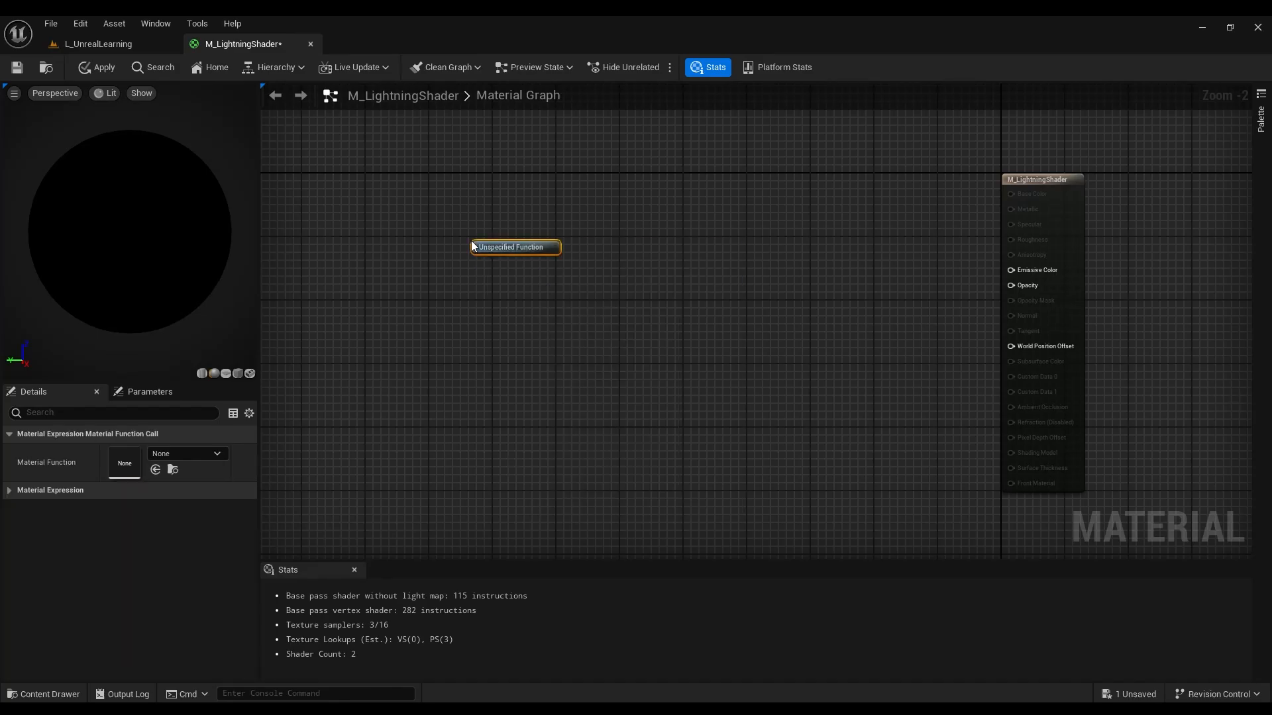
pyautogui.click(186, 454)
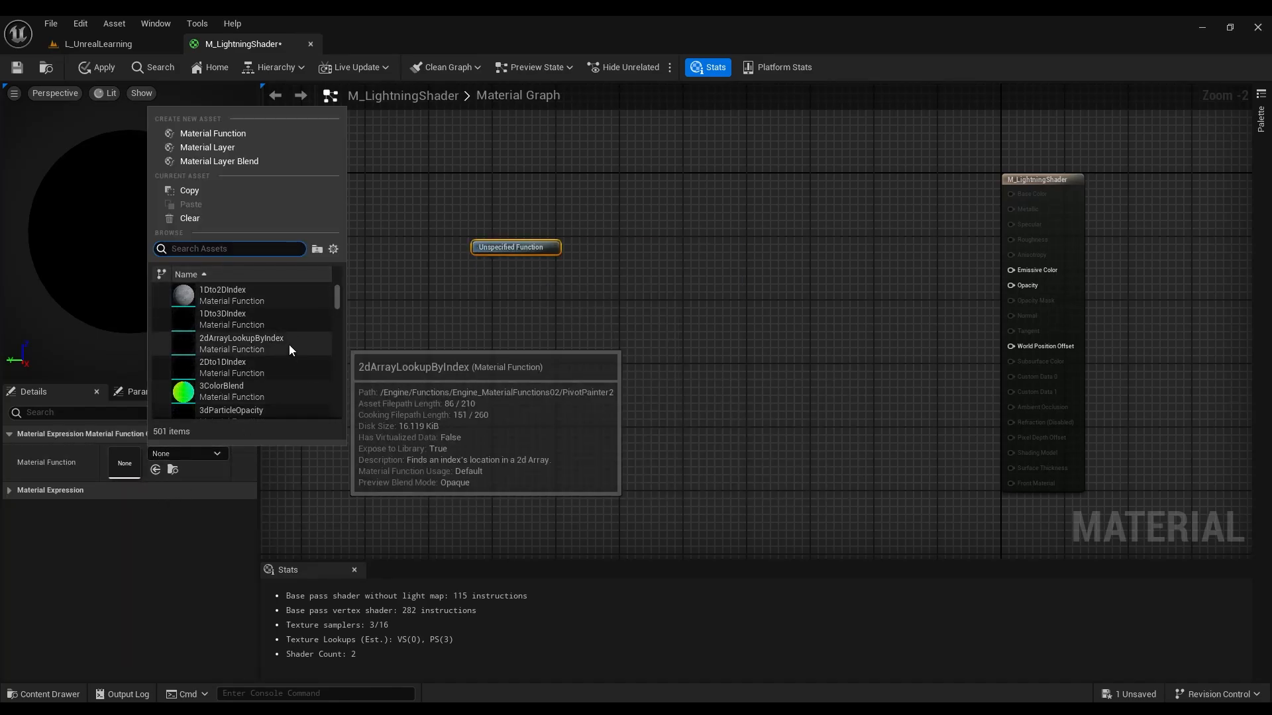
pyautogui.write('motion')
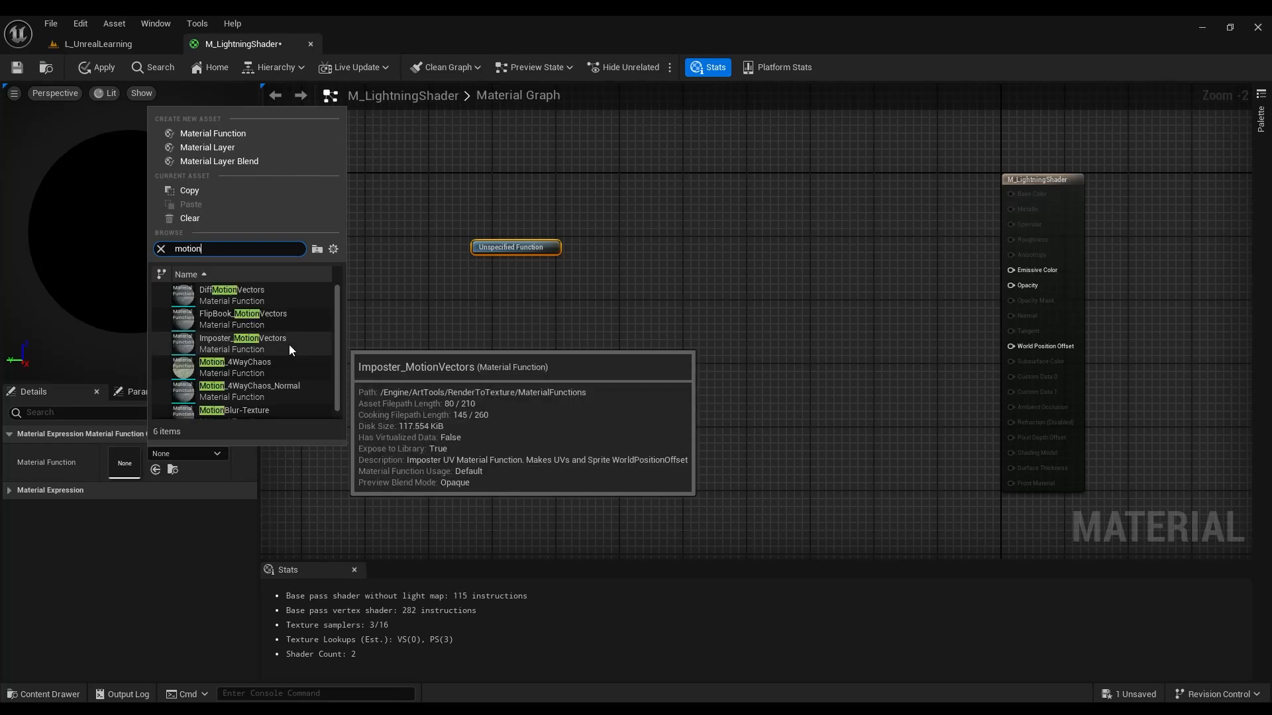
pyautogui.click(334, 249)
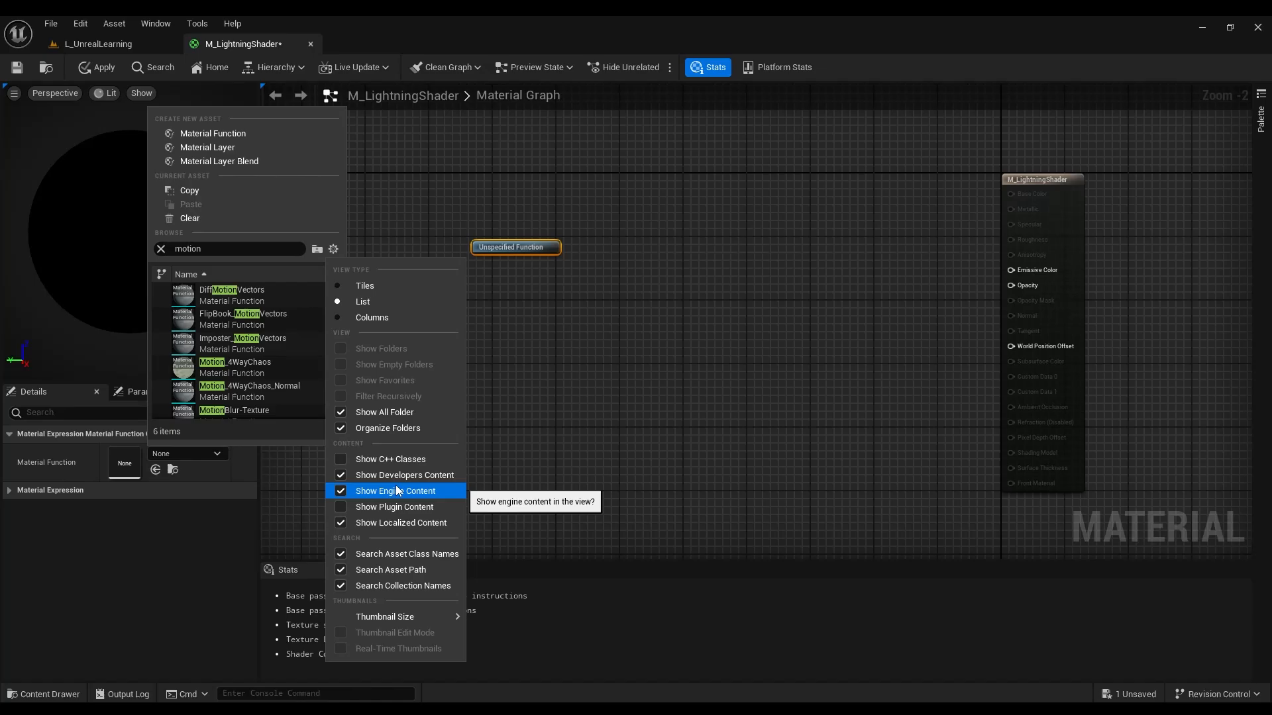
pyautogui.click(256, 369)
pyautogui.moveTo(460, 314); pyautogui.dragTo(586, 300, button='right')
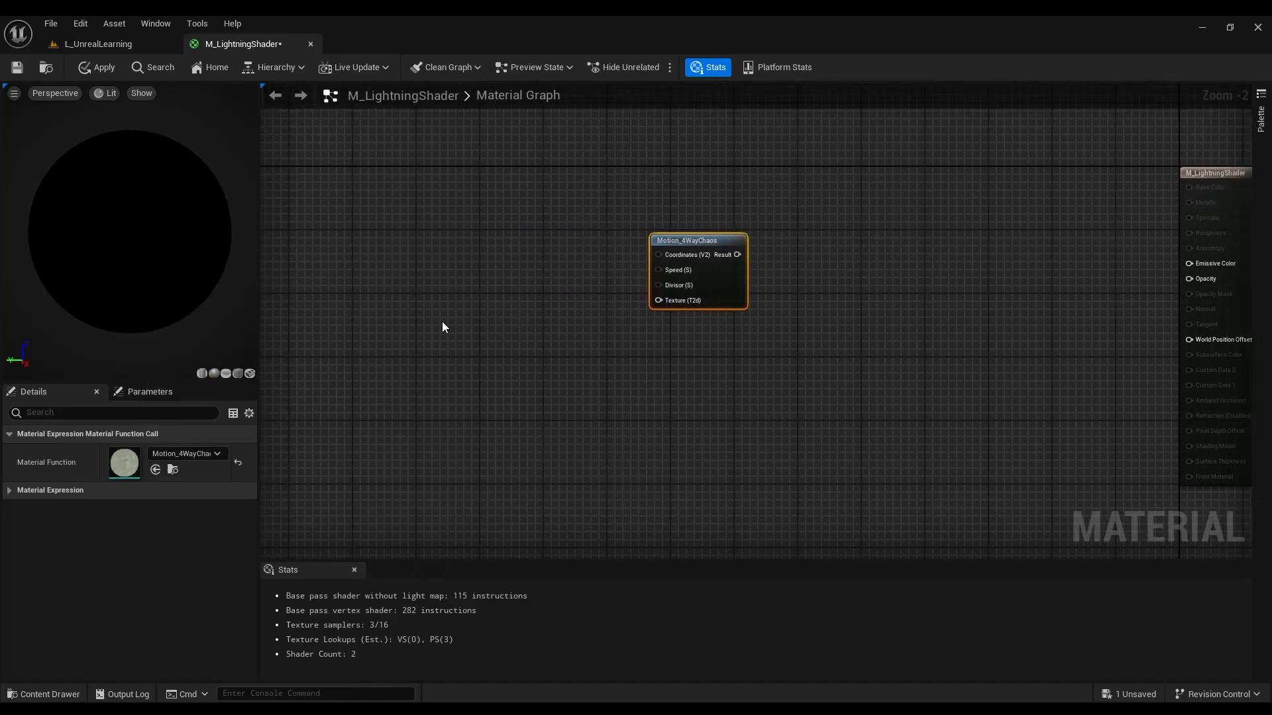
# Add two scalar parameter nodes, one above the other, beside the inputs of Motion_4WayChaos.
pyautogui.moveTo(666, 237); pyautogui.dragTo(639, 250, button='right')
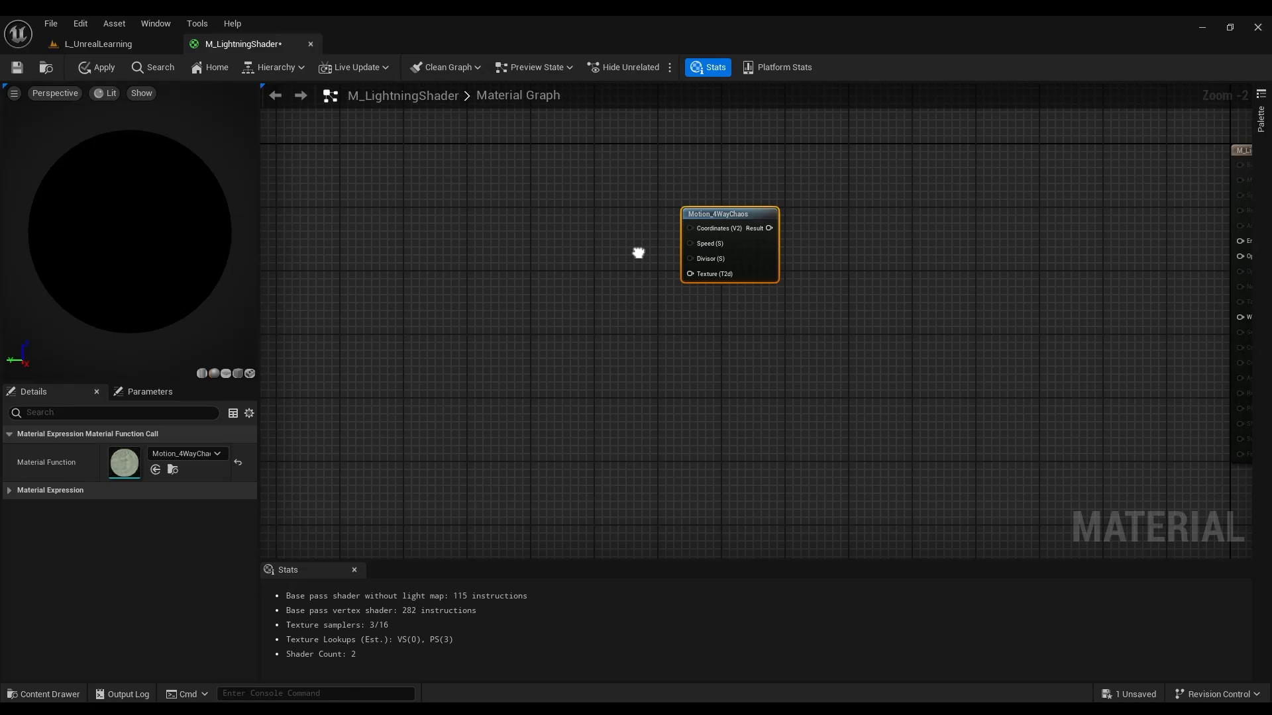
pyautogui.rightClick(499, 261)
pyautogui.click(489, 226)
pyautogui.click(495, 214)
pyautogui.write('ssssssssssssssss')
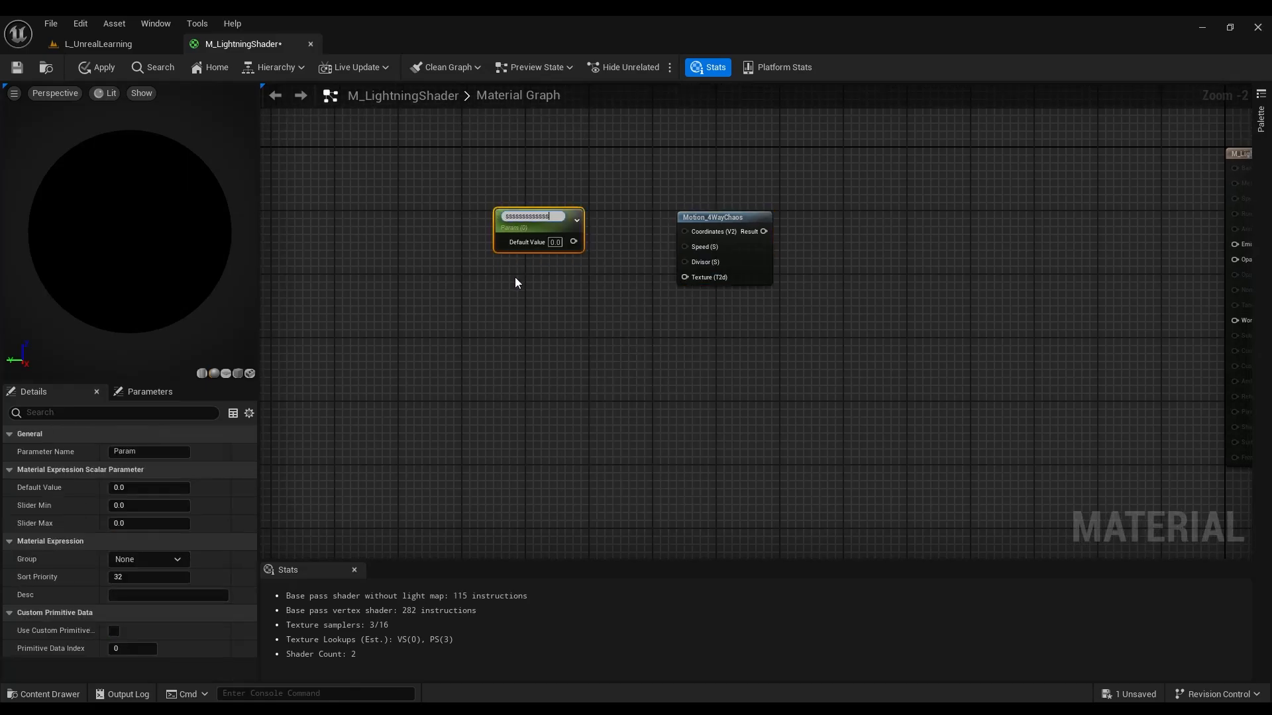
pyautogui.click(515, 277)
pyautogui.write('ssssss')
# Rename the upper scalar parameter as Speed and the lower one as Divisor.
pyautogui.click(540, 229)
pyautogui.click(540, 229)
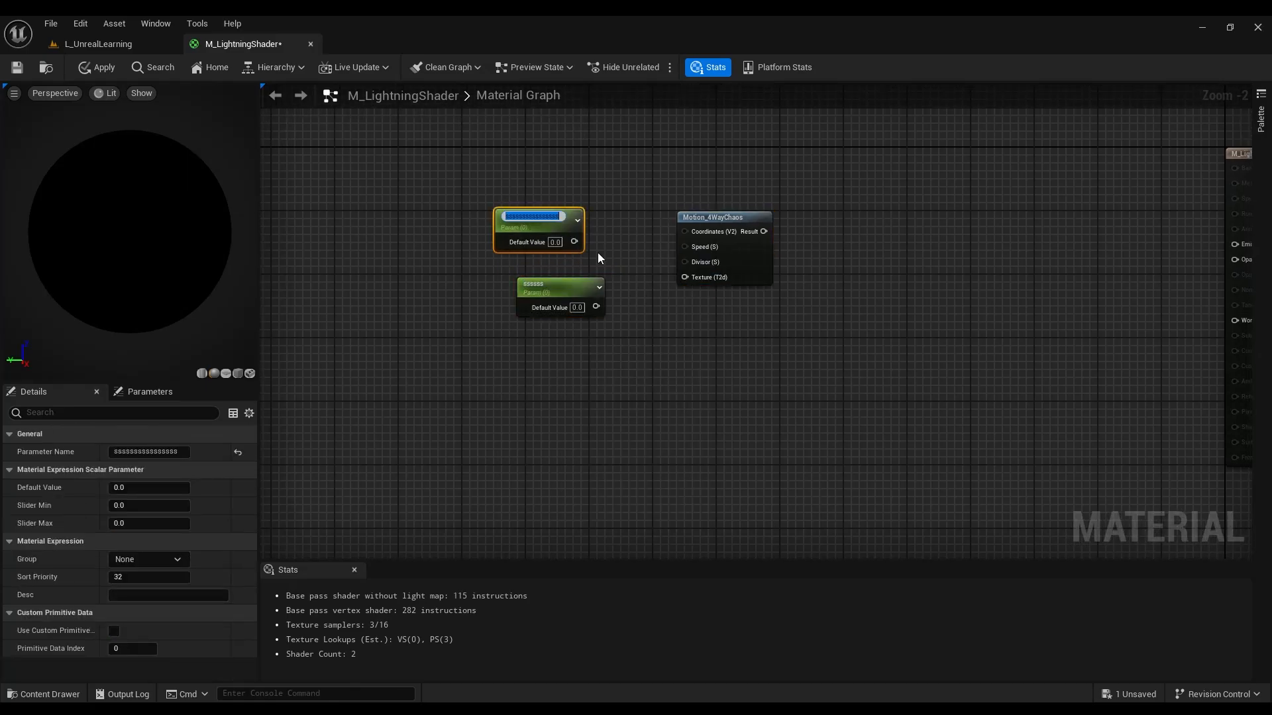
pyautogui.write('Speed')
pyautogui.press('Return')
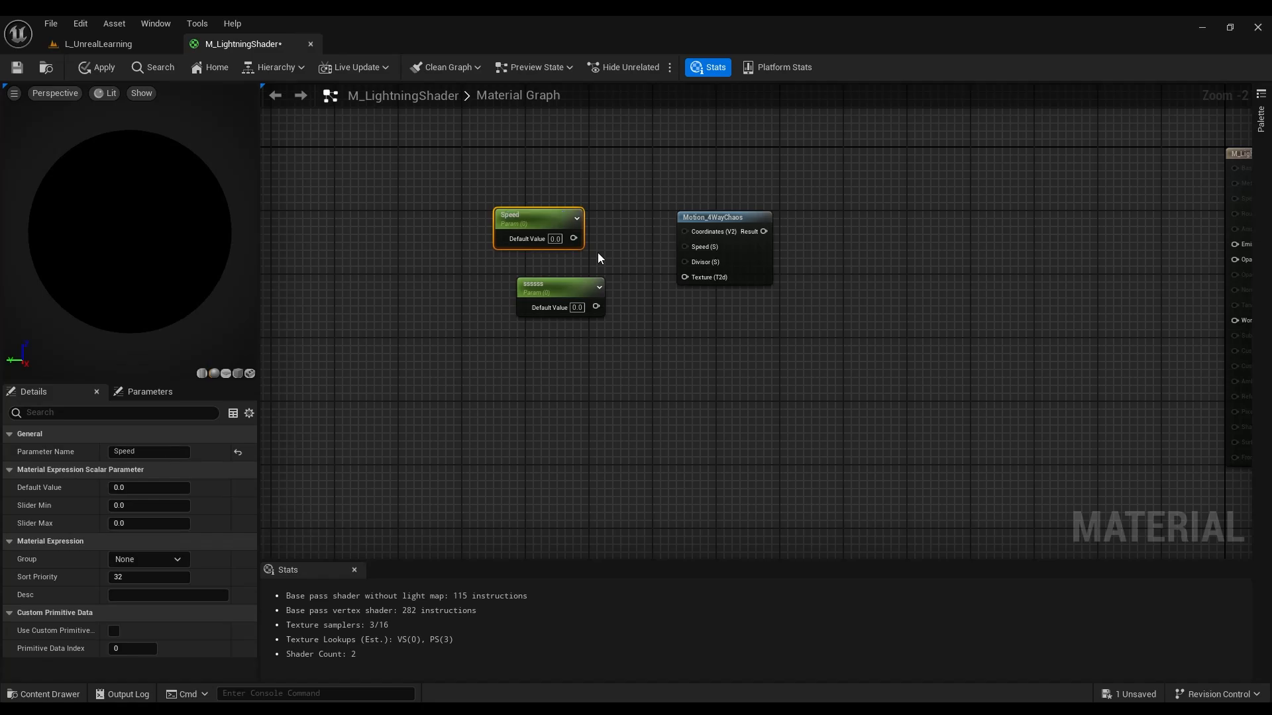
pyautogui.click(562, 284)
pyautogui.click(561, 284)
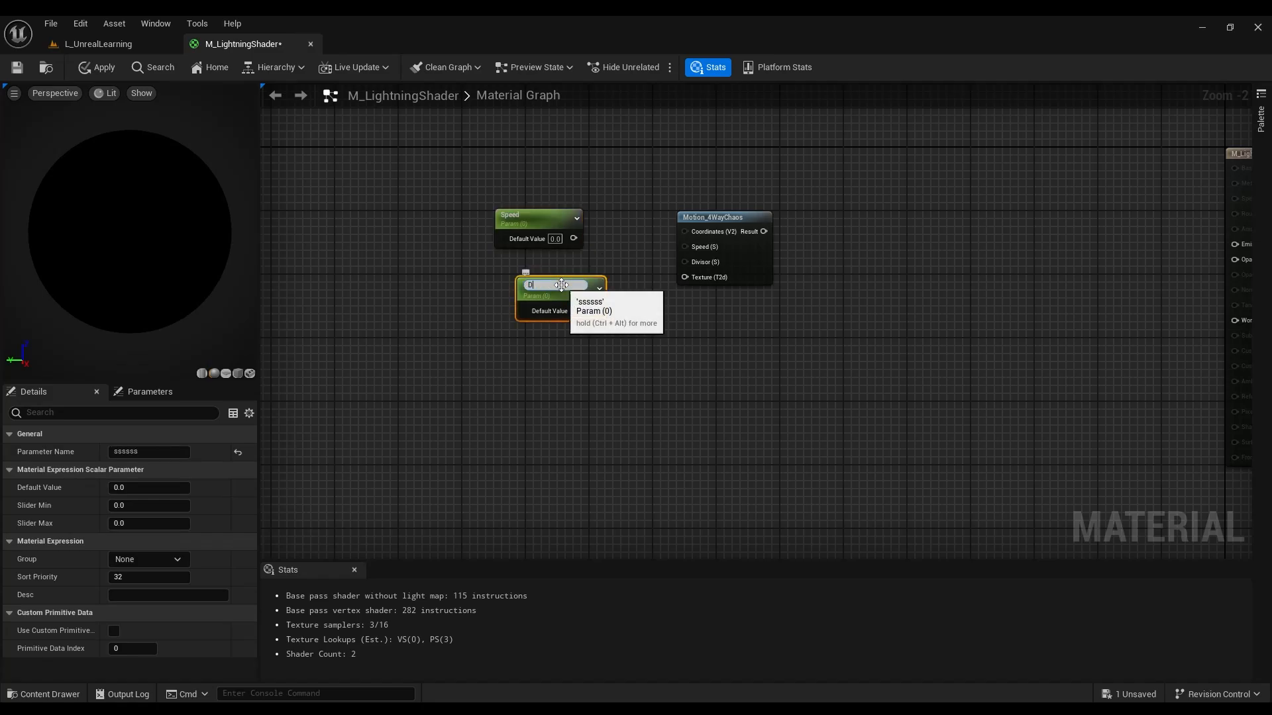
pyautogui.write('Divisor')
pyautogui.press('Return')
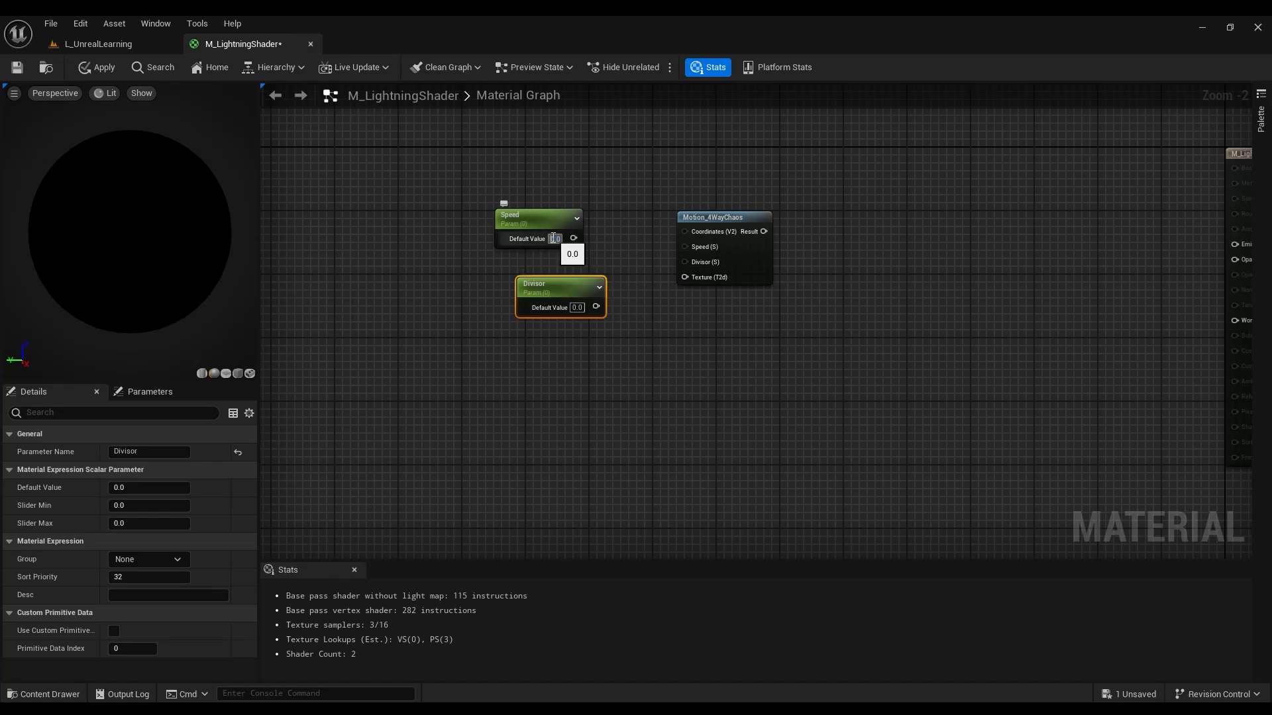
# Set the Speed and Divisor defaults to 3 and connect both parameters to the matching inputs of Motion_4WayChaos.
pyautogui.click(579, 307)
pyautogui.write('3')
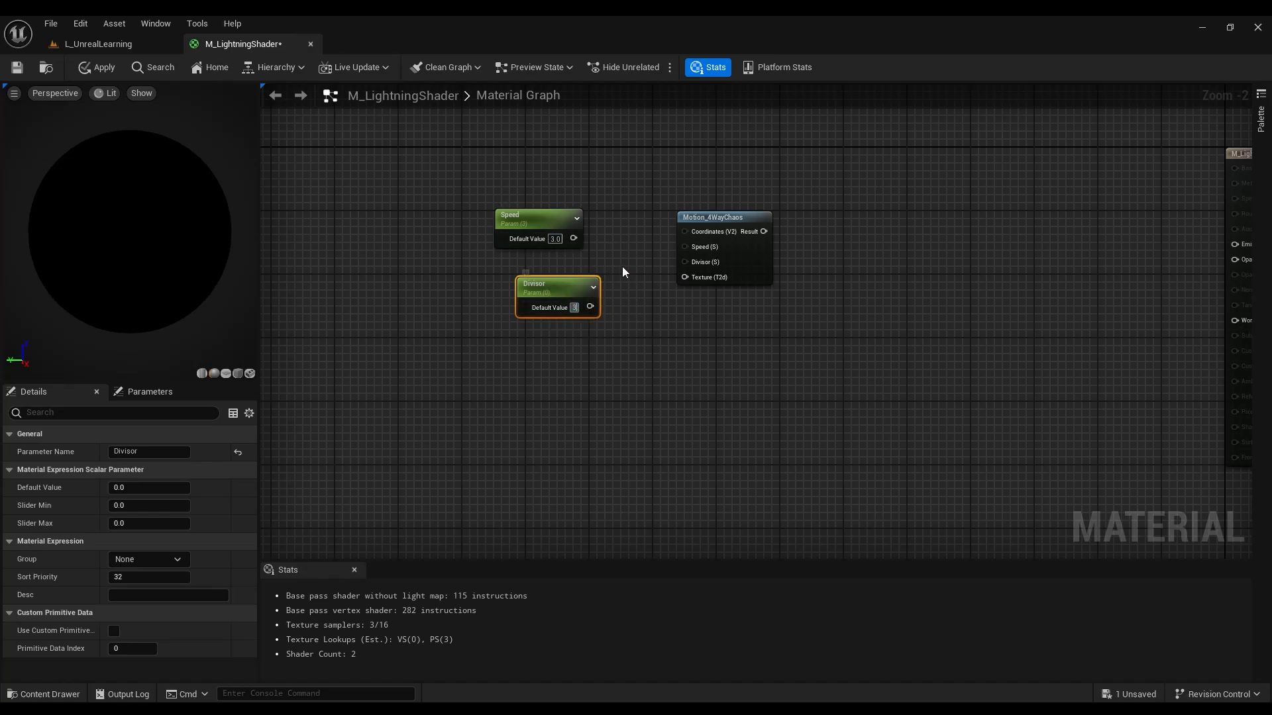
pyautogui.click(622, 266)
pyautogui.moveTo(597, 306); pyautogui.dragTo(577, 236)
pyautogui.hotkey('shift', 'a')
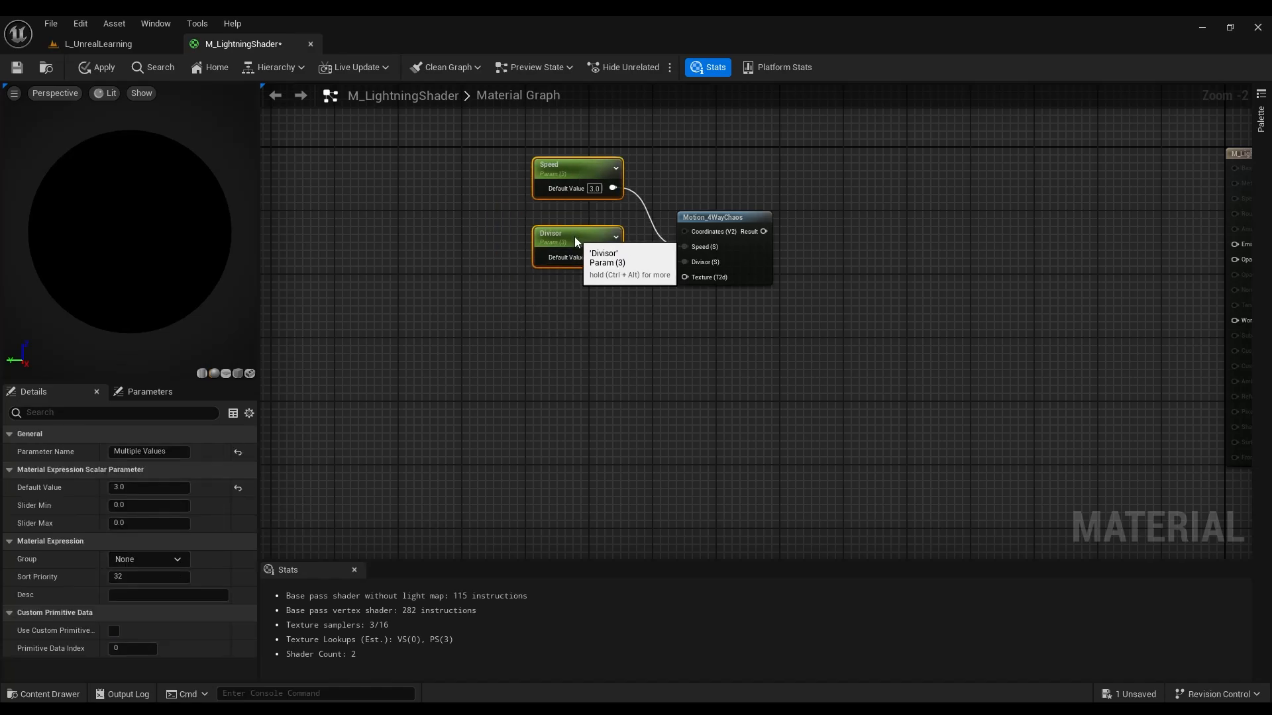
# Add a Texture Sample below Divisor, converted to a Texture Object, and connect it to the Texture input of Motion_4WayChaos.
pyautogui.click(595, 320)
pyautogui.press('t')
pyautogui.click(546, 308)
pyautogui.moveTo(640, 344); pyautogui.dragTo(686, 278)
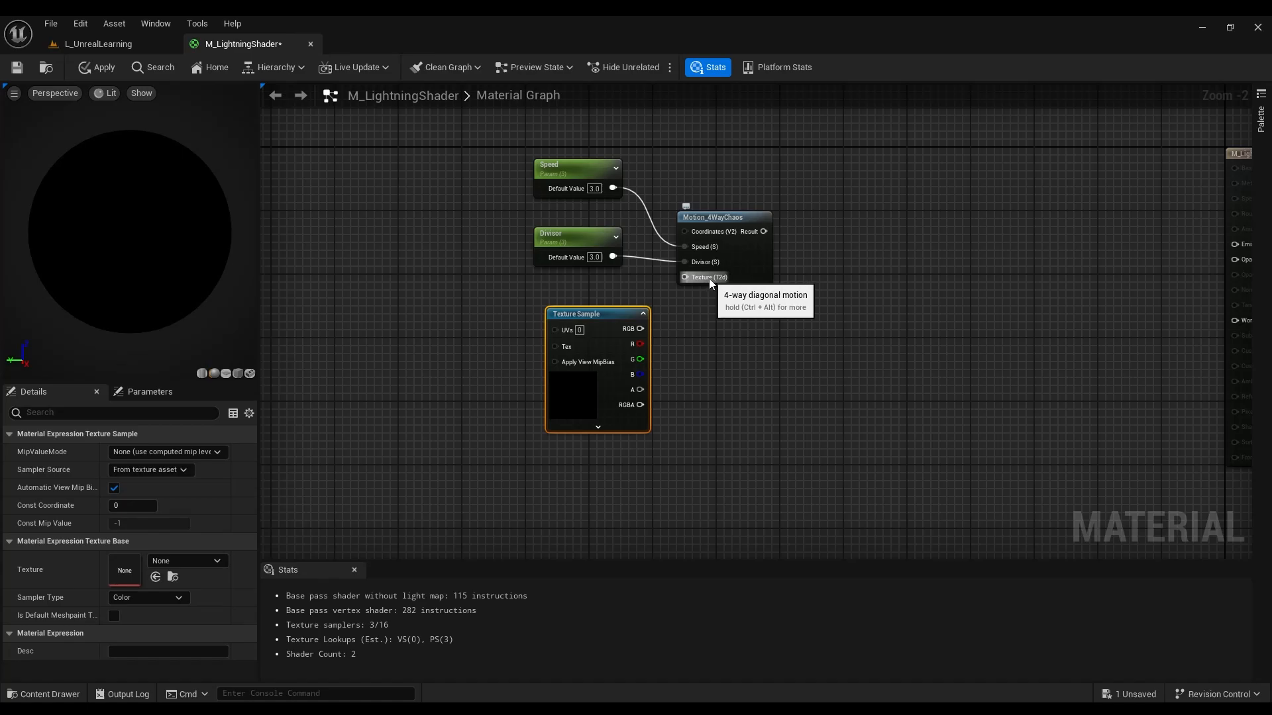
pyautogui.moveTo(600, 315); pyautogui.dragTo(563, 315)
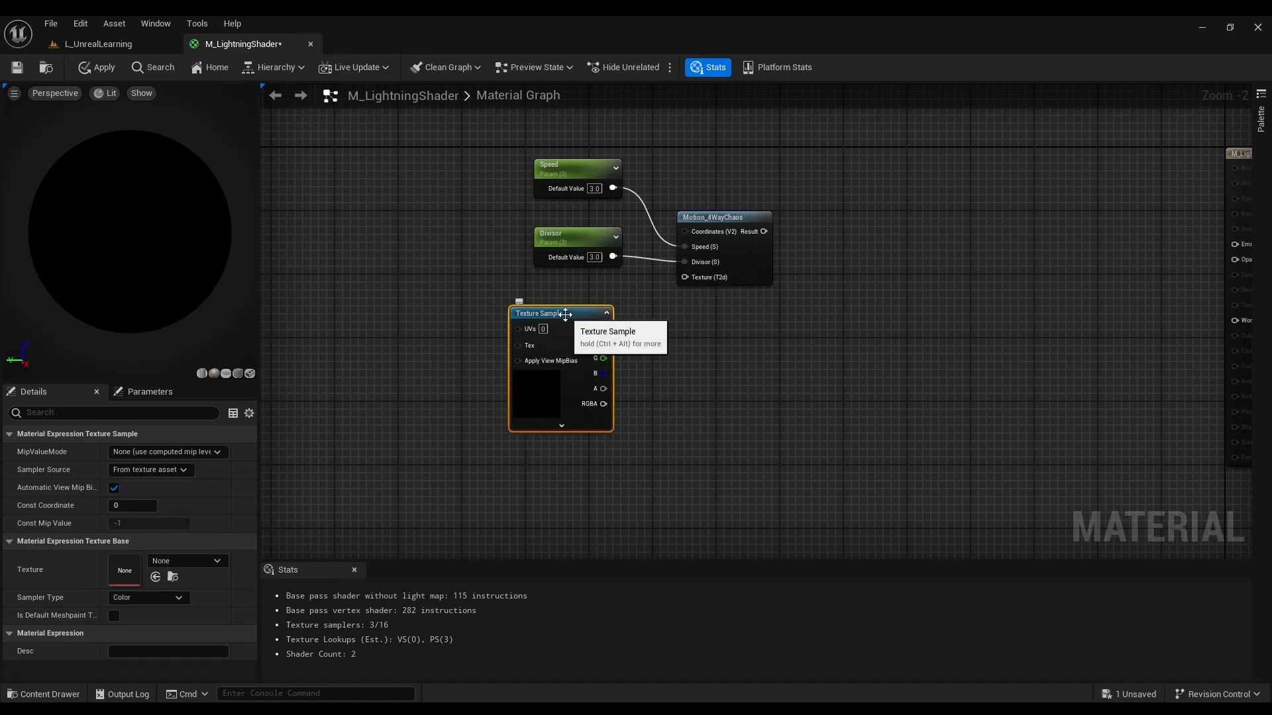
pyautogui.rightClick(565, 316)
pyautogui.click(595, 359)
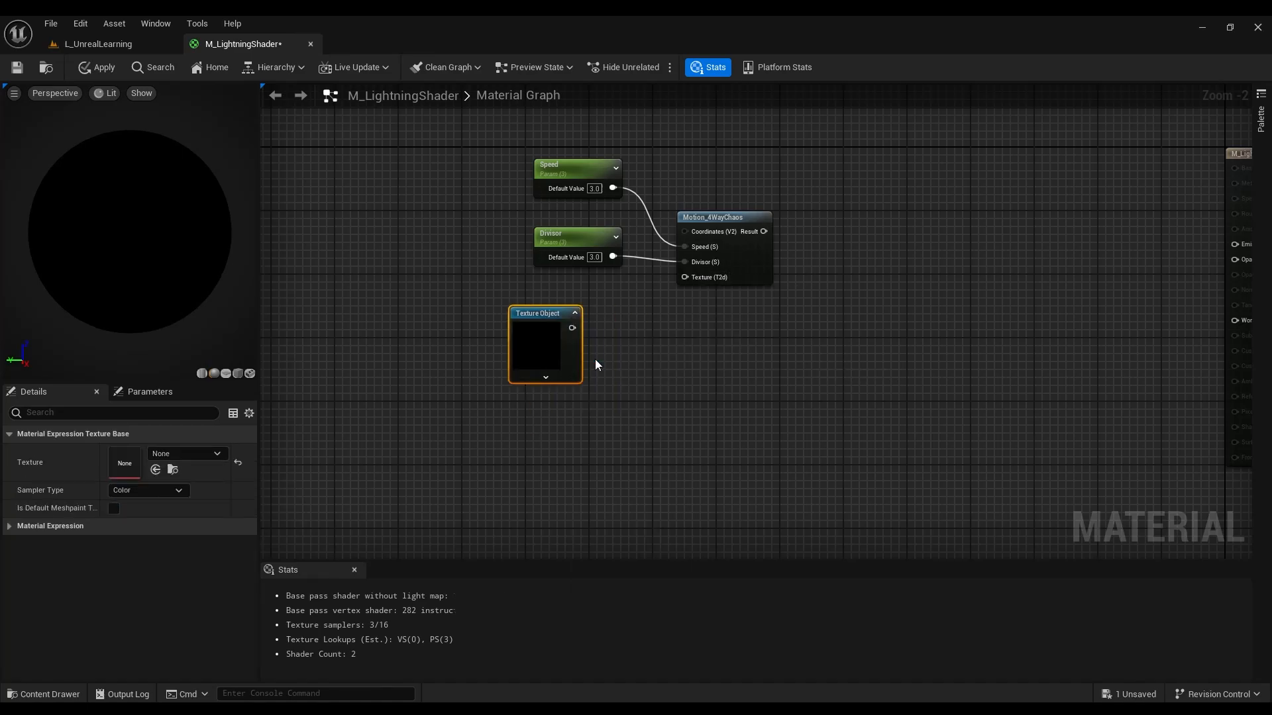
pyautogui.moveTo(571, 328)
pyautogui.mouseDown()
pyautogui.moveTo(697, 285)
pyautogui.moveTo(579, 312)
pyautogui.mouseUp()
# Assign the T_Noise01 texture to the Texture Object node.
pyautogui.click(202, 459)
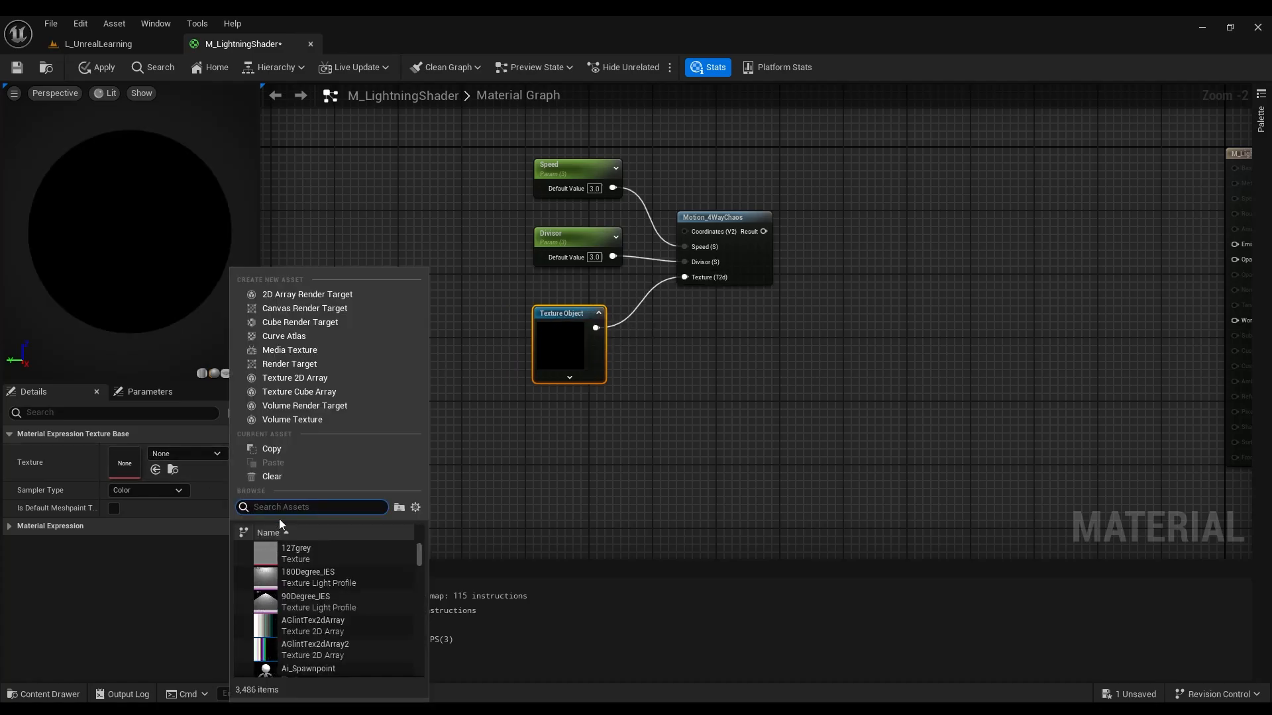
pyautogui.scroll(2, 368, 589)
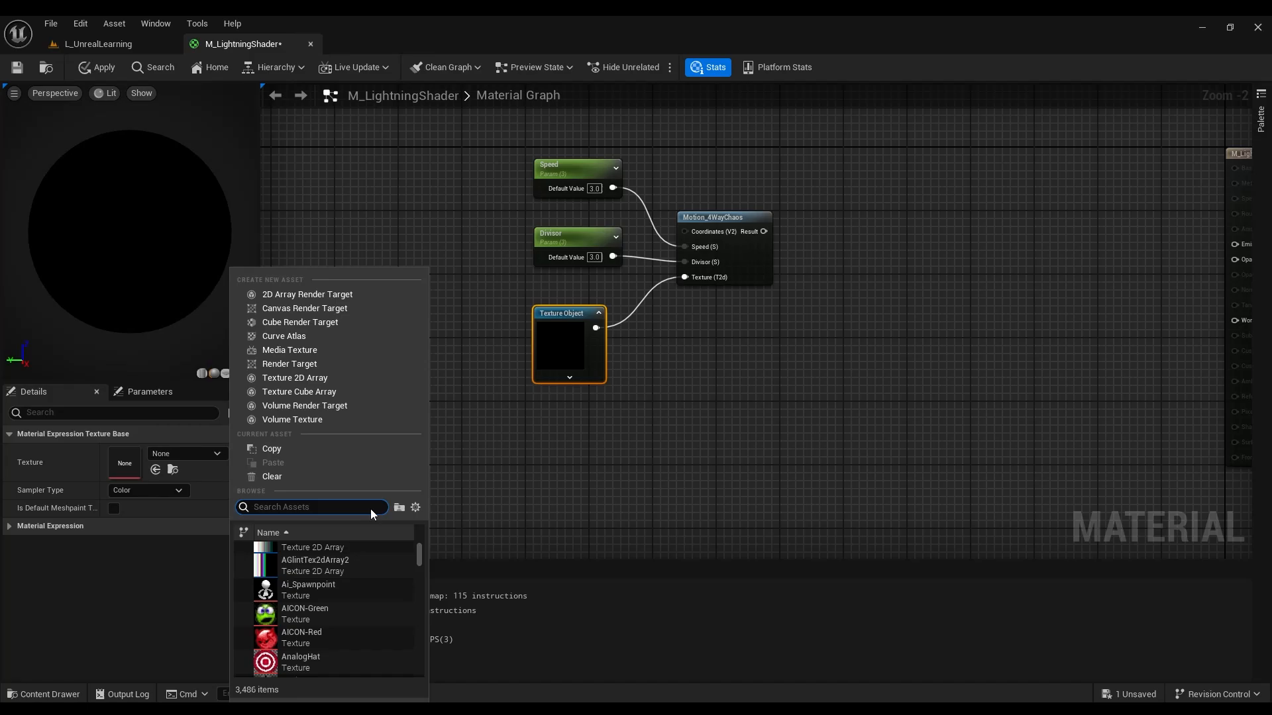
pyautogui.write('noise')
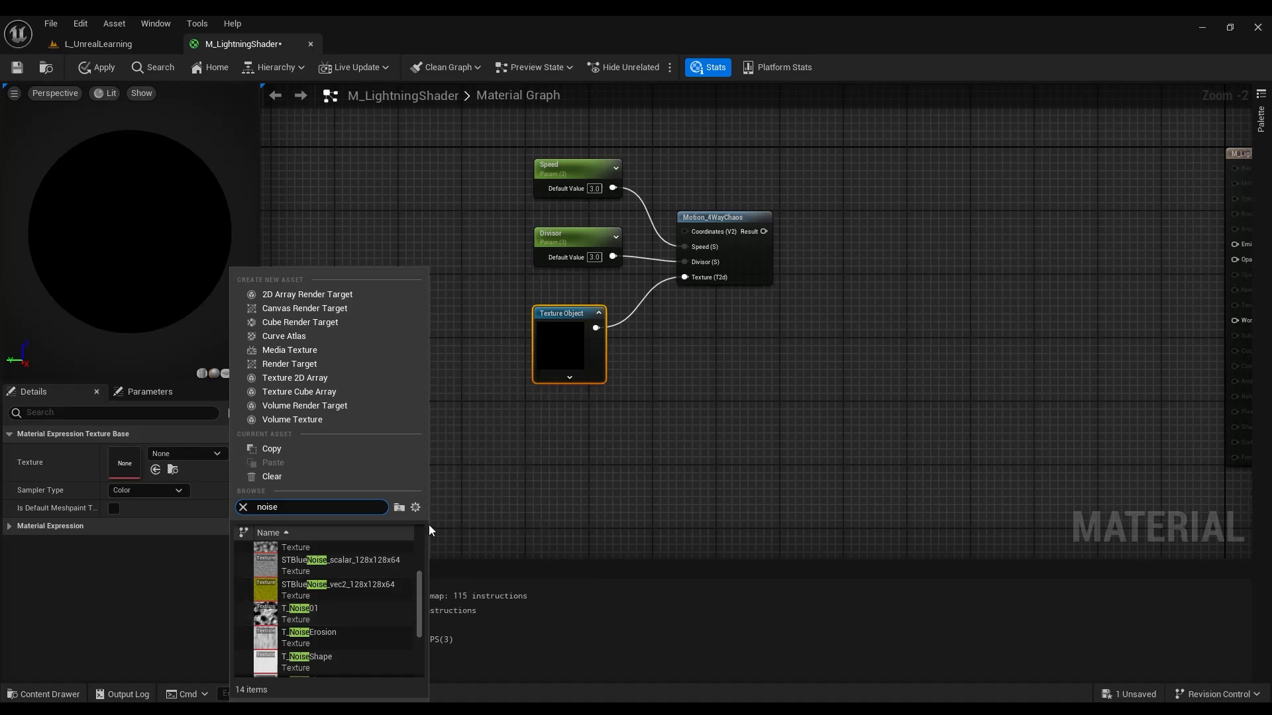
pyautogui.click(415, 508)
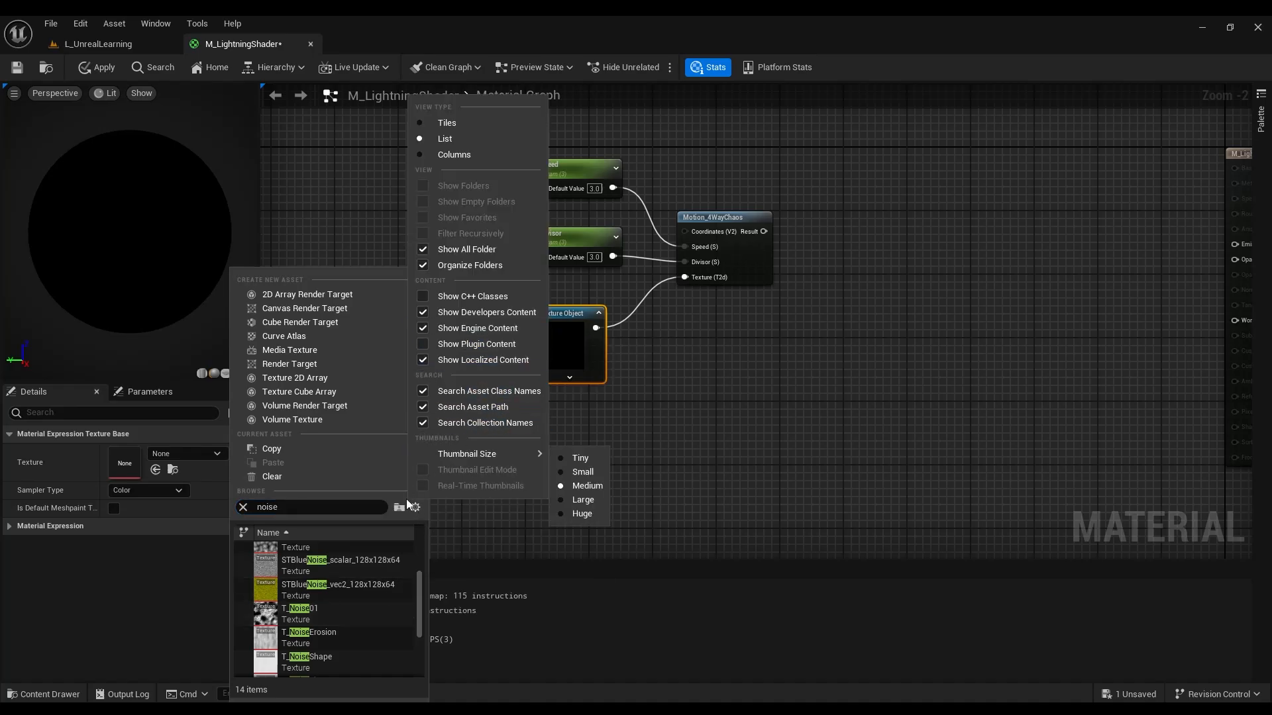
pyautogui.click(351, 608)
# Add a TextureCoordinate node above Motion_4WayChaos and an Add node beside it.
pyautogui.moveTo(770, 407); pyautogui.dragTo(694, 412, button='right')
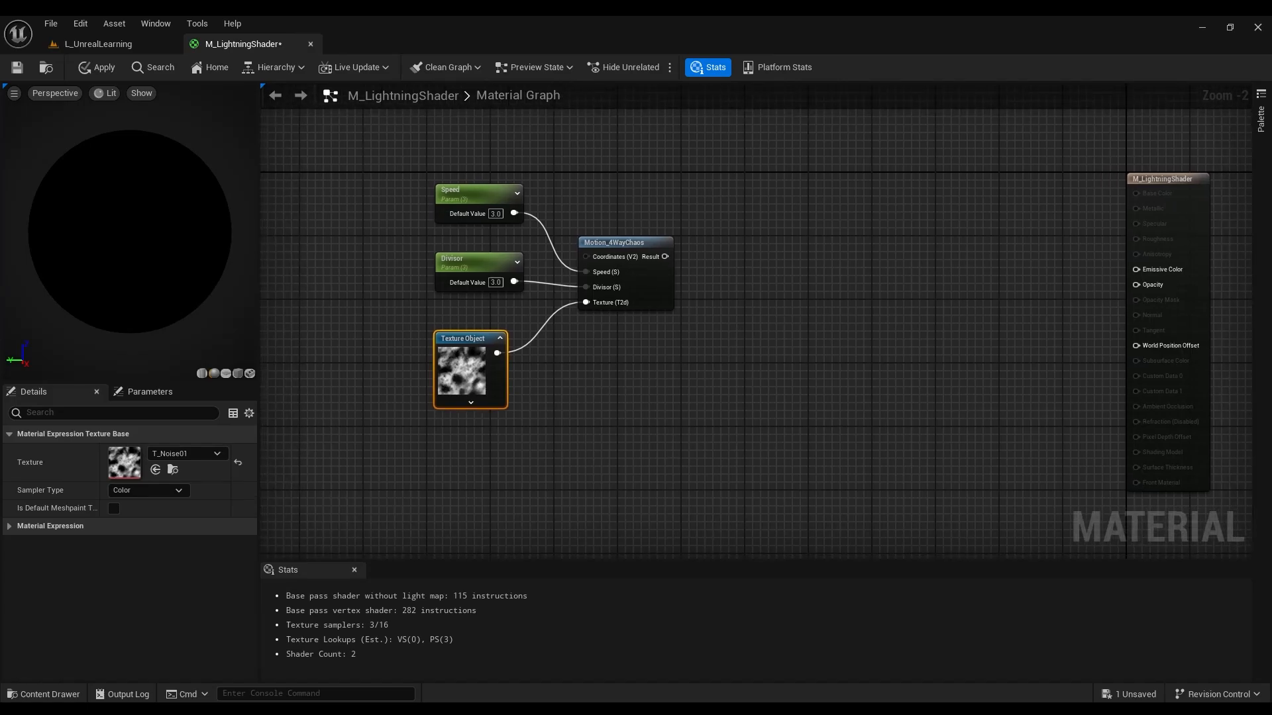
pyautogui.click(793, 298)
pyautogui.moveTo(792, 299); pyautogui.dragTo(785, 427, button='right')
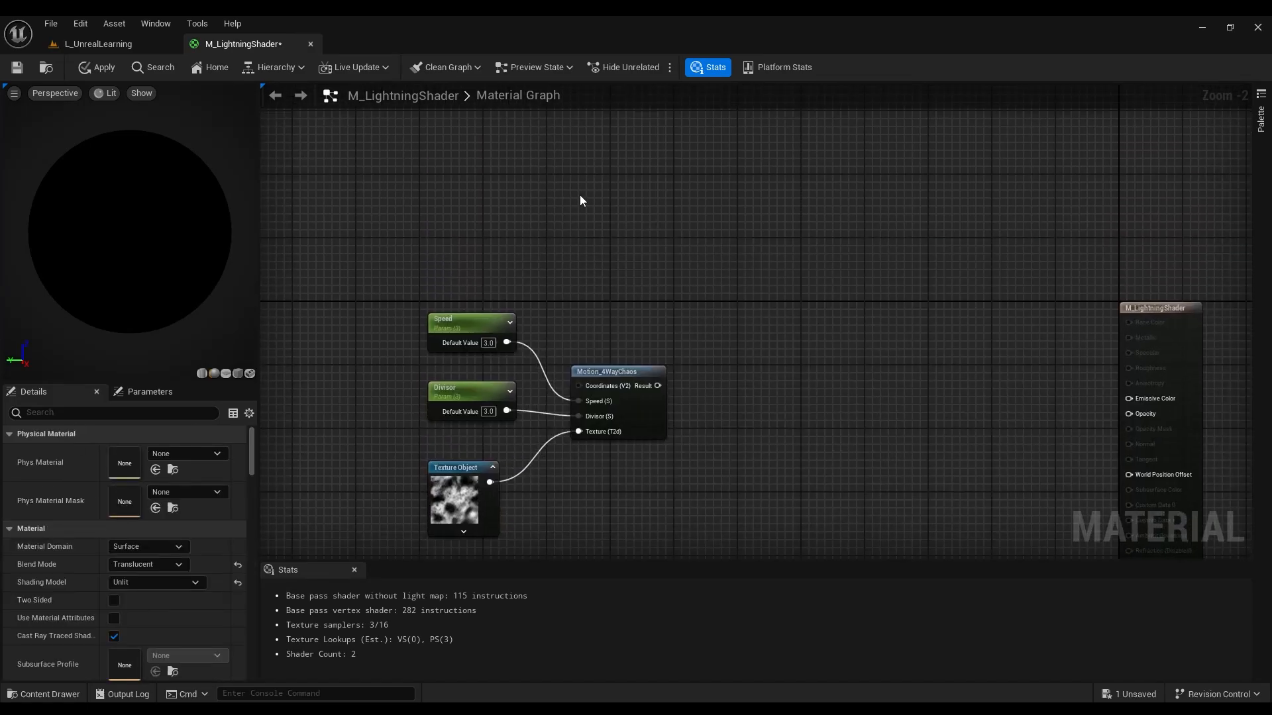
pyautogui.rightClick(581, 196)
pyautogui.write('tex')
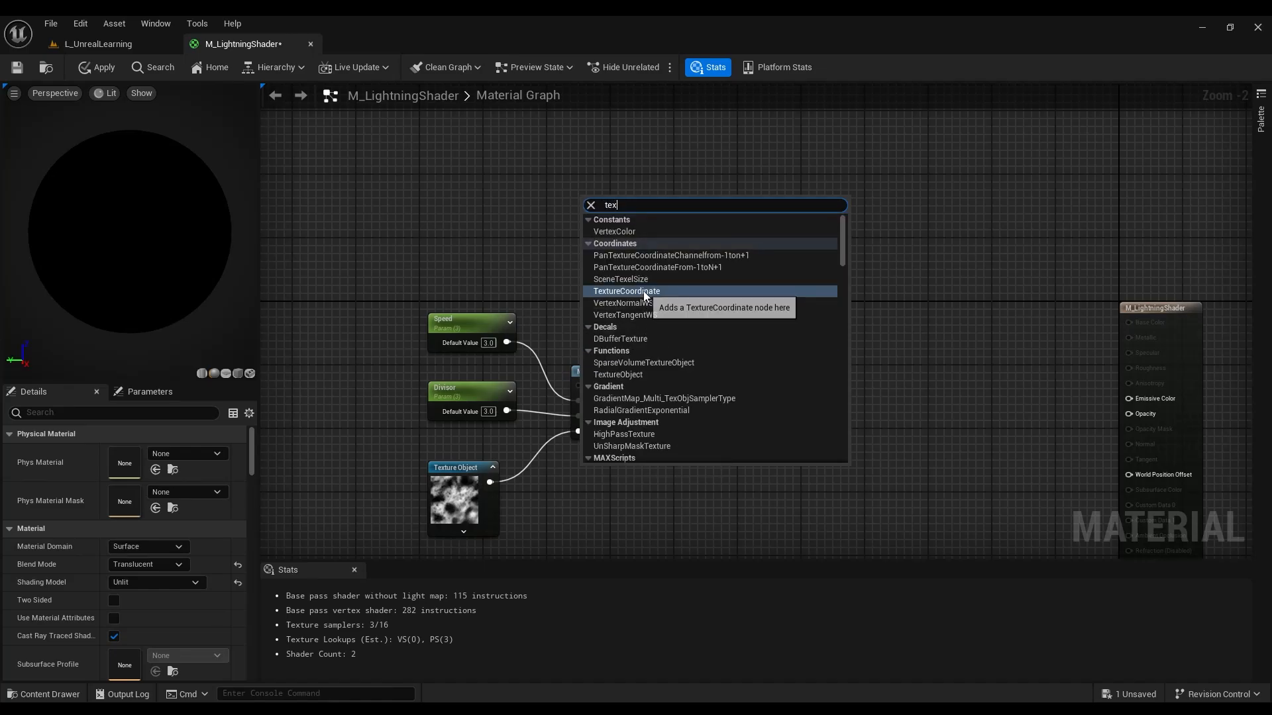
pyautogui.click(648, 293)
pyautogui.press('a')
pyautogui.click(681, 263)
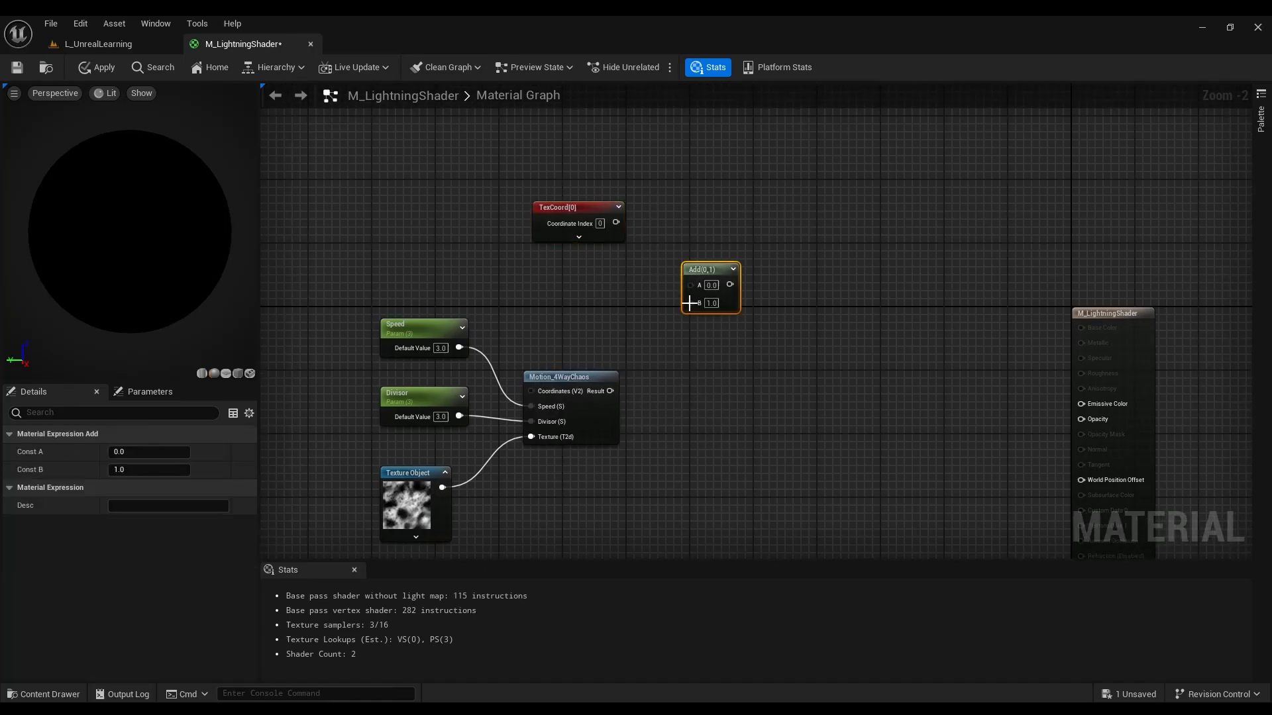
# Add a Component Mask with the R and G channels, fed by the Result output of Motion_4WayChaos.
pyautogui.moveTo(686, 301); pyautogui.dragTo(705, 273, button='right')
pyautogui.hotkey('shift', 'c')
pyautogui.keyDown('shift'); pyautogui.click(681, 372); pyautogui.keyUp('shift')
pyautogui.moveTo(629, 363); pyautogui.dragTo(704, 356)
pyautogui.moveTo(752, 327); pyautogui.dragTo(716, 355, button='right')
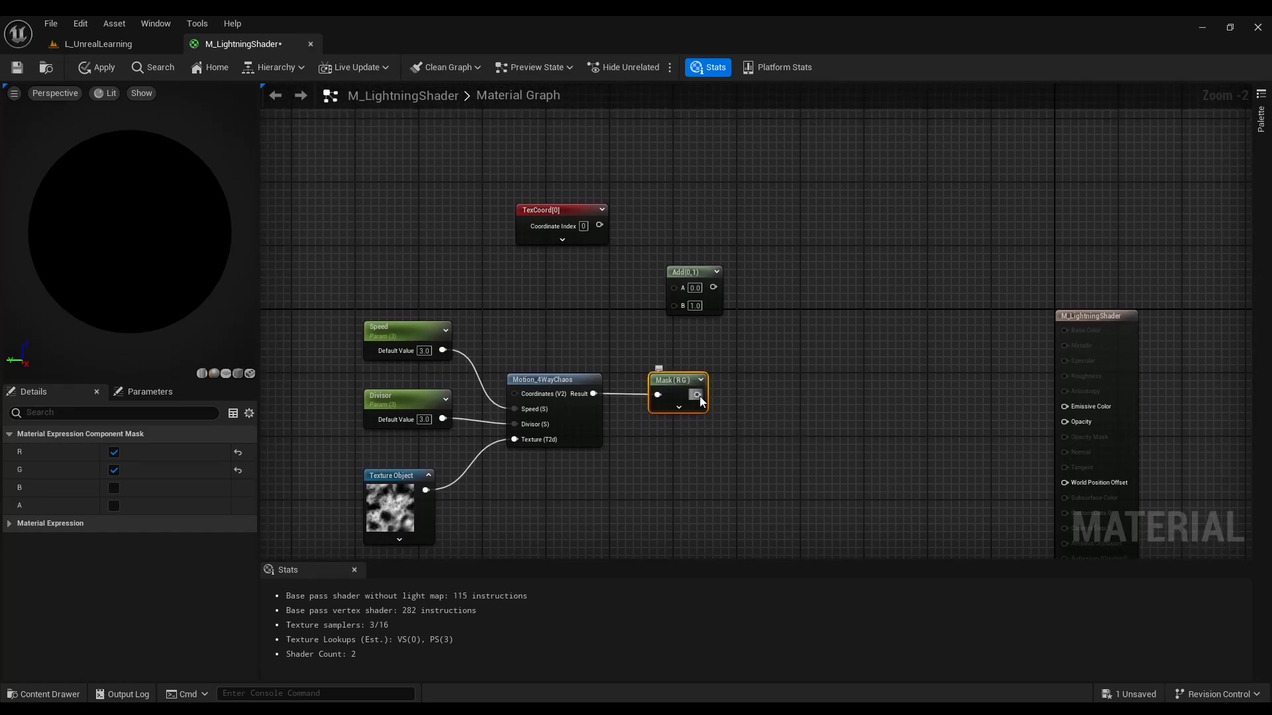
# Connect TexCoord to Add's A input and the mask to its B input, and straighten the TexCoord connection.
pyautogui.moveTo(700, 396); pyautogui.dragTo(601, 226)
pyautogui.moveTo(481, 159); pyautogui.dragTo(742, 286)
pyautogui.press('q')
pyautogui.moveTo(744, 288); pyautogui.dragTo(842, 206, button='right')
pyautogui.moveTo(780, 189); pyautogui.dragTo(859, 209)
pyautogui.moveTo(897, 389); pyautogui.dragTo(916, 333, button='right')
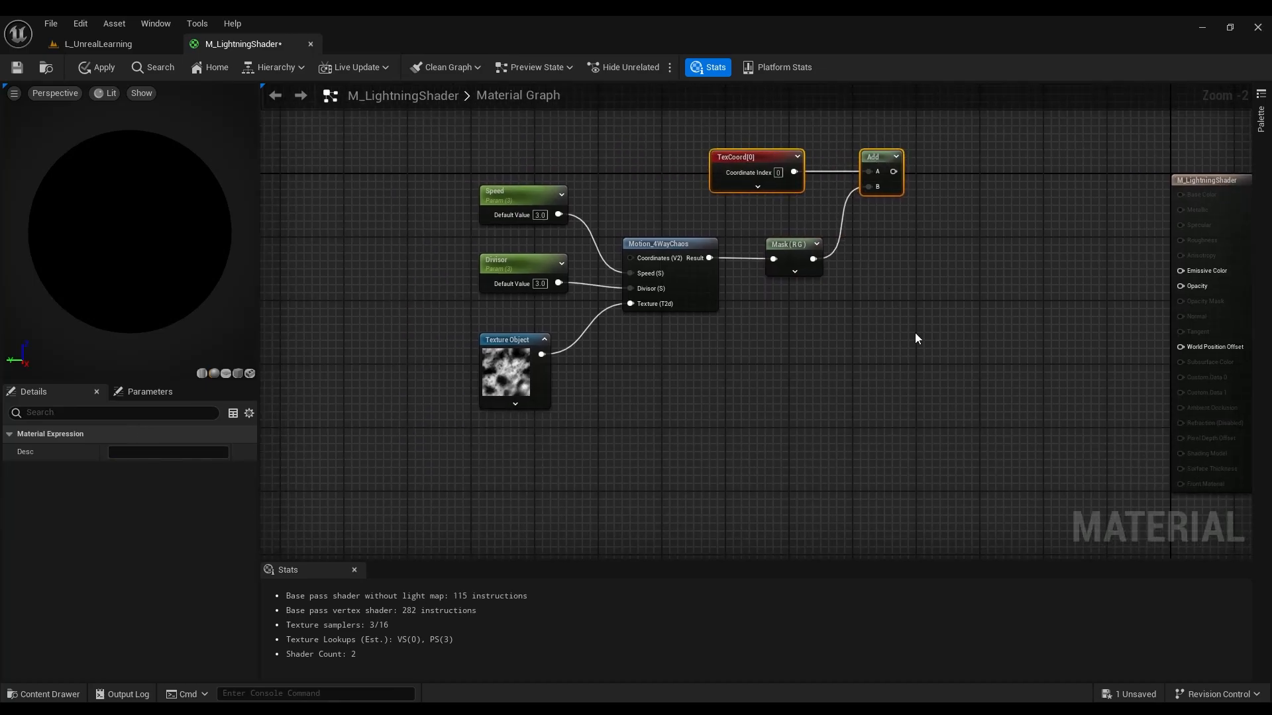
# Move the whole group of new nodes farther away from the M_LightningShader output node.
pyautogui.moveTo(983, 406); pyautogui.dragTo(446, 164)
pyautogui.moveTo(515, 206); pyautogui.dragTo(274, 291)
pyautogui.moveTo(720, 337); pyautogui.dragTo(673, 343, button='right')
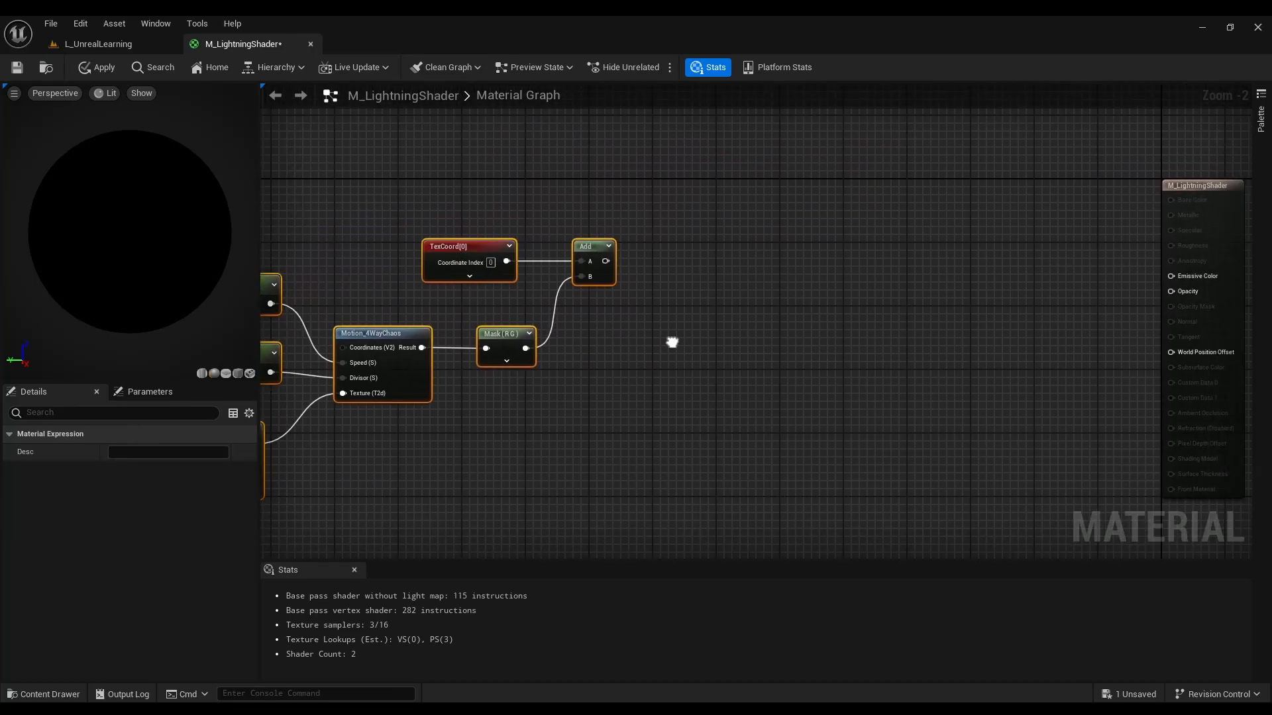
pyautogui.click(681, 273)
pyautogui.moveTo(682, 273); pyautogui.dragTo(698, 276, button='right')
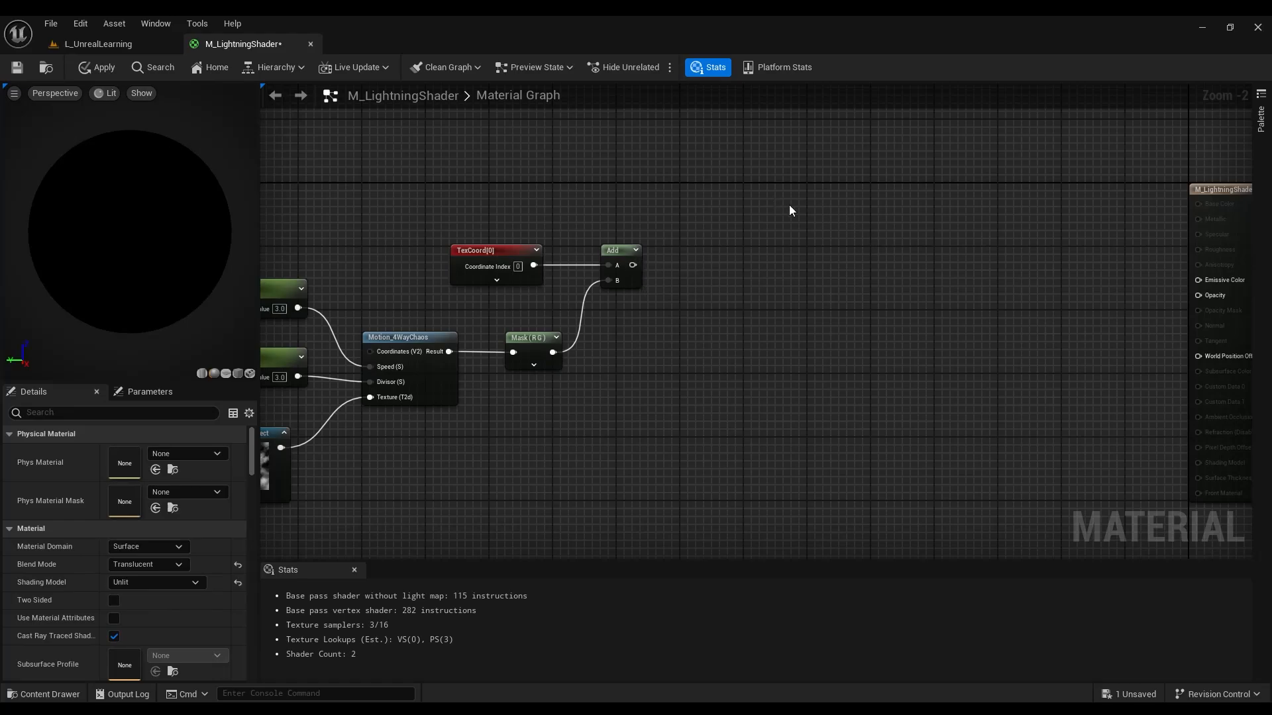
# Add a RadialGradientExponential node with its UVs input fed by the Add node.
pyautogui.moveTo(788, 206); pyautogui.dragTo(850, 190, button='right')
pyautogui.moveTo(693, 249); pyautogui.dragTo(835, 242)
pyautogui.write('rad')
pyautogui.click(836, 323)
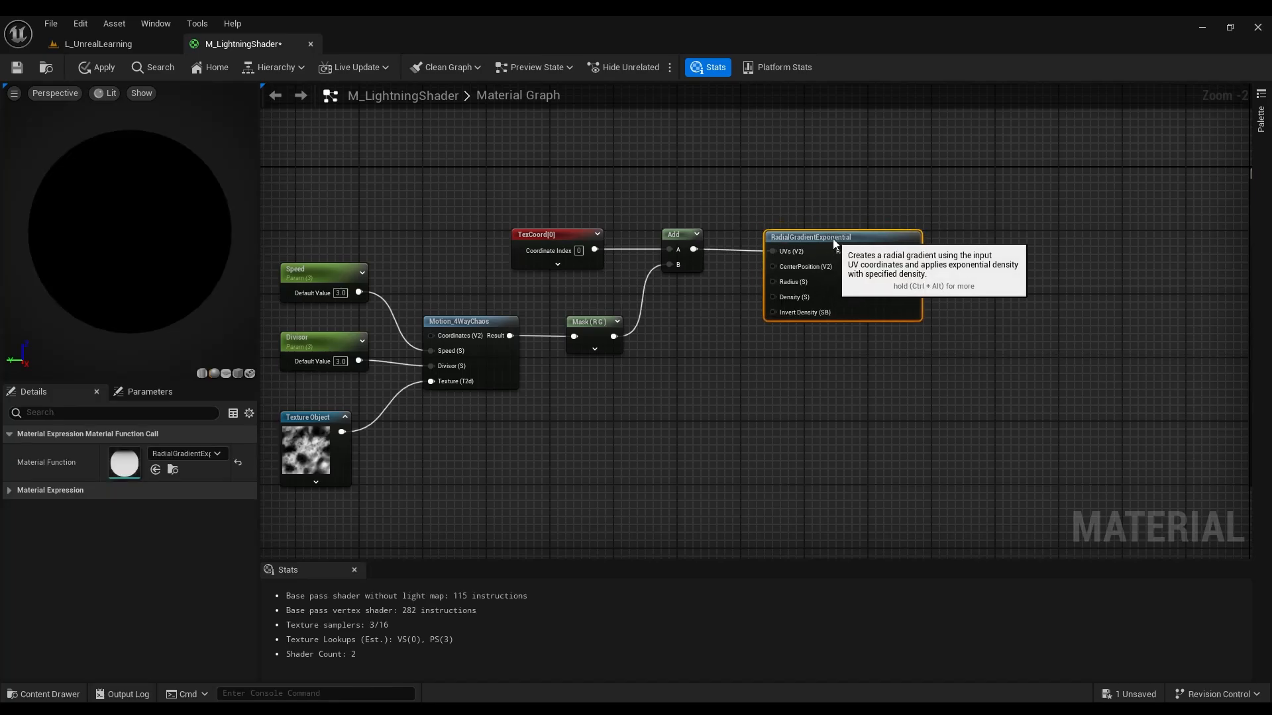
pyautogui.moveTo(852, 205); pyautogui.dragTo(862, 197, button='right')
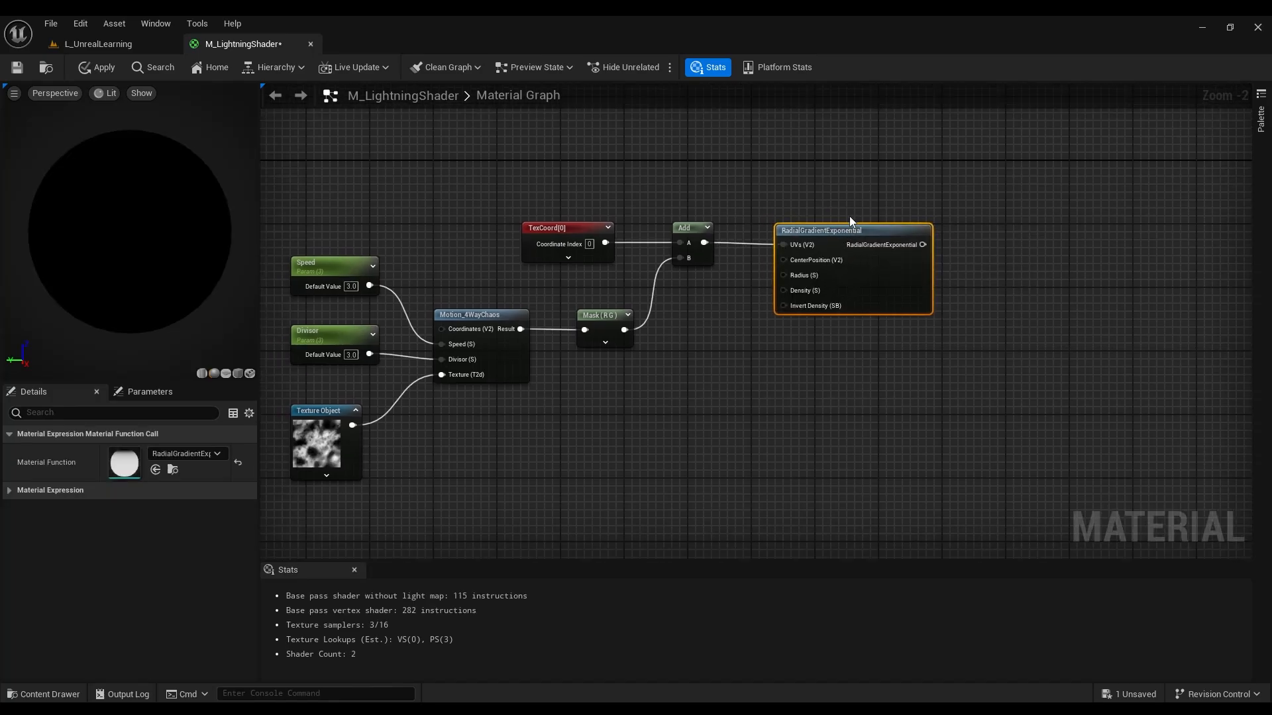
# Add a Constant2Vector below the Add node and connect it to the CenterPosition input of RadialGradientExponential.
pyautogui.click(669, 320)
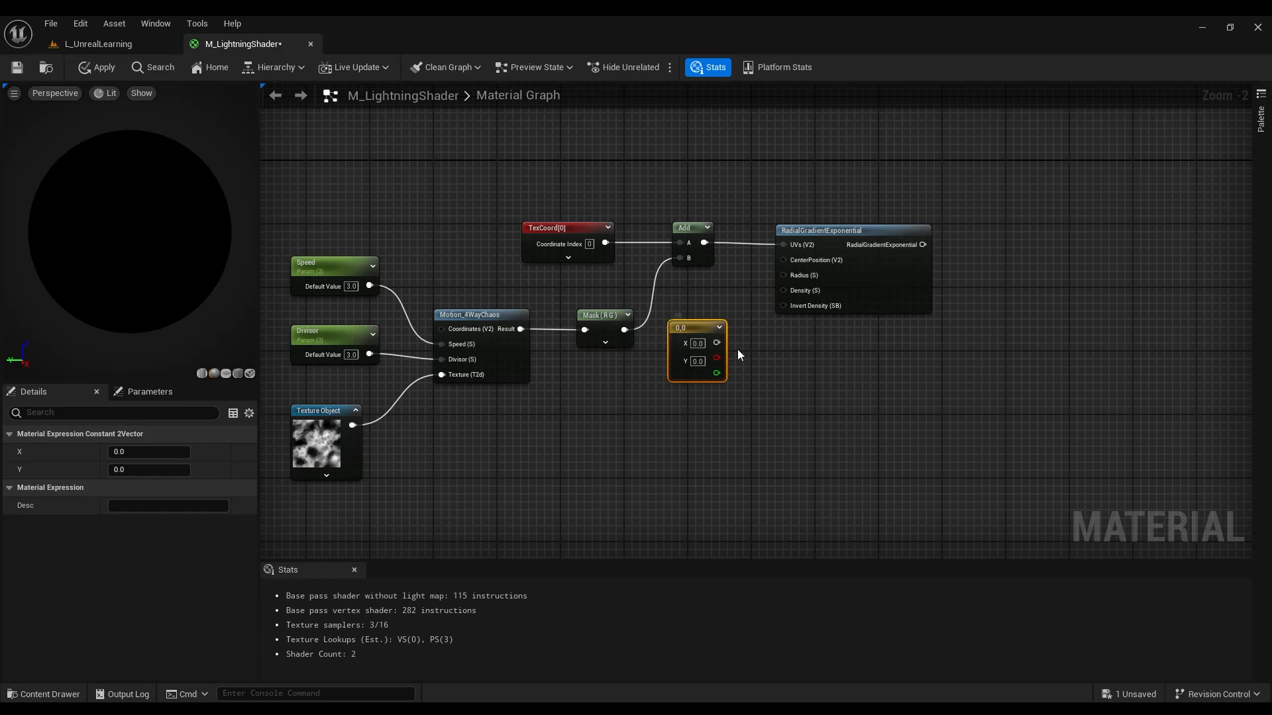
pyautogui.moveTo(717, 344); pyautogui.dragTo(784, 260)
pyautogui.click(798, 366)
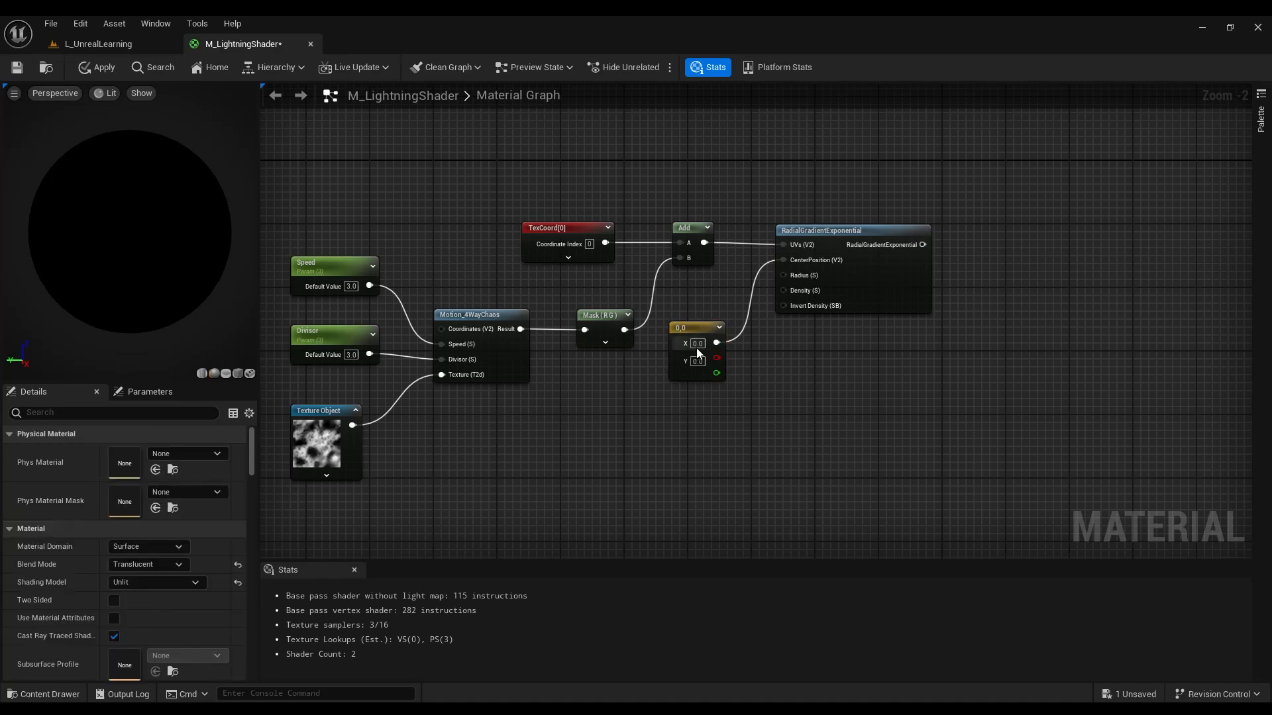
# Set both X and Y of the Constant2Vector to 2.
pyautogui.click(698, 344)
pyautogui.click(696, 361)
pyautogui.write('2')
pyautogui.press('Return')
pyautogui.click(696, 363)
pyautogui.write('2')
pyautogui.press('Return')
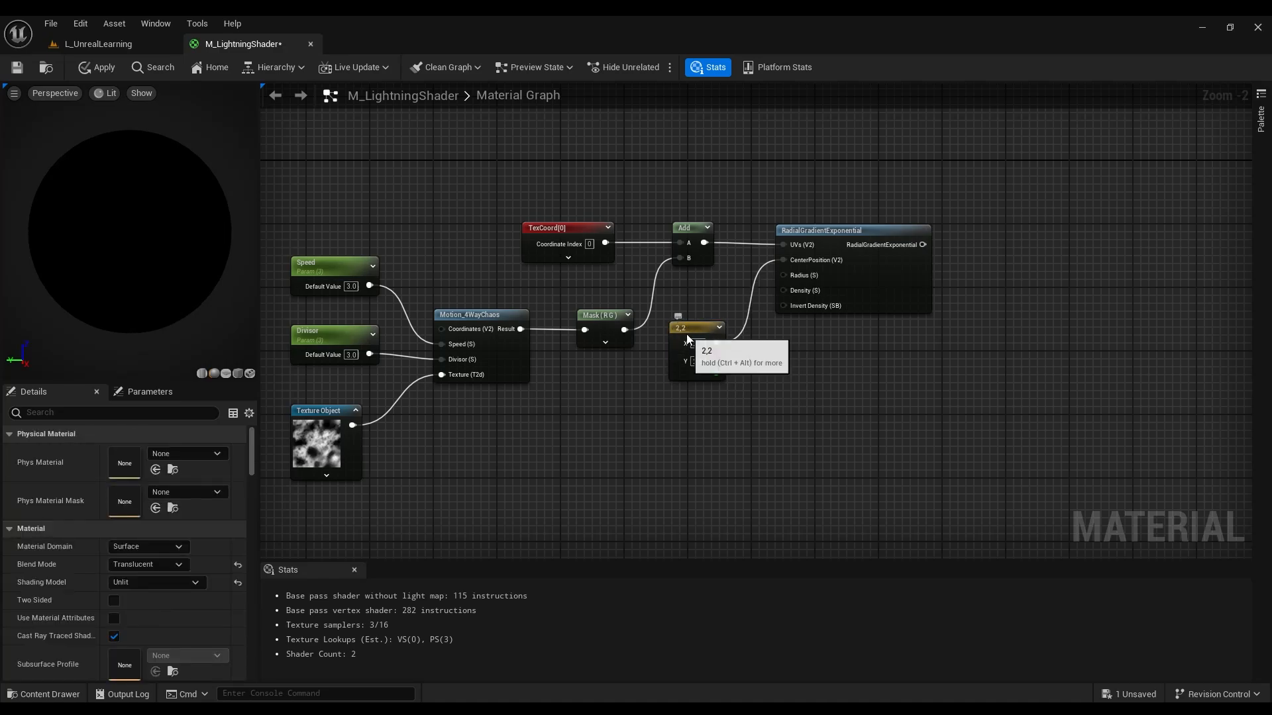
# Align the TexCoord, Add and RadialGradientExponential nodes so their connections run straight.
pyautogui.click(686, 334)
pyautogui.moveTo(520, 218); pyautogui.dragTo(901, 263)
pyautogui.moveTo(955, 187); pyautogui.dragTo(984, 179, button='right')
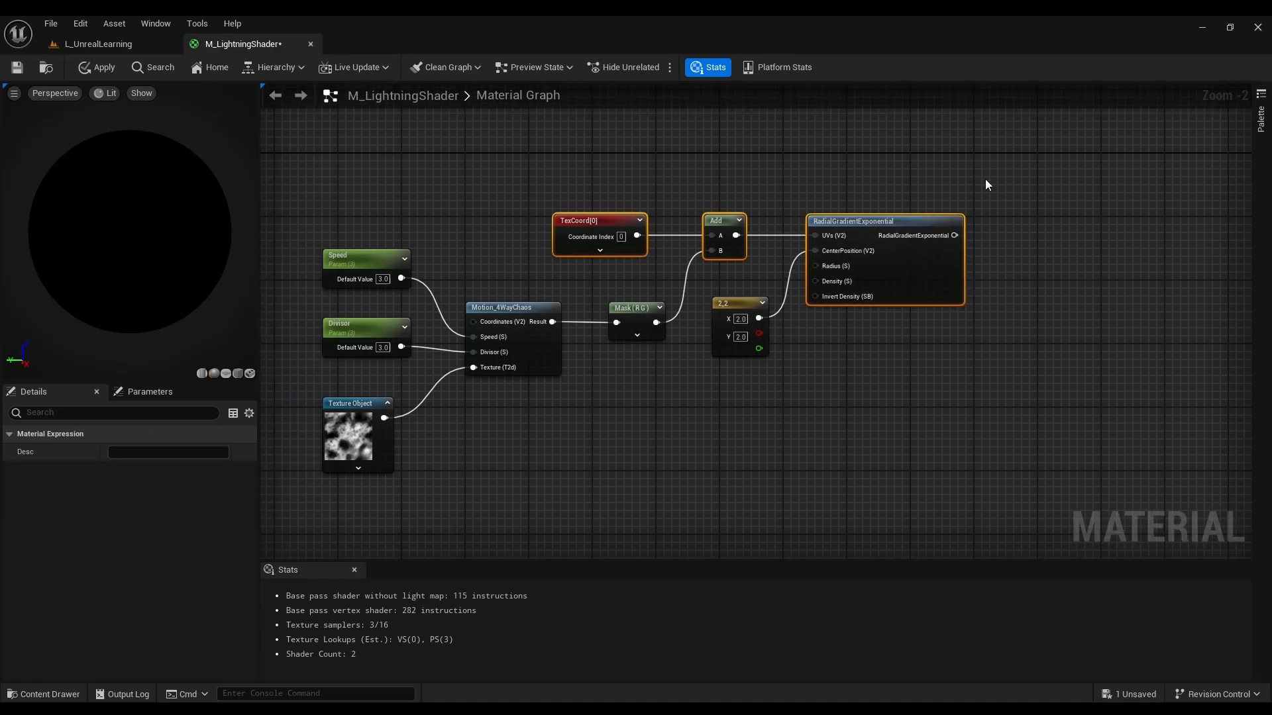
pyautogui.click(984, 179)
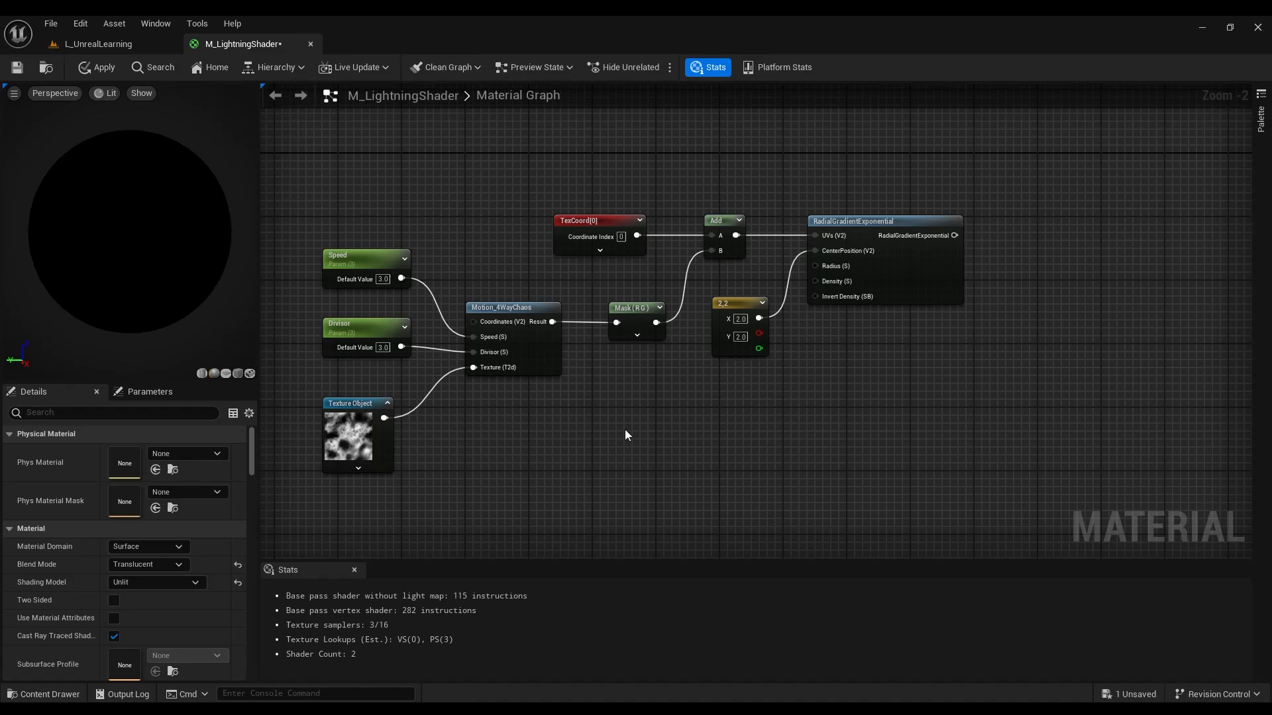
# Add a Constant of 0.2 below the Constant2Vector and connect it to the Radius input of RadialGradientExponential.
pyautogui.moveTo(793, 229); pyautogui.dragTo(590, 217, button='right')
pyautogui.moveTo(666, 342); pyautogui.dragTo(734, 354, button='right')
pyautogui.click(641, 271)
pyautogui.moveTo(641, 271); pyautogui.dragTo(642, 264)
pyautogui.click(621, 357)
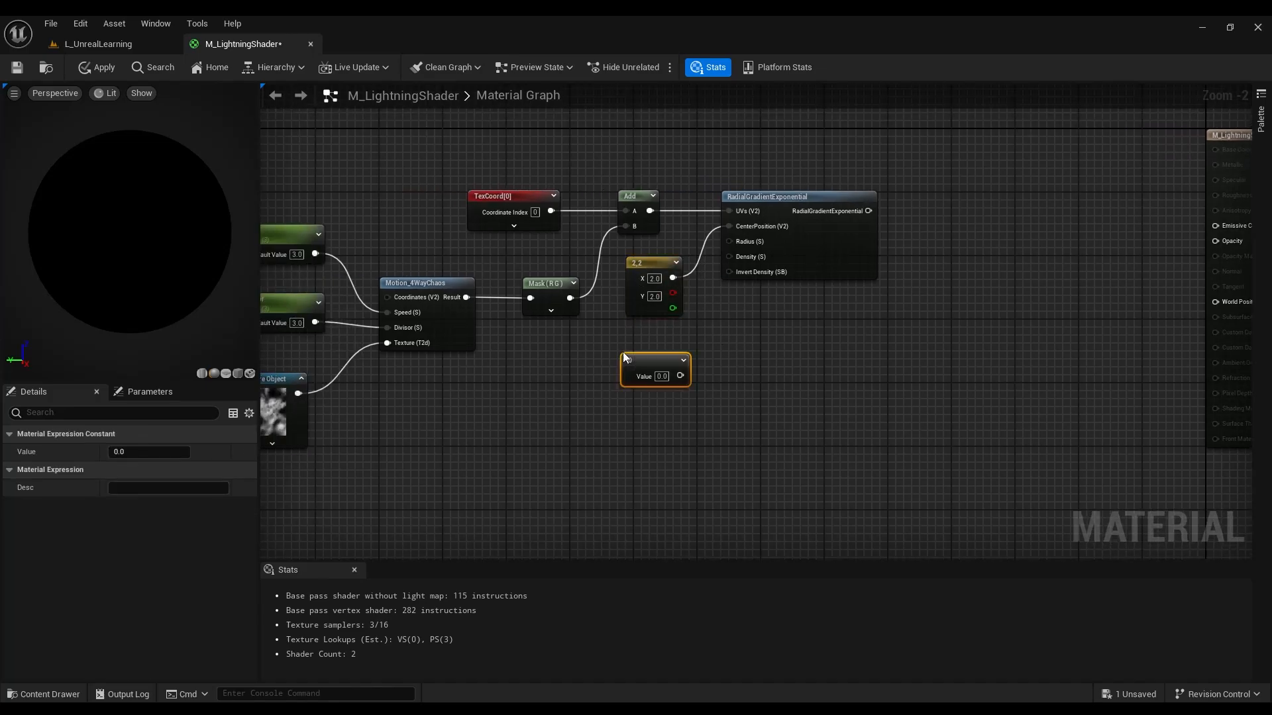
pyautogui.click(662, 377)
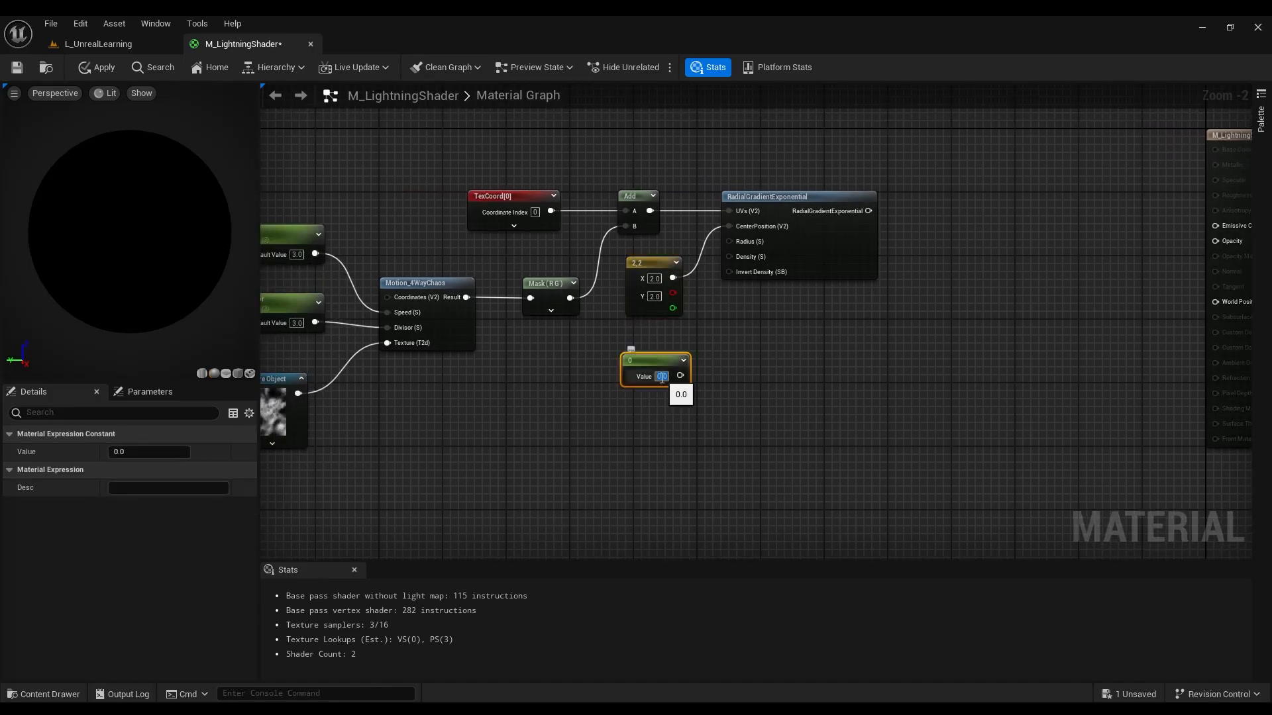
pyautogui.write('0.2')
pyautogui.press('Return')
pyautogui.scroll(1, 663, 376)
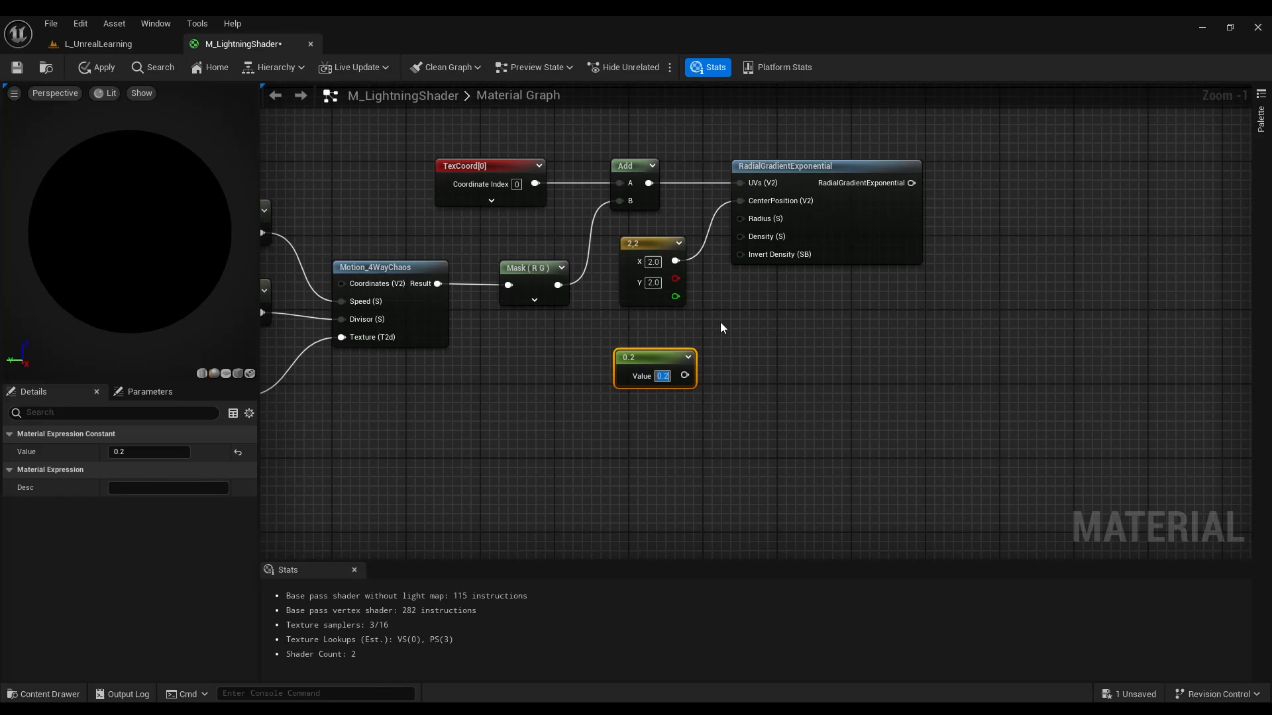
pyautogui.moveTo(685, 375); pyautogui.dragTo(739, 219)
# Preview the RadialGradientExponential node's output on a plane mesh.
pyautogui.moveTo(464, 432); pyautogui.dragTo(412, 449, button='right')
pyautogui.rightClick(767, 197)
pyautogui.click(788, 254)
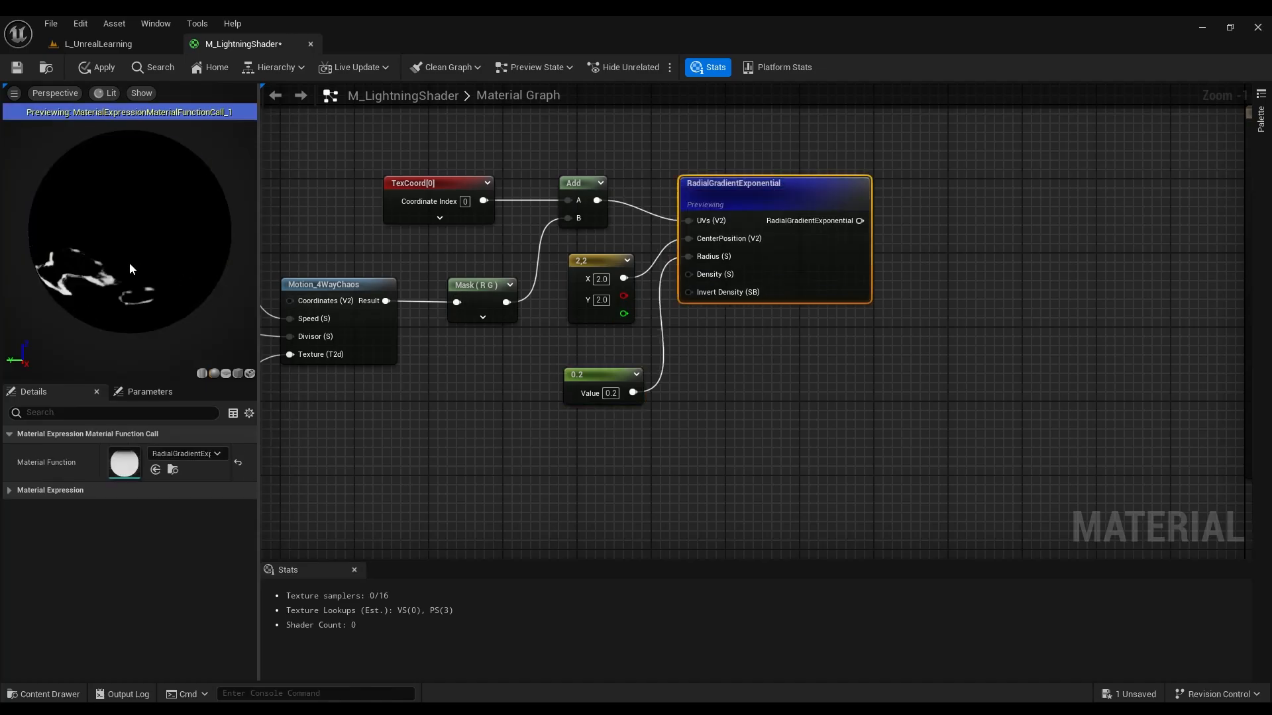
pyautogui.click(225, 374)
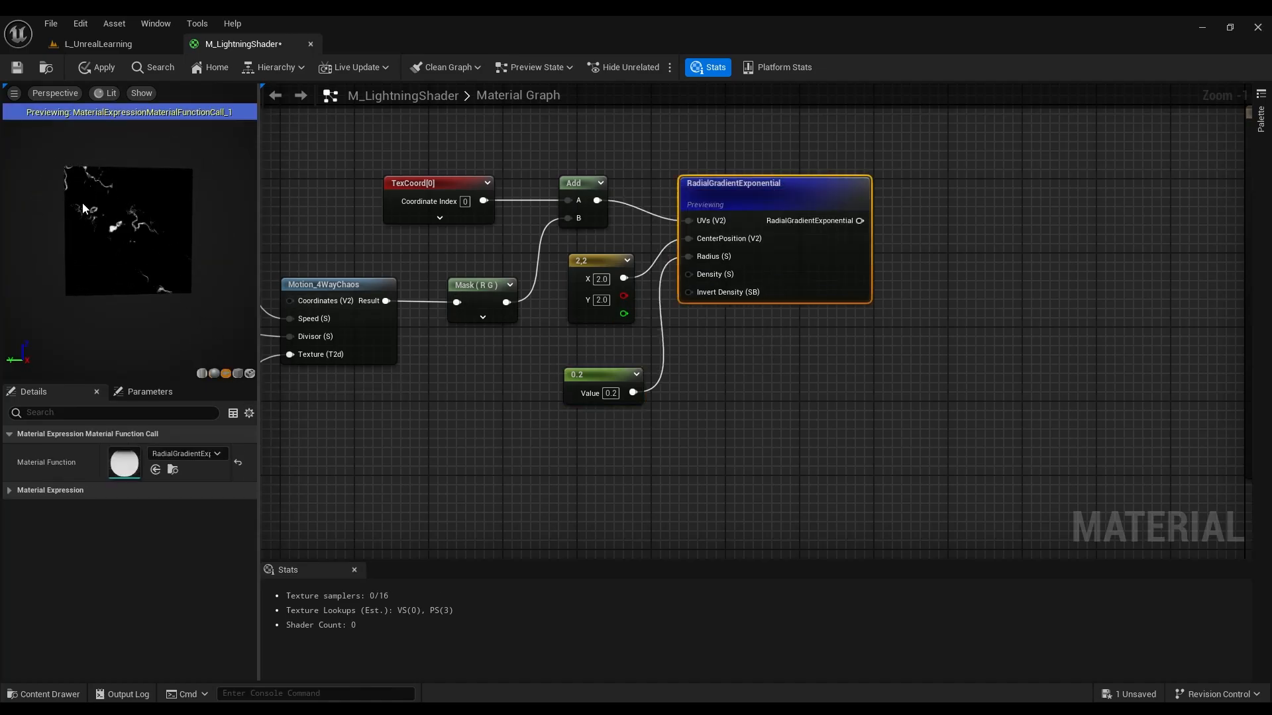
# Try a value of 2 in the Radius constant, restore it to 0.2, and inspect the preview up close.
pyautogui.click(611, 394)
pyautogui.write('2')
pyautogui.press('Return')
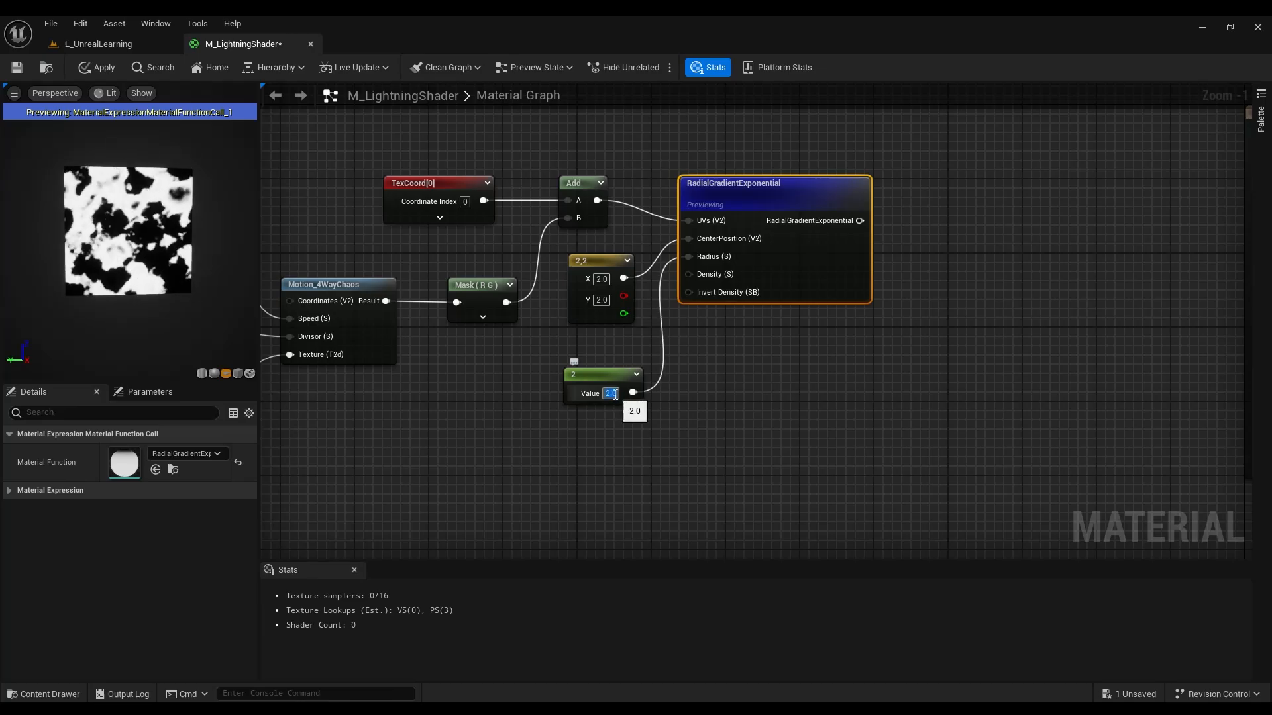
pyautogui.press('Return')
pyautogui.click(141, 187)
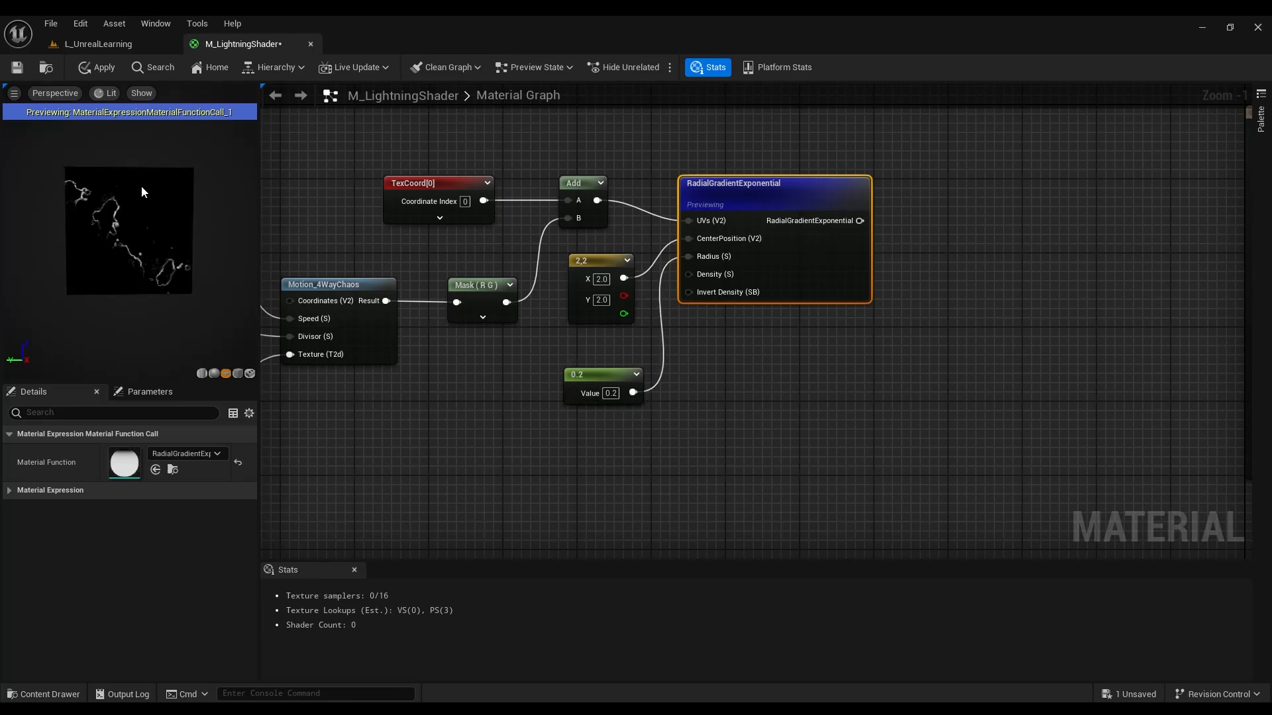
pyautogui.scroll(6, 137, 232)
pyautogui.scroll(-4, 137, 232)
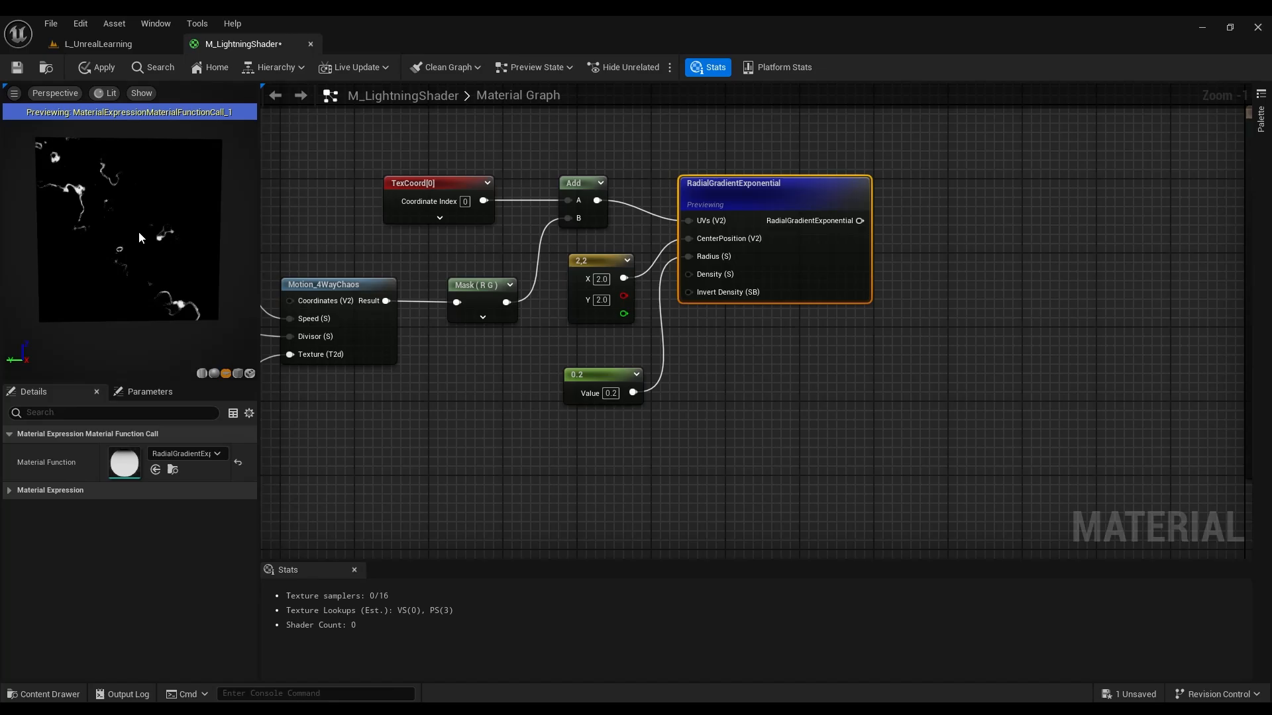
# Add a Sine node fed by the RadialGradientExponential output and preview it.
pyautogui.moveTo(931, 347); pyautogui.dragTo(707, 394, button='right')
pyautogui.moveTo(636, 267); pyautogui.dragTo(693, 265)
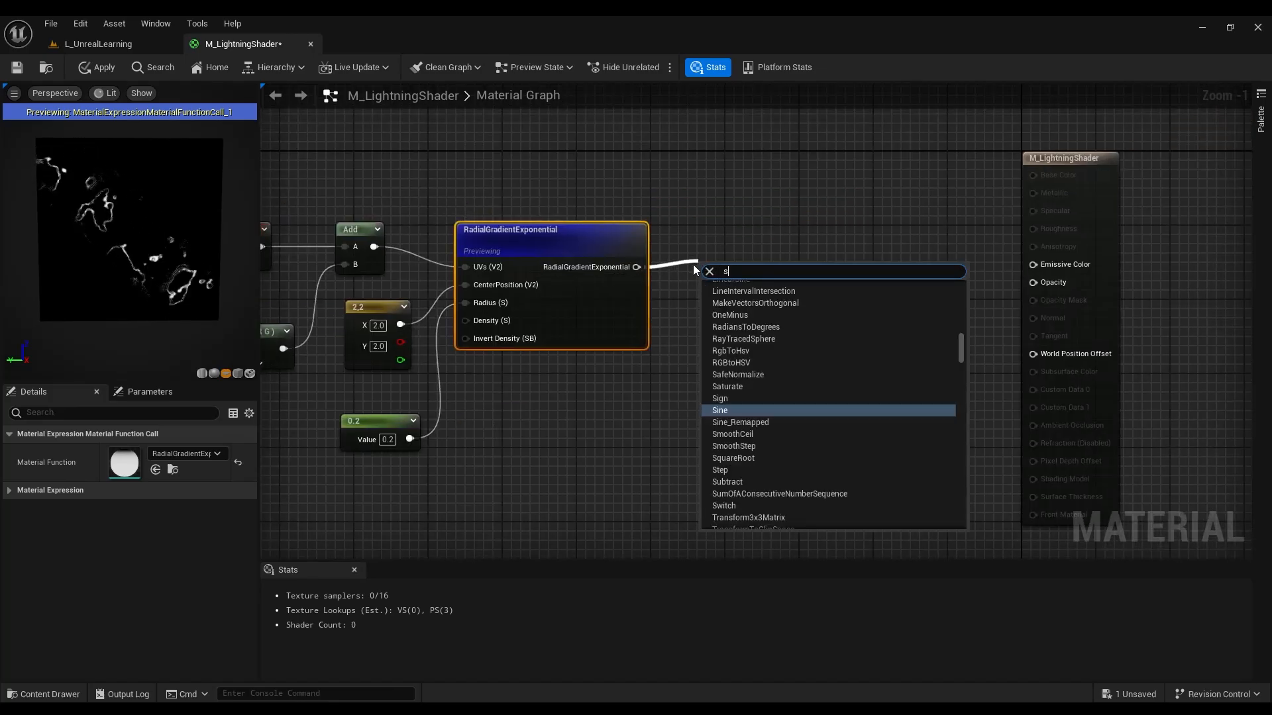
pyautogui.write('sine')
pyautogui.press('Return')
pyautogui.press('space')
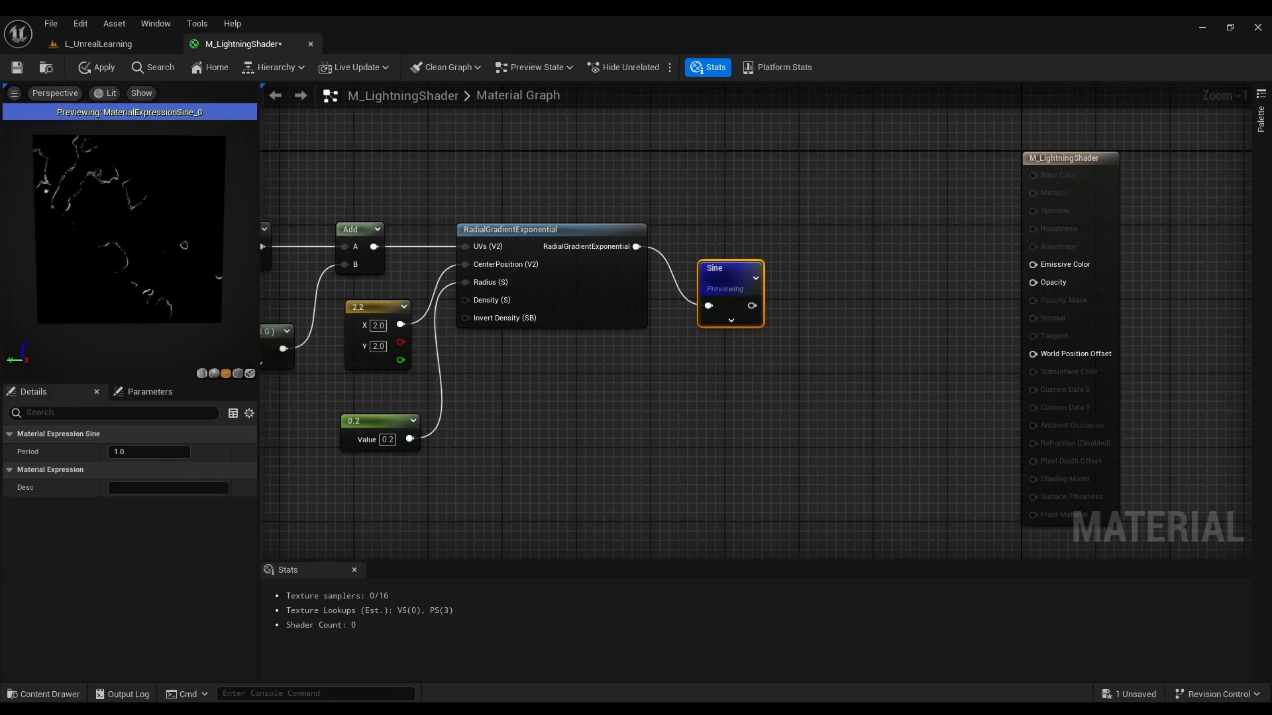
# Align the Sine node with RadialGradientExponential in a straight connection and stop previewing it.
pyautogui.moveTo(733, 274); pyautogui.dragTo(626, 230)
pyautogui.press('space')
pyautogui.press('q')
pyautogui.moveTo(764, 343); pyautogui.dragTo(800, 302, button='right')
# Duplicate the RadialGradientExponential node and place the unconnected copy directly below the original.
pyautogui.rightClick(665, 366)
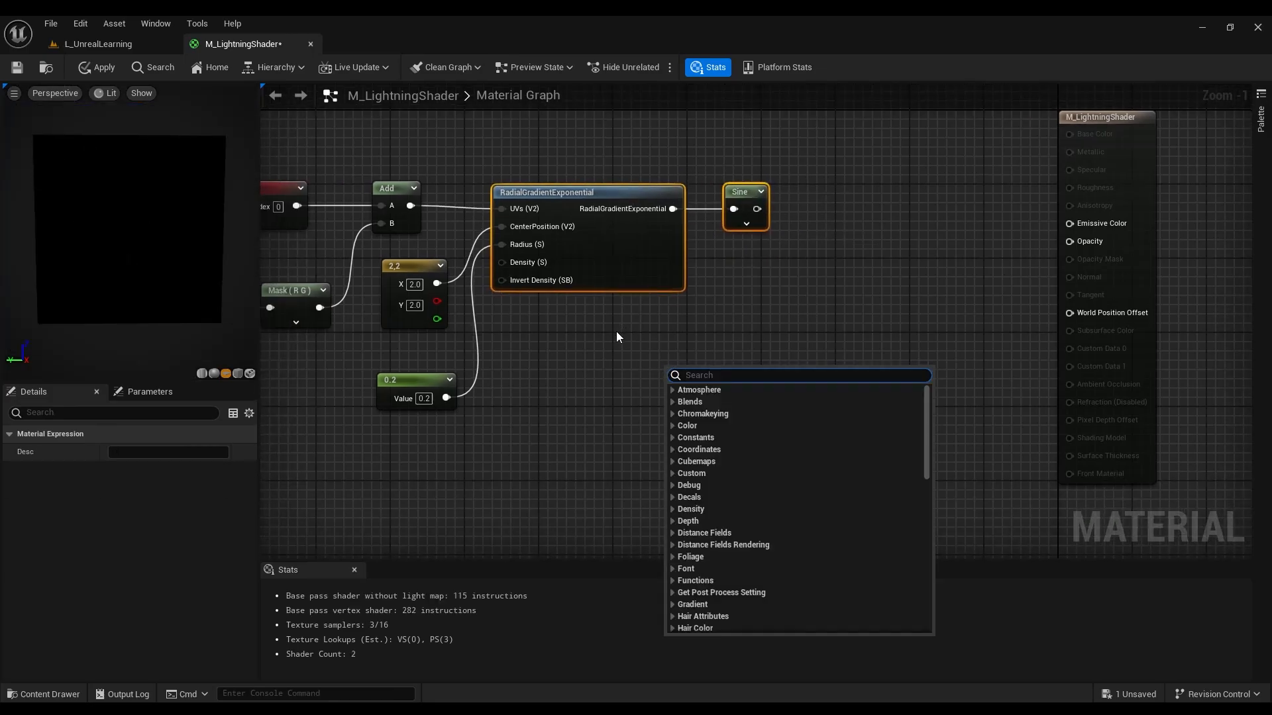
pyautogui.click(623, 257)
pyautogui.hotkey('ctrl', 'c')
pyautogui.click(603, 353)
pyautogui.hotkey('ctrl', 'v')
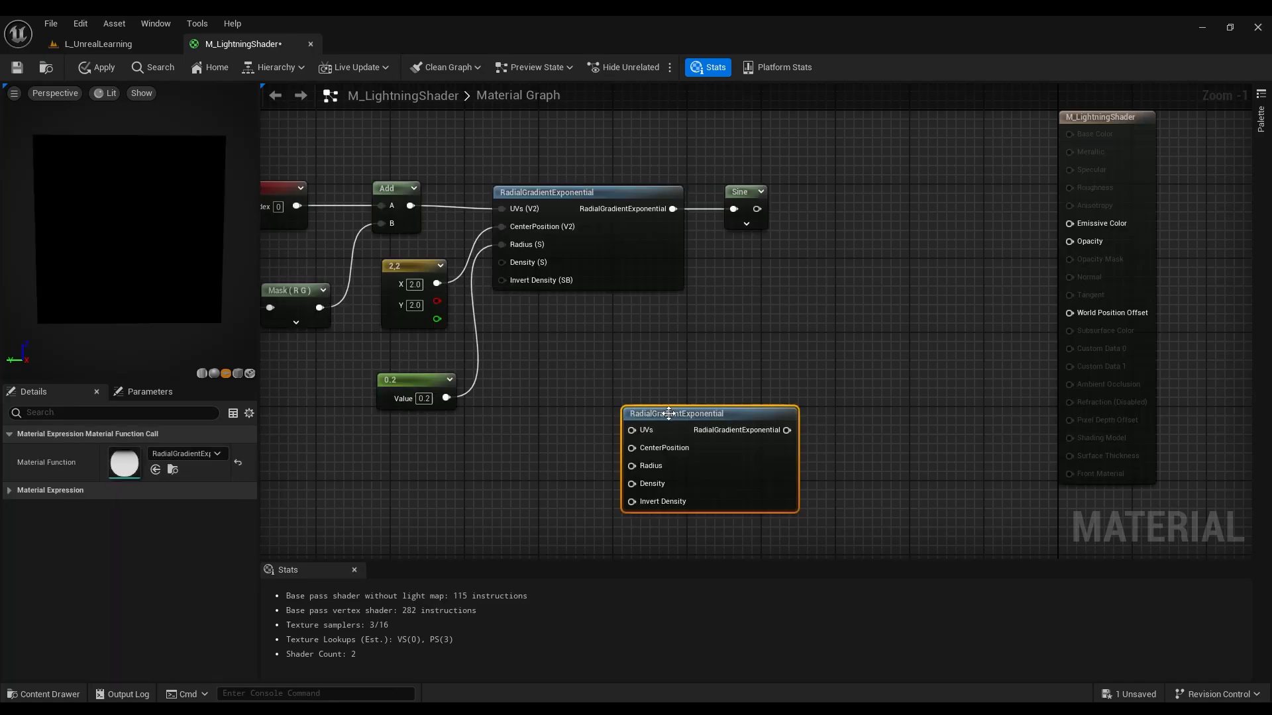
pyautogui.moveTo(666, 414); pyautogui.dragTo(537, 378)
pyautogui.moveTo(773, 307); pyautogui.dragTo(746, 343, button='right')
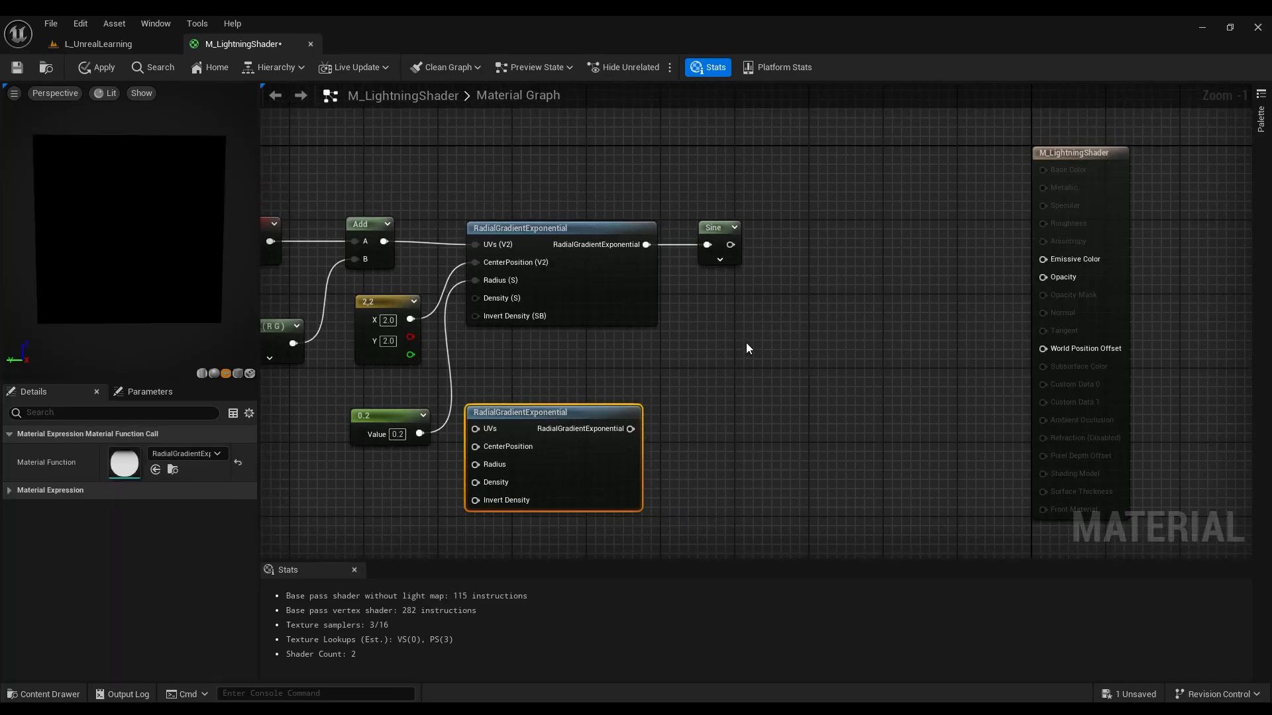
# Multiply the Sine output by the second RadialGradientExponential and preview the Multiply node.
pyautogui.click(791, 310)
pyautogui.moveTo(730, 245); pyautogui.dragTo(803, 335)
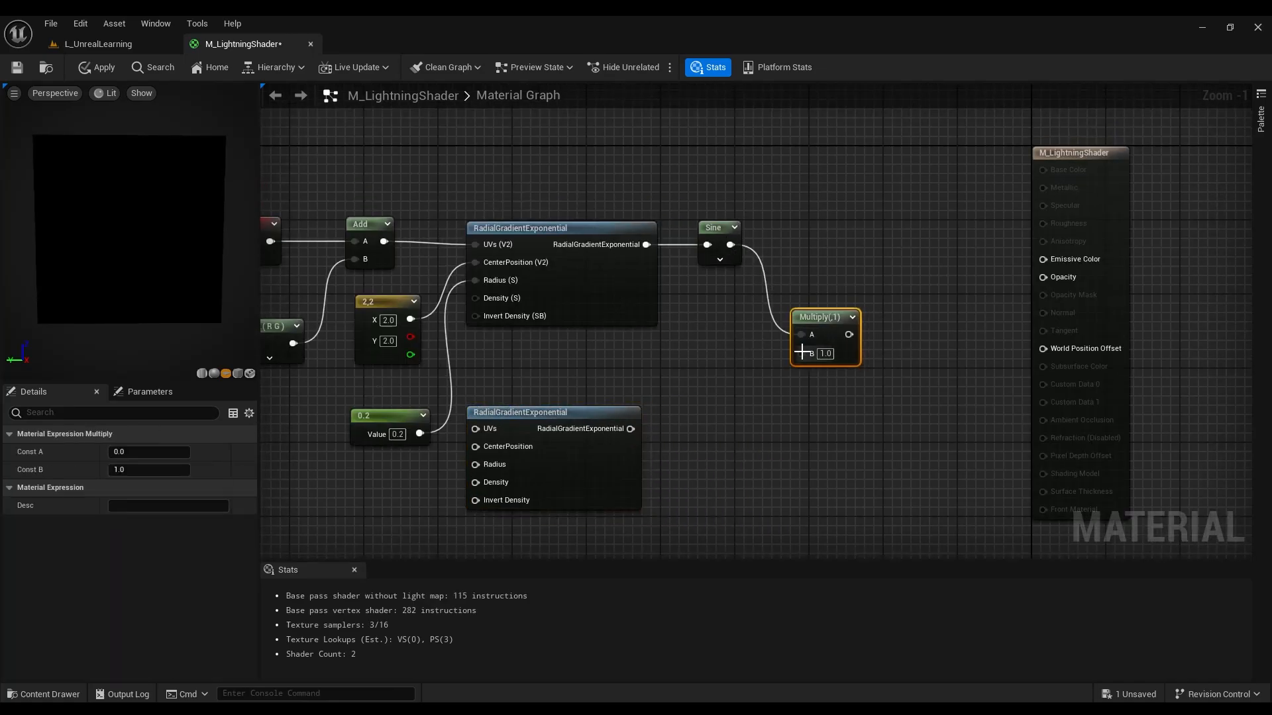
pyautogui.moveTo(630, 429); pyautogui.dragTo(802, 371)
pyautogui.press('space')
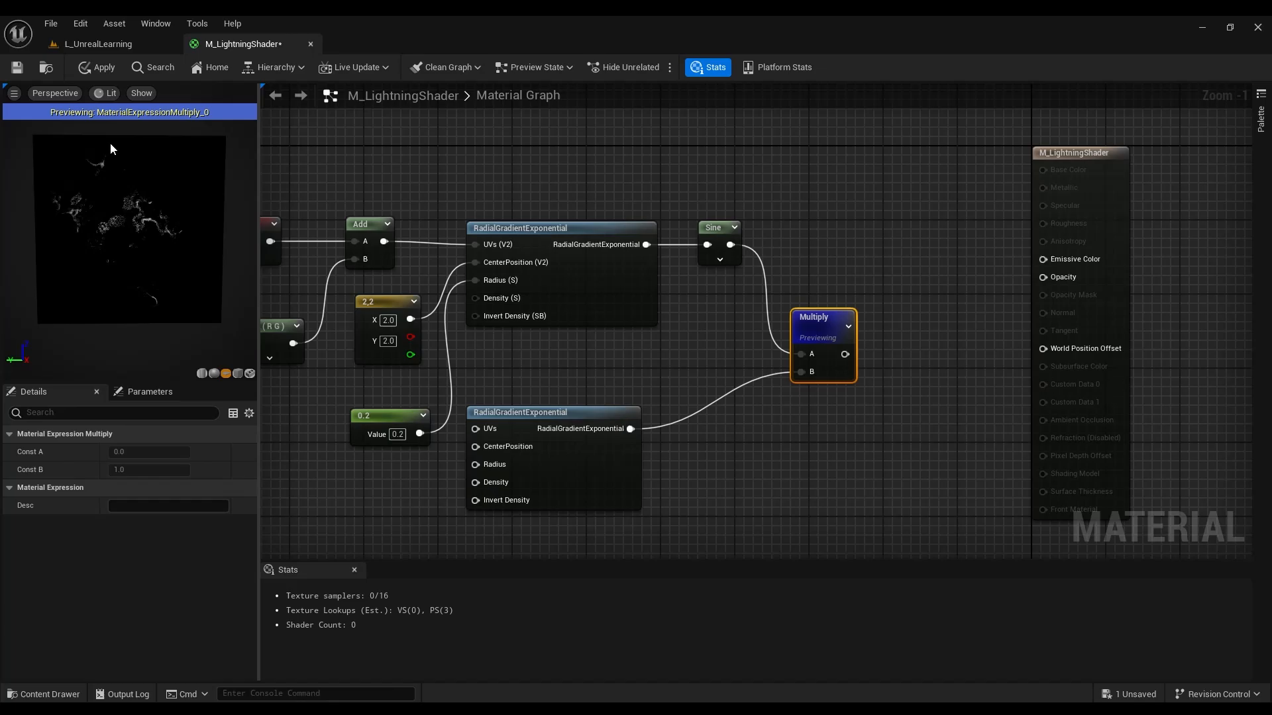
pyautogui.moveTo(141, 200); pyautogui.dragTo(142, 208)
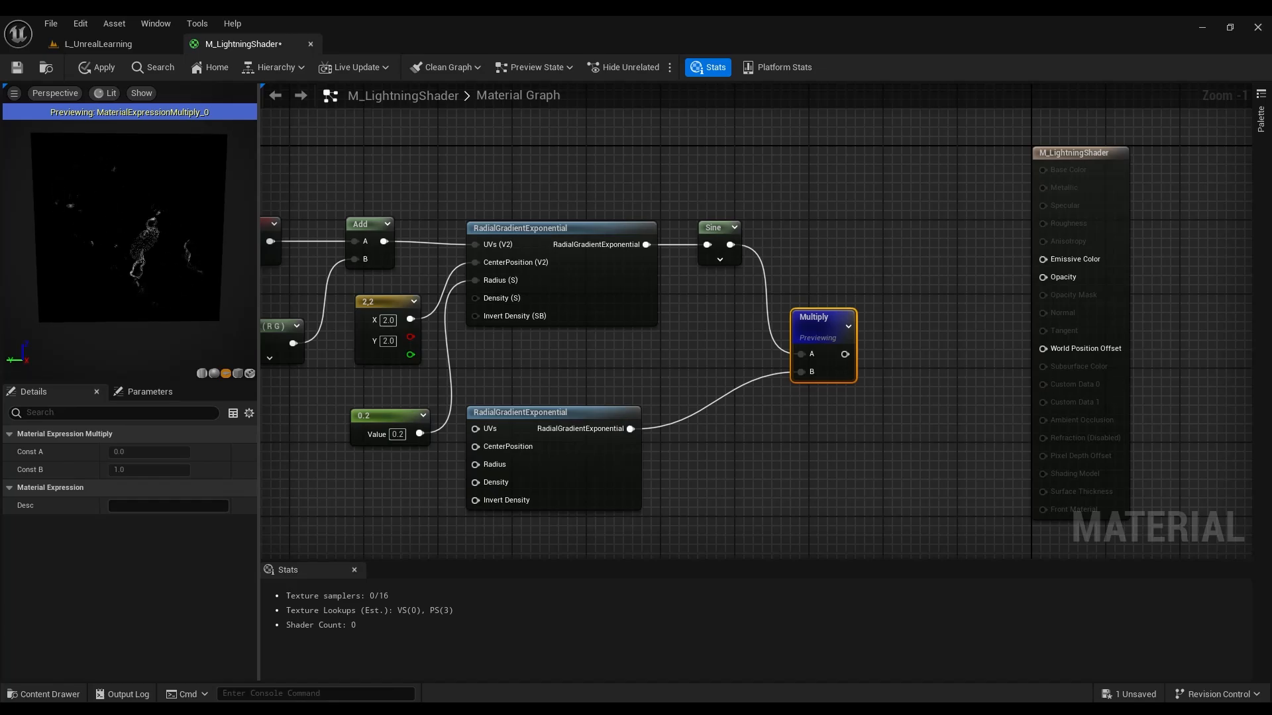
# Stop previewing the Multiply node, reposition it, and connect its output to the material's Opacity.
pyautogui.moveTo(141, 208); pyautogui.dragTo(142, 220, button='right')
pyautogui.moveTo(699, 269); pyautogui.dragTo(686, 377, button='right')
pyautogui.moveTo(784, 365); pyautogui.dragTo(805, 437)
pyautogui.moveTo(842, 376); pyautogui.dragTo(832, 415, button='right')
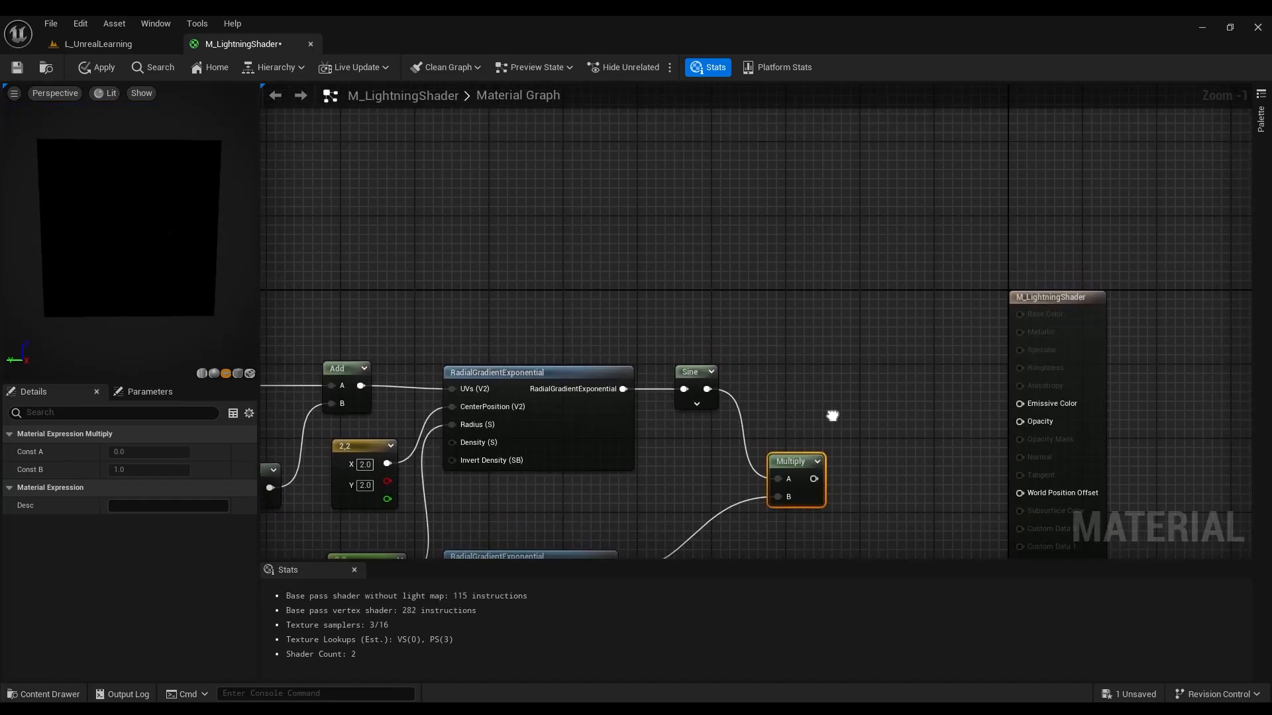
pyautogui.moveTo(716, 289); pyautogui.dragTo(672, 200, button='right')
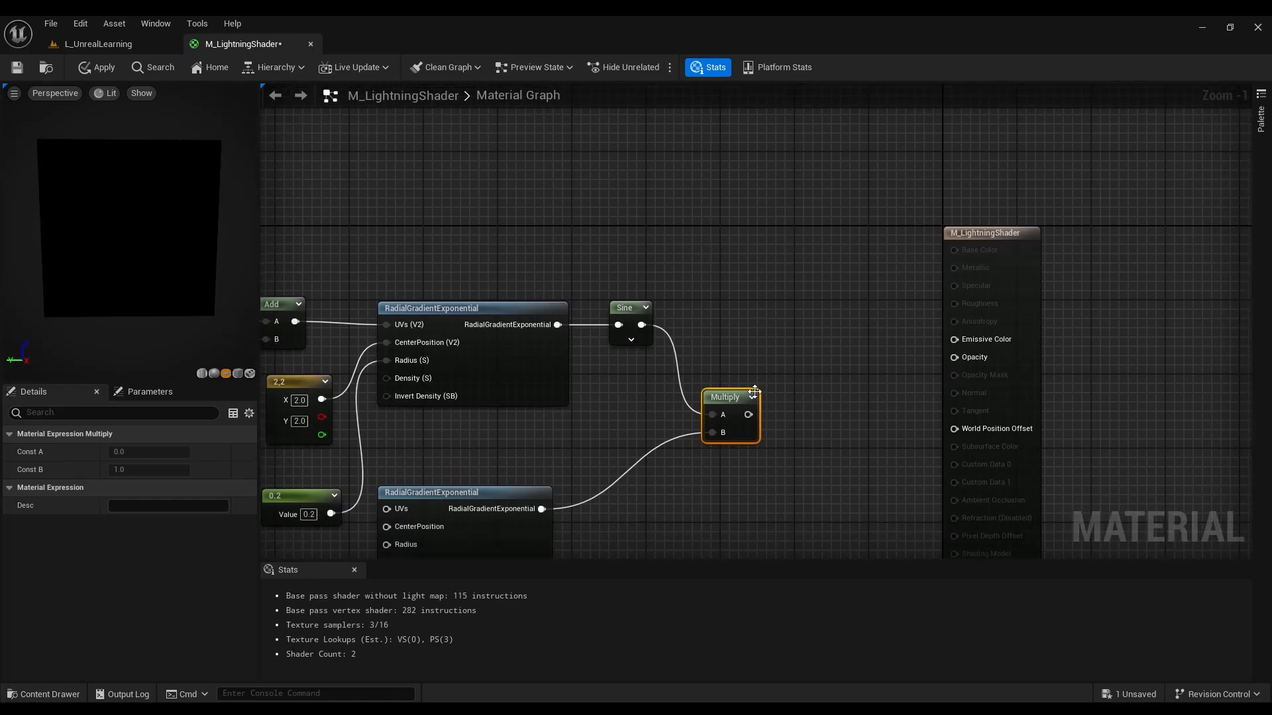
pyautogui.moveTo(748, 415); pyautogui.dragTo(954, 357)
# Add a Particle Color node and place it above the second half of the gradient chain.
pyautogui.moveTo(608, 215); pyautogui.dragTo(649, 273, button='right')
pyautogui.rightClick(672, 234)
pyautogui.write('parti')
pyautogui.press('Return')
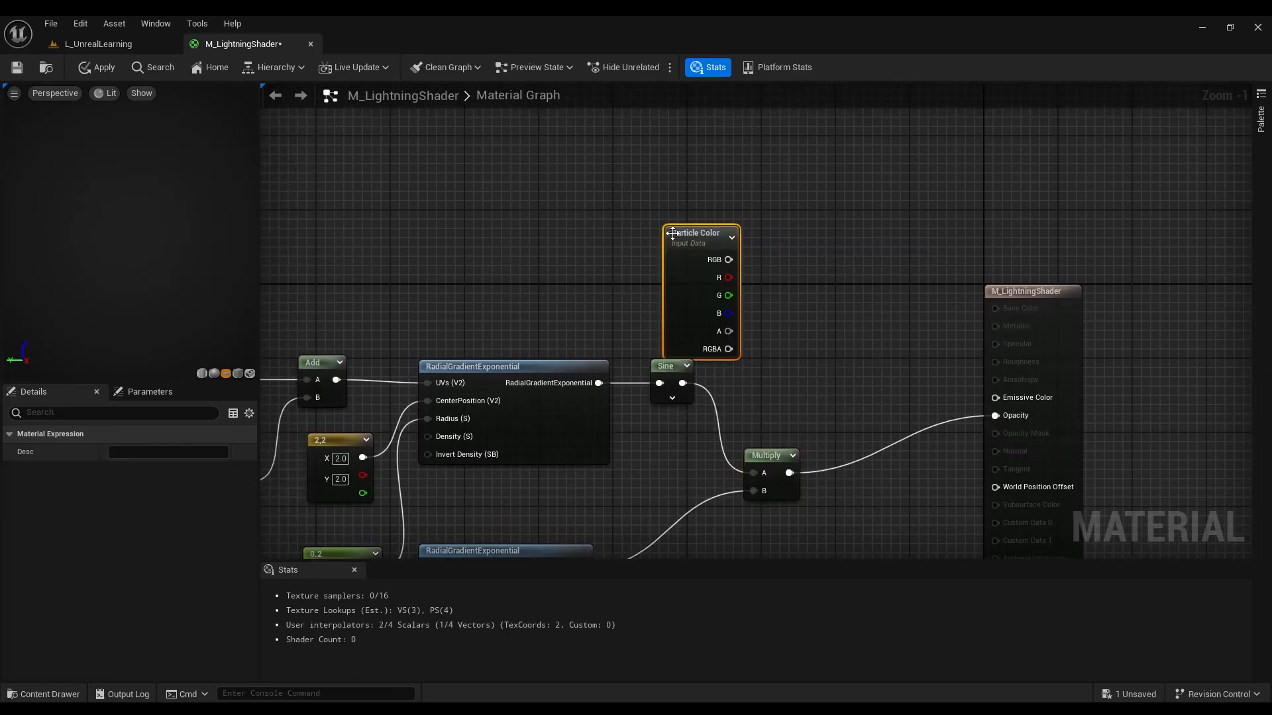
pyautogui.moveTo(673, 234); pyautogui.dragTo(596, 181)
pyautogui.moveTo(785, 302); pyautogui.dragTo(730, 259, button='right')
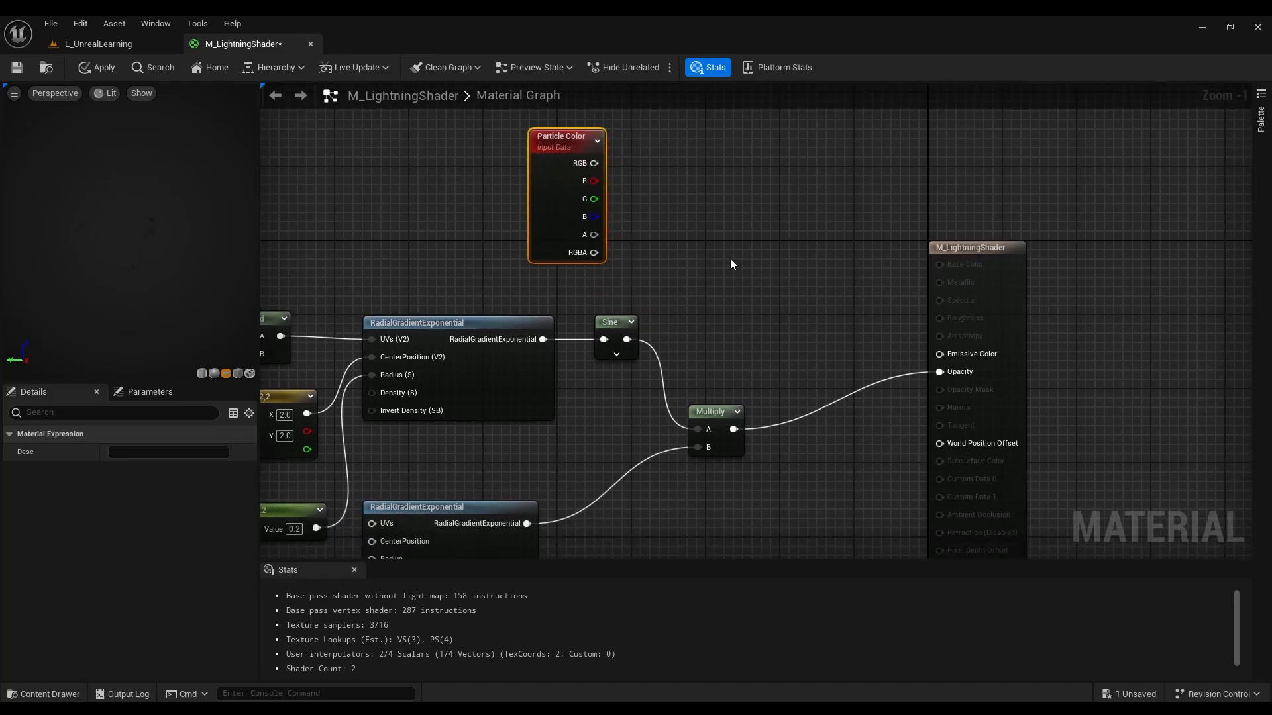
# Add an unconnected Multiply node, connect Particle Color RGB to Emissive Color, and shift the material output node farther from the chain.
pyautogui.press('m')
pyautogui.click(772, 264)
pyautogui.moveTo(785, 289); pyautogui.dragTo(939, 353)
pyautogui.click(701, 162)
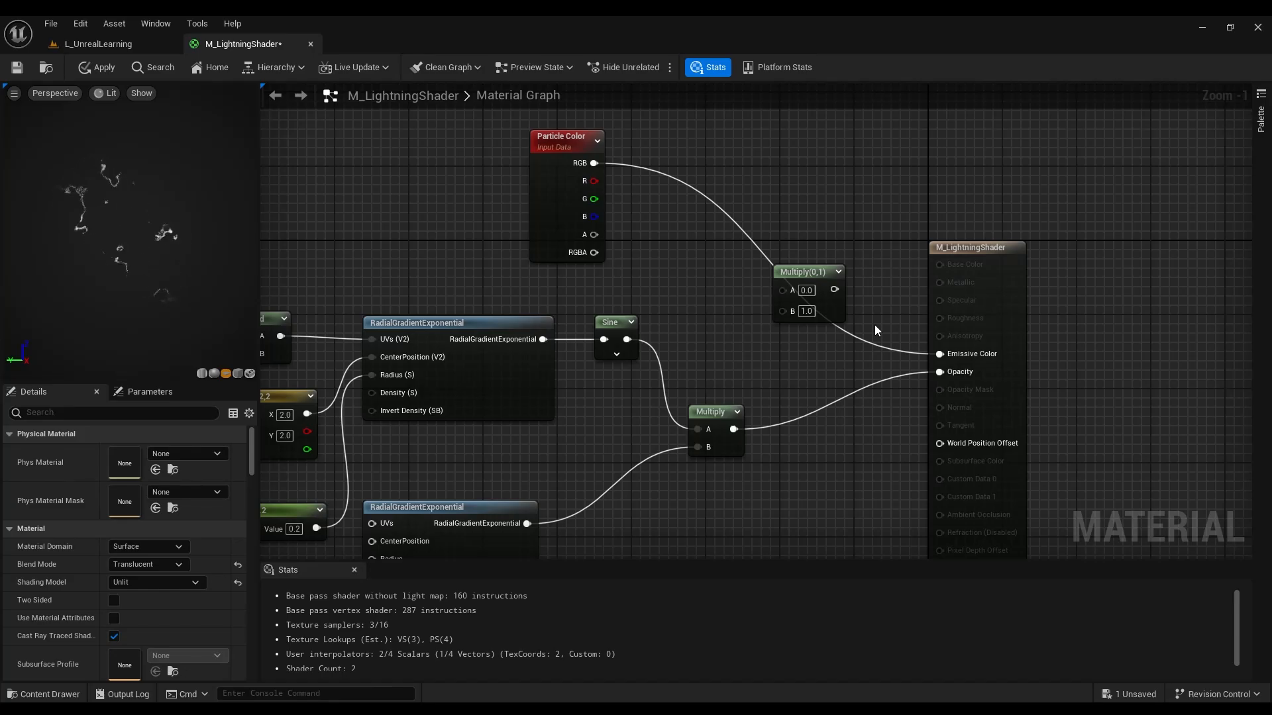
pyautogui.moveTo(874, 325); pyautogui.dragTo(896, 311, button='right')
pyautogui.moveTo(989, 233); pyautogui.dragTo(1051, 233)
# Insert a Subtract node between the gradient Multiply output and the material's Opacity.
pyautogui.moveTo(783, 413); pyautogui.dragTo(713, 344, button='right')
pyautogui.moveTo(684, 347); pyautogui.dragTo(725, 359)
pyautogui.write('sub')
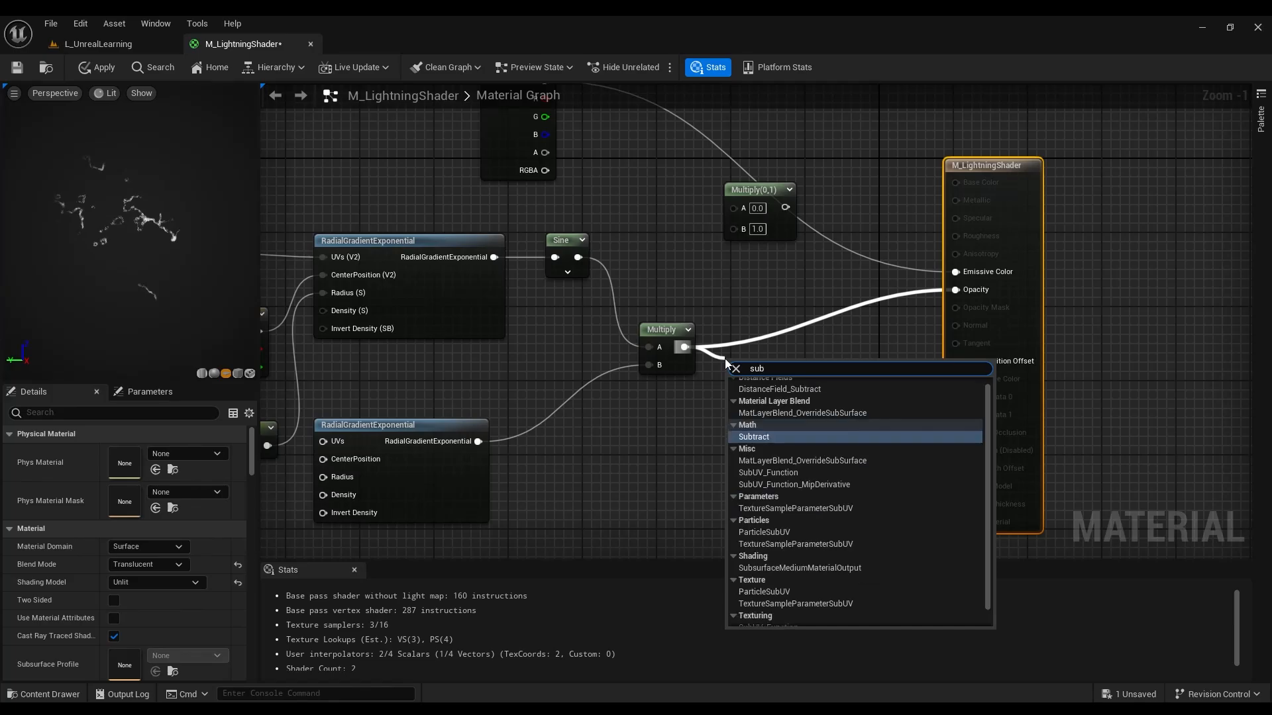
pyautogui.press('Return')
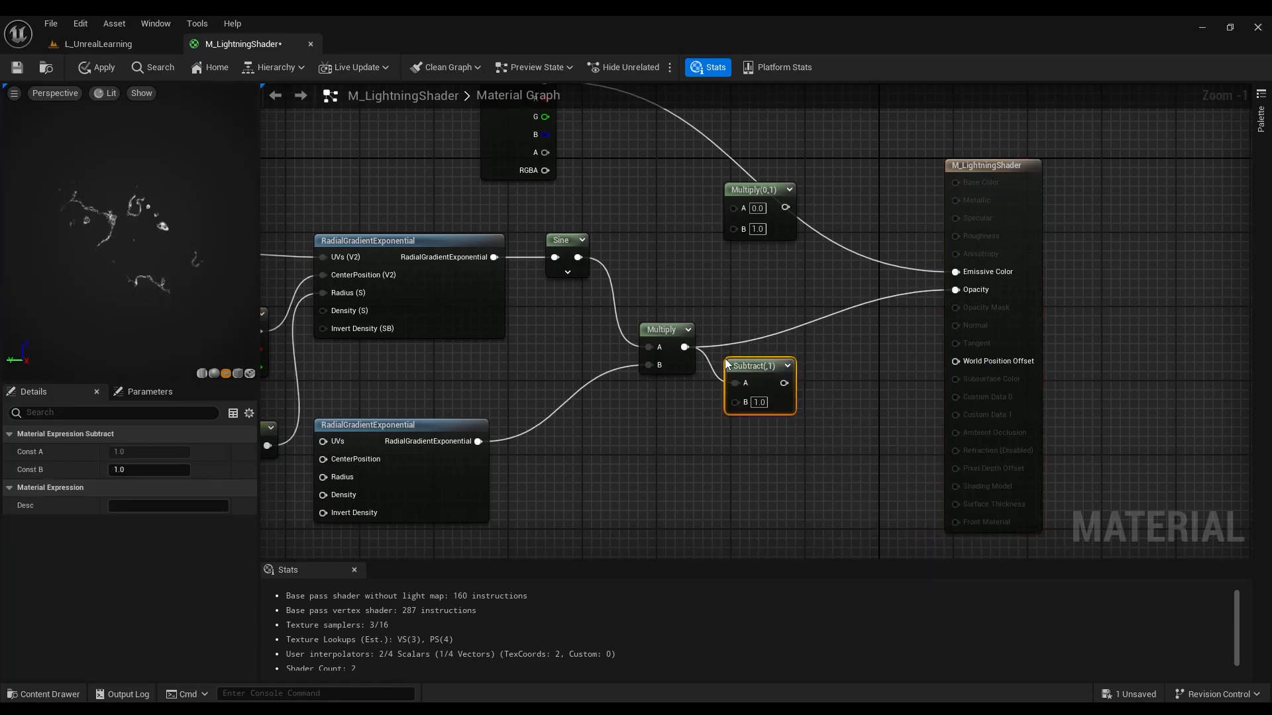
pyautogui.moveTo(784, 383); pyautogui.dragTo(781, 355)
# Test the Subtract node's B value at 0 and return it to 1.
pyautogui.click(783, 388)
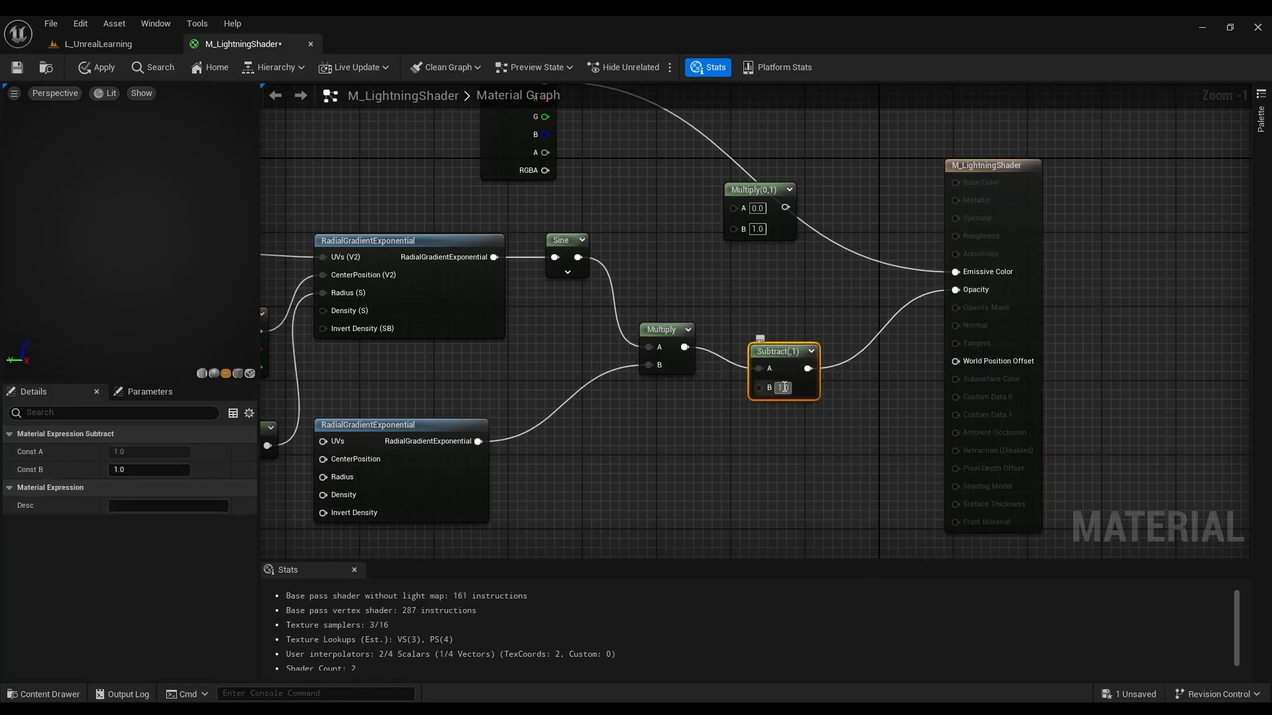
pyautogui.write('0')
pyautogui.press('Return')
pyautogui.write('1')
pyautogui.press('Return')
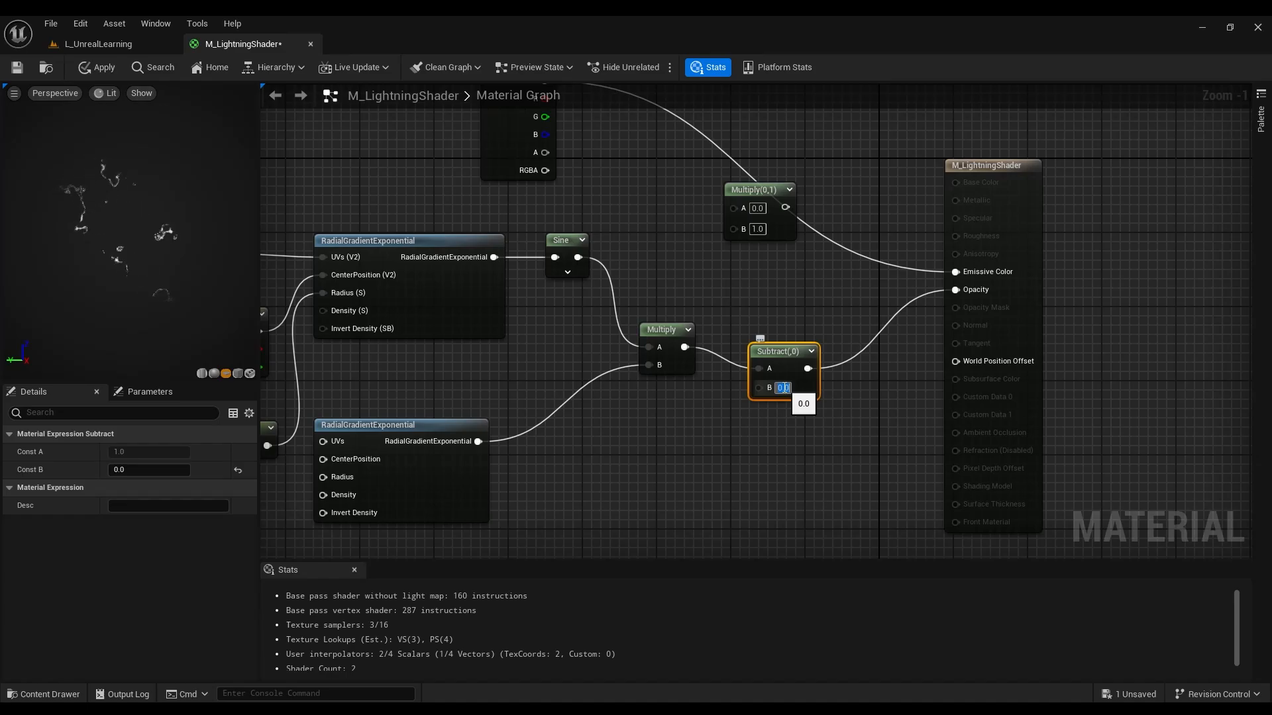
# Add a Dynamic Parameter node below the Subtract node and connect Param1 to Subtract's B input.
pyautogui.moveTo(784, 388); pyautogui.dragTo(808, 367, button='right')
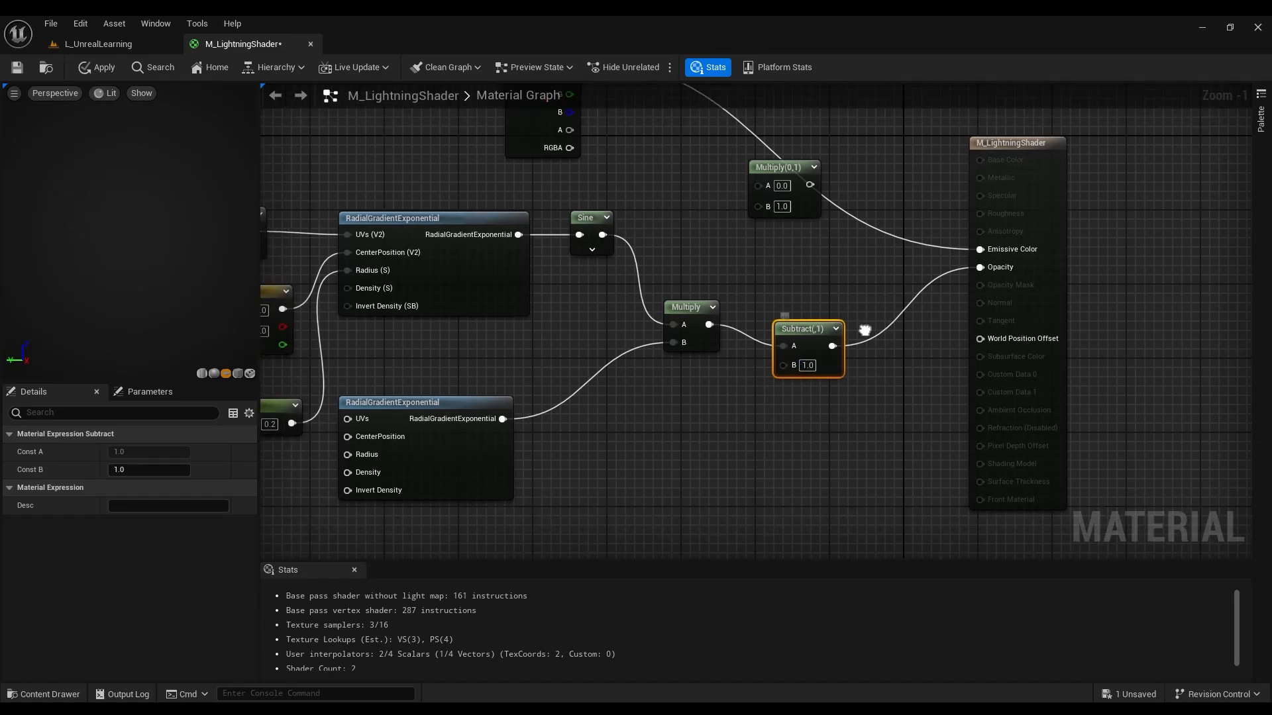
pyautogui.rightClick(676, 419)
pyautogui.write('dyn')
pyautogui.click(712, 491)
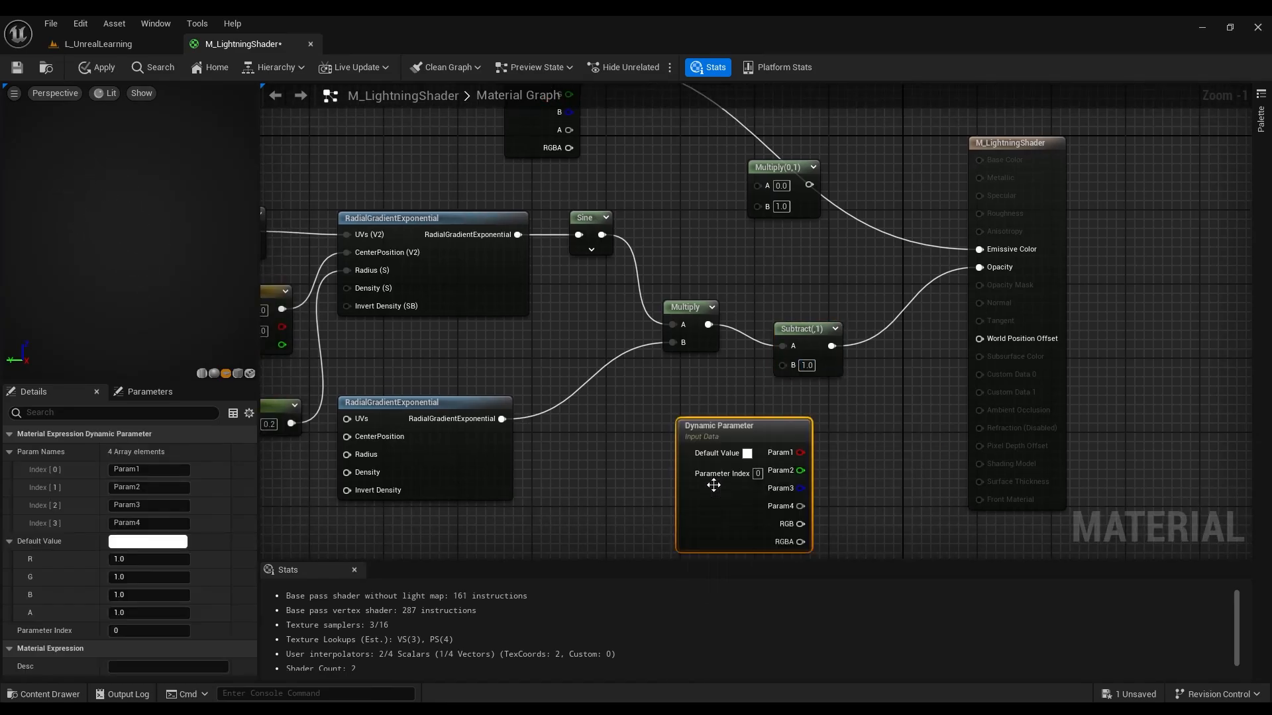
pyautogui.moveTo(758, 457); pyautogui.dragTo(784, 367)
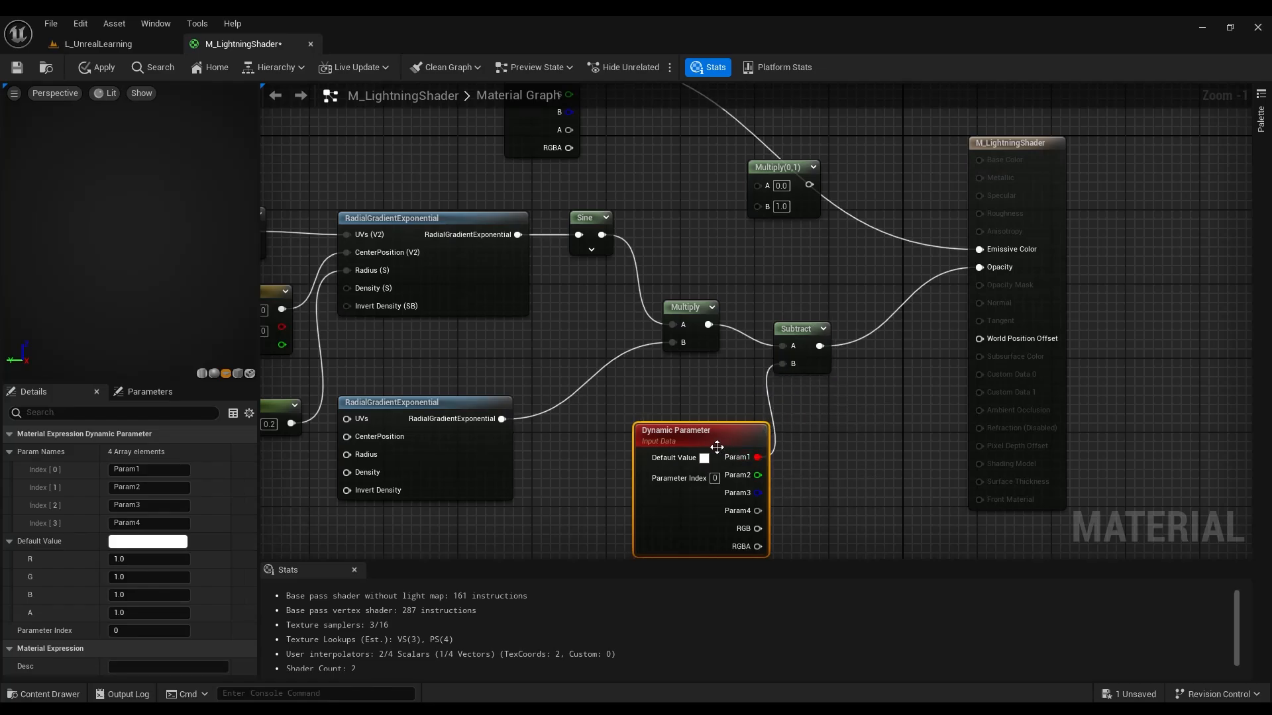
pyautogui.moveTo(716, 442); pyautogui.dragTo(687, 424)
# Test the Dynamic Parameter's default R value at 0.5 and 0, and return it to 1.
pyautogui.click(153, 469)
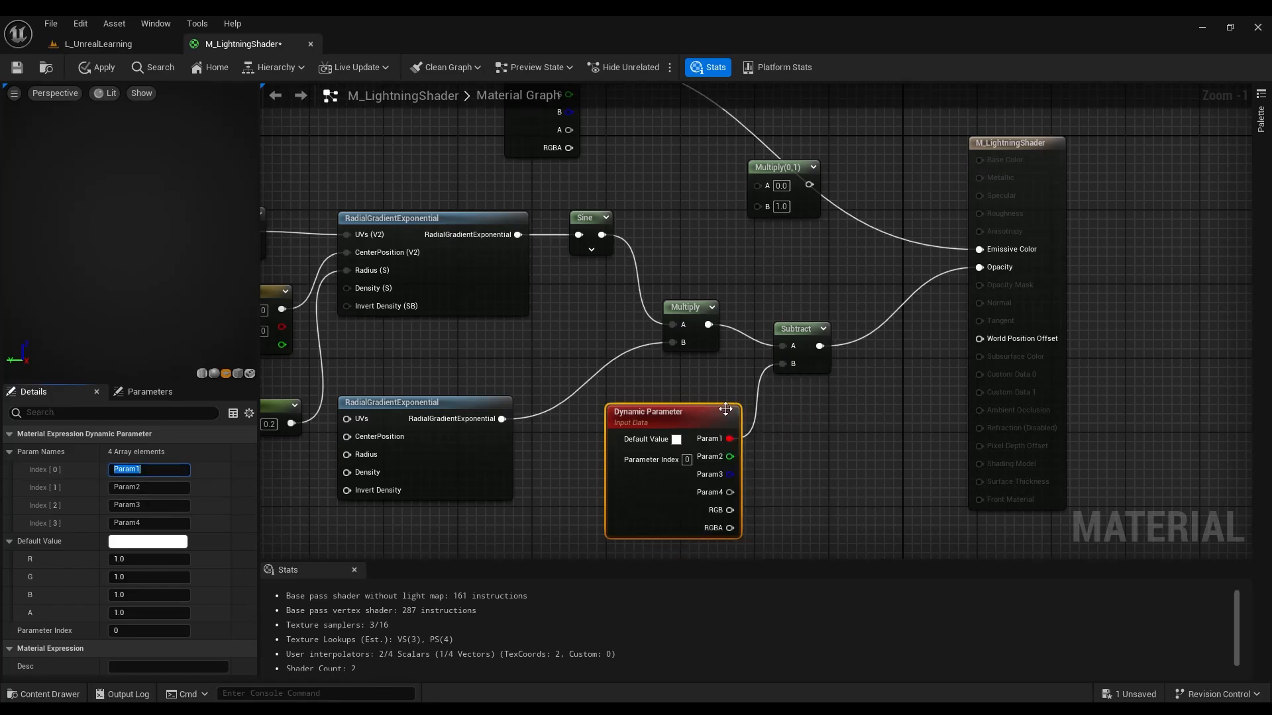
pyautogui.click(139, 558)
pyautogui.write('0.5')
pyautogui.press('Return')
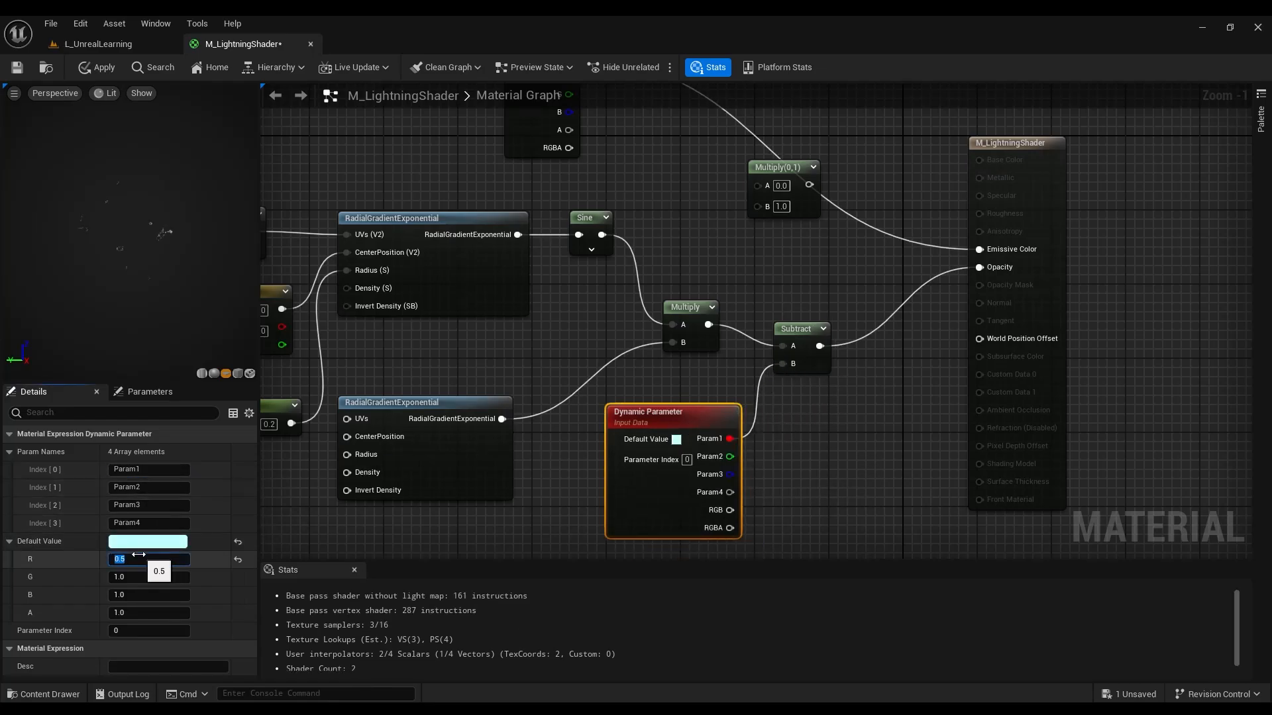
pyautogui.write('1')
pyautogui.press('Return')
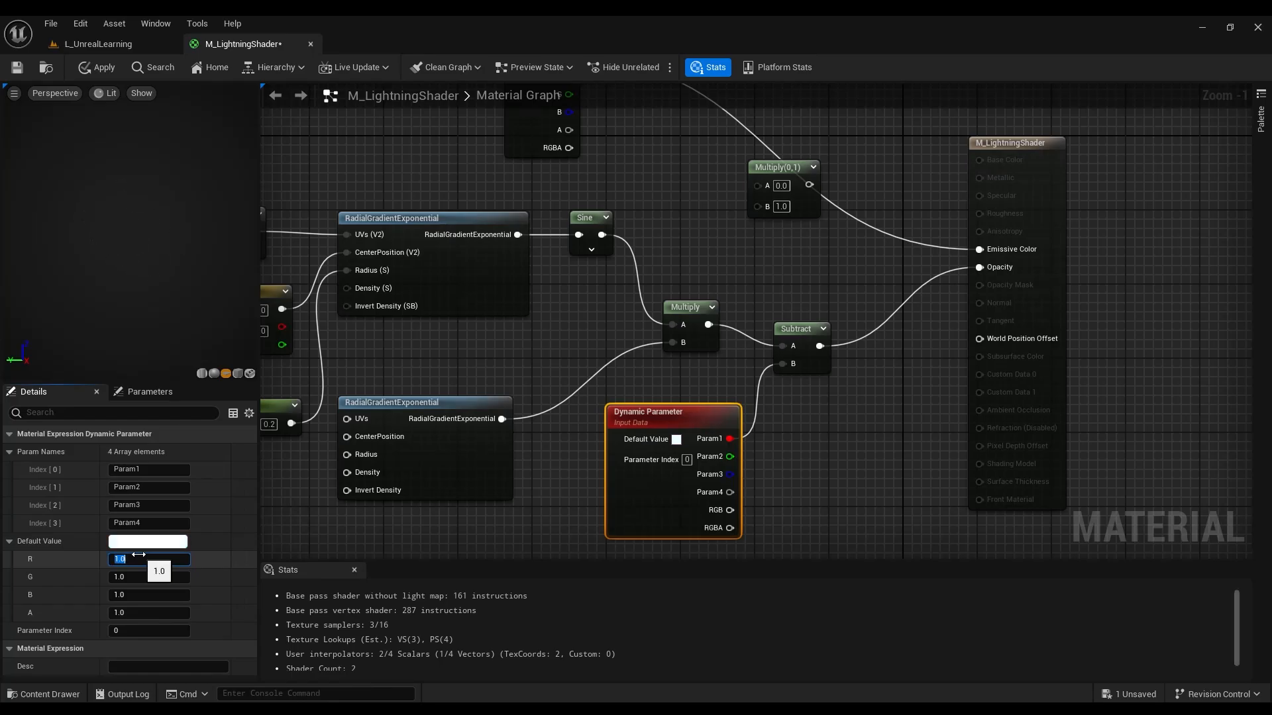
pyautogui.write('0.5')
pyautogui.press('Return')
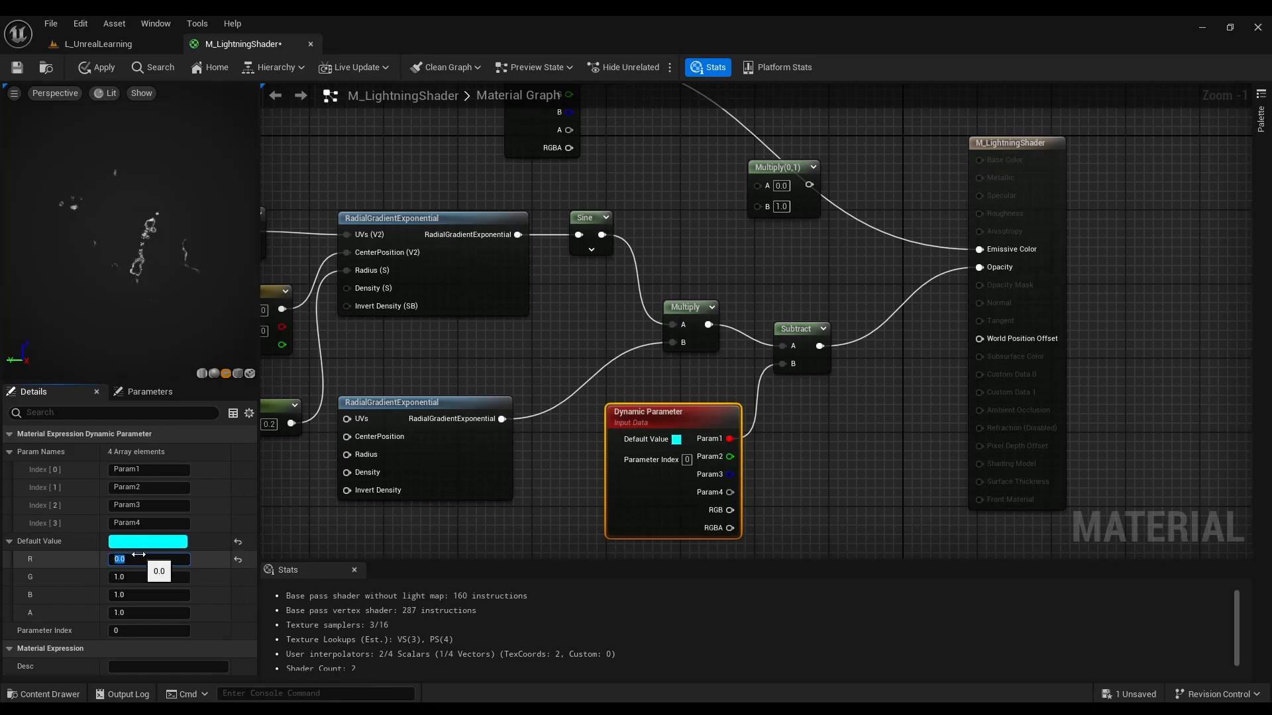
pyautogui.write('1')
pyautogui.press('Return')
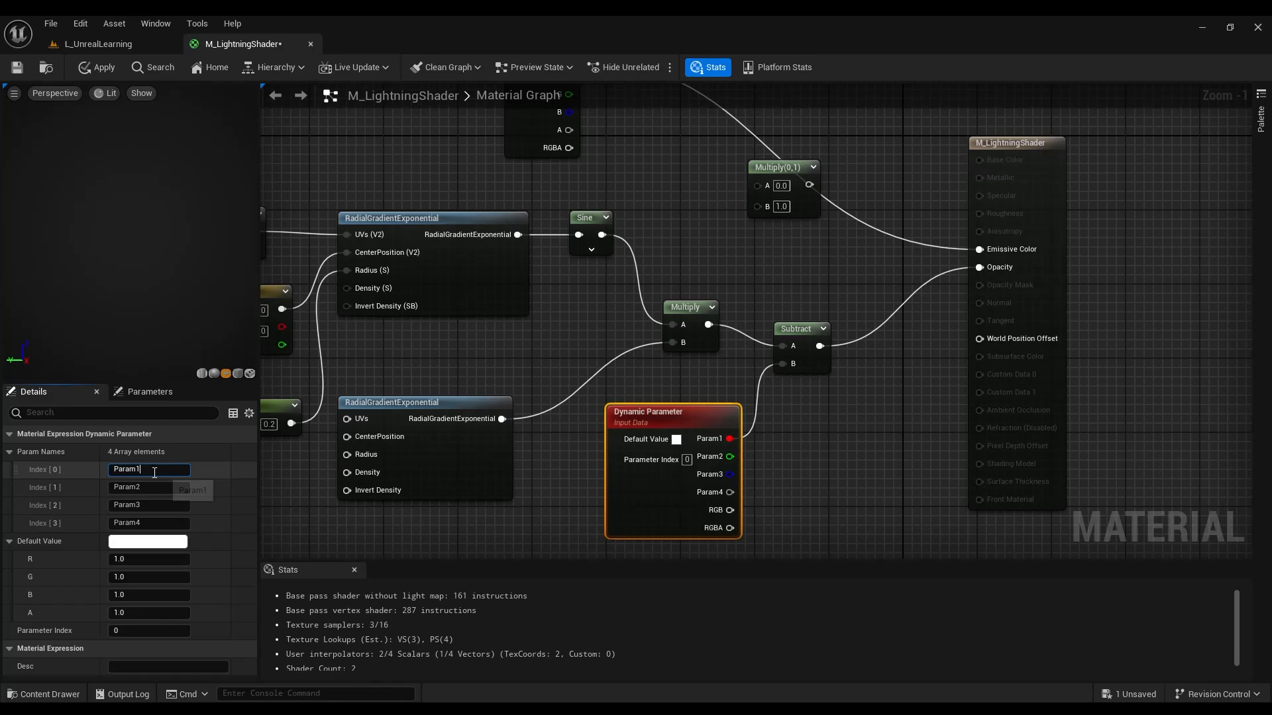
# Rename the Dynamic Parameter's first parameter as Dissolve.
pyautogui.click(157, 469)
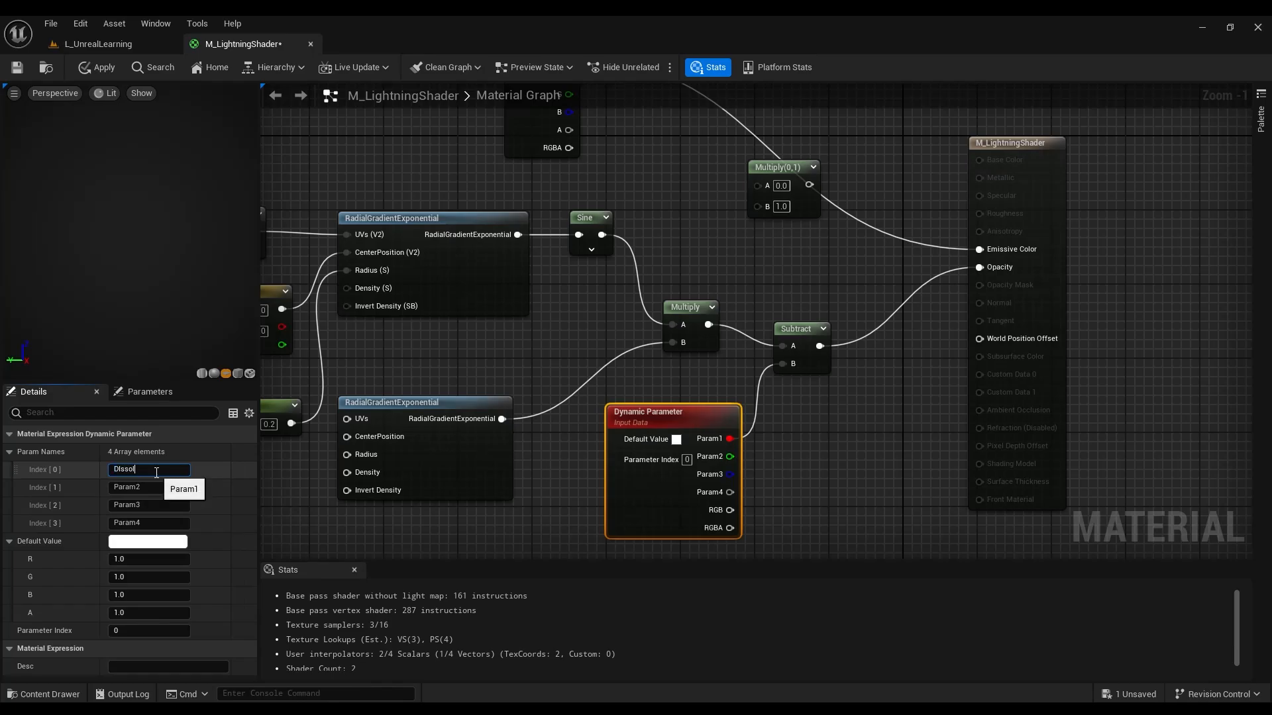
pyautogui.write('Dissolve')
pyautogui.press('Return')
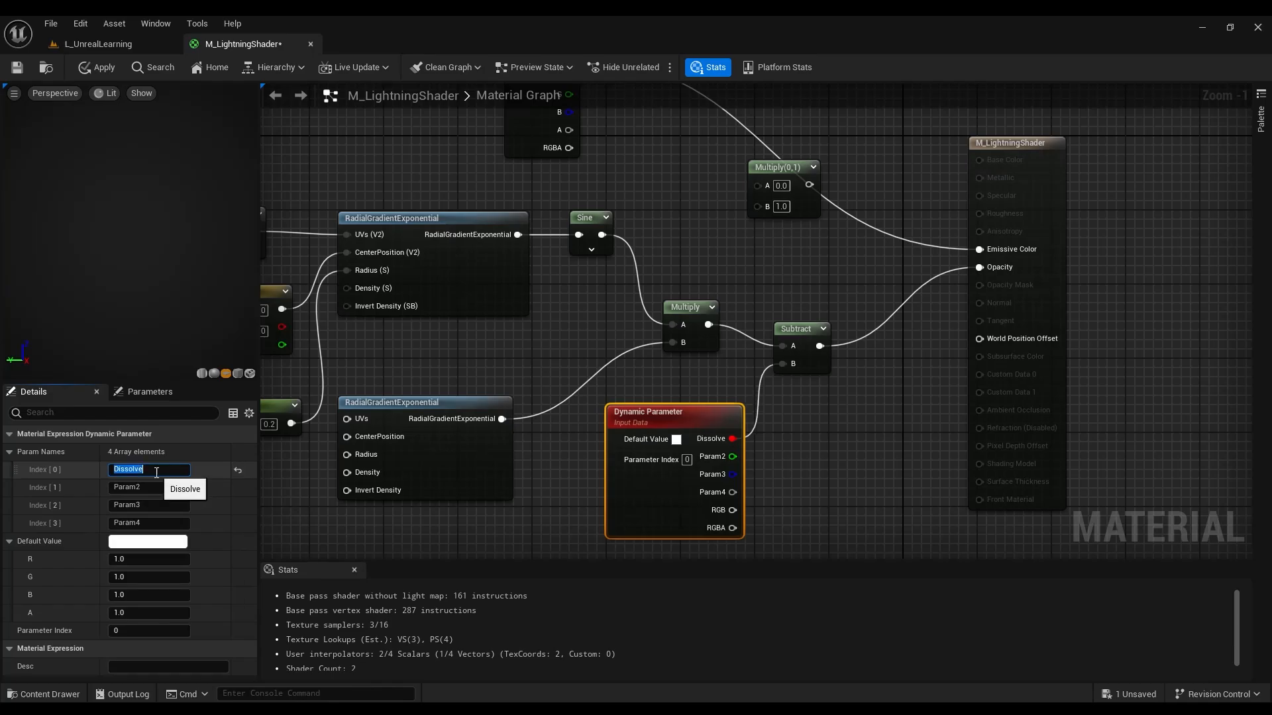
# Multiply Particle Color's A output by the Subtract result, feed the product into Opacity, and save the material.
pyautogui.moveTo(404, 309); pyautogui.dragTo(450, 338, button='right')
pyautogui.moveTo(721, 206); pyautogui.dragTo(816, 236)
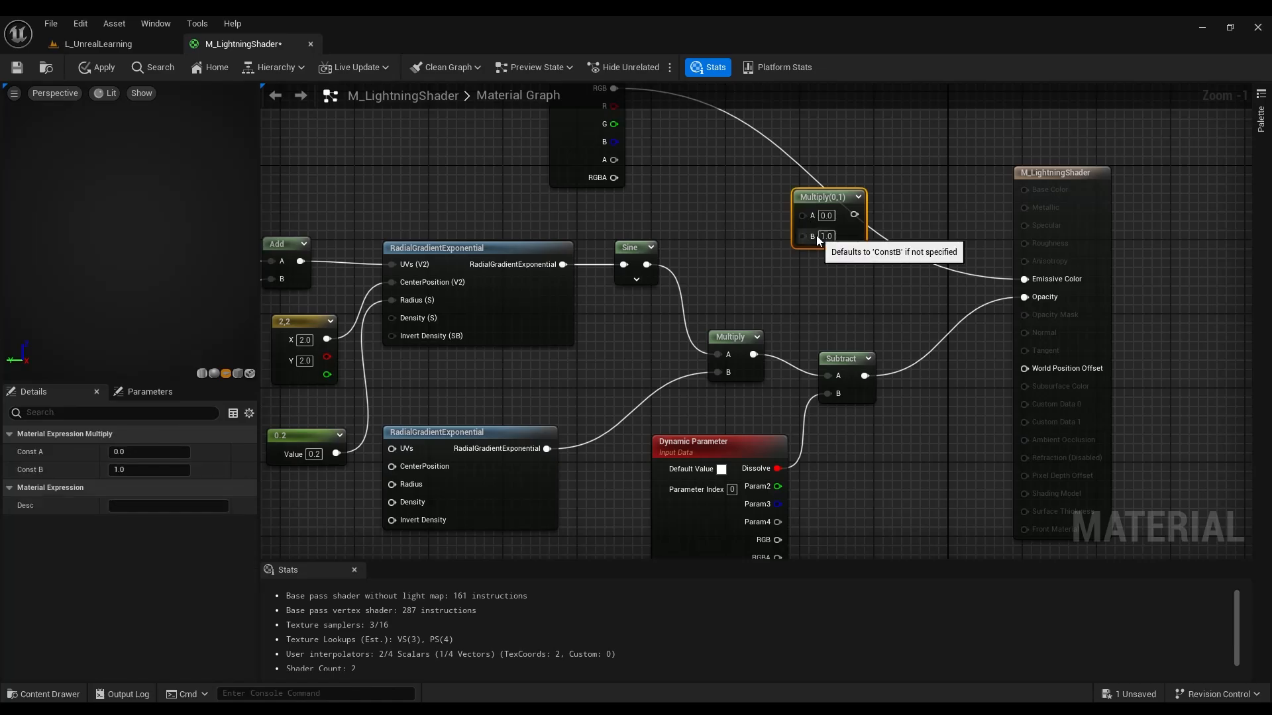
pyautogui.moveTo(823, 192); pyautogui.dragTo(849, 242)
pyautogui.moveTo(784, 239); pyautogui.dragTo(573, 182, button='right')
pyautogui.scroll(-1, 807, 153)
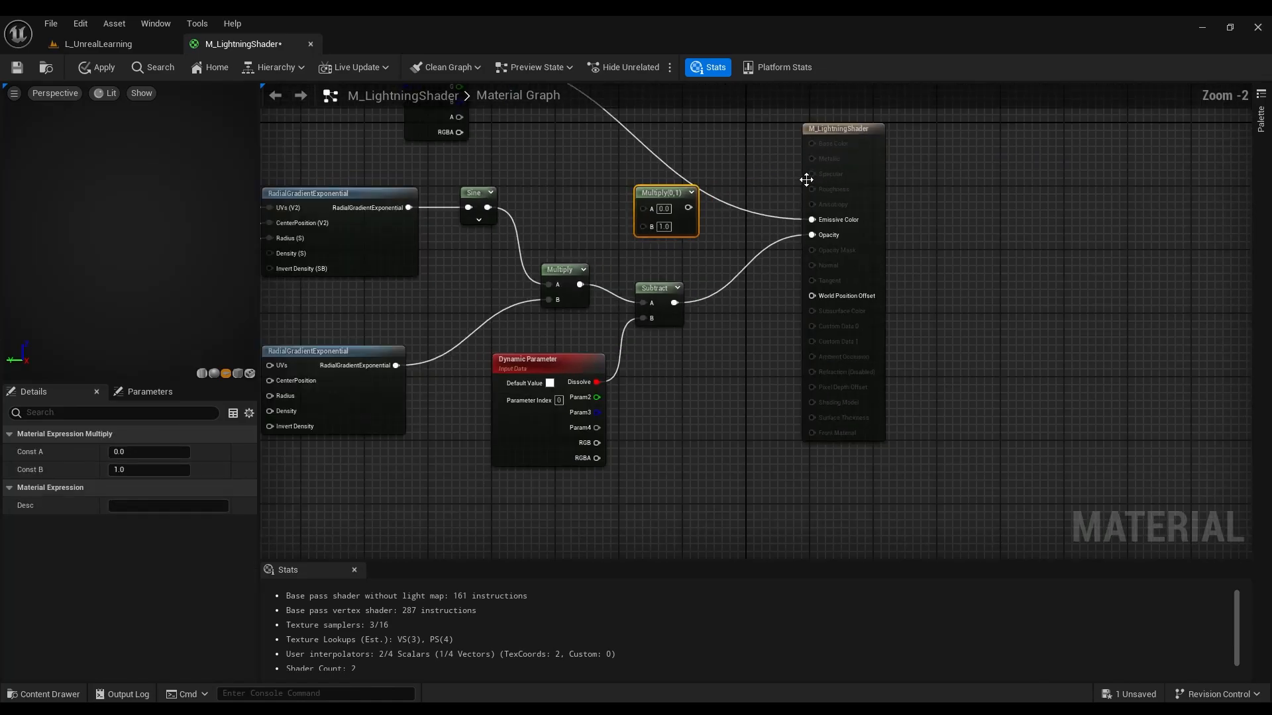
pyautogui.click(848, 198)
pyautogui.moveTo(637, 269); pyautogui.dragTo(833, 302)
pyautogui.moveTo(643, 260); pyautogui.dragTo(732, 324)
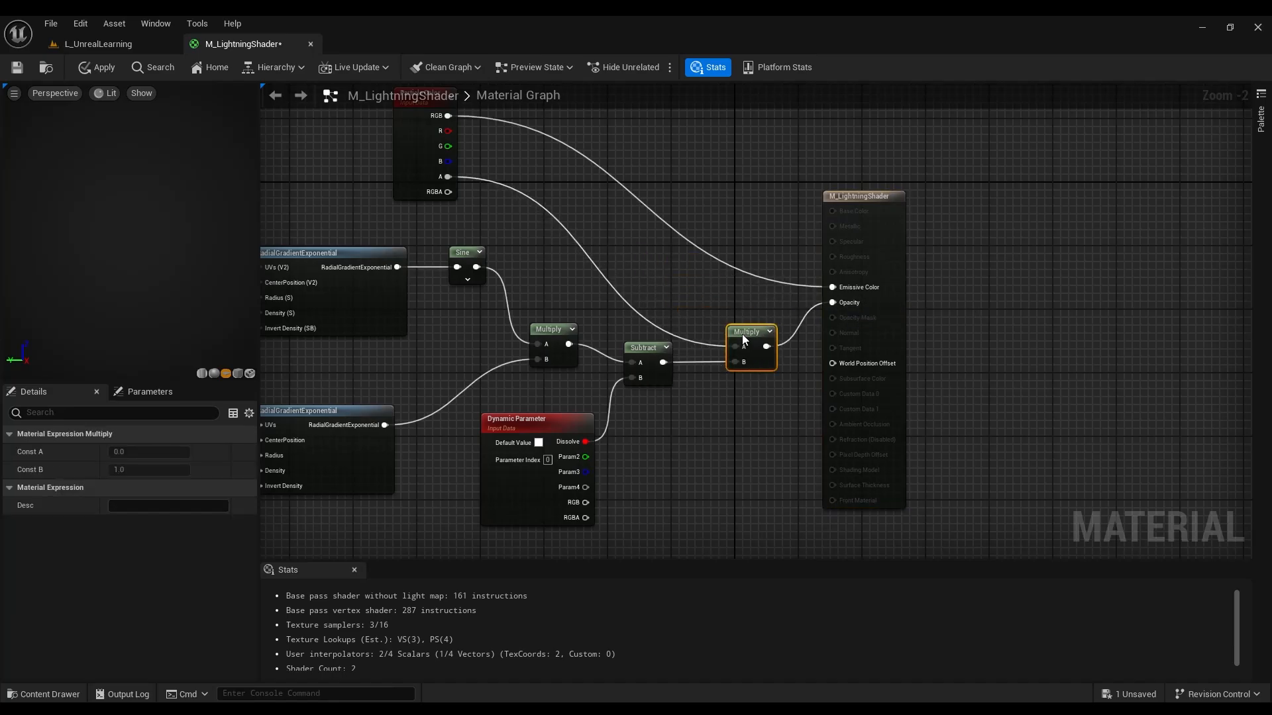
pyautogui.click(18, 67)
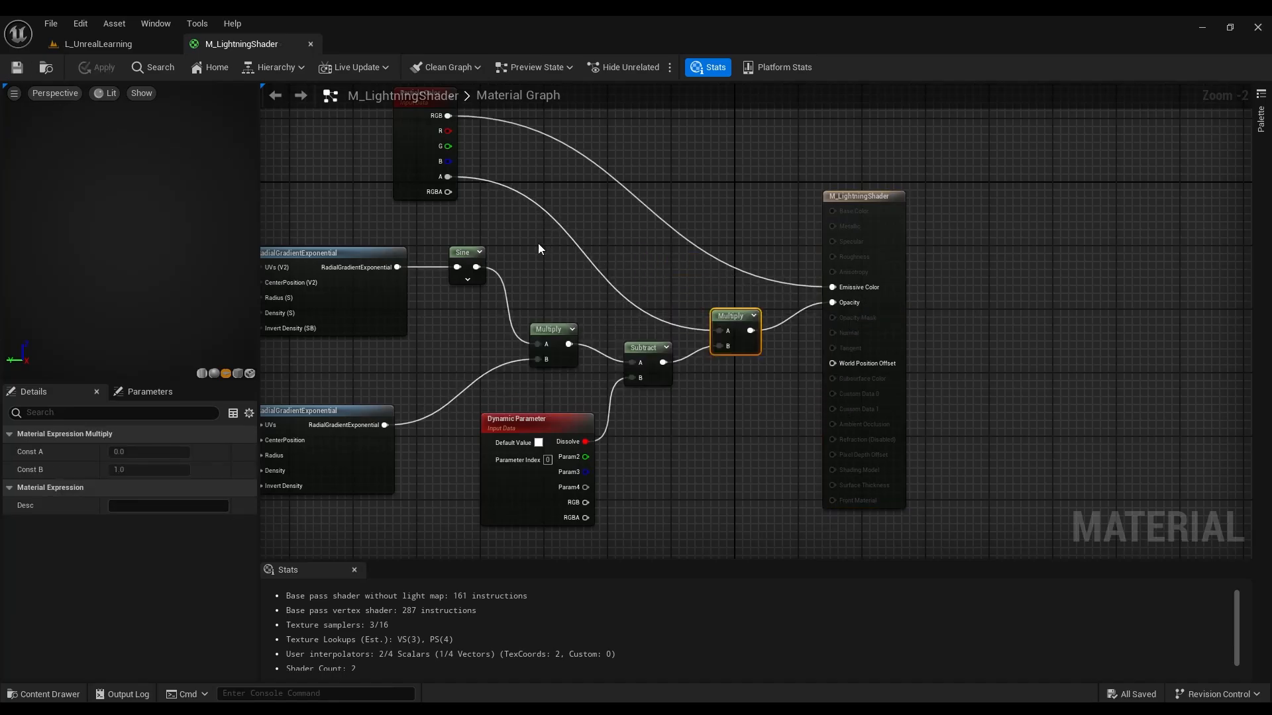
pyautogui.scroll(-1, 537, 244)
pyautogui.moveTo(538, 244); pyautogui.dragTo(985, 248, button='right')
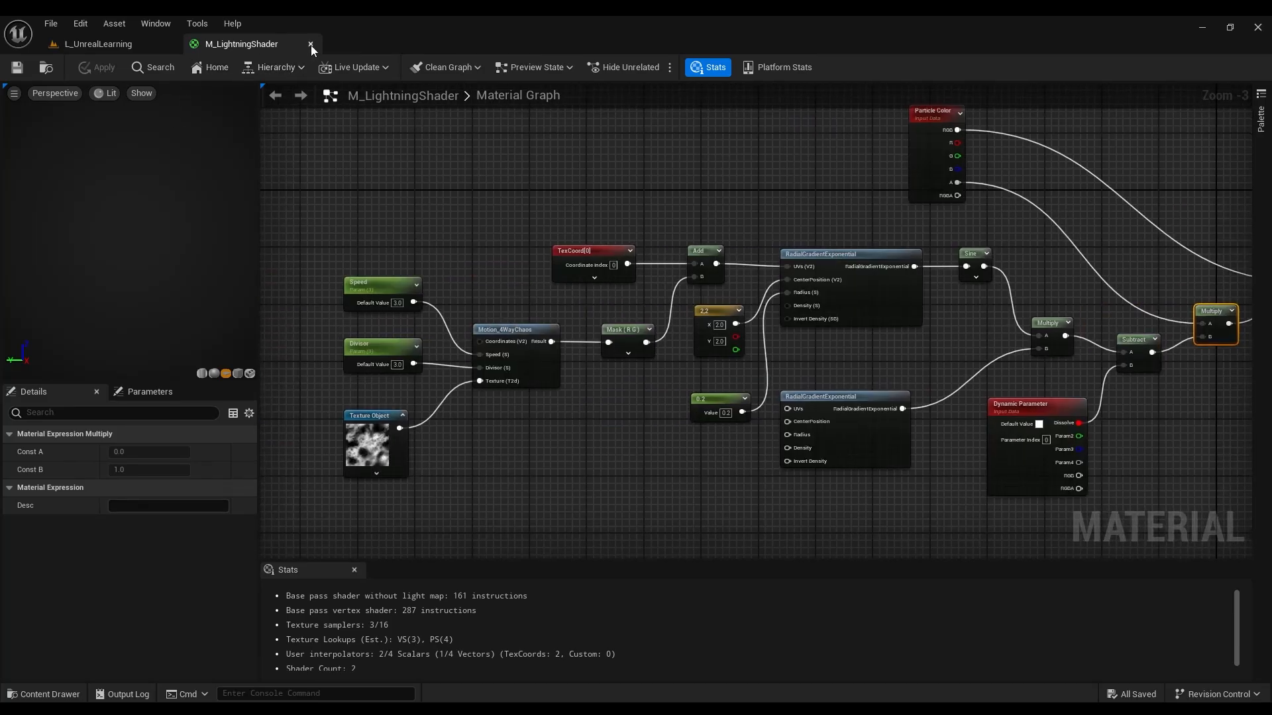
pyautogui.moveTo(372, 186); pyautogui.dragTo(266, 210, button='right')
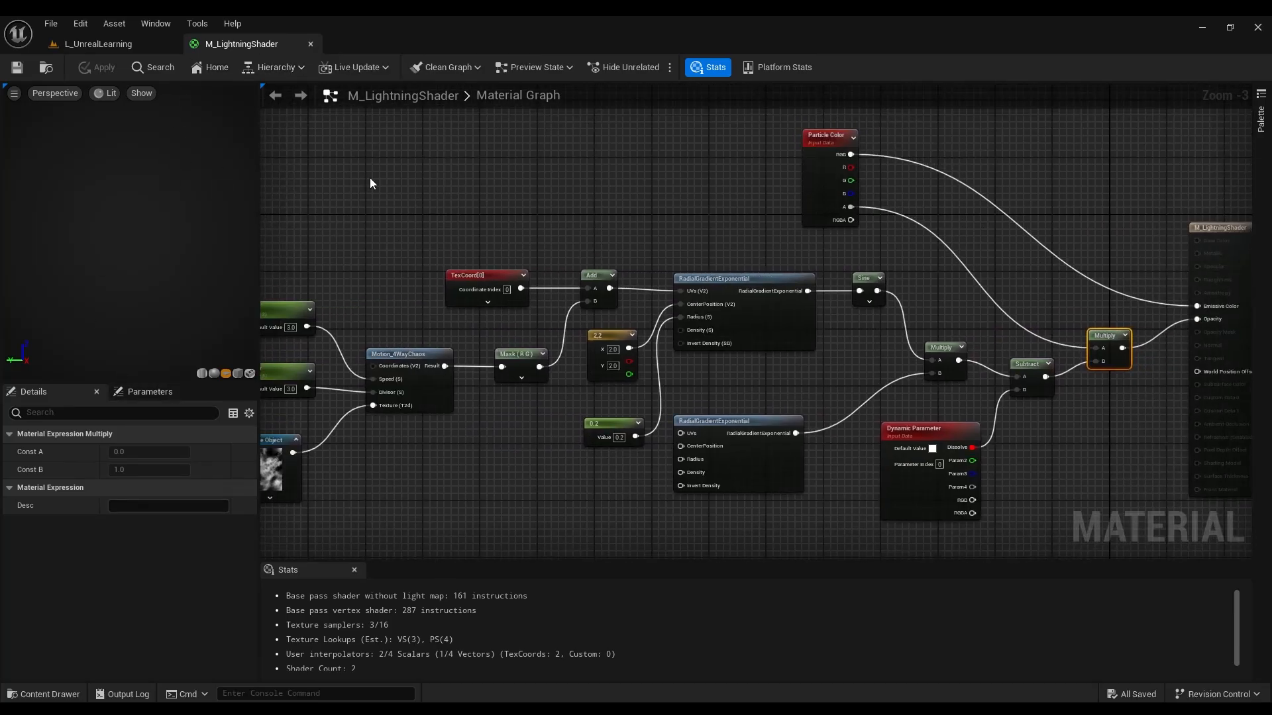
pyautogui.moveTo(587, 304); pyautogui.dragTo(527, 211, button='right')
pyautogui.click(853, 337)
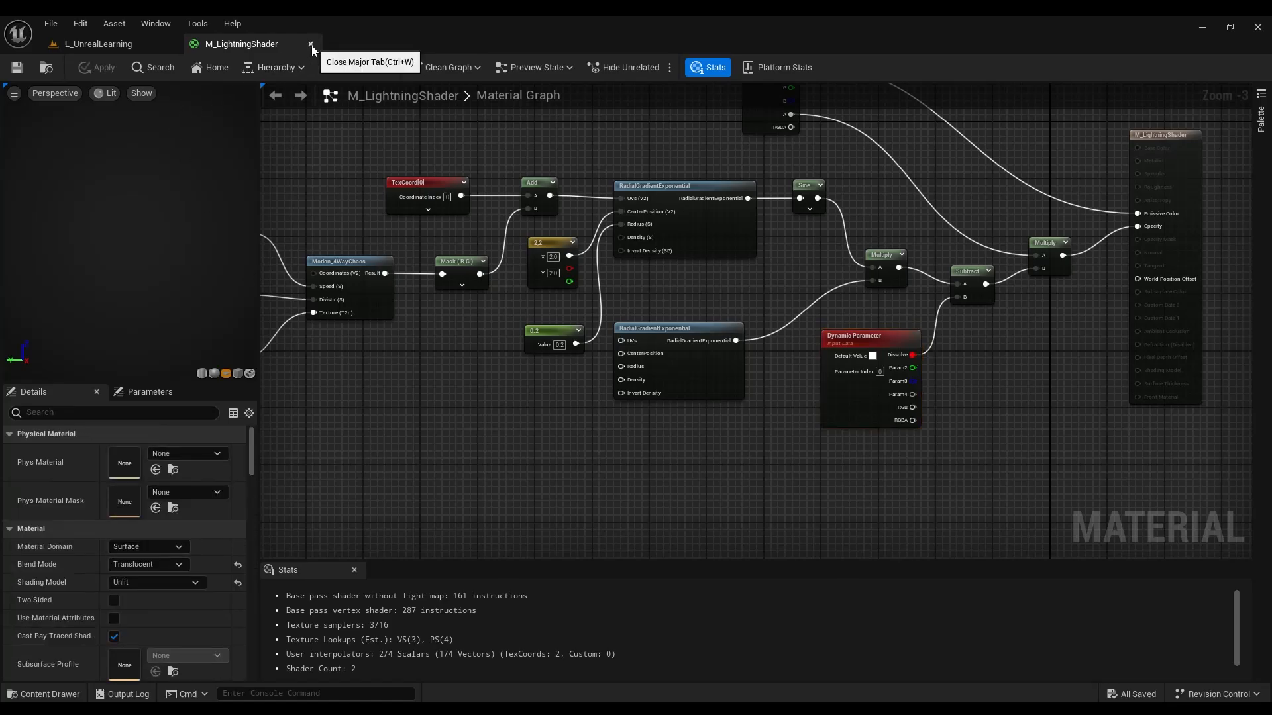
# Create a new Niagara system from the Fountain emitter template in the level project's Niagara folder.
pyautogui.click(126, 46)
pyautogui.click(79, 632)
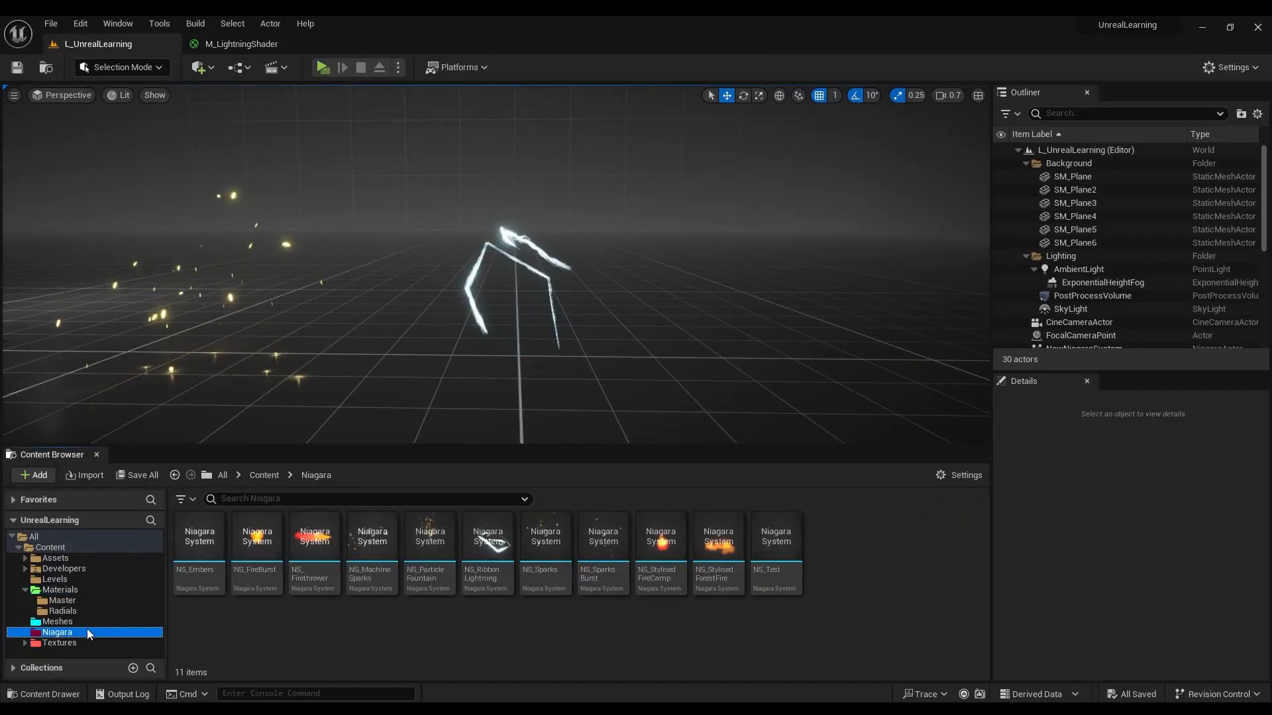
pyautogui.rightClick(868, 551)
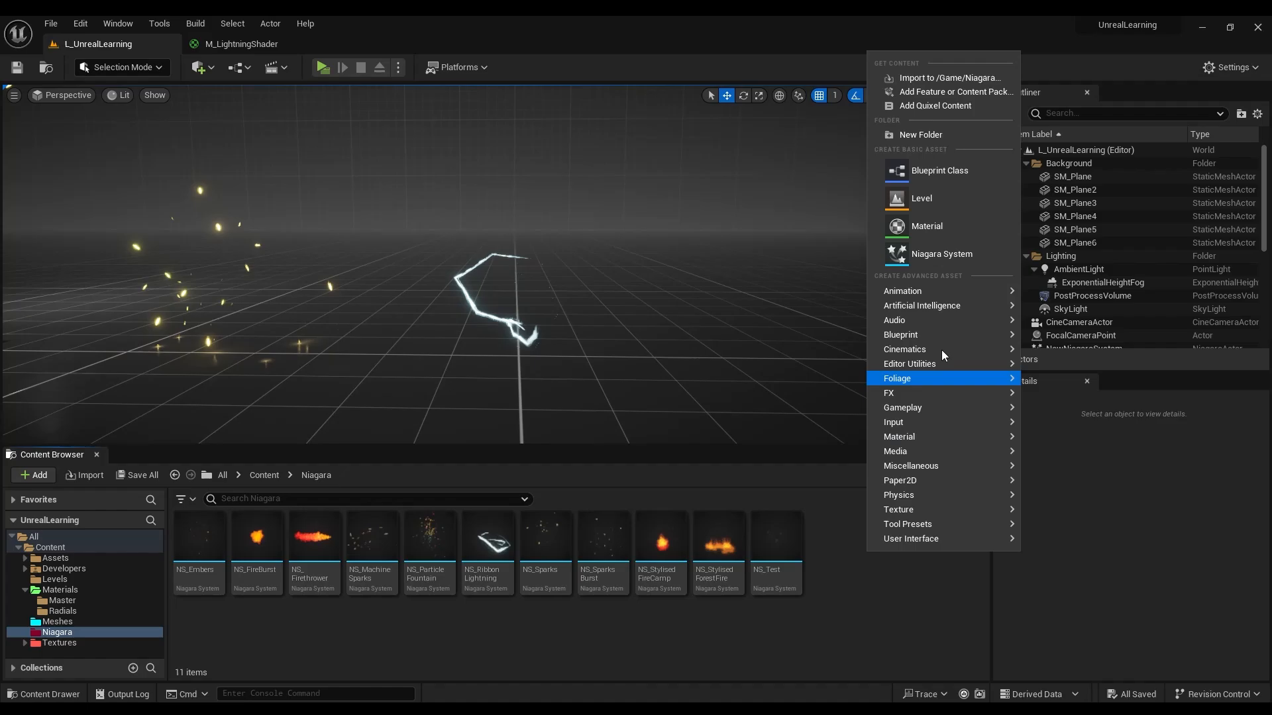
pyautogui.click(941, 252)
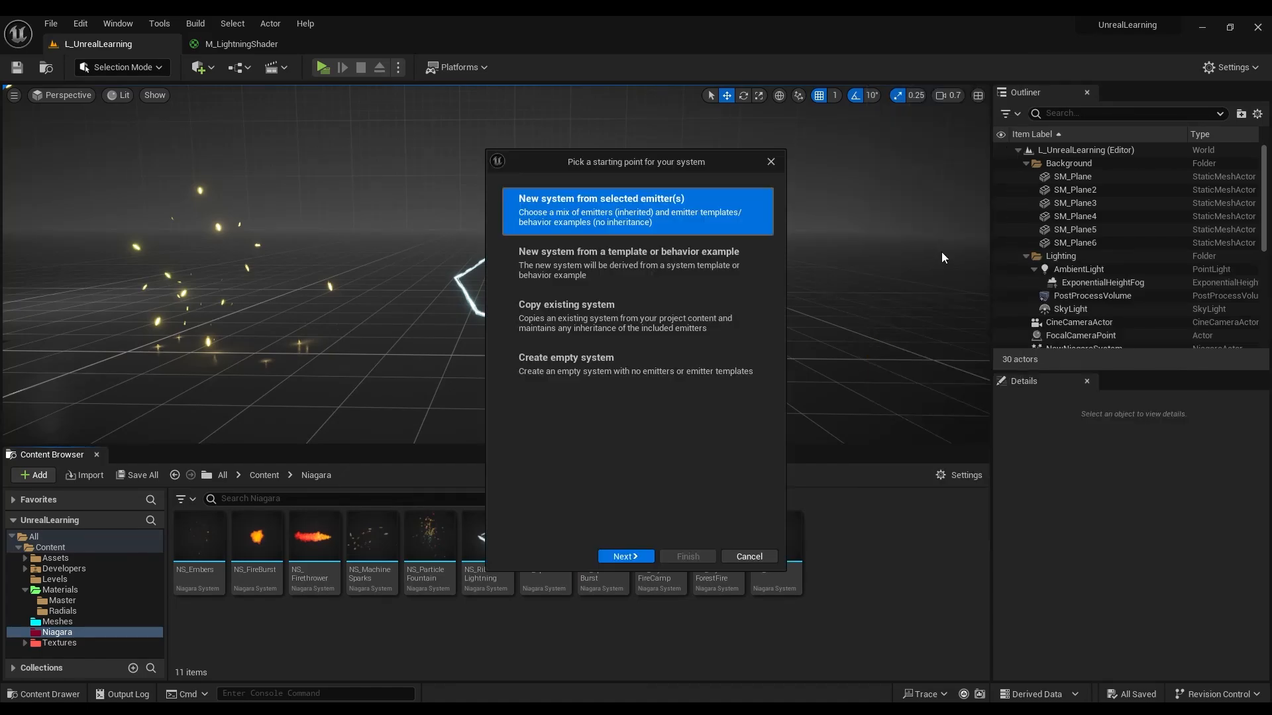
pyautogui.click(626, 557)
pyautogui.scroll(-5, 666, 457)
pyautogui.scroll(-2, 666, 448)
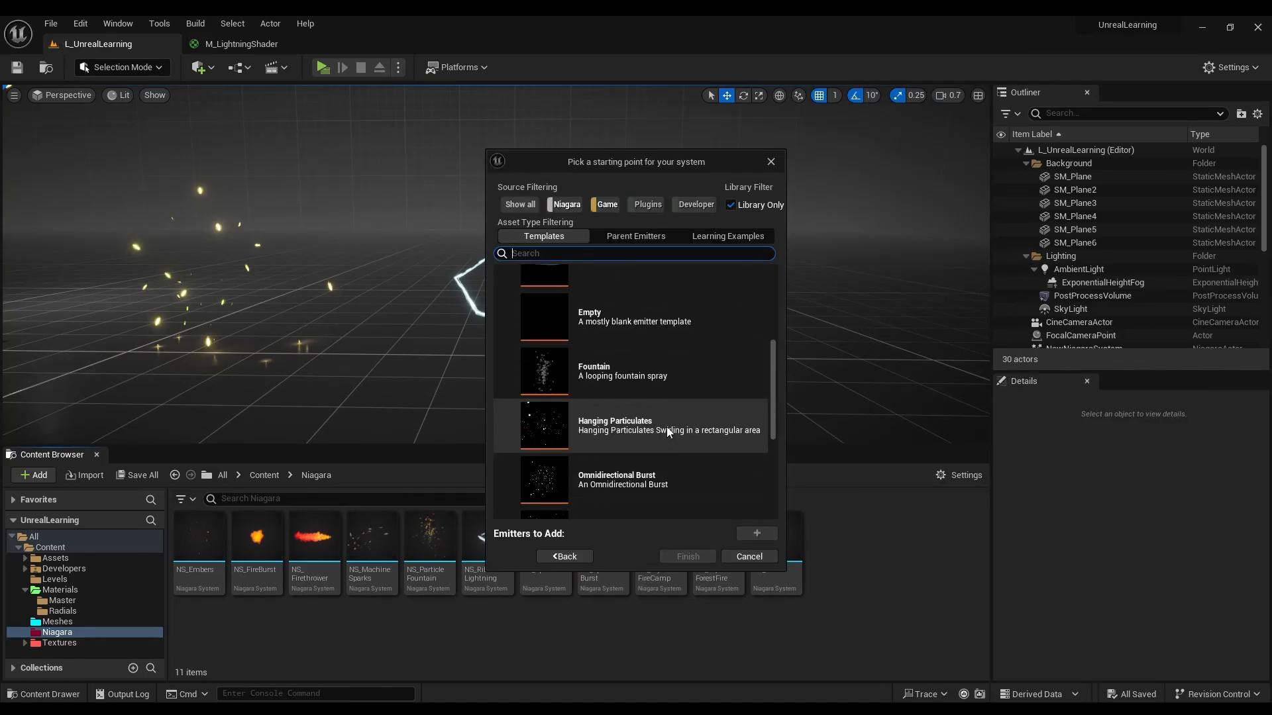
pyautogui.click(678, 384)
pyautogui.click(758, 534)
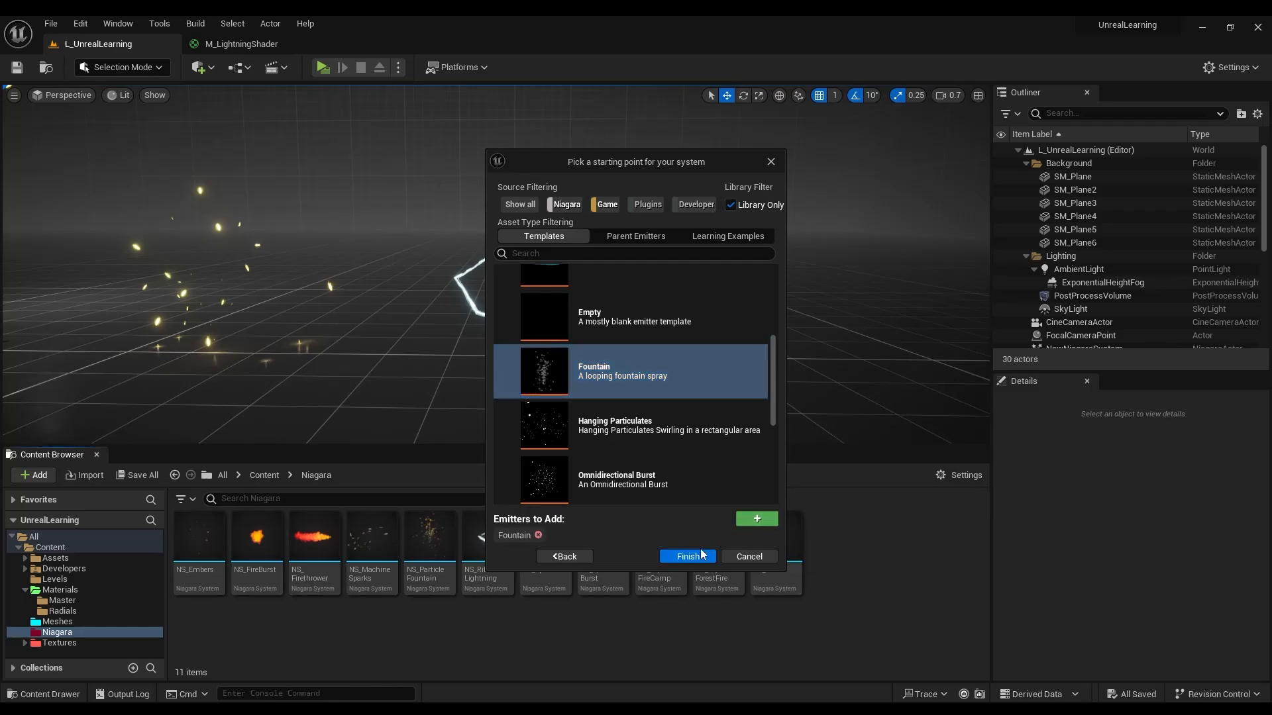
pyautogui.click(687, 556)
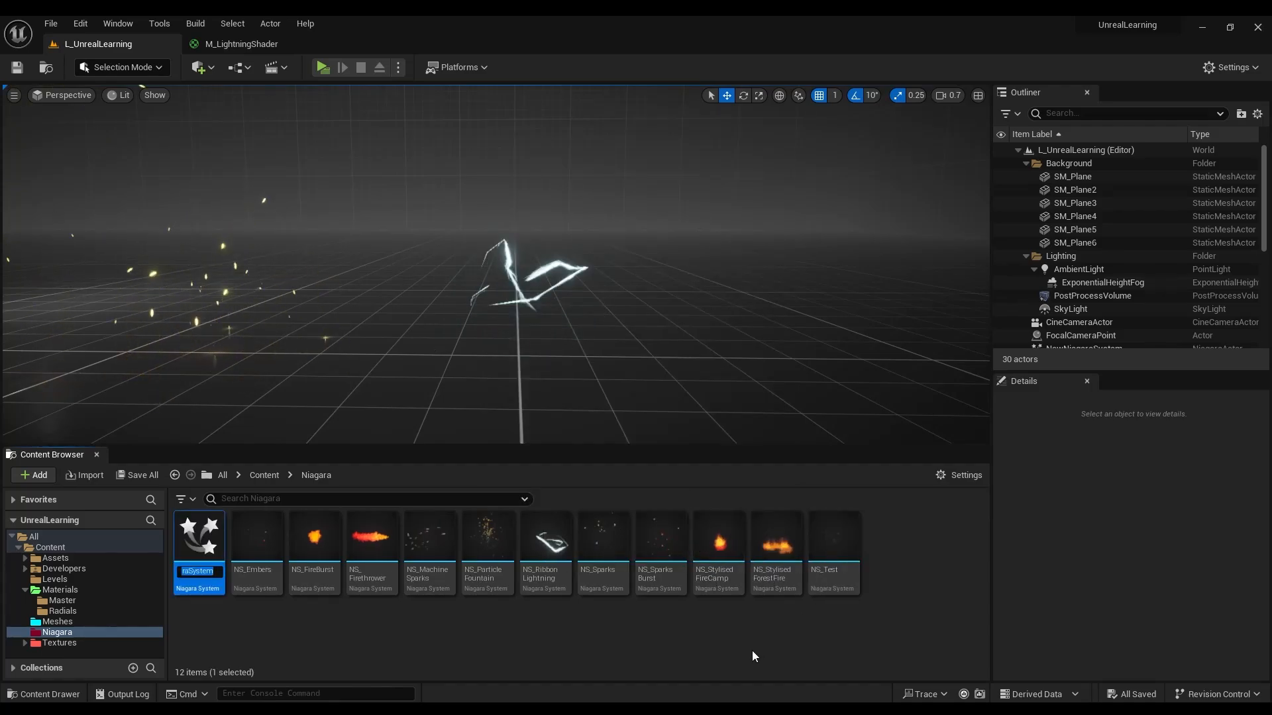
# Name the new Niagara system NS_ShaderLightning.
pyautogui.write('NS_Lig')
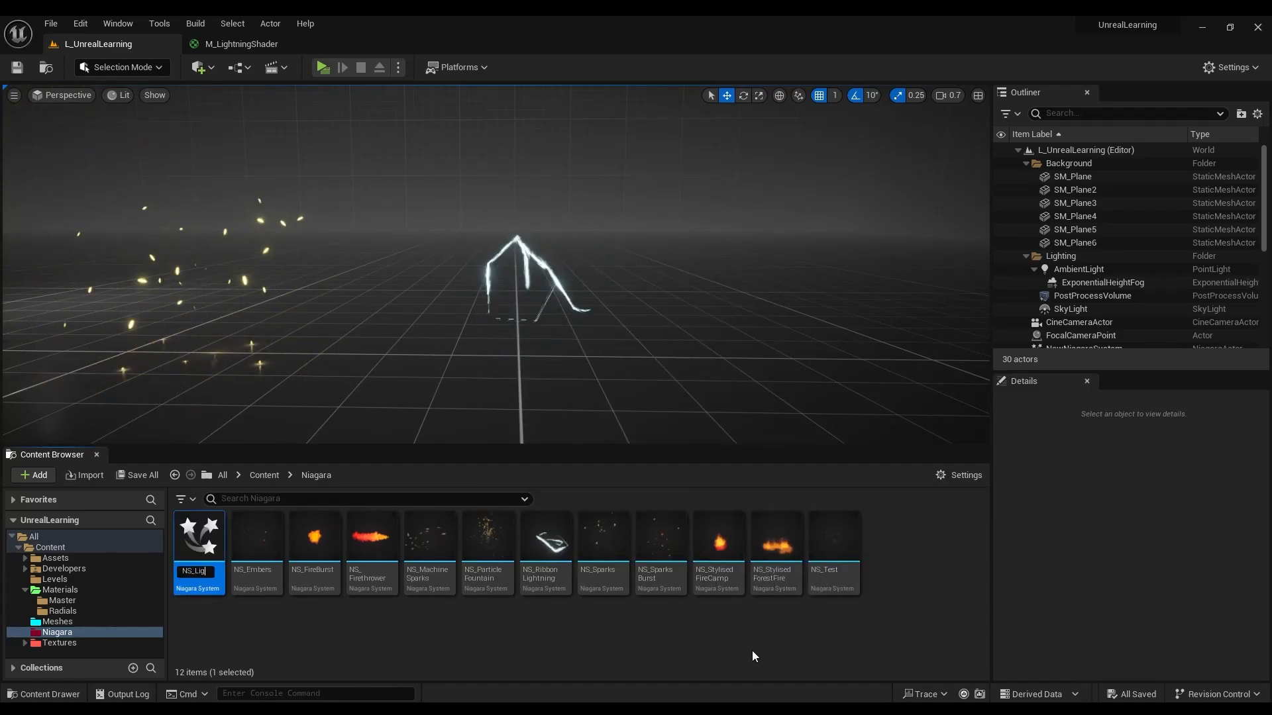
pyautogui.write('htningShader')
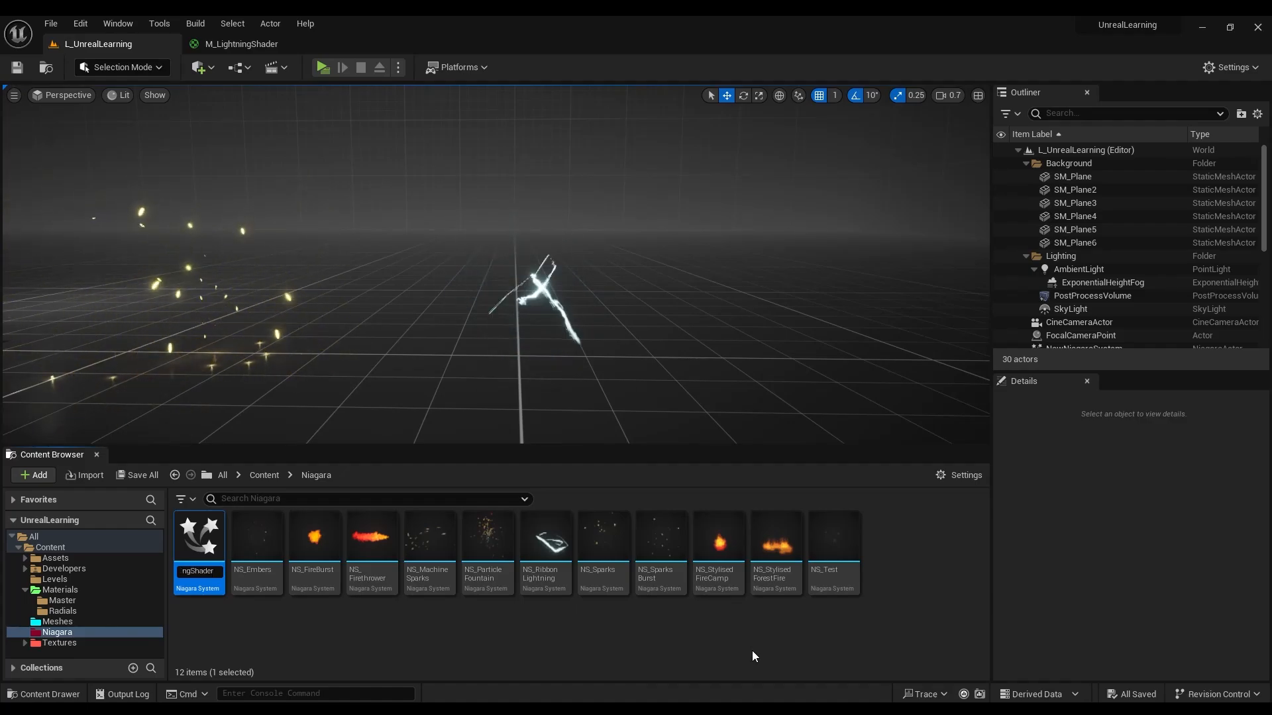
pyautogui.press('BackSpace')
pyautogui.press('BackSpace')
pyautogui.press('BackSpace')
pyautogui.press('BackSpace')
pyautogui.press('BackSpace')
pyautogui.press('BackSpace')
pyautogui.press('BackSpace')
pyautogui.press('BackSpace')
pyautogui.press('BackSpace')
pyautogui.press('BackSpace')
pyautogui.write('ShaderLig')
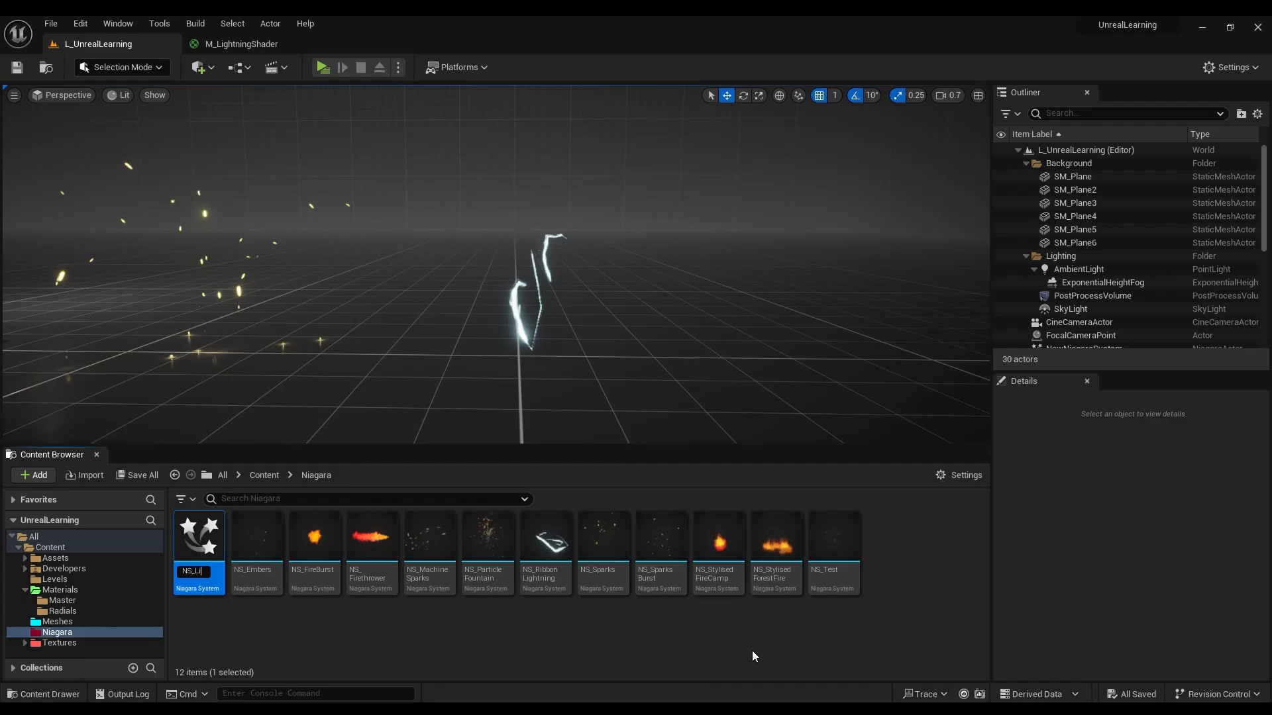
pyautogui.write('htning')
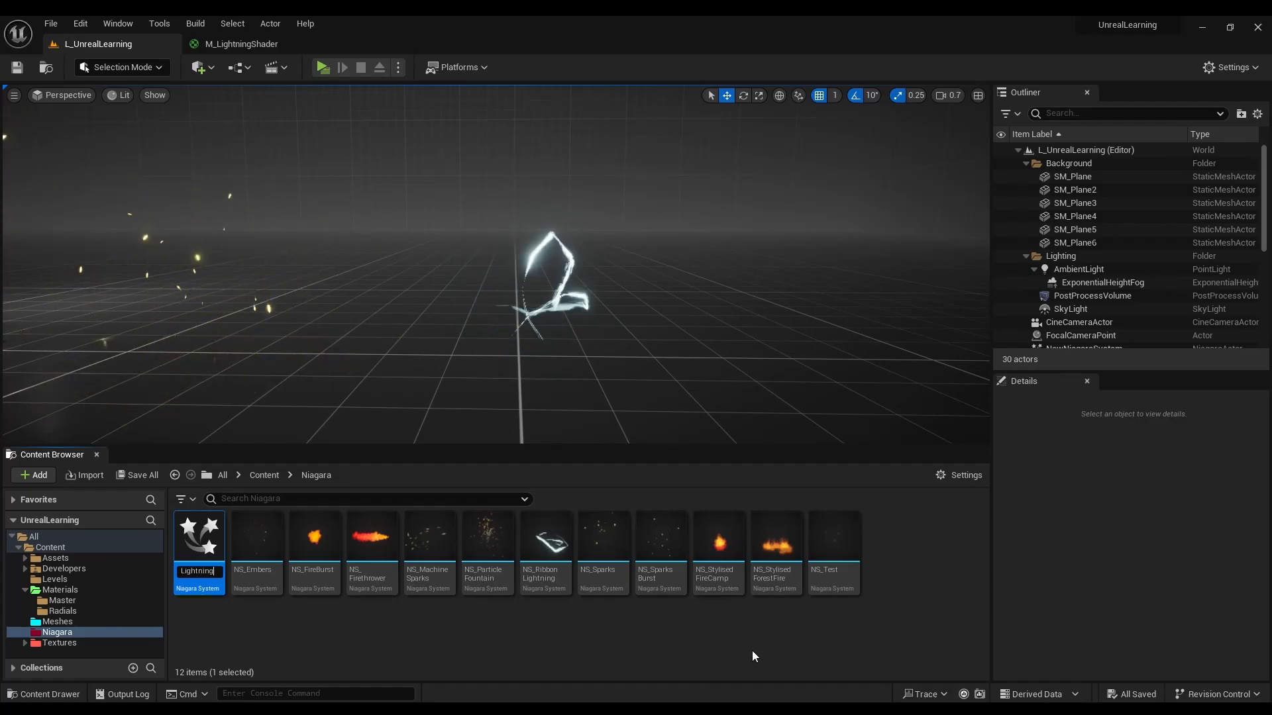
pyautogui.press('Return')
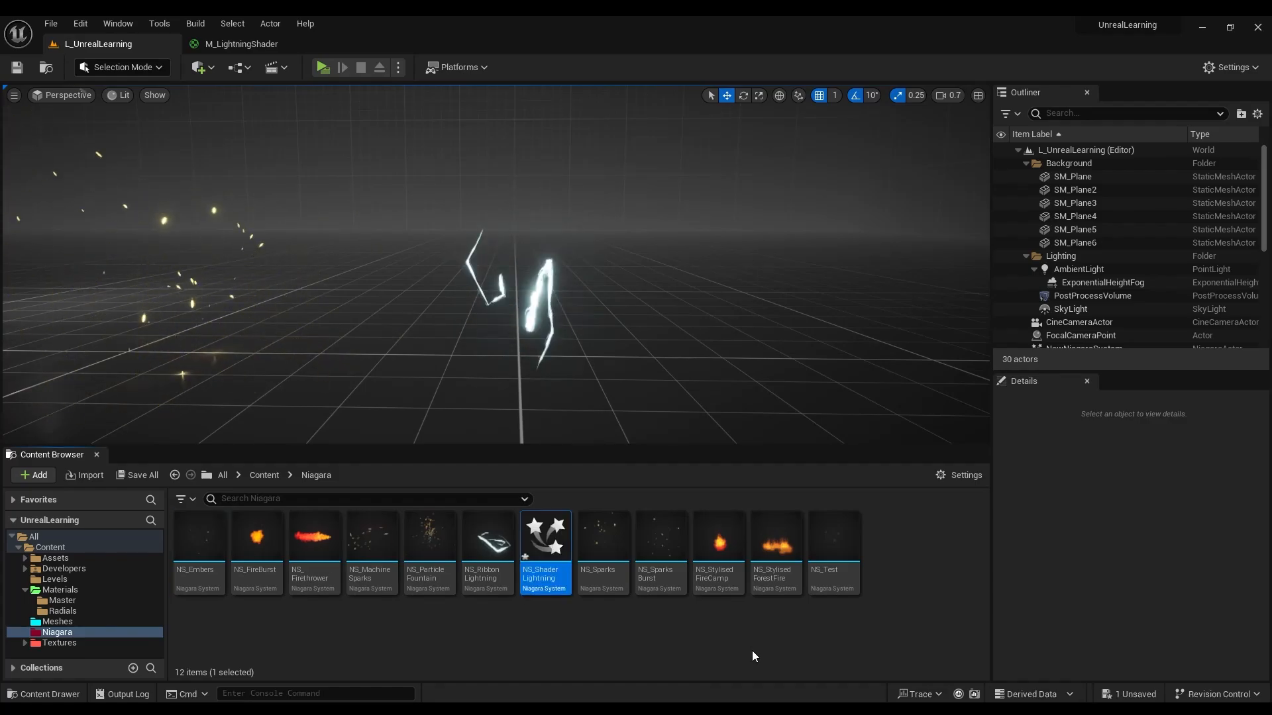
# Open NS_ShaderLightning and assign M_LightningShader as the Fountain emitter's Sprite Renderer material.
pyautogui.doubleClick(550, 530)
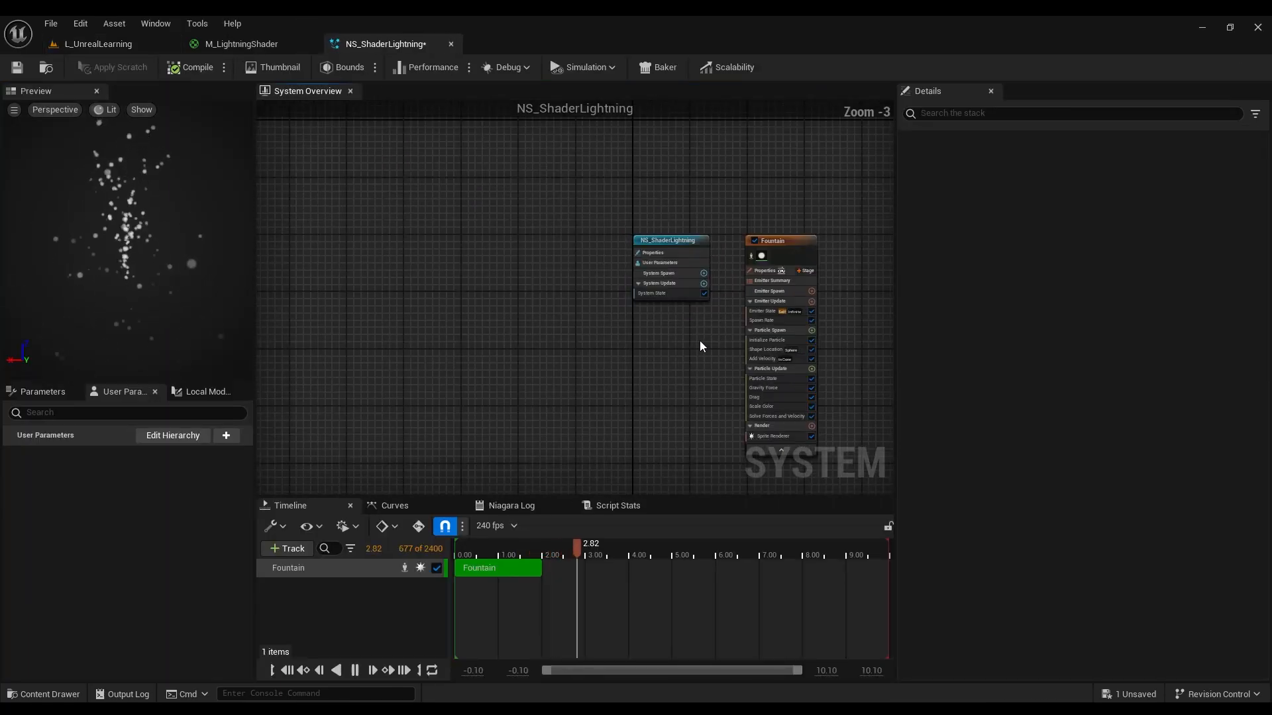
pyautogui.click(620, 417)
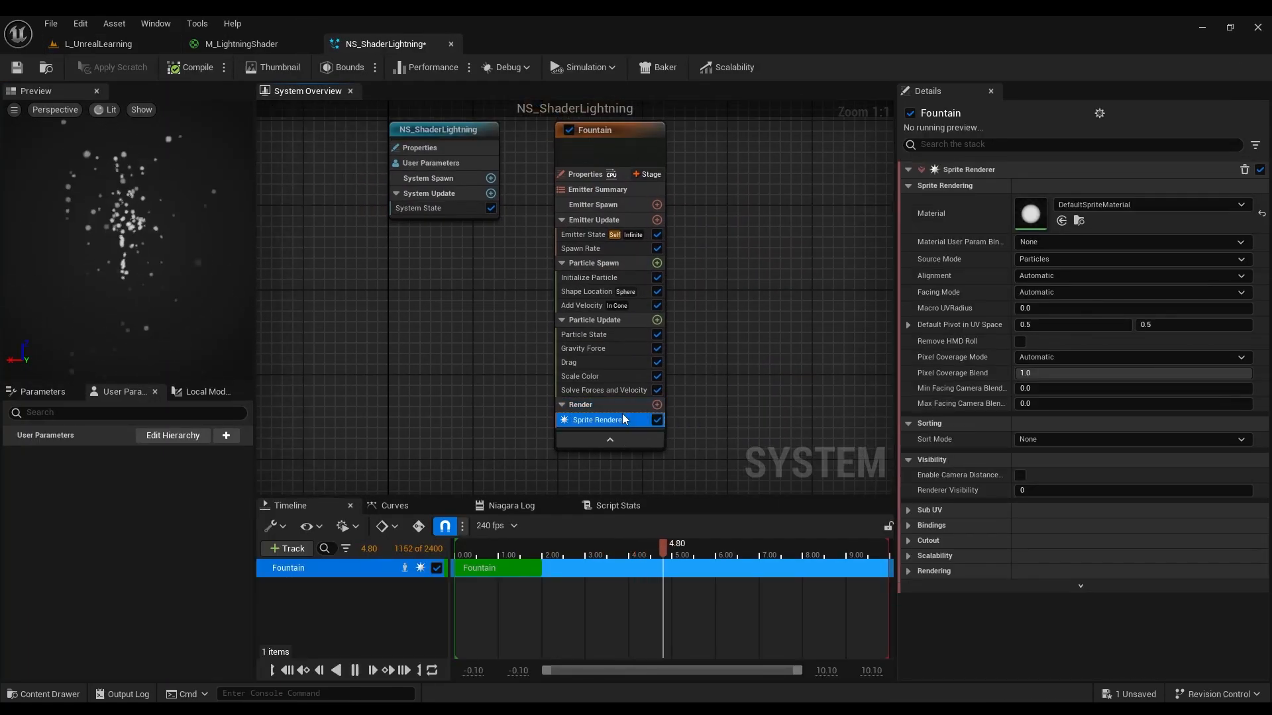
pyautogui.click(1073, 207)
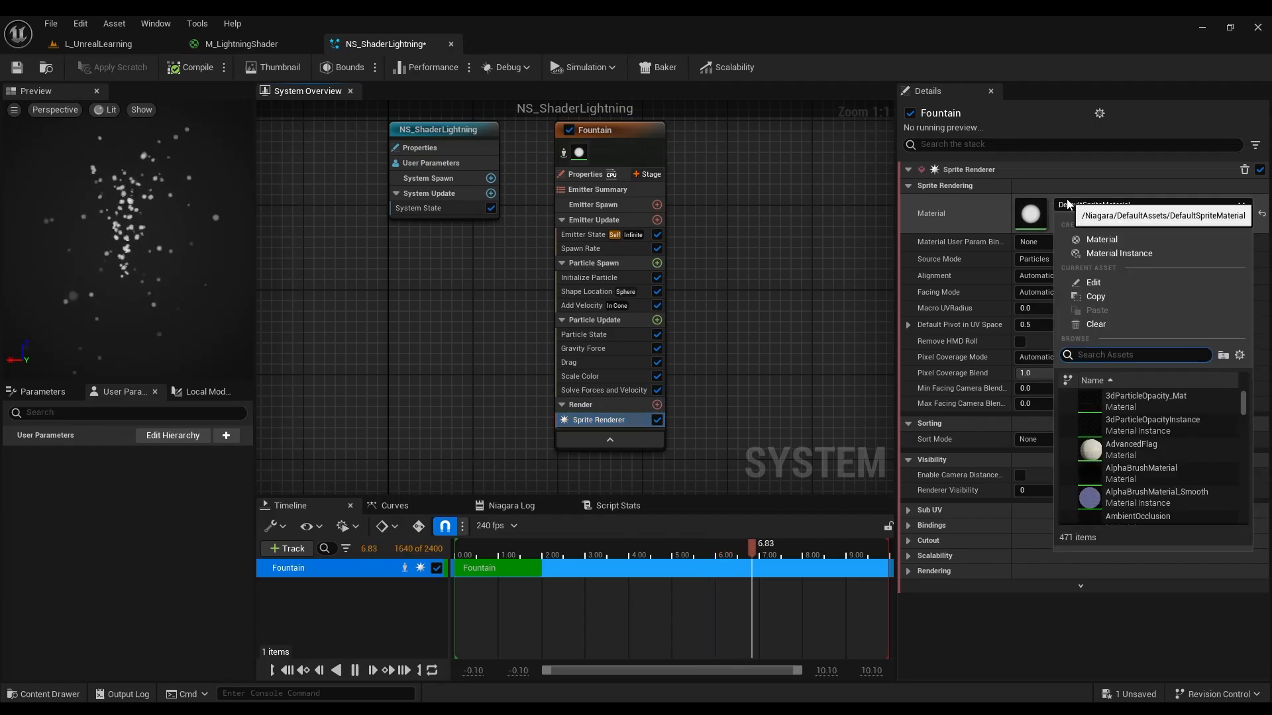
pyautogui.write('lightg')
pyautogui.press('BackSpace')
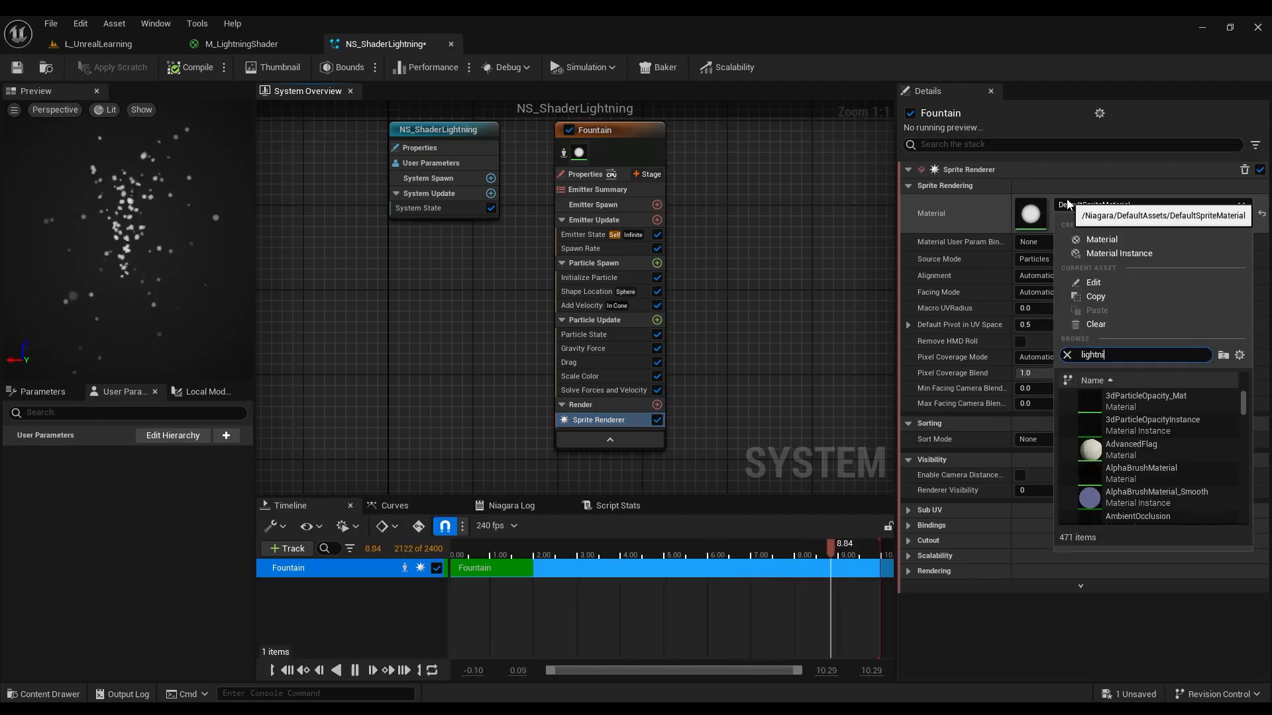
pyautogui.write('nin')
pyautogui.press('Return')
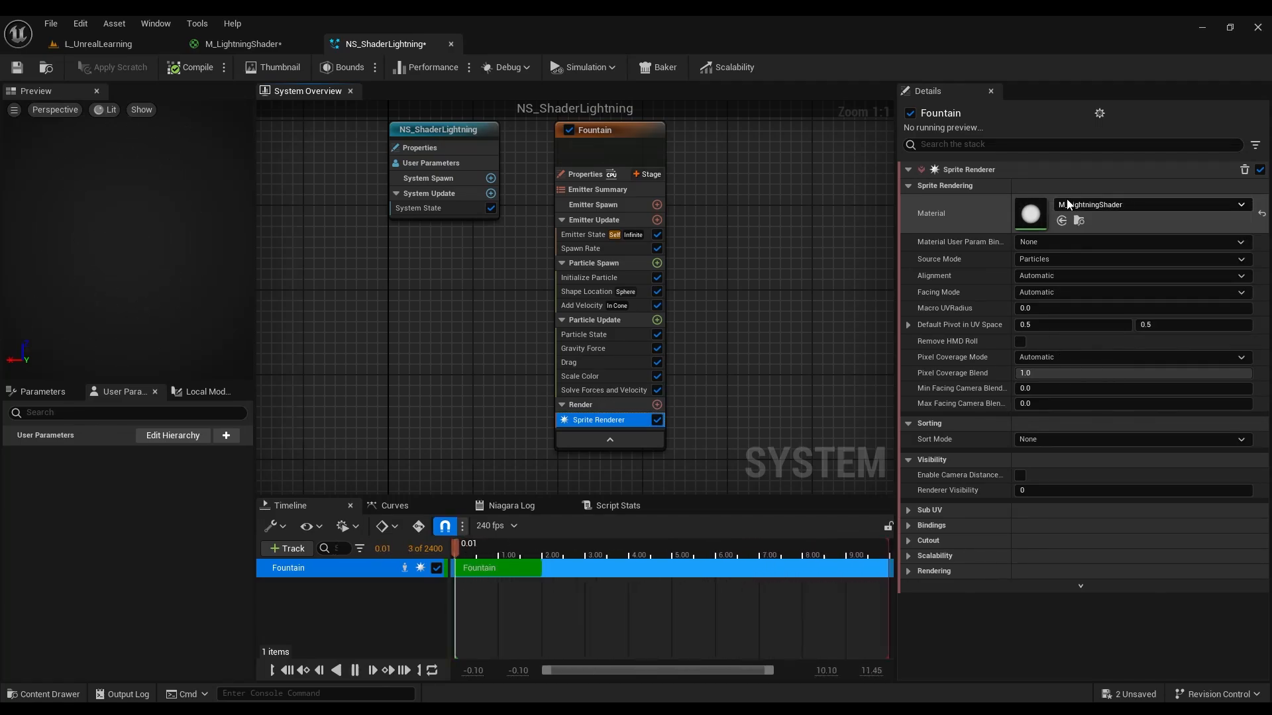
# Delete the Gravity Force, Add Velocity and Drag modules from the Fountain emitter.
pyautogui.click(569, 305)
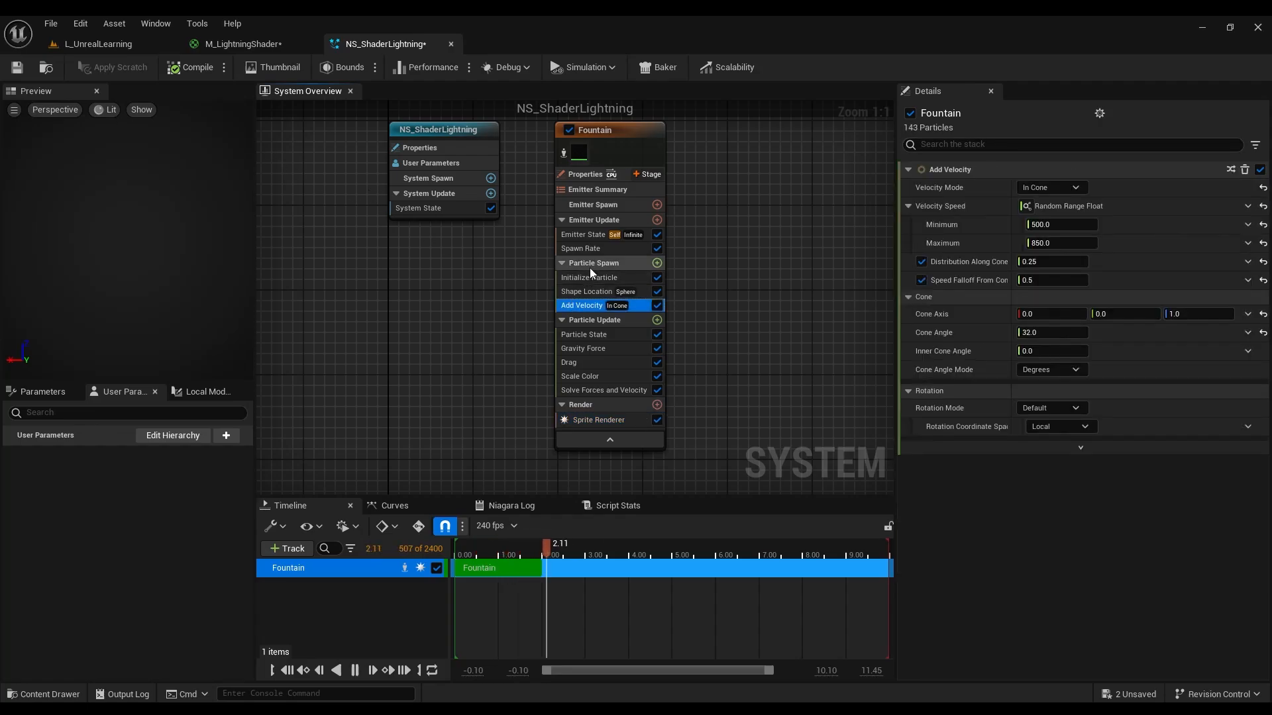
pyautogui.click(584, 348)
pyautogui.press('Delete')
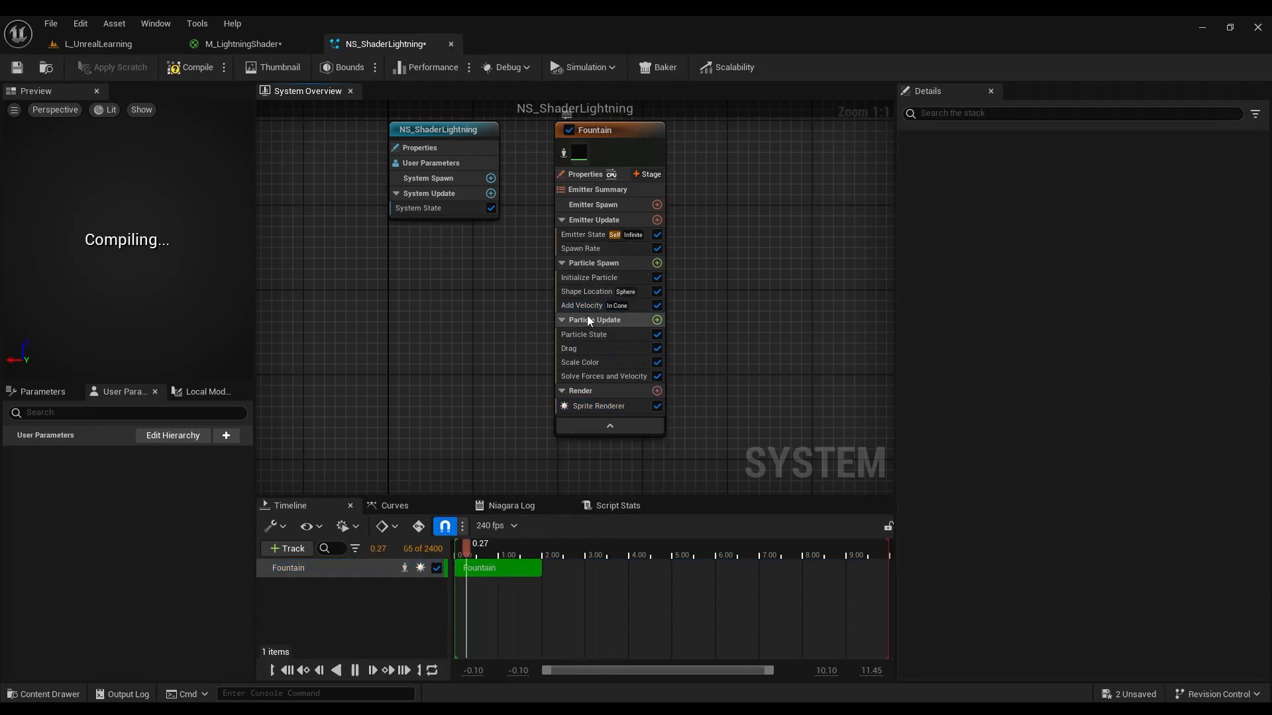
pyautogui.click(587, 306)
pyautogui.press('Delete')
pyautogui.click(593, 334)
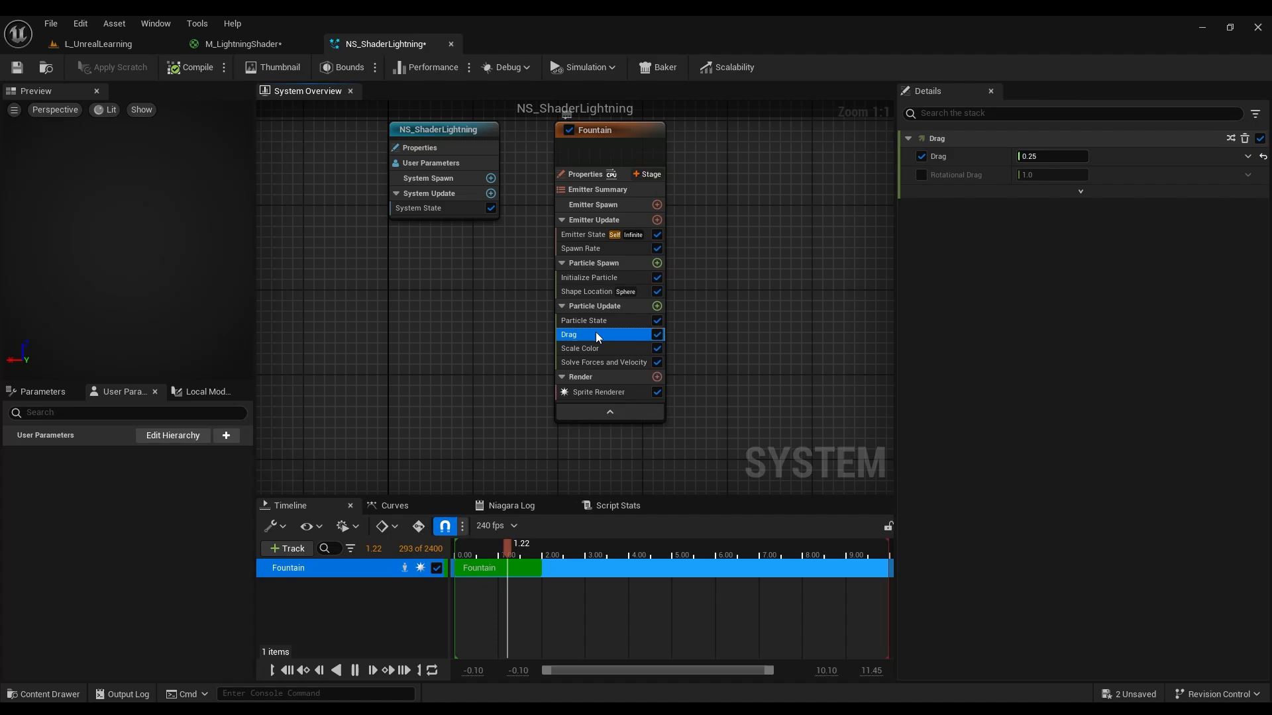
pyautogui.press('Delete')
# Rename the Fountain emitter as ShaderLightning.
pyautogui.click(599, 235)
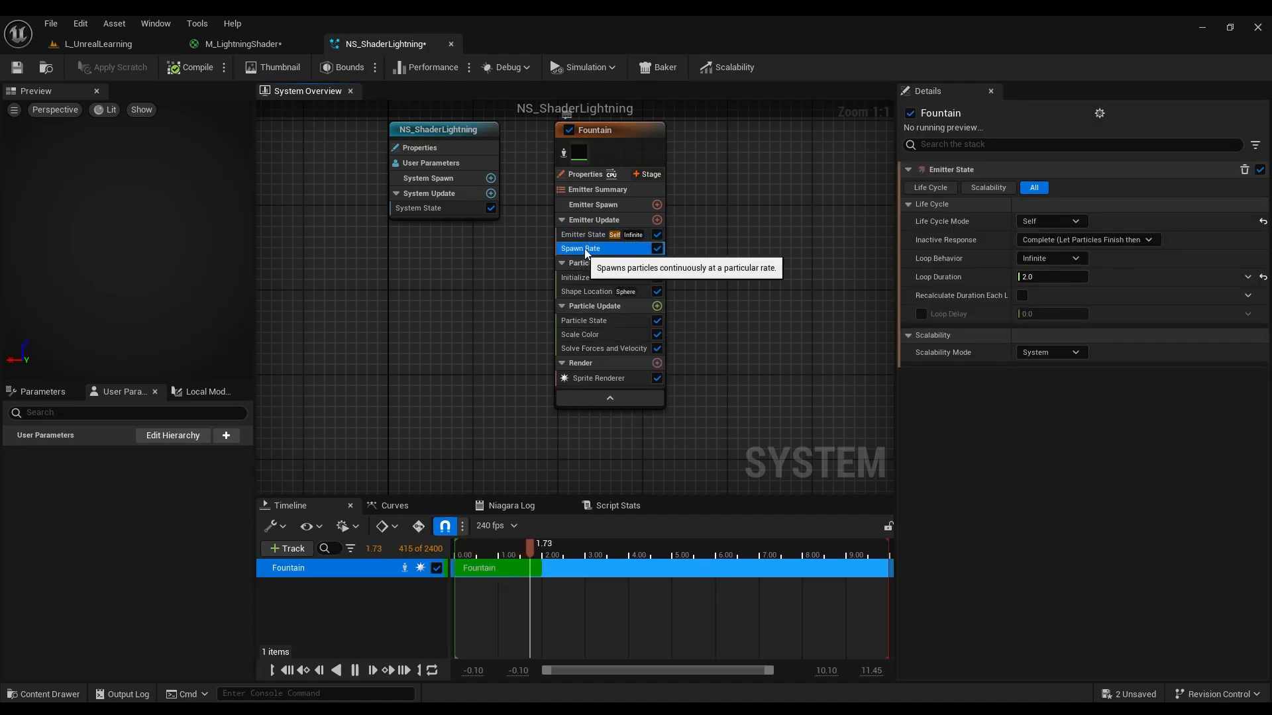
pyautogui.click(603, 249)
pyautogui.click(623, 130)
pyautogui.click(622, 130)
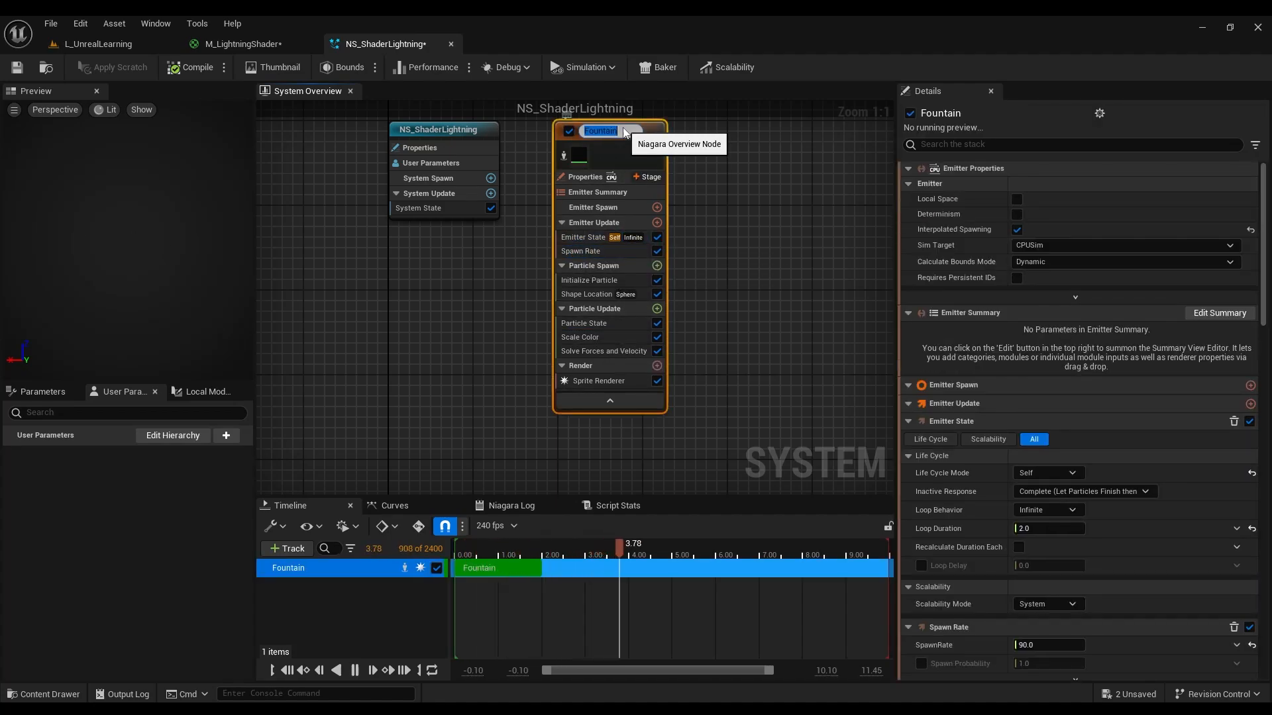
pyautogui.write('ShaderLigh')
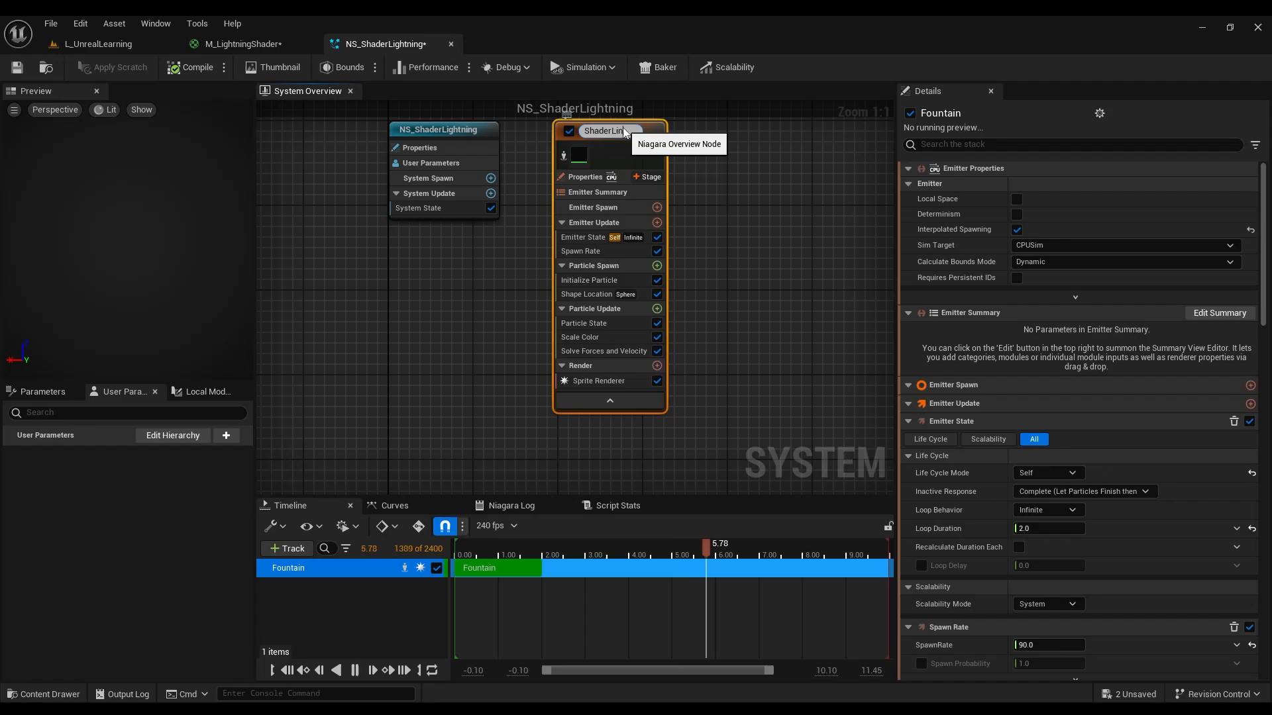
pyautogui.write('tning')
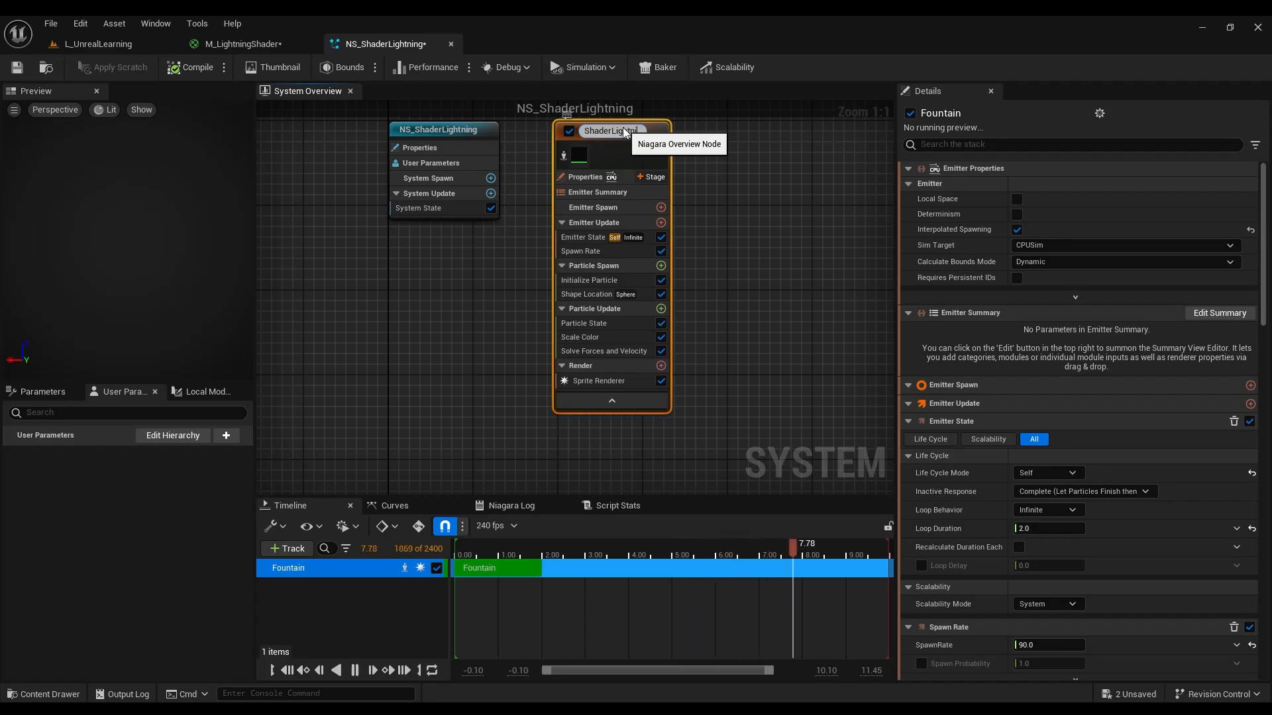
pyautogui.press('Return')
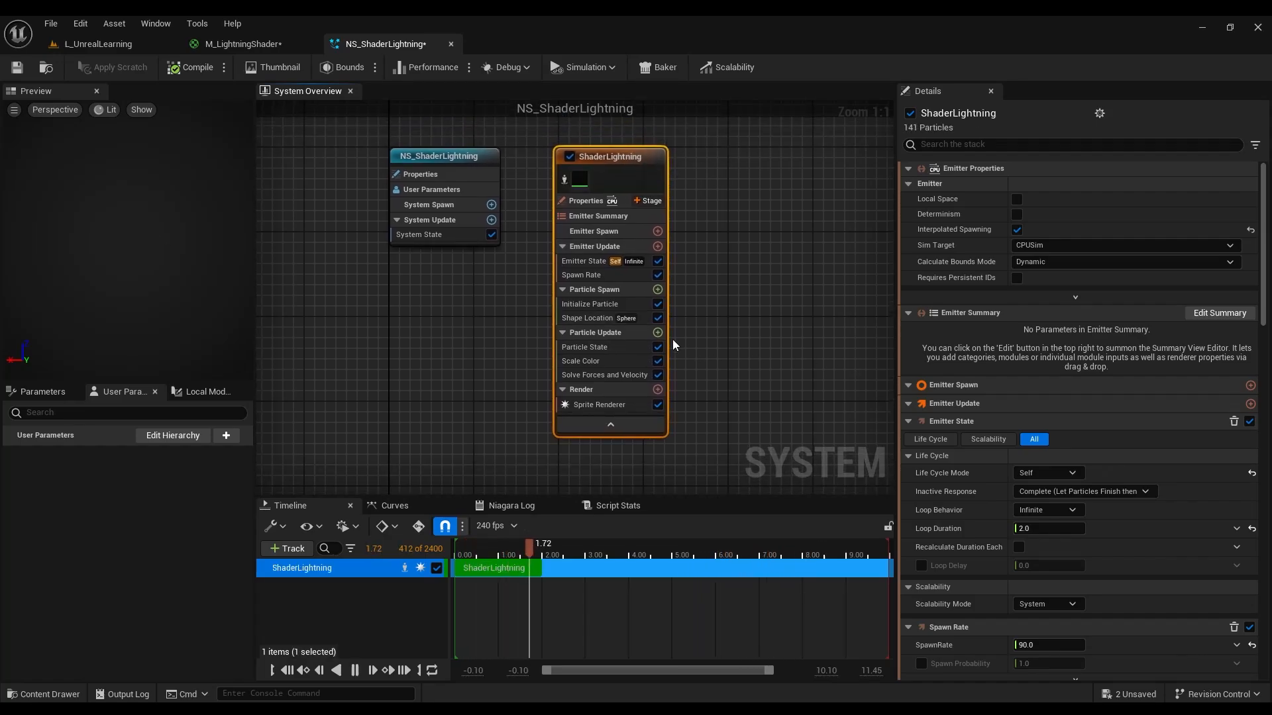
# Add Dynamic Material Parameters to Particle Update and drive Dissolve with Float from Curve, applying a curve template.
pyautogui.click(658, 333)
pyautogui.write('dyn')
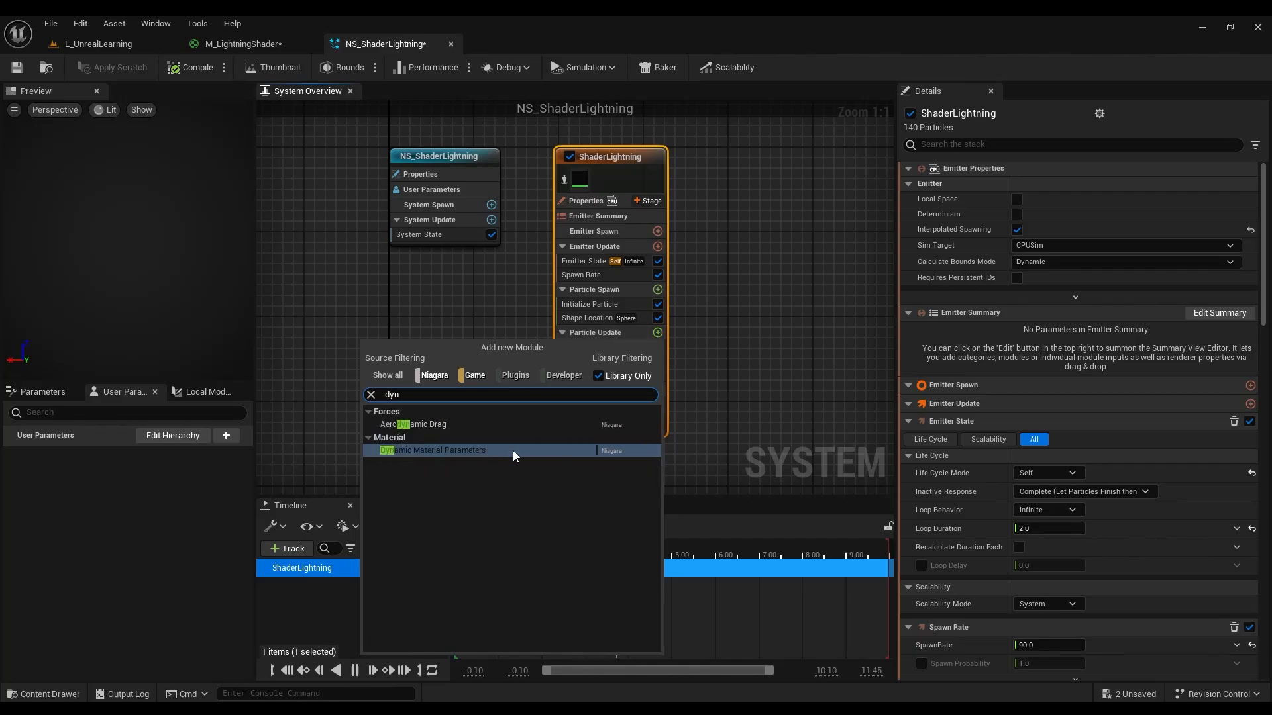
pyautogui.click(513, 450)
pyautogui.click(1248, 239)
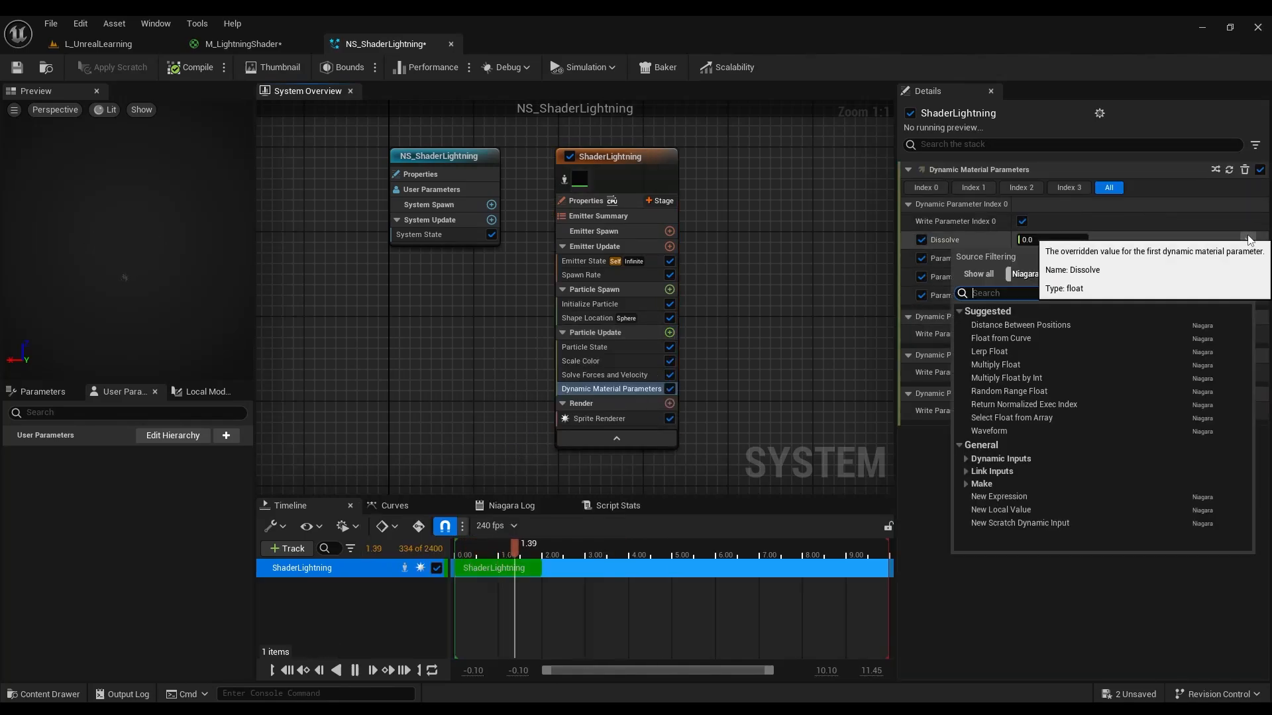
pyautogui.click(1139, 336)
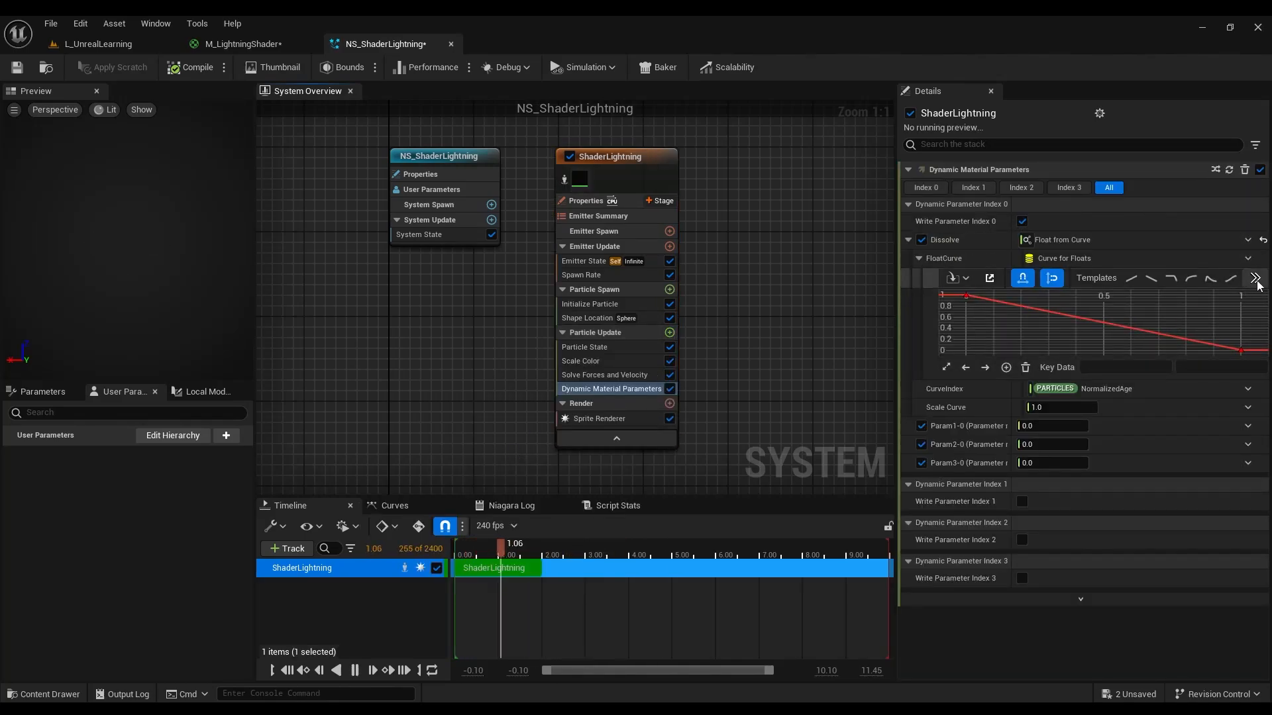
pyautogui.click(1254, 278)
pyautogui.click(1251, 318)
# Add a Color module to the emitter's Particle Update group.
pyautogui.click(623, 361)
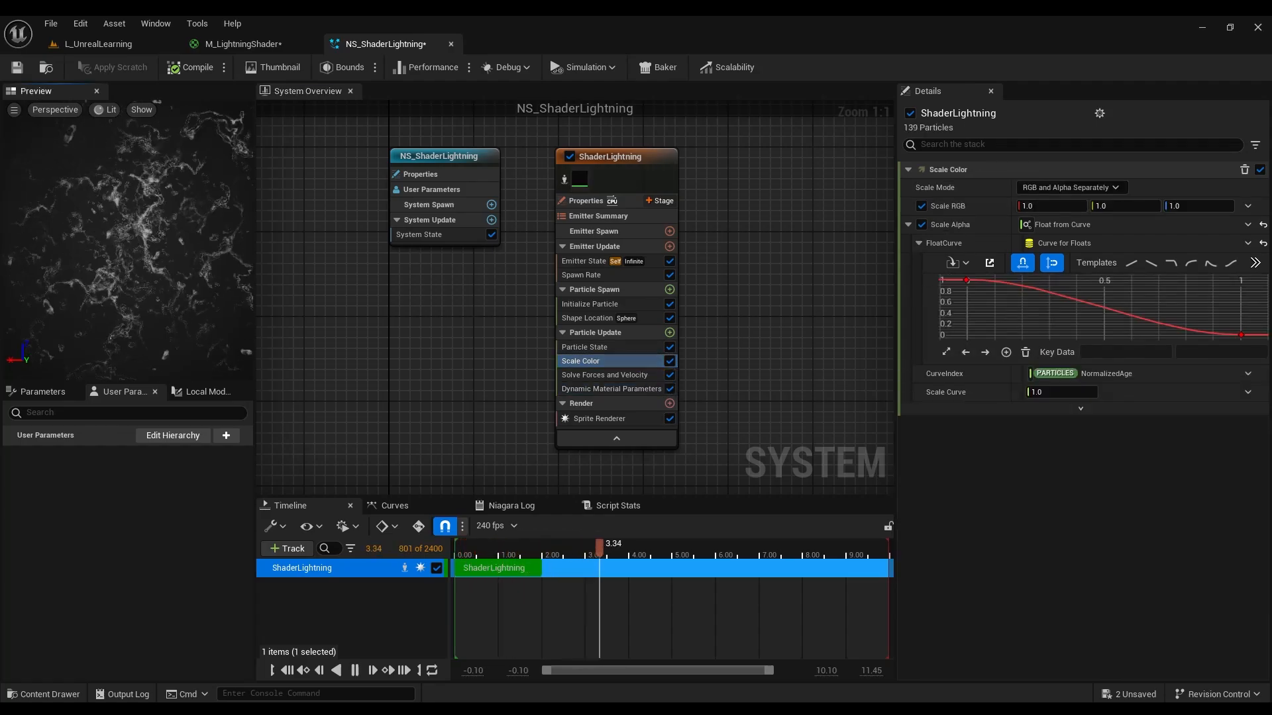
pyautogui.click(581, 306)
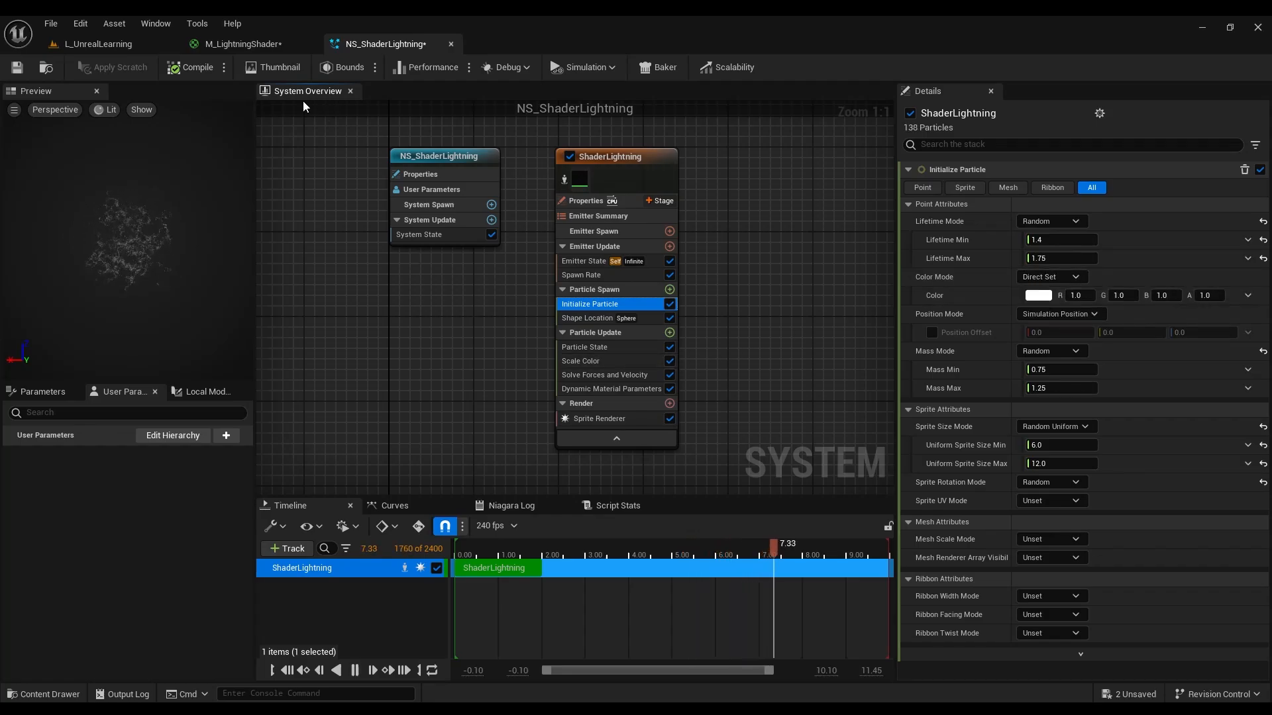
pyautogui.click(670, 333)
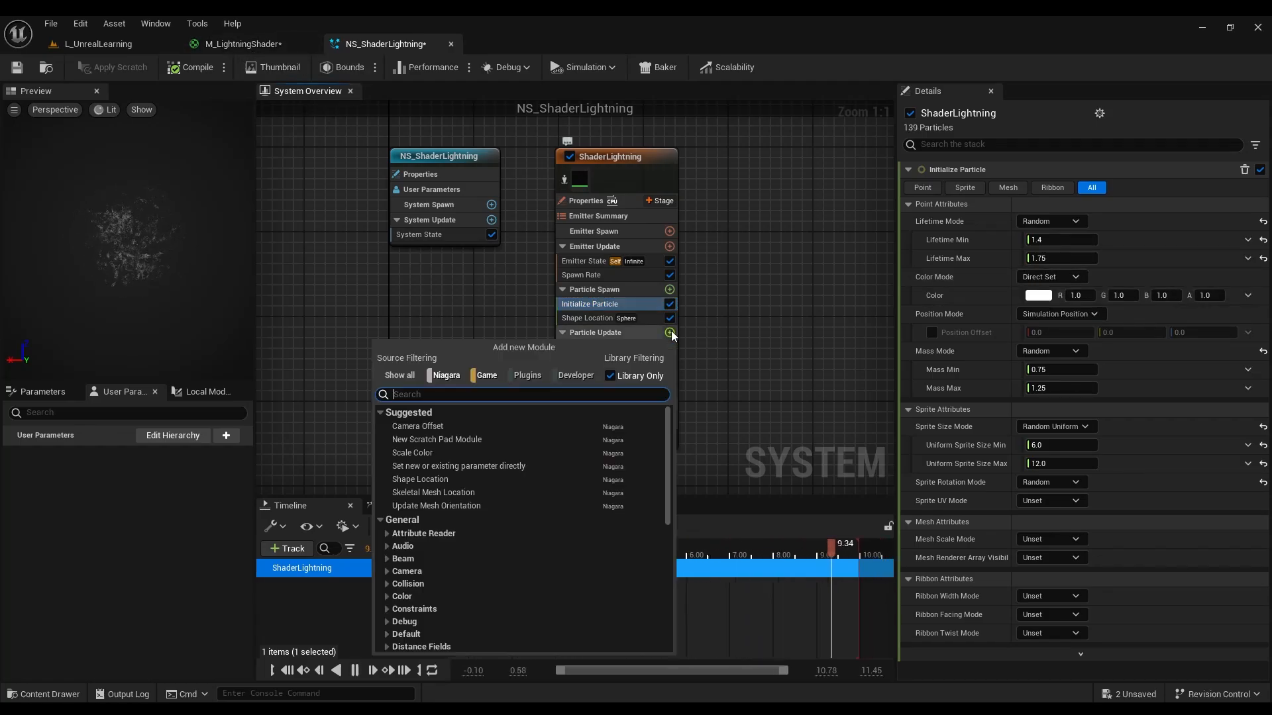
pyautogui.write('col')
pyautogui.press('Down')
pyautogui.press('Down')
pyautogui.press('Down')
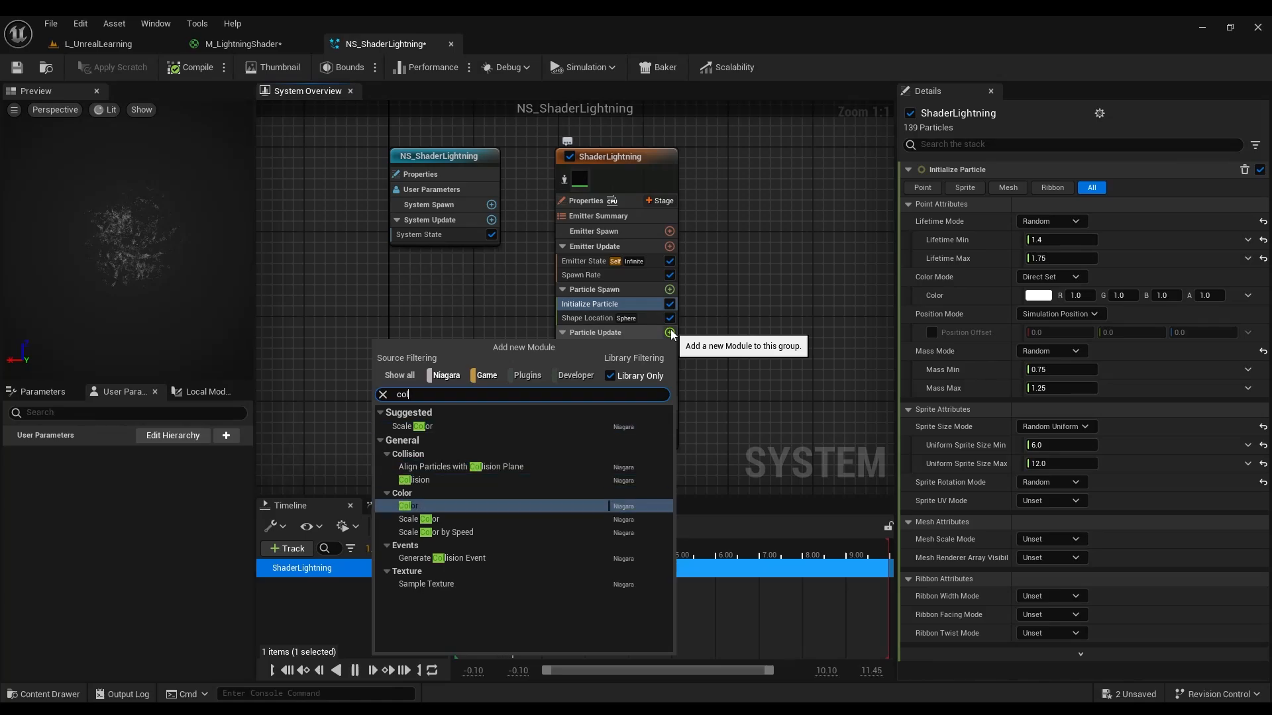
pyautogui.press('Return')
pyautogui.click(1029, 188)
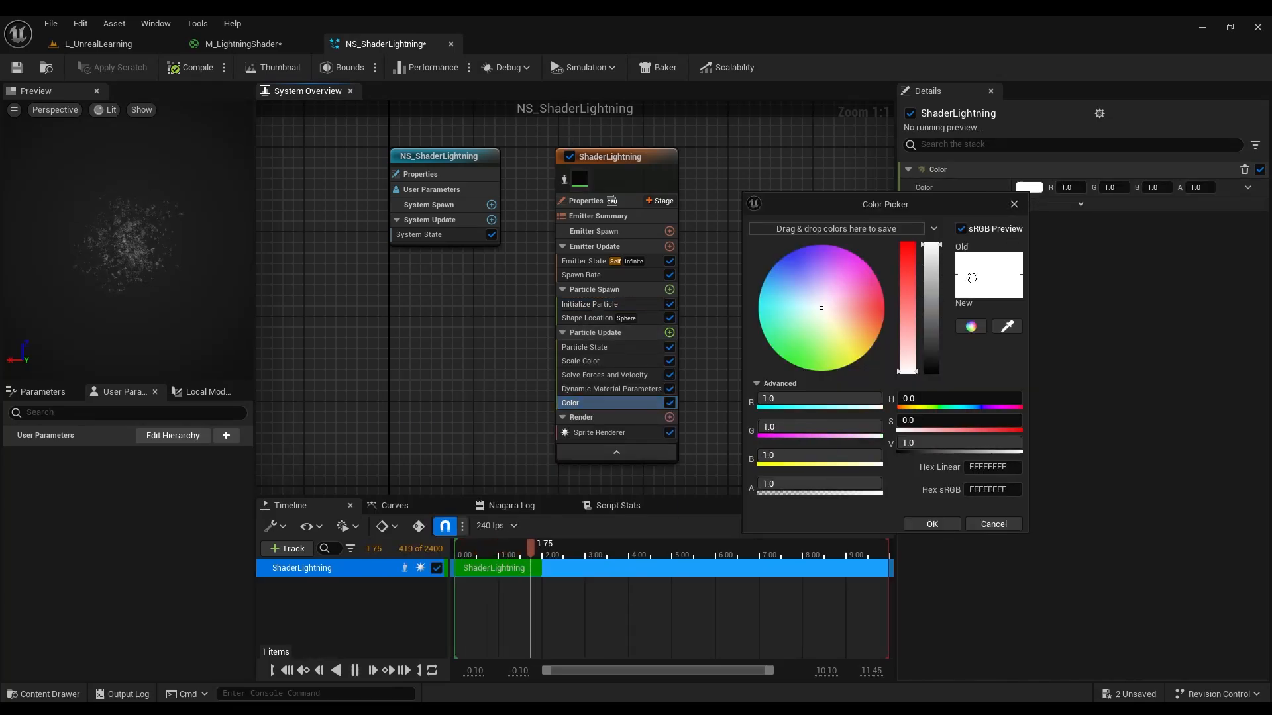
pyautogui.click(853, 263)
pyautogui.click(993, 525)
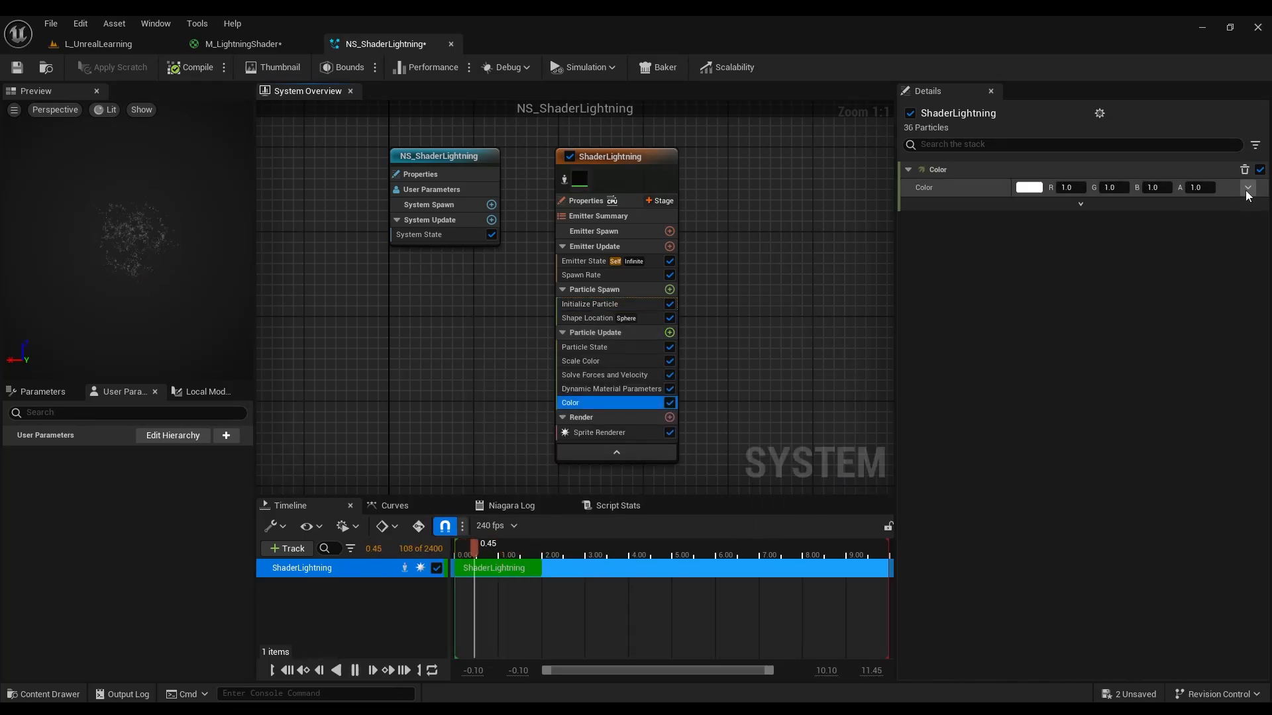
# Drive the Color module's color with Color from Curve and shift the gradient's first color stop slightly inward from the start.
pyautogui.click(1248, 188)
pyautogui.click(1029, 290)
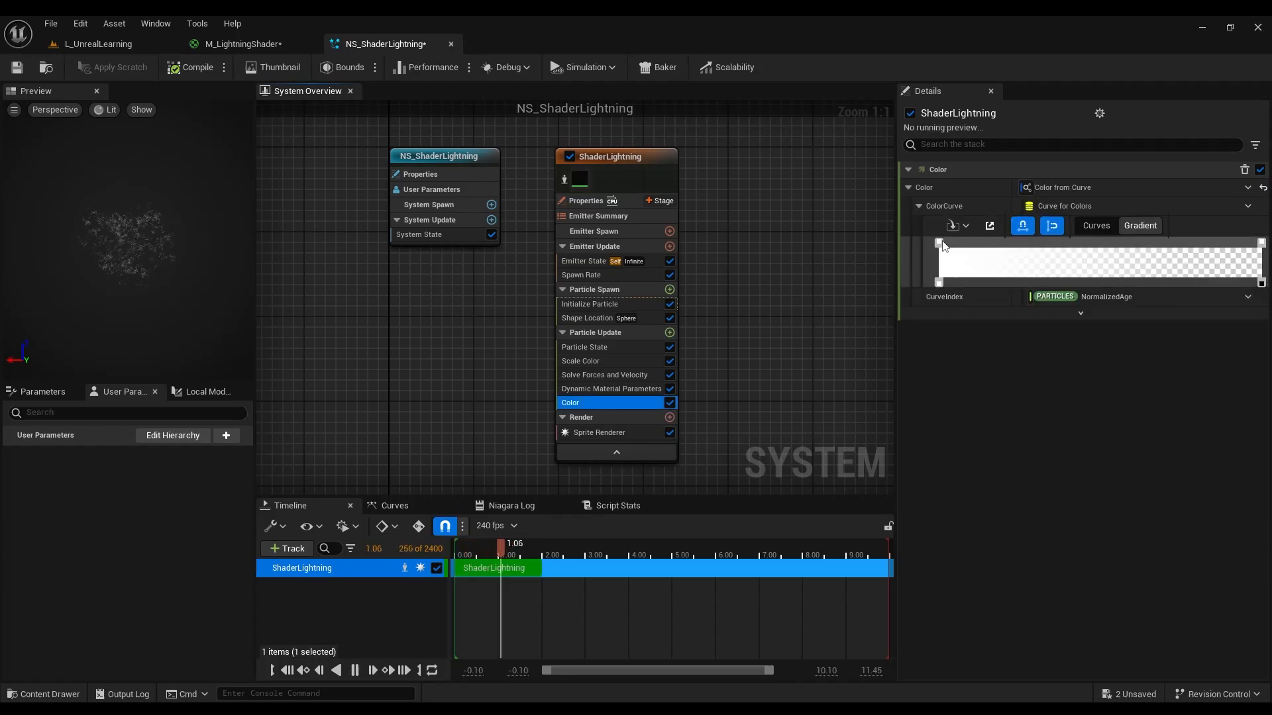
pyautogui.moveTo(939, 242); pyautogui.dragTo(958, 243)
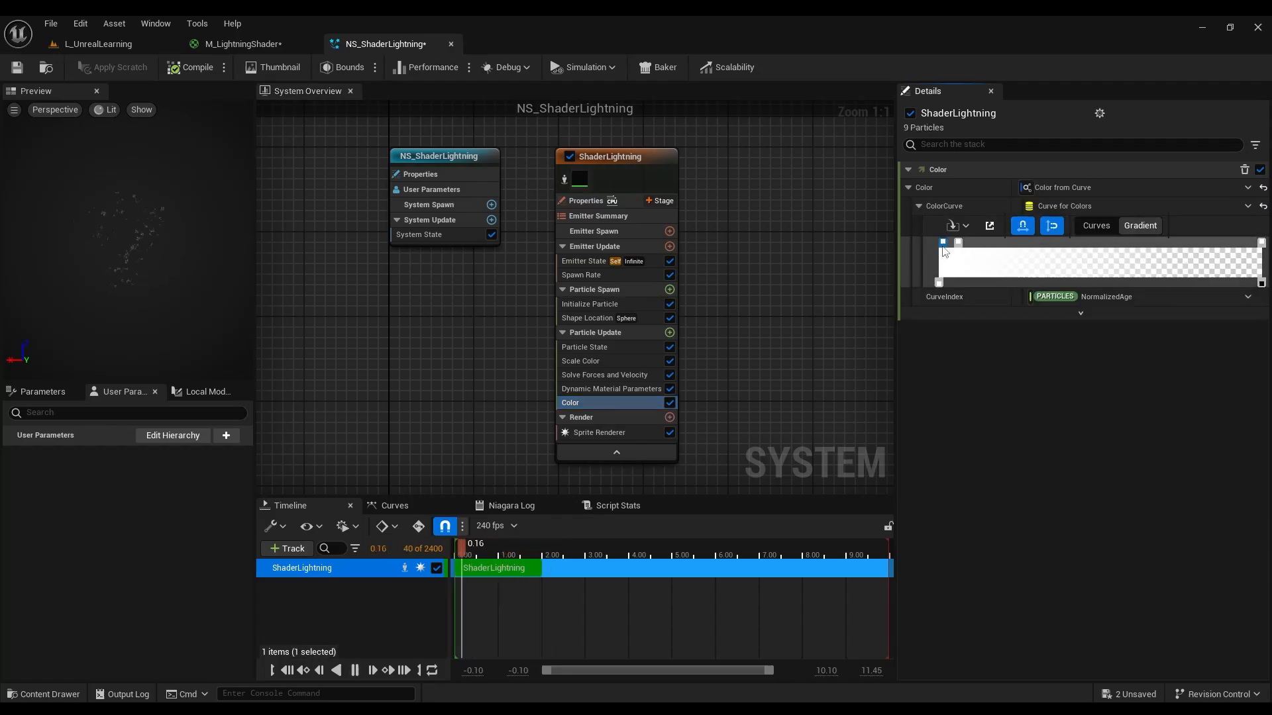
# Set the color stop at the gradient's start to a fully saturated cyan-blue, hue about 195, with a value of 100.
pyautogui.doubleClick(943, 243)
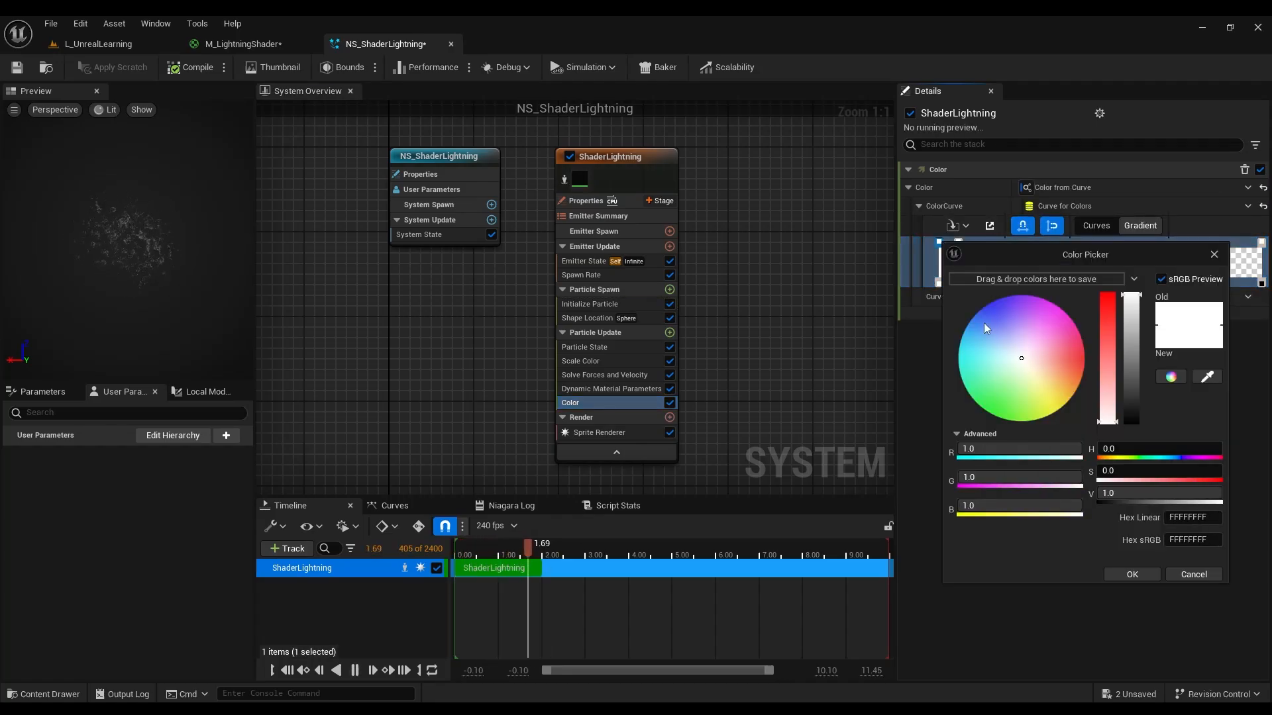
pyautogui.click(960, 341)
pyautogui.click(1144, 494)
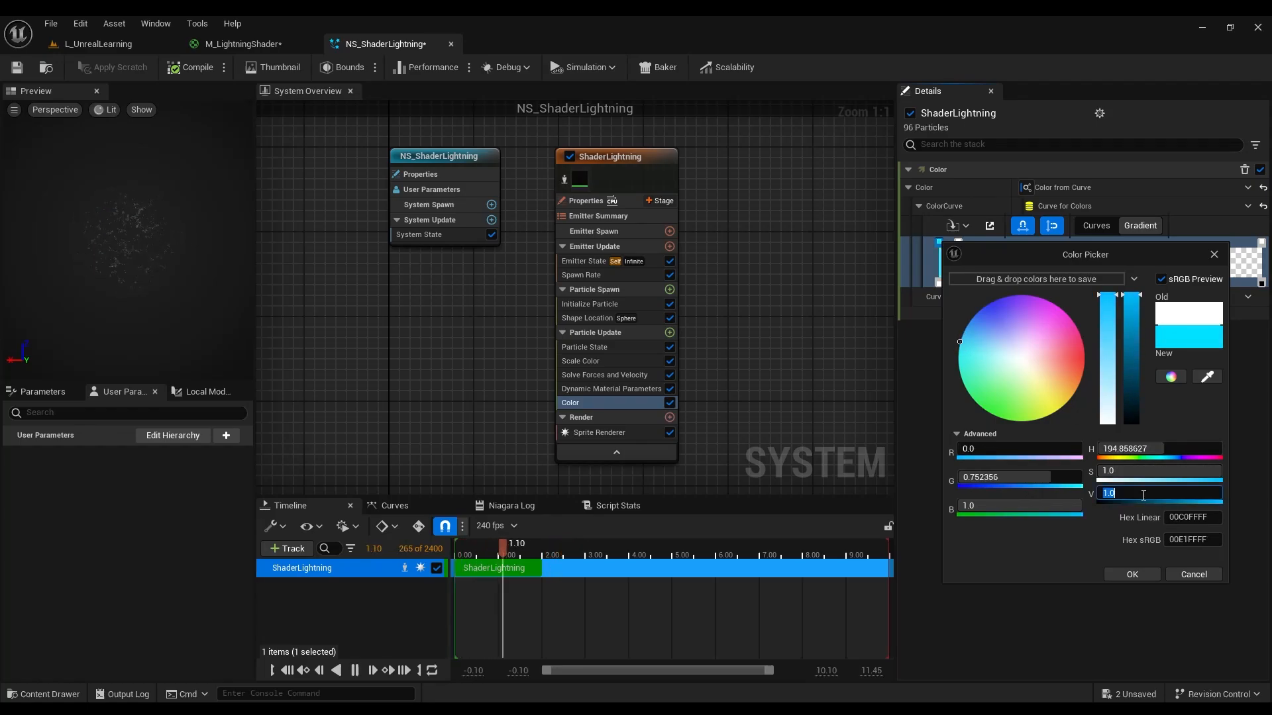
pyautogui.write('540')
pyautogui.press('Return')
pyautogui.write('0')
pyautogui.press('Return')
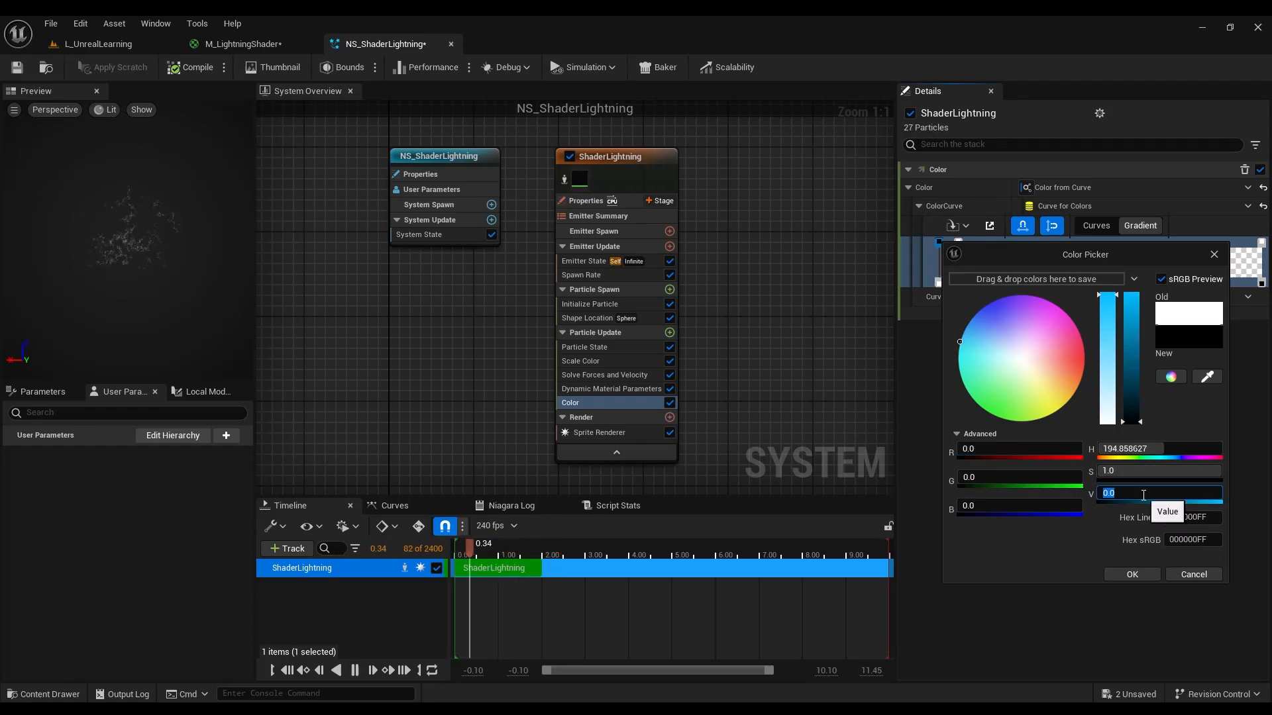
pyautogui.write('100')
pyautogui.press('Return')
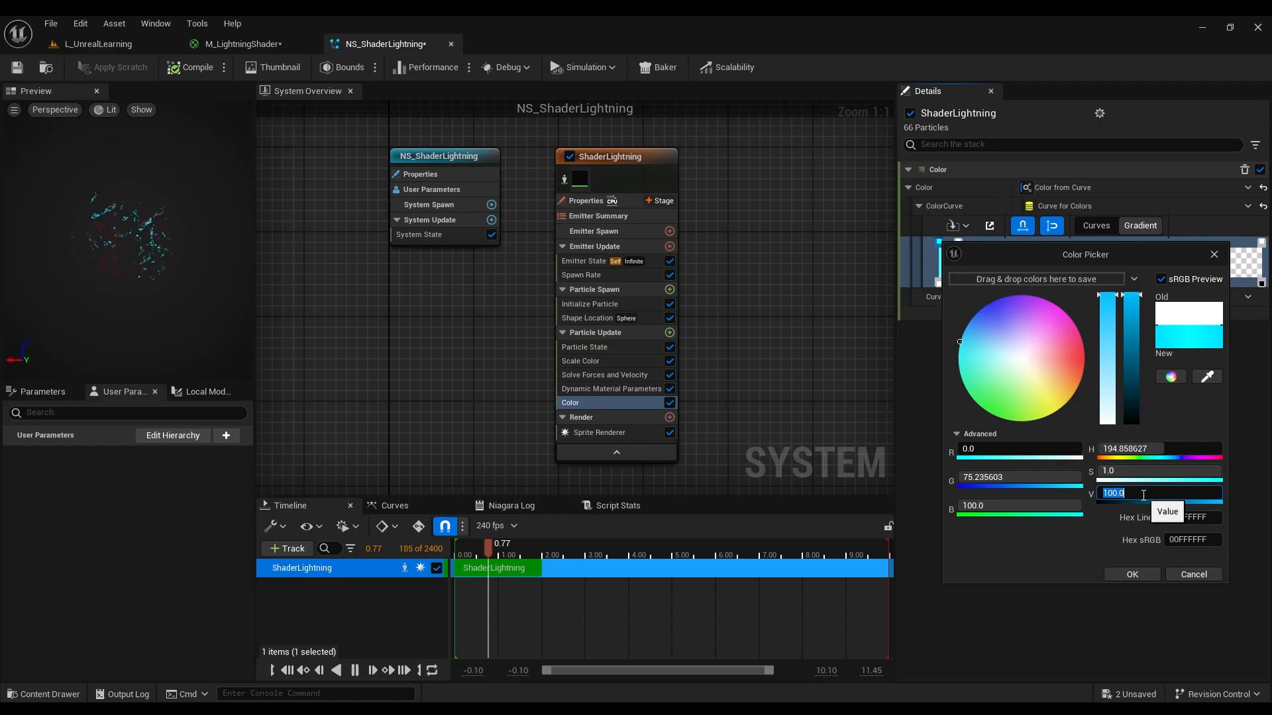
pyautogui.click(1128, 572)
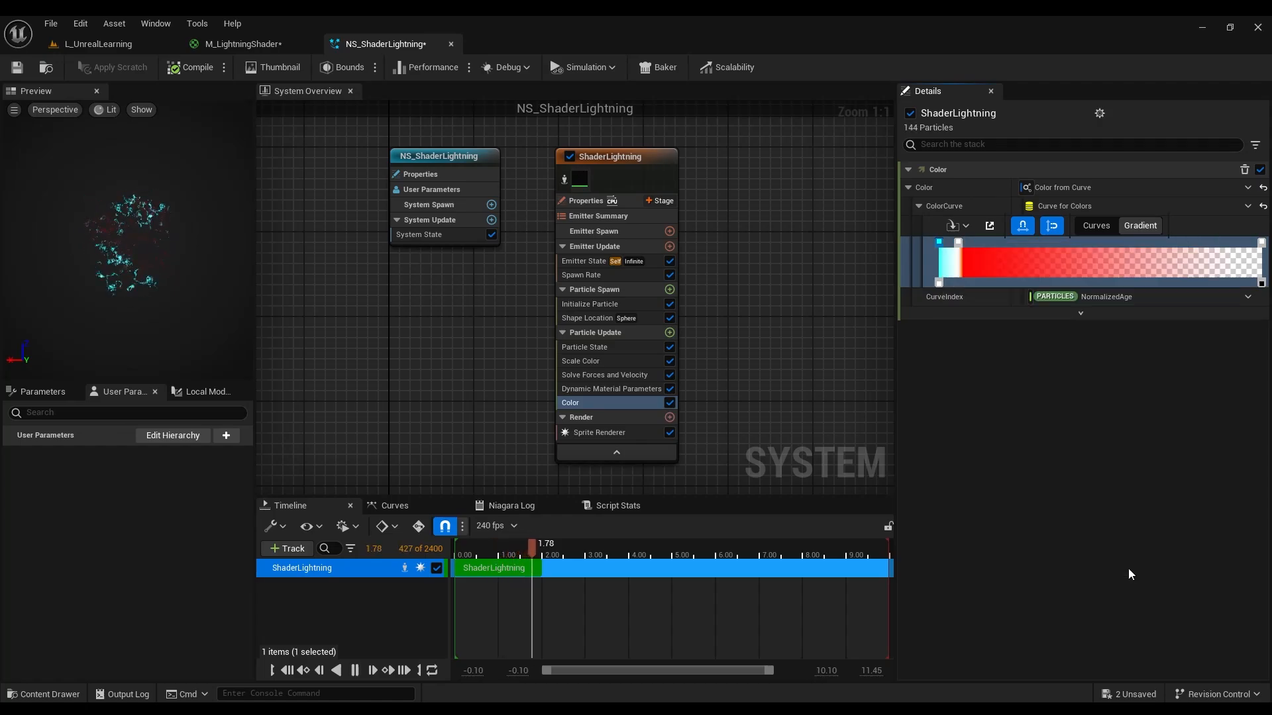
# Recolor the inner color stop near the gradient's start to saturated cyan, hue about 182, and delete that stop.
pyautogui.doubleClick(958, 242)
pyautogui.moveTo(1055, 358); pyautogui.dragTo(979, 364)
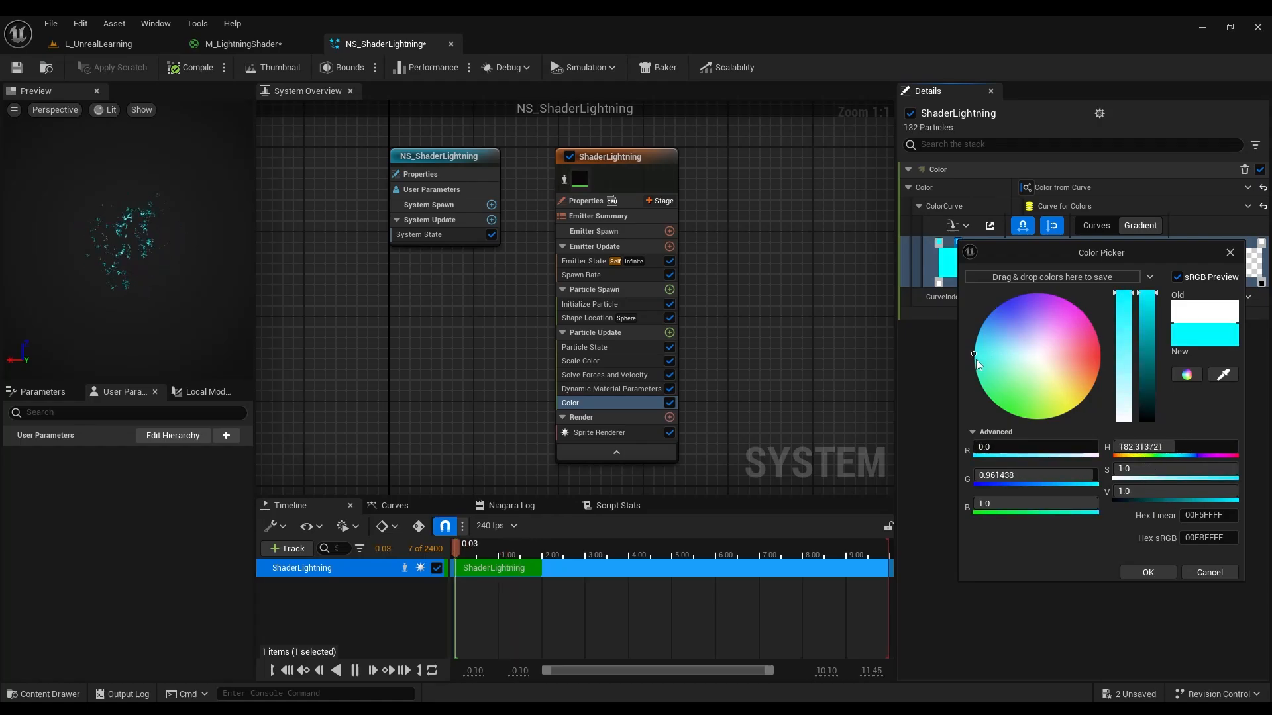
pyautogui.click(1148, 574)
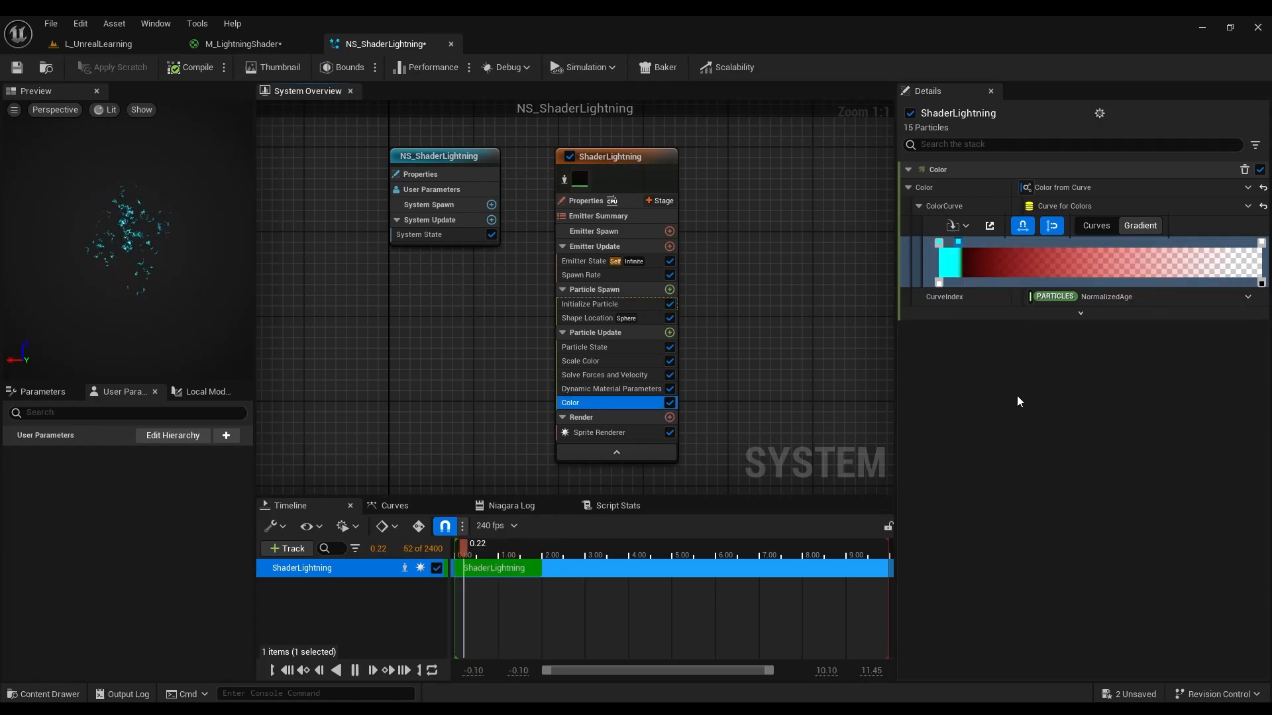
pyautogui.press('Delete')
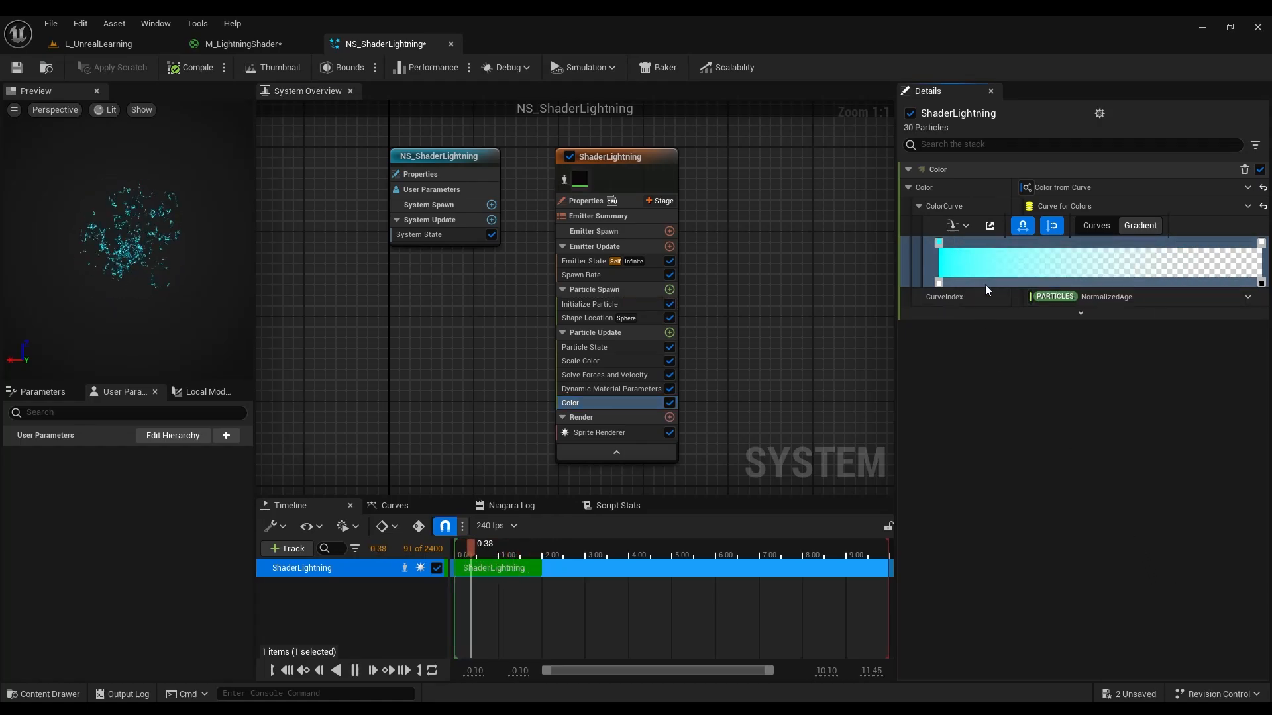
# Reduce the emitter's Spawn Rate, trying 5 before settling on 10.
pyautogui.click(586, 304)
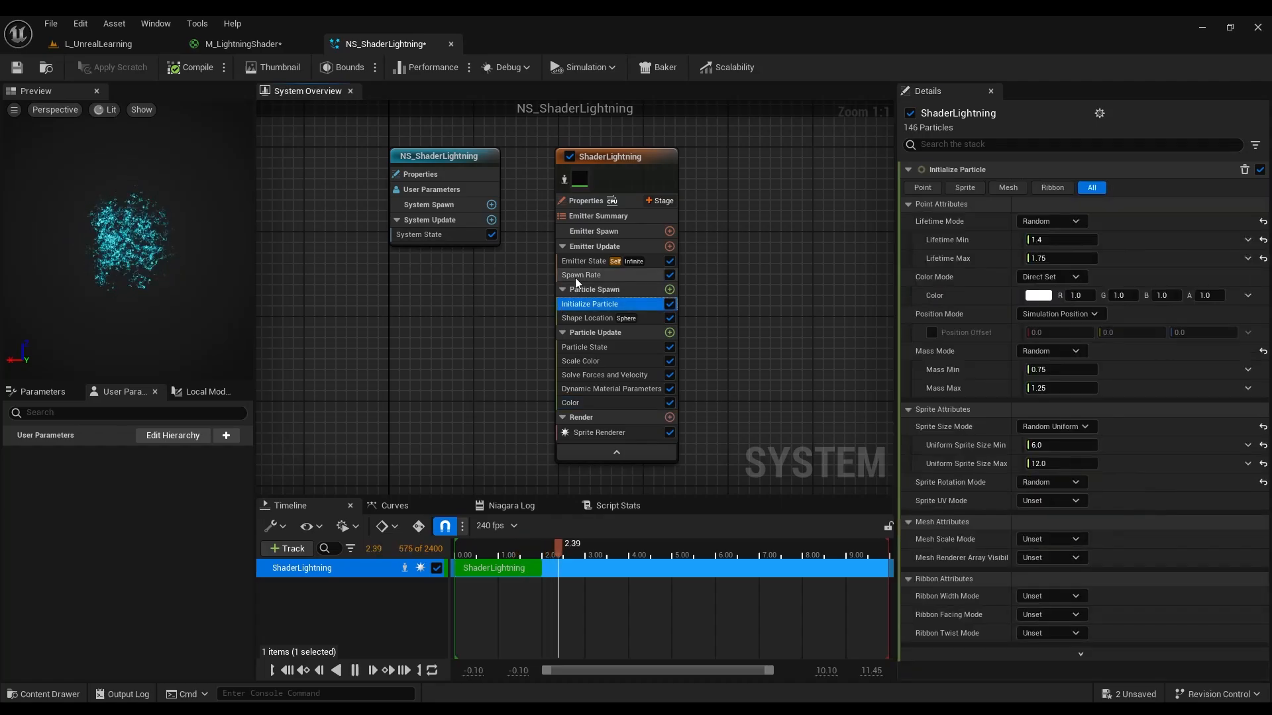
pyautogui.click(575, 275)
pyautogui.click(1060, 188)
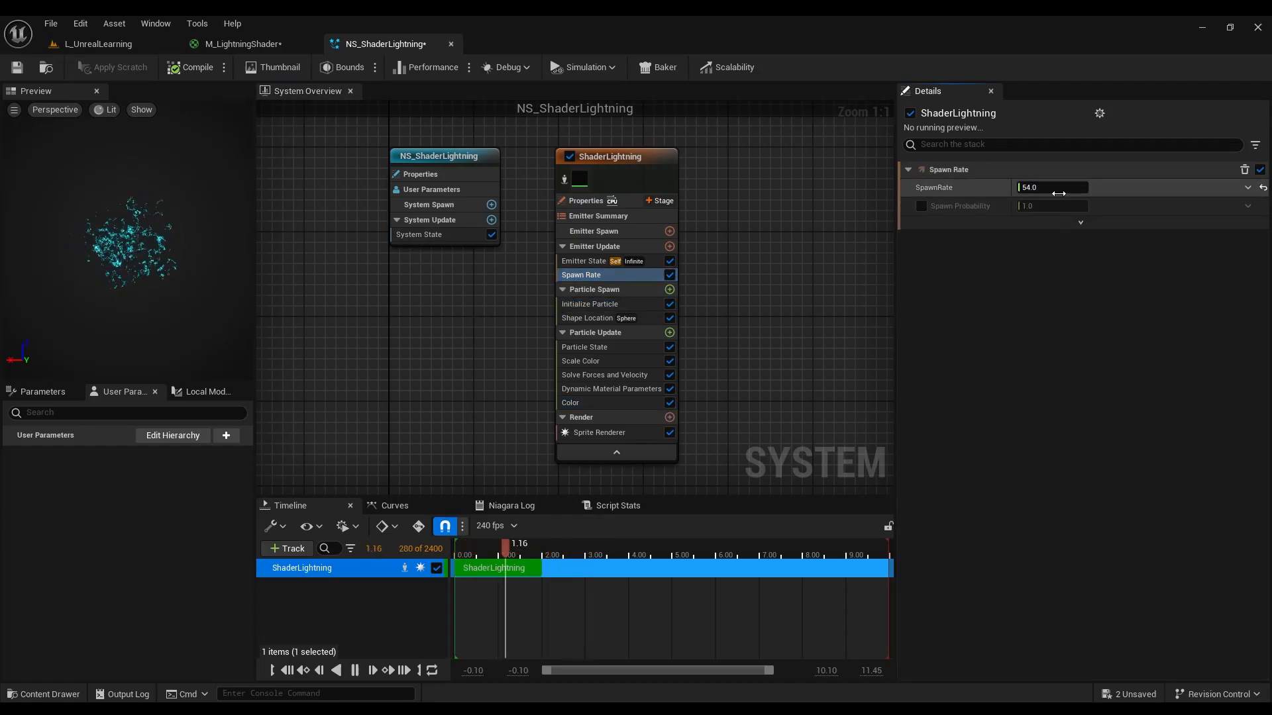
pyautogui.write('5')
pyautogui.press('Return')
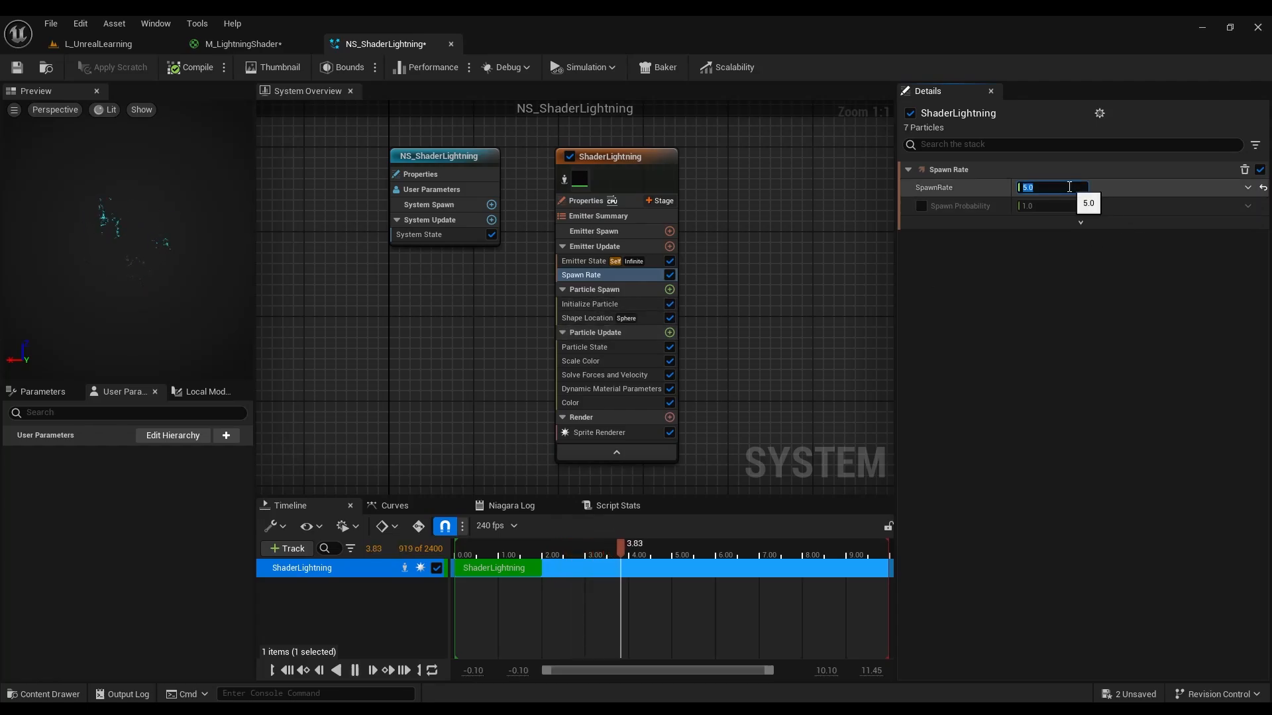
pyautogui.write('0')
pyautogui.press('Return')
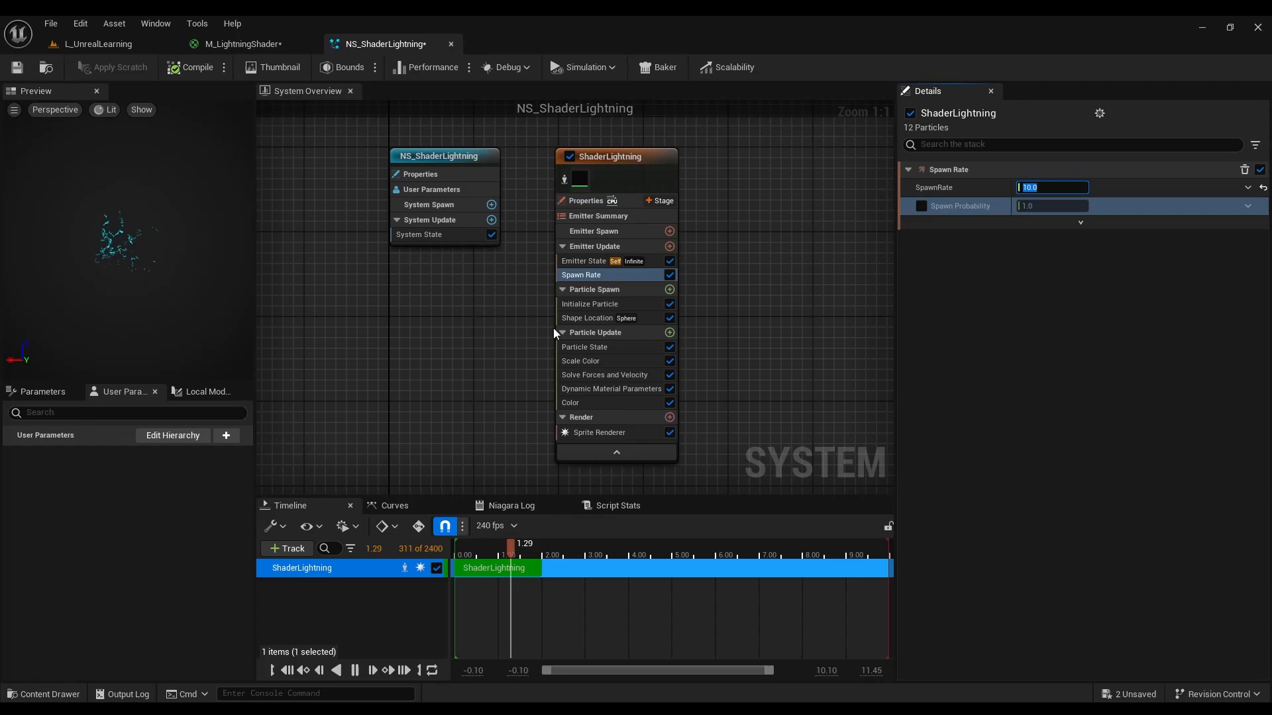
# Set the random particle lifetime in Initialize Particle to a minimum of 0.3 and a maximum of 0.5.
pyautogui.click(589, 304)
pyautogui.write('0.15')
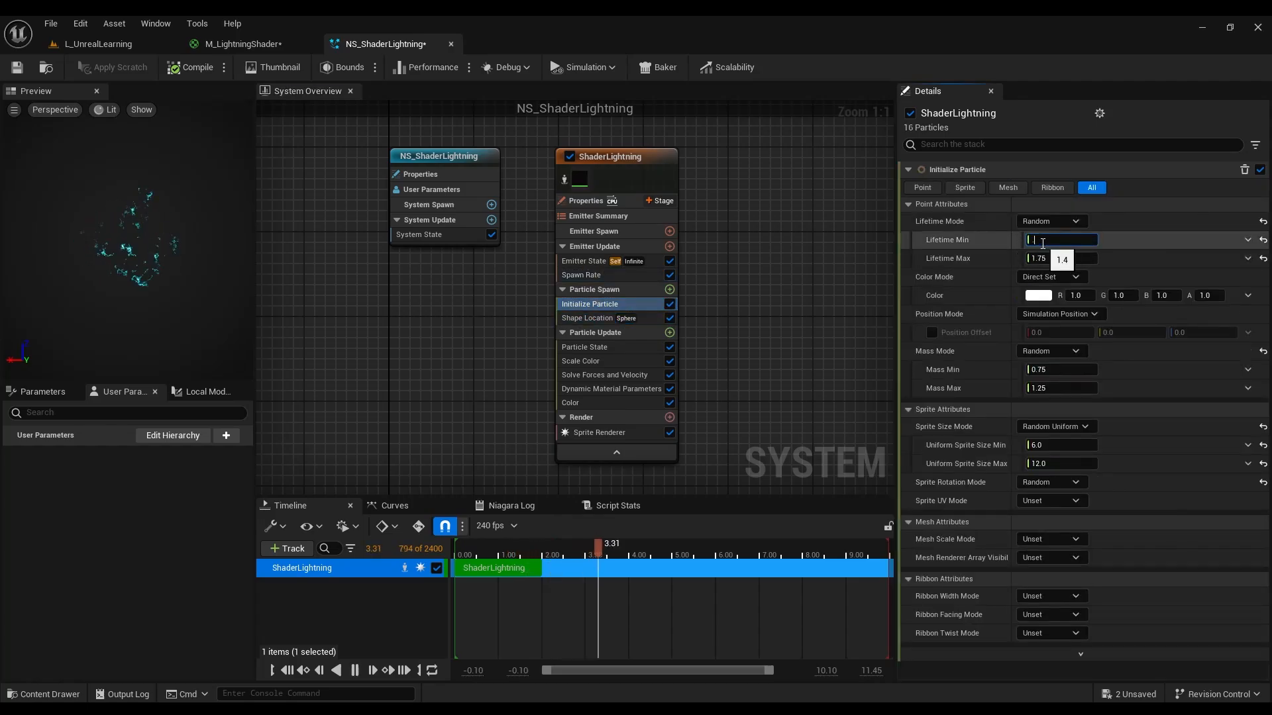
pyautogui.press('Tab')
pyautogui.write('.4')
pyautogui.press('Return')
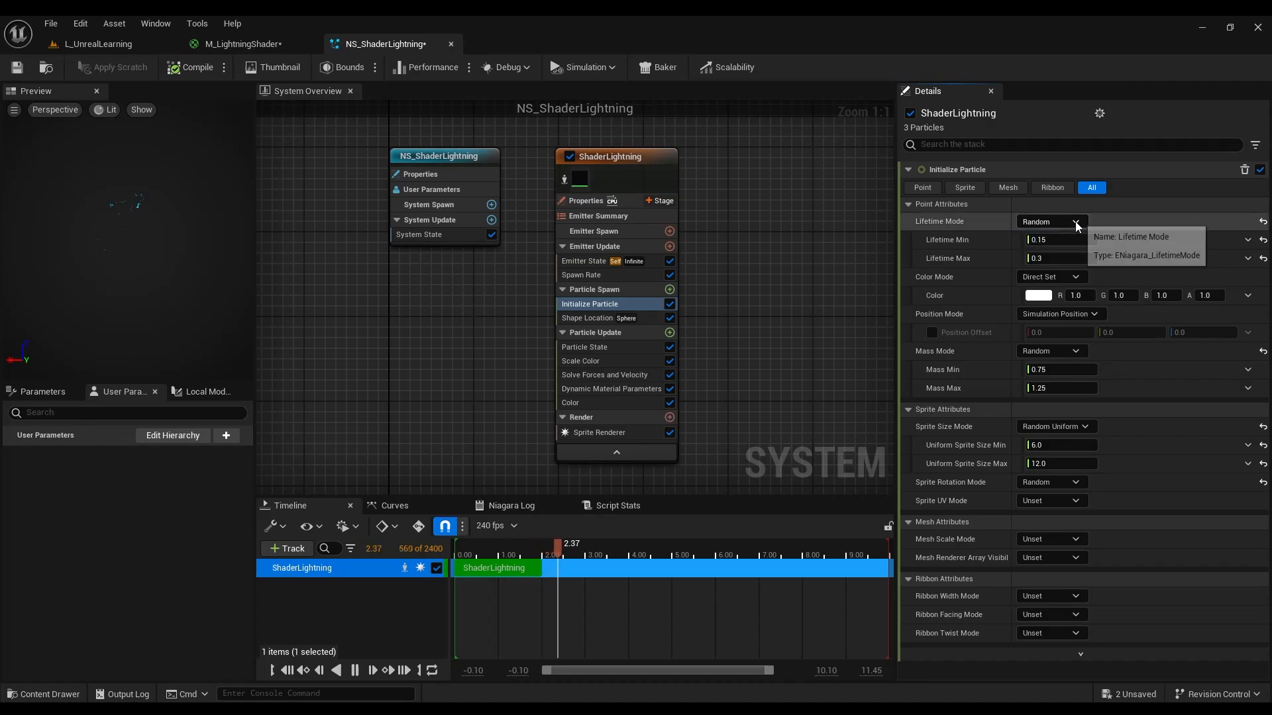
pyautogui.click(1075, 240)
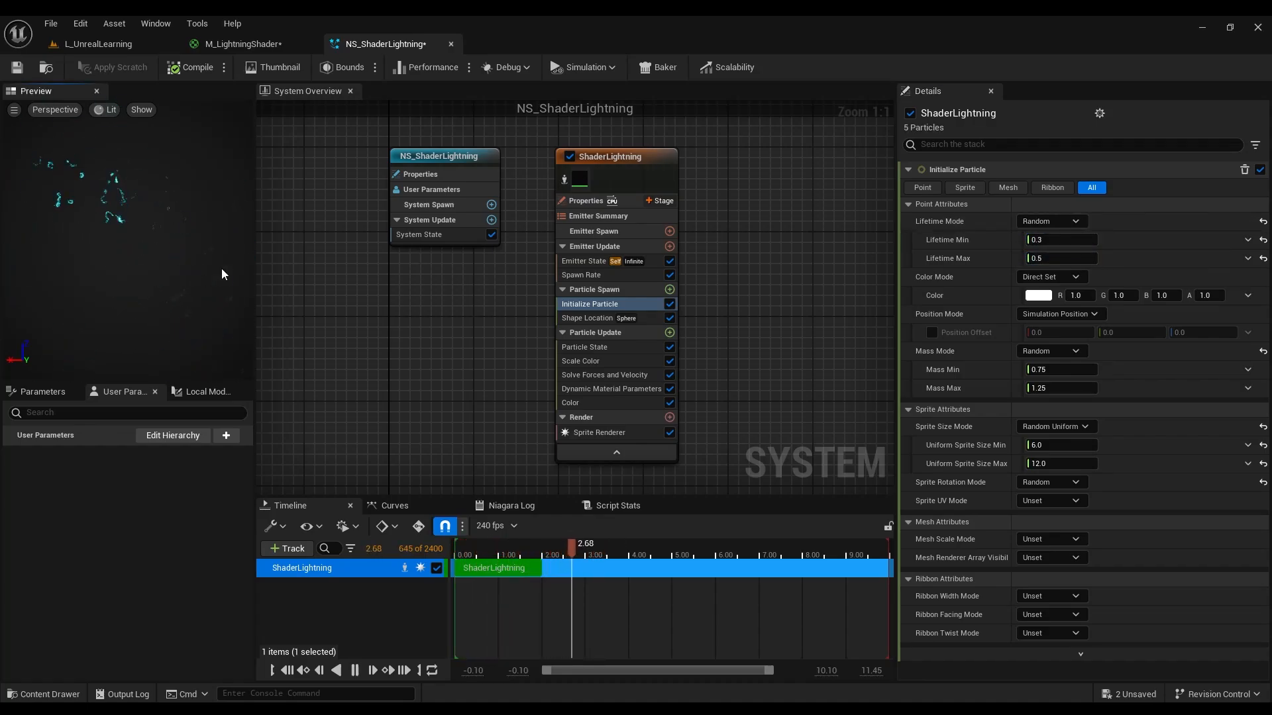
# Try a brightness value of 1000 on the cyan color stop at the start of the Color module's gradient.
pyautogui.click(611, 403)
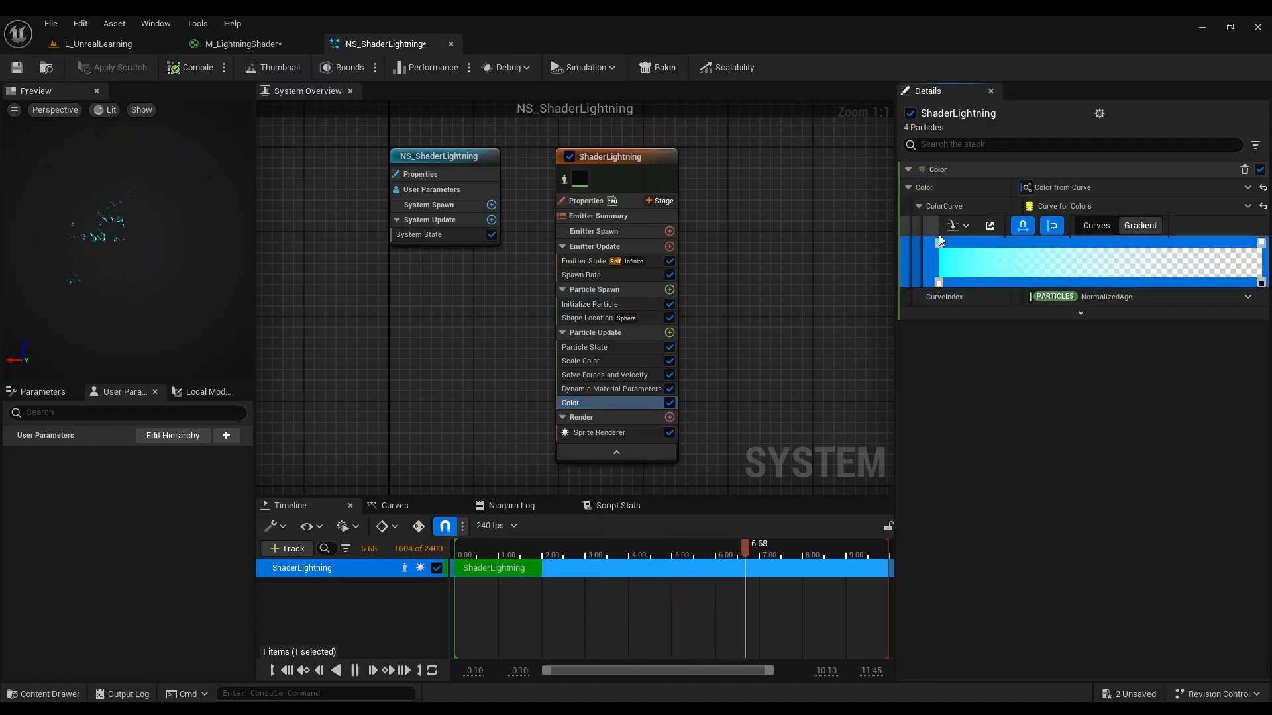
pyautogui.doubleClick(938, 241)
pyautogui.click(1128, 494)
pyautogui.write('5')
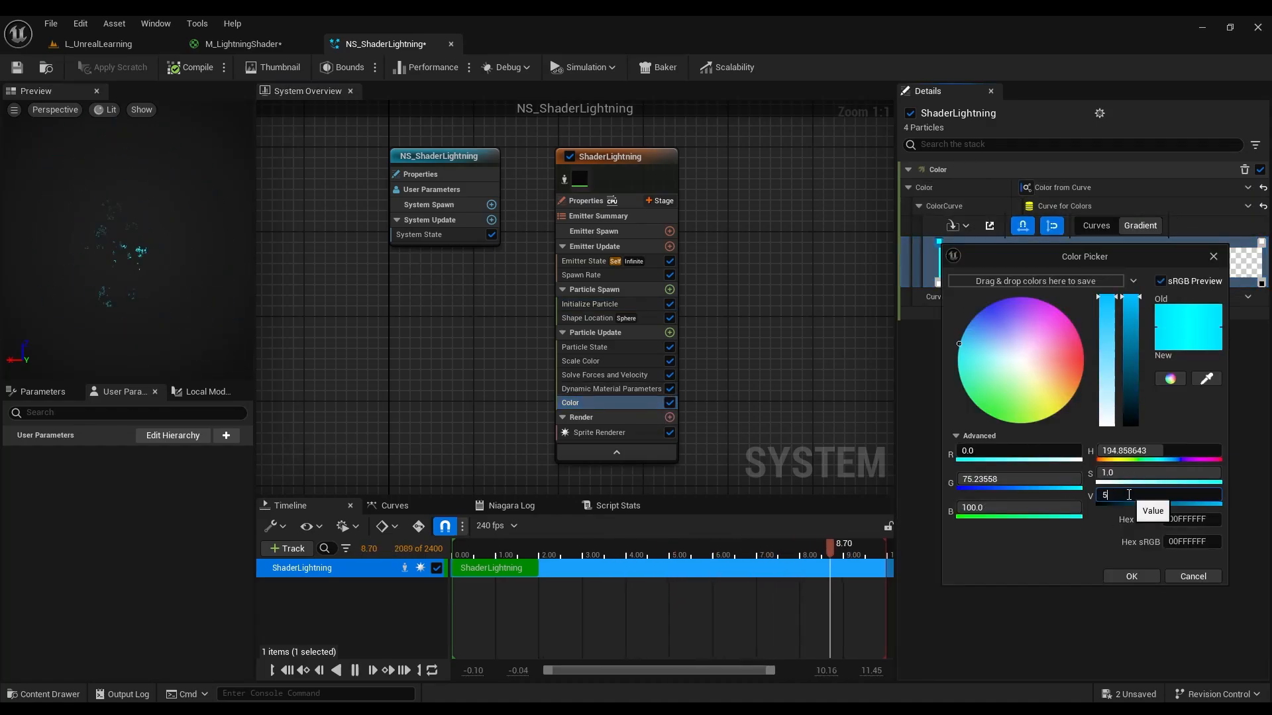
pyautogui.write('00')
pyautogui.press('Return')
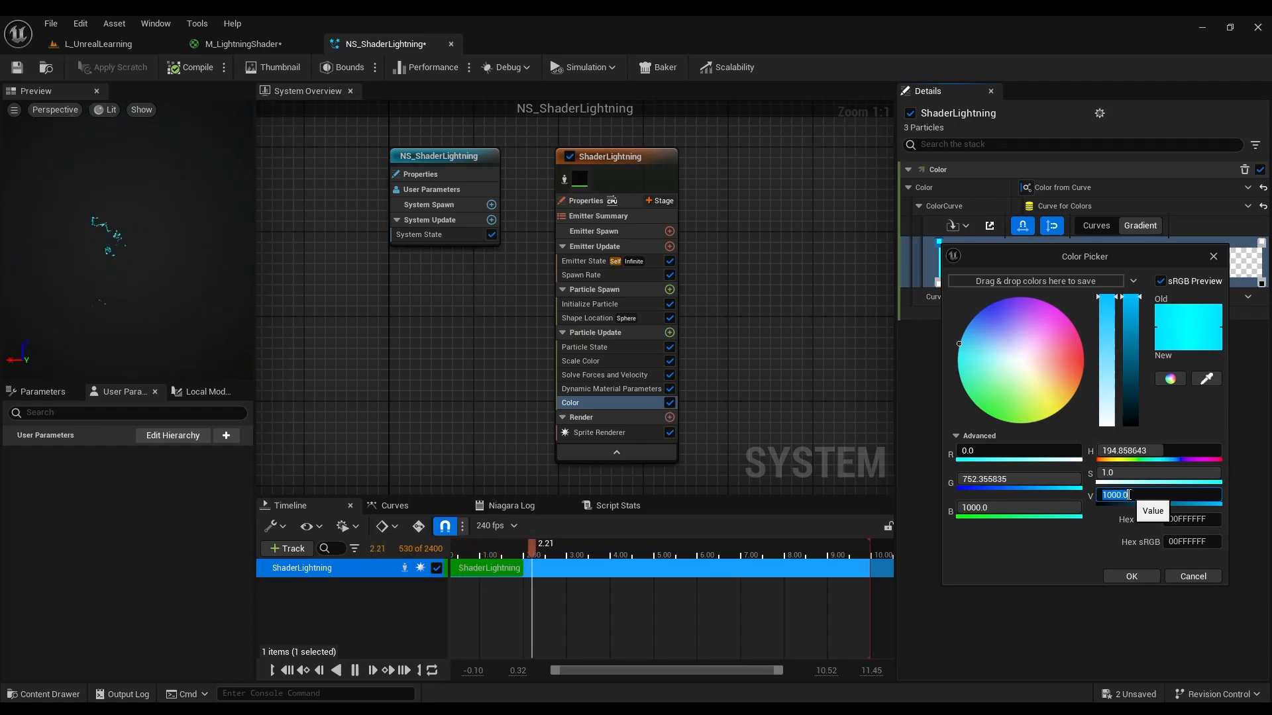
pyautogui.write('1')
pyautogui.press('Return')
pyautogui.click(1179, 583)
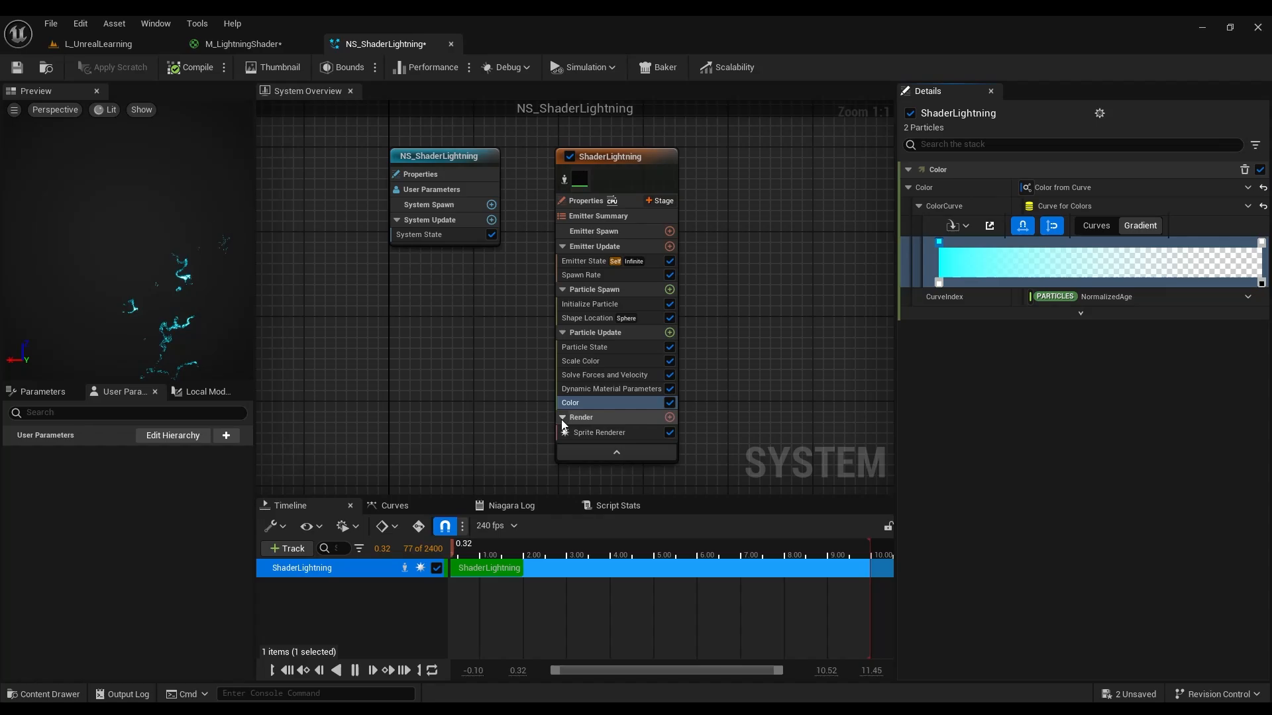
# Delete the Color module and set the Initialize Particle color to a fully saturated blue, hue about 229, with a value of 100.
pyautogui.press('Delete')
pyautogui.click(592, 304)
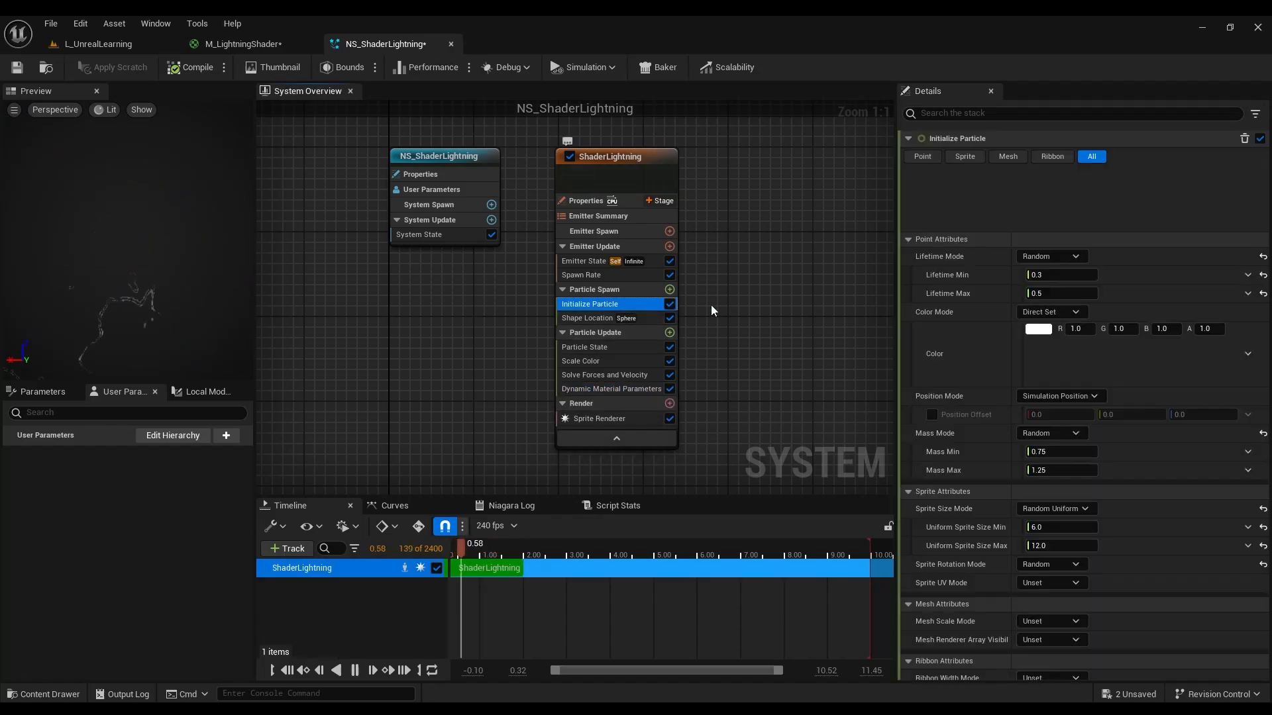
pyautogui.click(1038, 295)
pyautogui.moveTo(785, 383); pyautogui.dragTo(784, 365)
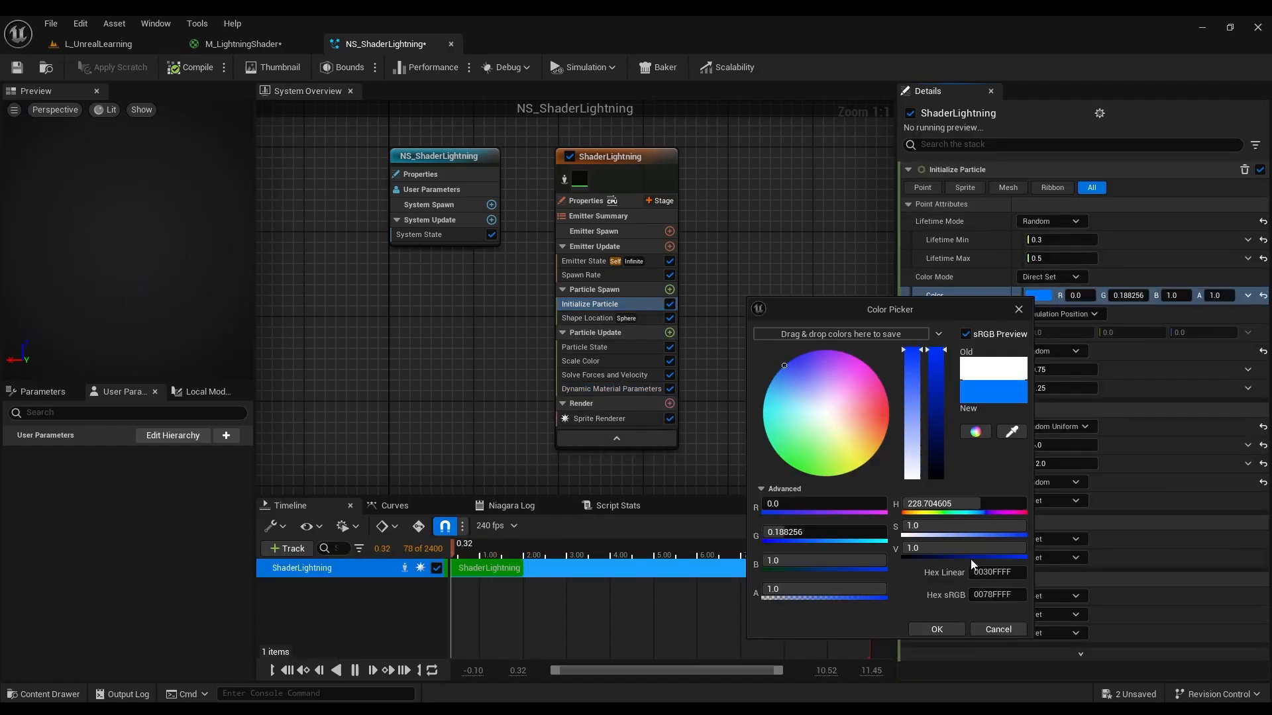
pyautogui.click(977, 542)
pyautogui.write('0')
pyautogui.press('Return')
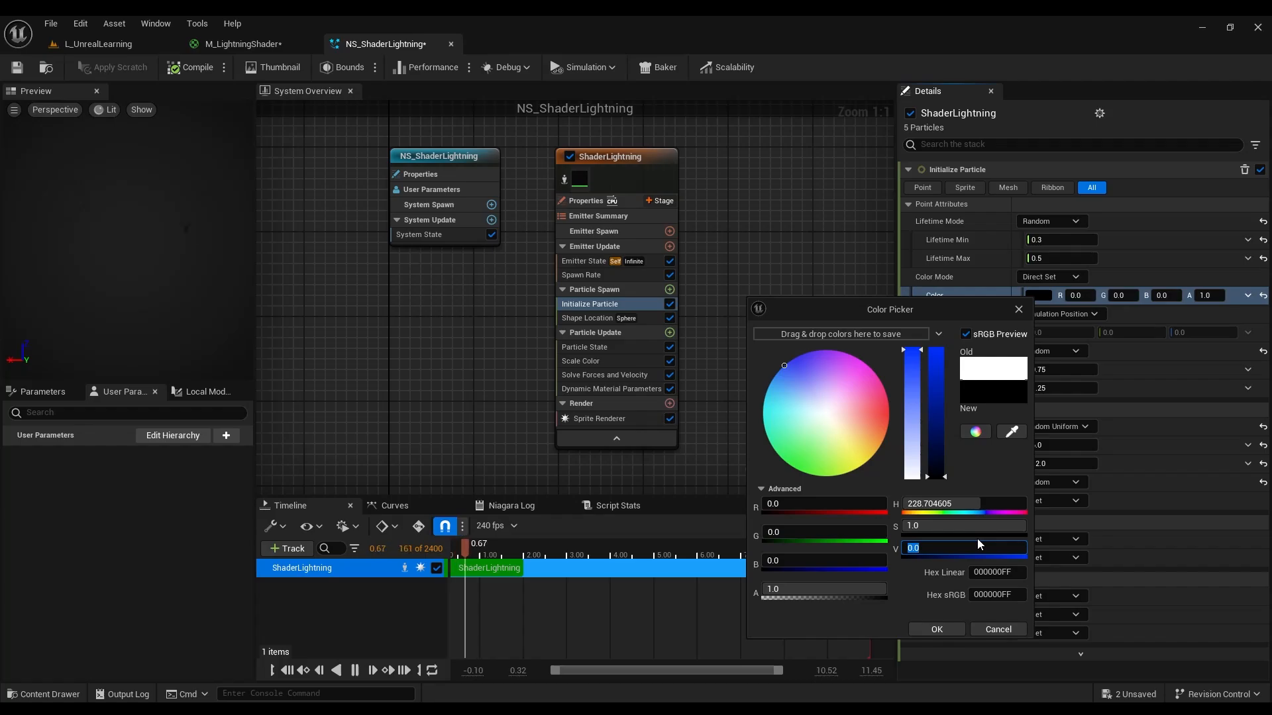
pyautogui.write('10')
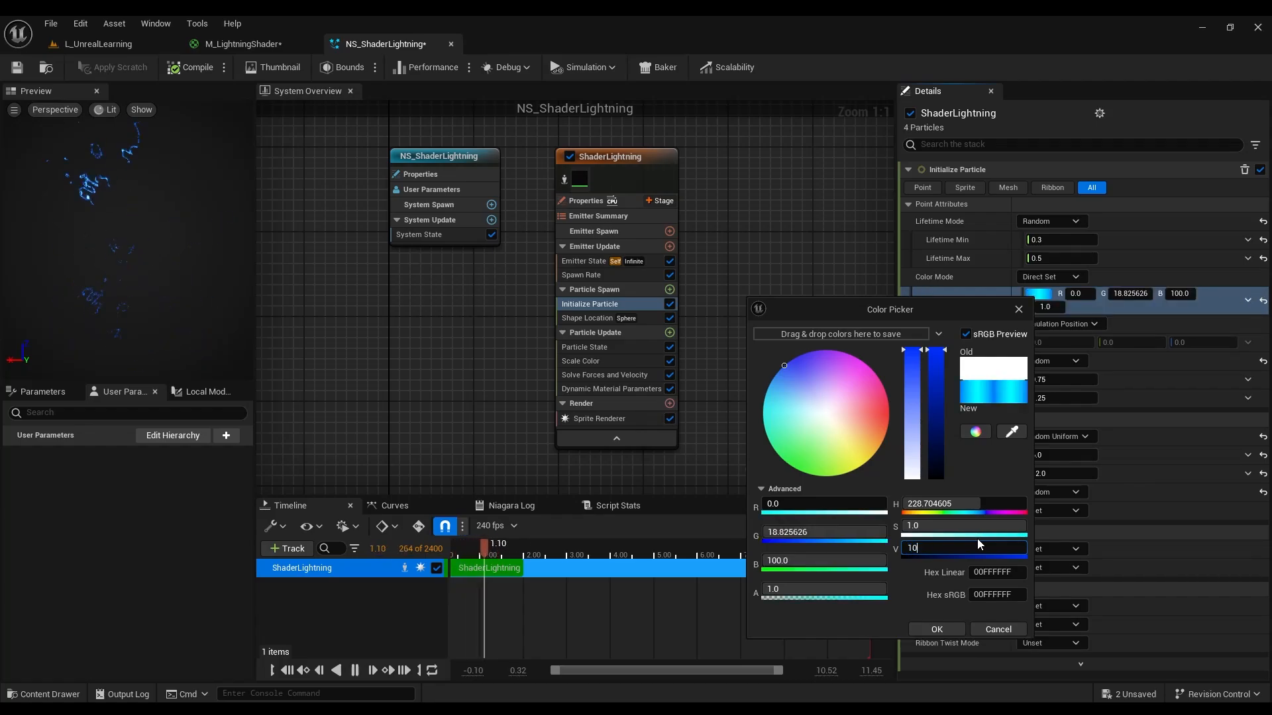
pyautogui.write('00')
pyautogui.press('Return')
pyautogui.write('100')
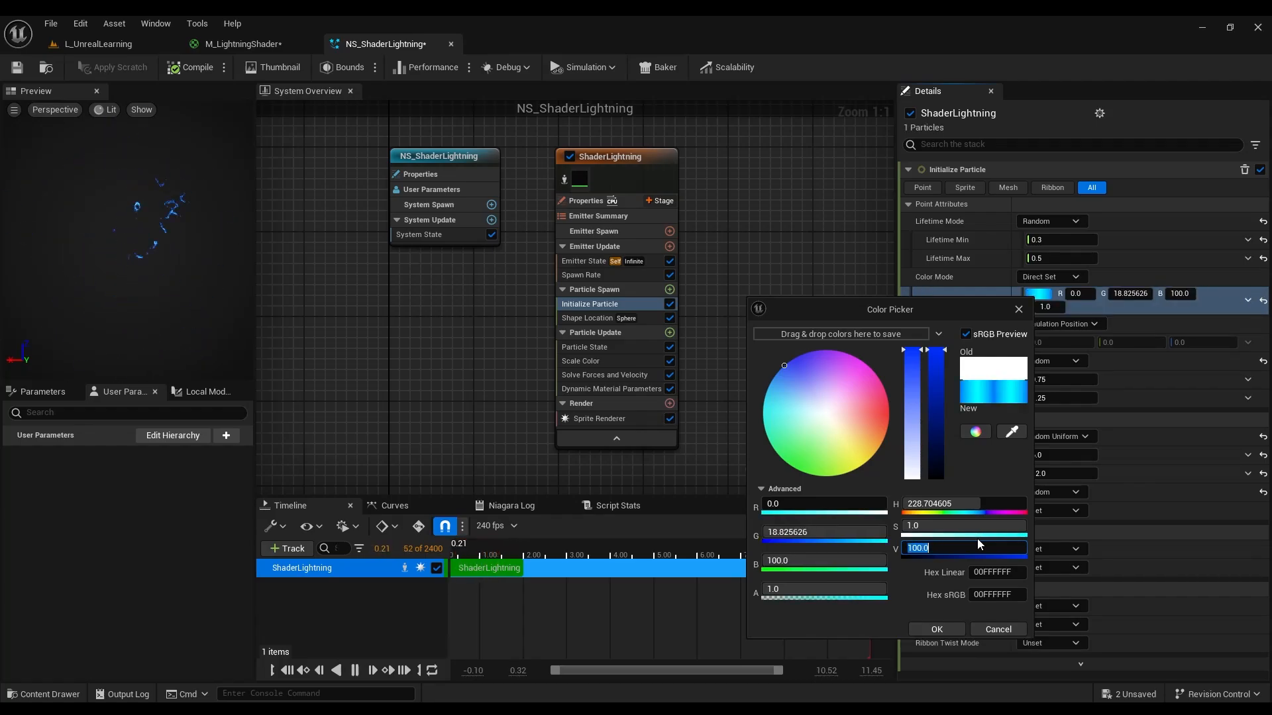
pyautogui.press('Return')
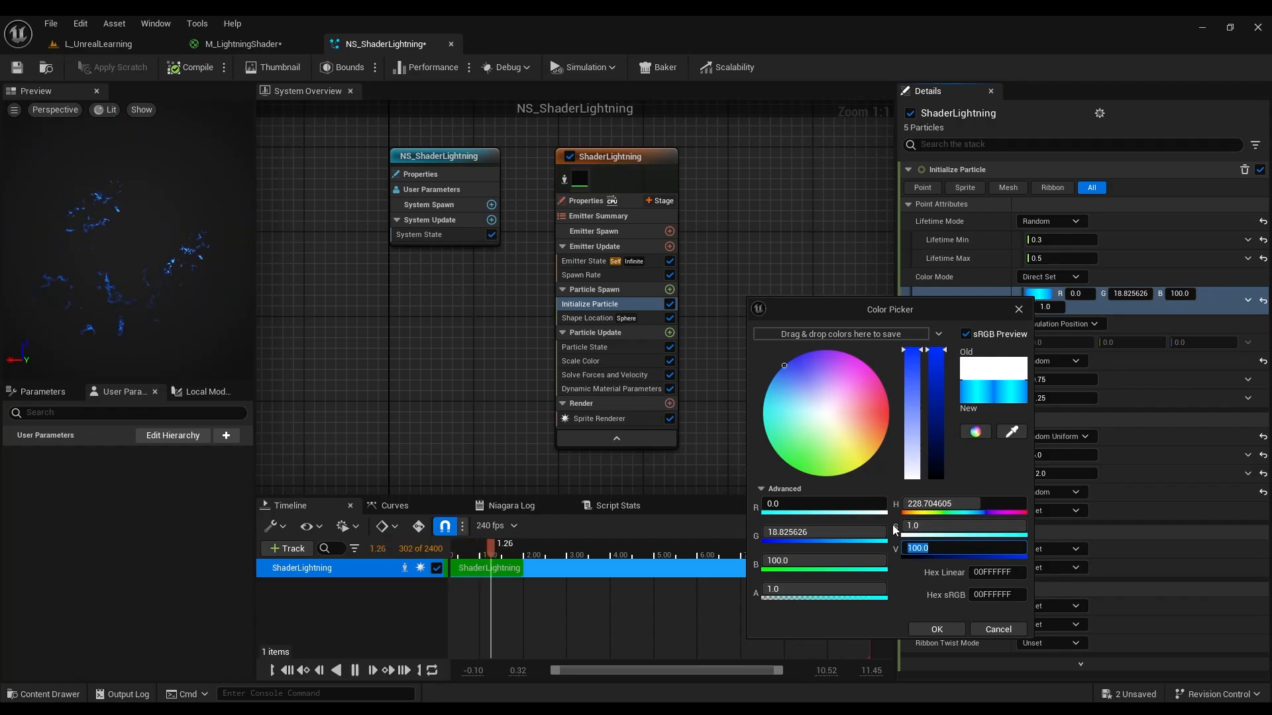
pyautogui.click(934, 629)
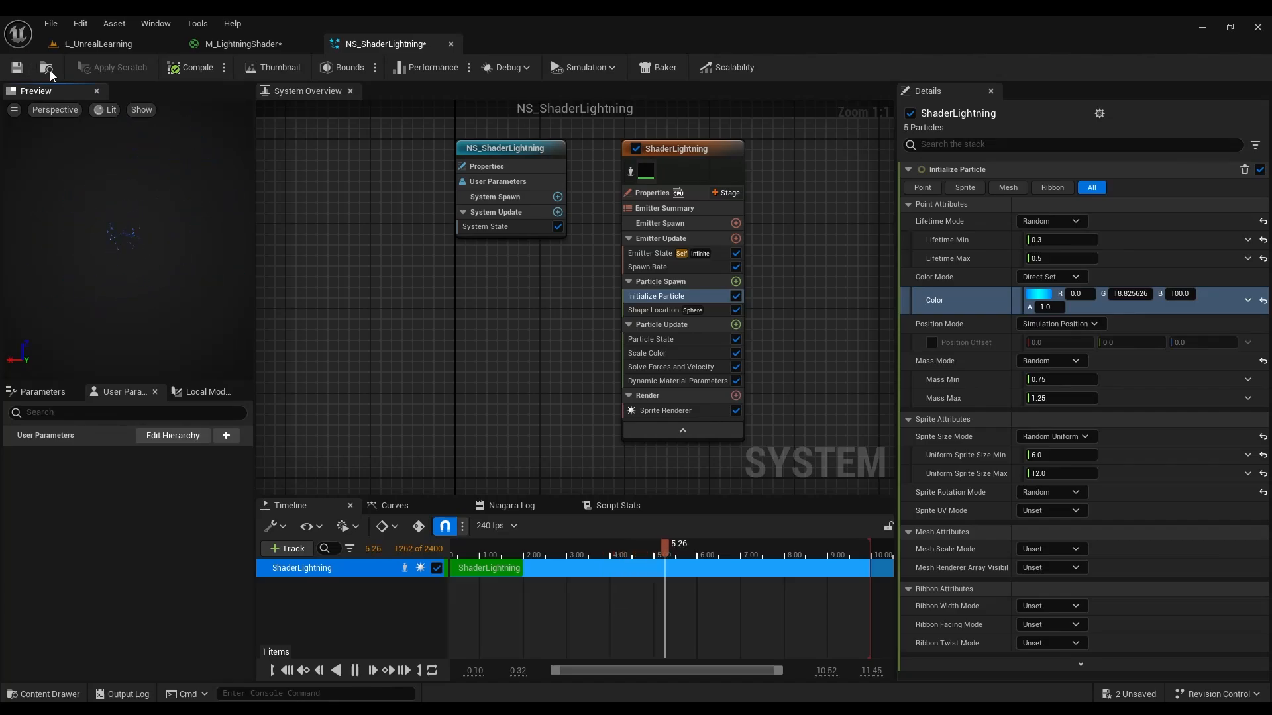
# Set the emitter's Spawn Rate to 20 and save the NS_ShaderLightning system.
pyautogui.click(689, 267)
pyautogui.click(1038, 188)
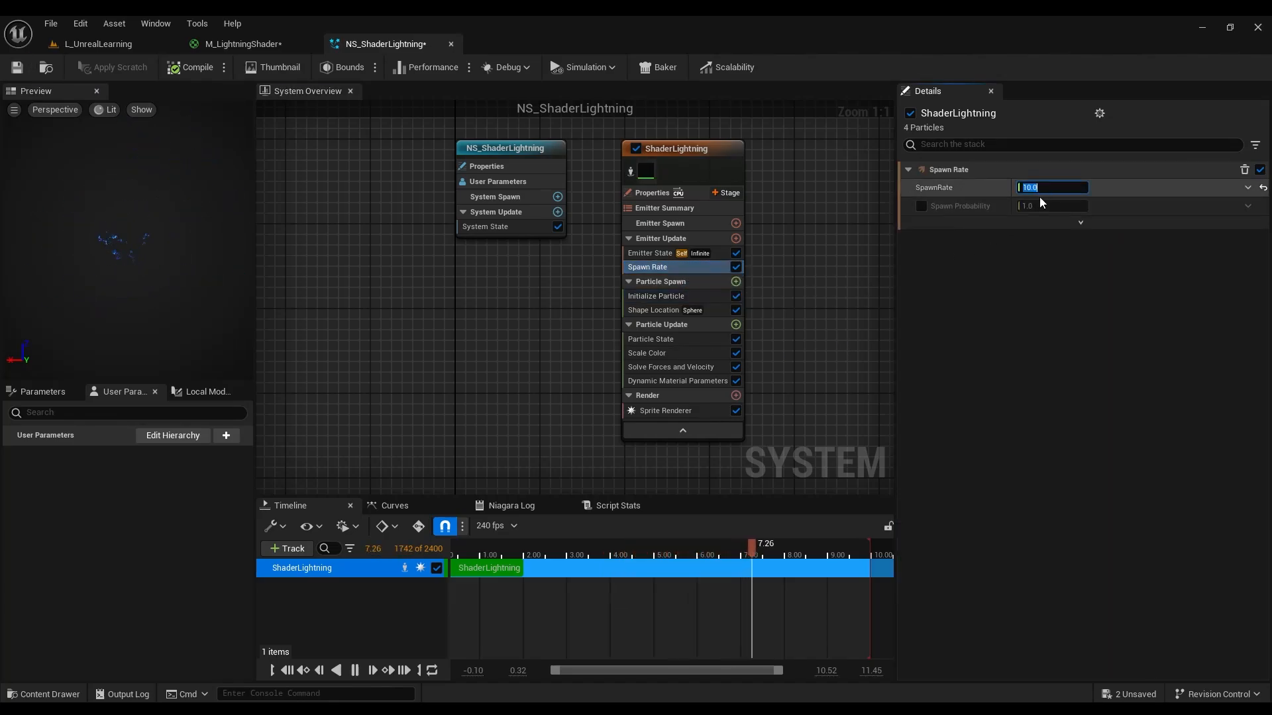
pyautogui.write('50')
pyautogui.press('Return')
pyautogui.write('20')
pyautogui.press('Return')
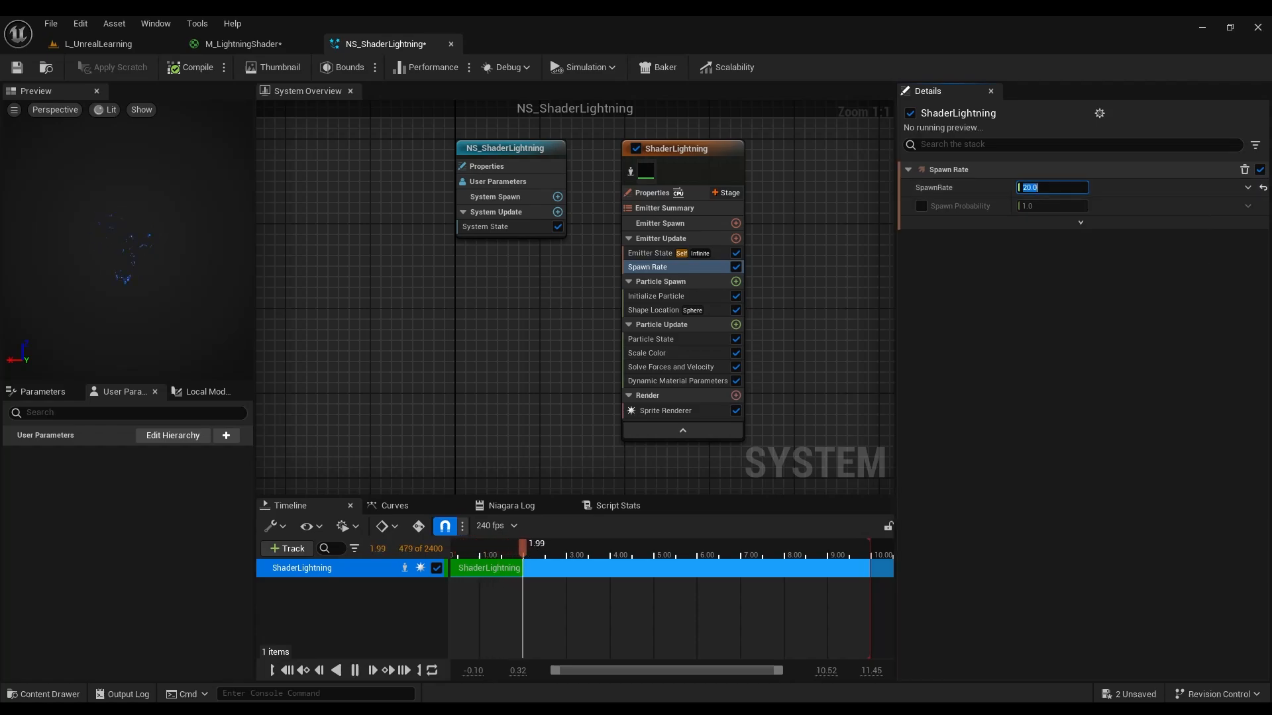
pyautogui.click(17, 68)
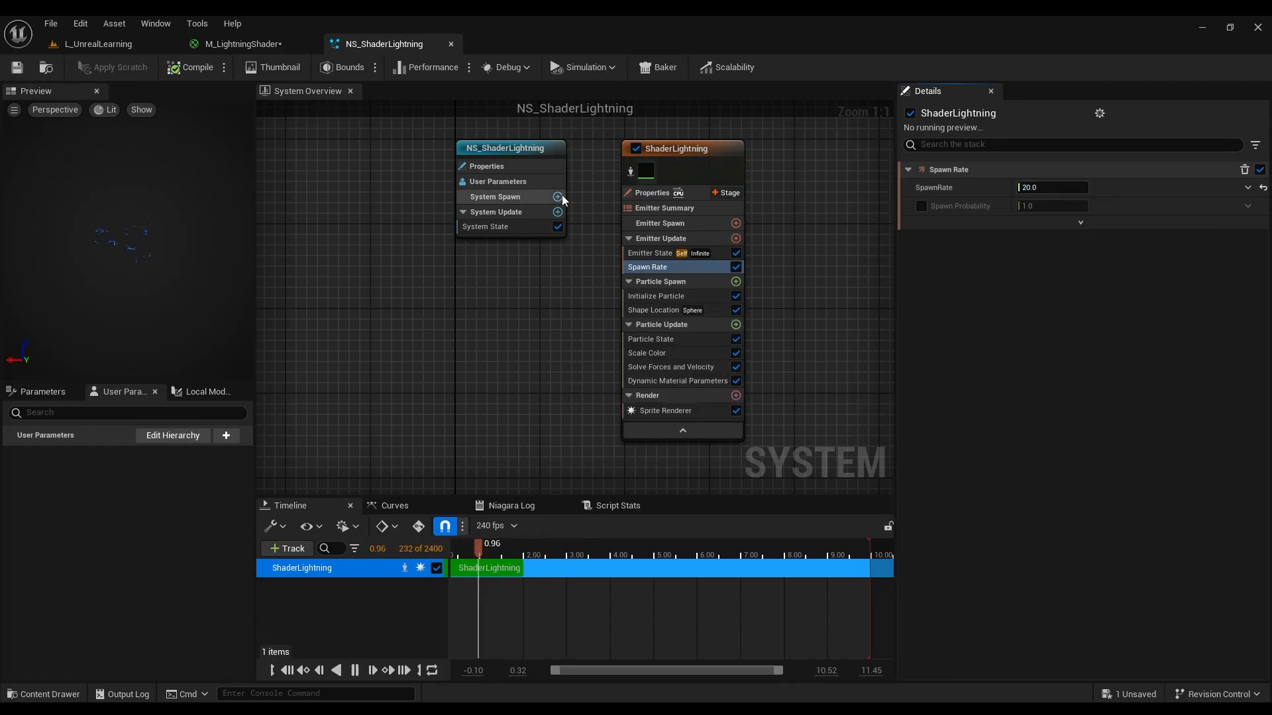
# Place the NS_ShaderLightning system in the L_UnrealLearning level, on the floor near the ribbon lightning.
pyautogui.click(652, 152)
pyautogui.click(132, 44)
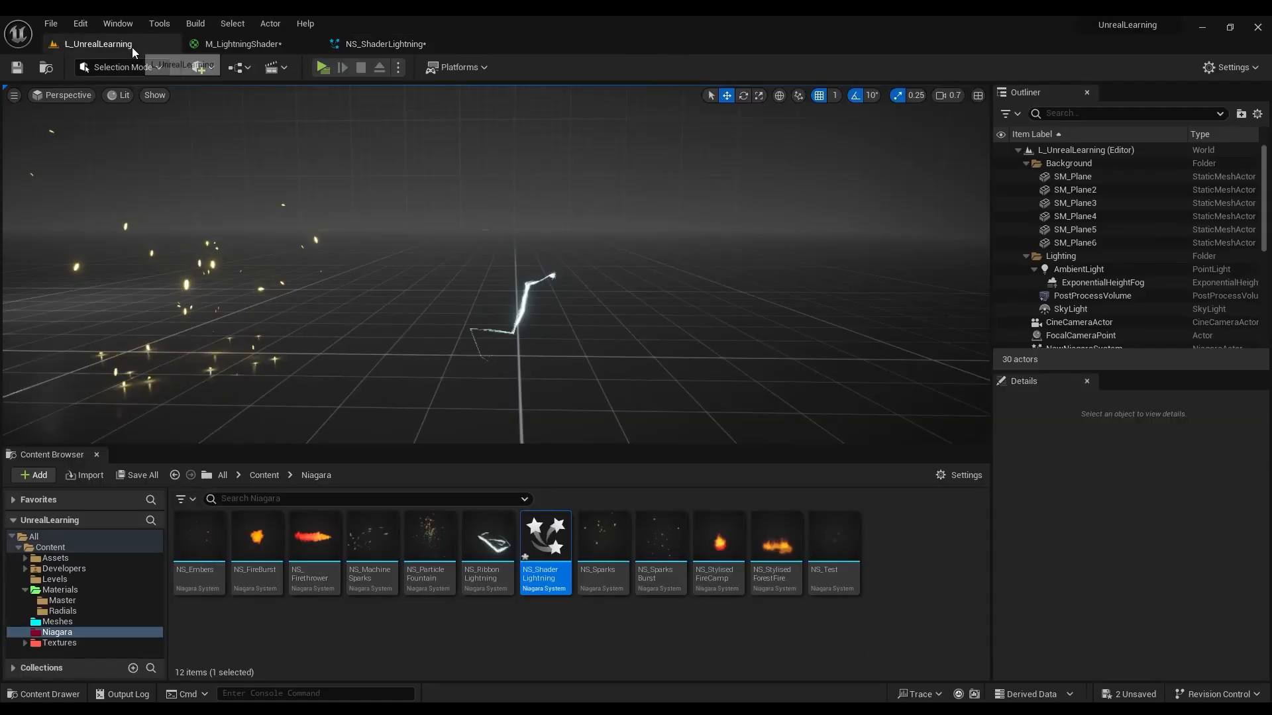
pyautogui.scroll(-1, 497, 265)
pyautogui.moveTo(497, 265); pyautogui.dragTo(617, 347, button='right')
pyautogui.moveTo(545, 556); pyautogui.dragTo(542, 284)
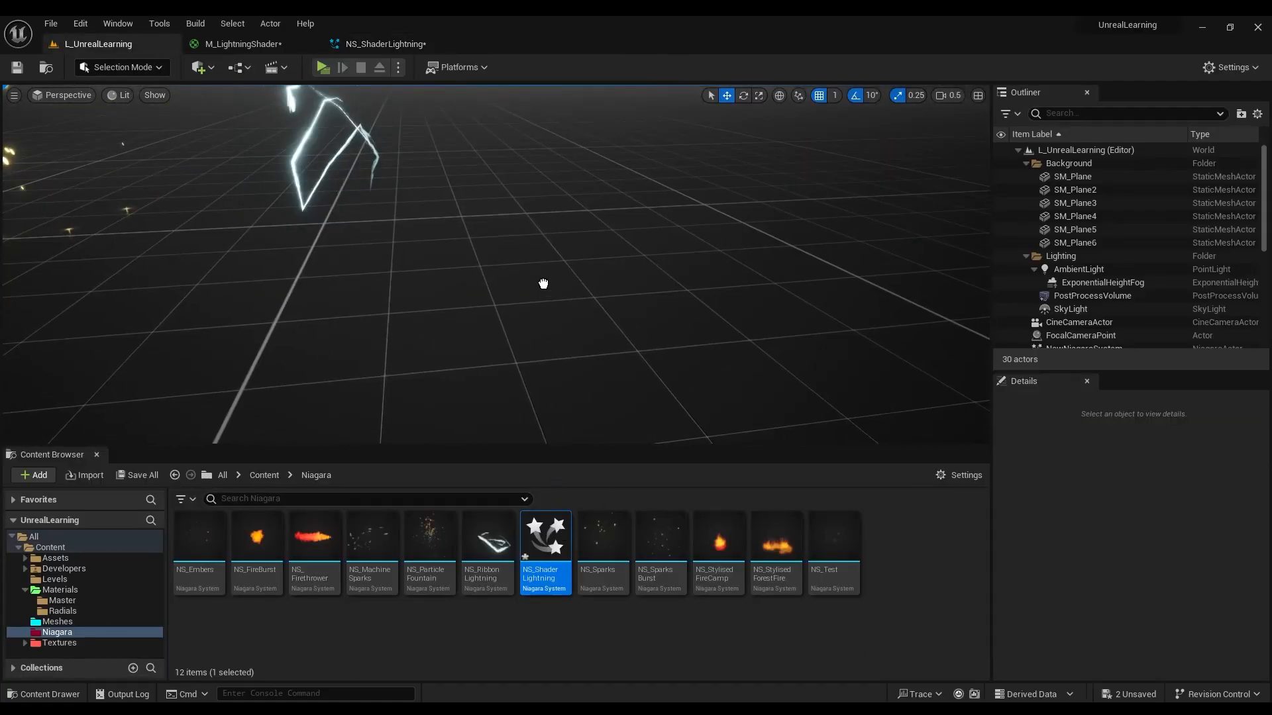
pyautogui.moveTo(550, 269); pyautogui.dragTo(513, 232, button='right')
# Copy the location of the NS_RibbonLightning actor and paste it onto the NS_ShaderLightning actor.
pyautogui.click(413, 214)
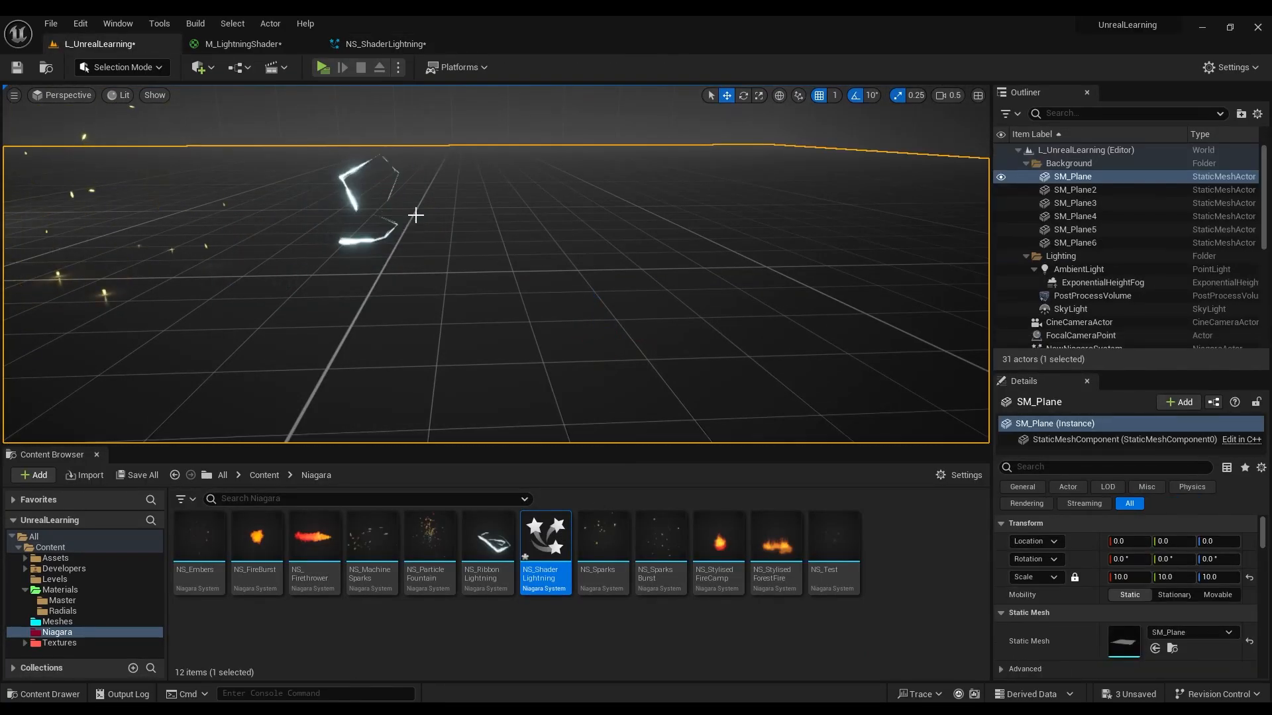
pyautogui.press('g')
pyautogui.click(381, 213)
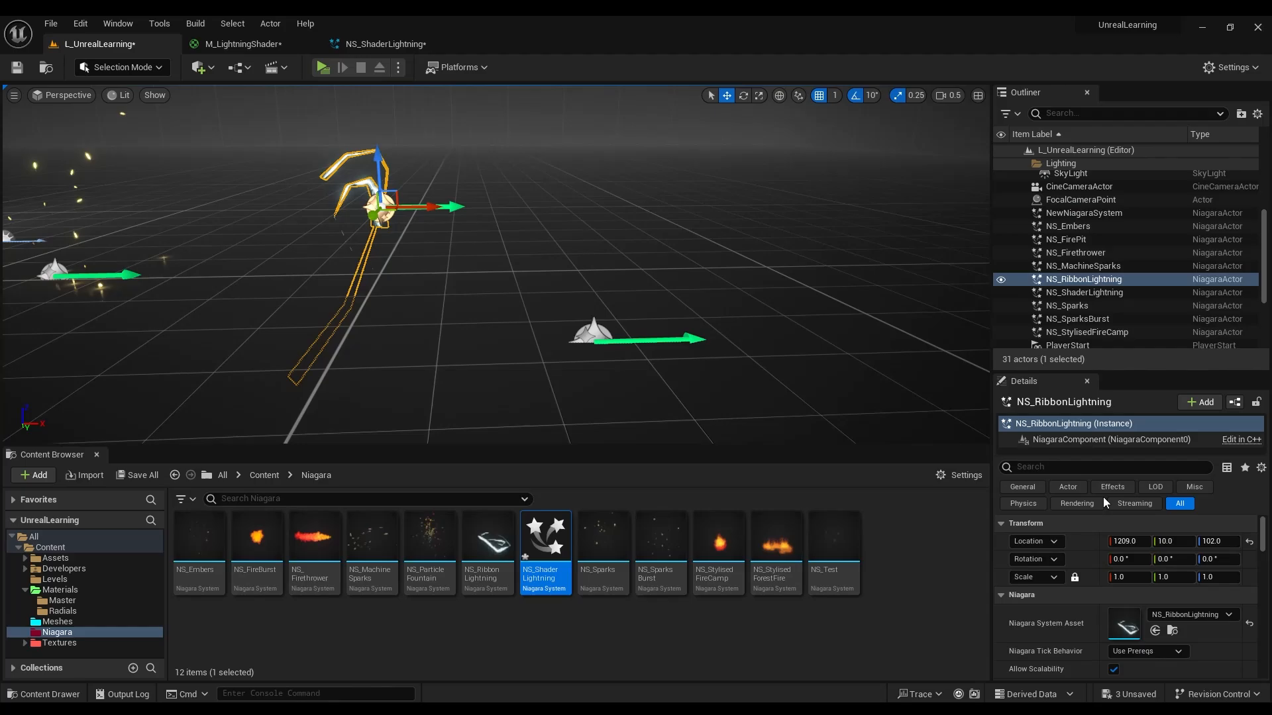
pyautogui.rightClick(1037, 542)
pyautogui.click(1062, 553)
pyautogui.click(593, 330)
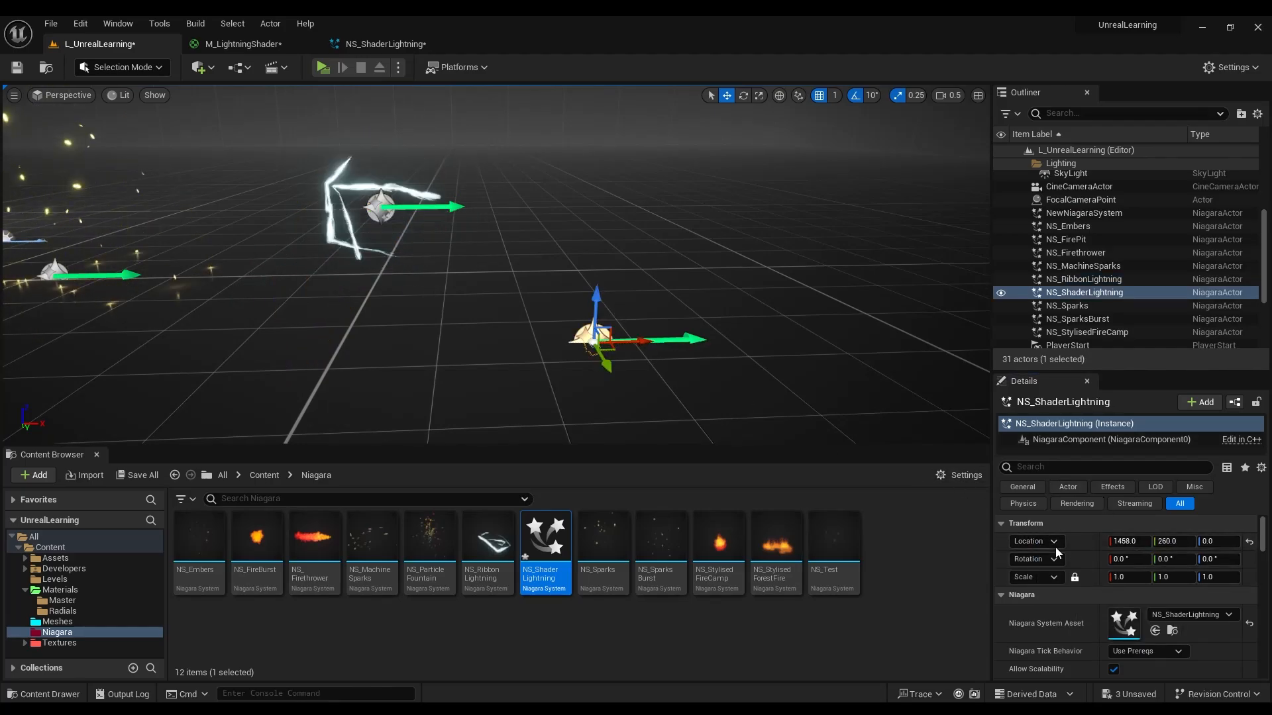
pyautogui.rightClick(1052, 545)
pyautogui.click(1090, 562)
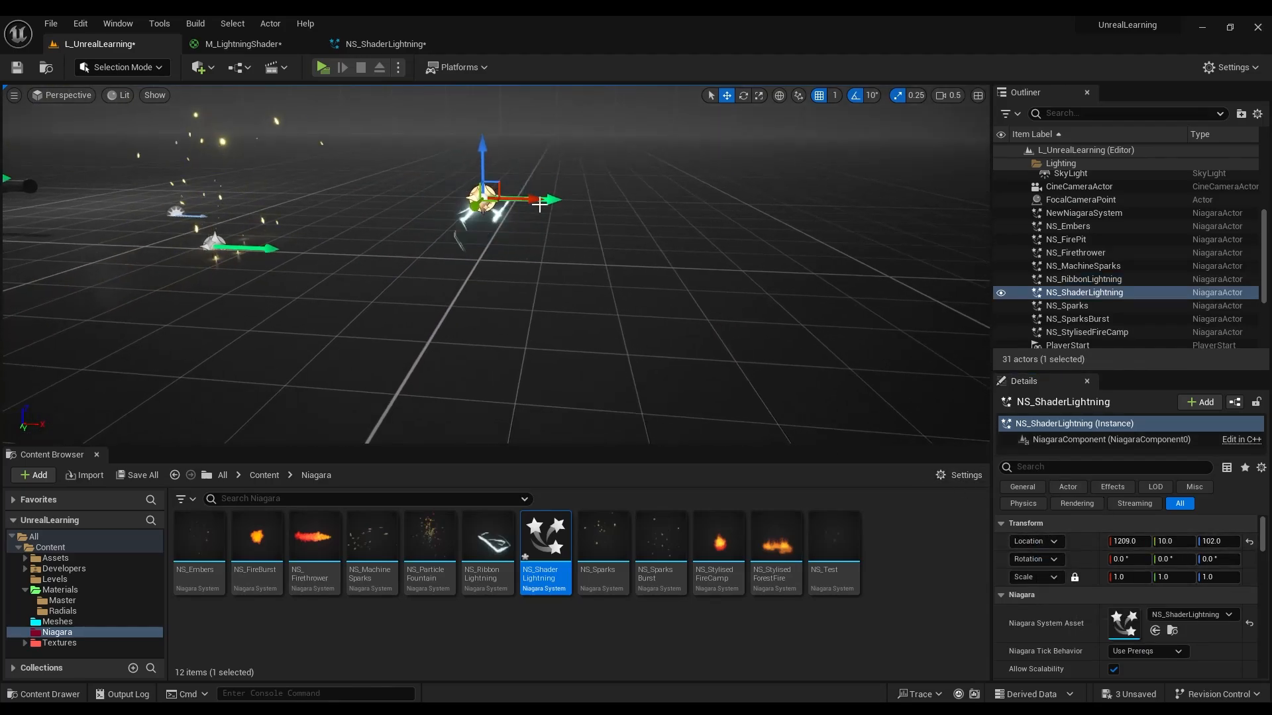
# Move the NS_ShaderLightning actor along X, away from the ribbon lightning, to about 1548.
pyautogui.moveTo(681, 227); pyautogui.dragTo(770, 224)
pyautogui.press('g')
pyautogui.moveTo(817, 221); pyautogui.dragTo(854, 188, button='right')
# In NS_ShaderLightning's Initialize Particle module, set the uniform sprite size to a minimum of 50 and a maximum of 100.
pyautogui.click(371, 42)
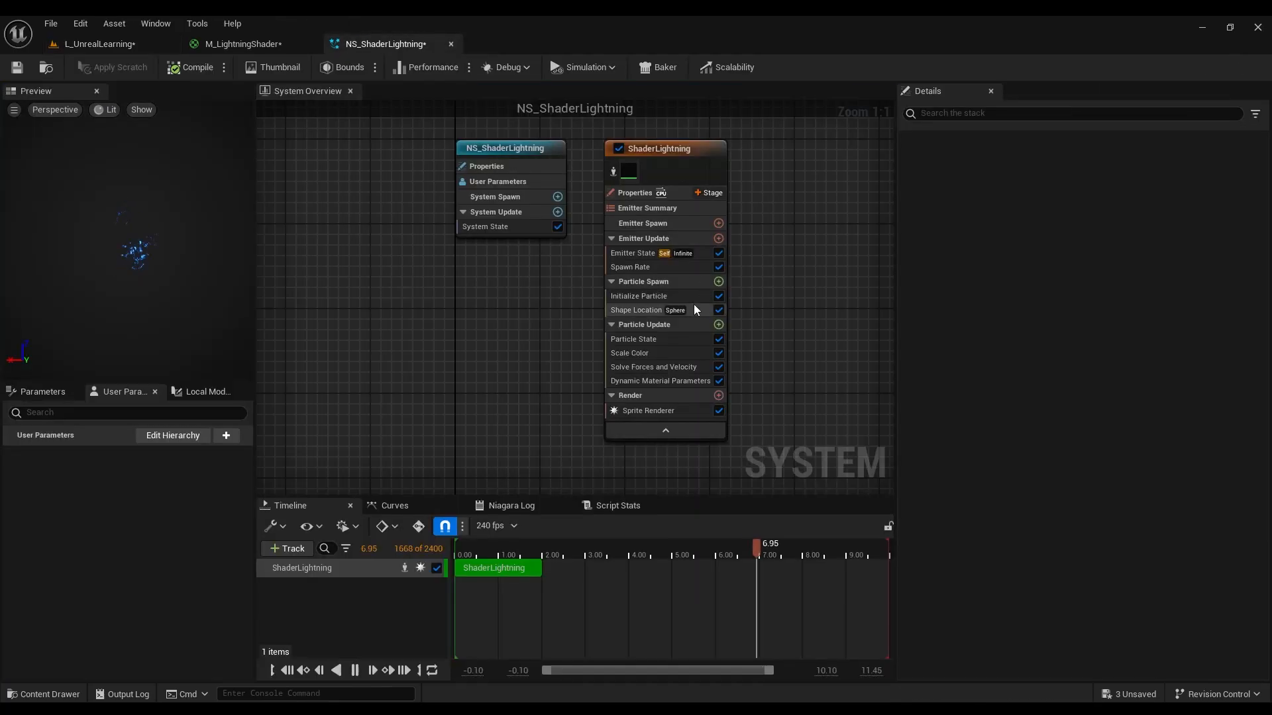
pyautogui.moveTo(788, 300); pyautogui.dragTo(760, 302, button='right')
pyautogui.write('50')
pyautogui.press('Tab')
pyautogui.write('1')
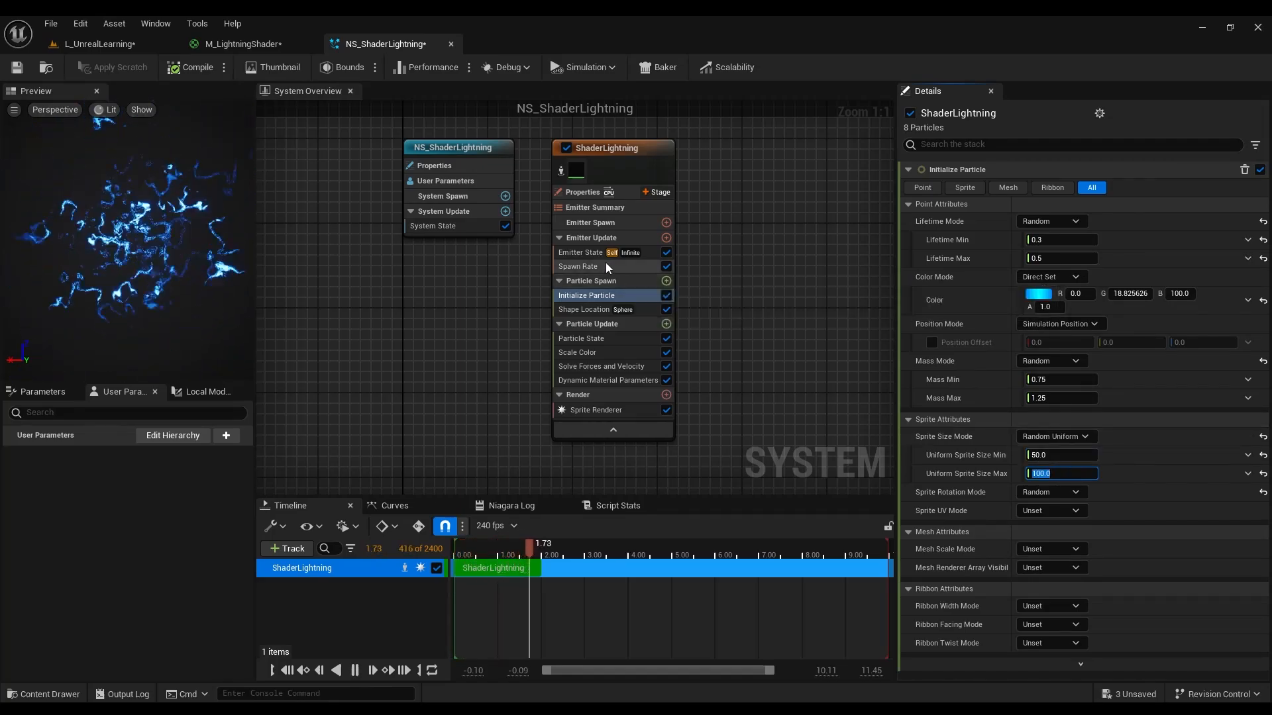
# Review the emitter properties and the lightning effect in the level, and reopen the Initialize Particle settings.
pyautogui.click(590, 251)
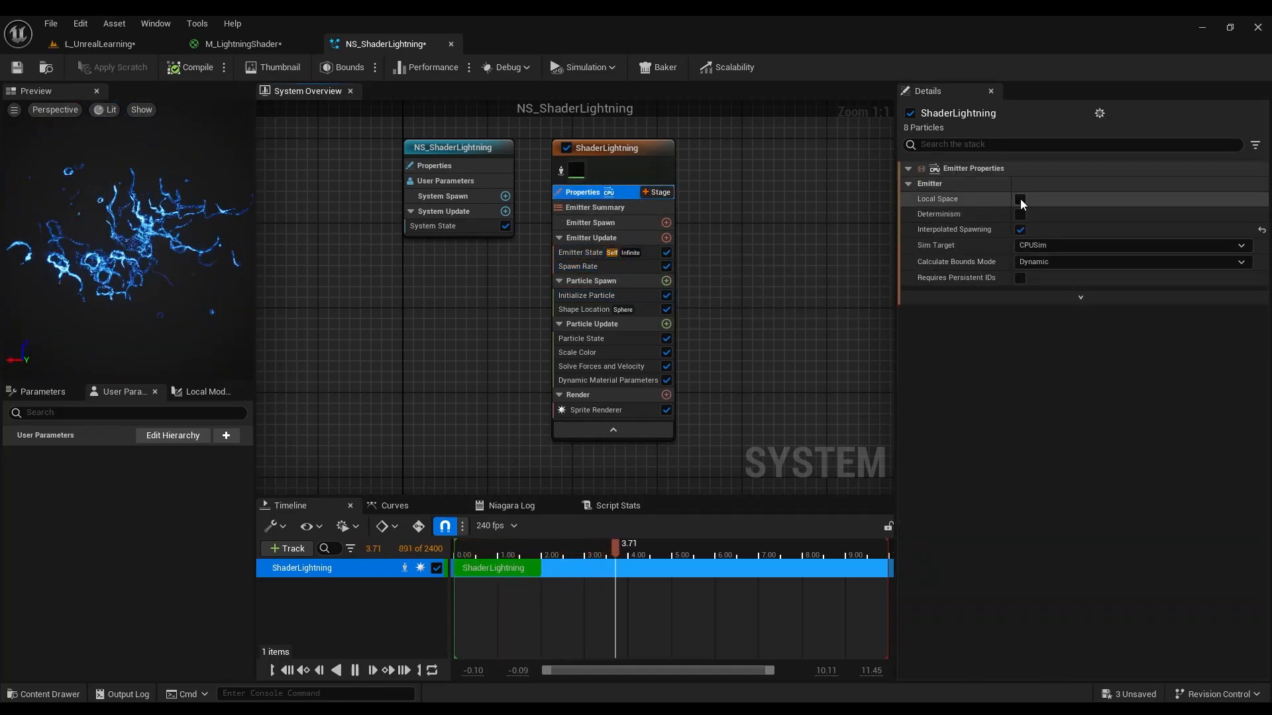
pyautogui.click(105, 47)
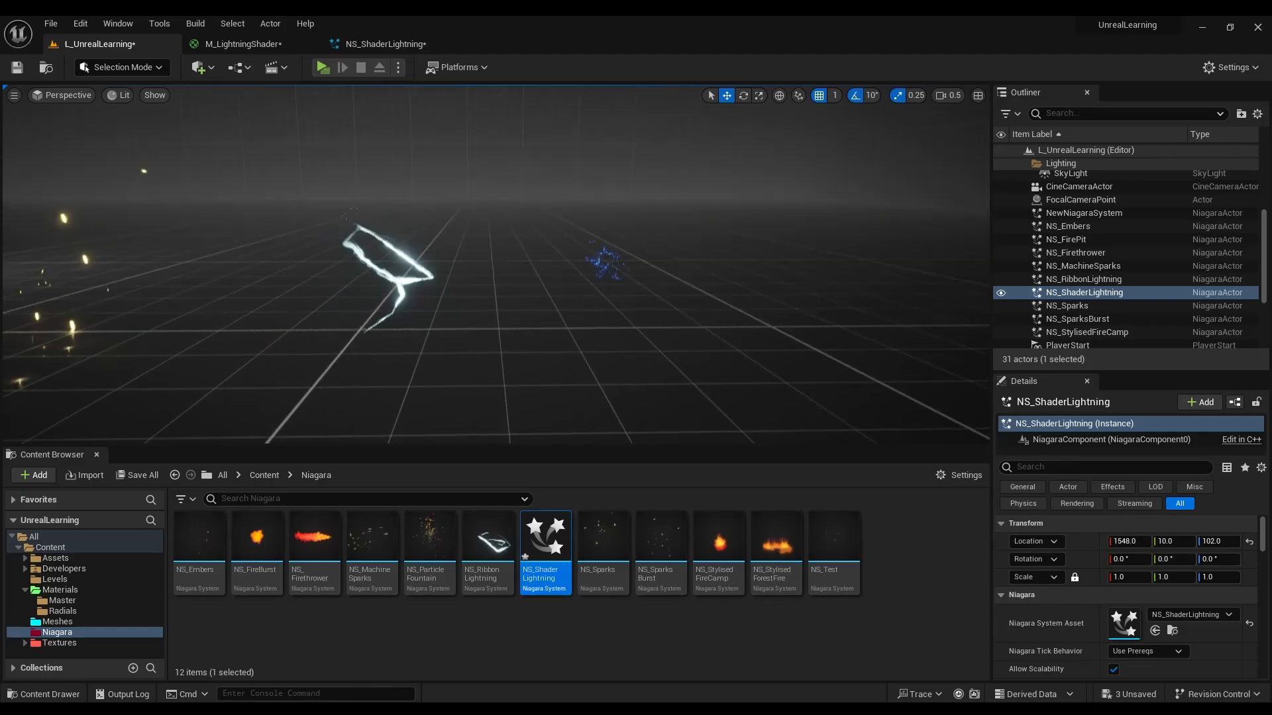
pyautogui.click(361, 47)
pyautogui.click(586, 296)
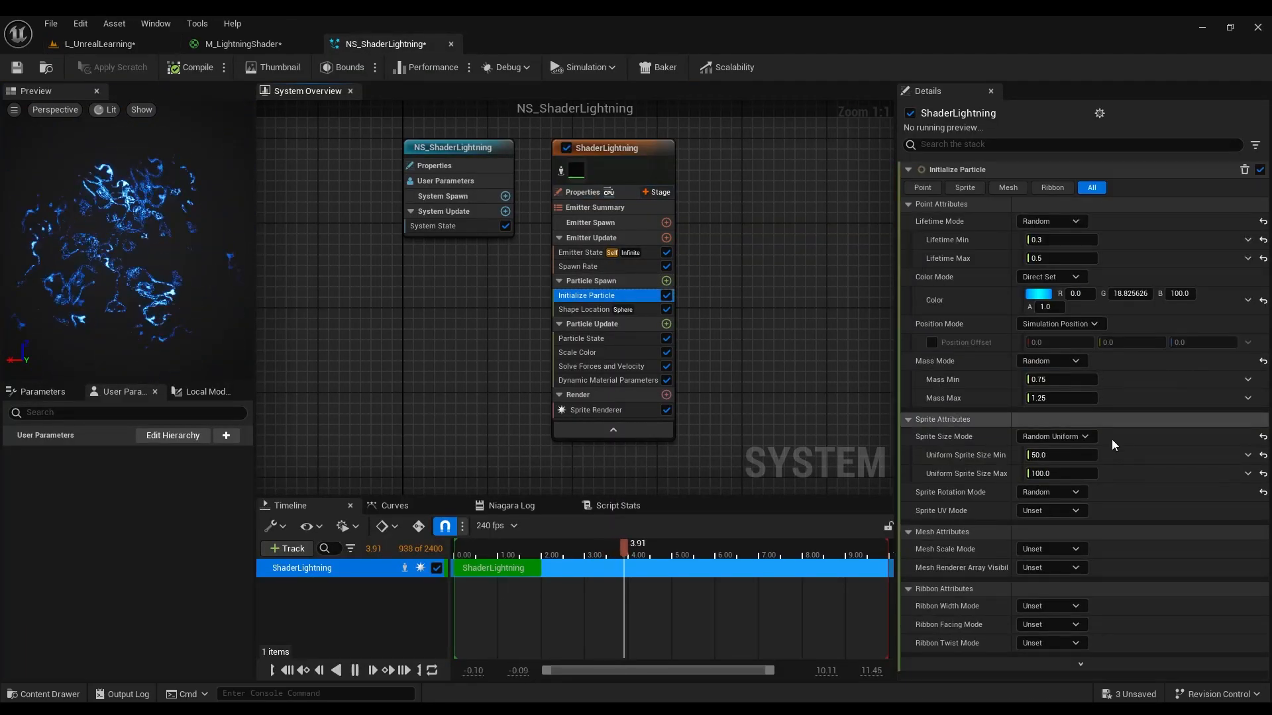
# Set the uniform sprite size in Initialize Particle to a minimum of 100 and a maximum of 150, and check the effect in the level.
pyautogui.click(1074, 455)
pyautogui.write('100')
pyautogui.press('Tab')
pyautogui.write('150')
pyautogui.press('Return')
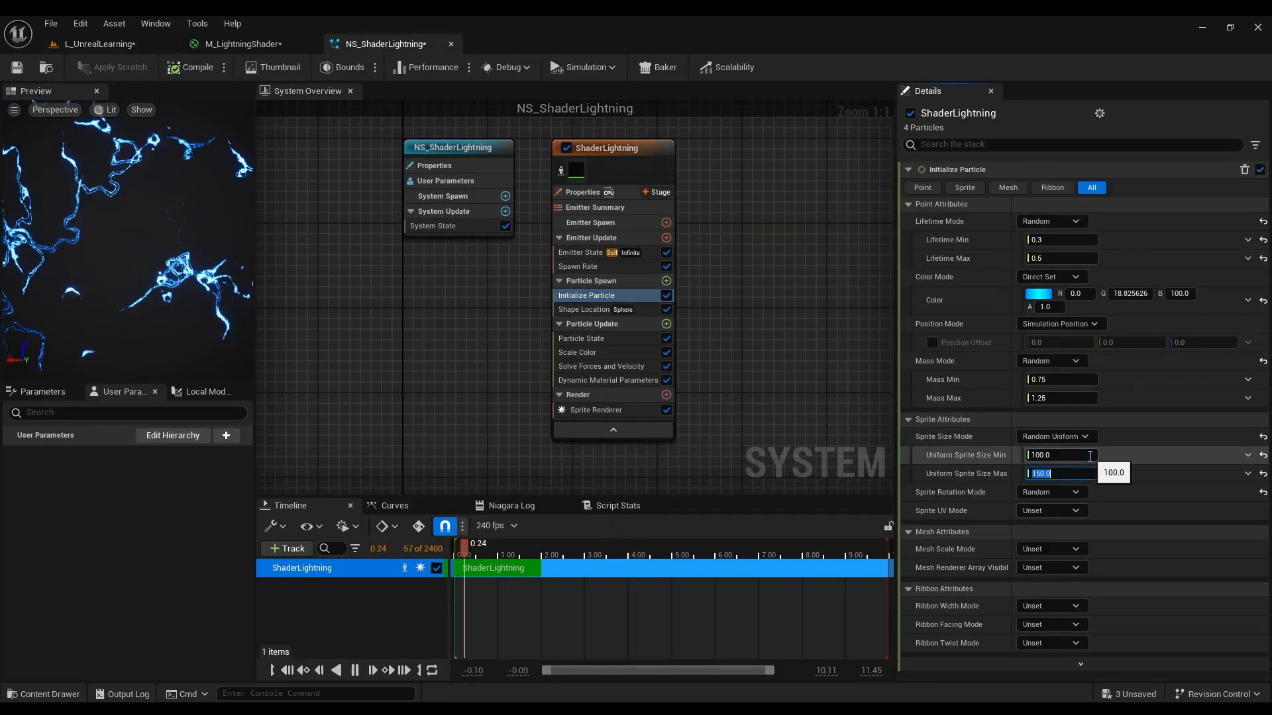
pyautogui.click(144, 46)
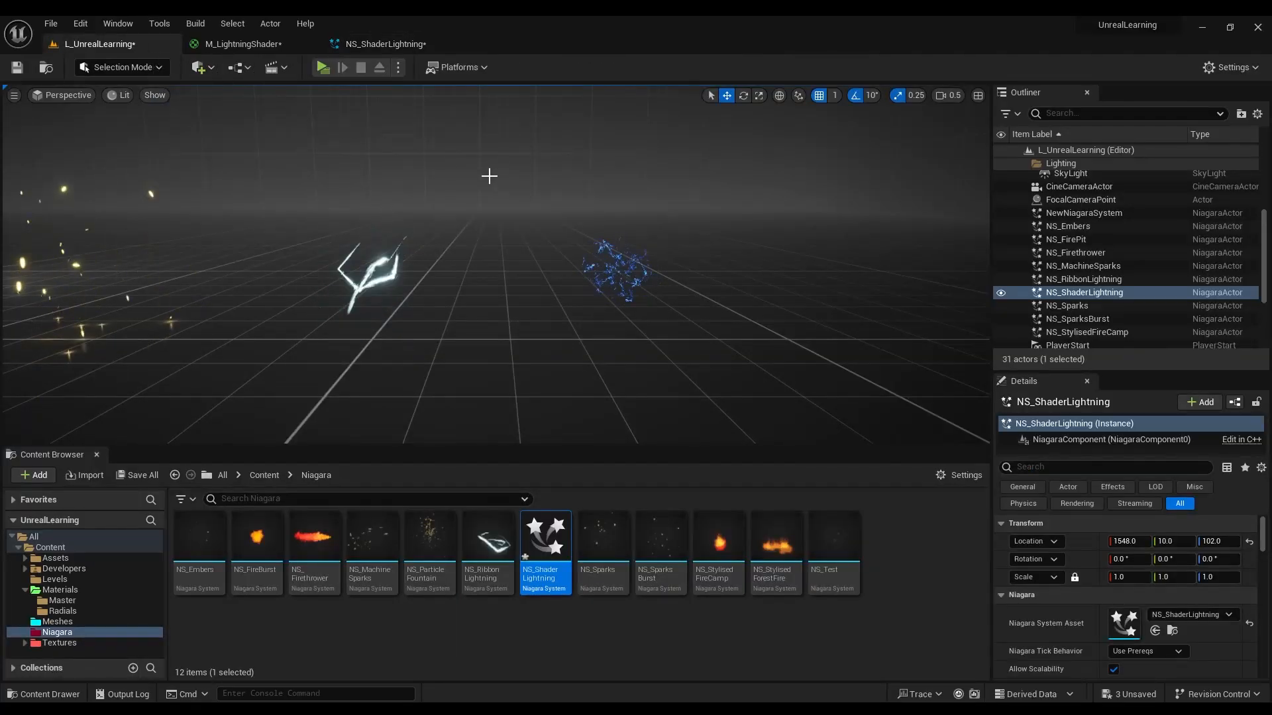
pyautogui.click(381, 44)
pyautogui.click(578, 266)
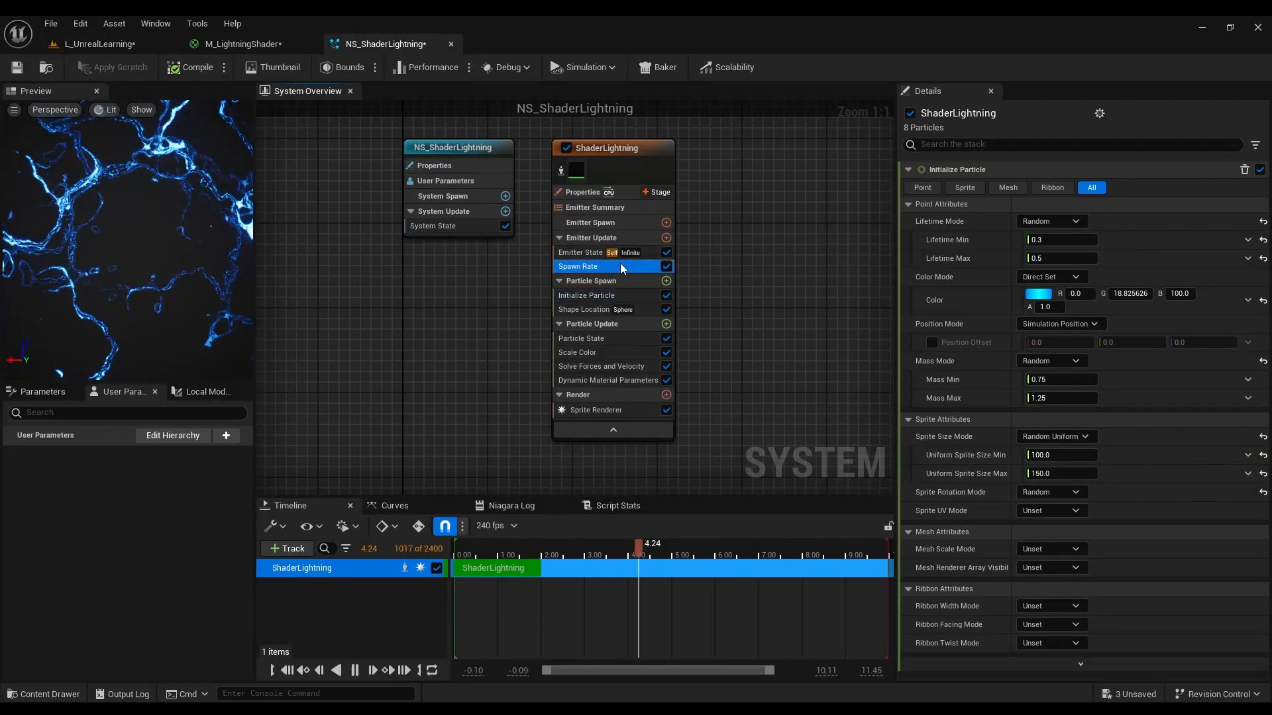
pyautogui.click(56, 45)
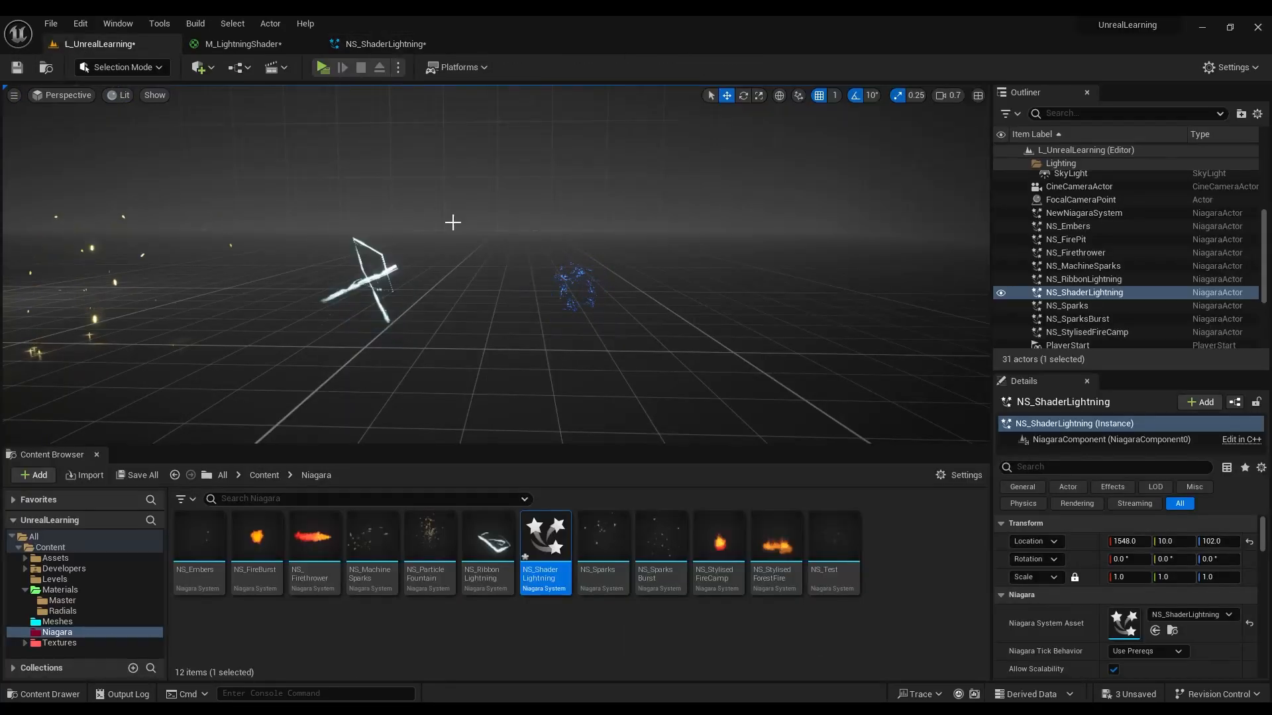
# Set the Shape Location sphere radius in NS_ShaderLightning to 25 and check the lightning's spread in the level.
pyautogui.click(370, 44)
pyautogui.click(583, 309)
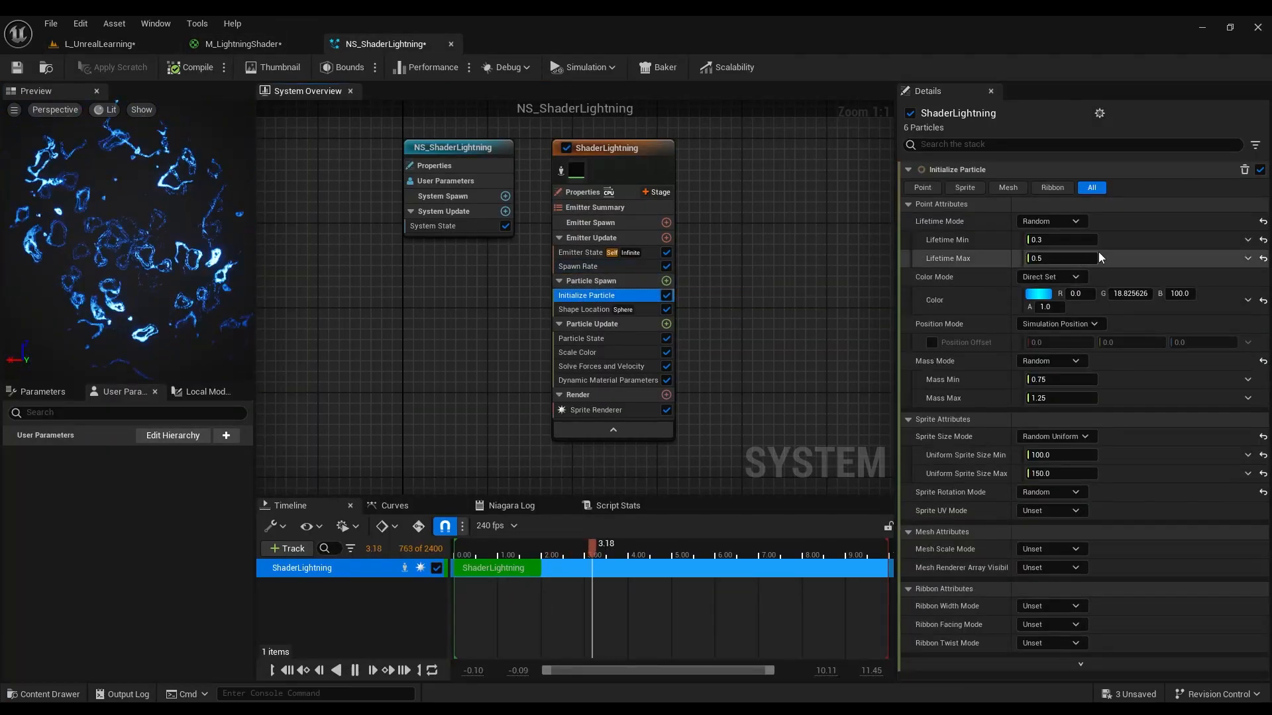
pyautogui.click(1033, 241)
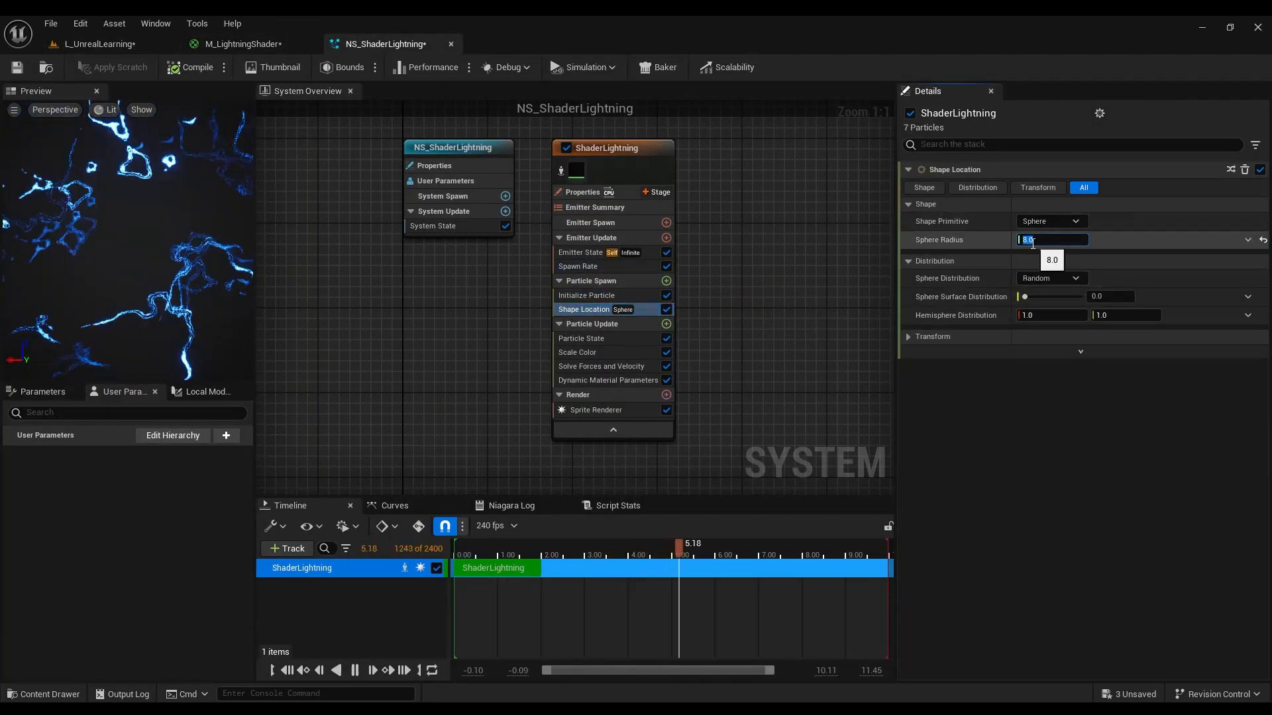
pyautogui.write('25')
pyautogui.press('Return')
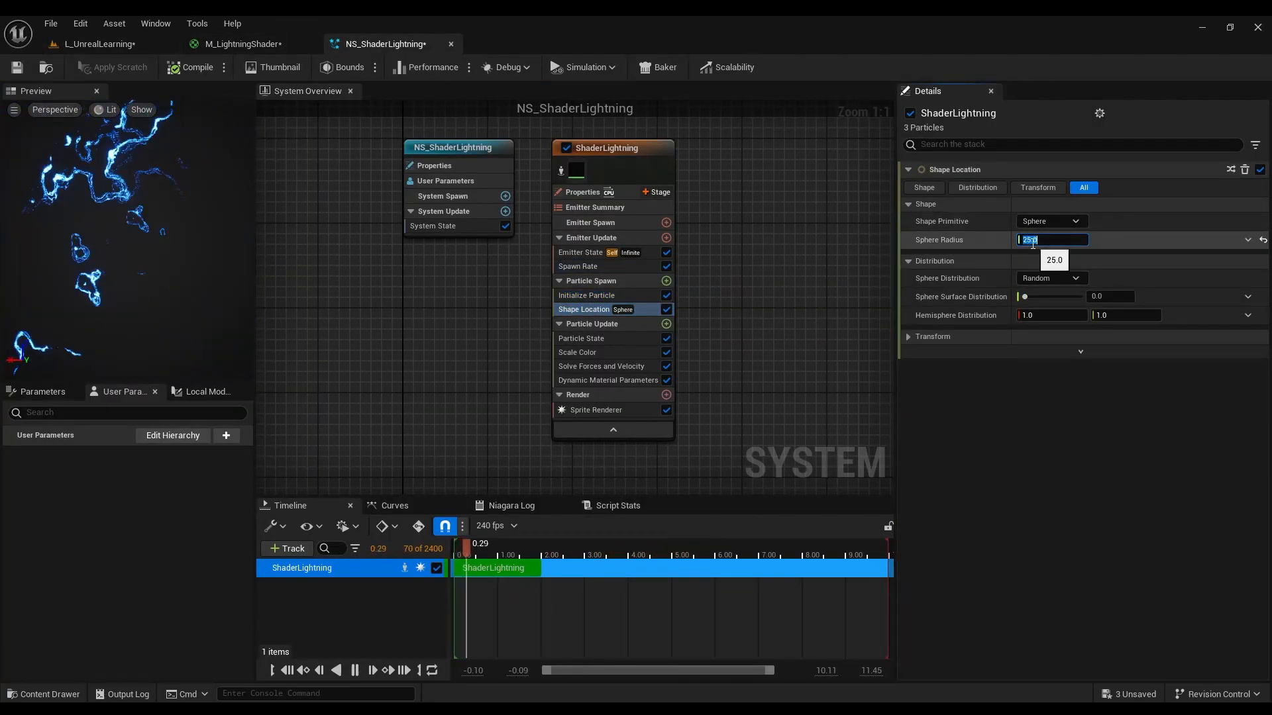
pyautogui.click(139, 45)
pyautogui.moveTo(369, 123)
pyautogui.mouseDown(button='right')
pyautogui.moveTo(470, 156)
pyautogui.moveTo(357, 124)
pyautogui.mouseUp(button='right')
pyautogui.press('w')
pyautogui.scroll(2, 369, 123)
pyautogui.press('s')
pyautogui.scroll(-2, 369, 123)
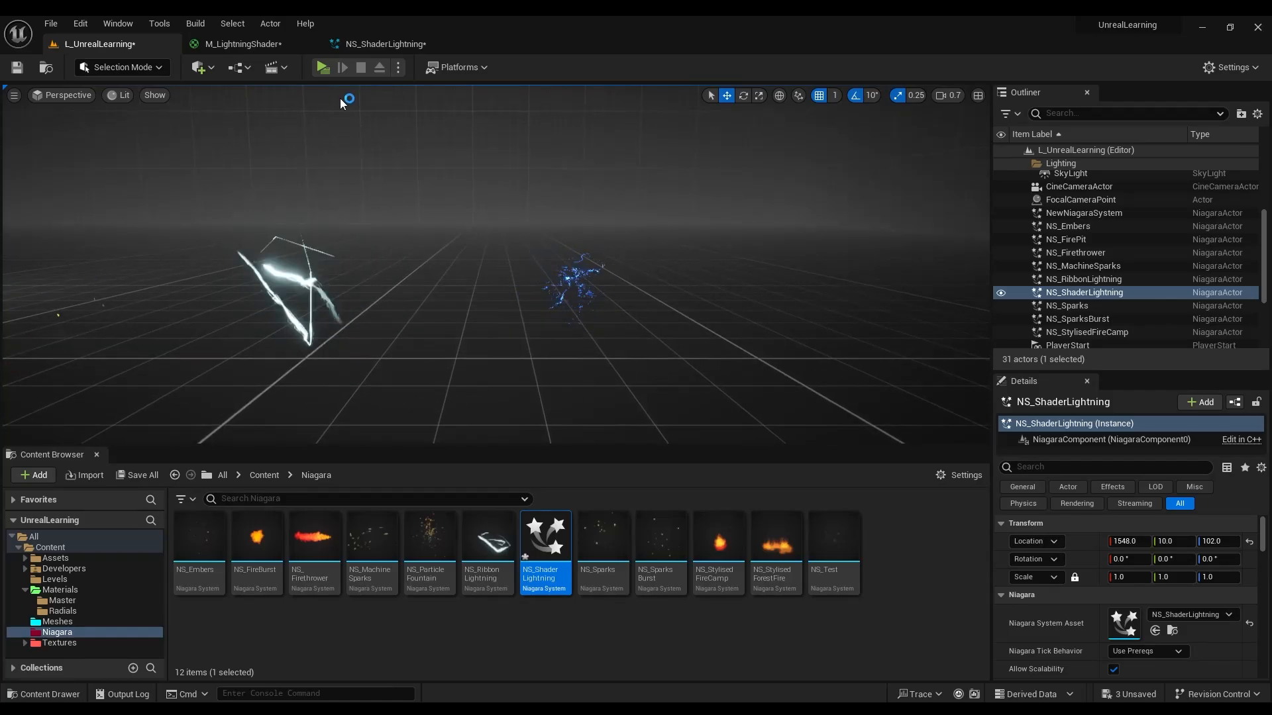
# Save the M_LightningShader material and return to NS_ShaderLightning, framing the whole effect in its preview.
pyautogui.click(295, 45)
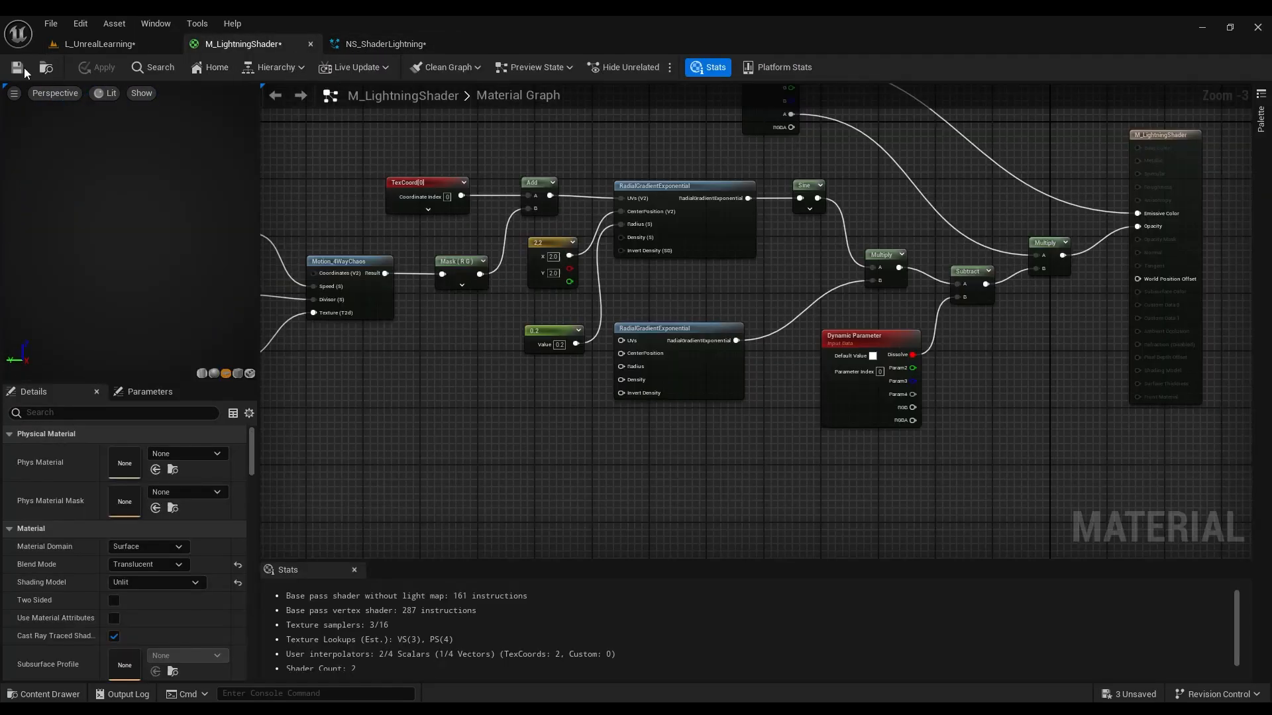
pyautogui.click(342, 50)
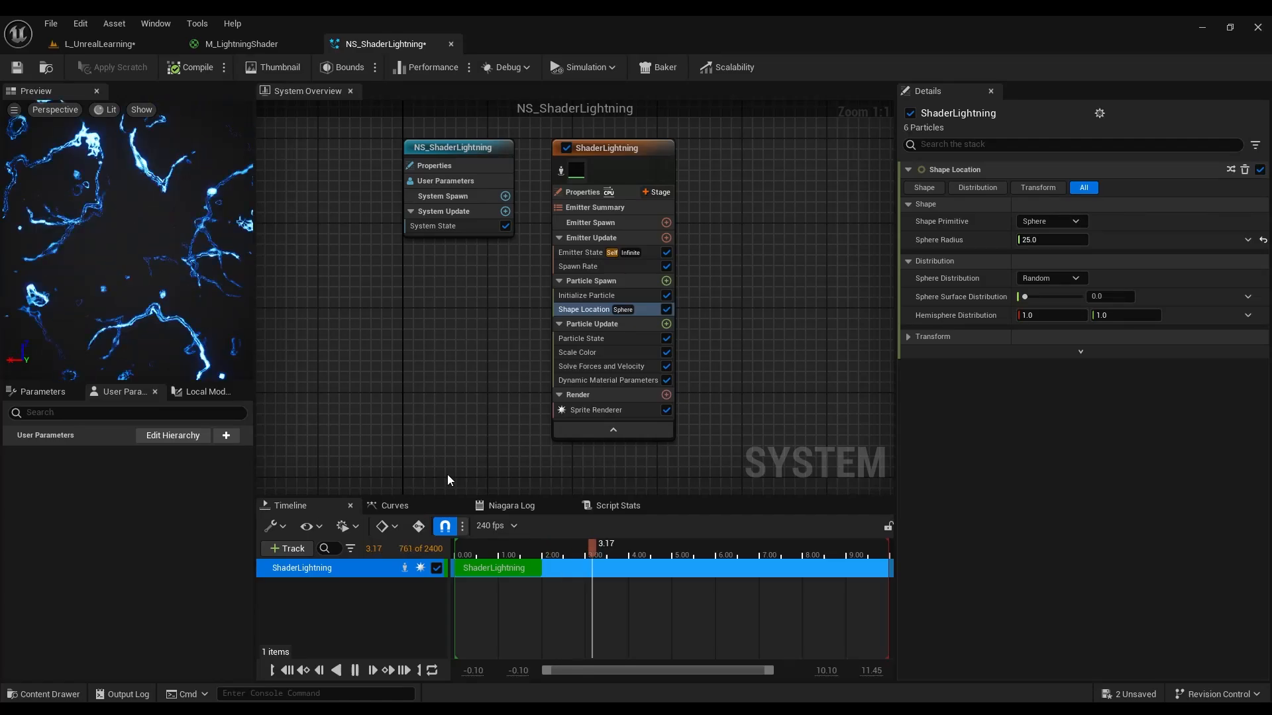
pyautogui.moveTo(459, 411); pyautogui.dragTo(481, 414, button='right')
pyautogui.scroll(-10, 137, 277)
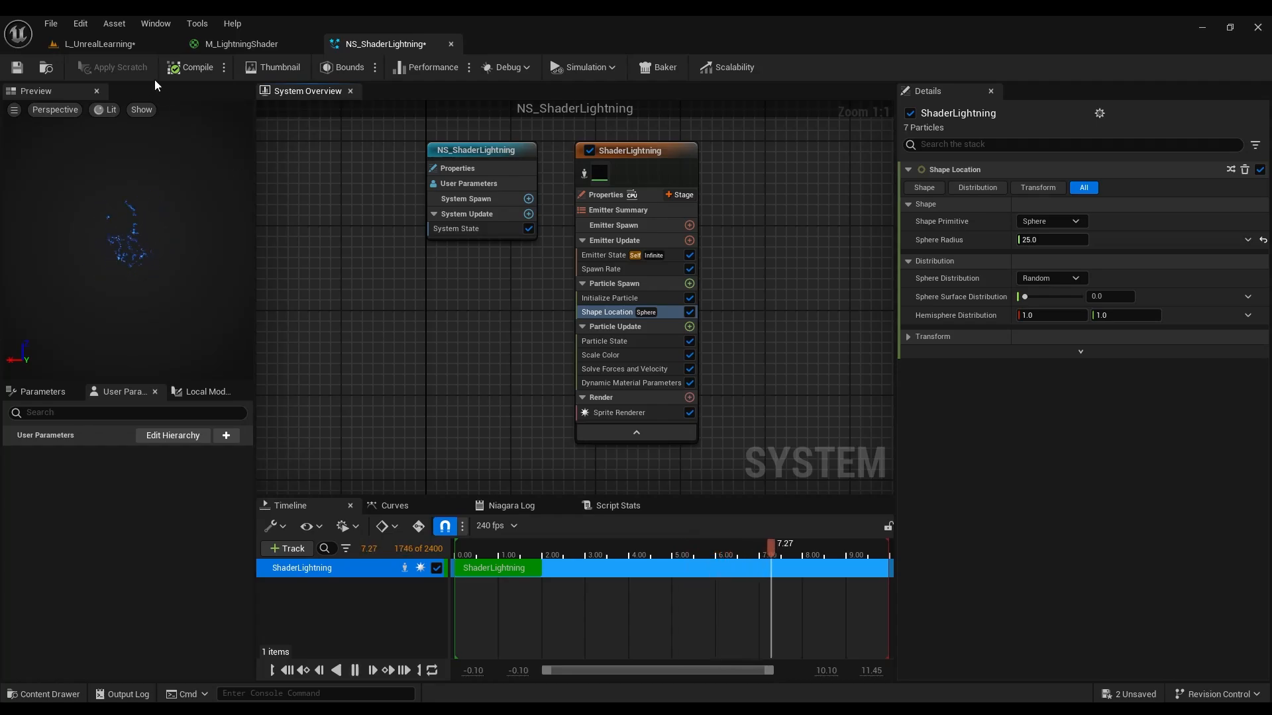
# Examine the shader lightning in the level from near and far, comparing it with the ribbon lightning and the other effects.
pyautogui.click(139, 44)
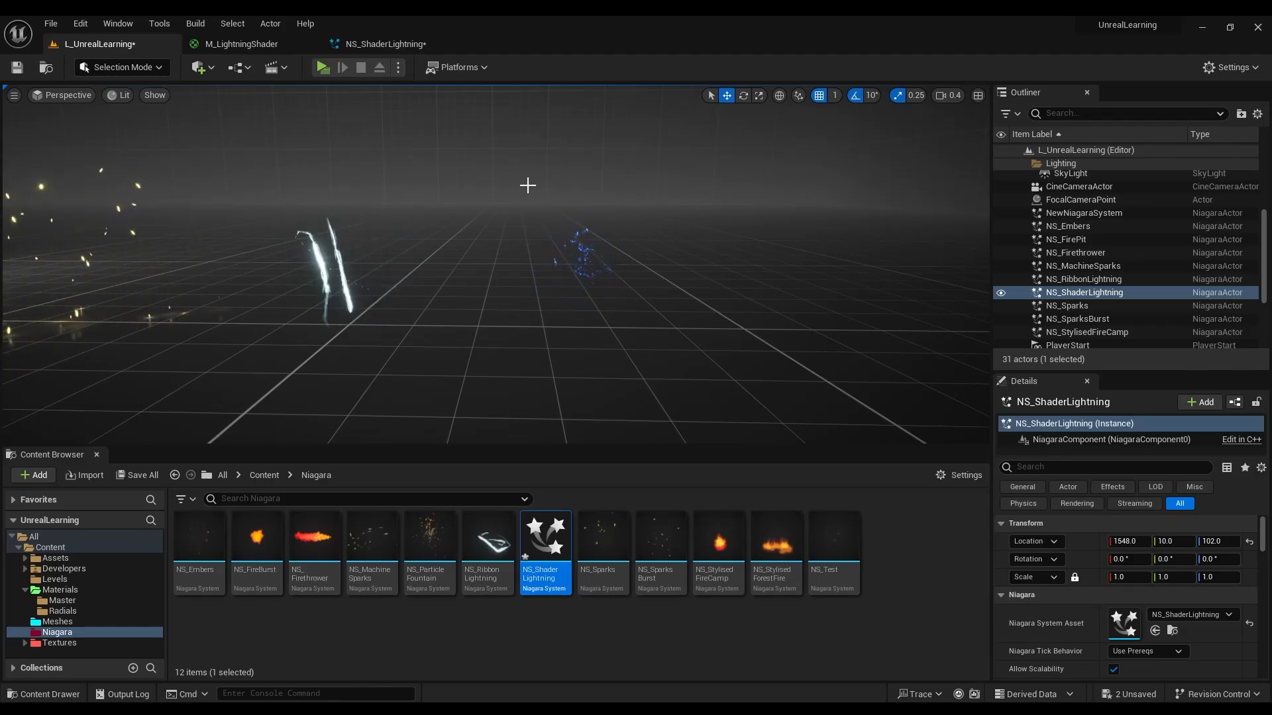
pyautogui.moveTo(494, 227)
pyautogui.mouseDown(button='right')
pyautogui.moveTo(453, 244)
pyautogui.moveTo(494, 257)
pyautogui.moveTo(474, 229)
pyautogui.mouseUp(button='right')
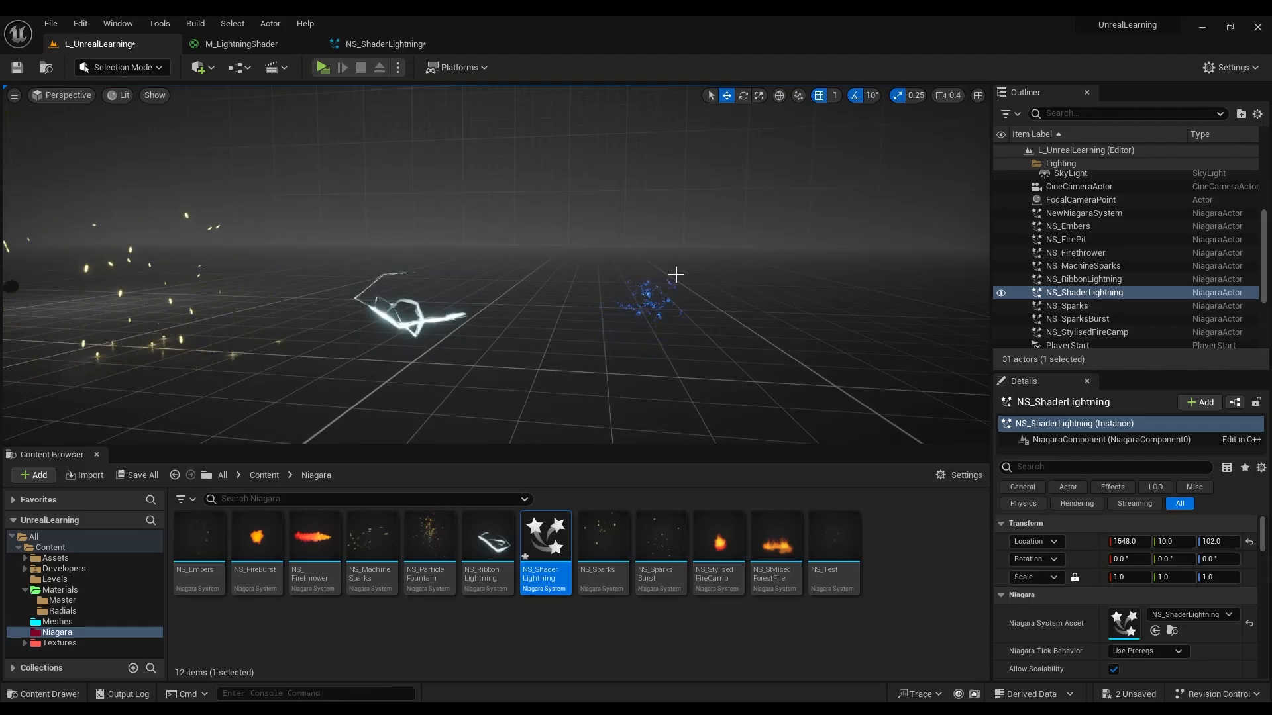
pyautogui.moveTo(697, 276); pyautogui.dragTo(726, 290, button='right')
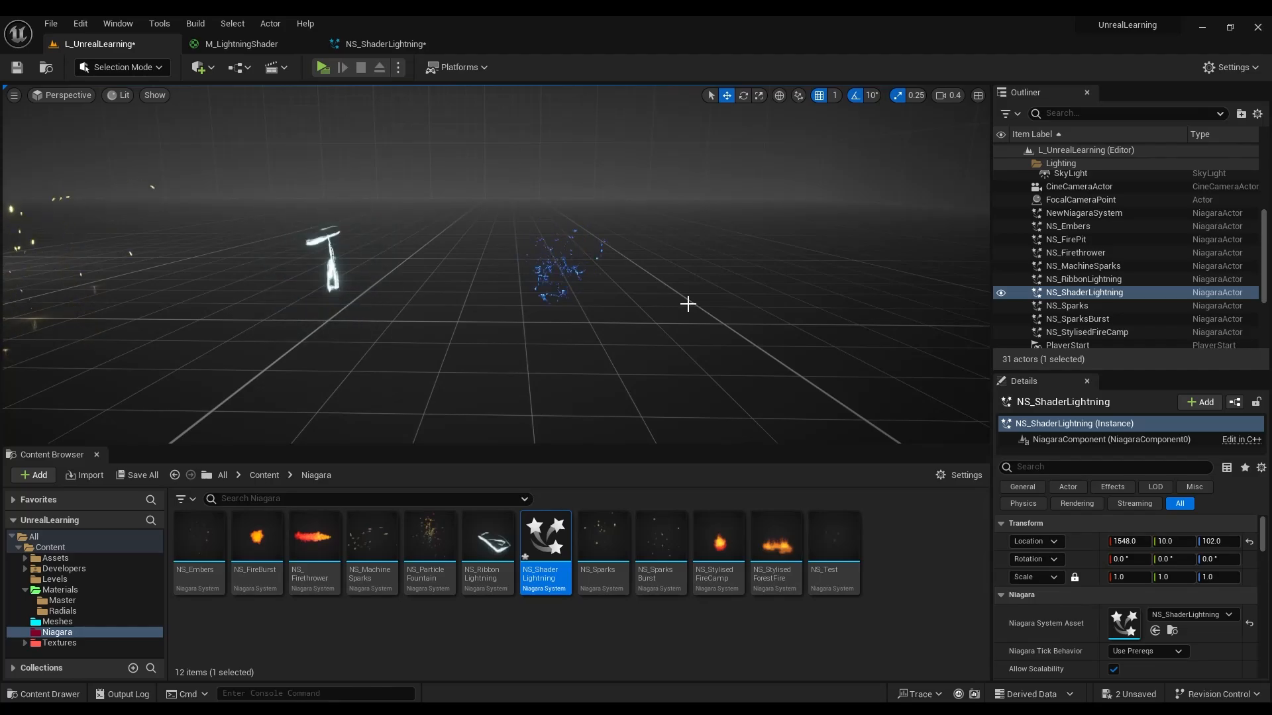
pyautogui.press('d')
pyautogui.moveTo(686, 304); pyautogui.dragTo(523, 271, button='right')
pyautogui.press('w')
pyautogui.scroll(3, 689, 305)
pyautogui.press('w')
pyautogui.scroll(1, 656, 300)
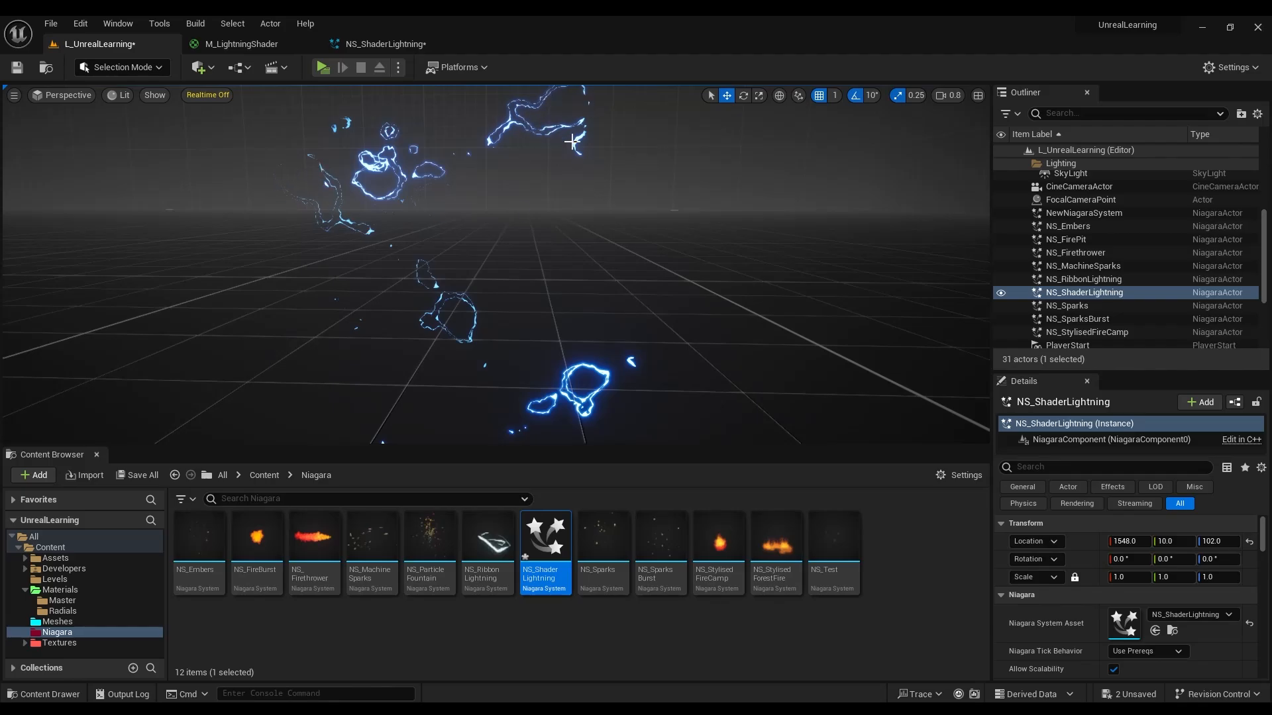
pyautogui.press('s')
pyautogui.scroll(5, 652, 184)
pyautogui.moveTo(652, 183)
pyautogui.mouseDown(button='right')
pyautogui.moveTo(656, 197)
pyautogui.moveTo(639, 196)
pyautogui.mouseUp(button='right')
pyautogui.scroll(-3, 652, 196)
pyautogui.press('s')
pyautogui.press('d')
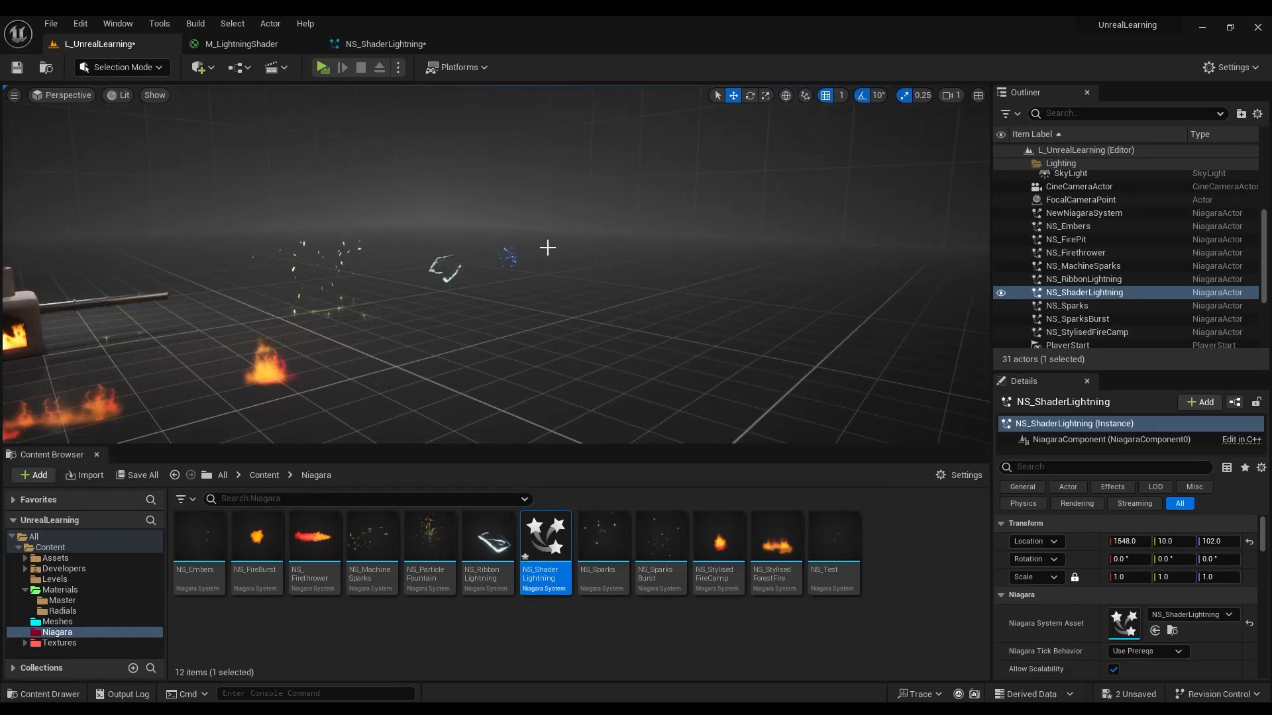
pyautogui.press('w')
pyautogui.moveTo(548, 247); pyautogui.dragTo(533, 243, button='right')
pyautogui.scroll(-2, 551, 247)
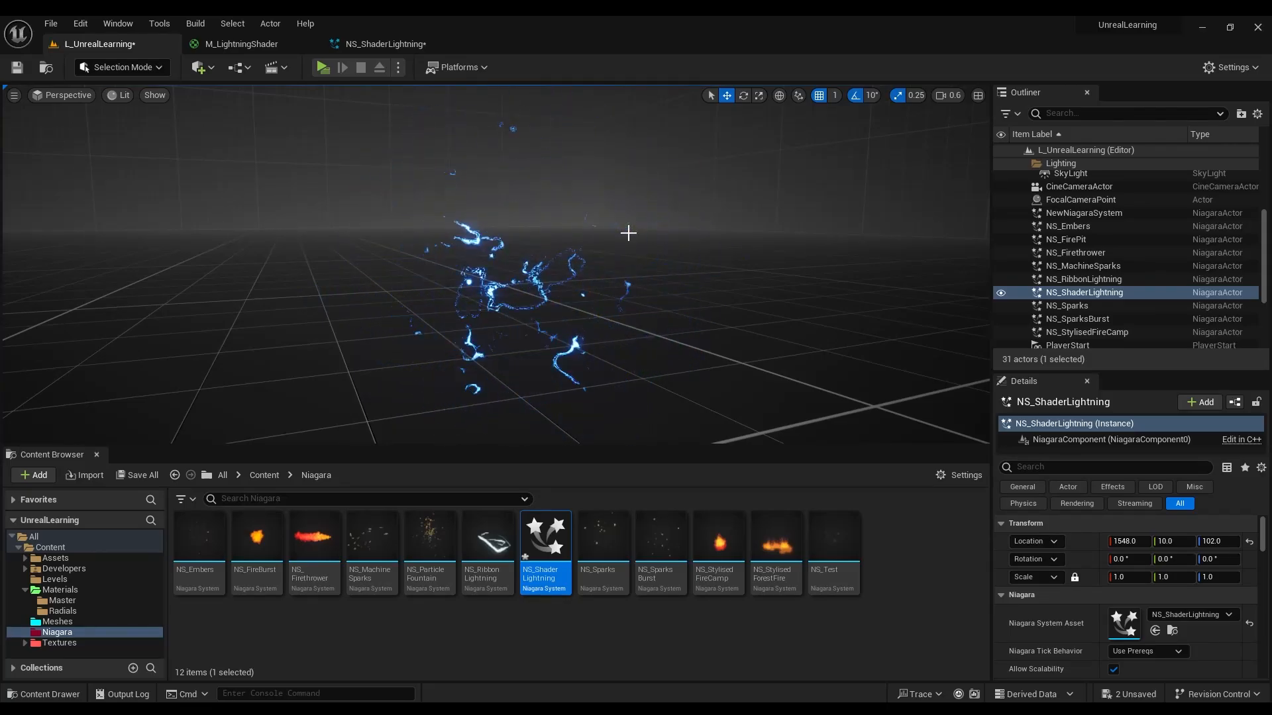
pyautogui.press('s')
pyautogui.moveTo(775, 198)
pyautogui.mouseDown(button='right')
pyautogui.moveTo(770, 182)
pyautogui.moveTo(818, 199)
pyautogui.moveTo(793, 183)
pyautogui.moveTo(692, 184)
pyautogui.moveTo(798, 203)
pyautogui.moveTo(800, 185)
pyautogui.moveTo(782, 181)
pyautogui.mouseUp(button='right')
pyautogui.scroll(3, 776, 197)
pyautogui.press('w')
pyautogui.scroll(-5, 777, 186)
pyautogui.press('w')
pyautogui.scroll(5, 784, 182)
pyautogui.press('a')
pyautogui.press('s')
pyautogui.scroll(-3, 768, 200)
pyautogui.press('w')
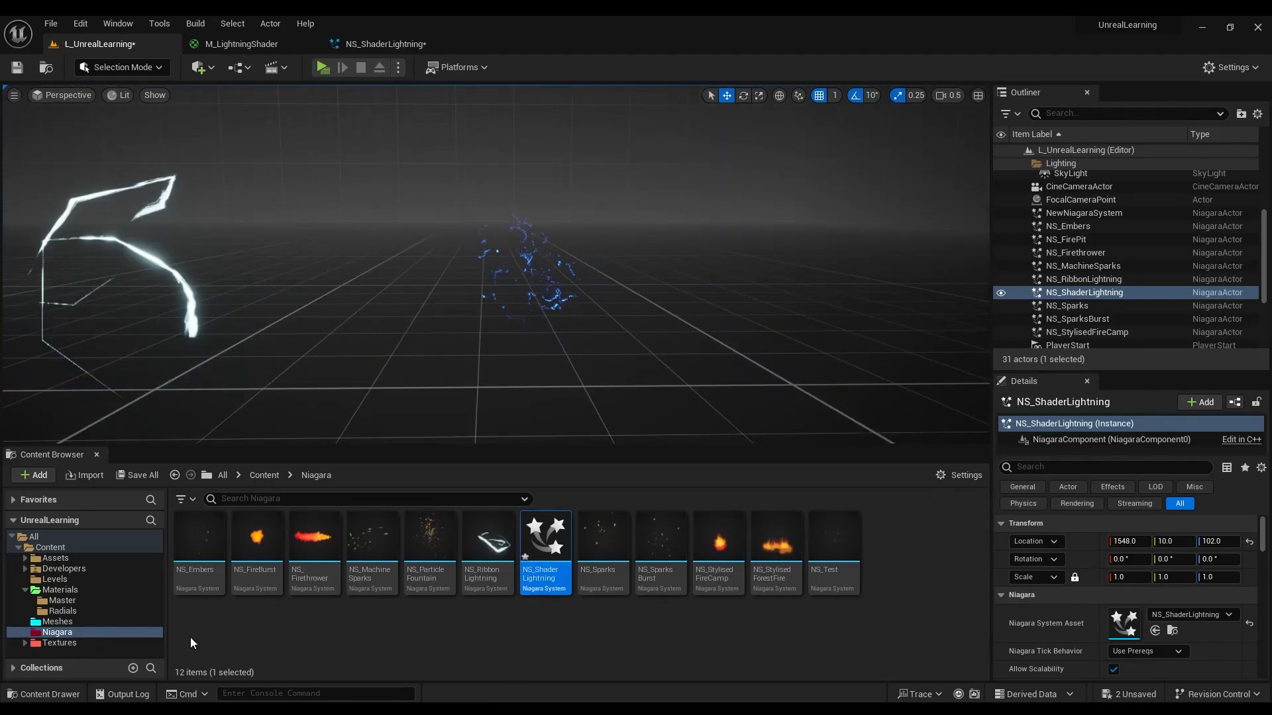
pyautogui.click(477, 647)
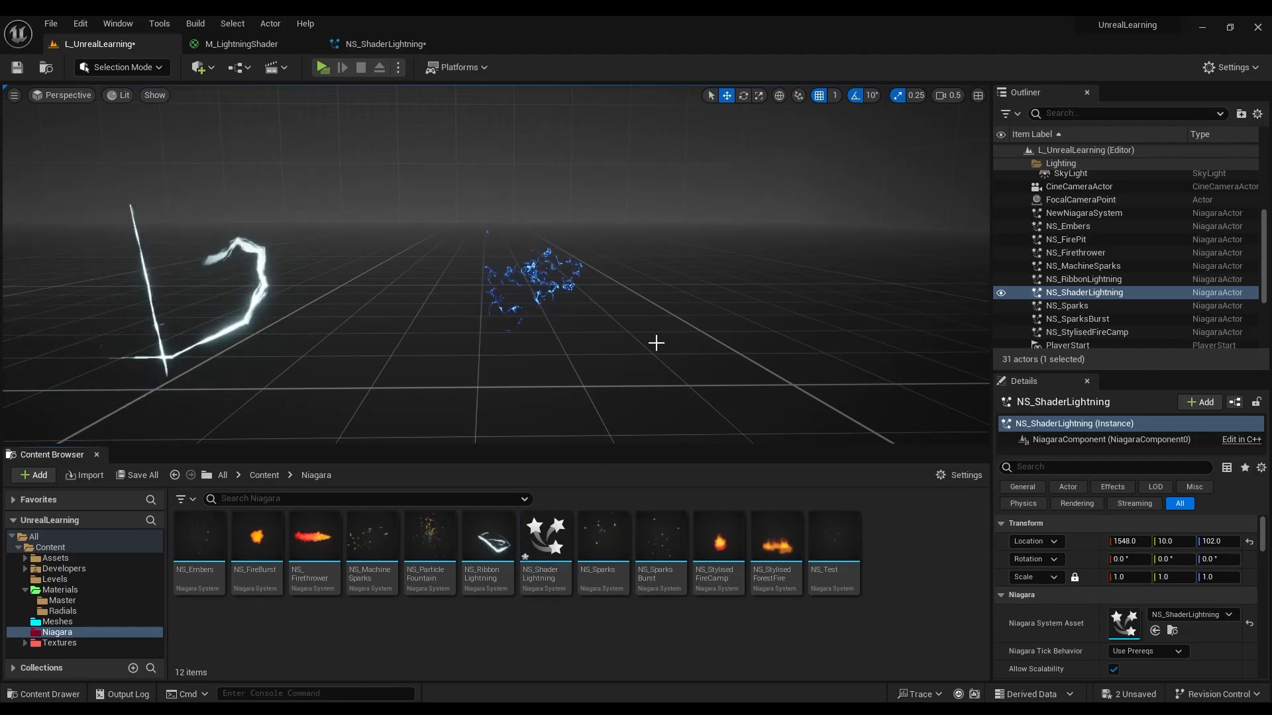
pyautogui.press('s')
pyautogui.moveTo(726, 286); pyautogui.dragTo(722, 275, button='right')
pyautogui.press('d')
pyautogui.scroll(-3, 726, 286)
pyautogui.press('a')
pyautogui.press('s')
pyautogui.scroll(4, 728, 285)
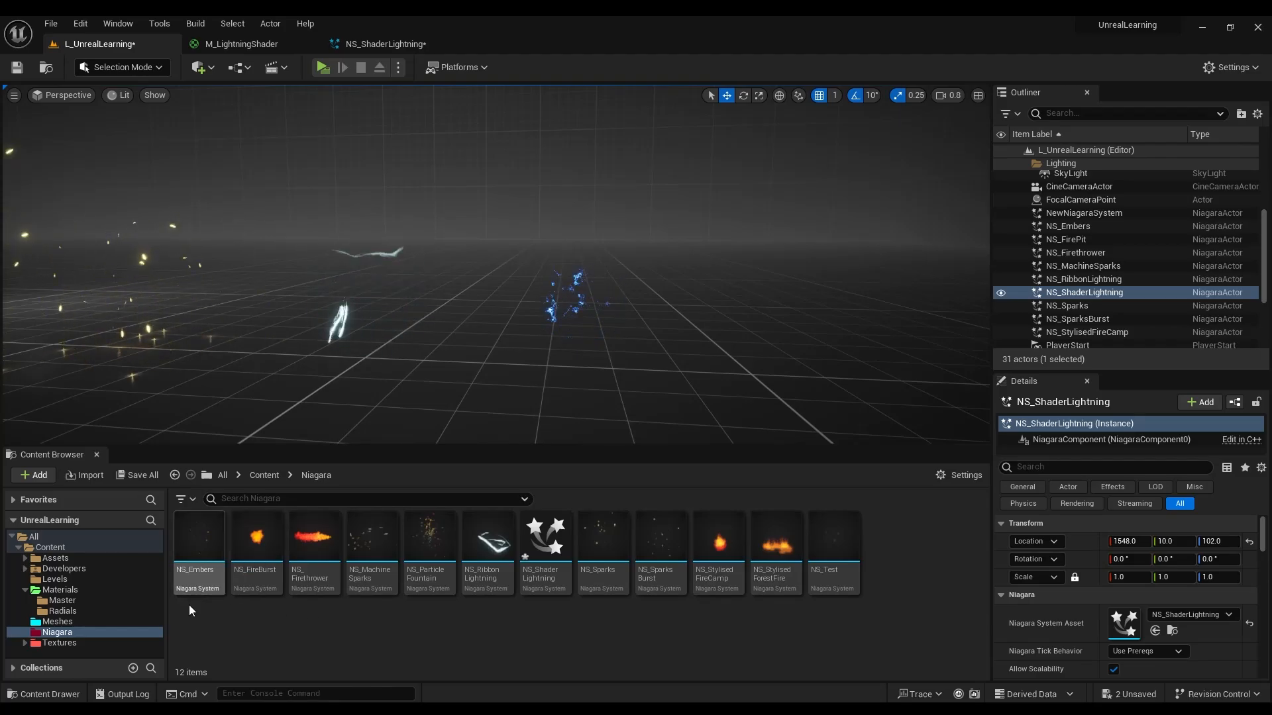
# Reopen NS_ShaderLightning, save the system, and check it in the level.
pyautogui.doubleClick(544, 540)
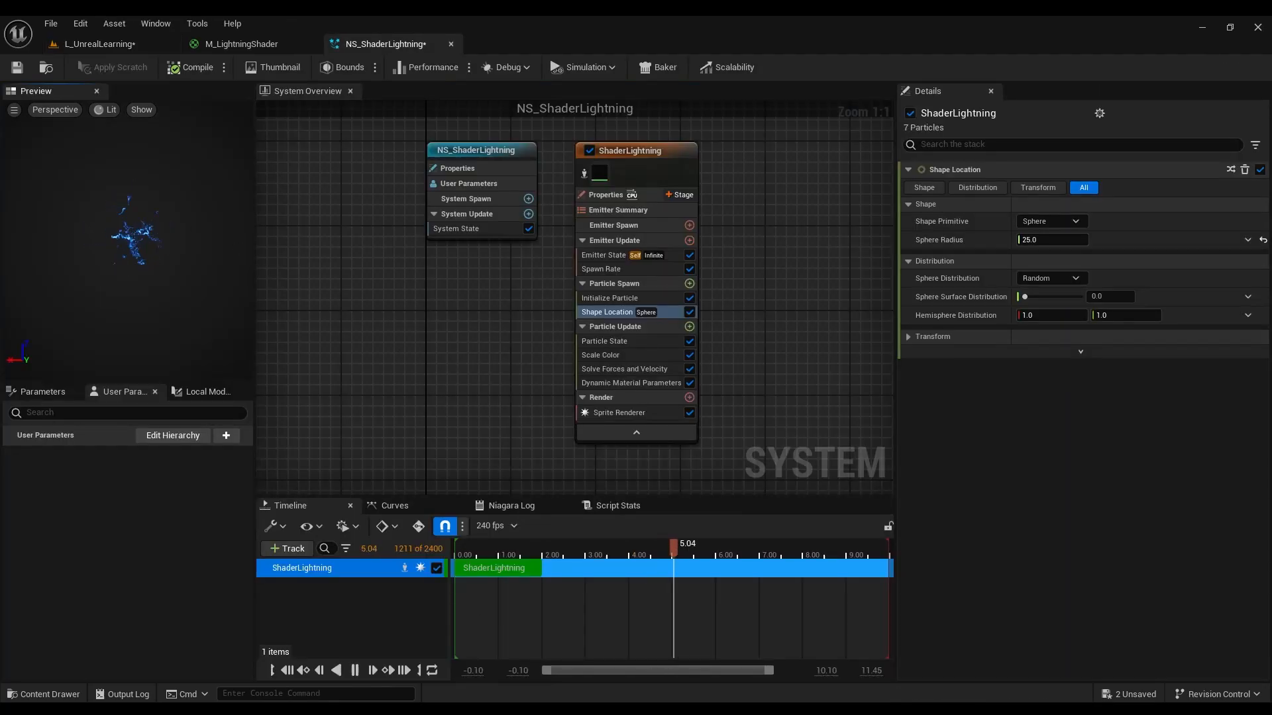
pyautogui.click(17, 69)
pyautogui.click(126, 45)
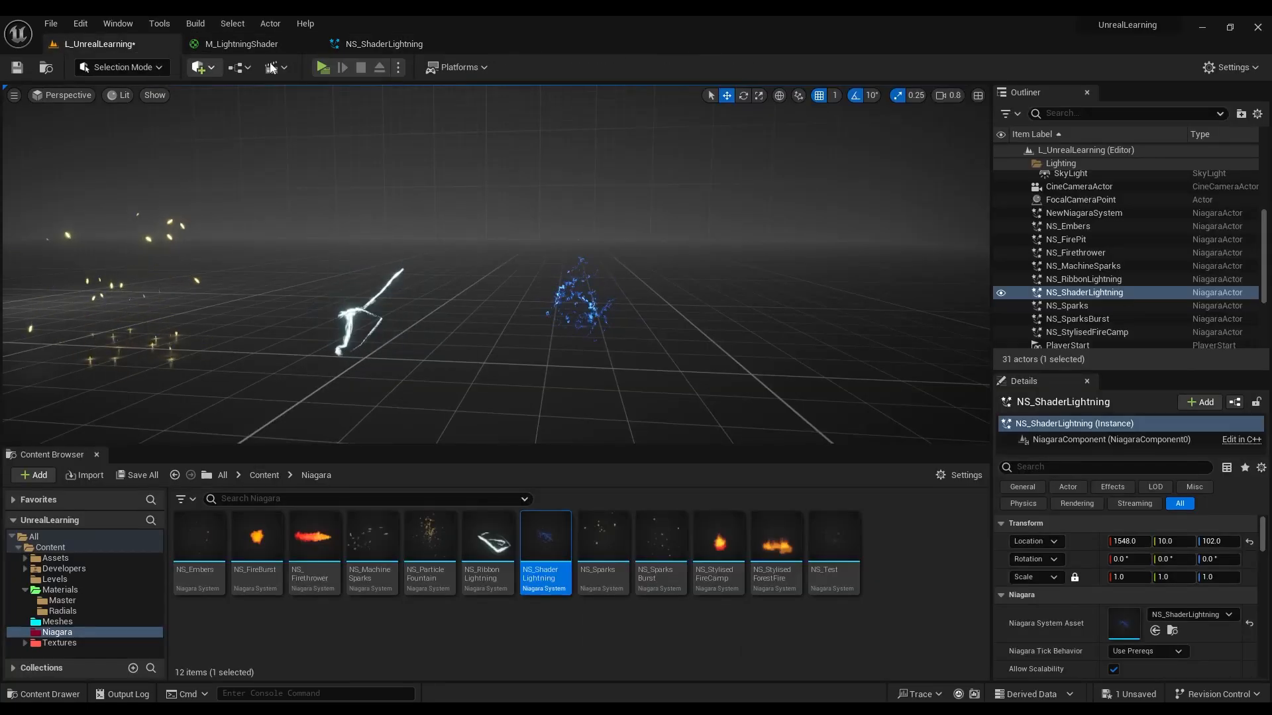
pyautogui.click(384, 44)
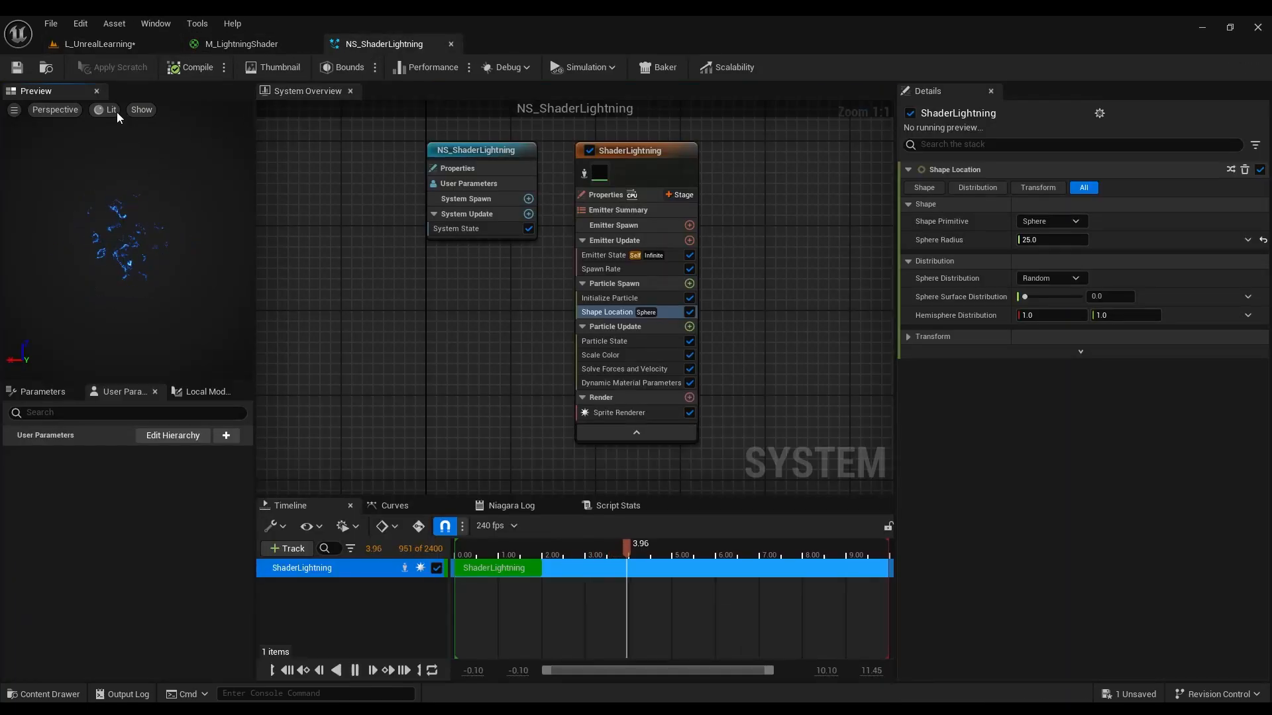
pyautogui.click(16, 69)
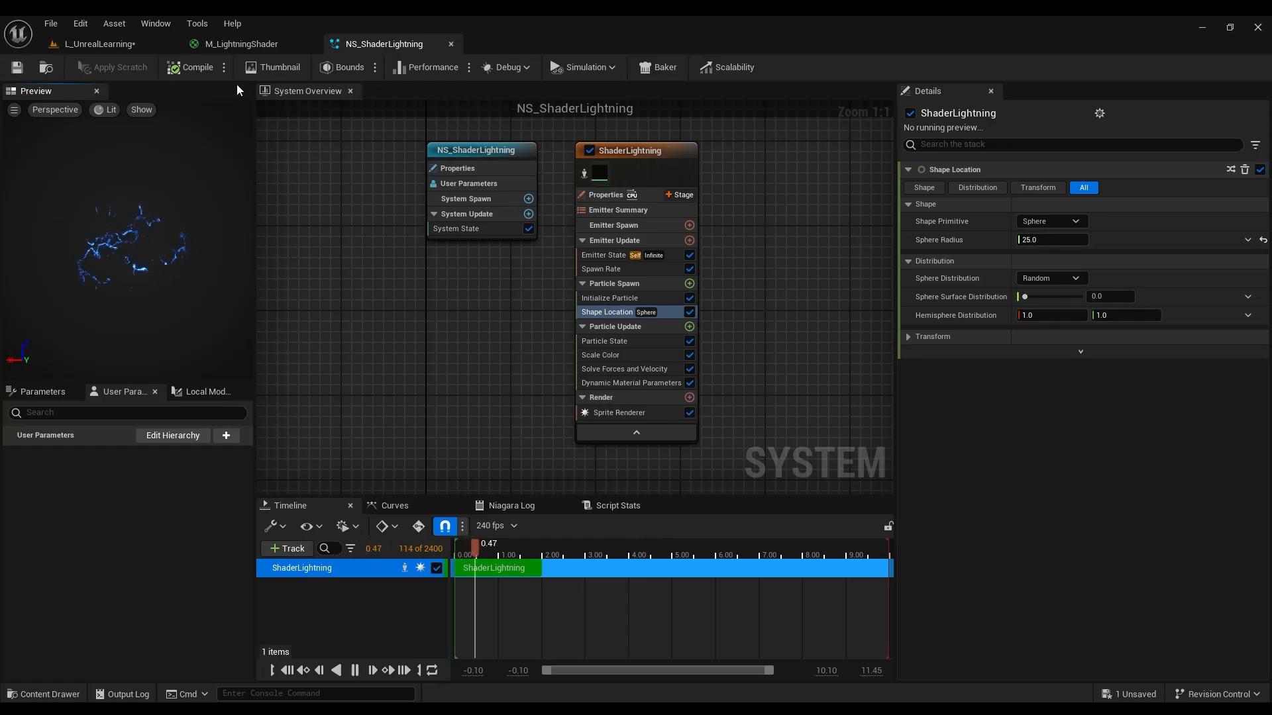
pyautogui.click(132, 45)
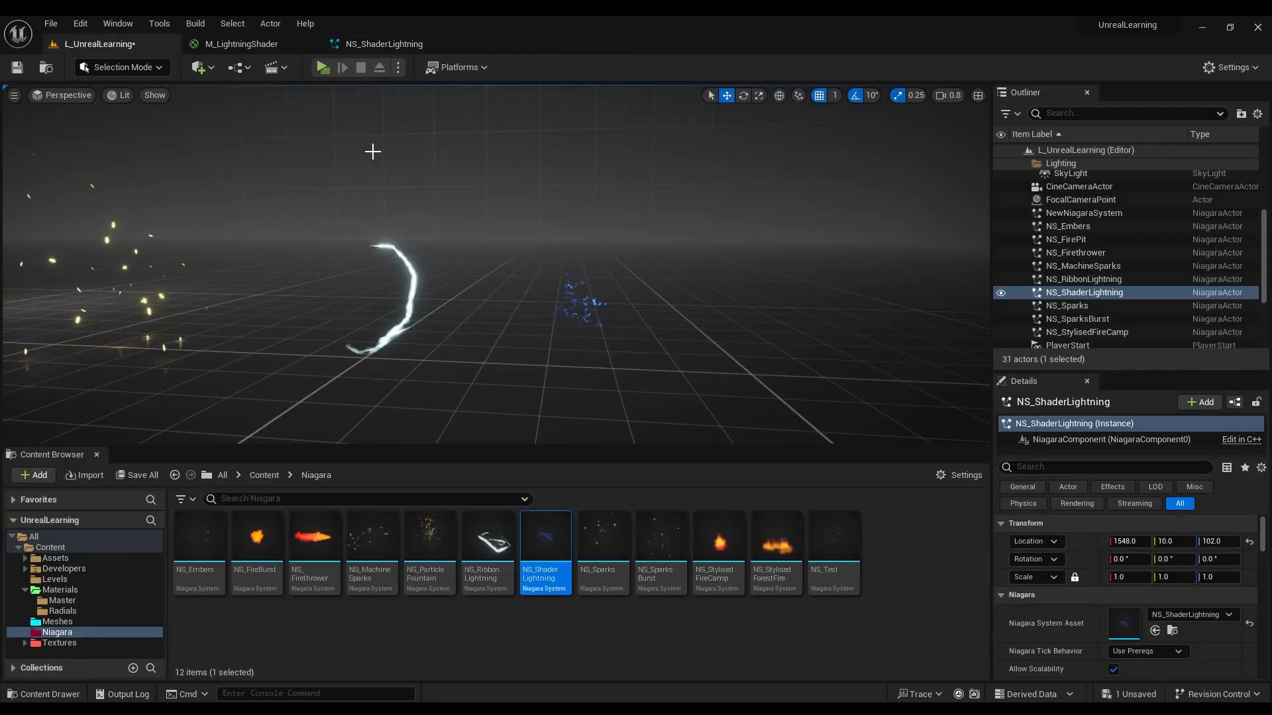
# Capture a new thumbnail for NS_ShaderLightning from its preview and save the system.
pyautogui.click(383, 45)
pyautogui.click(270, 69)
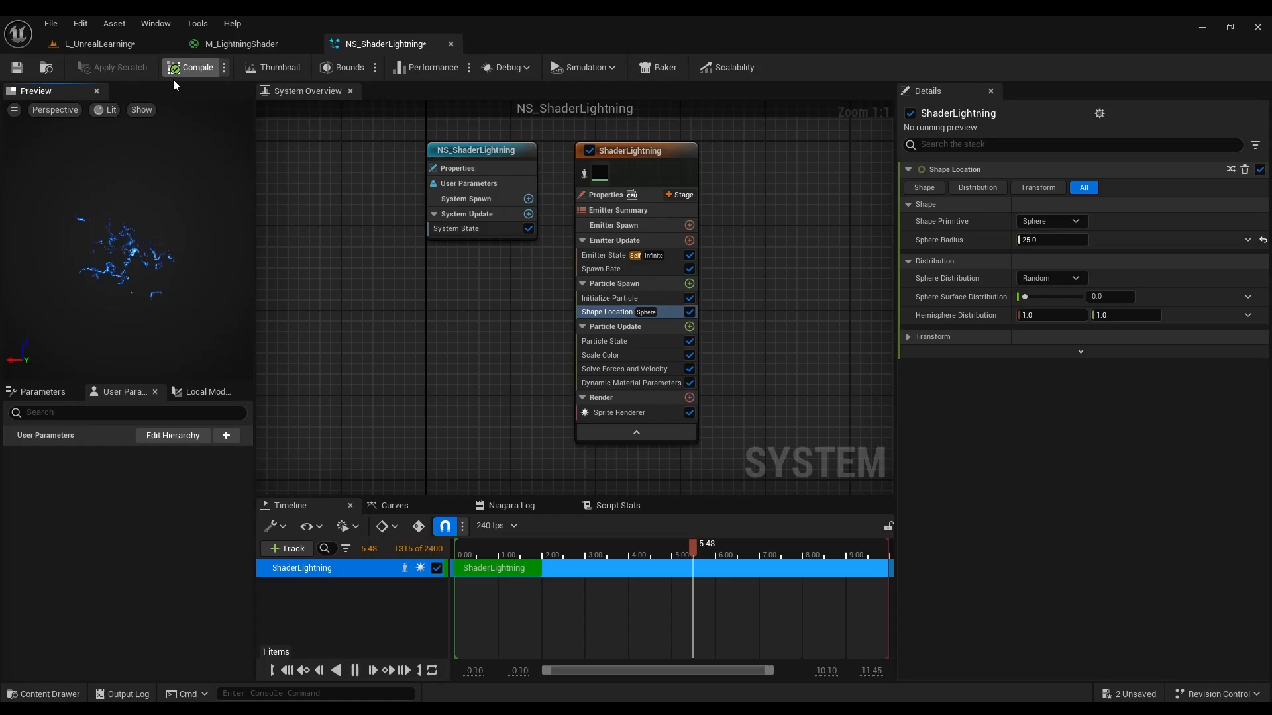
pyautogui.click(18, 68)
pyautogui.click(121, 49)
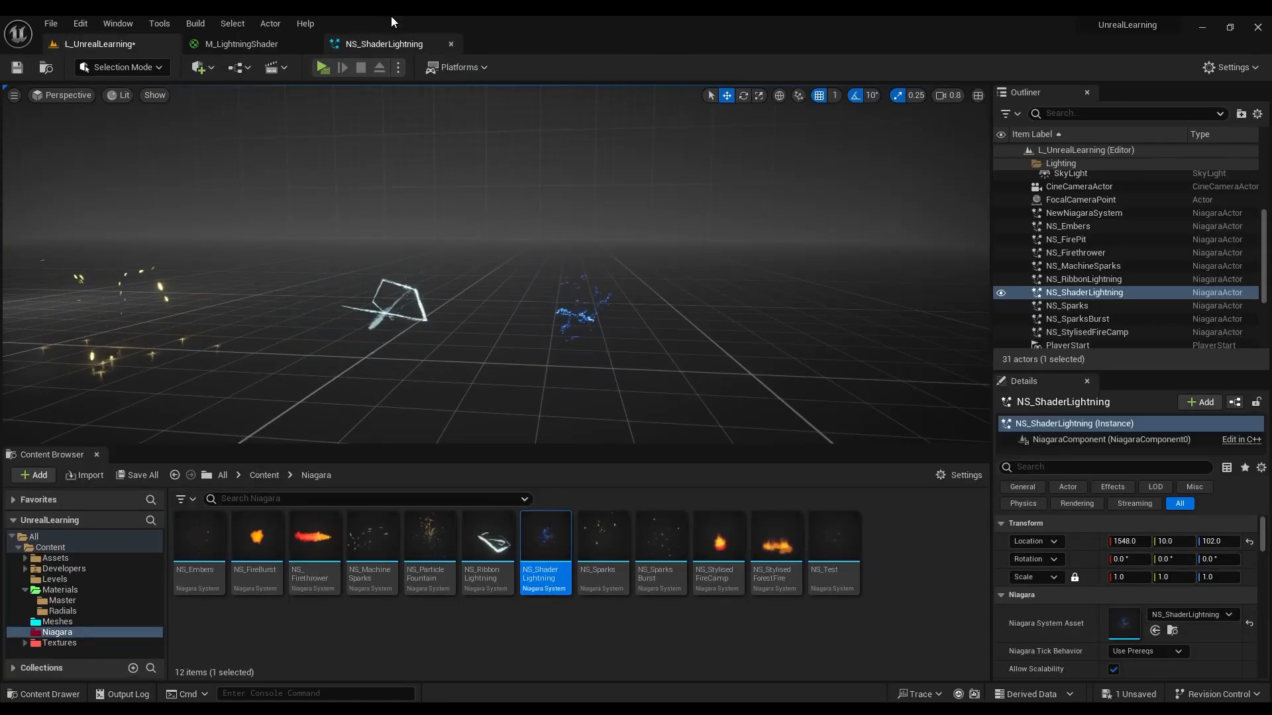
# Review the complete M_LightningShader node graph, and close the NS_ShaderLightning and M_LightningShader editors.
pyautogui.moveTo(505, 327)
pyautogui.mouseDown(button='right')
pyautogui.moveTo(538, 339)
pyautogui.moveTo(514, 343)
pyautogui.moveTo(511, 315)
pyautogui.mouseUp(button='right')
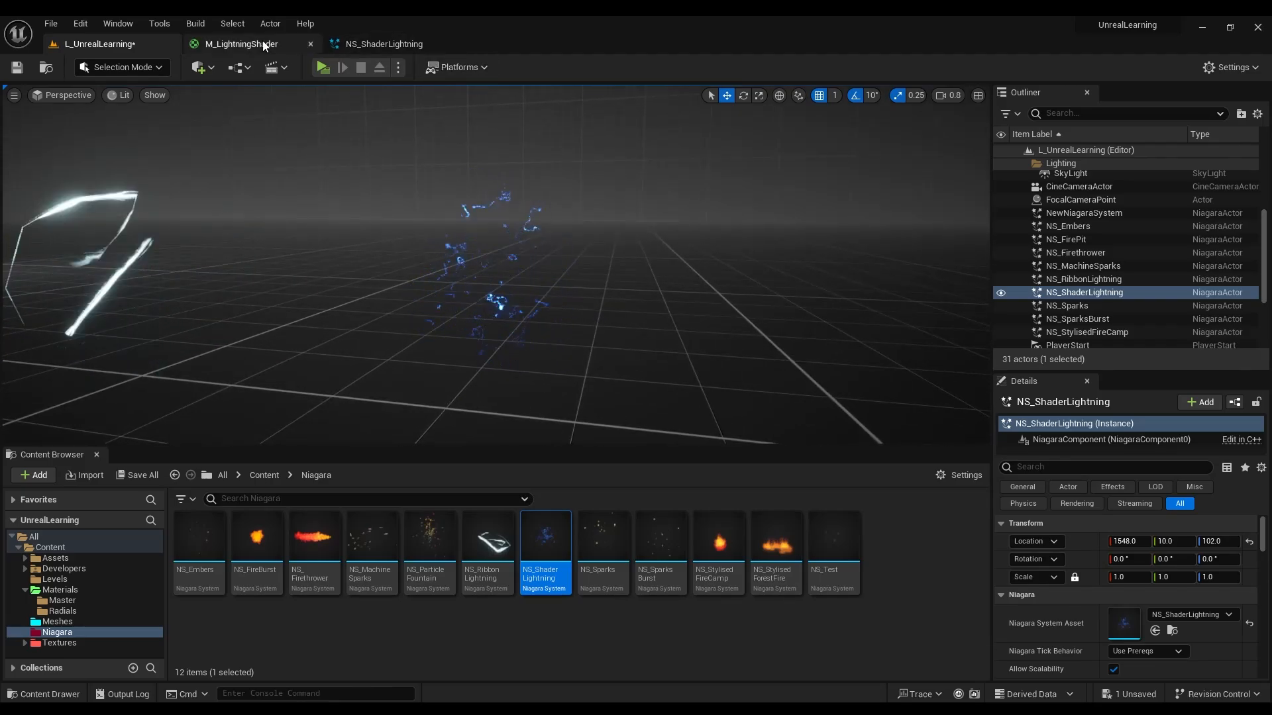
pyautogui.click(241, 44)
pyautogui.moveTo(669, 289); pyautogui.dragTo(673, 355, button='right')
pyautogui.scroll(1, 719, 328)
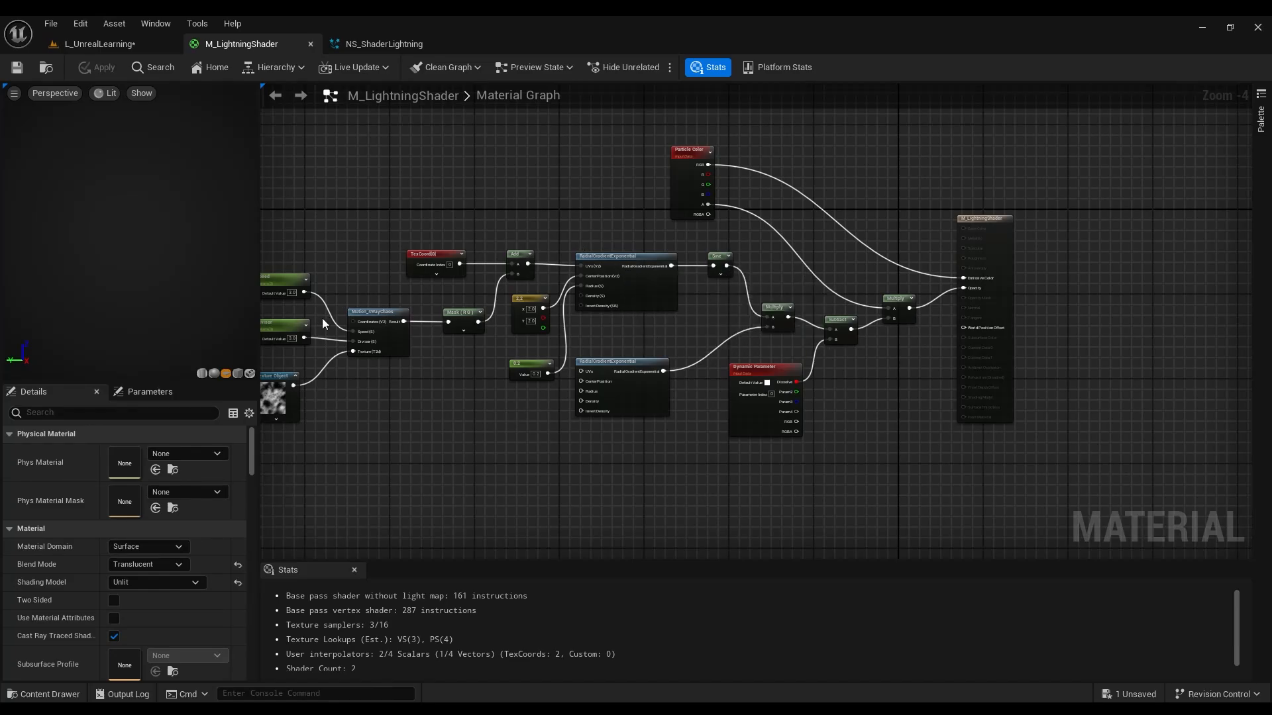
pyautogui.moveTo(352, 392); pyautogui.dragTo(406, 379, button='right')
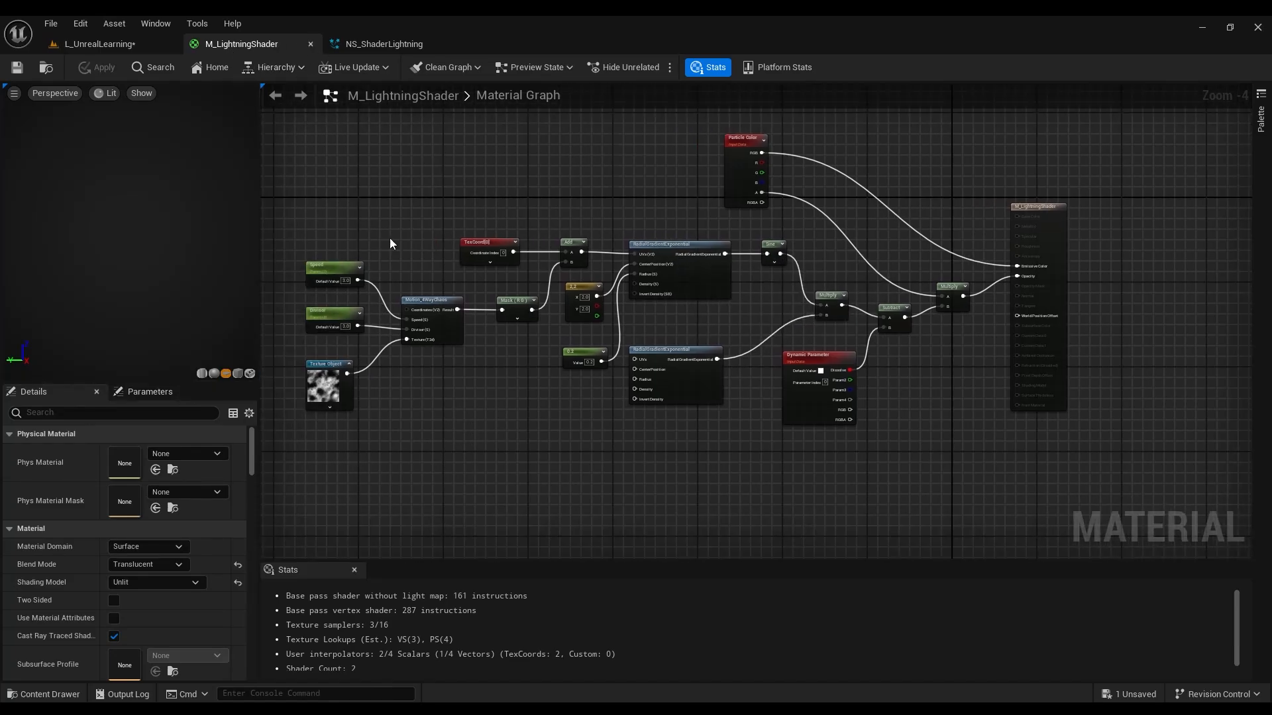
pyautogui.click(375, 45)
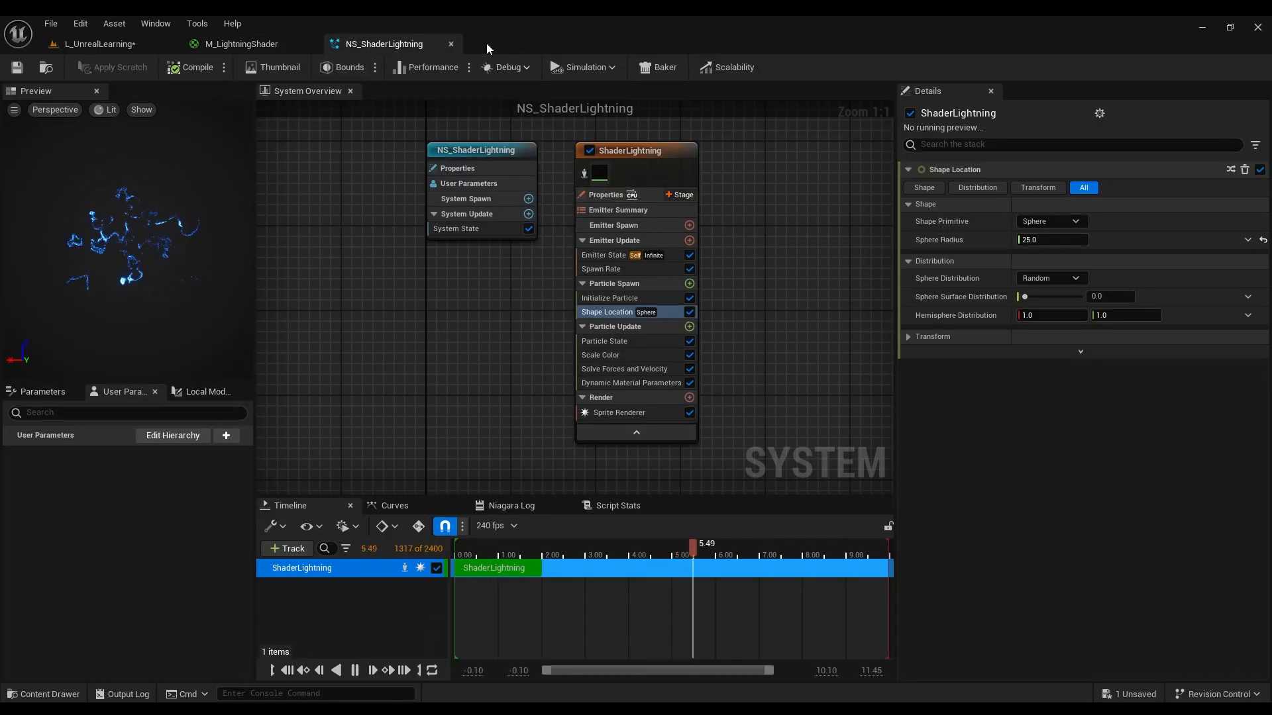
pyautogui.click(450, 44)
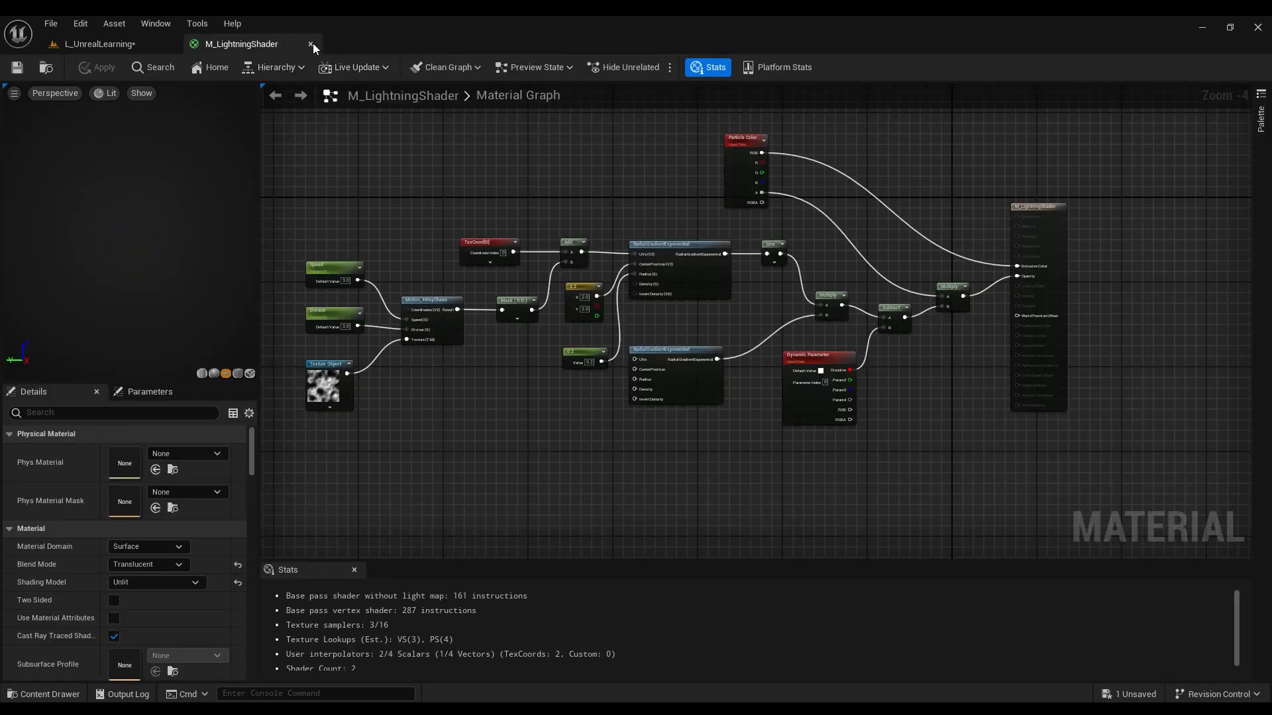
pyautogui.click(313, 44)
# Create a material named M_SpriteLightning in the Materials folder and open it for editing in the main window.
pyautogui.click(66, 590)
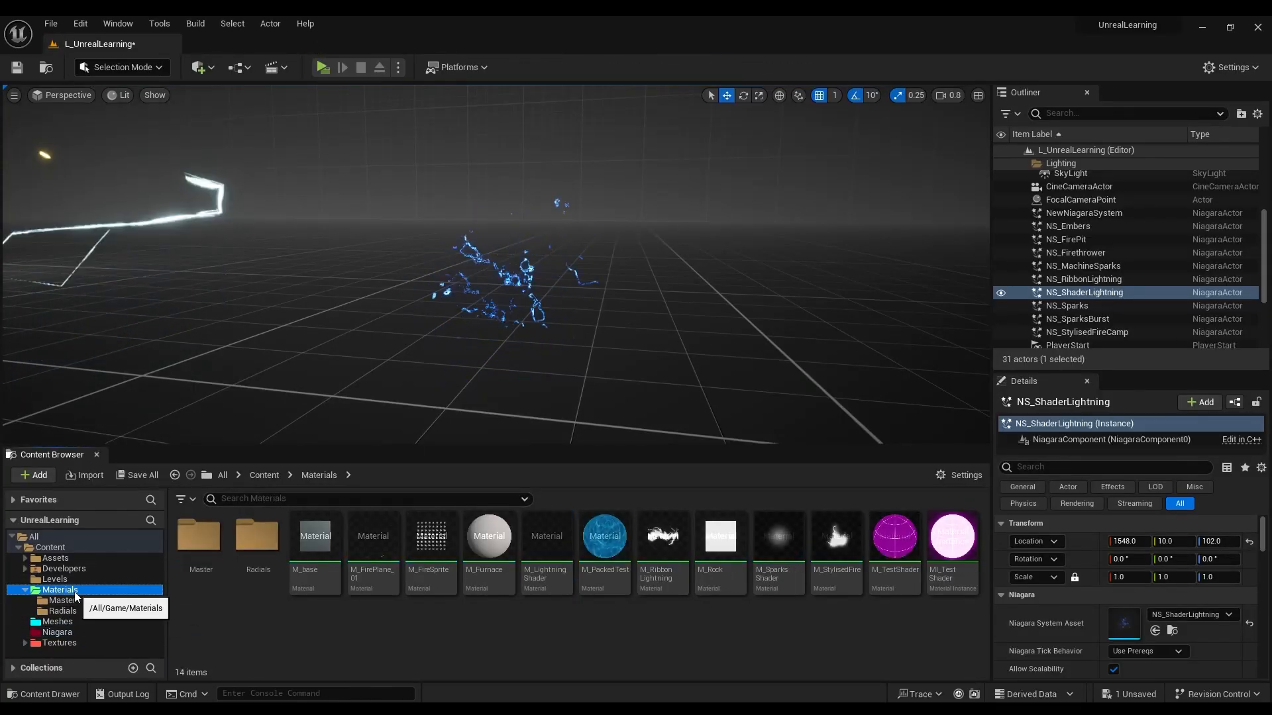
pyautogui.rightClick(428, 628)
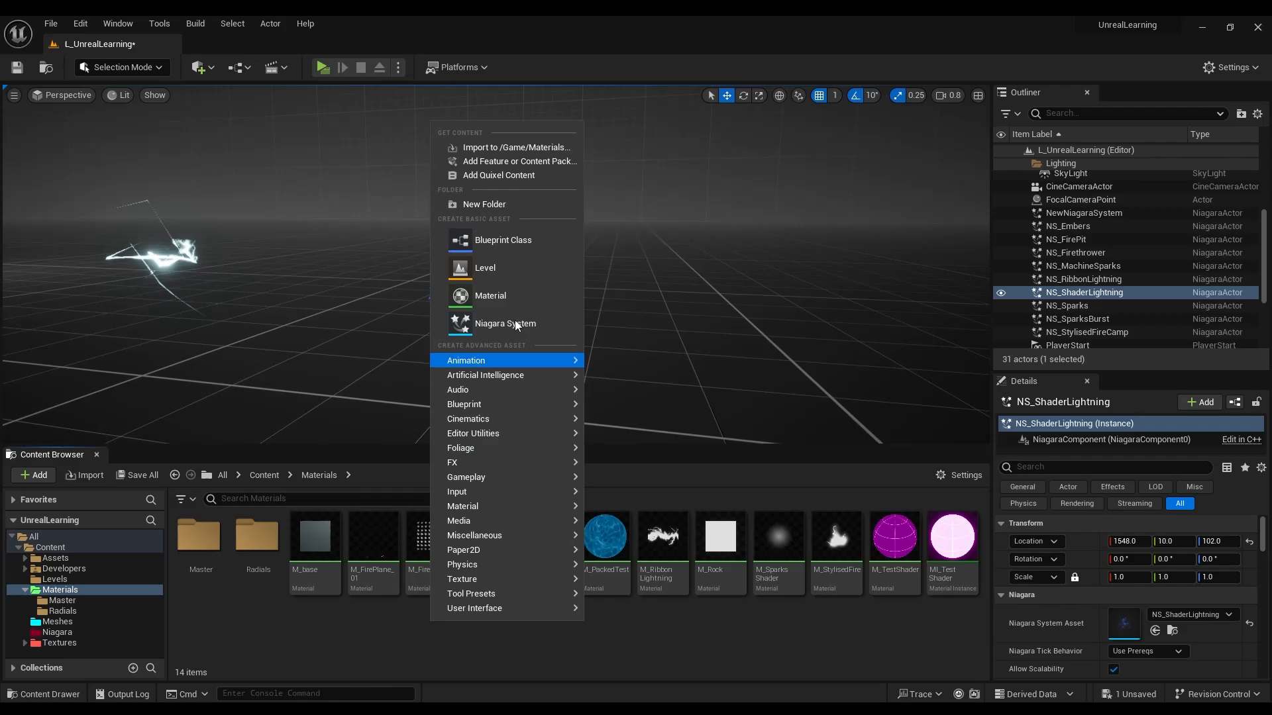
pyautogui.click(503, 296)
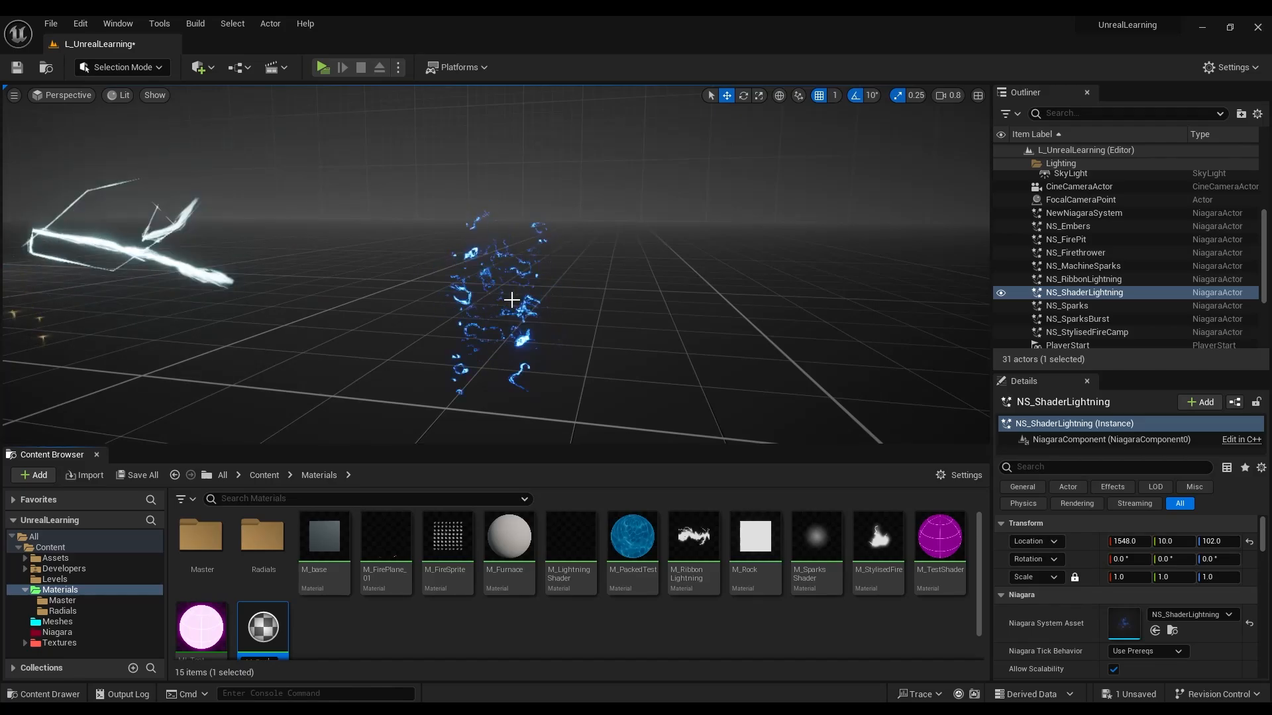
pyautogui.scroll(-2, 536, 633)
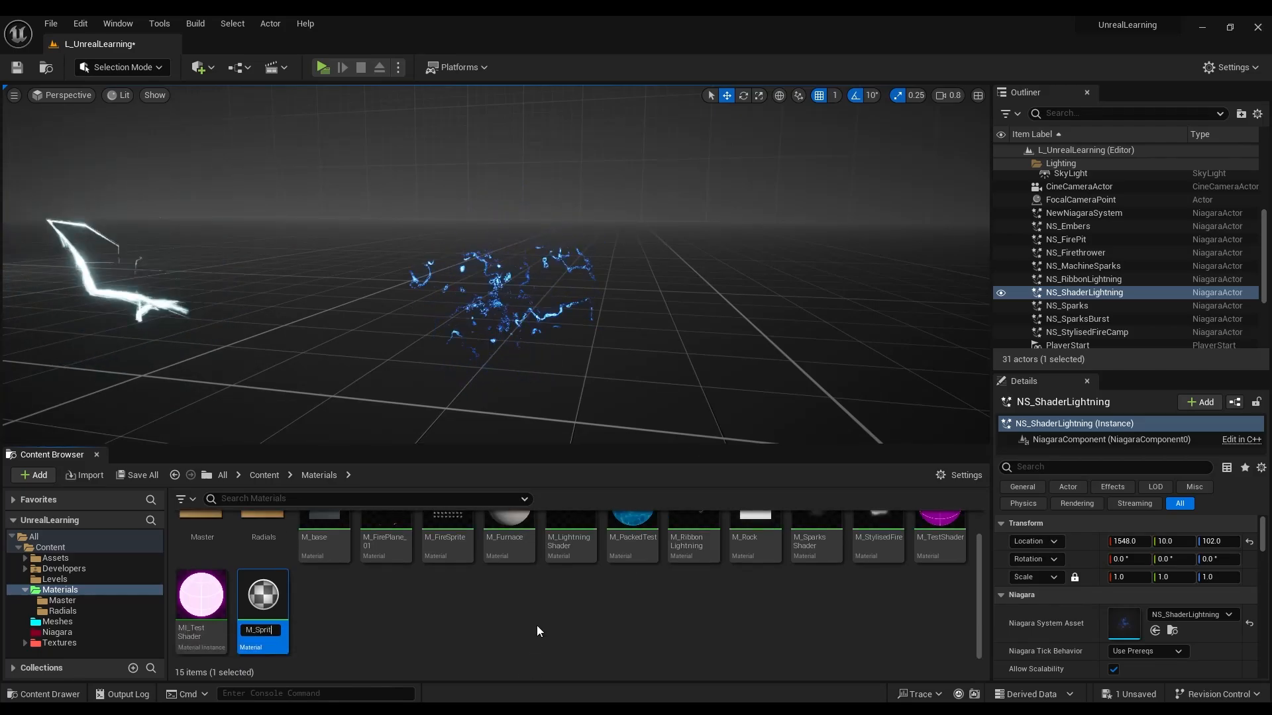
pyautogui.write('e Lightning')
pyautogui.press('Return')
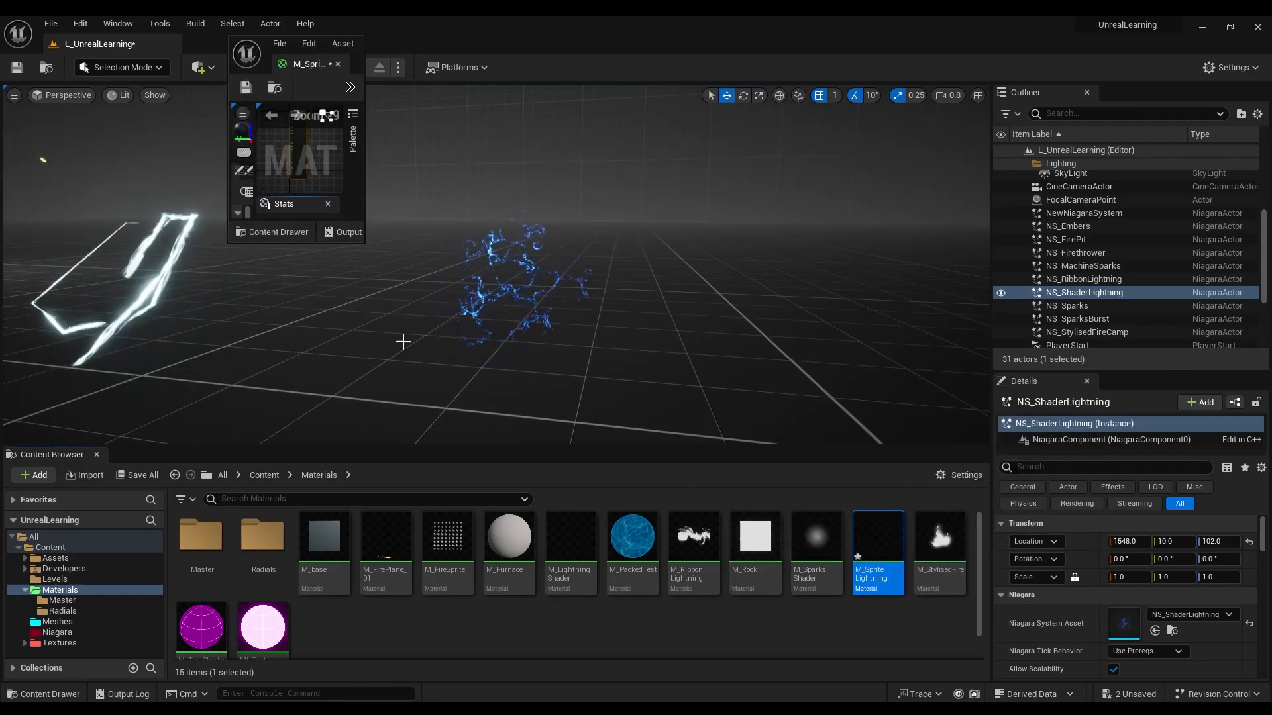
pyautogui.moveTo(310, 60); pyautogui.dragTo(288, 47)
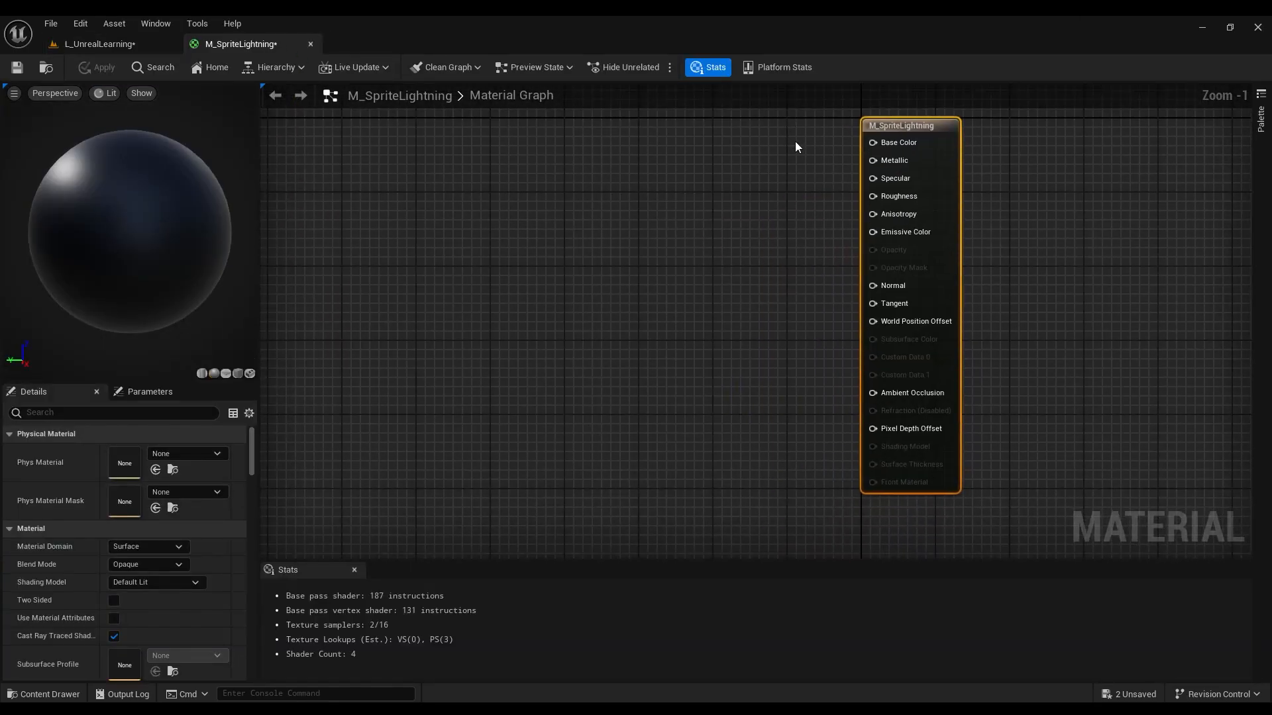
# Set the material's blend mode to Translucent and its shading model to Unlit.
pyautogui.click(131, 564)
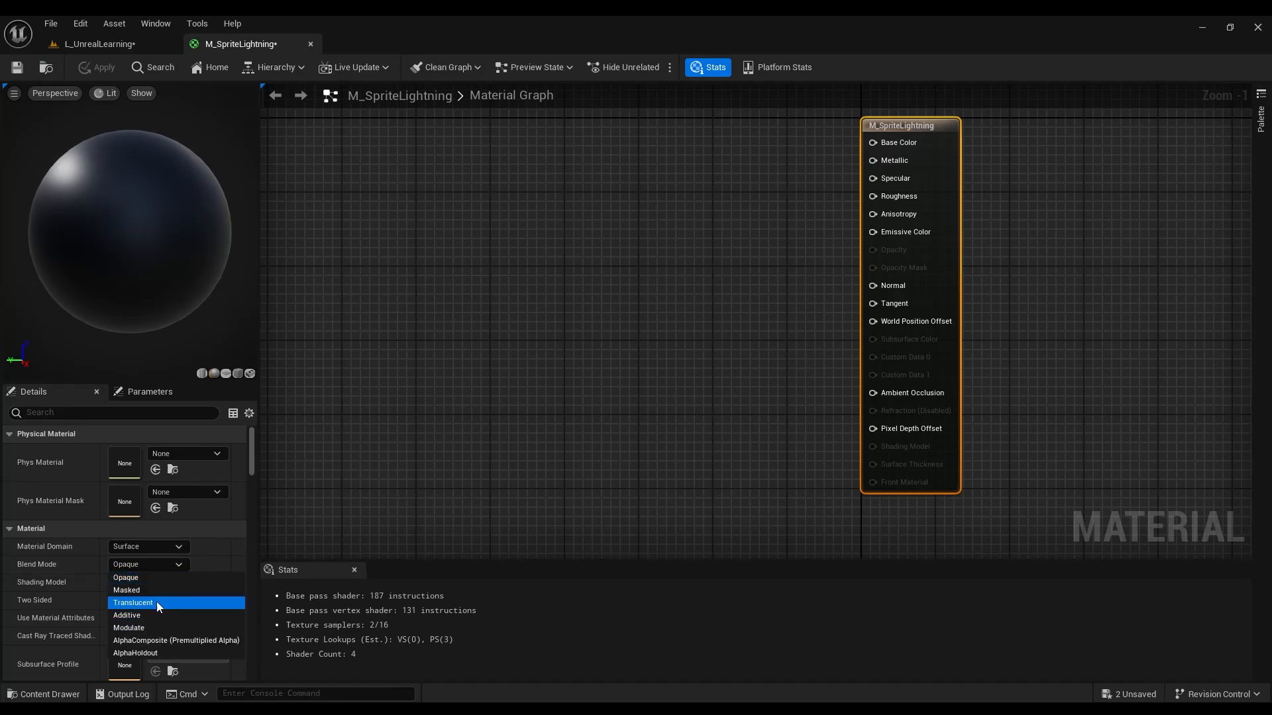
pyautogui.click(157, 602)
pyautogui.click(155, 583)
pyautogui.click(137, 419)
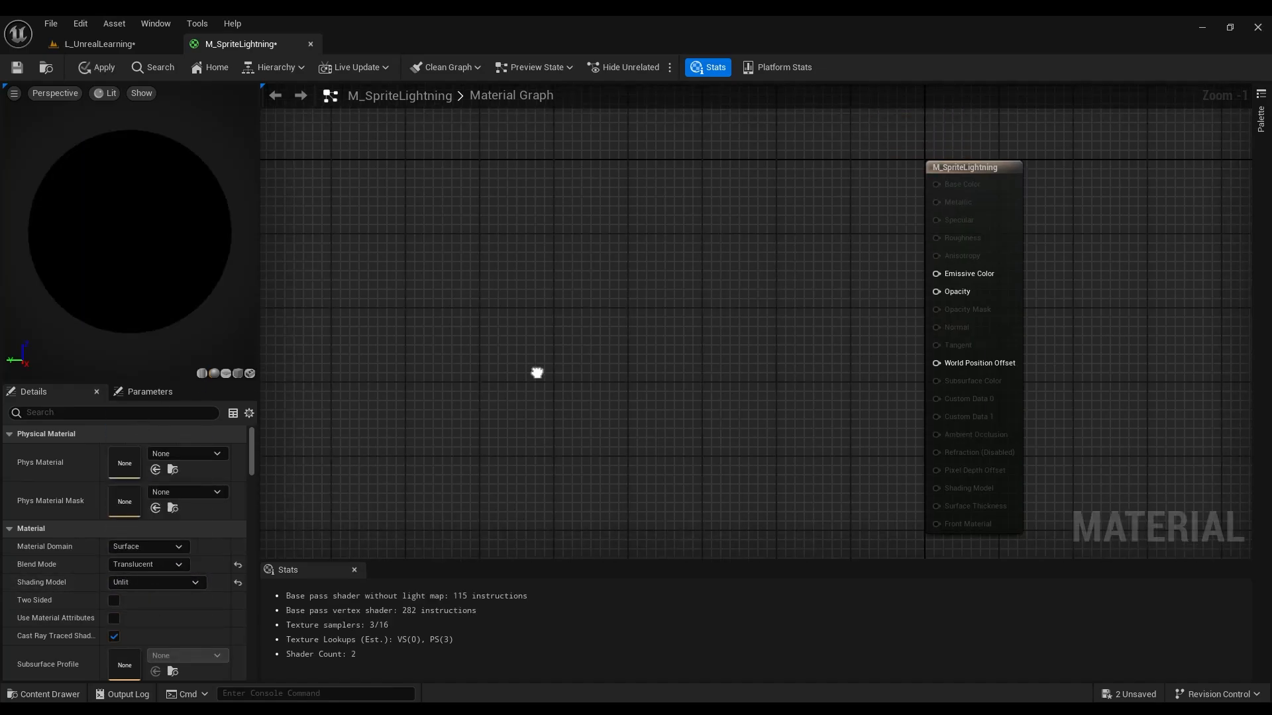
# Add a Texture Sample node to the graph, well ahead of the material output node.
pyautogui.press('t')
pyautogui.click(562, 230)
pyautogui.moveTo(592, 239); pyautogui.dragTo(451, 197)
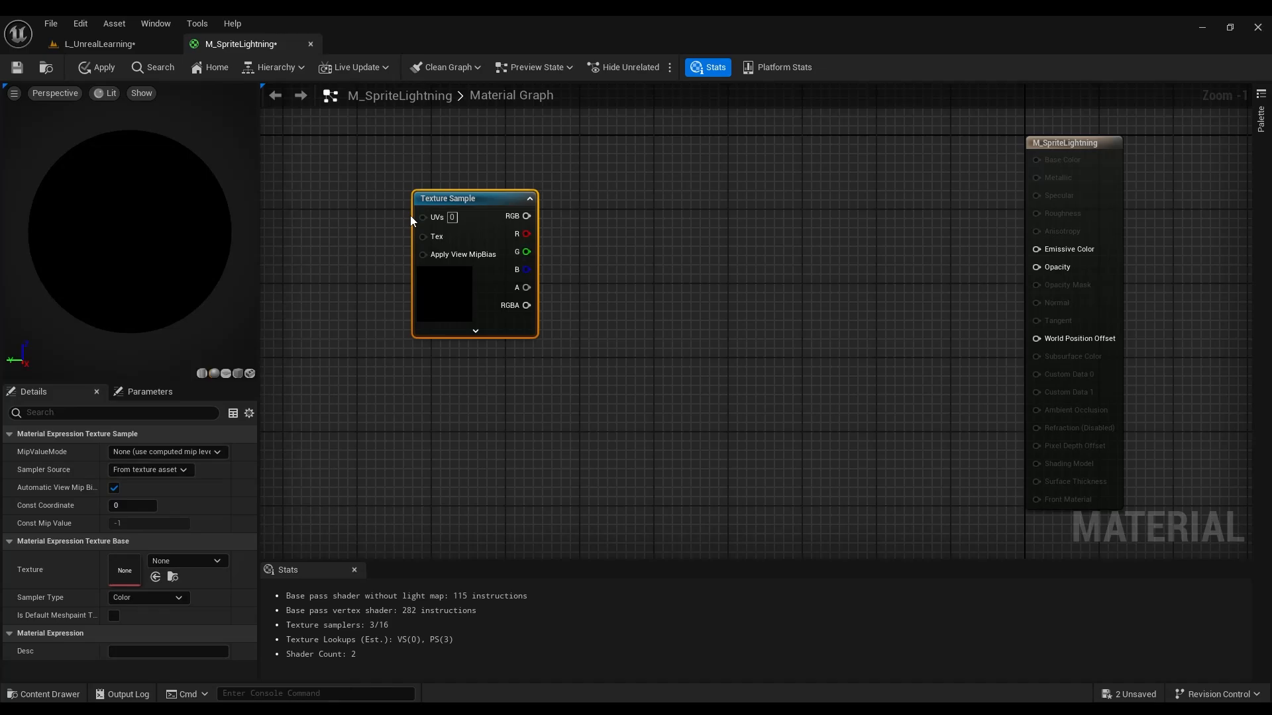
pyautogui.moveTo(460, 249); pyautogui.dragTo(460, 300)
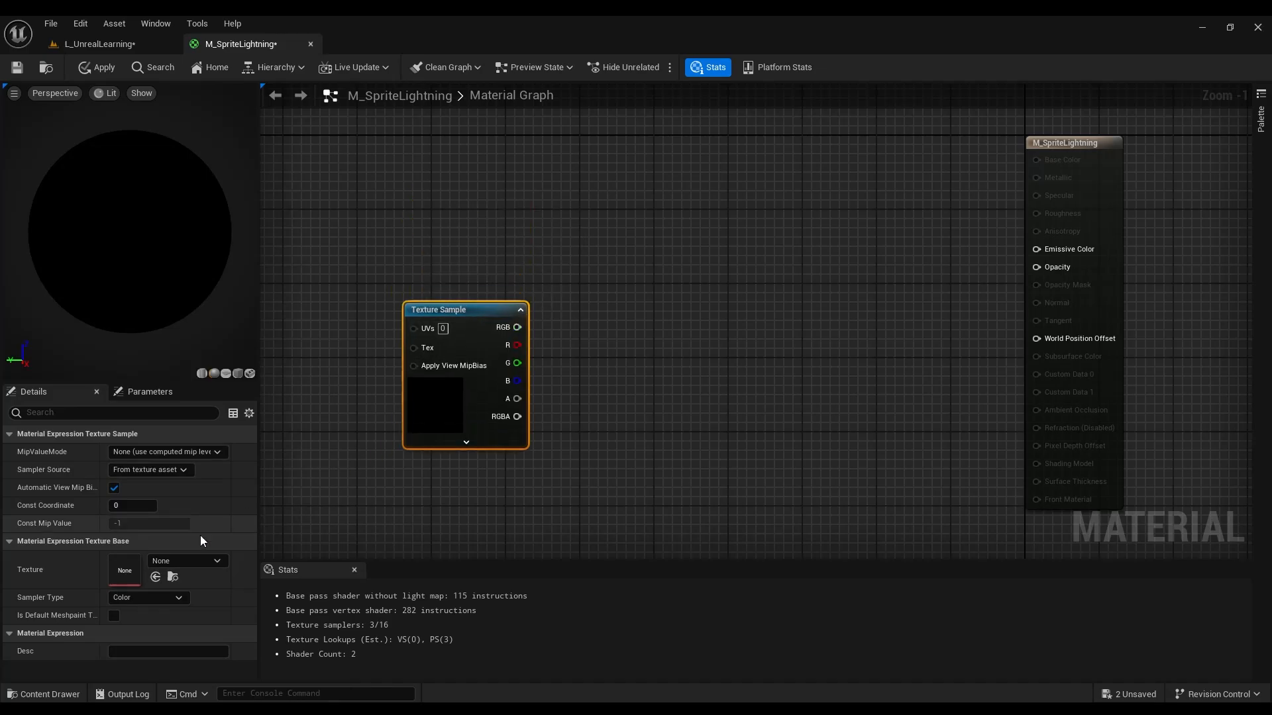
# Hide engine content in the texture list and assign the LightningSprite texture to the Texture Sample.
pyautogui.click(197, 561)
pyautogui.click(333, 357)
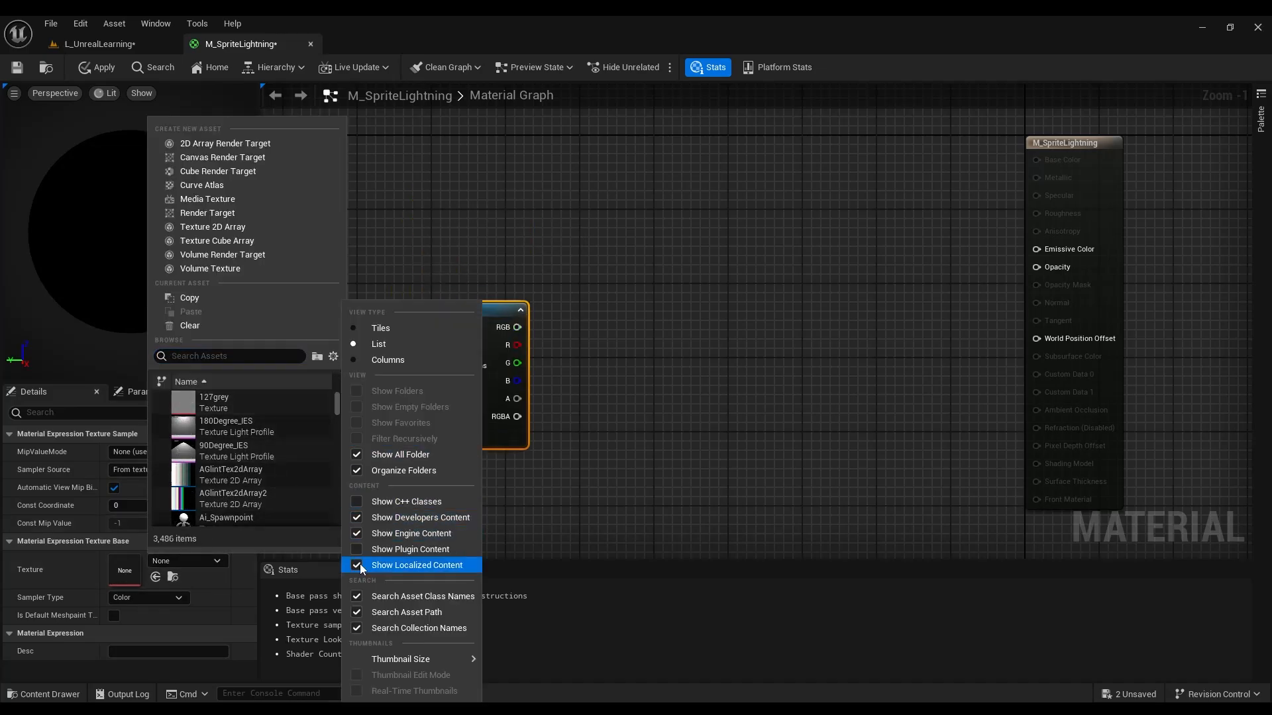
pyautogui.click(356, 534)
pyautogui.click(357, 534)
pyautogui.scroll(-7, 269, 480)
pyautogui.scroll(1, 244, 444)
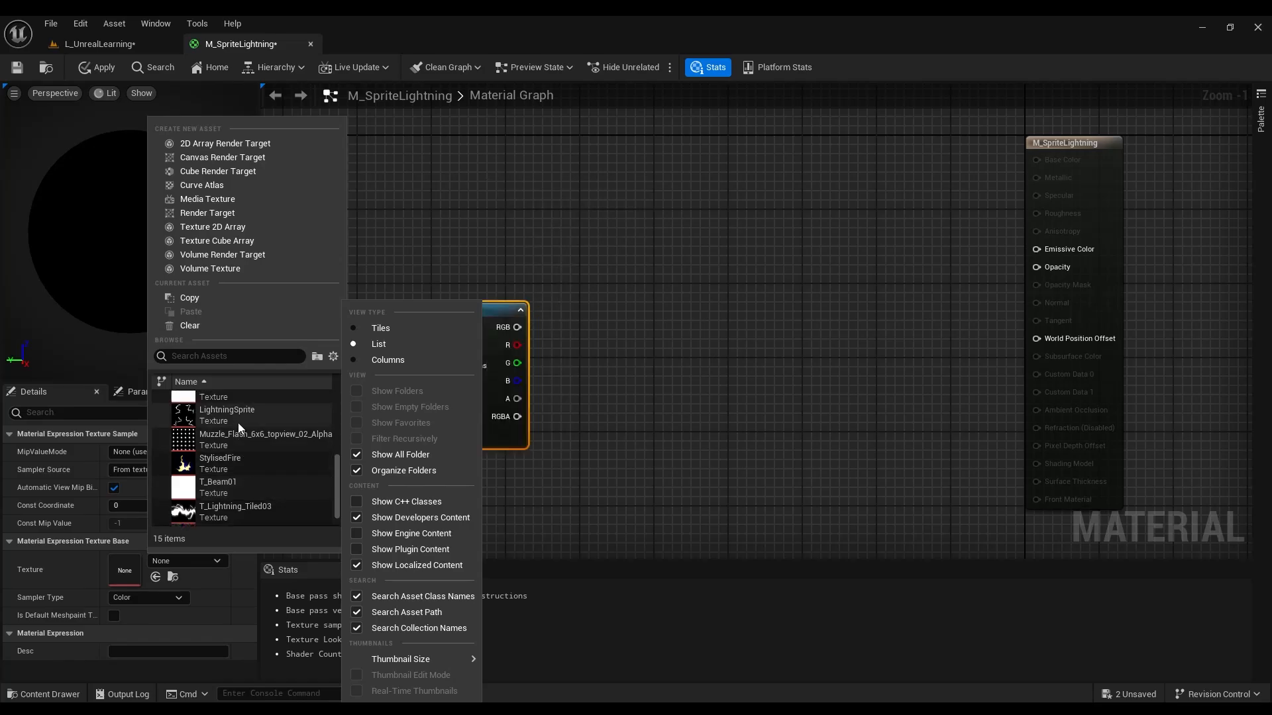
pyautogui.click(237, 417)
pyautogui.moveTo(458, 382); pyautogui.dragTo(449, 437)
pyautogui.moveTo(652, 291); pyautogui.dragTo(749, 310, button='right')
pyautogui.moveTo(542, 456); pyautogui.dragTo(413, 400)
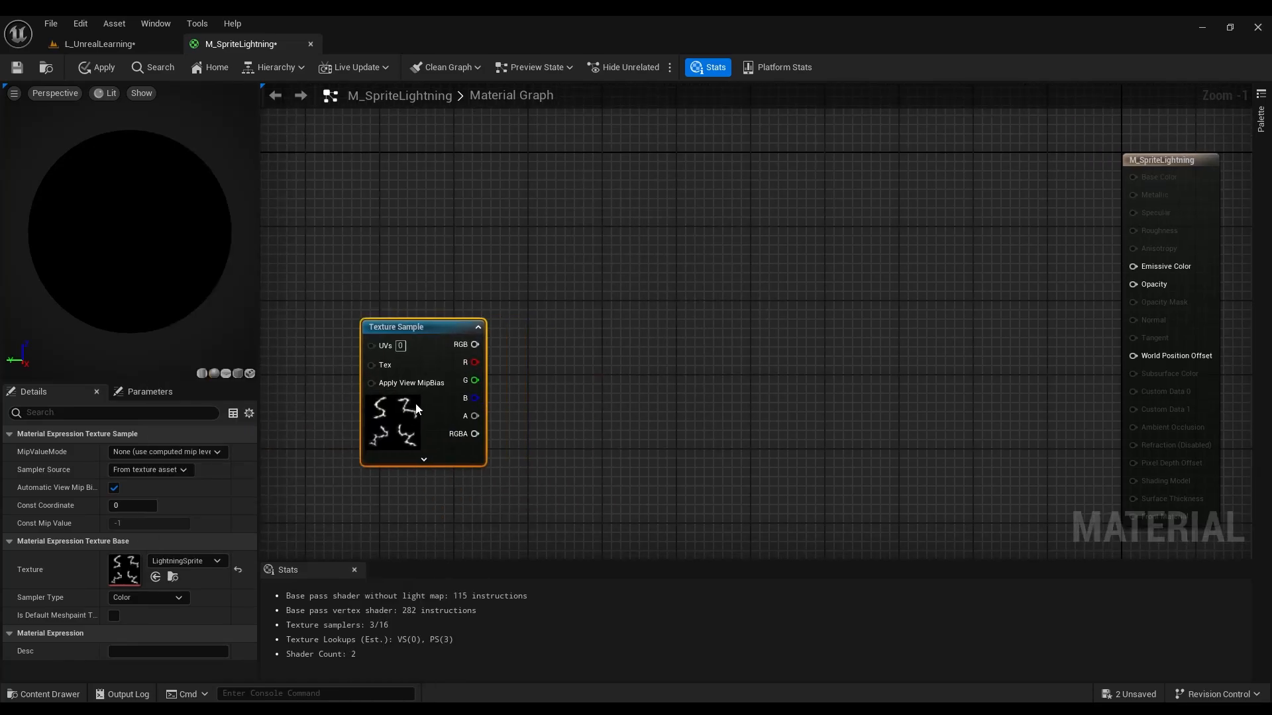
pyautogui.moveTo(618, 236); pyautogui.dragTo(631, 247, button='right')
# Add a ParticleColor node and arrange it above the Texture Sample, leaving space between the two.
pyautogui.rightClick(568, 192)
pyautogui.write('par')
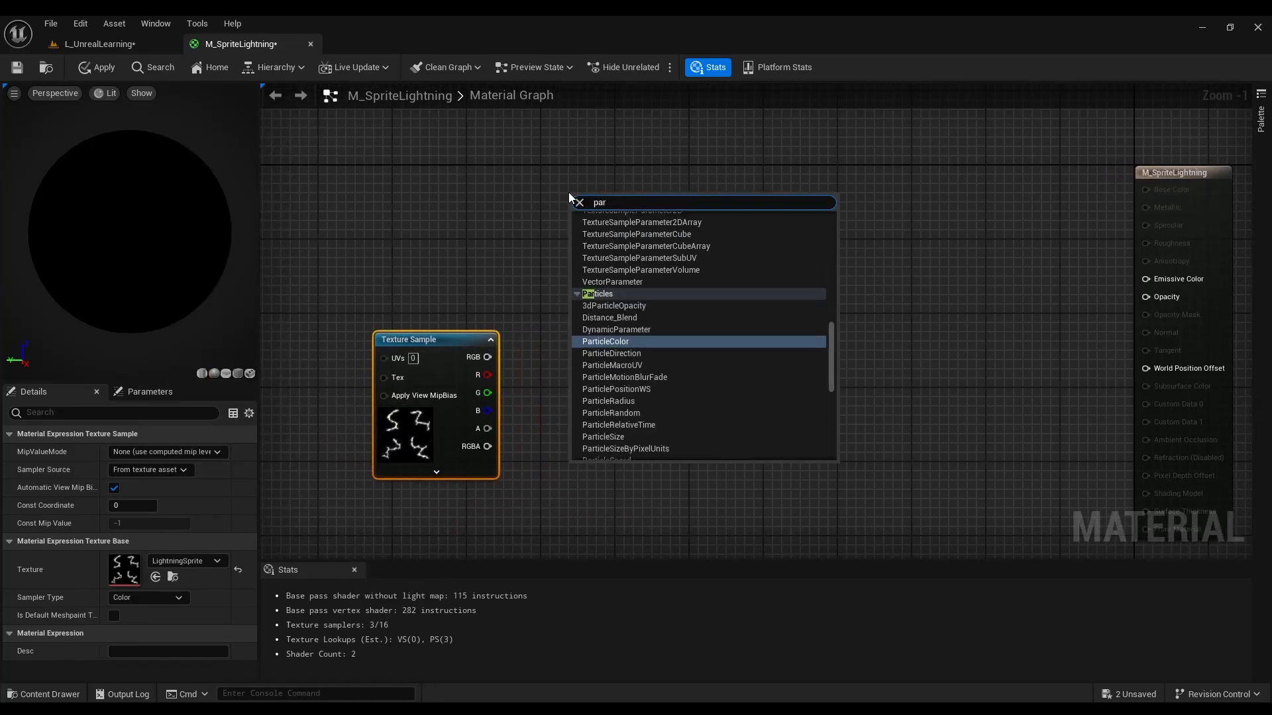
pyautogui.press('Return')
pyautogui.moveTo(568, 194); pyautogui.dragTo(401, 129)
pyautogui.moveTo(433, 376); pyautogui.dragTo(534, 527)
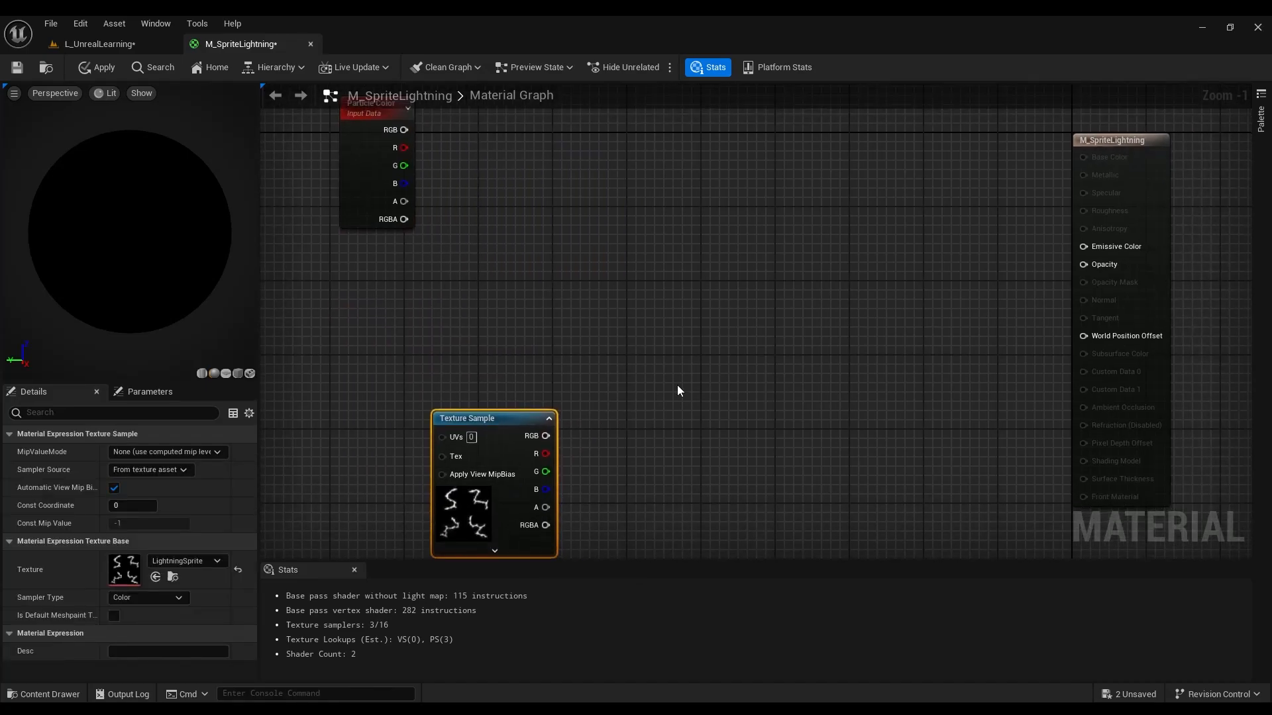
pyautogui.moveTo(677, 384); pyautogui.dragTo(641, 364, button='right')
pyautogui.moveTo(442, 406); pyautogui.dragTo(461, 425)
pyautogui.moveTo(595, 380); pyautogui.dragTo(756, 466, button='right')
pyautogui.scroll(-1, 579, 324)
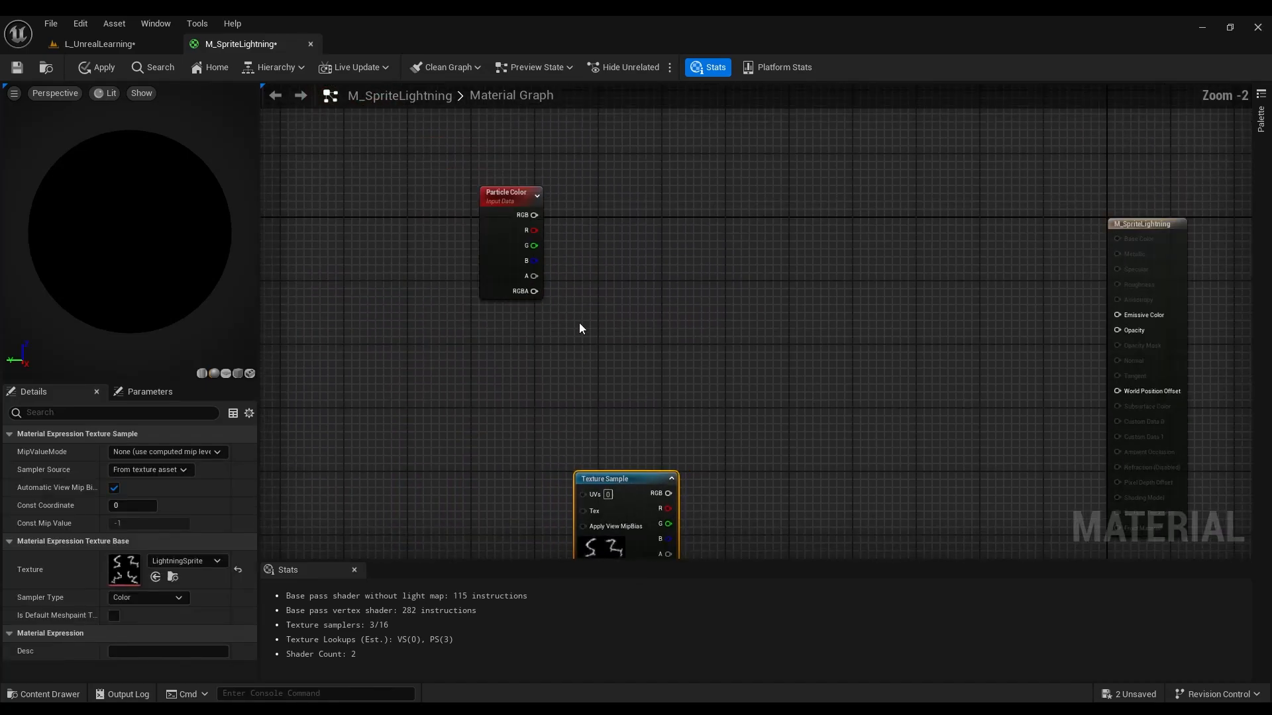
# Feed the Particle Color alpha output through a Saturate node and a OneMinus (1-x) node.
pyautogui.moveTo(534, 276); pyautogui.dragTo(578, 326)
pyautogui.write('sat')
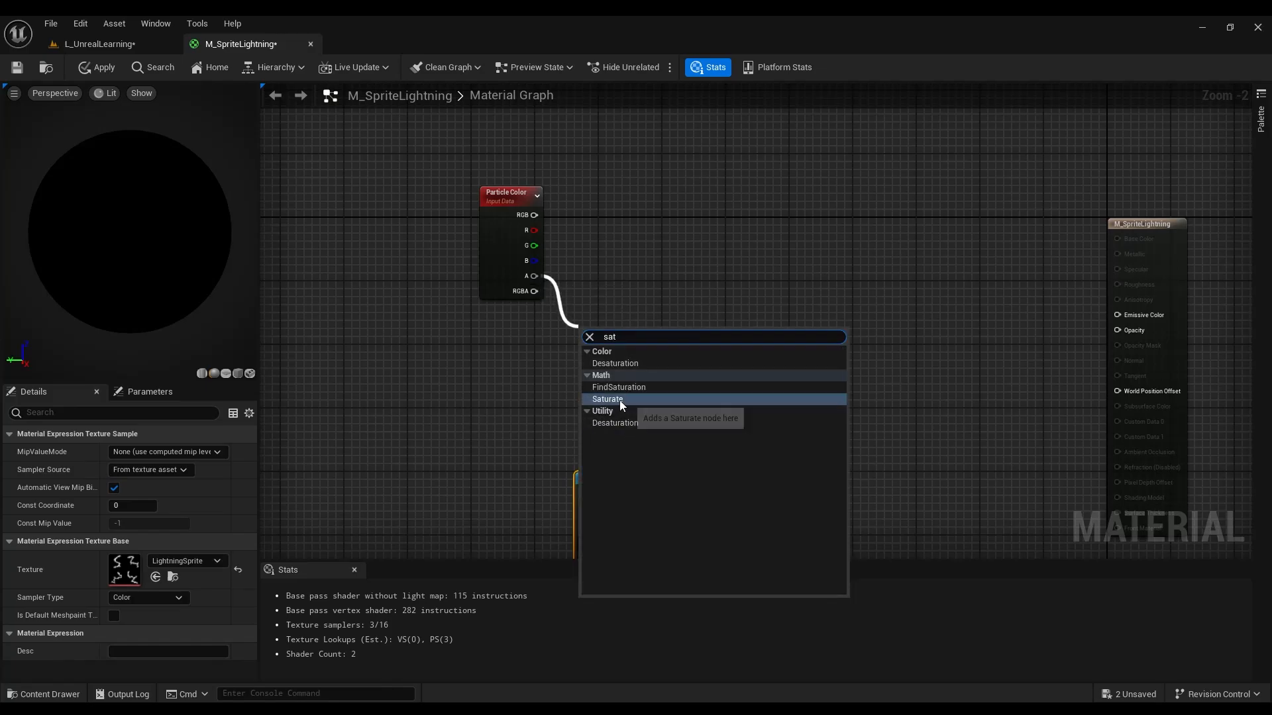
pyautogui.click(620, 400)
pyautogui.click(686, 395)
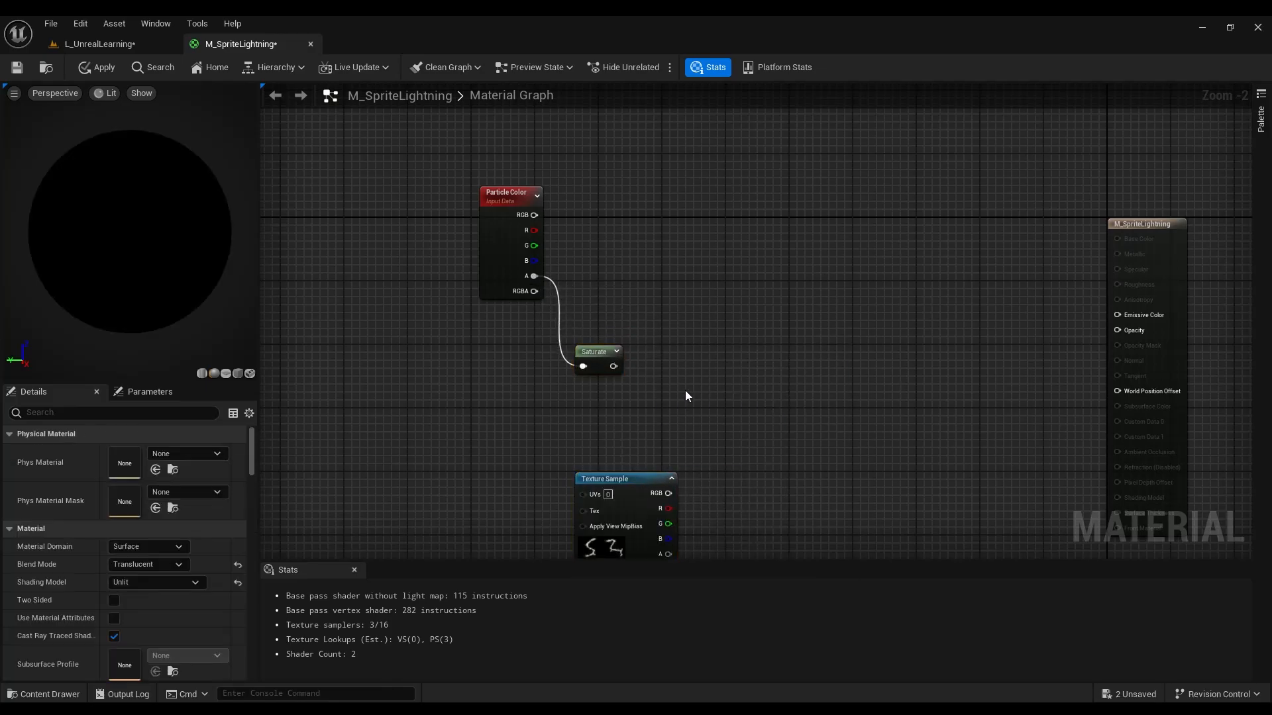
pyautogui.moveTo(686, 396); pyautogui.dragTo(651, 368, button='right')
pyautogui.moveTo(595, 357); pyautogui.dragTo(646, 351)
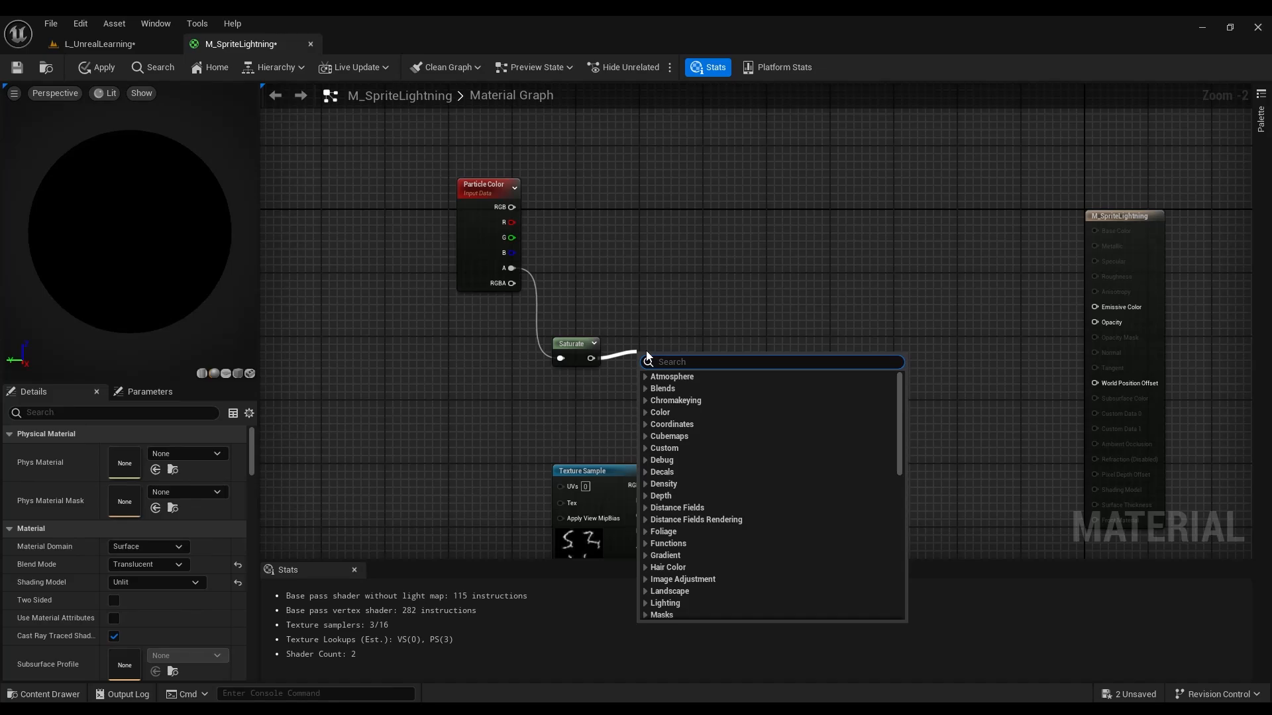
pyautogui.write('onem')
pyautogui.press('Return')
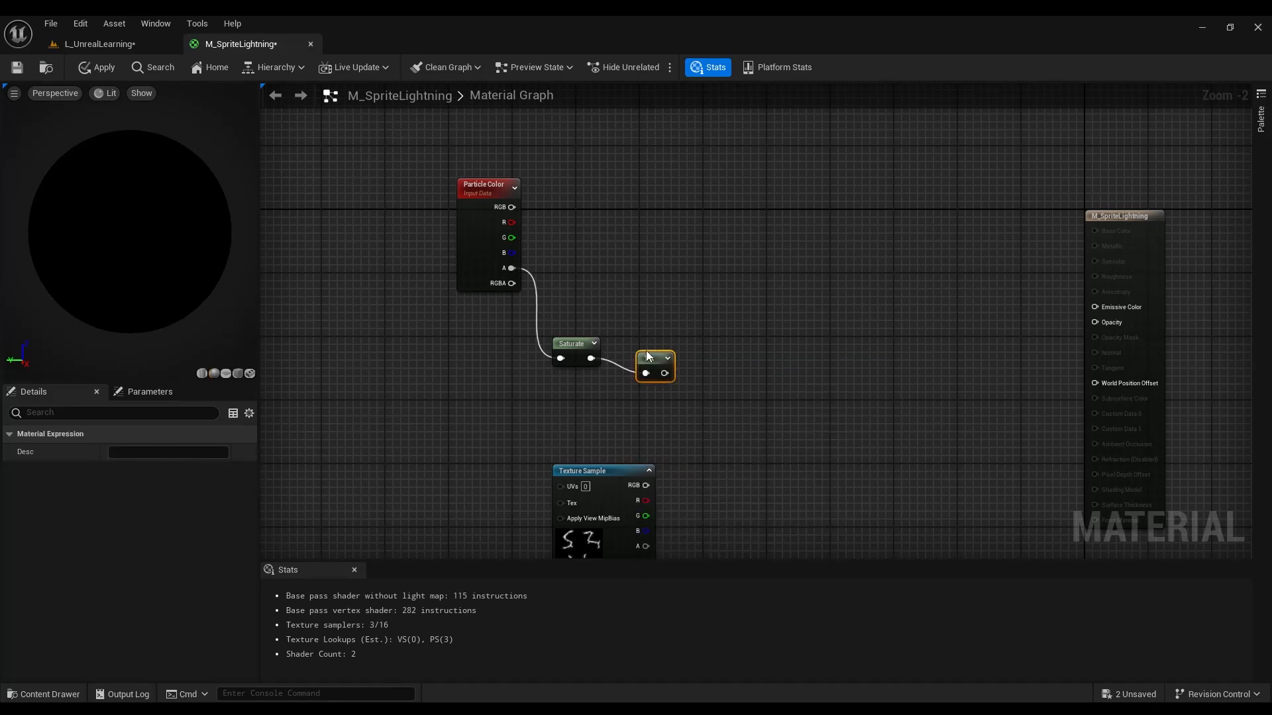
# Connect an Add node after the 1-x node and set its B value to 0.01.
pyautogui.moveTo(709, 377); pyautogui.dragTo(714, 376)
pyautogui.write('add')
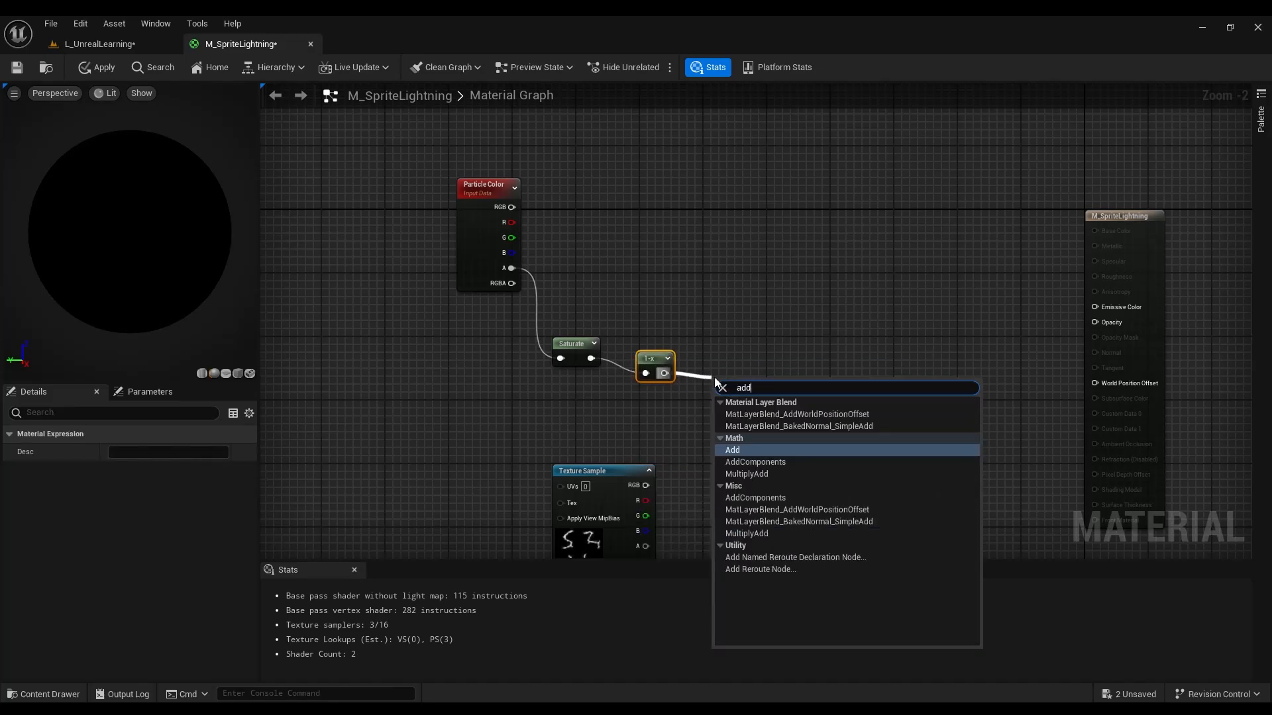
pyautogui.click(756, 449)
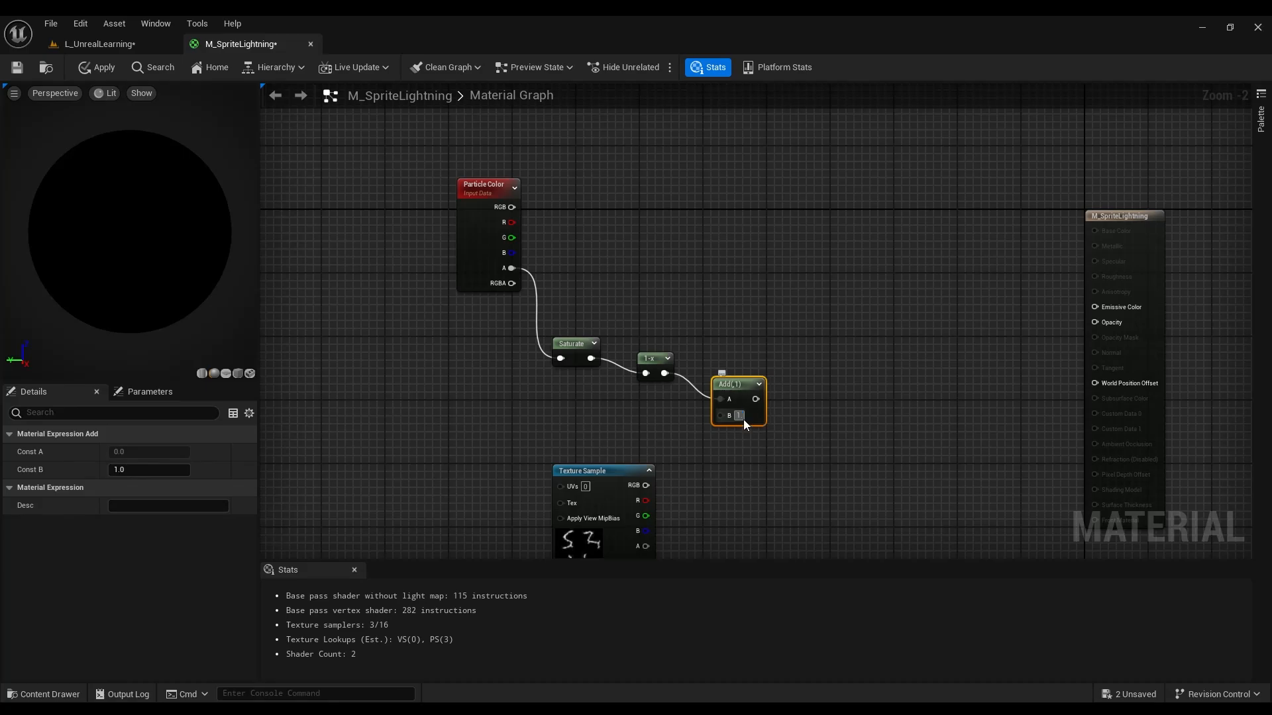
pyautogui.click(743, 420)
pyautogui.write('0.01')
pyautogui.press('Return')
# Align the Saturate, 1-x and Add nodes in a straight row and move the Texture Sample above them.
pyautogui.moveTo(738, 446); pyautogui.dragTo(575, 357)
pyautogui.press('q')
pyautogui.click(618, 312)
pyautogui.moveTo(612, 473); pyautogui.dragTo(773, 176)
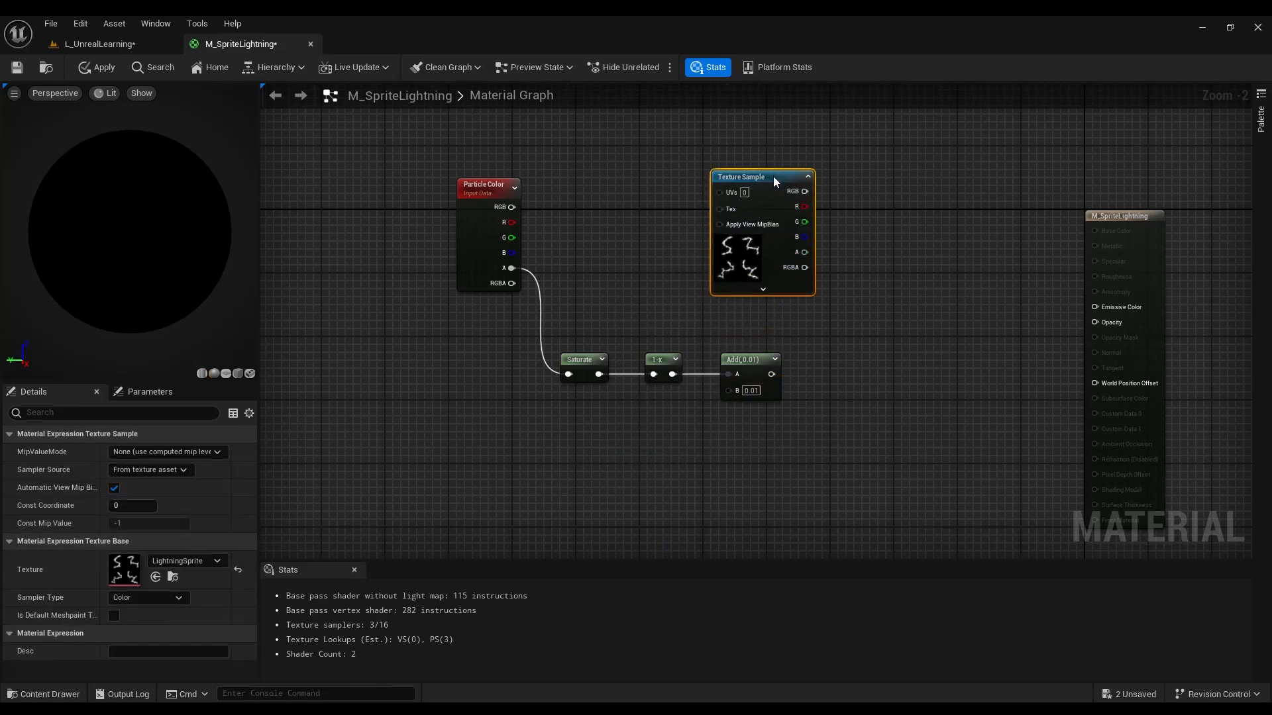
pyautogui.moveTo(861, 282); pyautogui.dragTo(815, 272, button='right')
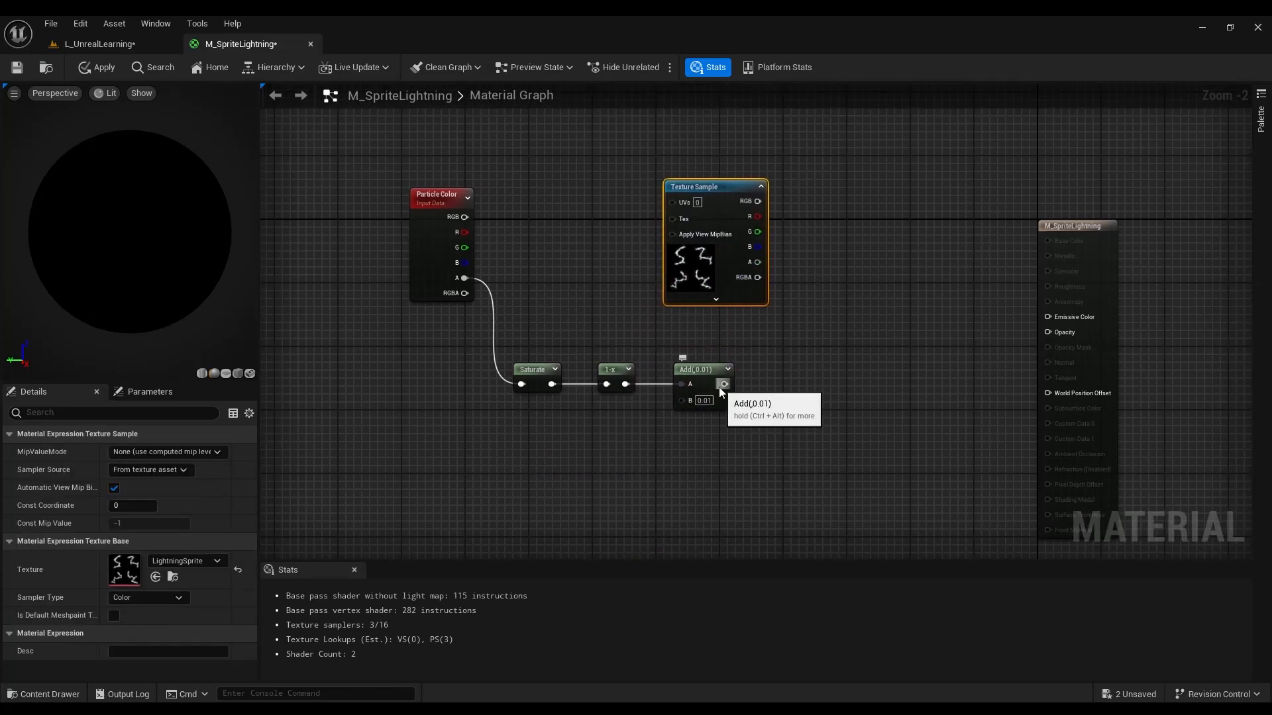
# Add an InverseLinearInterpolate node and connect the Add node's output to its B input.
pyautogui.rightClick(818, 343)
pyautogui.write('inver')
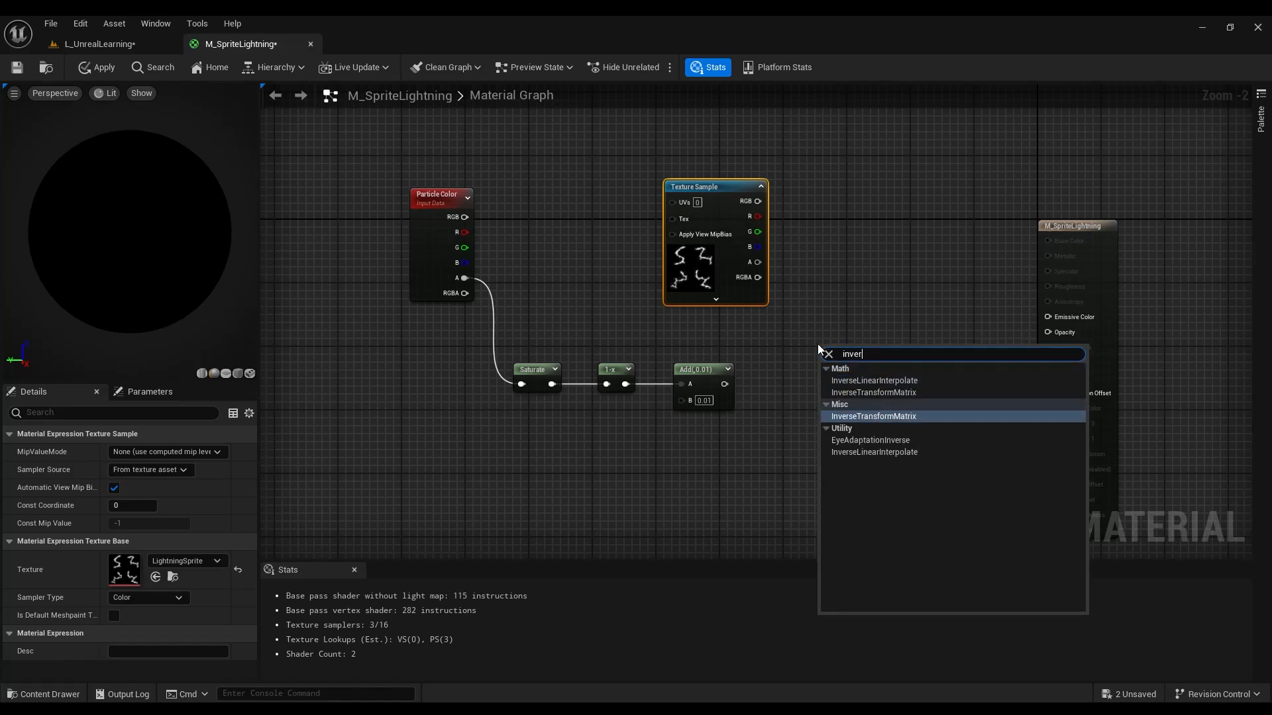
pyautogui.press('Up')
pyautogui.press('Return')
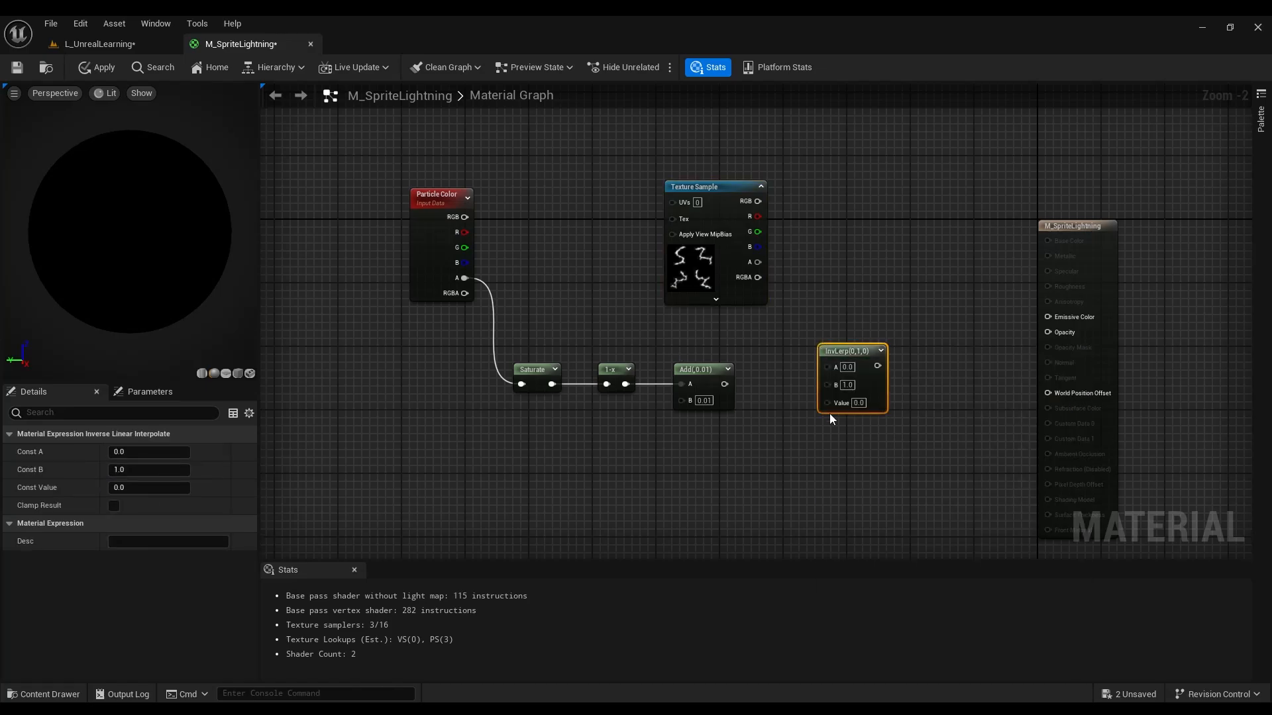
pyautogui.moveTo(823, 403); pyautogui.dragTo(747, 419)
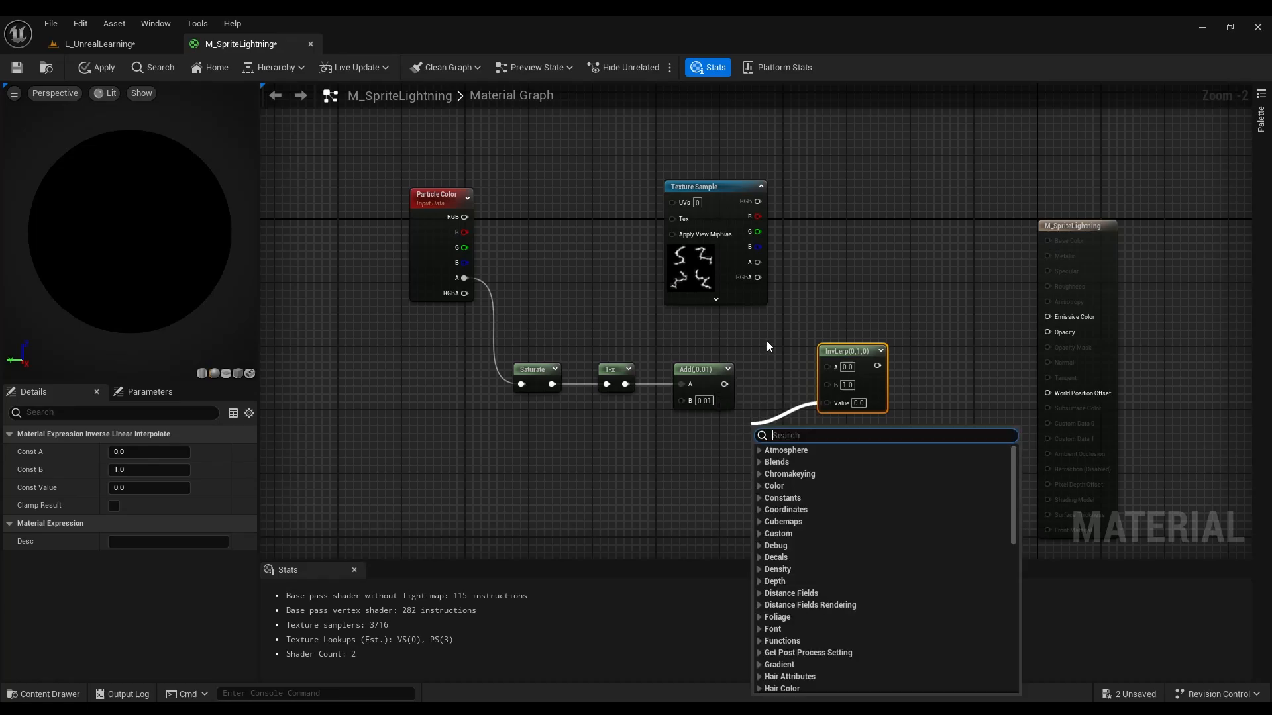
pyautogui.click(766, 340)
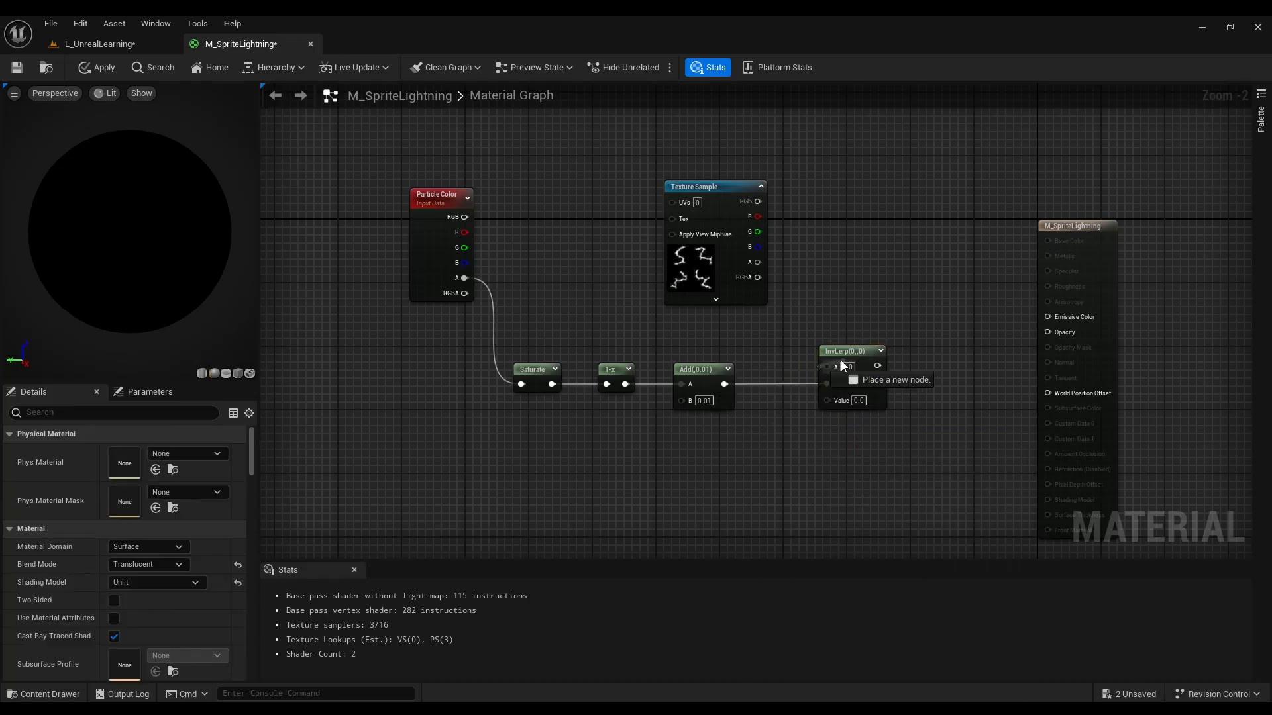
pyautogui.moveTo(841, 360); pyautogui.dragTo(836, 359)
# Move the InvLerp node closer to Add and connect the 1-x output to its A input through a reroute node.
pyautogui.moveTo(780, 427); pyautogui.dragTo(510, 365)
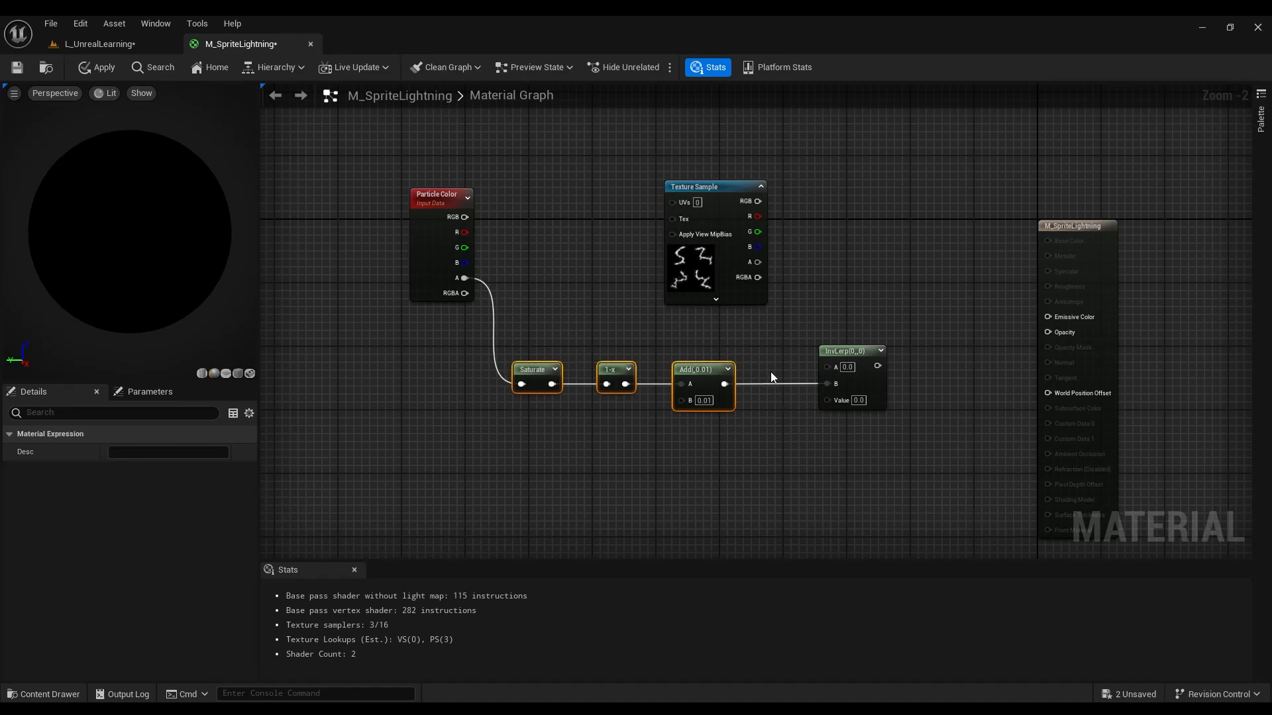
pyautogui.click(815, 421)
pyautogui.moveTo(874, 391); pyautogui.dragTo(832, 392)
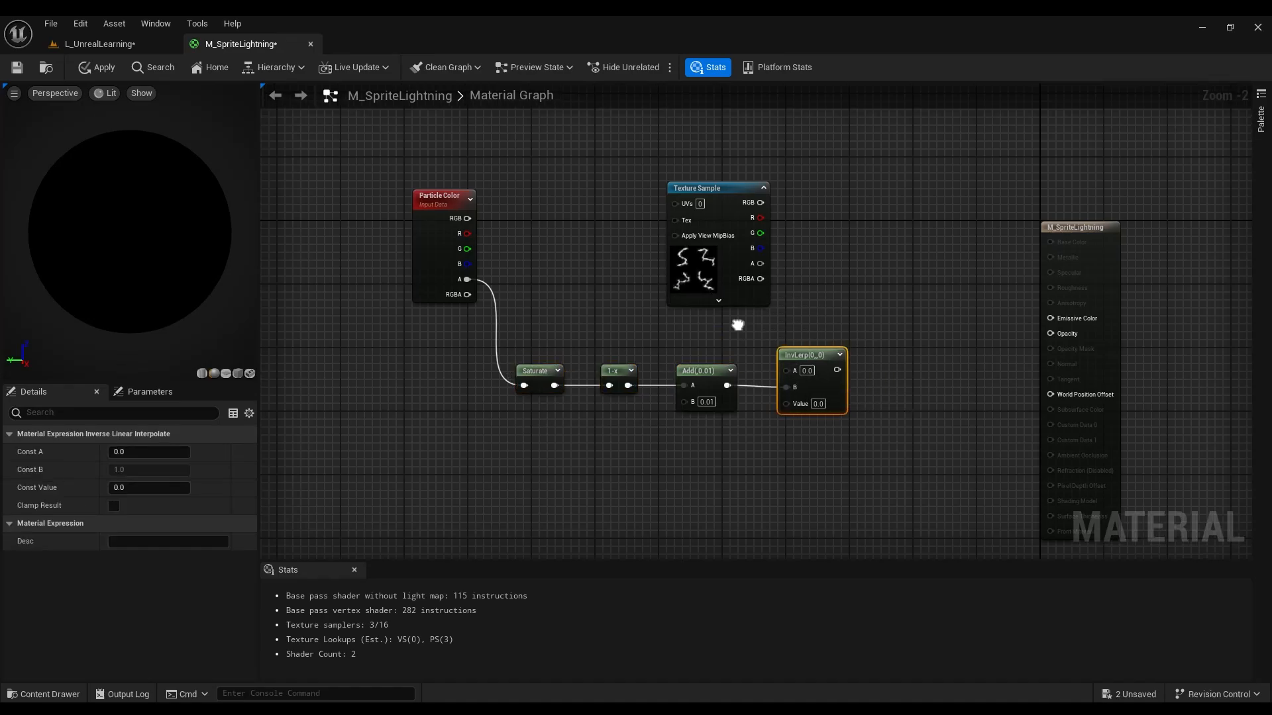
pyautogui.moveTo(735, 324); pyautogui.dragTo(759, 344, button='right')
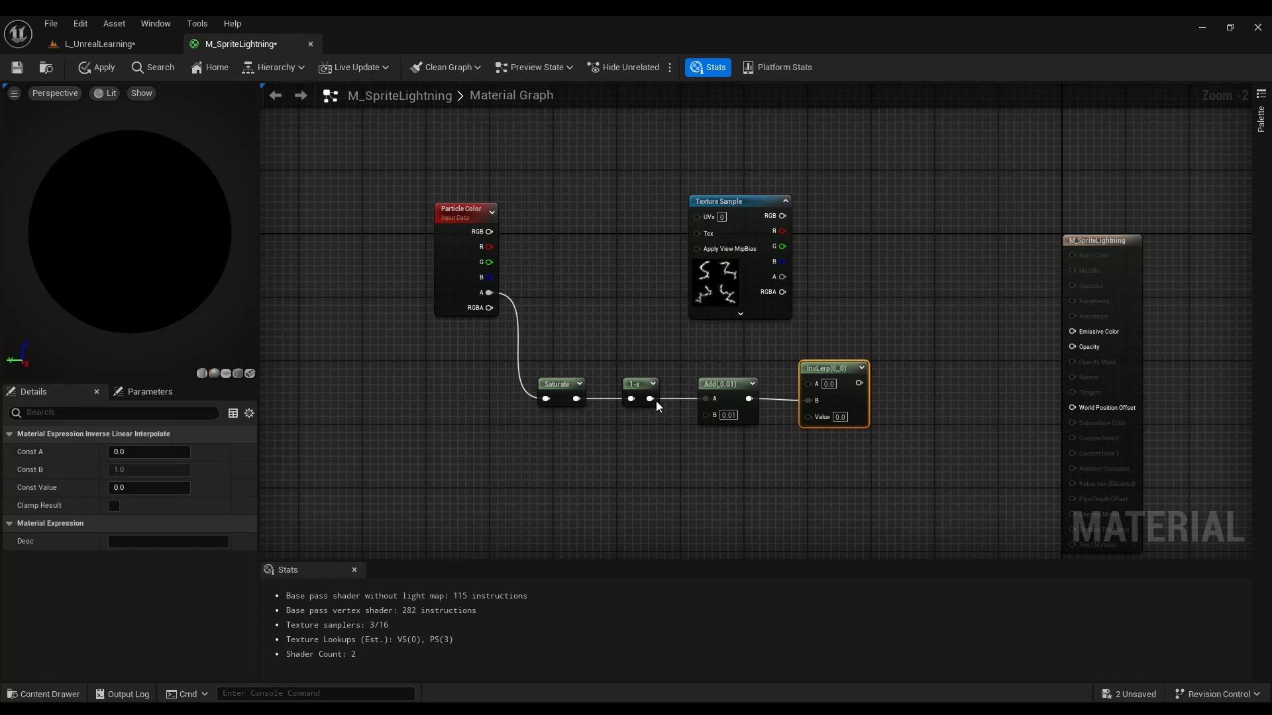
pyautogui.moveTo(651, 399); pyautogui.dragTo(743, 406)
pyautogui.click(760, 383)
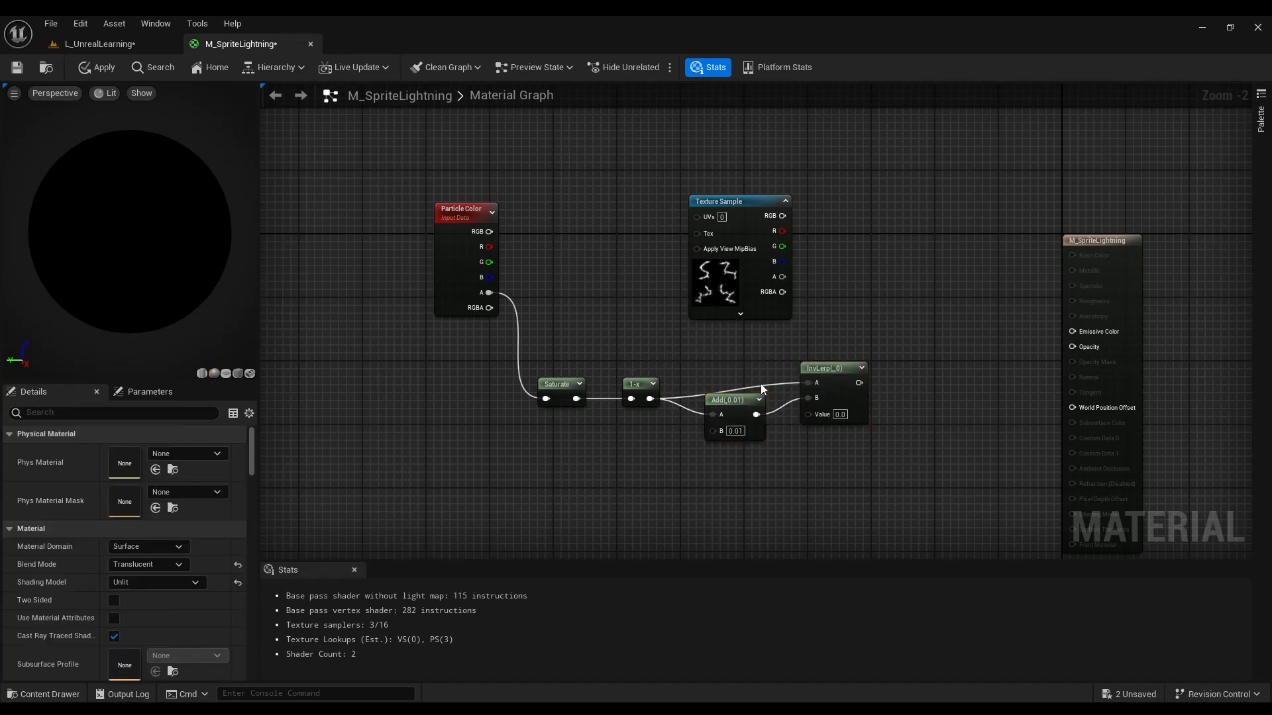
pyautogui.doubleClick(761, 384)
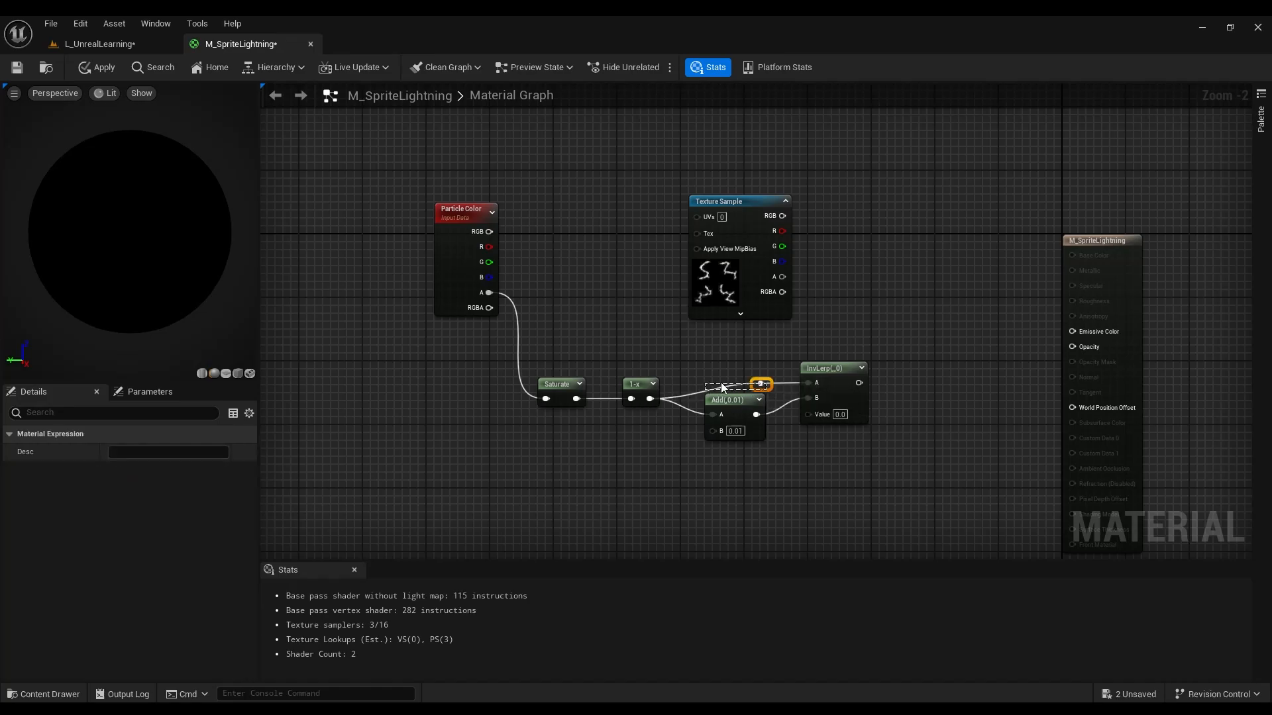
pyautogui.moveTo(693, 374); pyautogui.dragTo(692, 377)
# Move the Texture Sample below the alpha chain and connect its red channel to the InvLerp node's Value input.
pyautogui.moveTo(726, 287); pyautogui.dragTo(654, 553)
pyautogui.moveTo(809, 457); pyautogui.dragTo(766, 414, button='right')
pyautogui.moveTo(625, 484); pyautogui.dragTo(598, 518)
pyautogui.click(754, 499)
pyautogui.moveTo(708, 475); pyautogui.dragTo(676, 459, button='right')
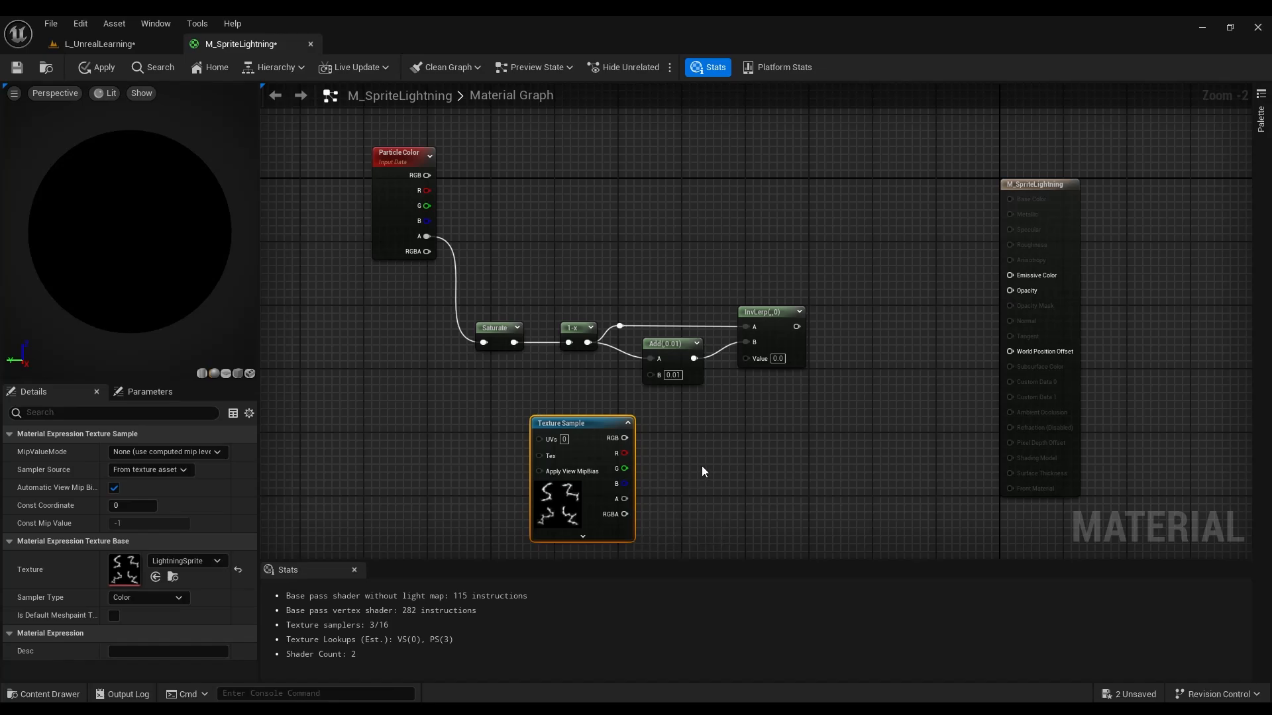
pyautogui.moveTo(625, 453)
pyautogui.mouseDown()
pyautogui.moveTo(745, 359)
pyautogui.moveTo(646, 445)
pyautogui.mouseUp()
pyautogui.moveTo(840, 339); pyautogui.dragTo(842, 368, button='right')
pyautogui.moveTo(657, 218); pyautogui.dragTo(619, 230, button='right')
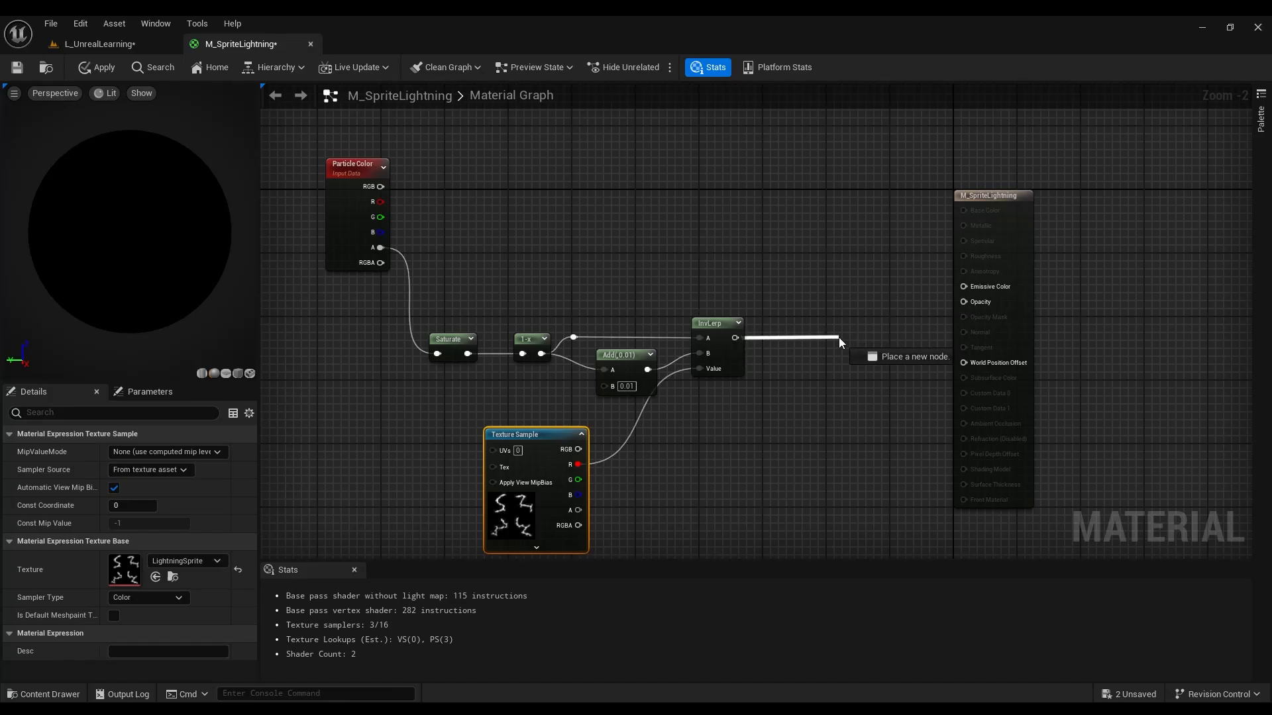
# Route the InvLerp output through a new Depth Fade node into Opacity, and connect Particle Color's RGB output to Emissive Color.
pyautogui.moveTo(838, 336); pyautogui.dragTo(808, 318)
pyautogui.click(877, 480)
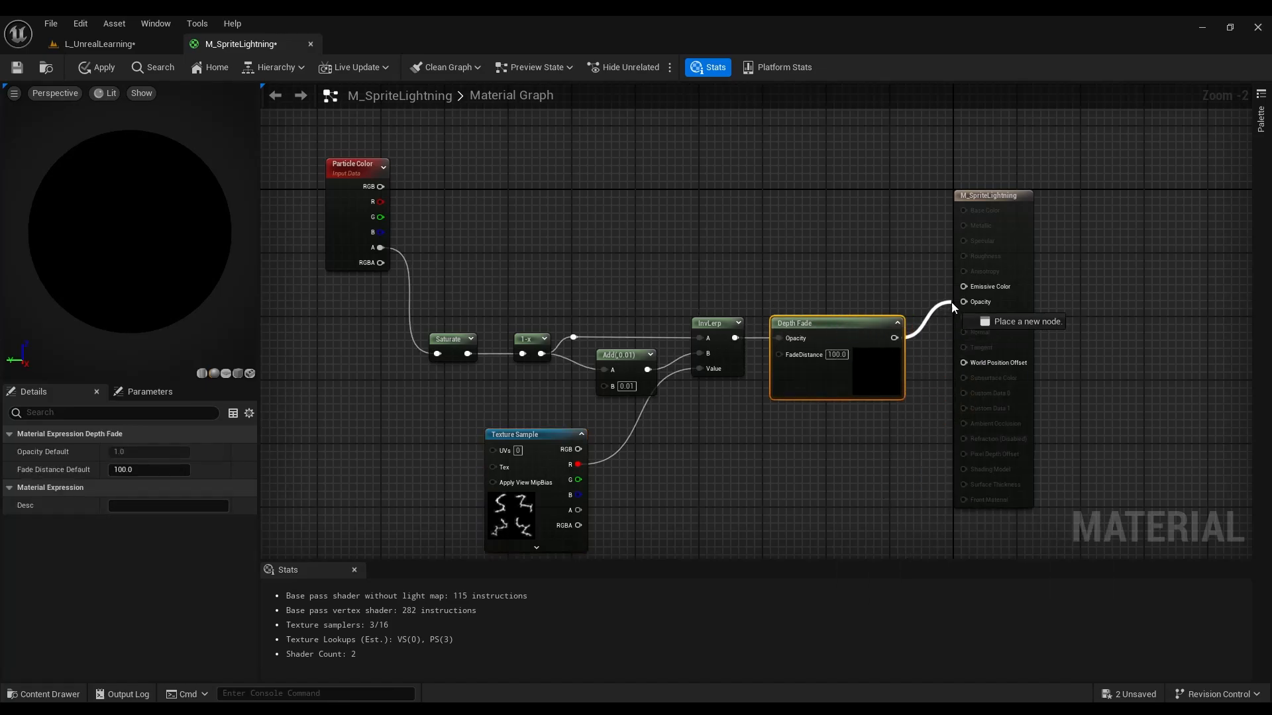
pyautogui.moveTo(951, 302); pyautogui.dragTo(383, 188)
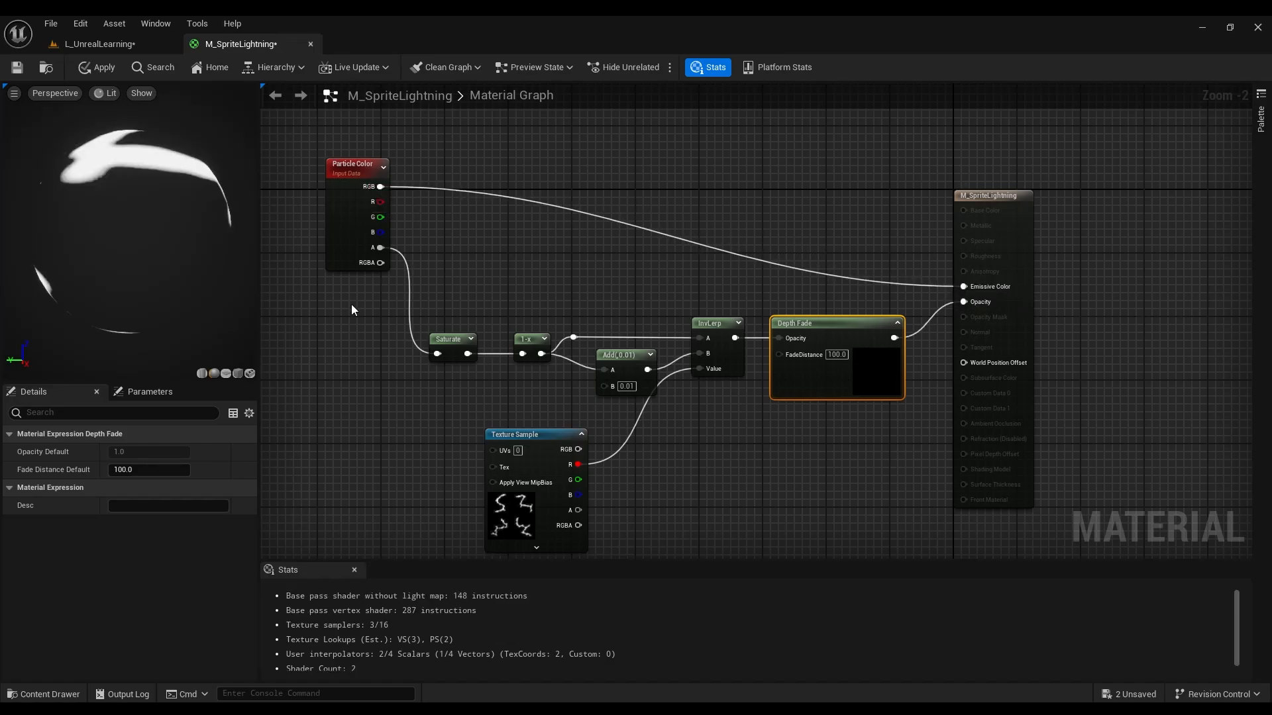
# Preview the material on a flat plane with auto exposure turned off, and save the material.
pyautogui.click(238, 374)
pyautogui.scroll(2, 207, 299)
pyautogui.click(109, 93)
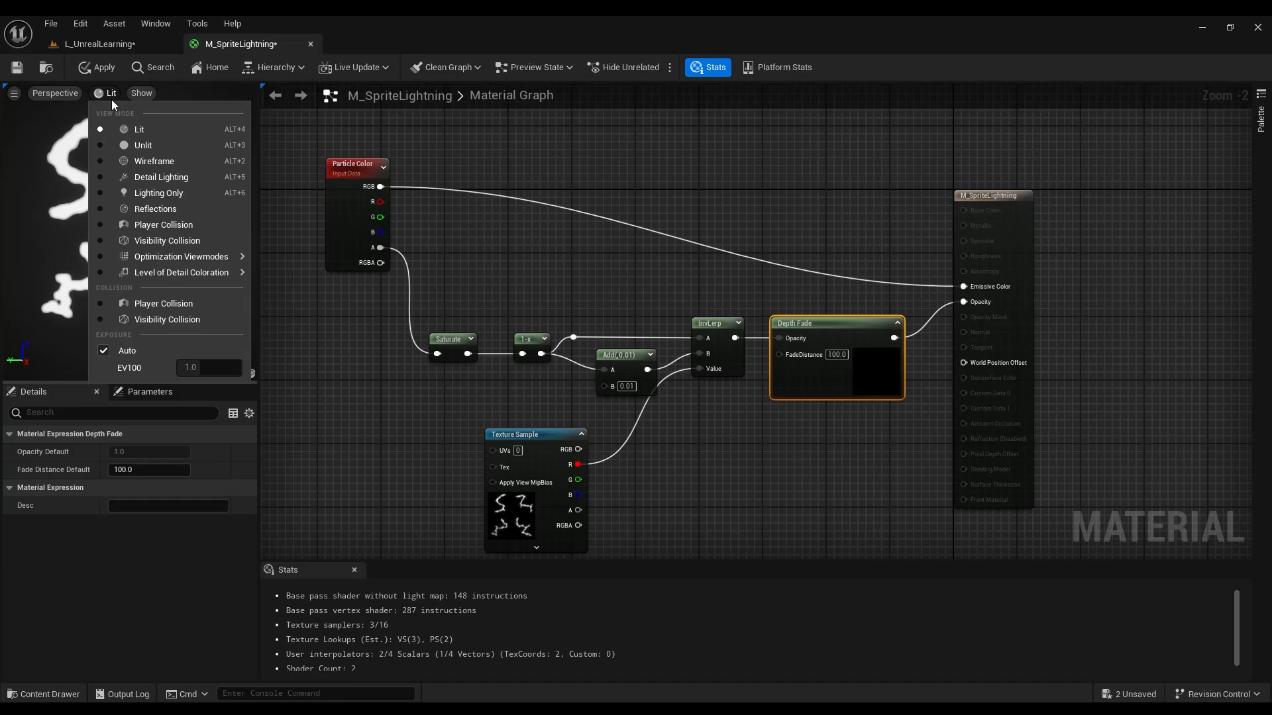
pyautogui.click(136, 353)
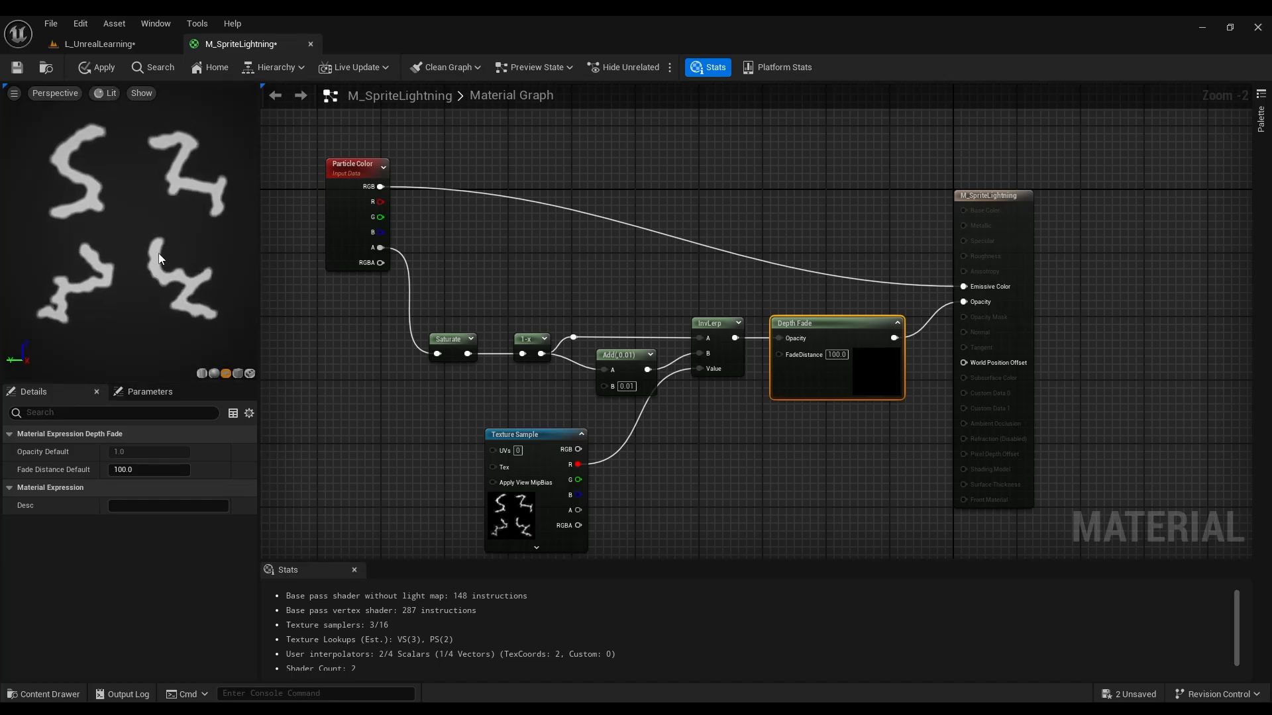
pyautogui.click(14, 69)
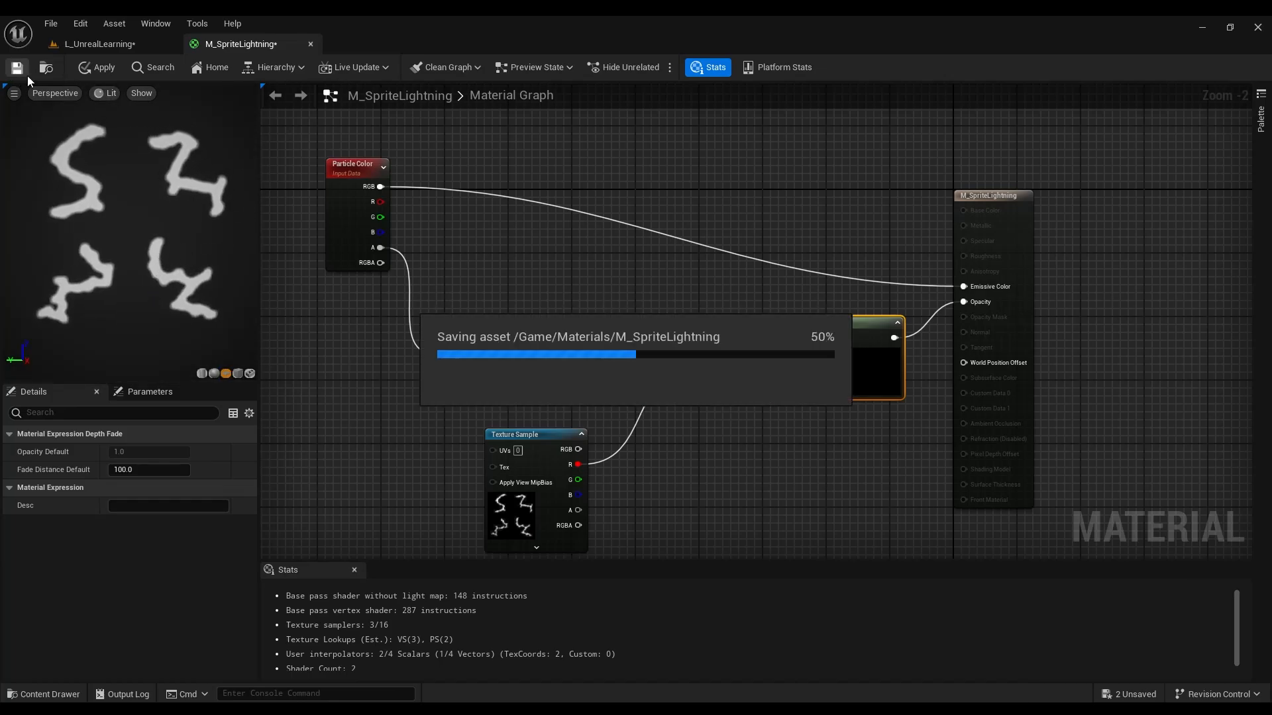
# Insert a Power node between the Texture Sample's red channel and the InvLerp node's Value input.
pyautogui.moveTo(553, 236); pyautogui.dragTo(602, 220, button='right')
pyautogui.moveTo(710, 414); pyautogui.dragTo(725, 359, button='right')
pyautogui.scroll(1, 634, 429)
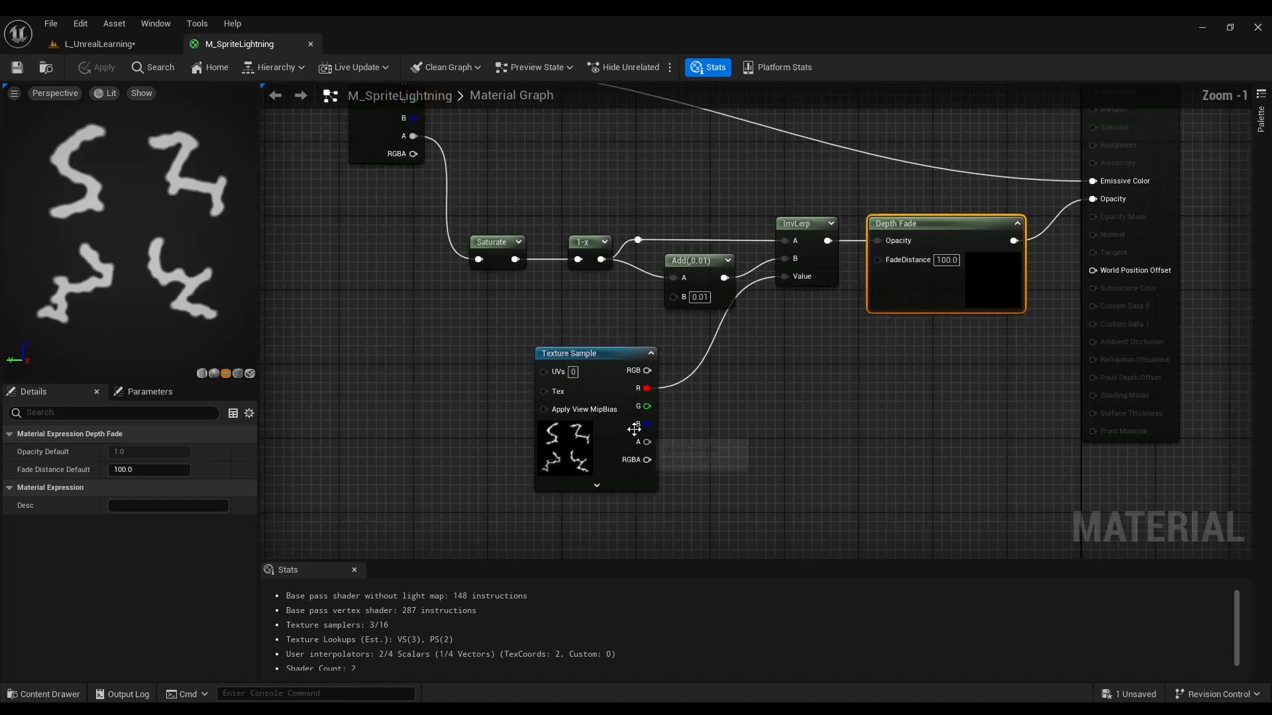
pyautogui.click(731, 381)
pyautogui.moveTo(739, 406); pyautogui.dragTo(648, 389)
pyautogui.moveTo(794, 405); pyautogui.dragTo(750, 375)
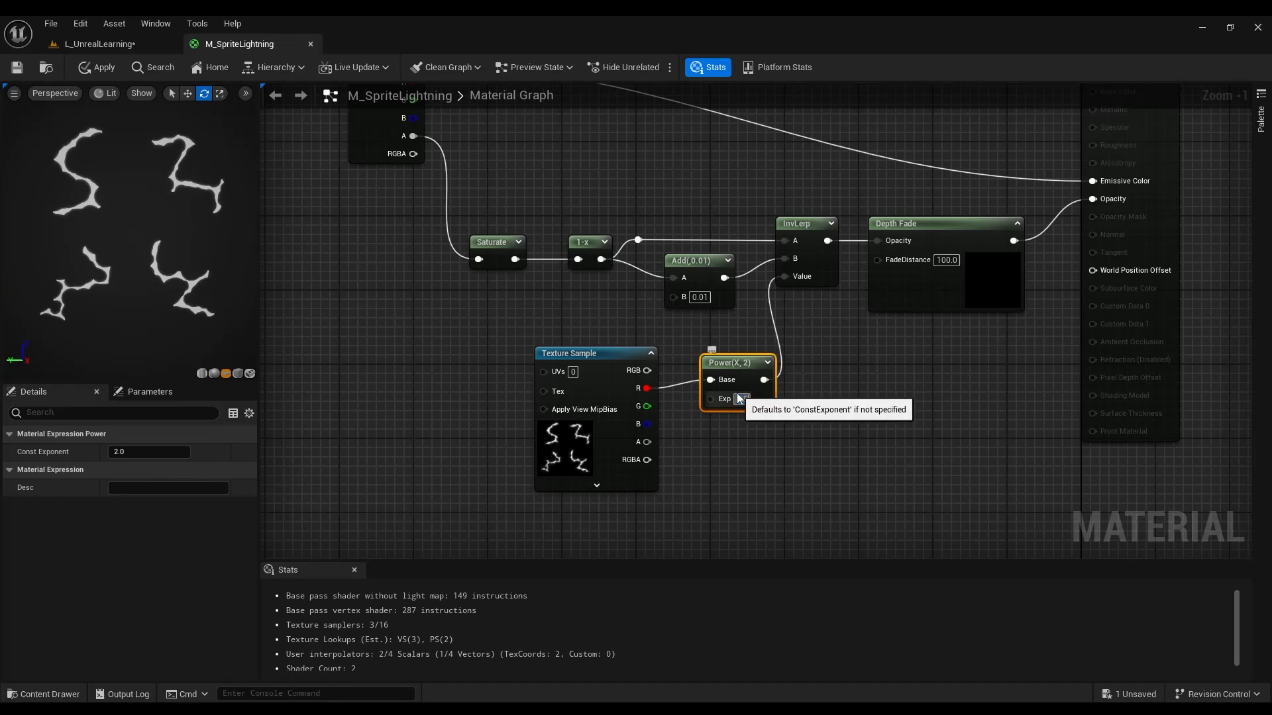
# Compare exponents of 1.5 and 1 on the Power node, and leave the exponent at 1.5.
pyautogui.write('1.5')
pyautogui.press('Return')
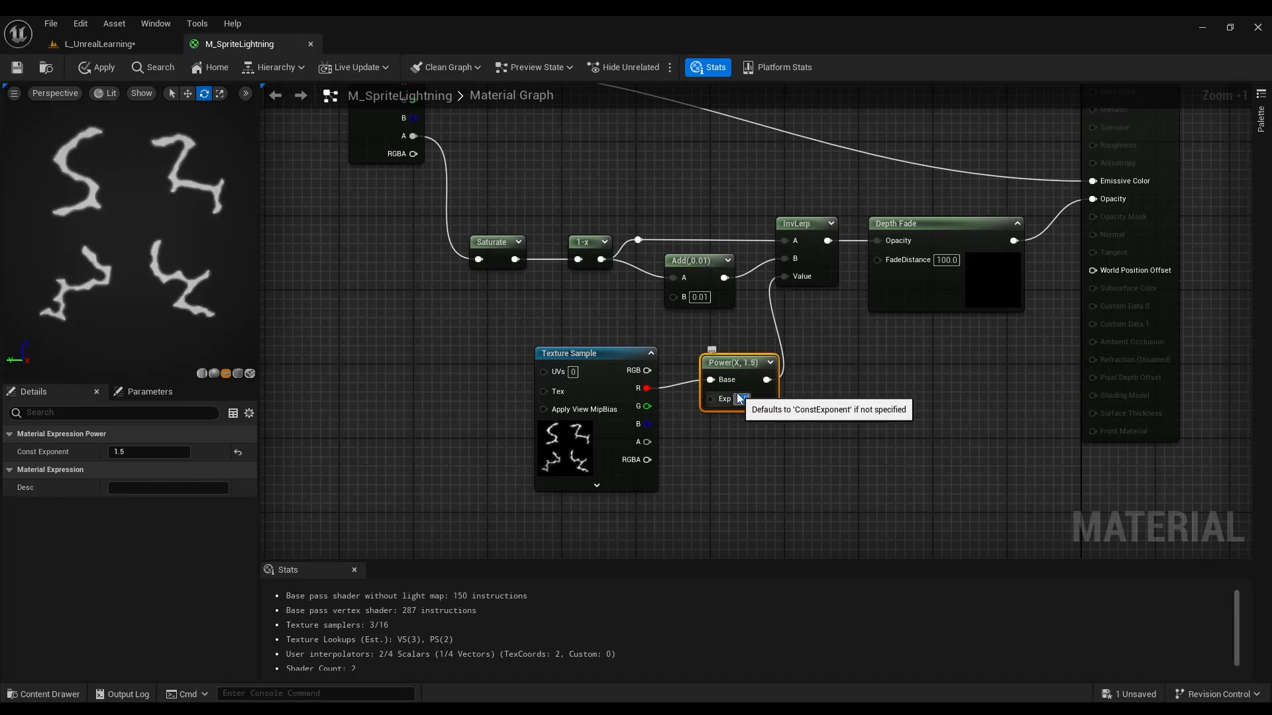
pyautogui.press('Return')
pyautogui.write('1.')
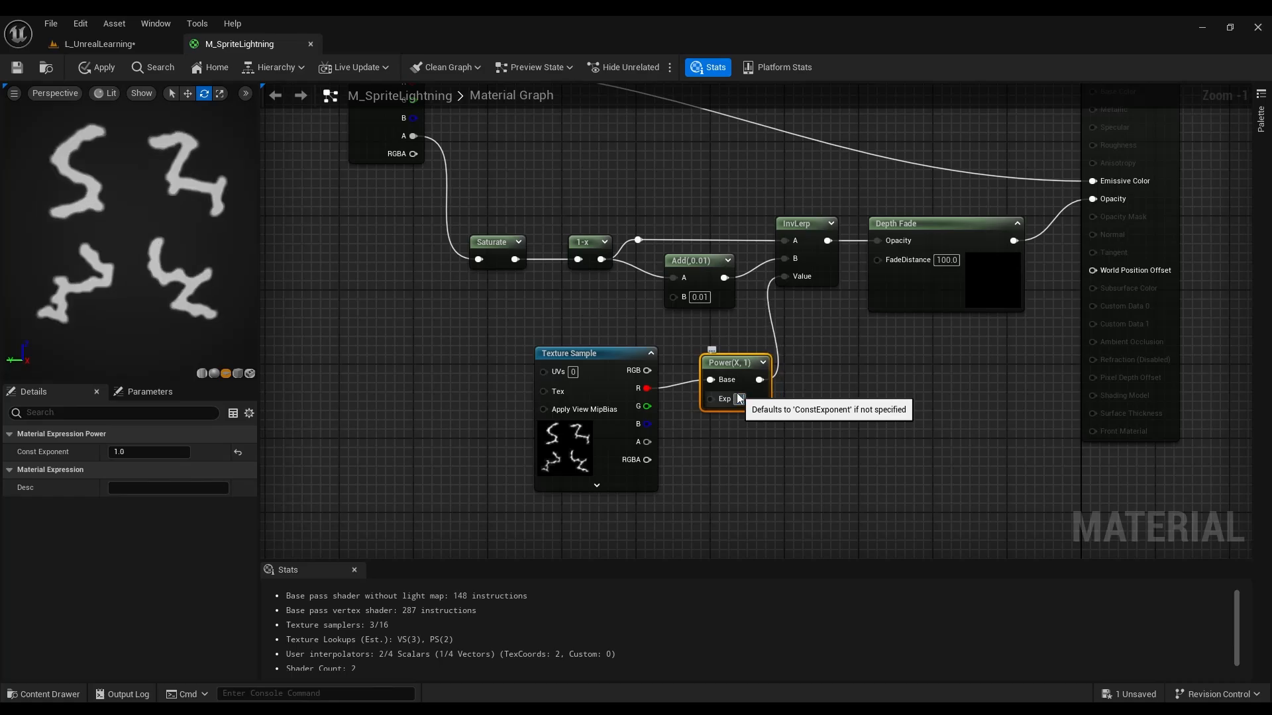
pyautogui.write('5')
pyautogui.press('Return')
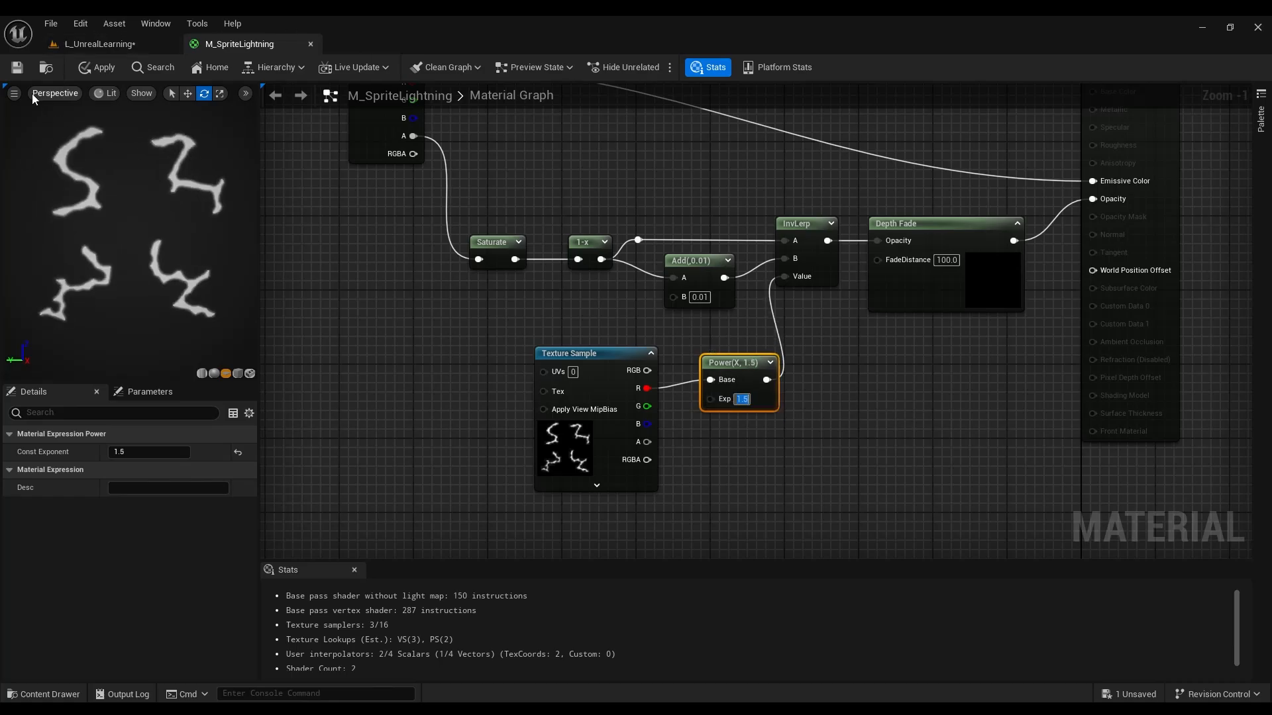
# Save the M_SpriteLightning material and return to the level to open the Niagara content folder.
pyautogui.click(20, 70)
pyautogui.click(100, 44)
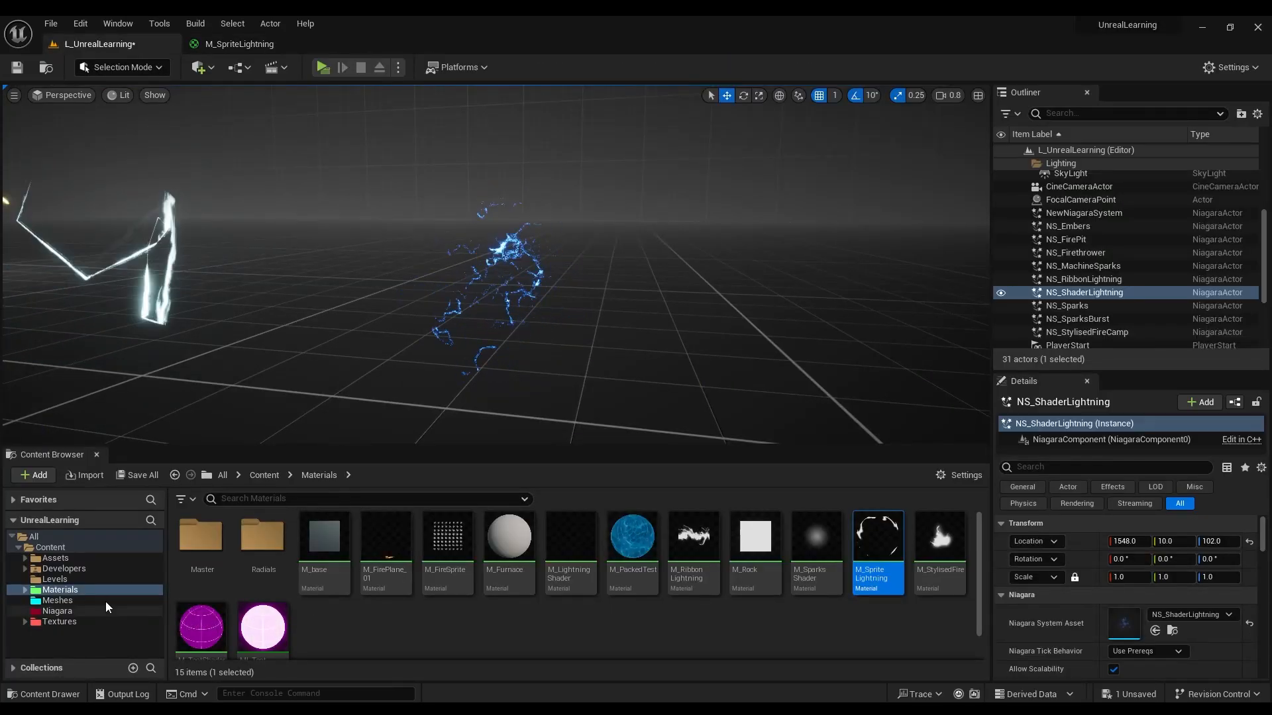
pyautogui.click(87, 610)
# Create a Niagara system in the Niagara folder from the Fountain emitter template.
pyautogui.rightClick(349, 634)
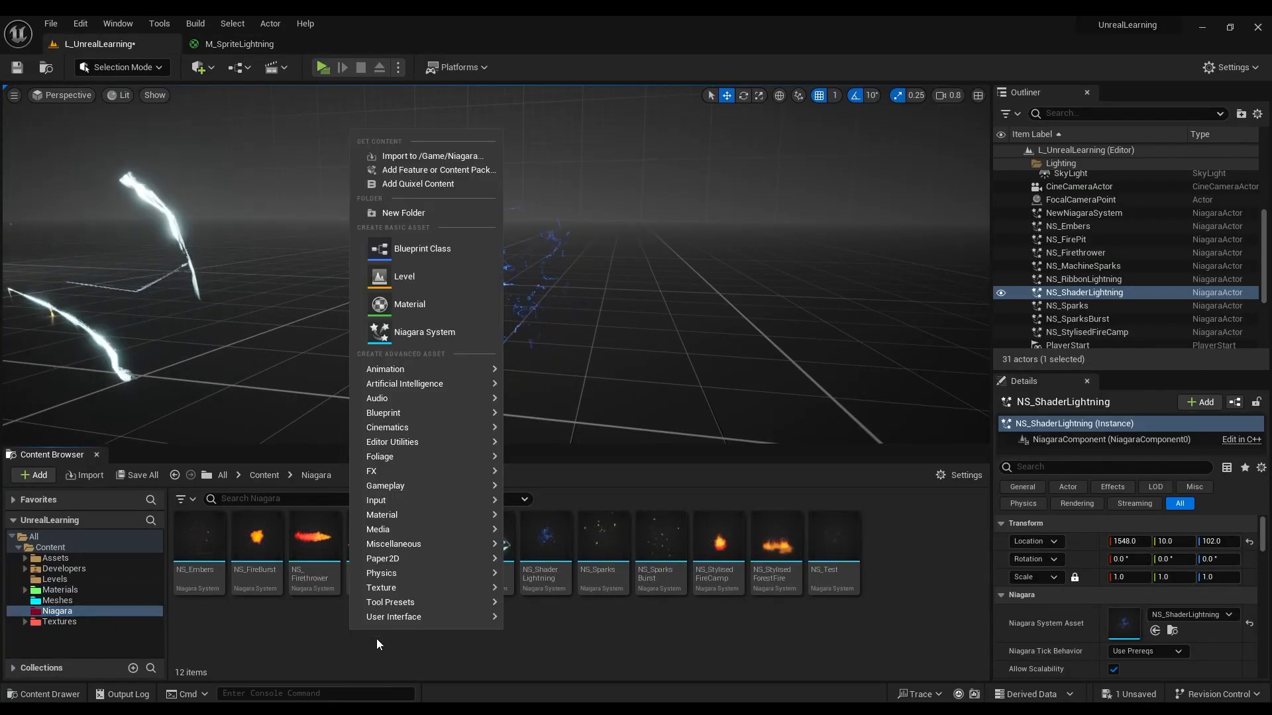
pyautogui.click(465, 332)
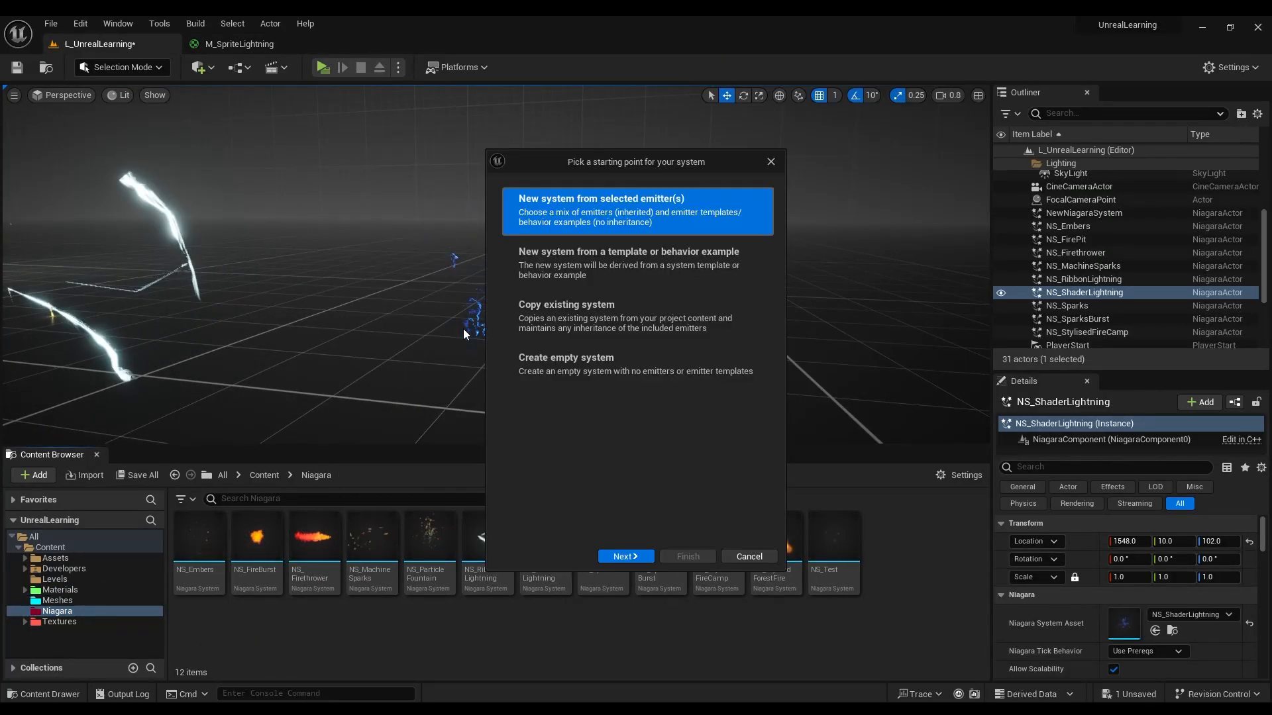
pyautogui.click(613, 556)
pyautogui.click(646, 431)
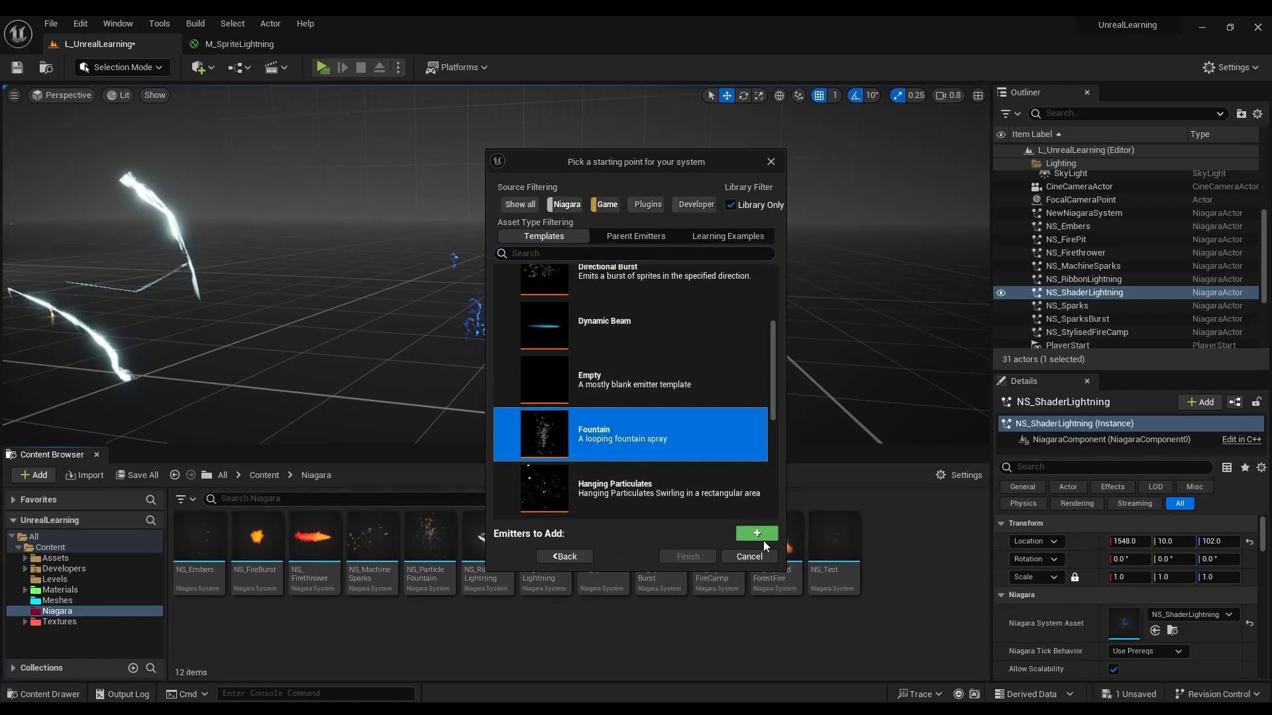
pyautogui.click(757, 534)
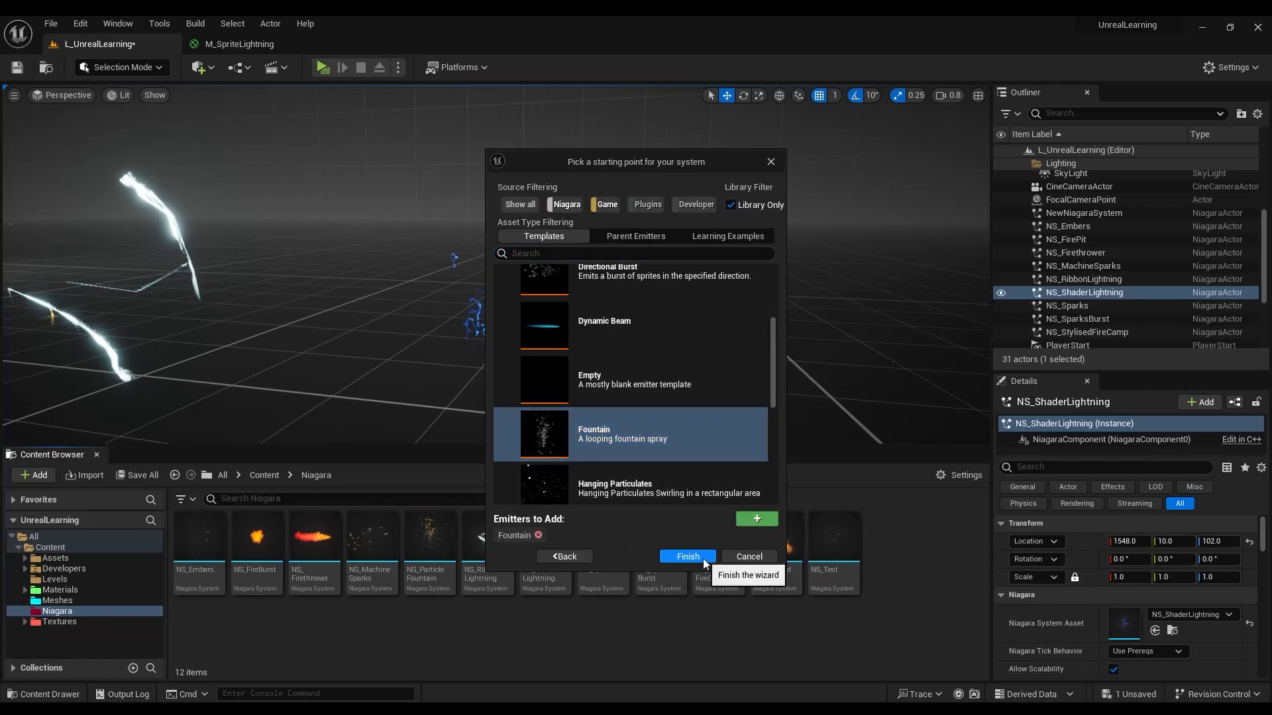
pyautogui.click(688, 557)
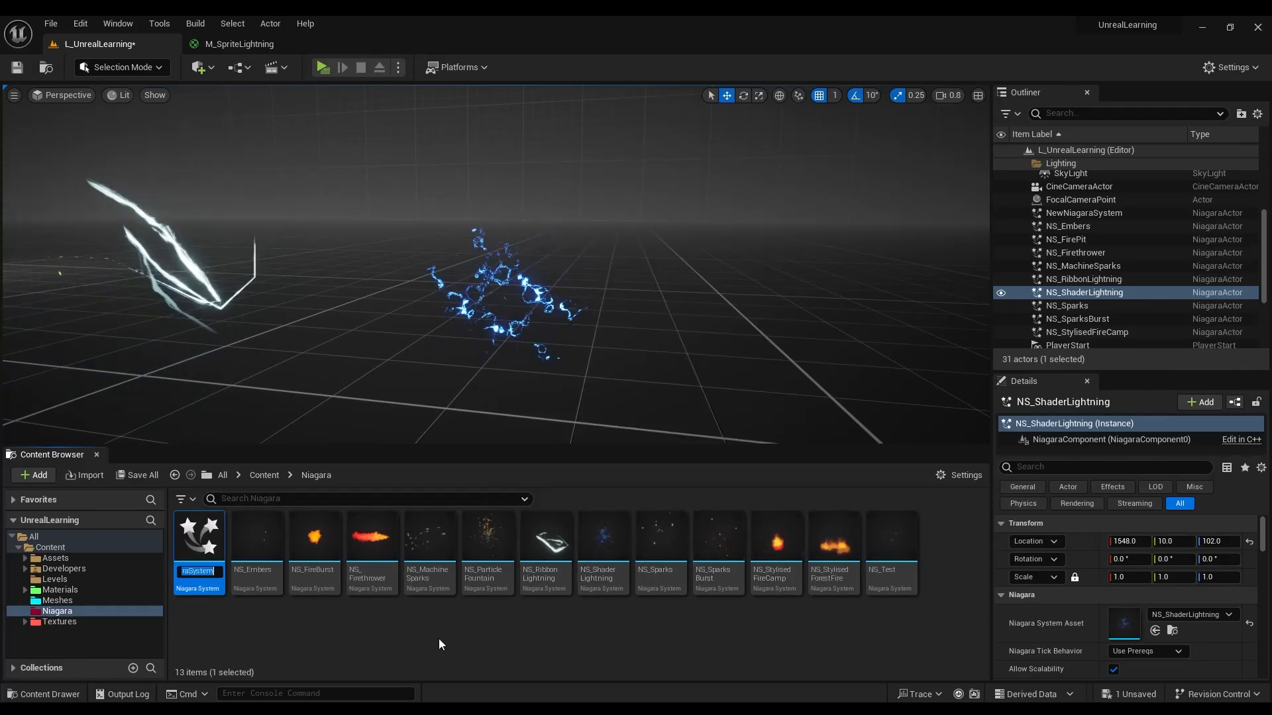
# Name the new Niagara system NS_SpriteLightning and open it for editing.
pyautogui.write('NS_Spri')
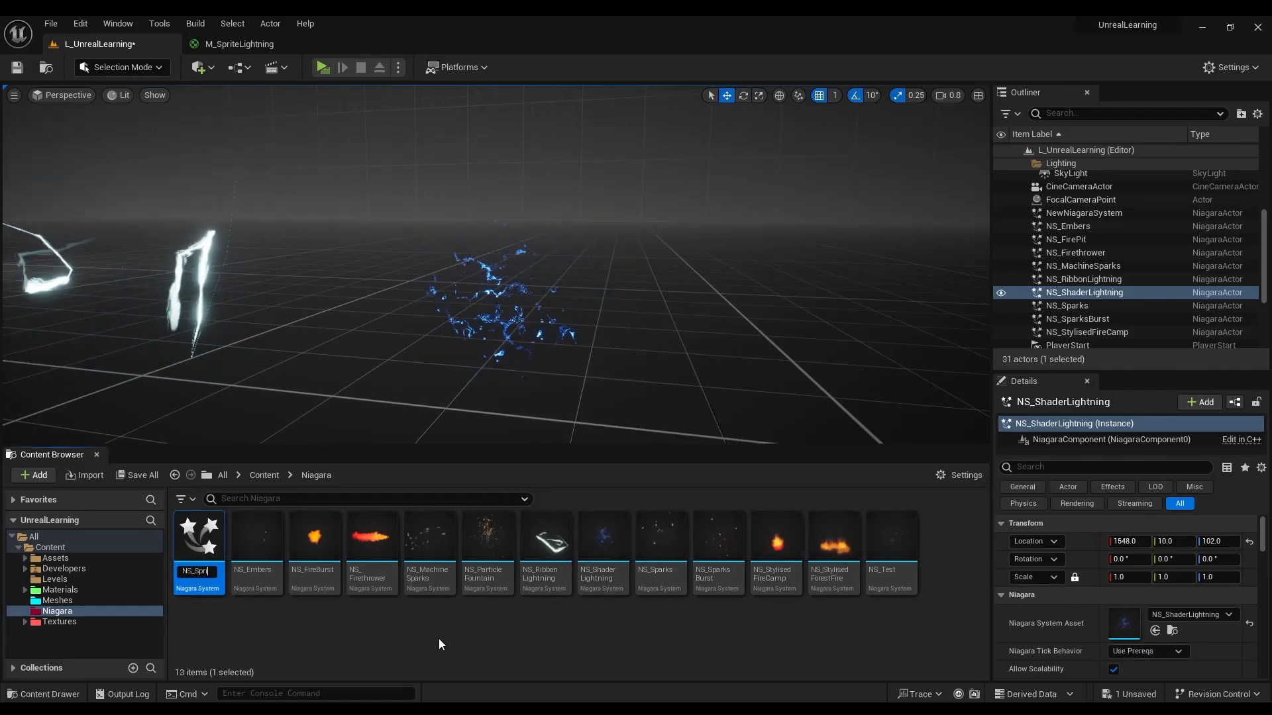
pyautogui.write('teLightning')
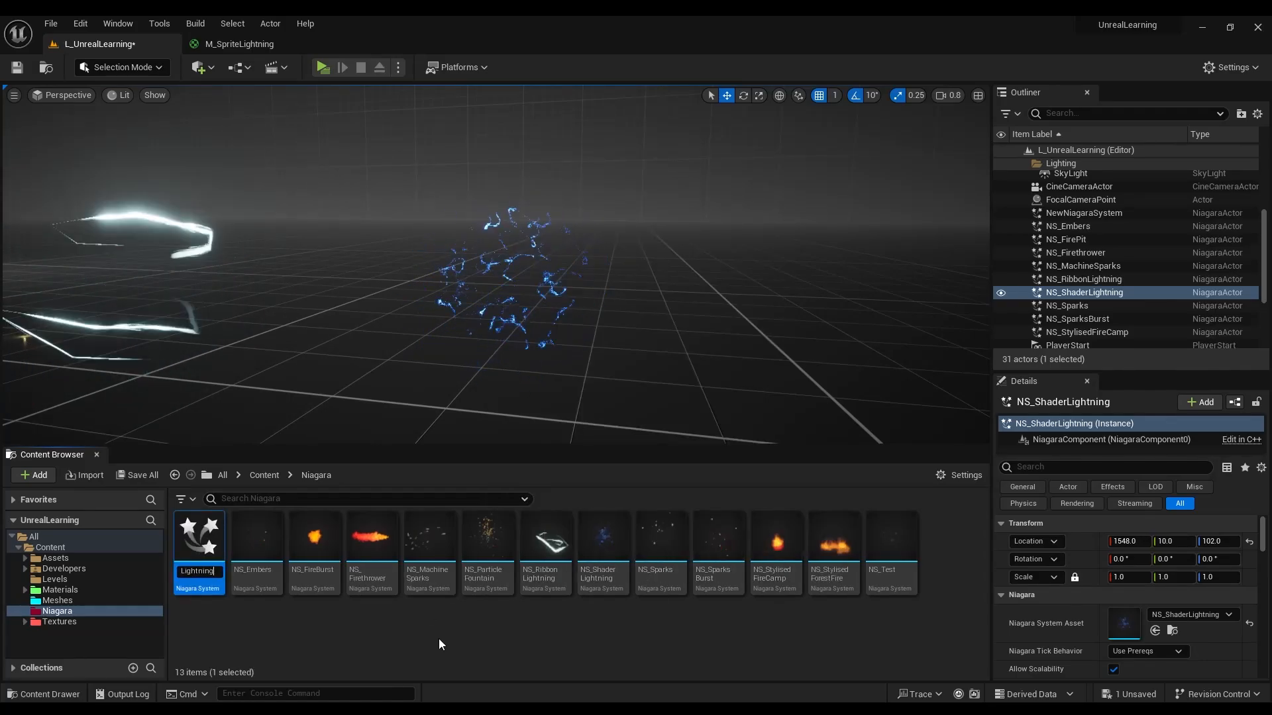
pyautogui.press('Return')
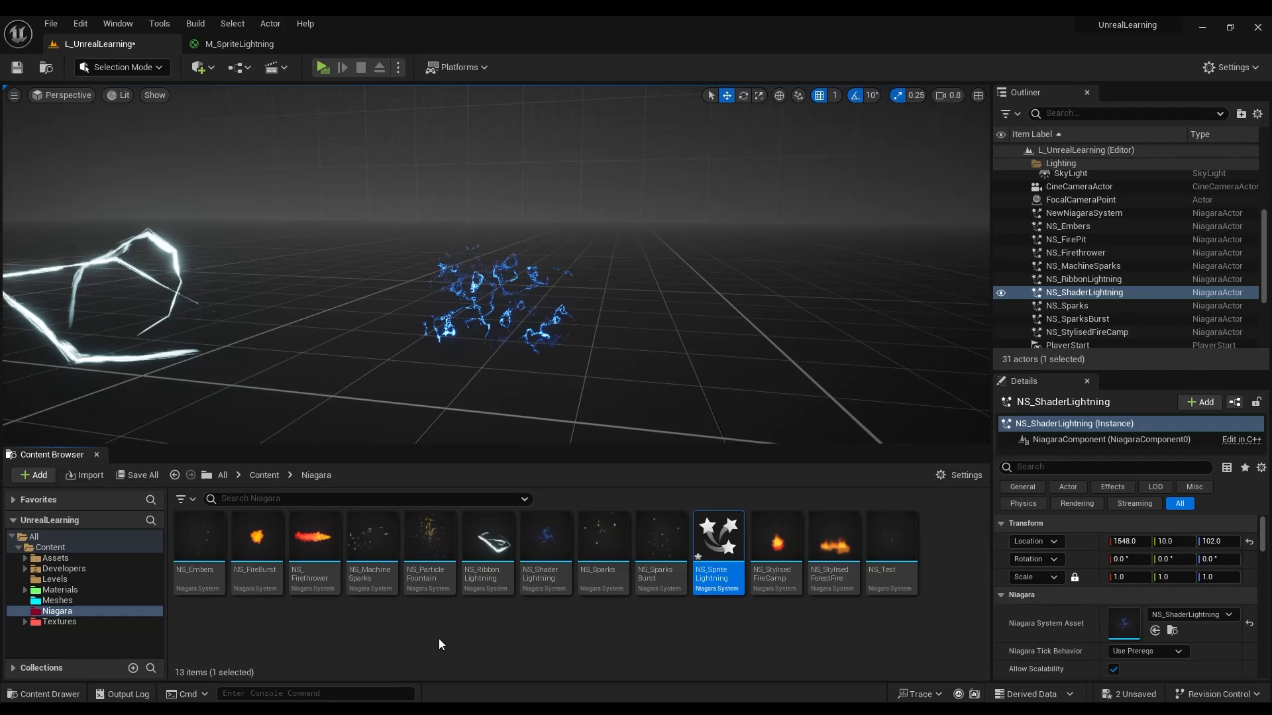
pyautogui.doubleClick(728, 535)
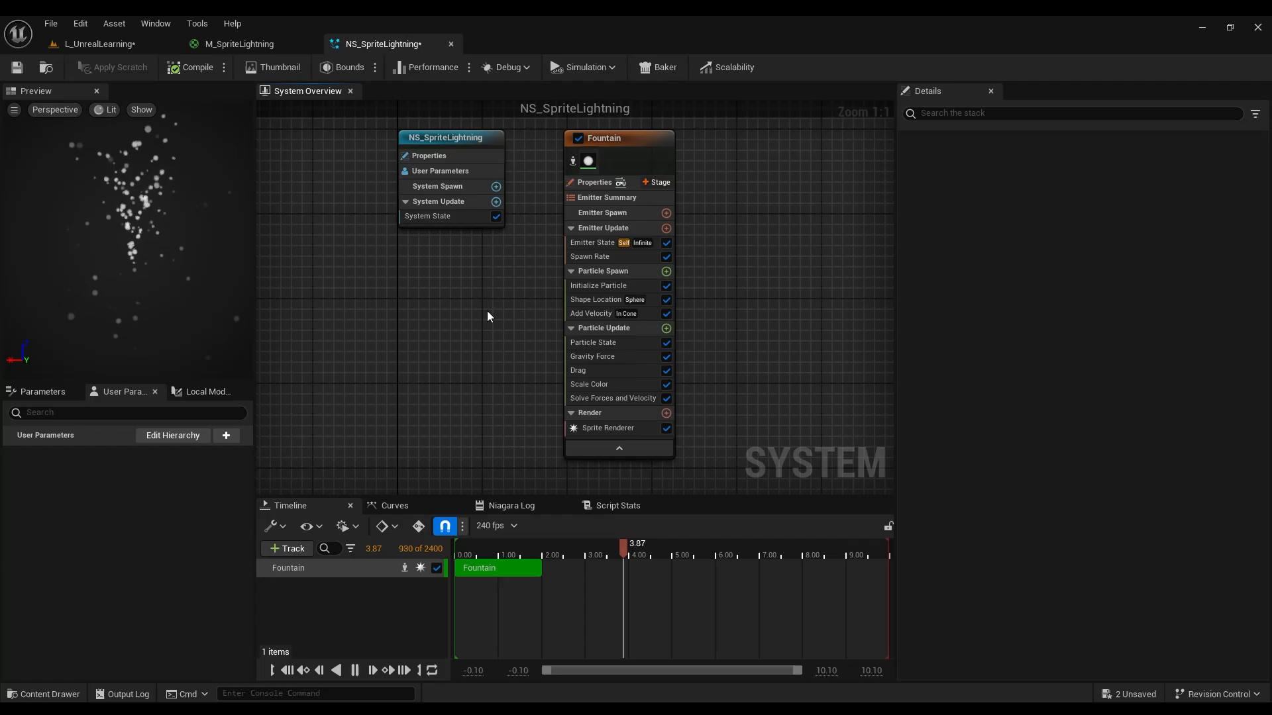
# Delete the Add Velocity, Gravity Force and Drag modules from the Fountain emitter.
pyautogui.click(606, 300)
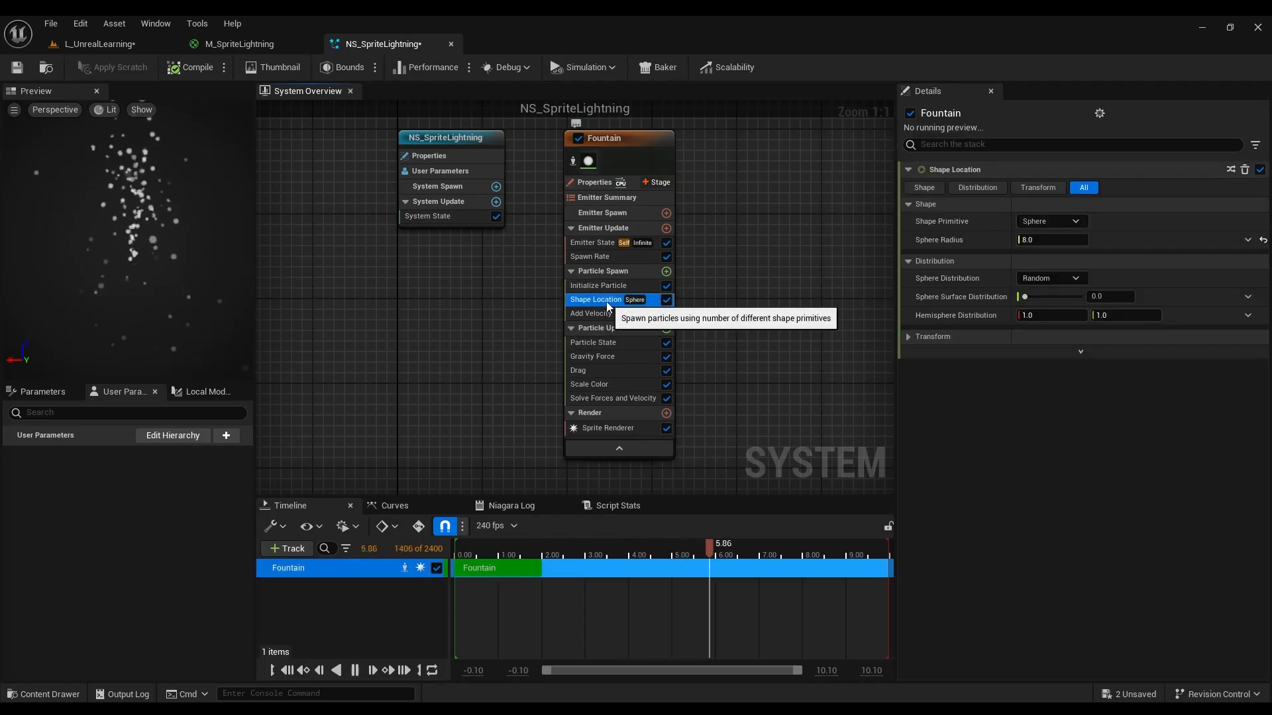
pyautogui.click(609, 313)
pyautogui.press('Delete')
pyautogui.click(610, 339)
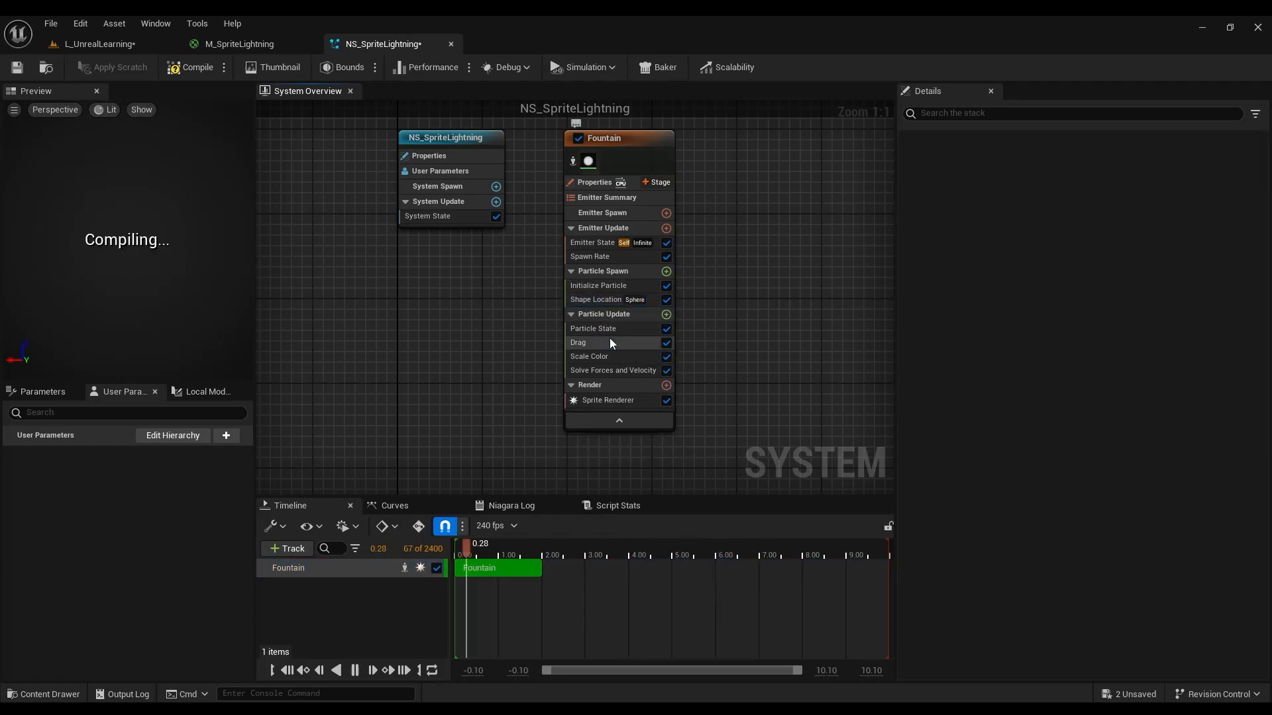
pyautogui.press('Delete')
pyautogui.click(615, 342)
pyautogui.press('Delete')
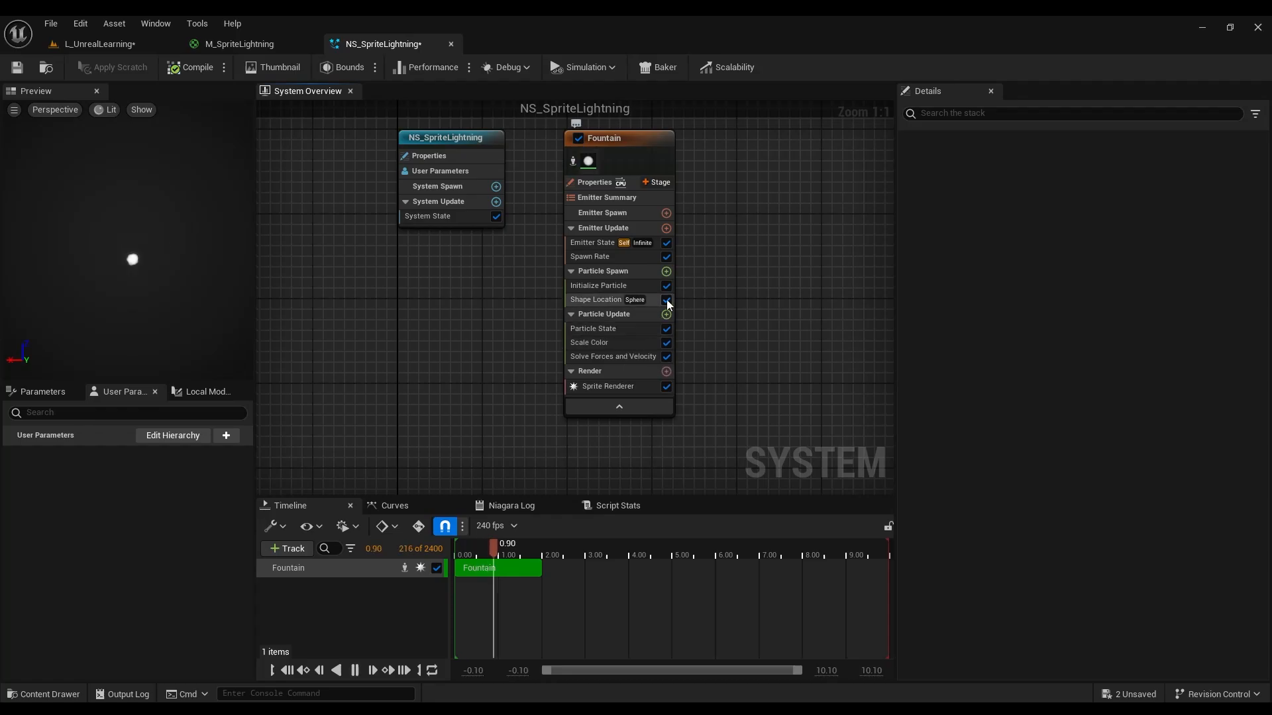
pyautogui.click(666, 314)
pyautogui.click(409, 433)
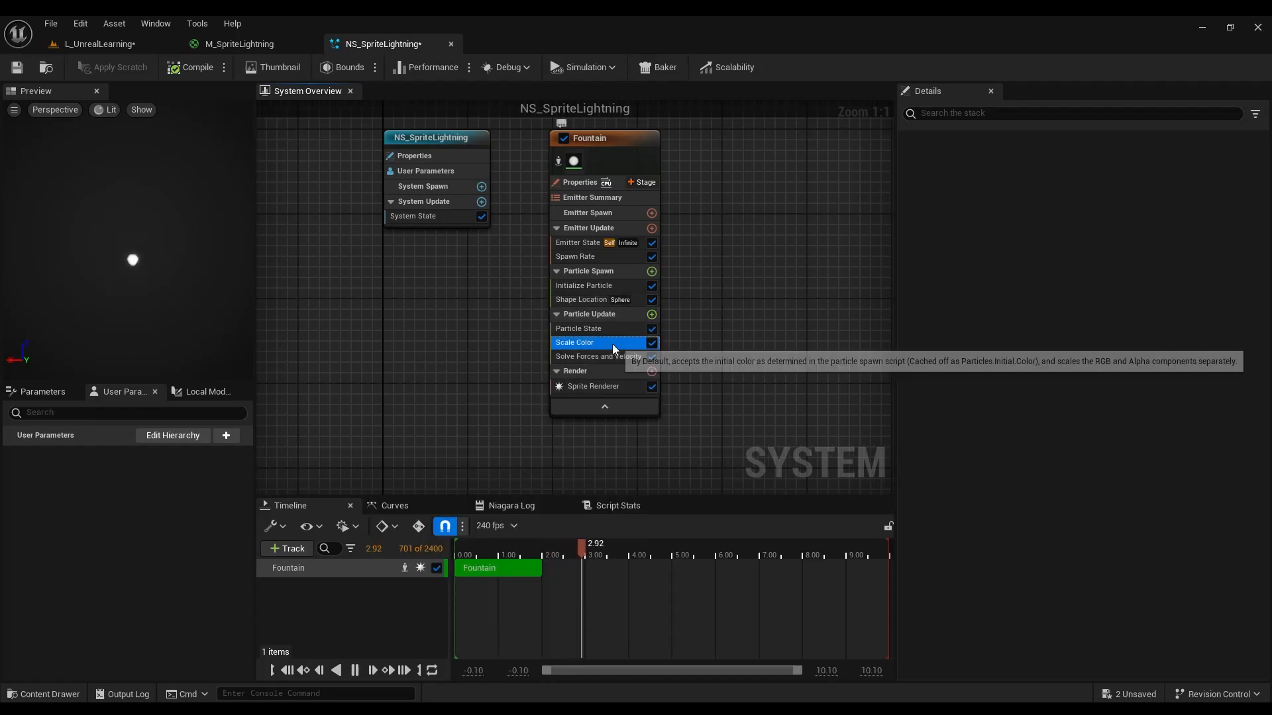
pyautogui.click(612, 342)
# Assign the M_SpriteLightning material to the Fountain emitter's Sprite Renderer.
pyautogui.click(616, 399)
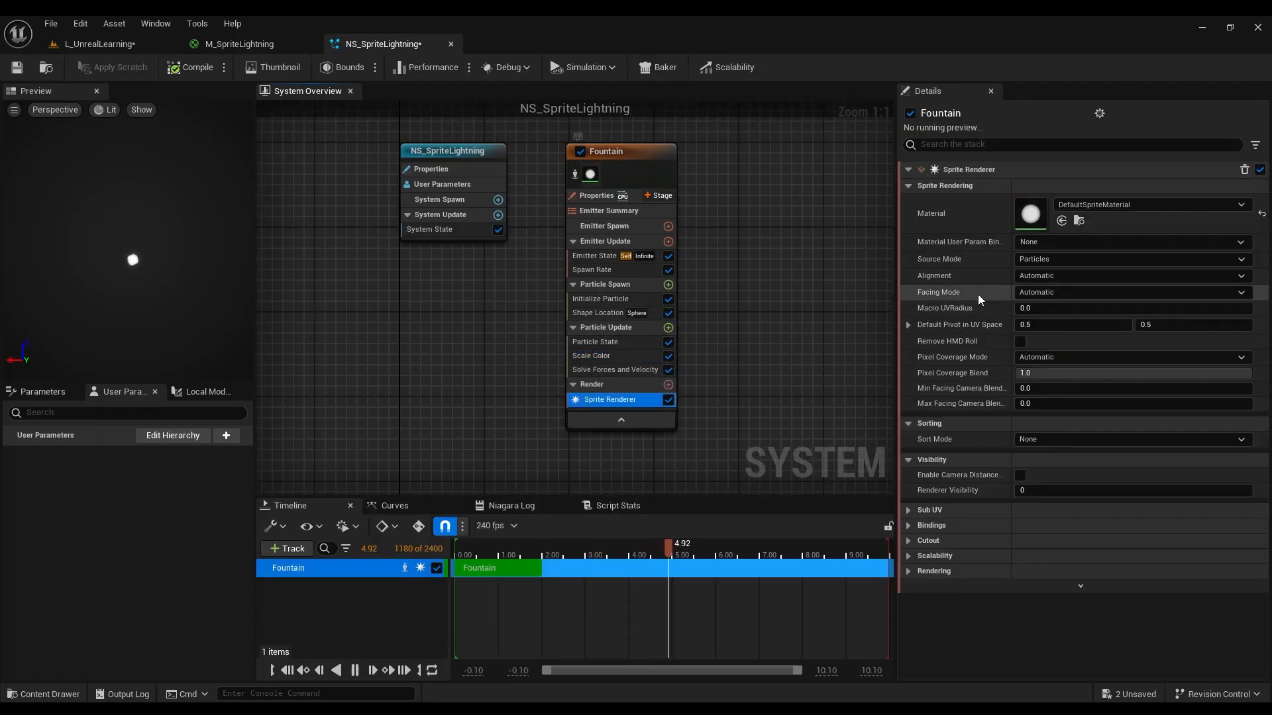
pyautogui.click(1149, 205)
pyautogui.click(1238, 357)
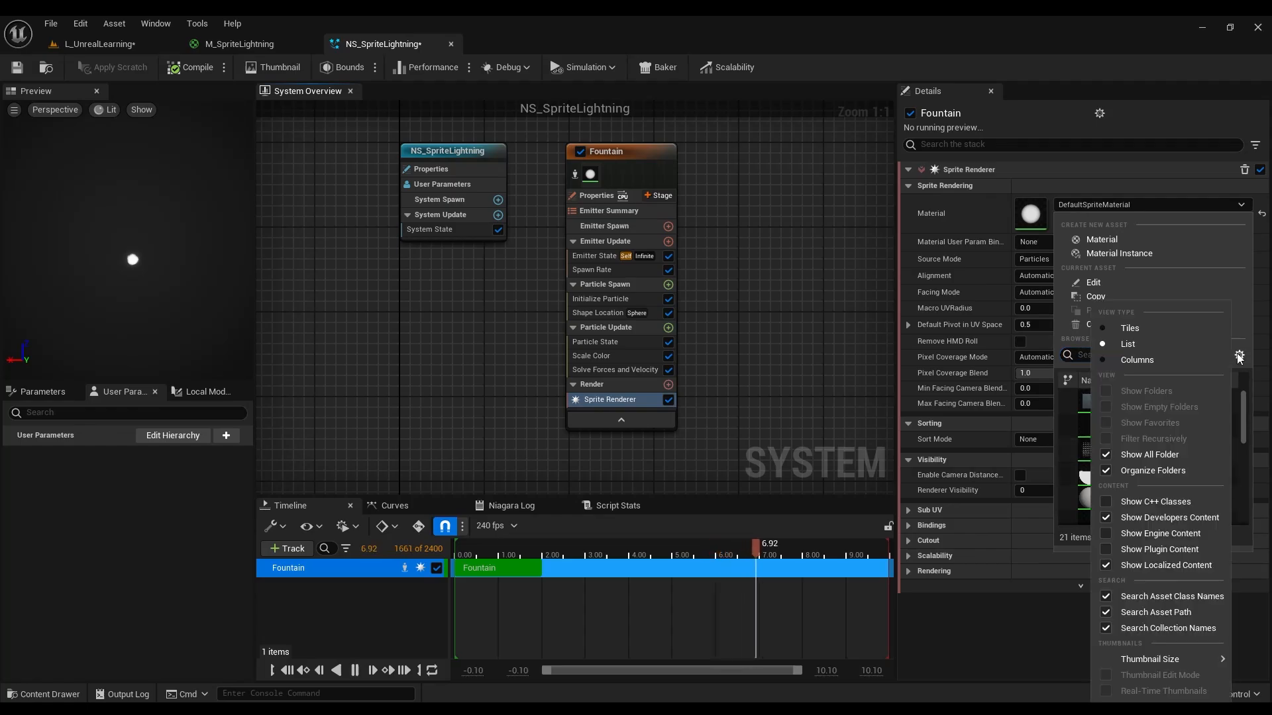
pyautogui.click(1238, 357)
pyautogui.scroll(-6, 1184, 441)
pyautogui.scroll(-3, 1183, 439)
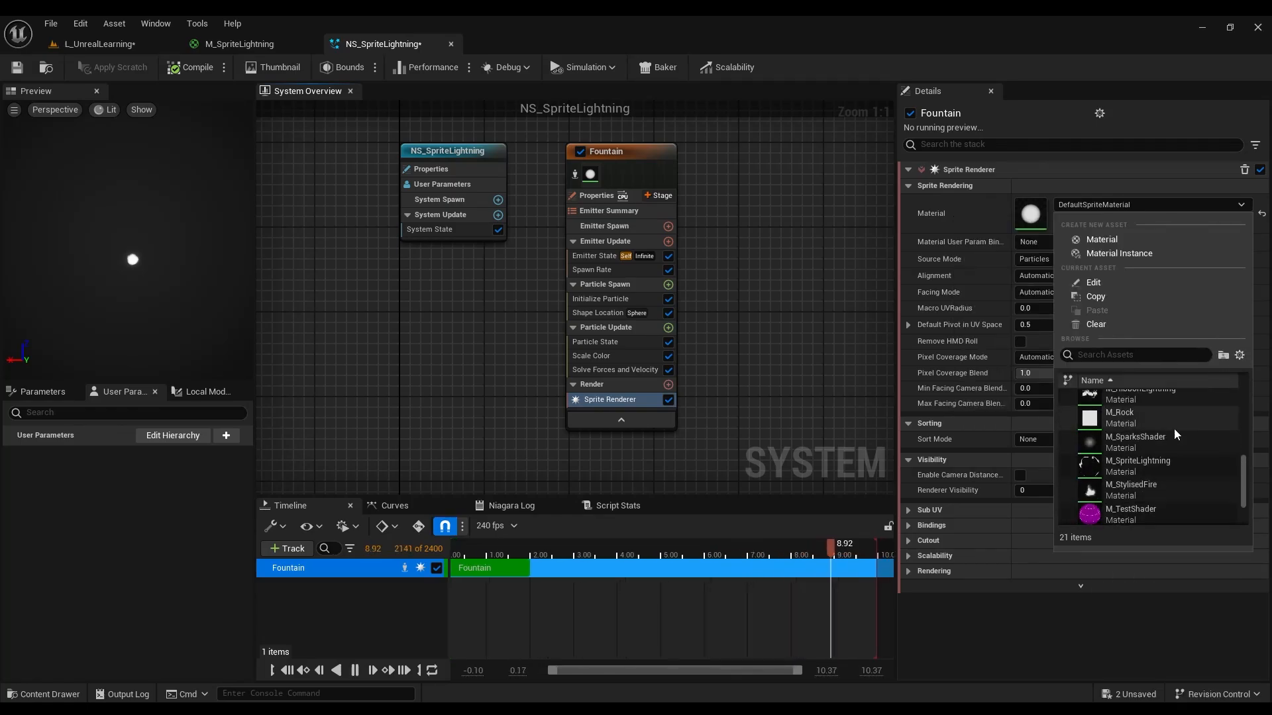
pyautogui.click(1162, 469)
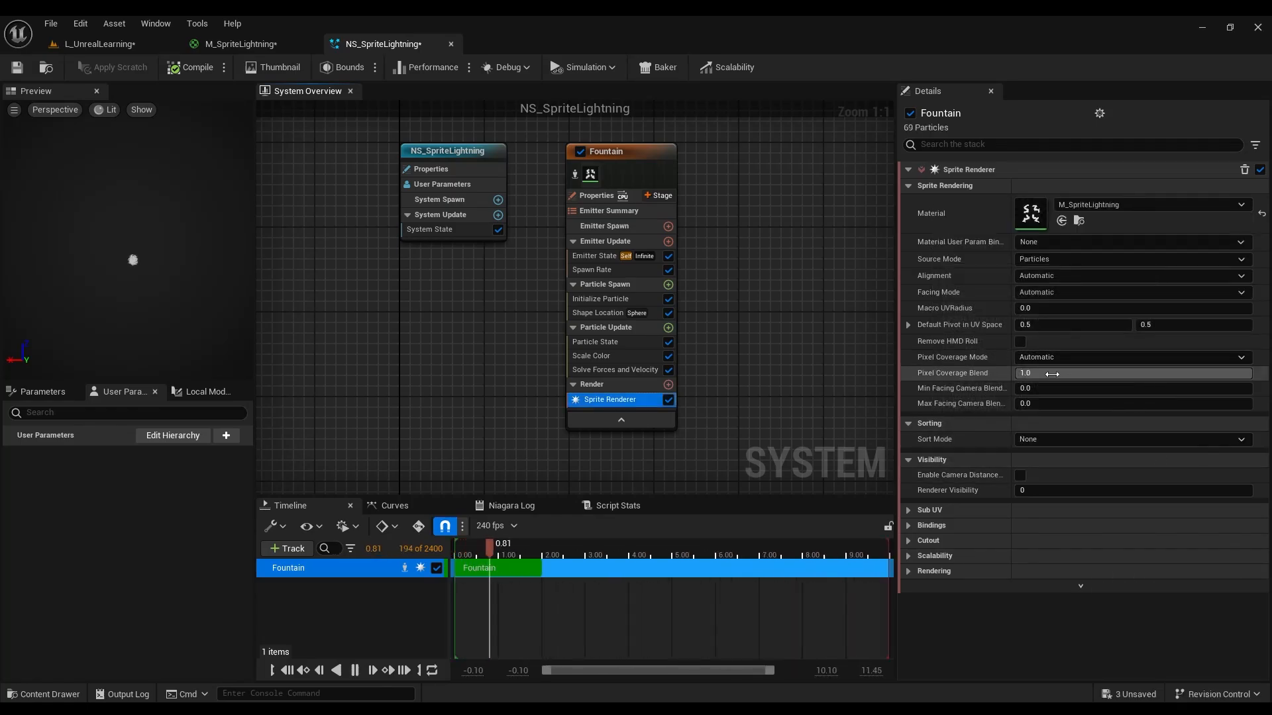
# Set the Fountain emitter's spawn rate to 5.
pyautogui.moveTo(131, 276)
pyautogui.mouseDown(button='right')
pyautogui.moveTo(121, 232)
pyautogui.moveTo(151, 271)
pyautogui.mouseUp(button='right')
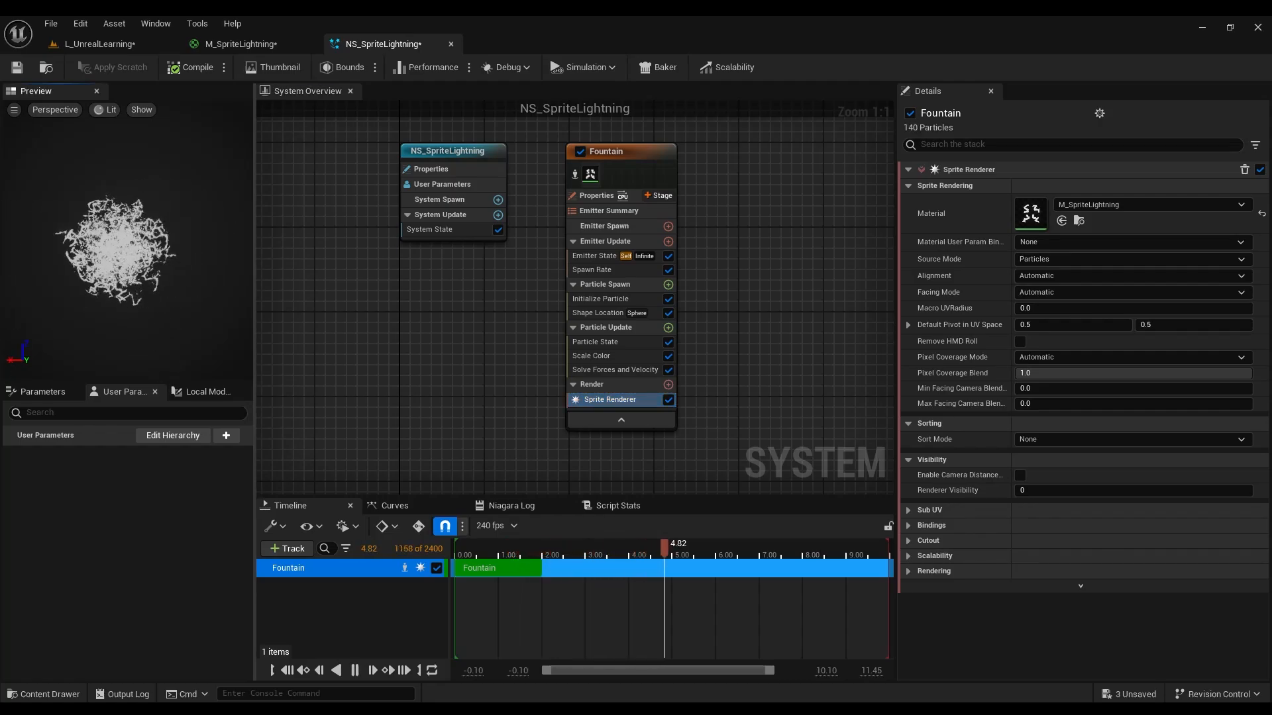
pyautogui.click(597, 269)
pyautogui.click(1053, 187)
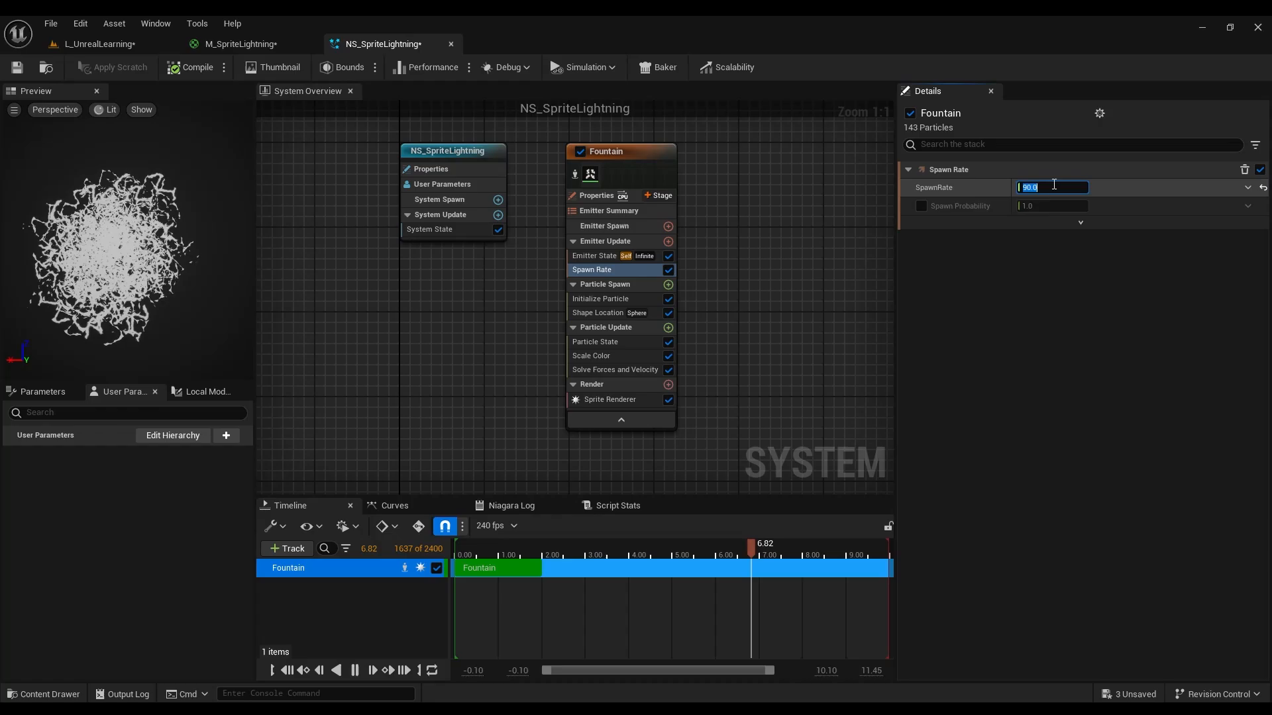
pyautogui.write('5')
pyautogui.press('Return')
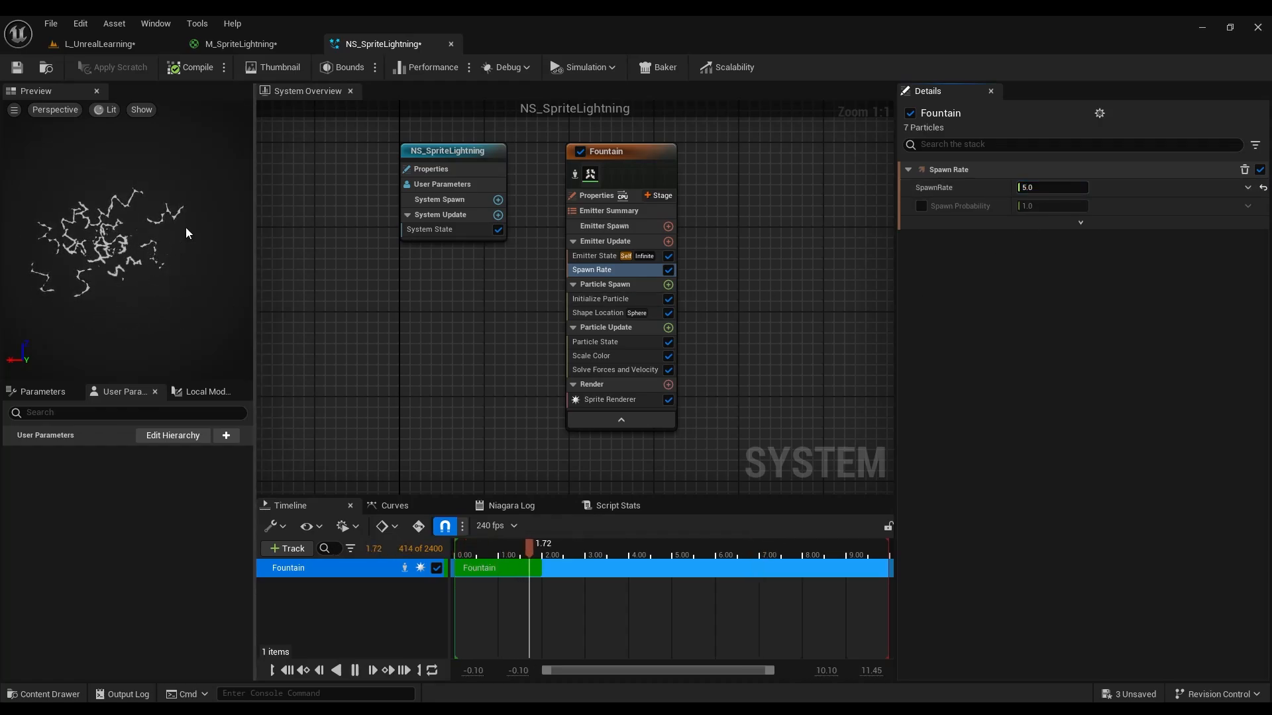
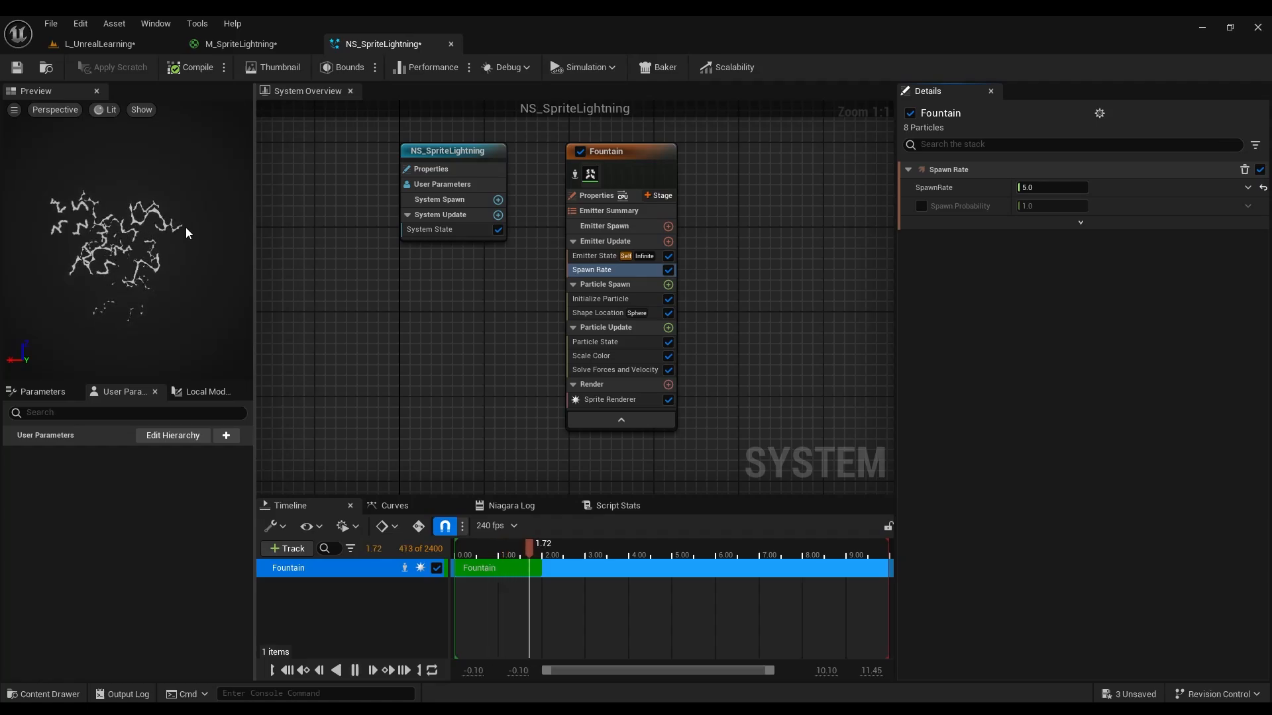
# Set the Sprite Renderer's Sub UV Sub Image Size to 2 by 2.
pyautogui.click(619, 400)
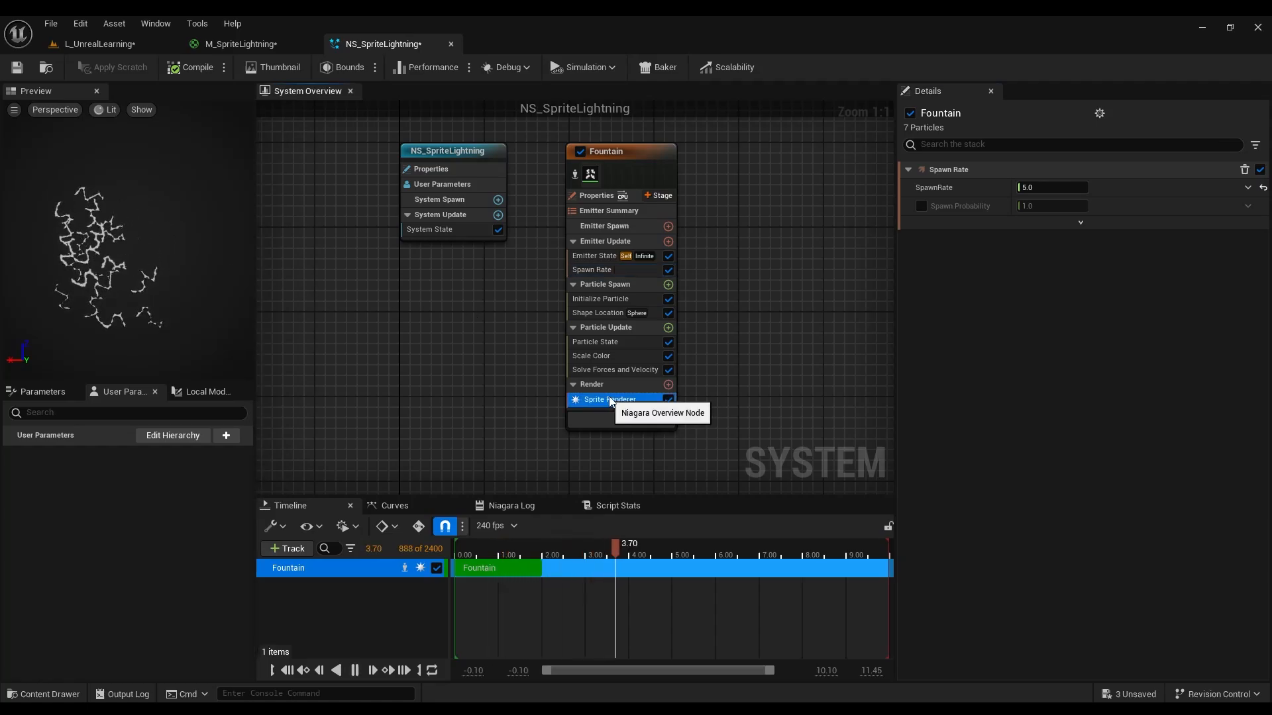
pyautogui.click(908, 514)
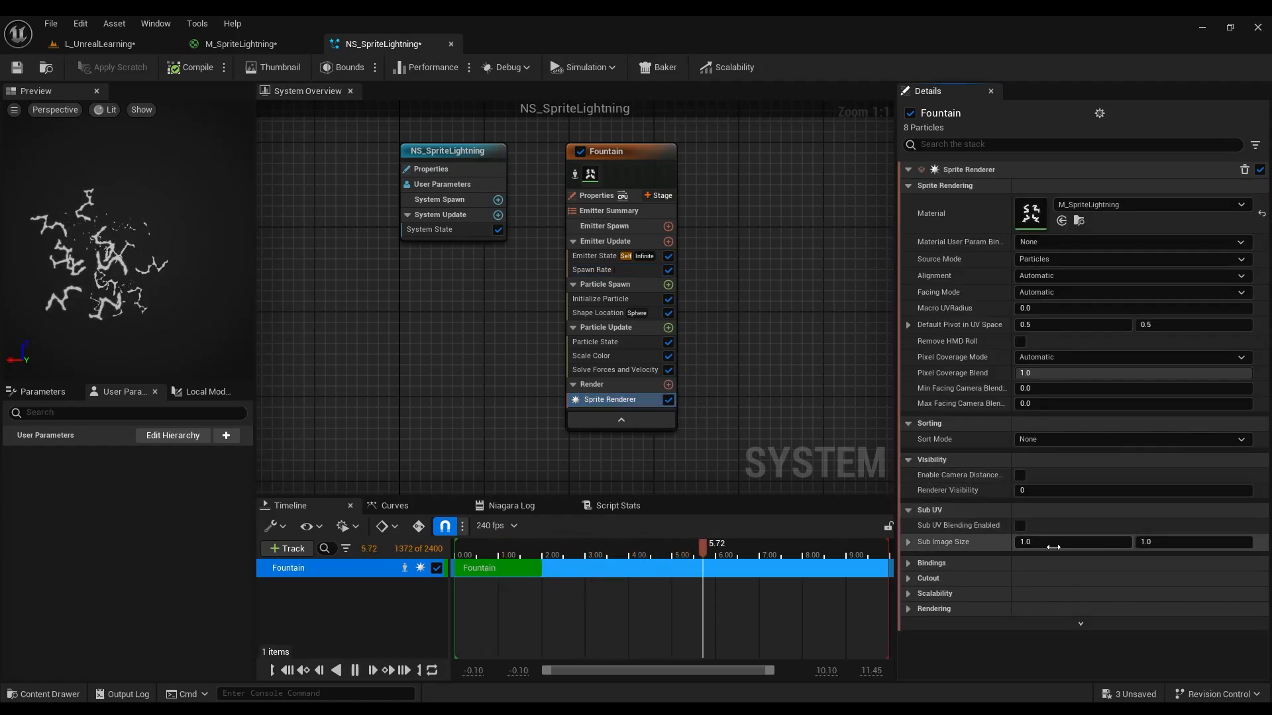
pyautogui.click(1055, 546)
pyautogui.write('2')
pyautogui.press('Tab')
pyautogui.write('2')
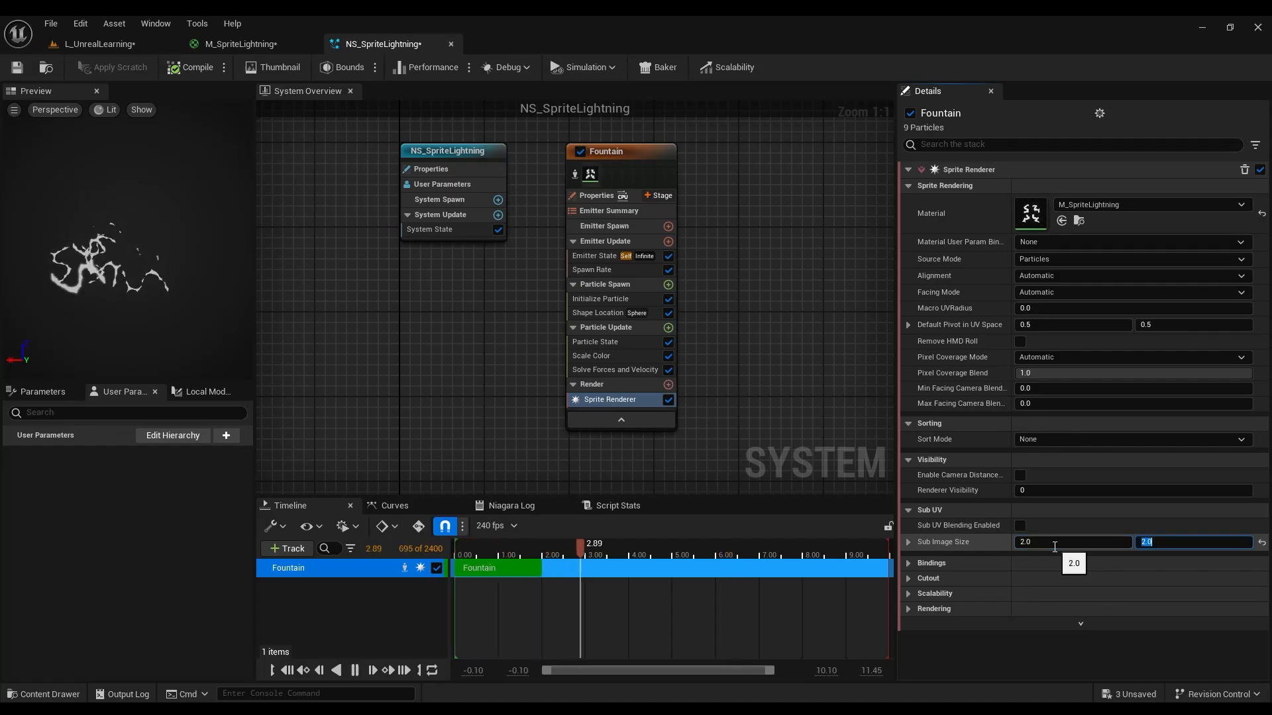
pyautogui.press('Return')
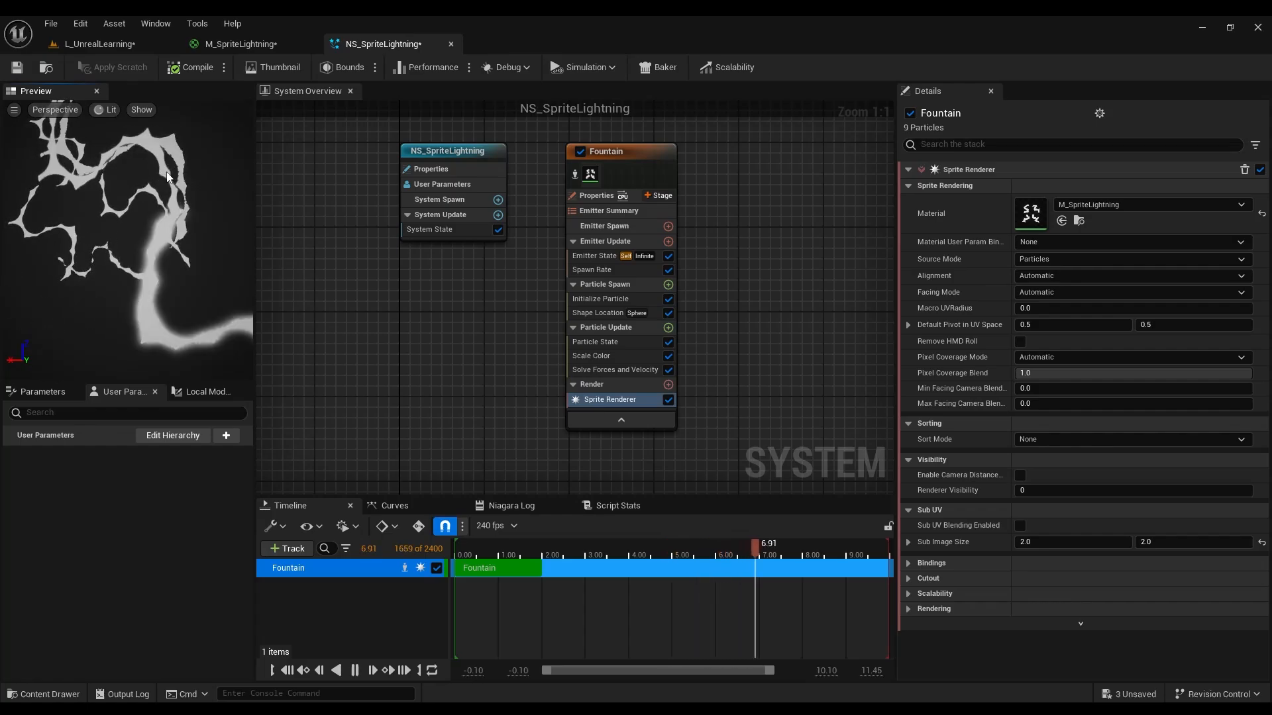
# Set the particle lifetime in Initialize Particle to a minimum of 0.5 and a maximum of 0.8.
pyautogui.click(604, 298)
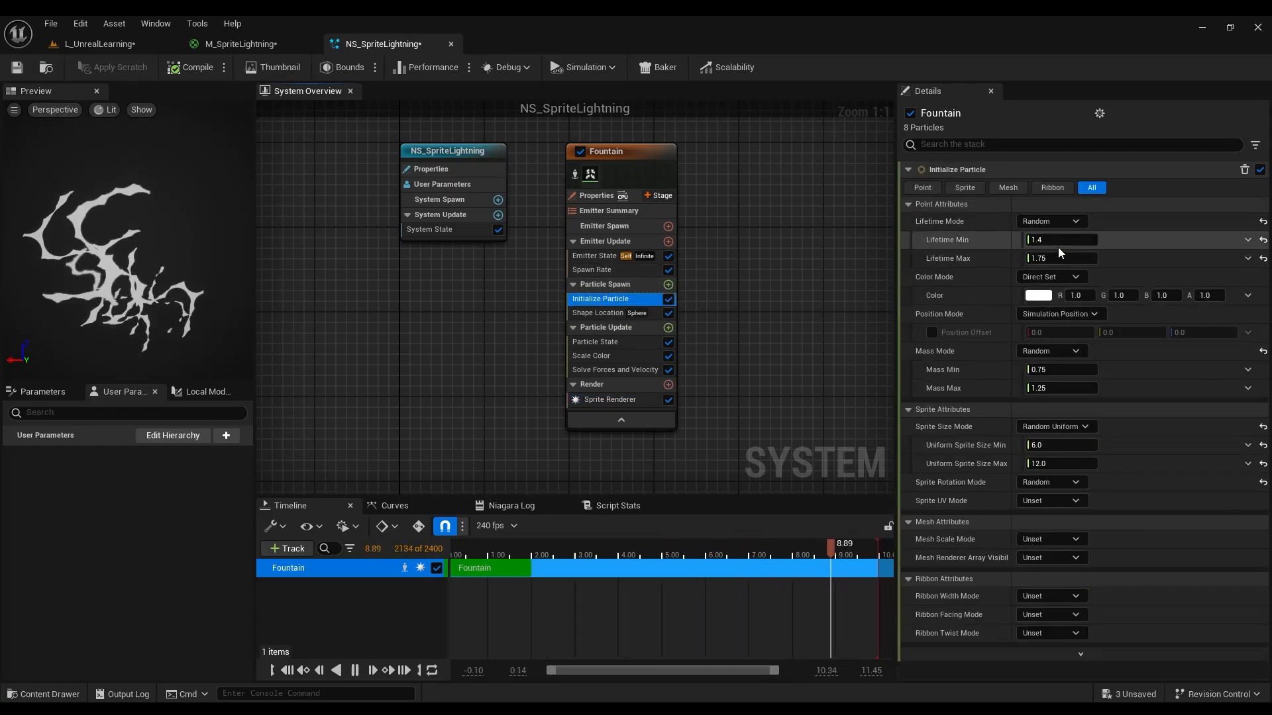
pyautogui.click(1057, 246)
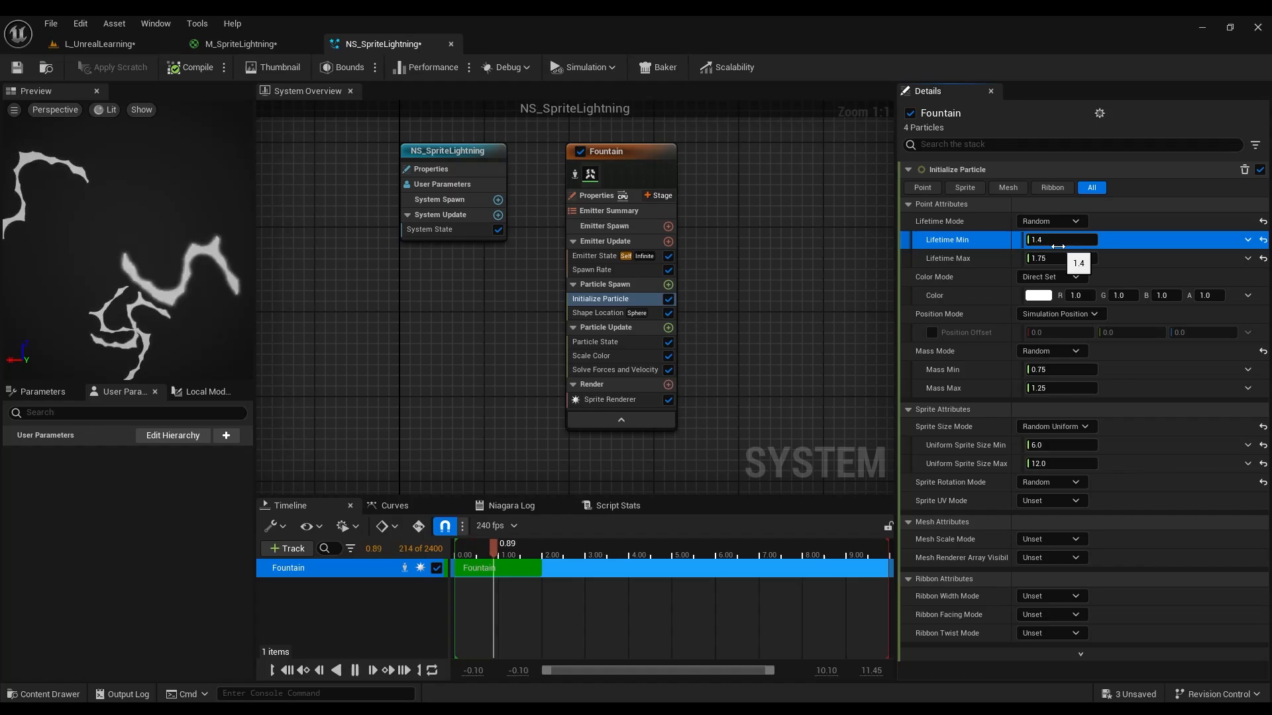
pyautogui.write('0.5')
pyautogui.press('Tab')
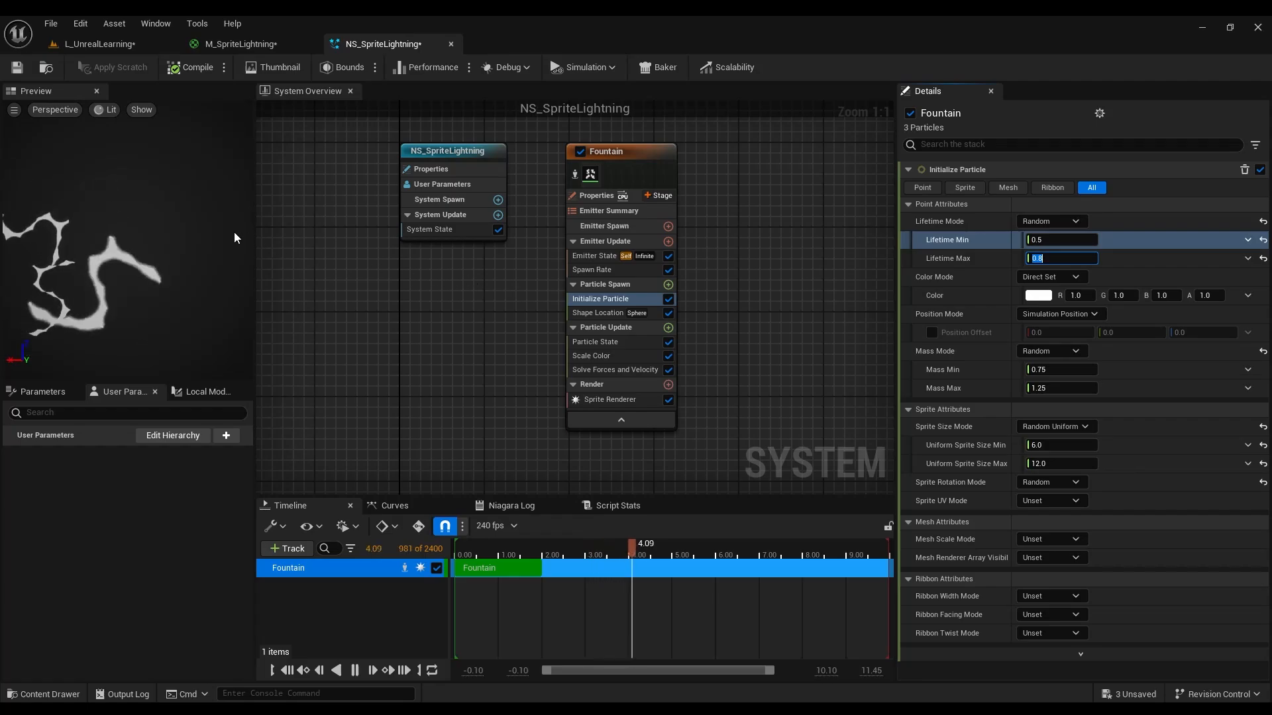
pyautogui.moveTo(159, 233); pyautogui.dragTo(142, 265, button='right')
pyautogui.moveTo(216, 229); pyautogui.dragTo(201, 217, button='right')
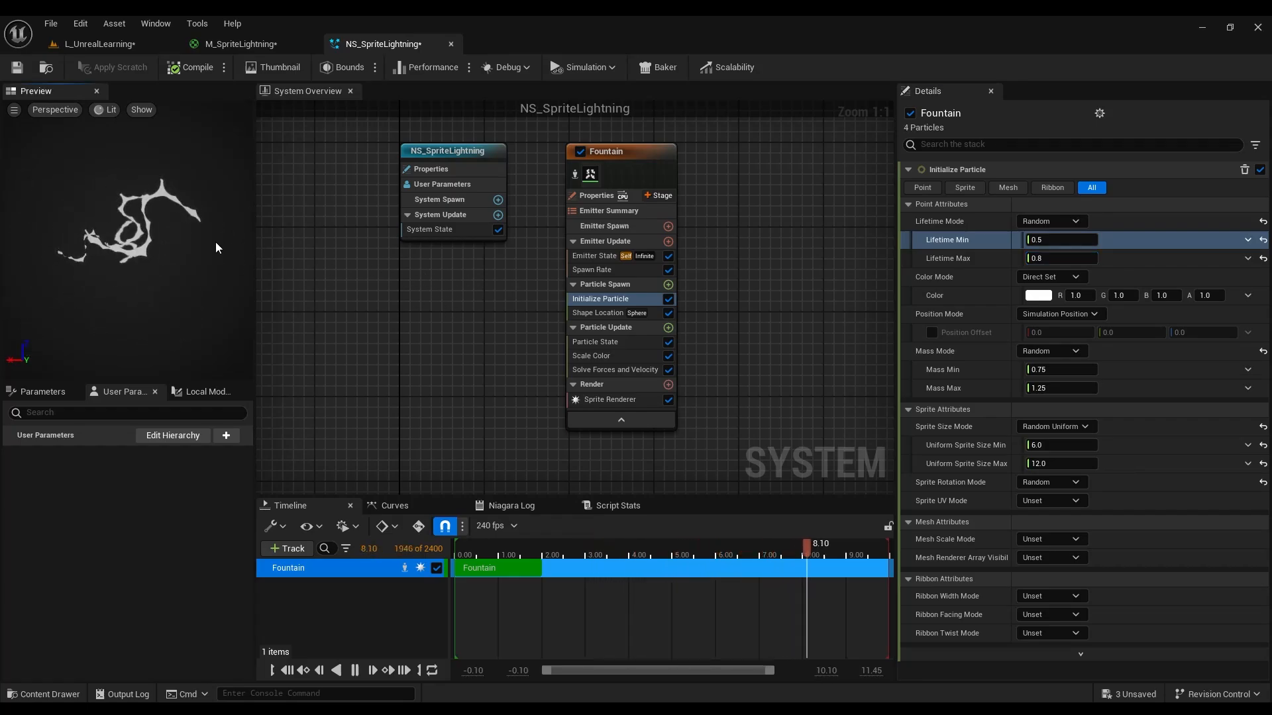
# Add a Sub UVAnimation module to Particle Update and set its source renderer to Sprite Renderer.
pyautogui.click(667, 328)
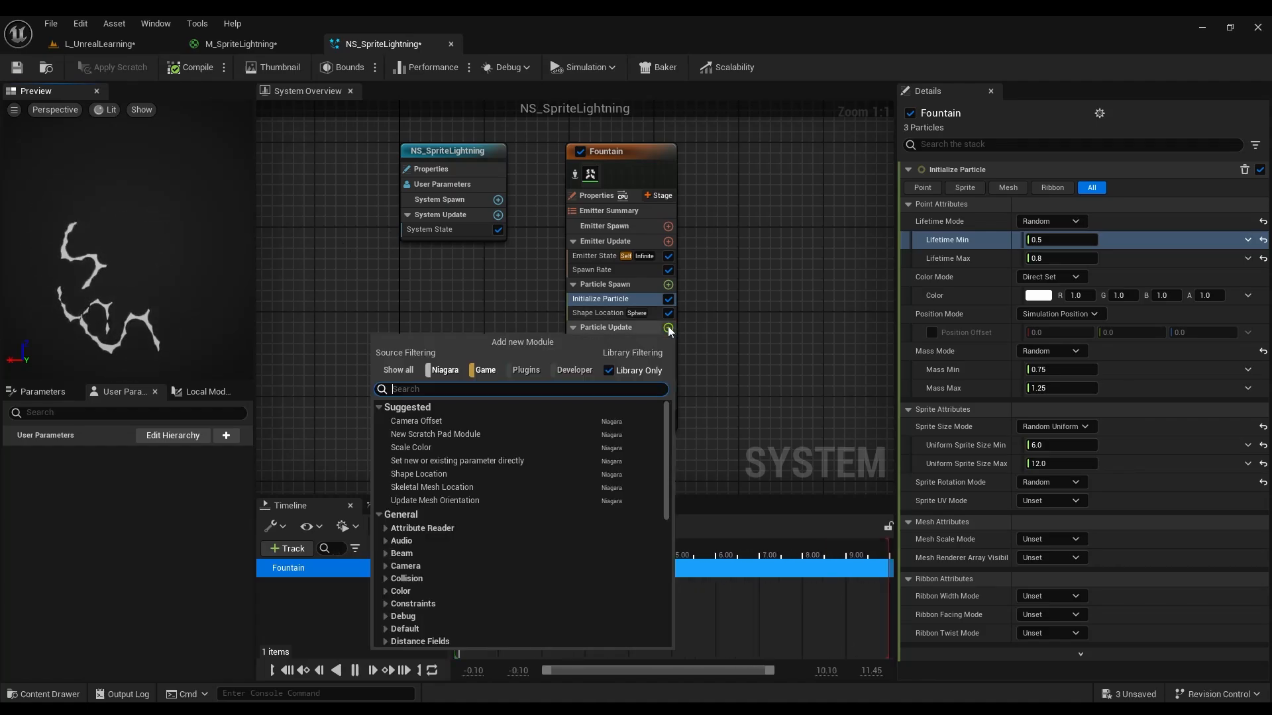
pyautogui.write('sub')
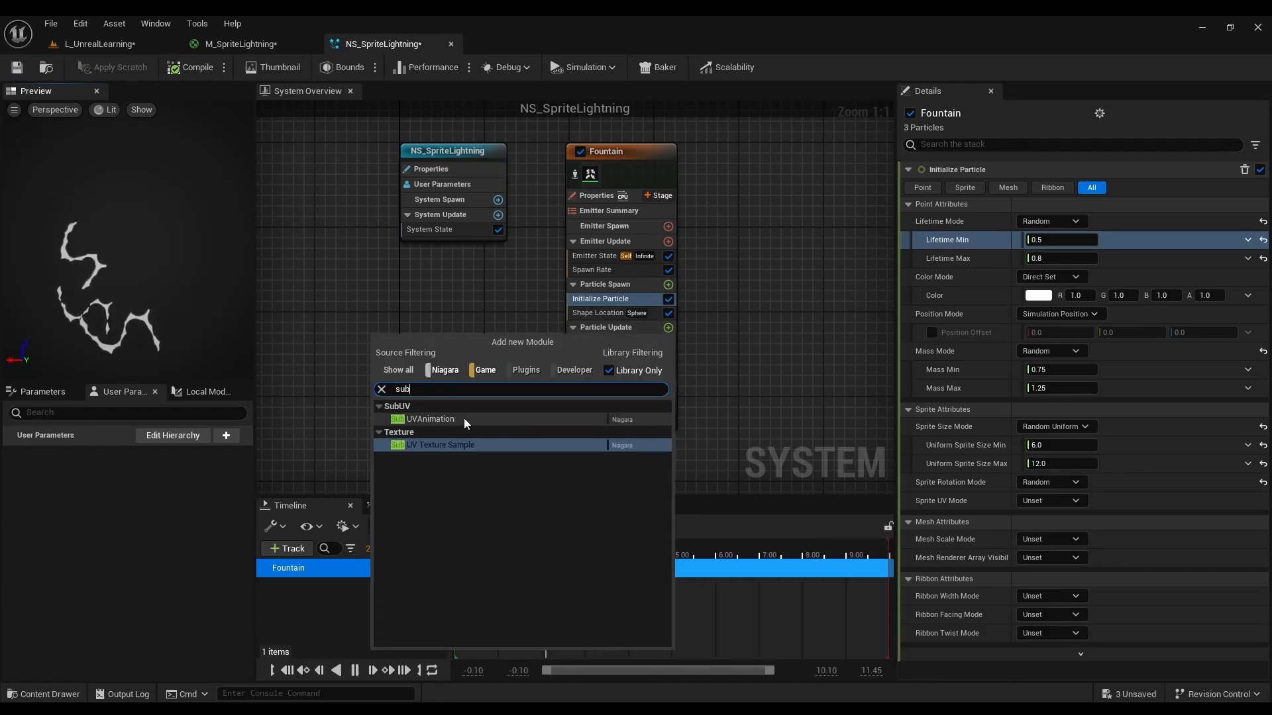
pyautogui.press('Return')
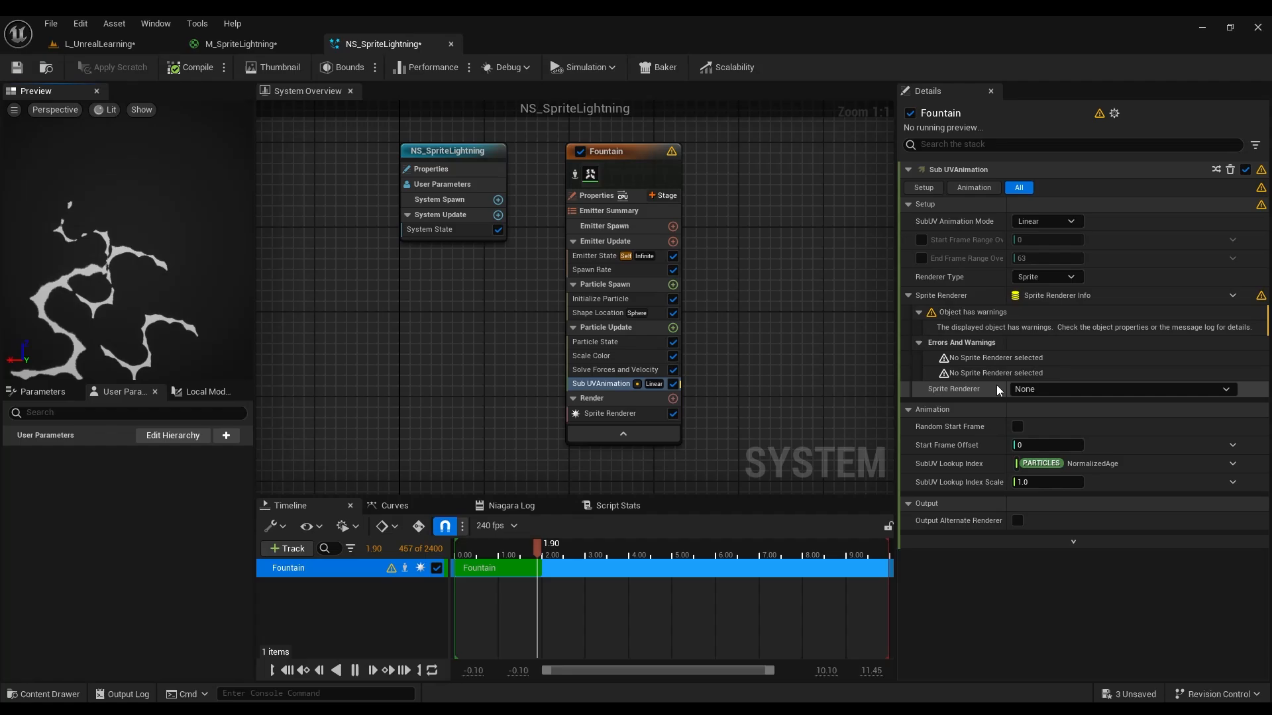
pyautogui.click(1047, 391)
pyautogui.click(1047, 405)
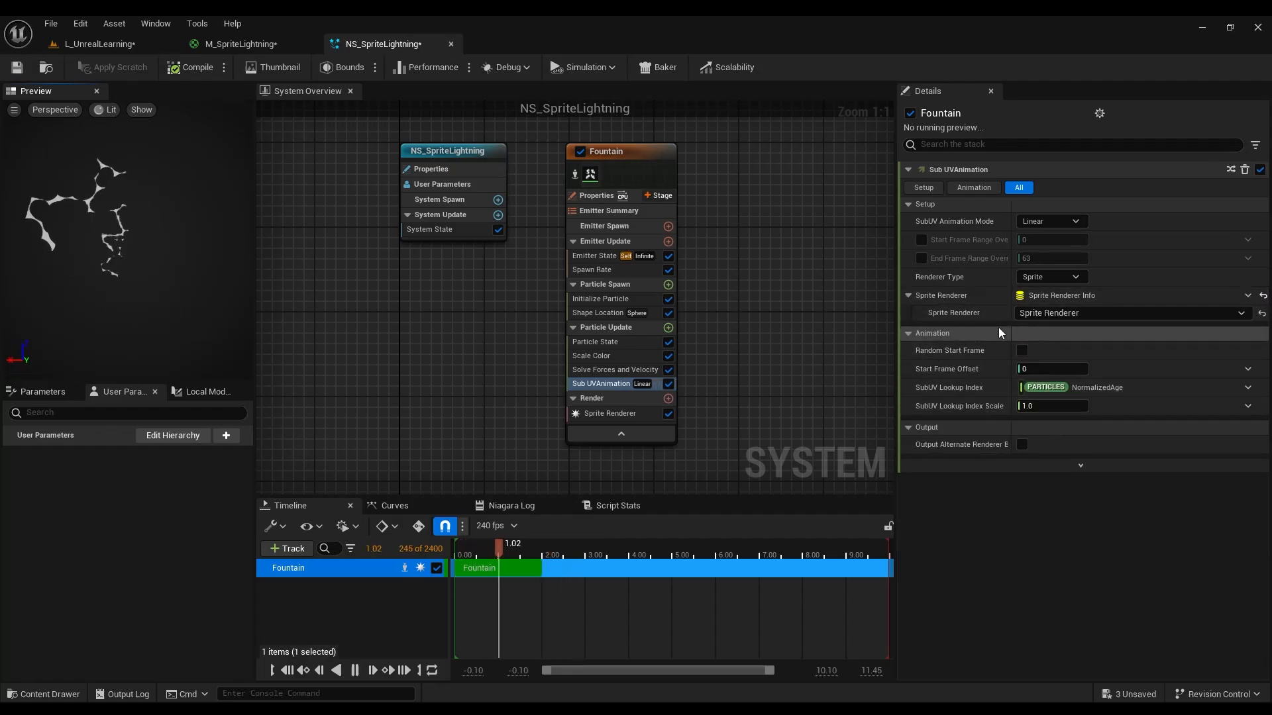
# Set the Sub UVAnimation mode to Random and its evaluation type to Spawn Only.
pyautogui.click(1057, 224)
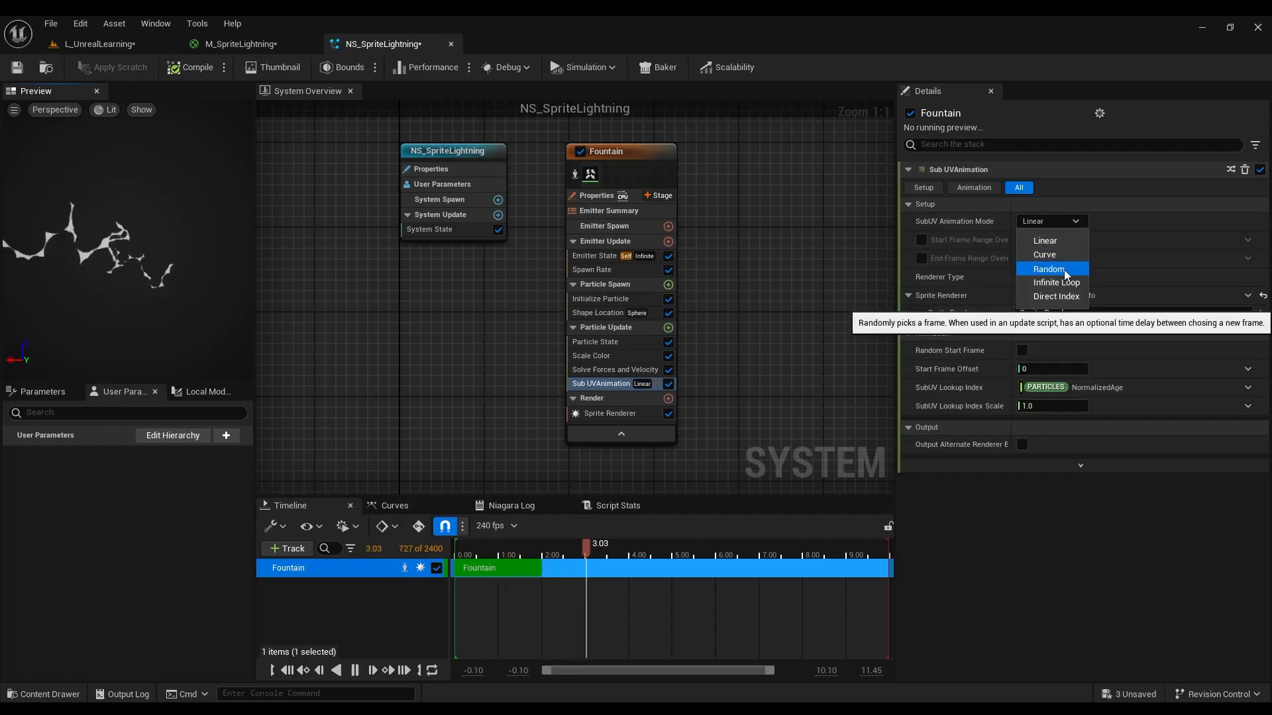
pyautogui.click(1067, 273)
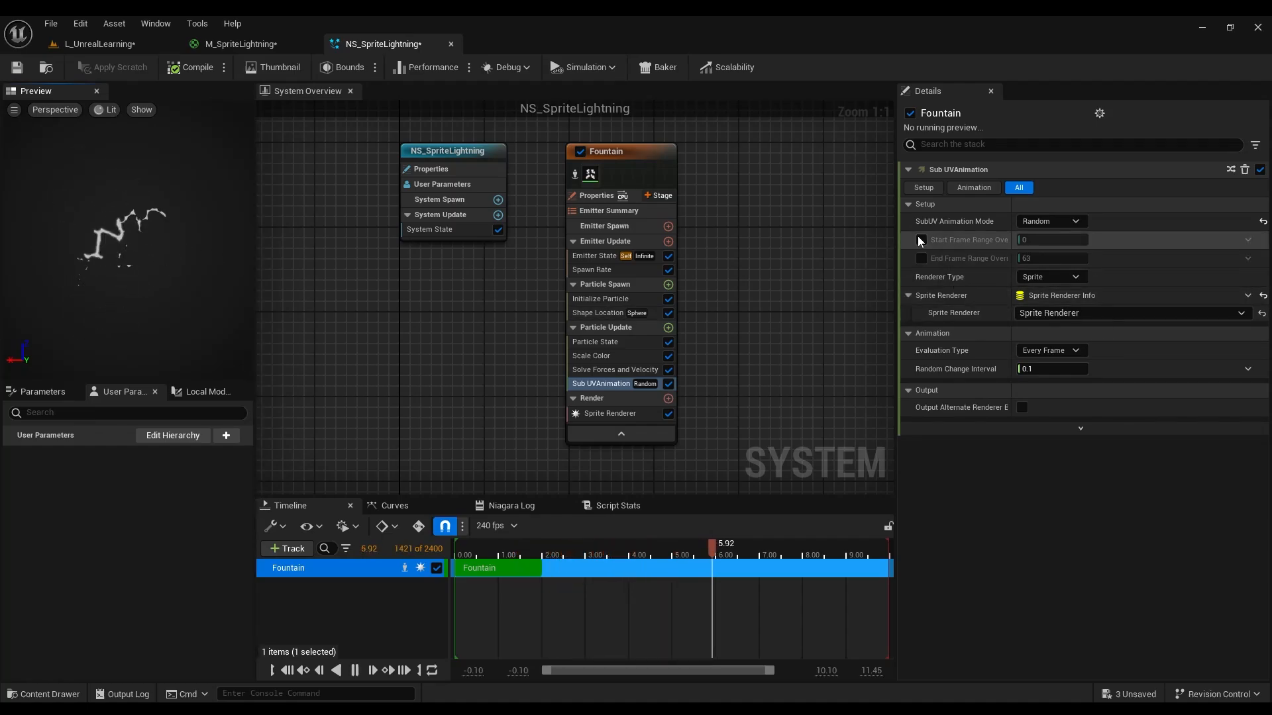
pyautogui.moveTo(994, 268)
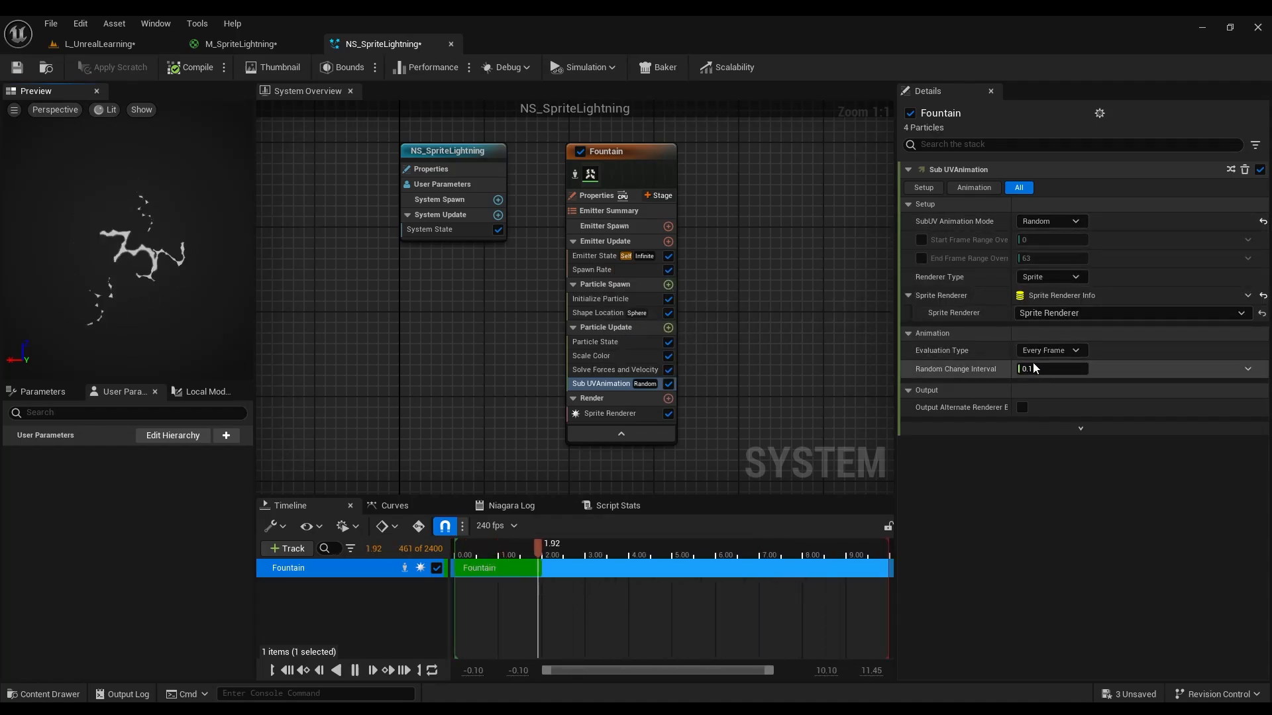
pyautogui.click(1061, 352)
pyautogui.click(1055, 369)
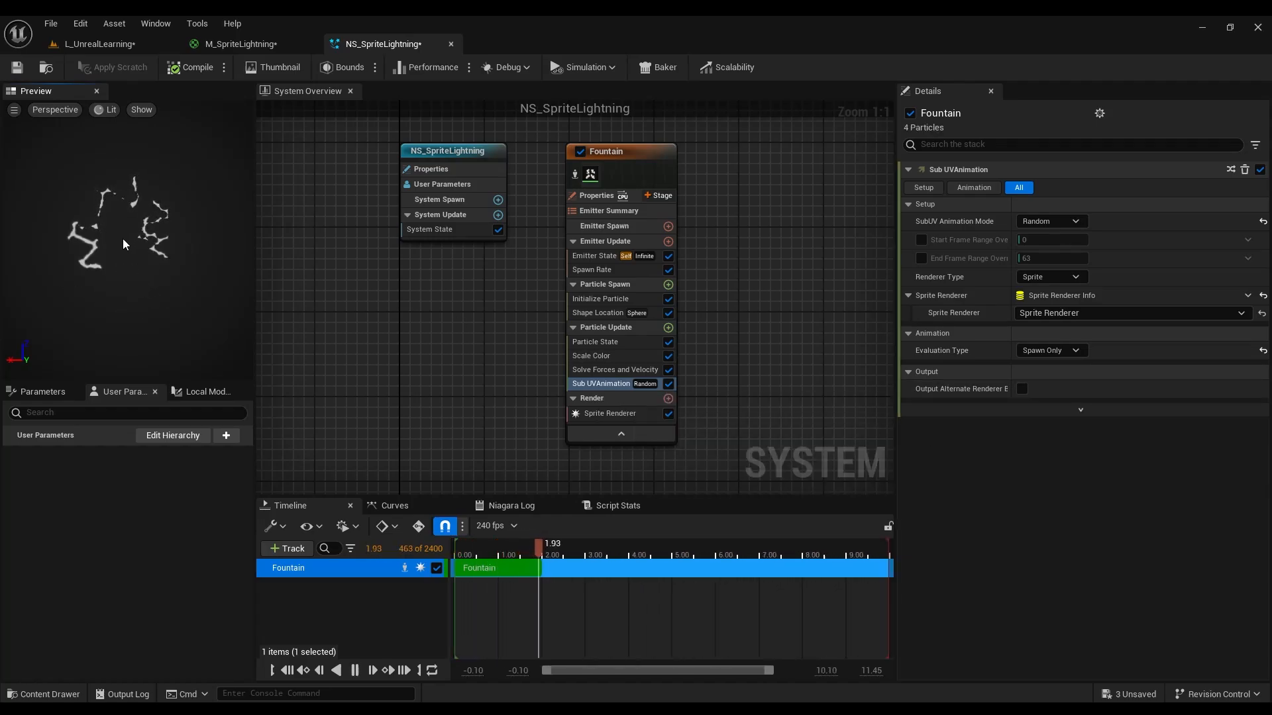
# Set the particle lifetime in Initialize Particle to a minimum of 0.15 and a maximum of 0.3.
pyautogui.click(603, 299)
pyautogui.click(1068, 241)
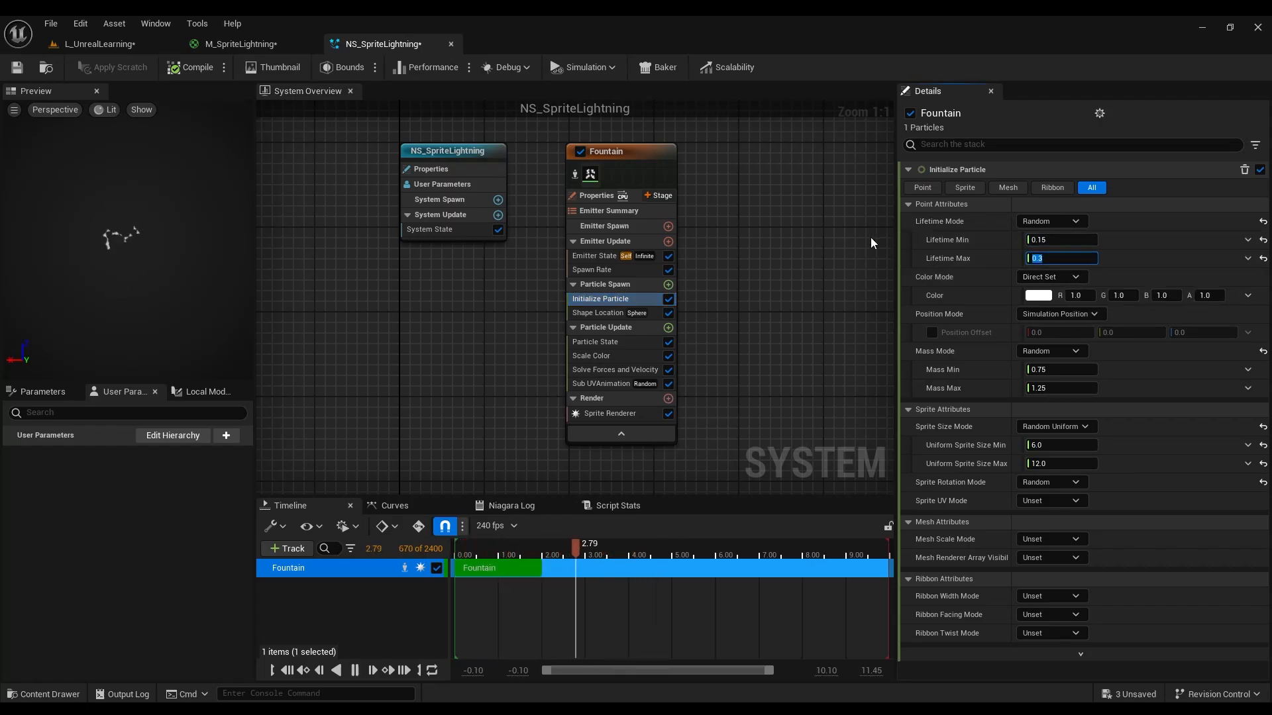
pyautogui.click(796, 309)
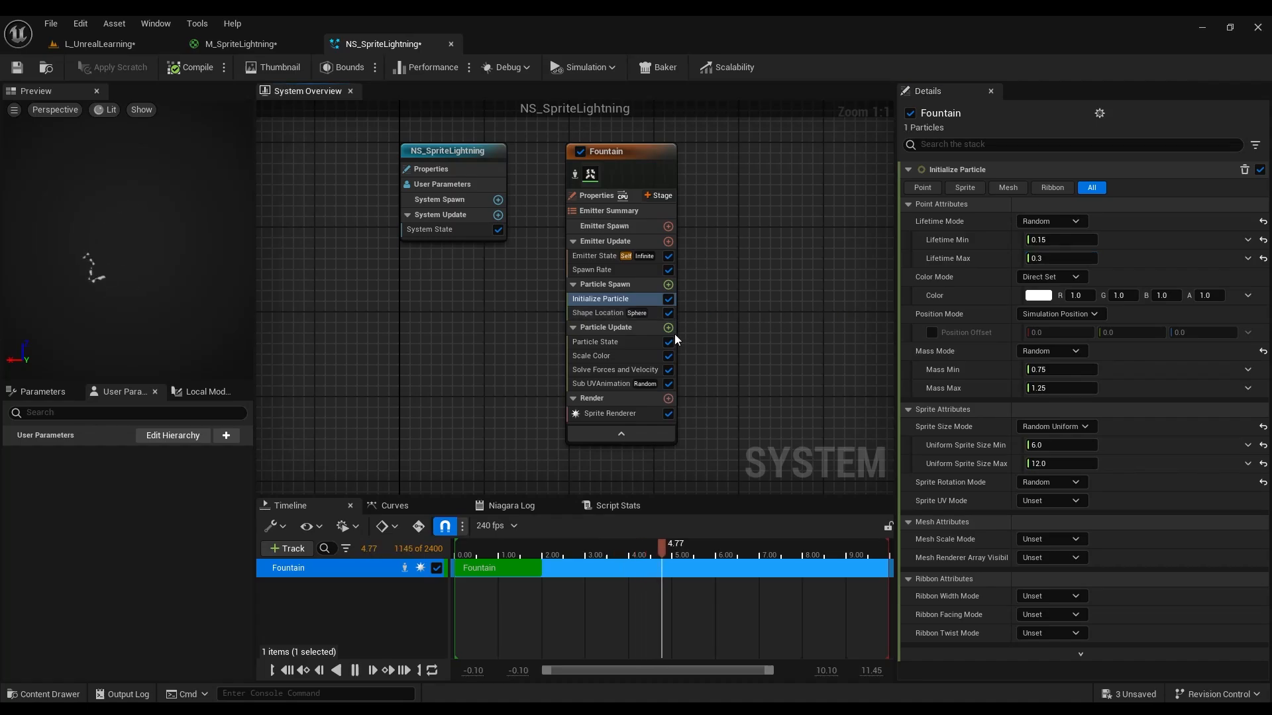
# Set the uniform sprite size in Initialize Particle to a minimum of 100 and a maximum of 150.
pyautogui.click(630, 272)
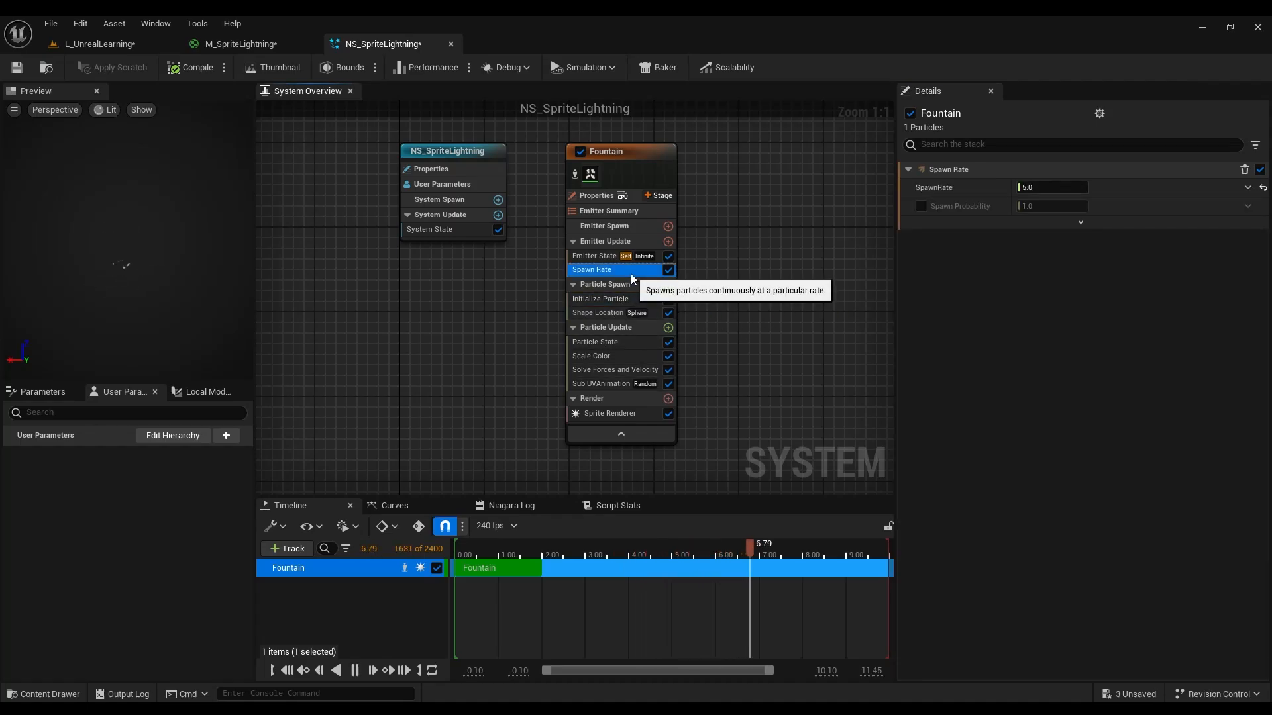
pyautogui.click(626, 302)
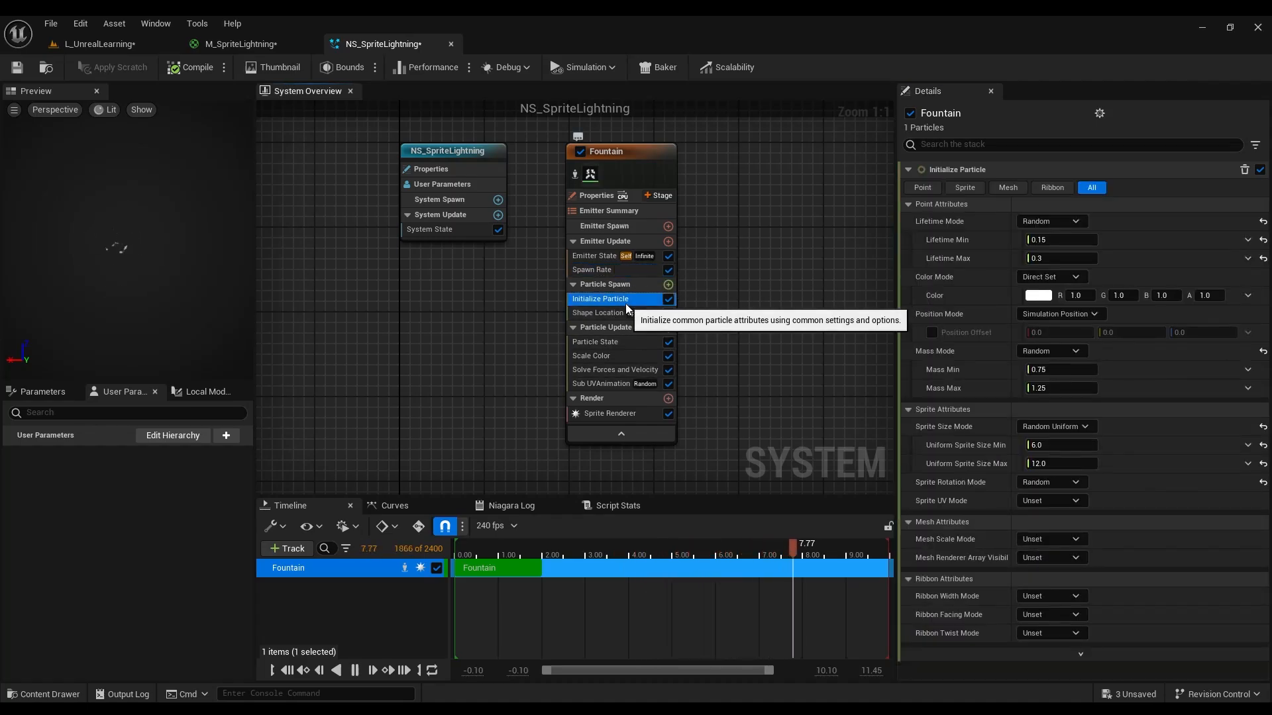
pyautogui.click(1063, 446)
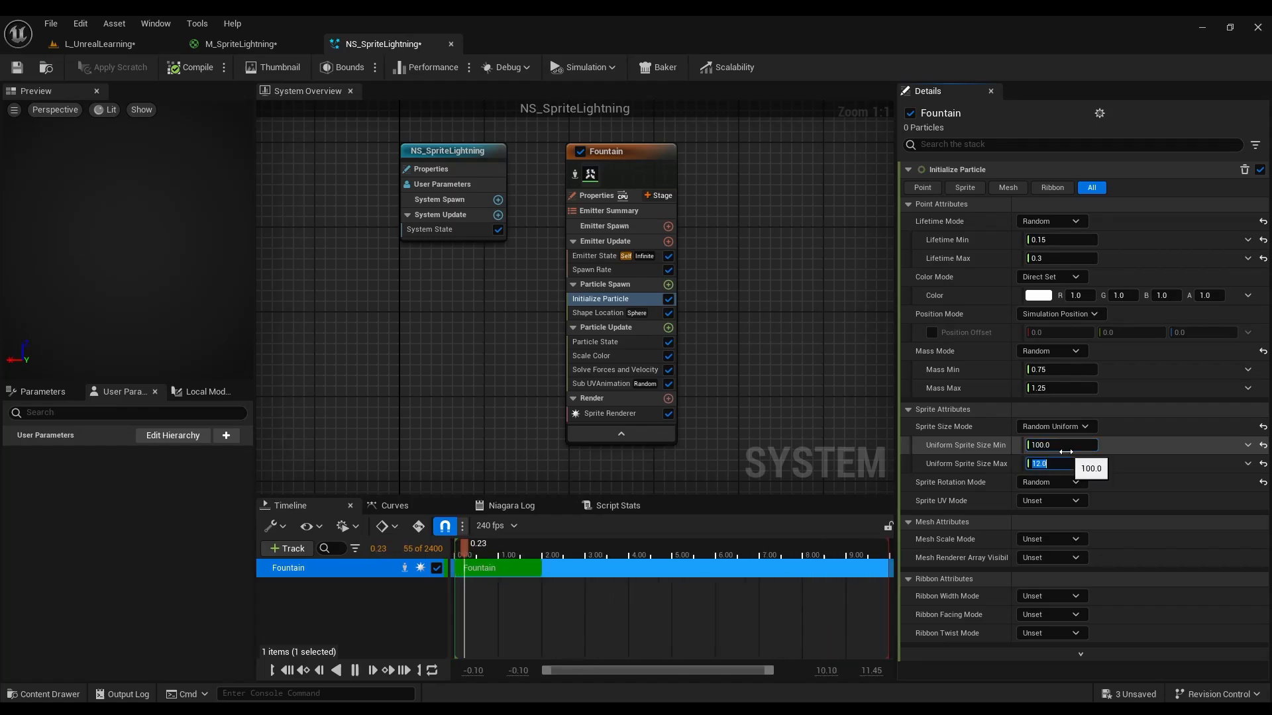
pyautogui.write('150')
pyautogui.press('Return')
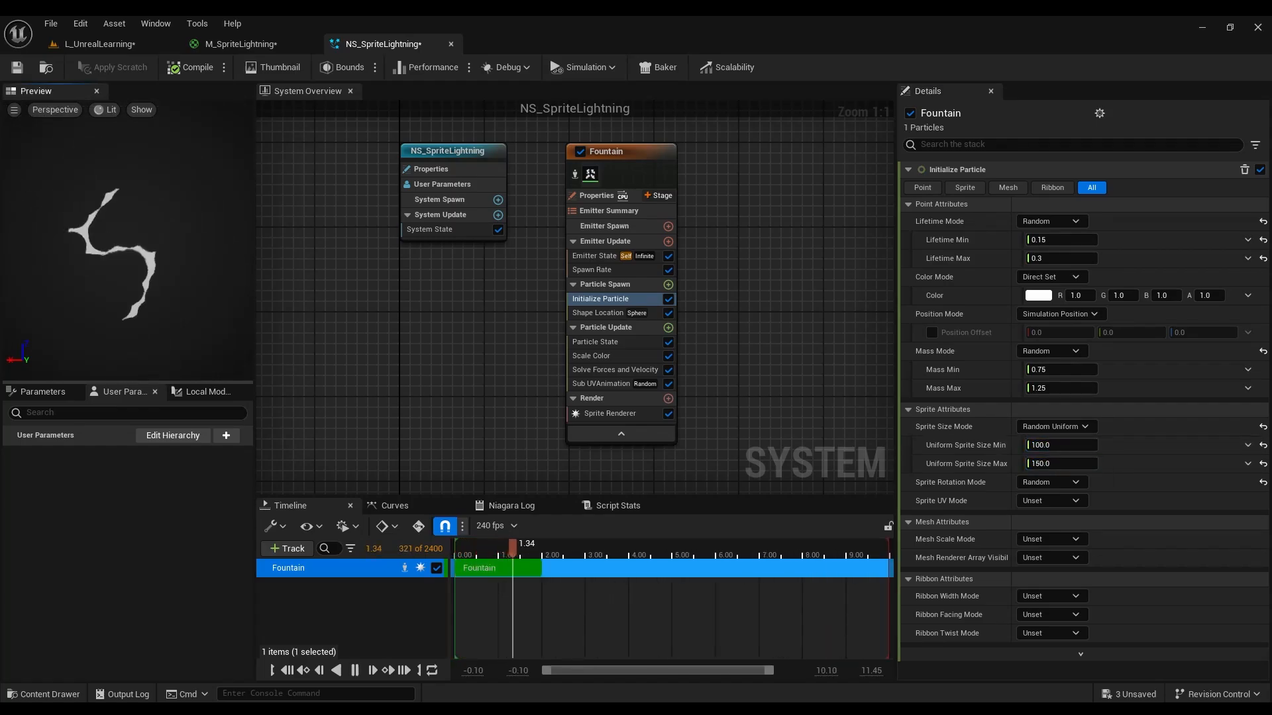
# Set the Shape Location sphere radius to 50.
pyautogui.click(589, 313)
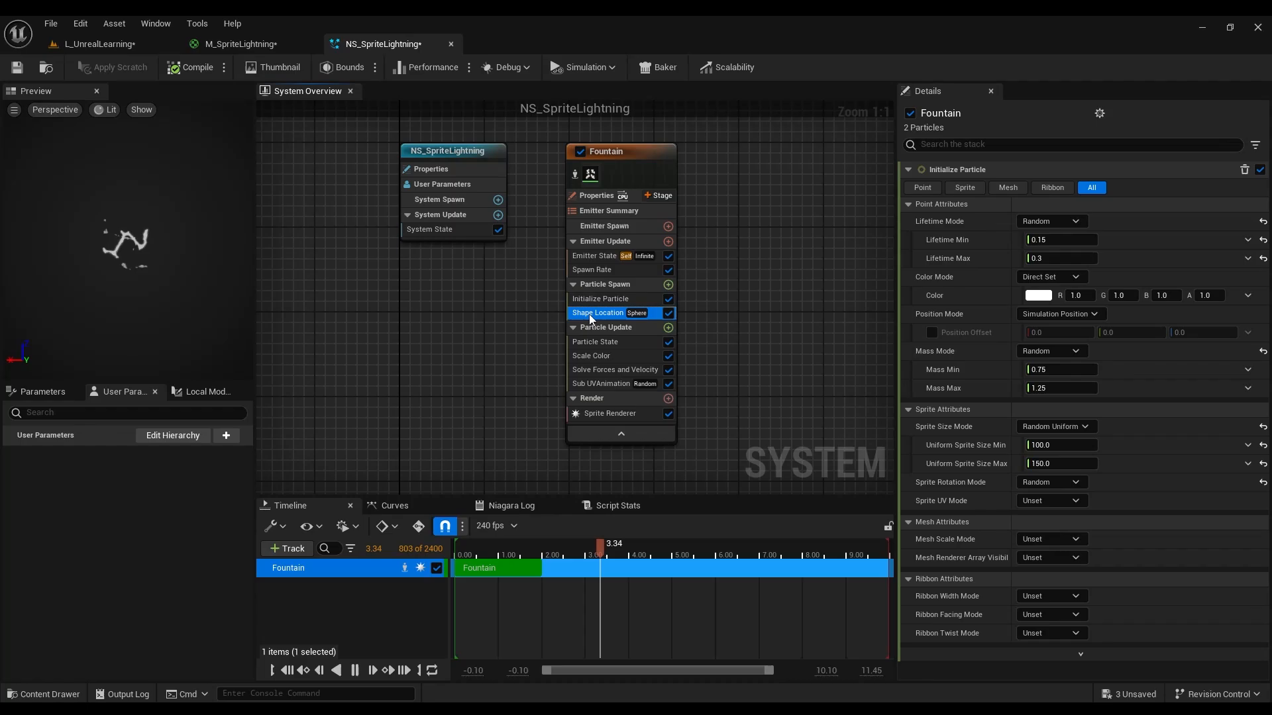
pyautogui.click(1036, 241)
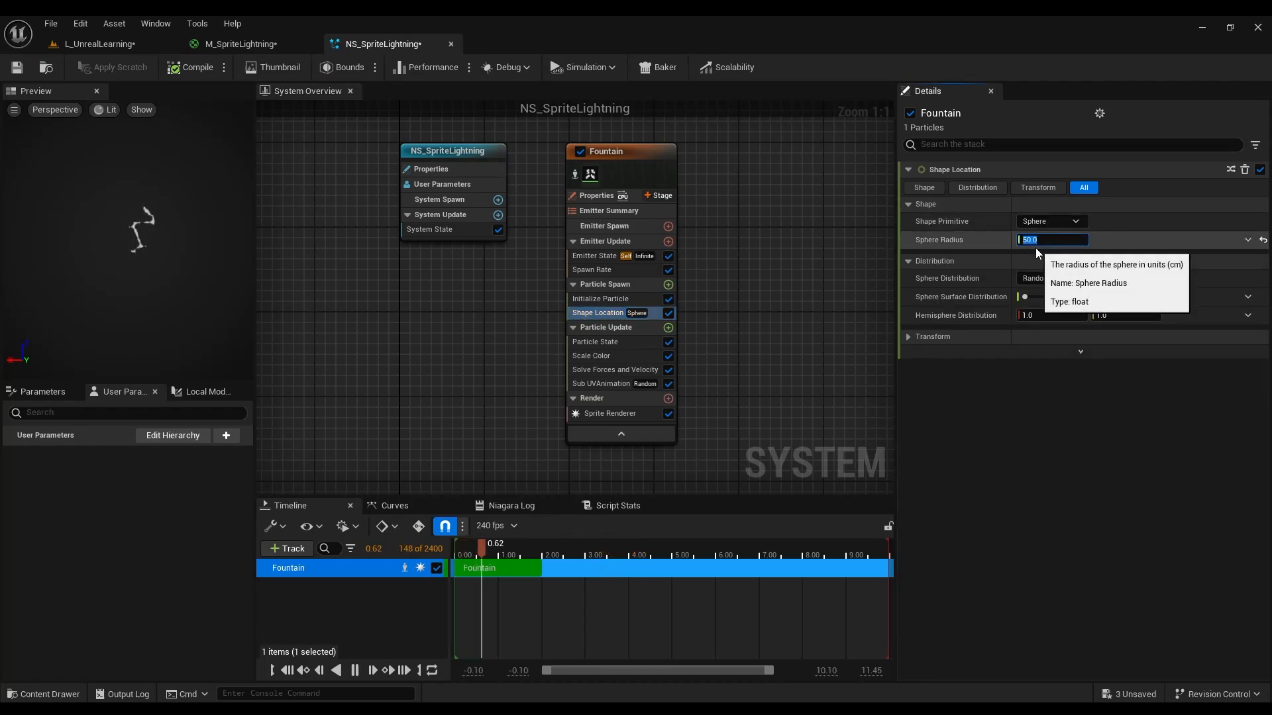
# Try a spawn rate of 15 for the Fountain emitter.
pyautogui.click(656, 269)
pyautogui.click(1045, 184)
pyautogui.write('1')
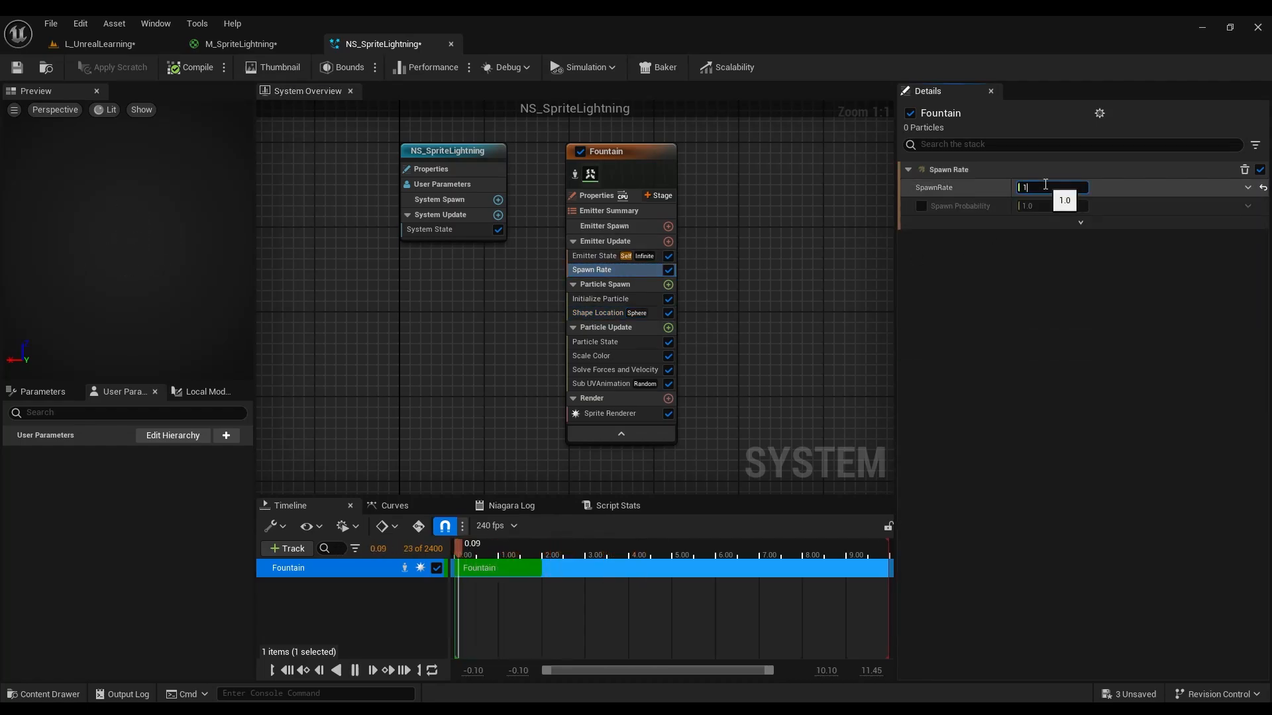
pyautogui.write('5')
pyautogui.press('Return')
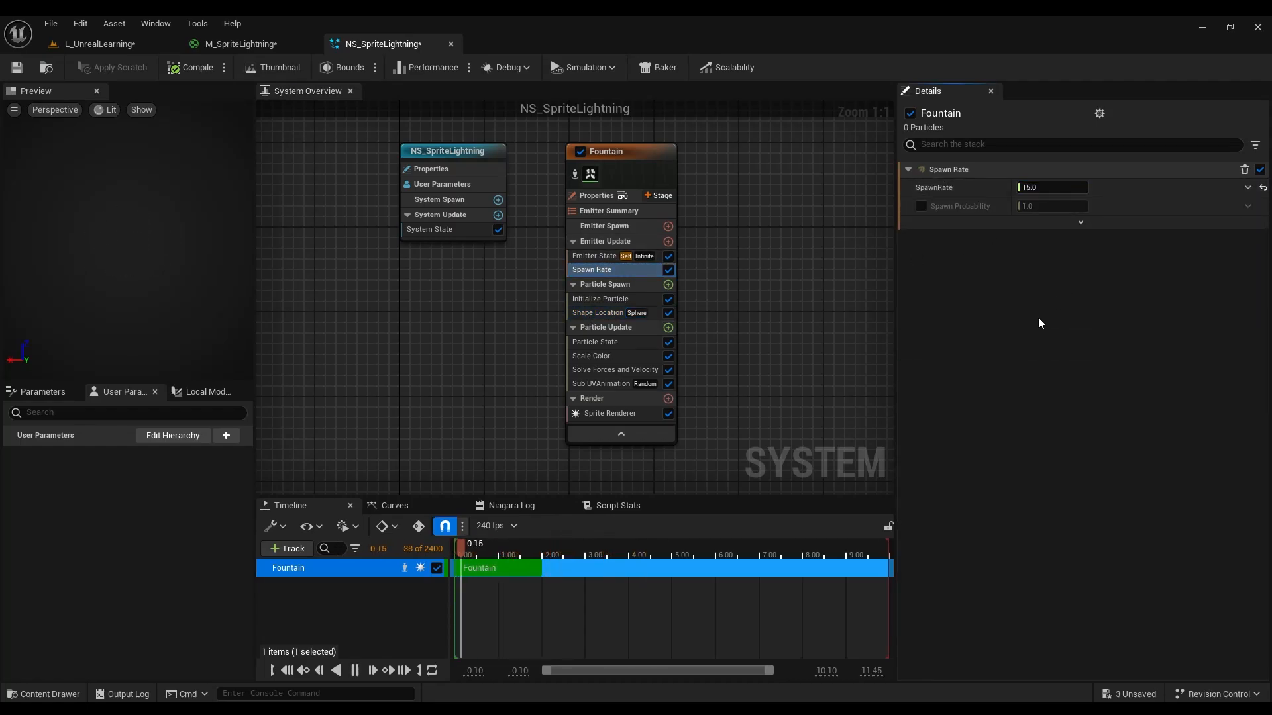
# Set the Fountain emitter's spawn rate to 10.
pyautogui.click(1056, 187)
pyautogui.write('10')
pyautogui.press('Return')
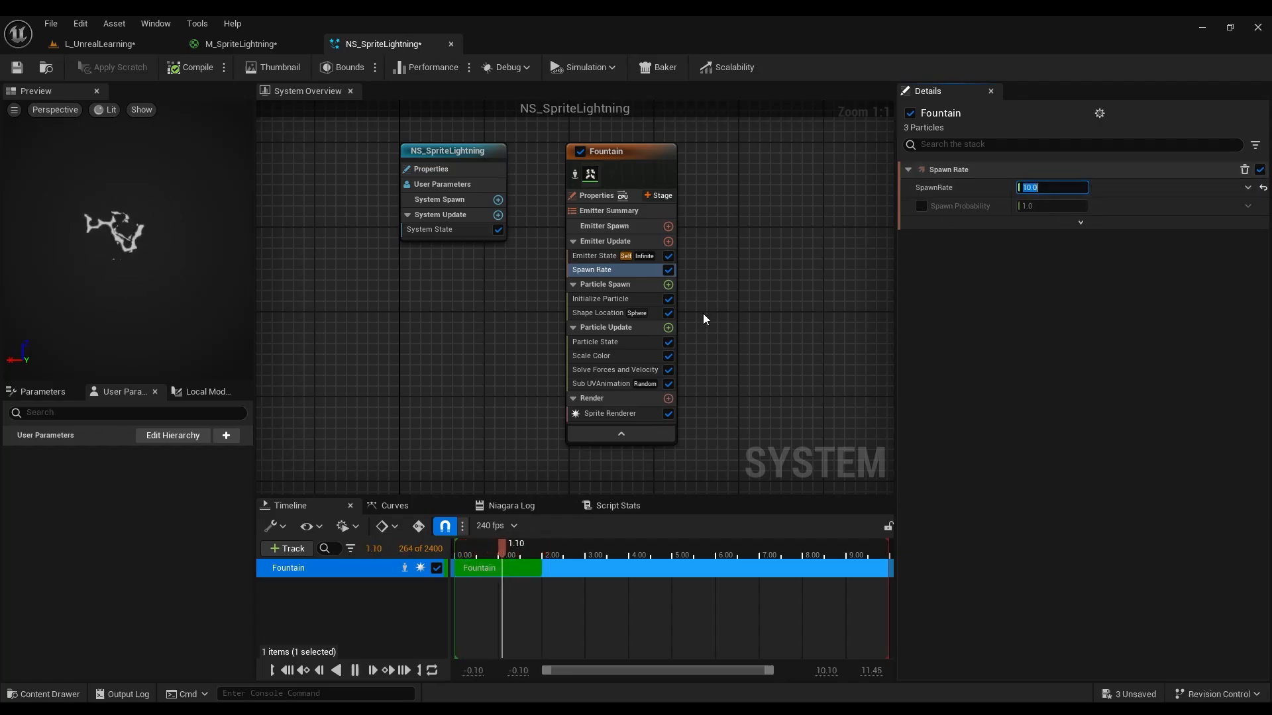
# Set the Shape Location sphere radius to 100.
pyautogui.click(622, 313)
pyautogui.click(1043, 240)
pyautogui.write('100.0')
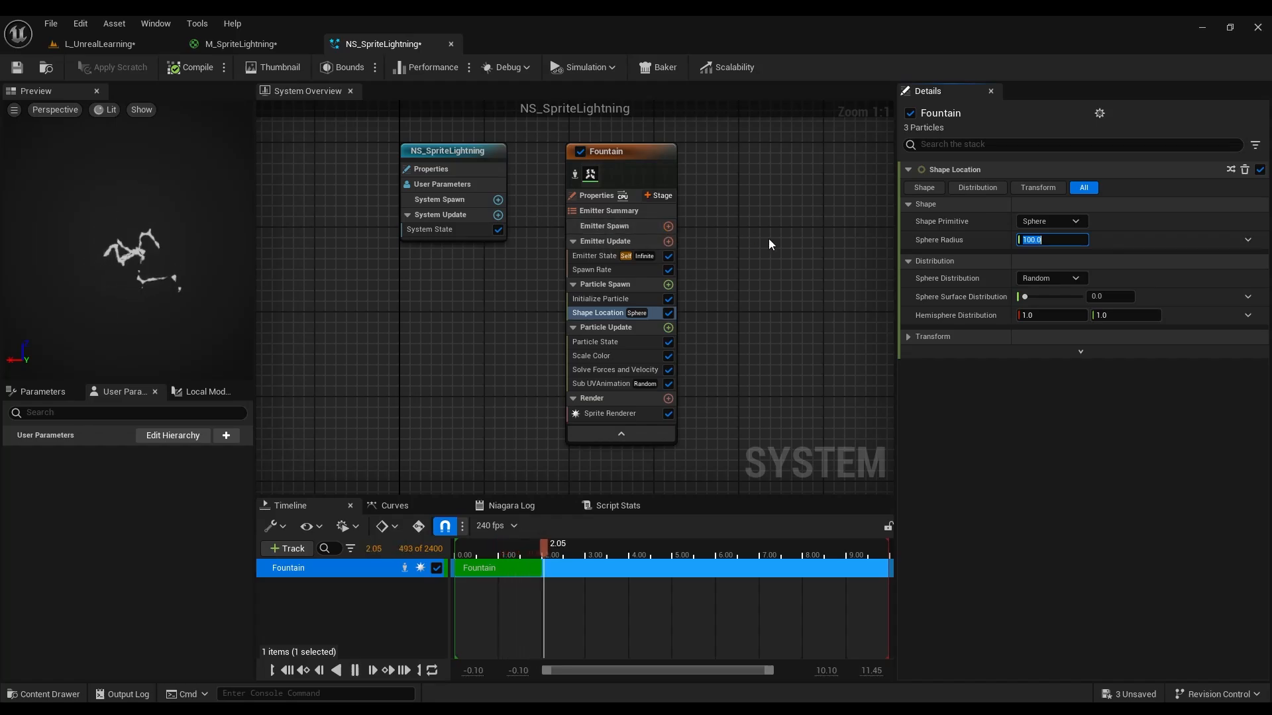
# Add a Color module to Particle Update and drive its color with Color from Curve.
pyautogui.click(669, 327)
pyautogui.write('col')
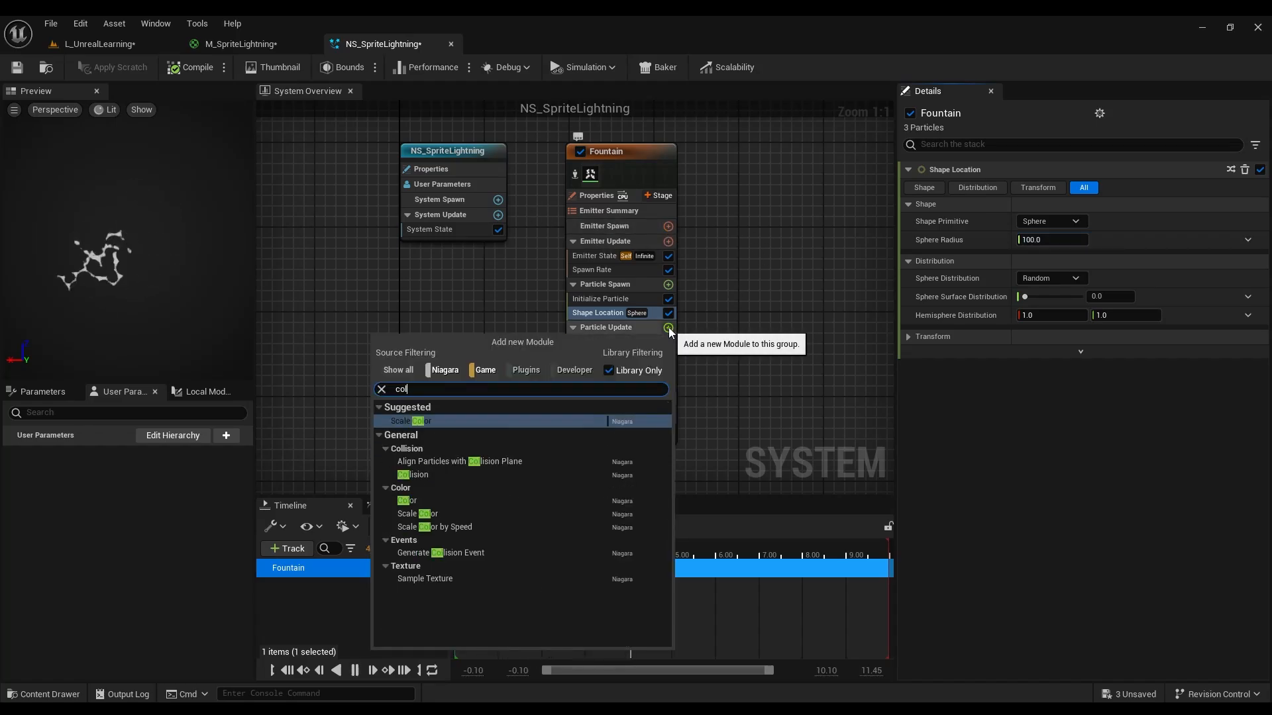
pyautogui.press('Down')
pyautogui.press('Down')
pyautogui.press('Down')
pyautogui.press('Return')
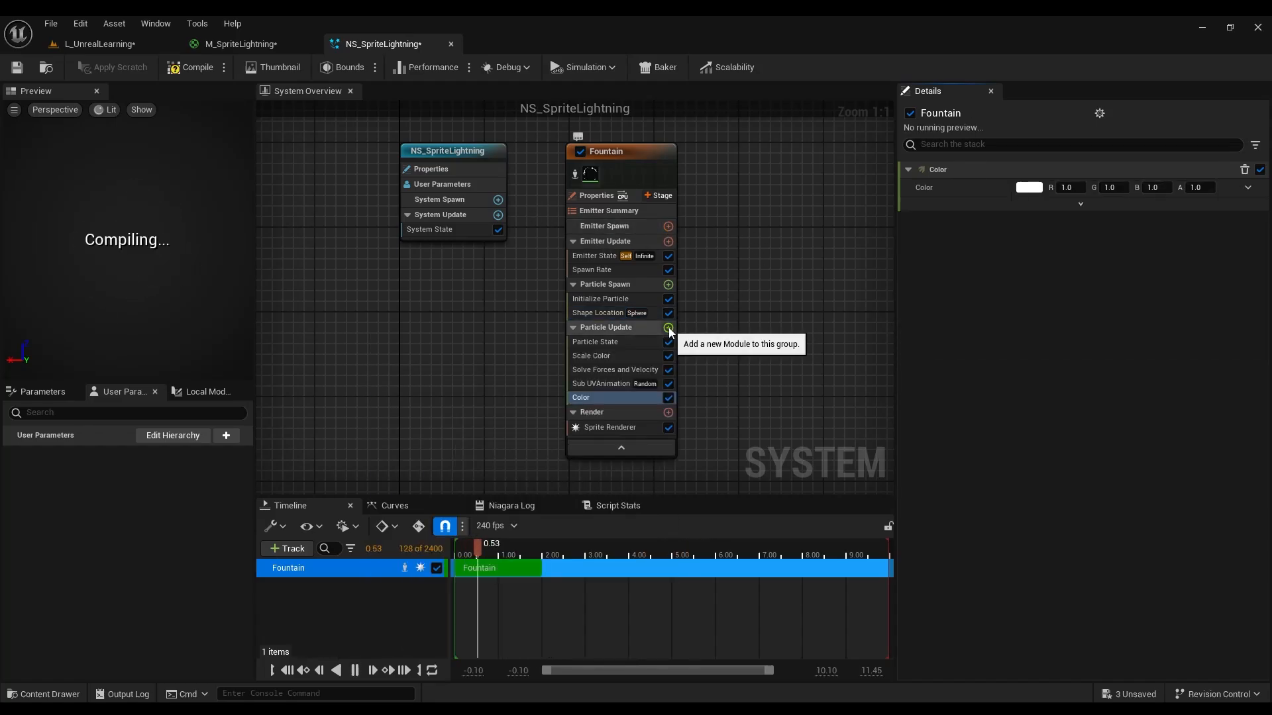
pyautogui.click(1248, 188)
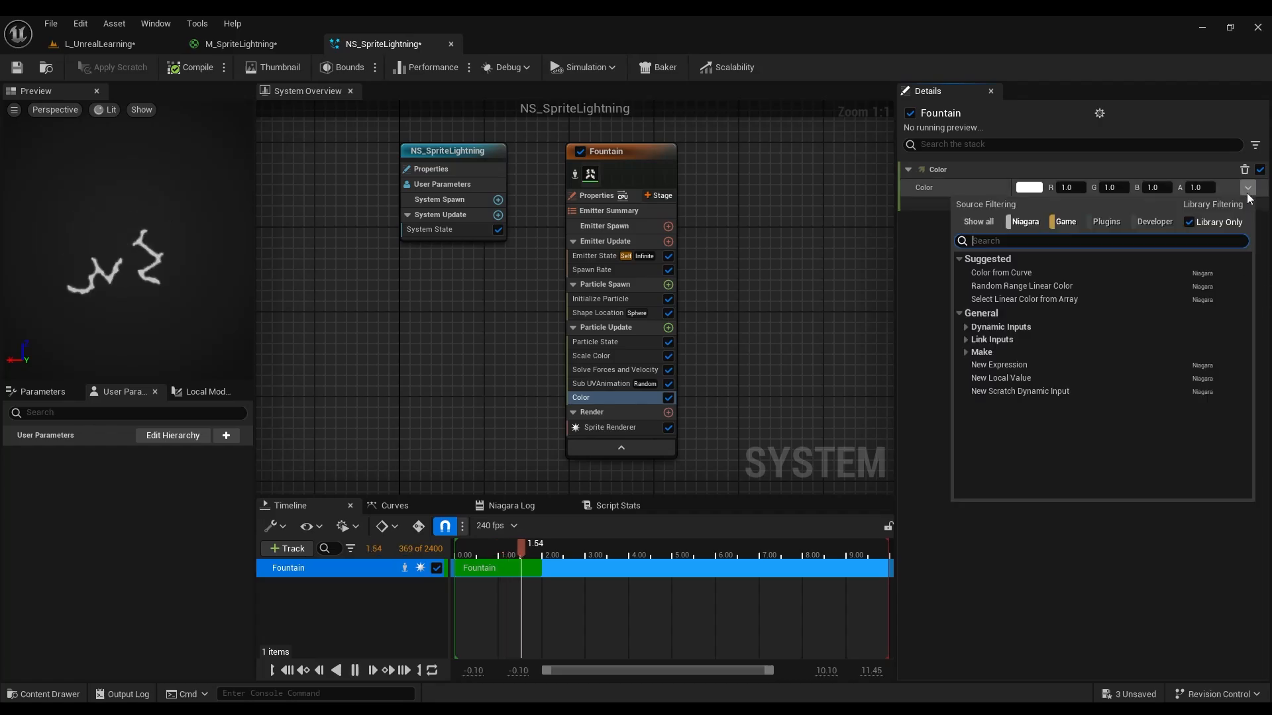
pyautogui.click(1048, 275)
# Color the first gradient stop a saturated deep blue with a hue of about 239 and a value of 100.
pyautogui.doubleClick(939, 243)
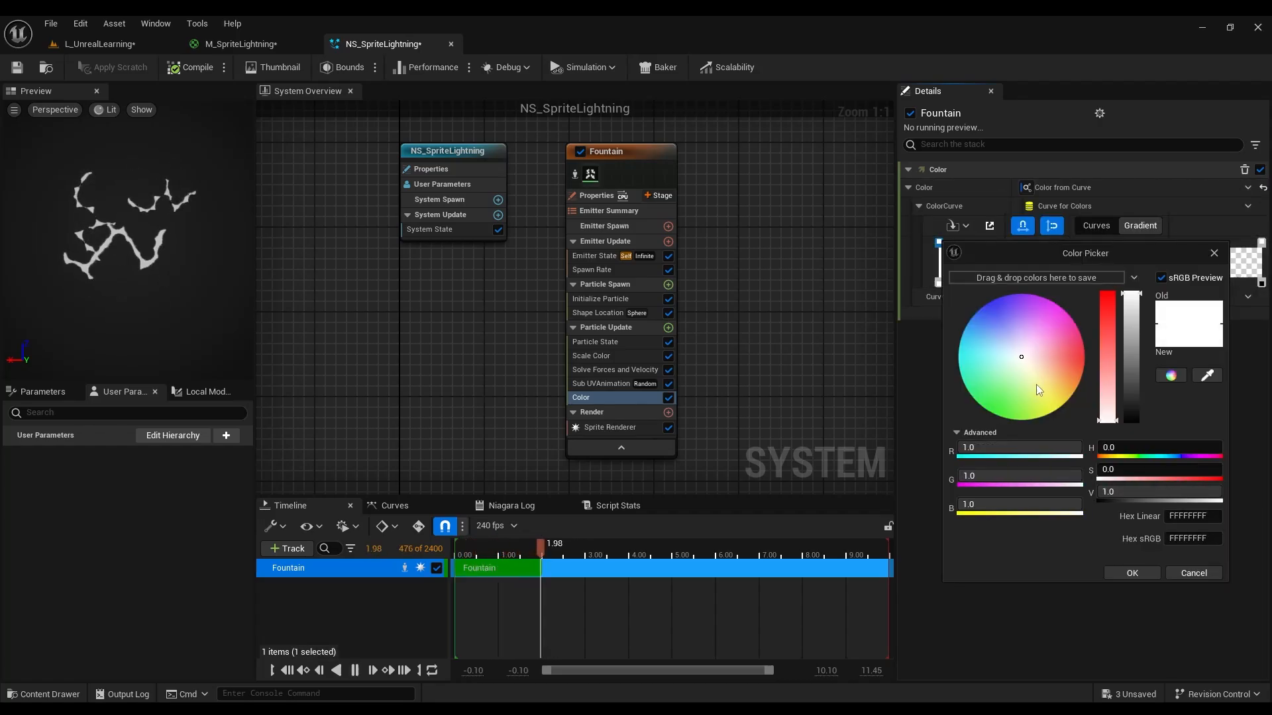
pyautogui.moveTo(1036, 384); pyautogui.dragTo(950, 316)
pyautogui.click(1126, 495)
pyautogui.write('10')
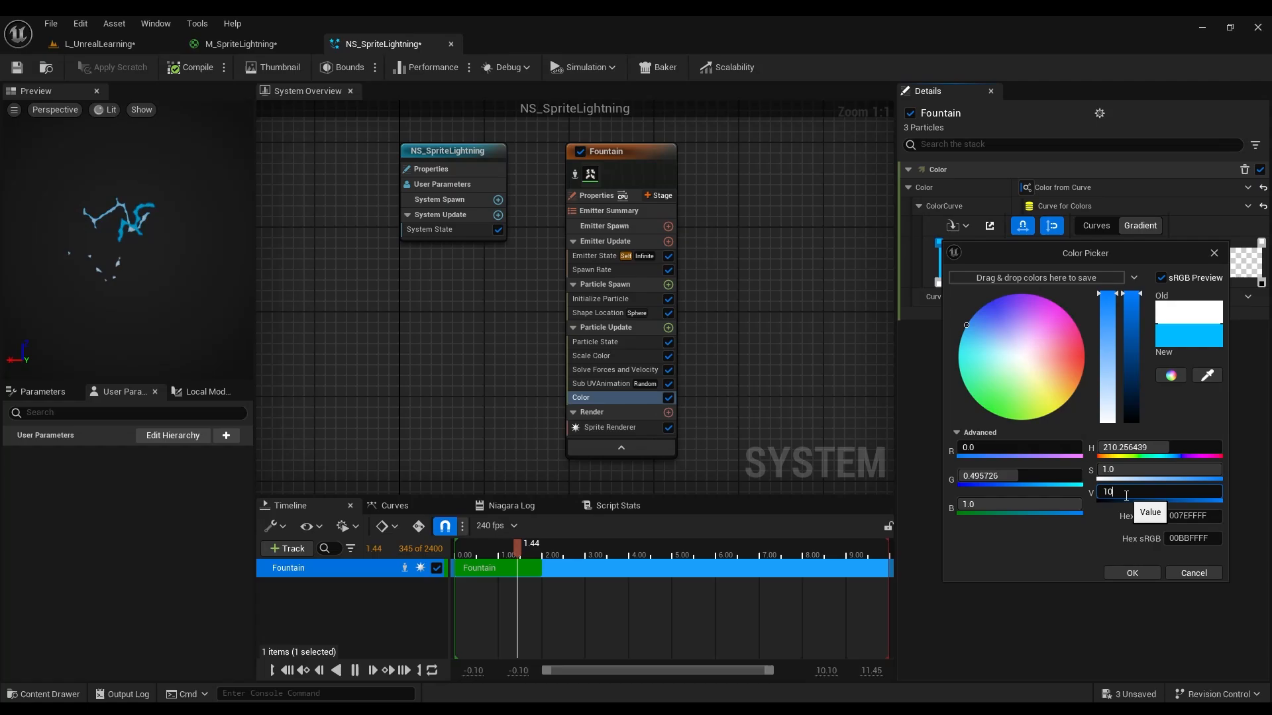
pyautogui.write('0')
pyautogui.press('Return')
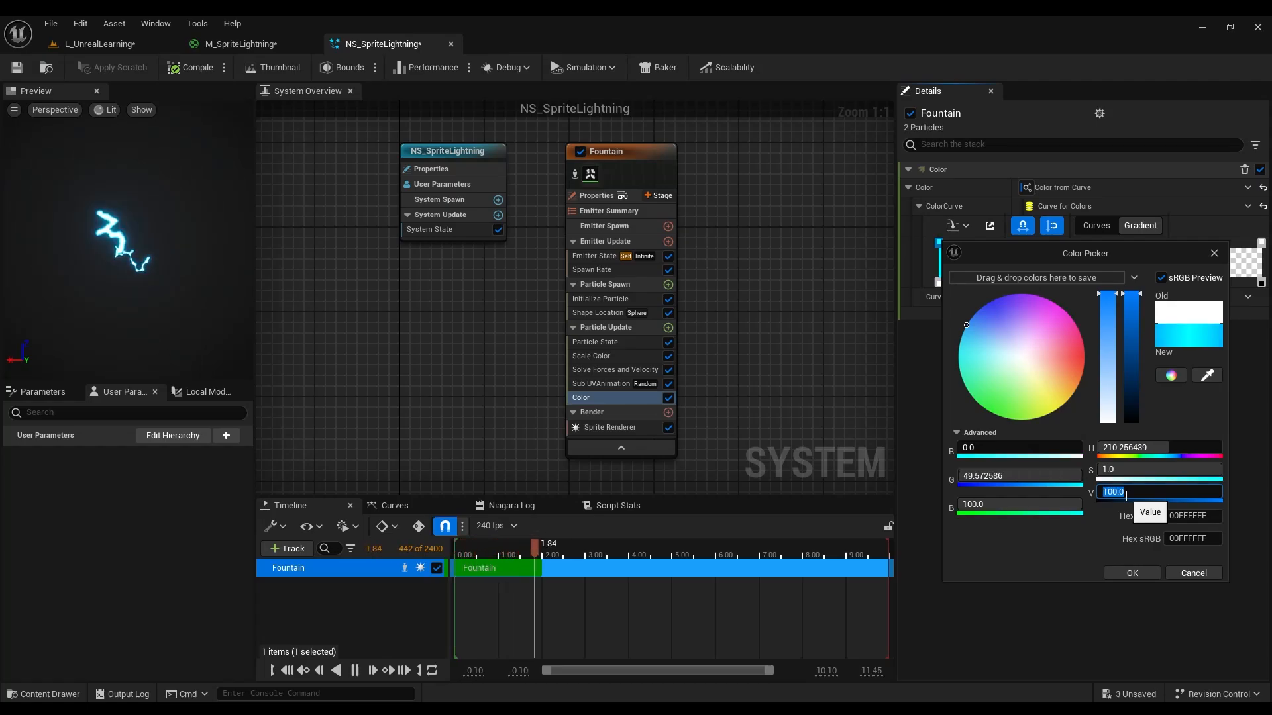
pyautogui.moveTo(964, 356); pyautogui.dragTo(989, 308)
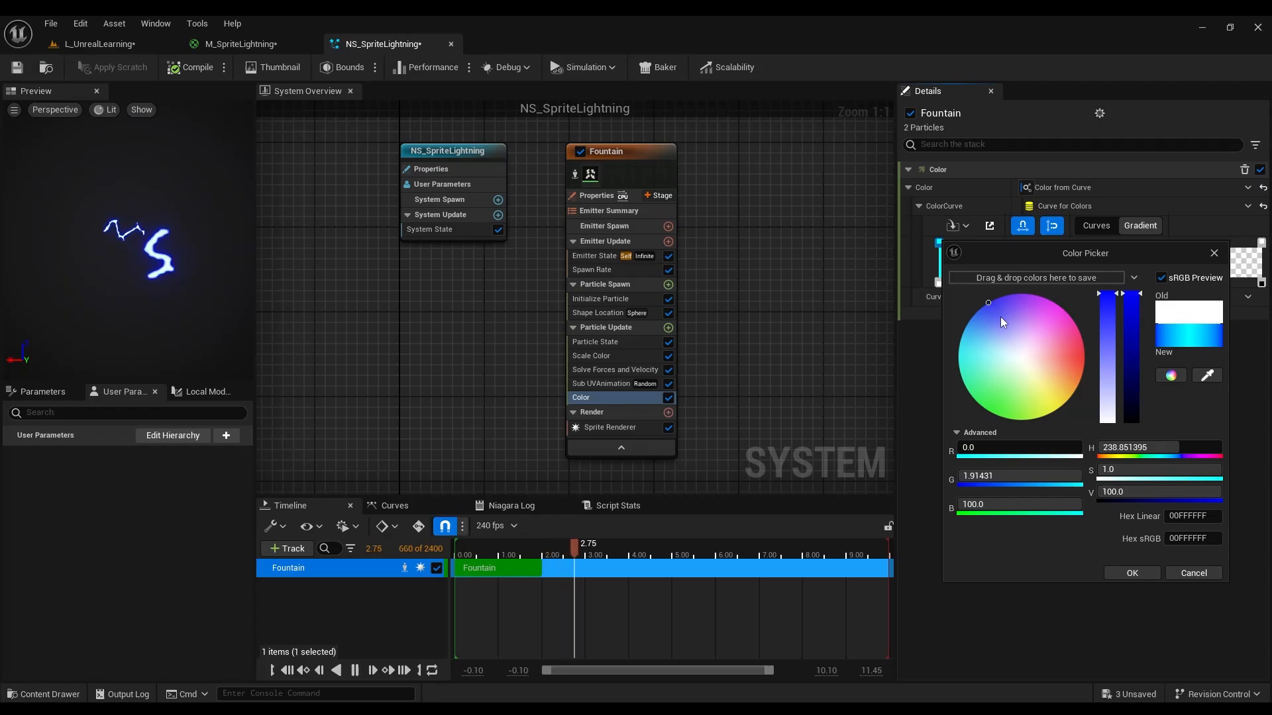
pyautogui.click(1132, 573)
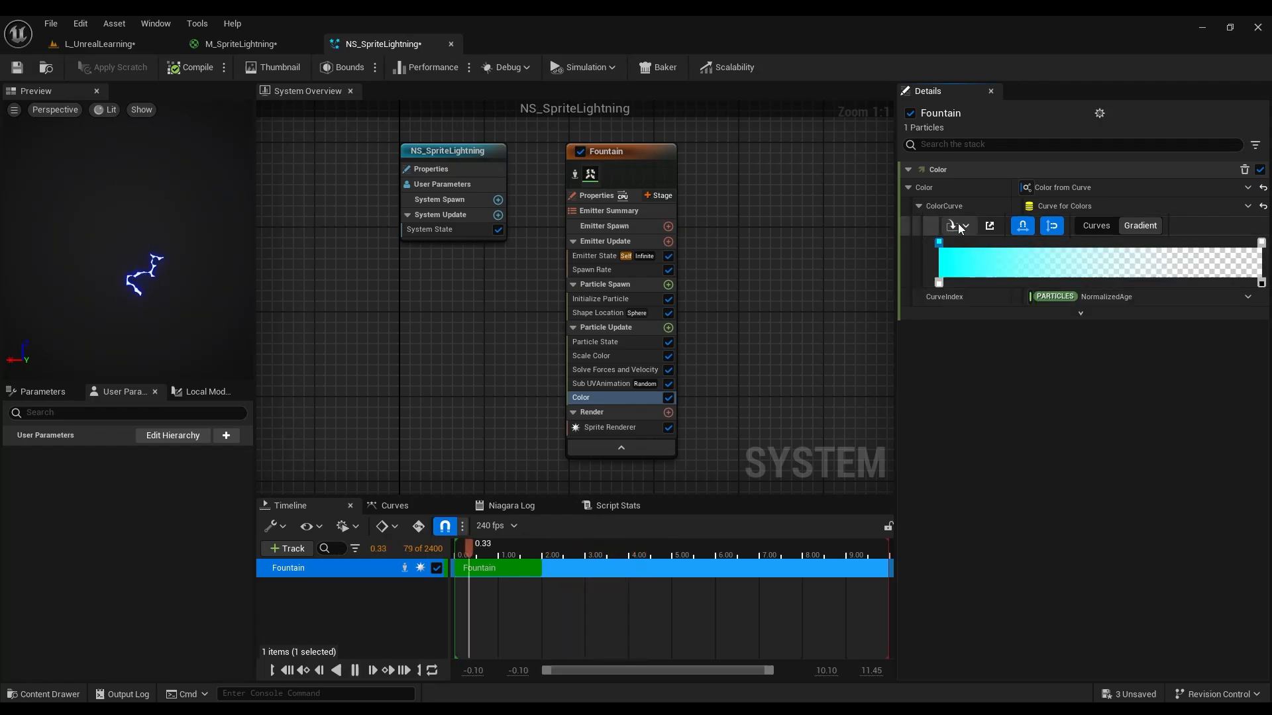
# Add a second color stop just after the start of the gradient and set its value to 50.
pyautogui.doubleClick(951, 243)
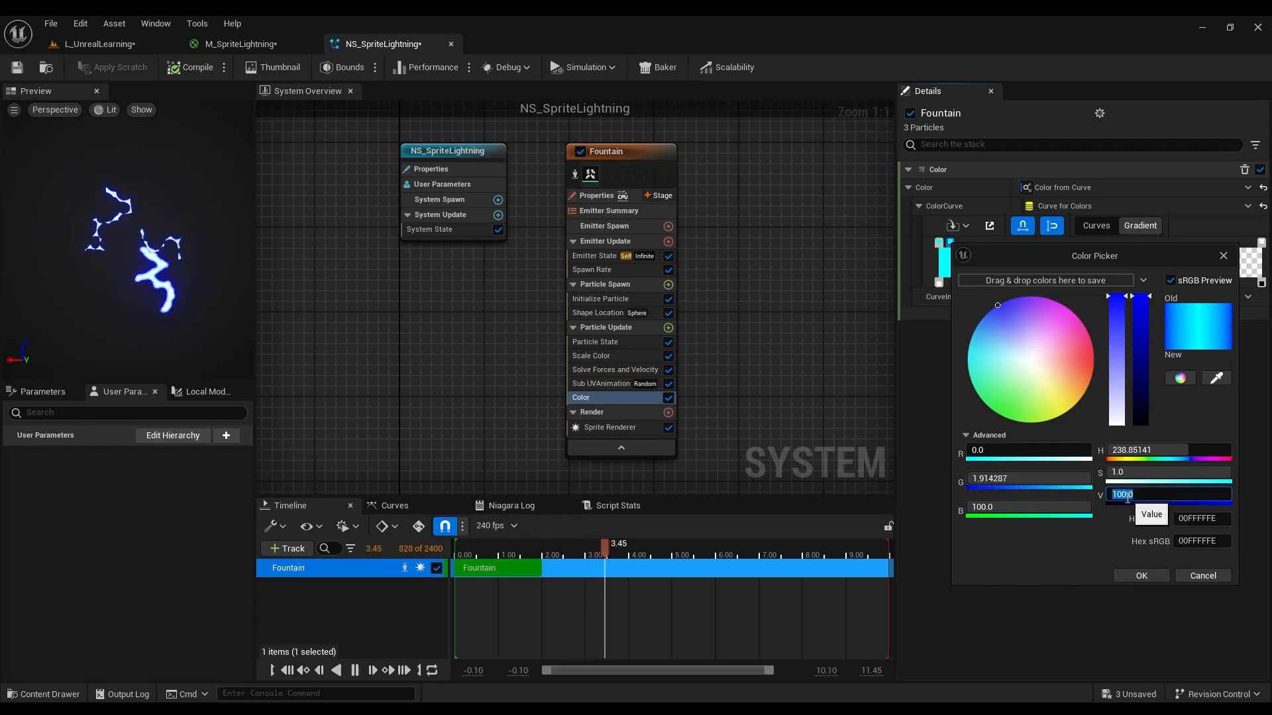
pyautogui.write('20')
pyautogui.press('Return')
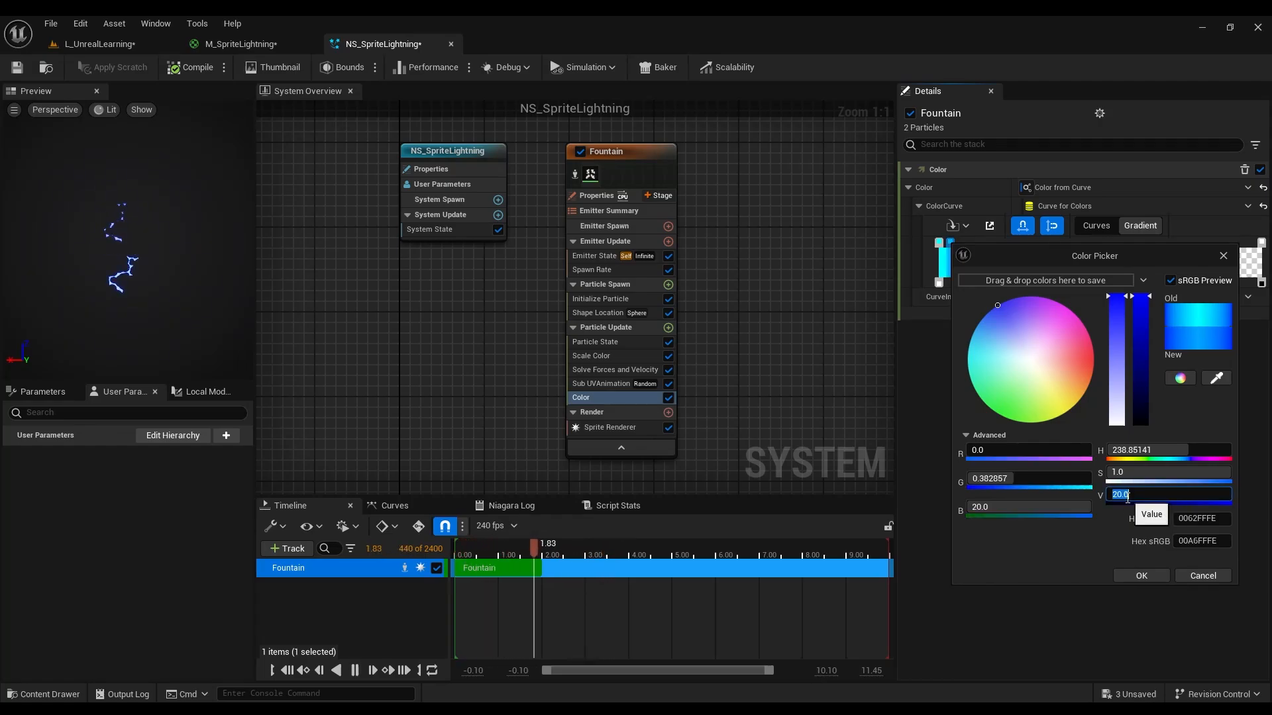
pyautogui.write('50')
pyautogui.press('Return')
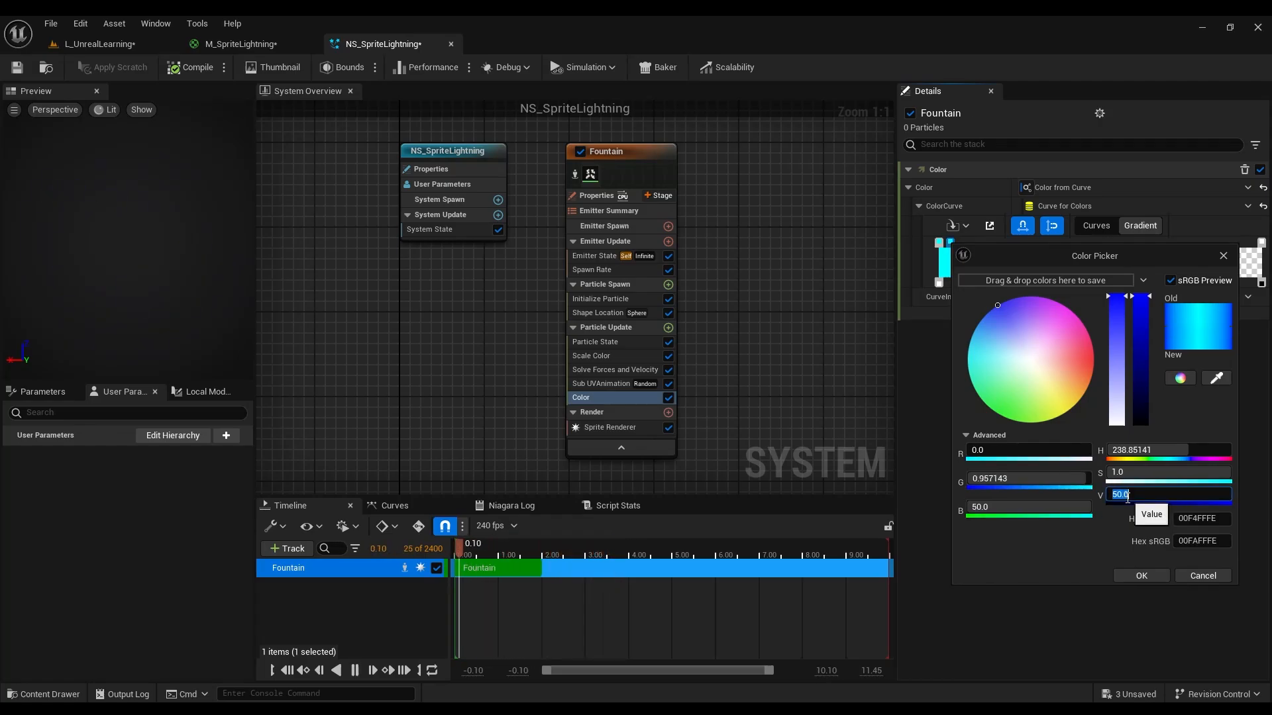
pyautogui.click(1139, 575)
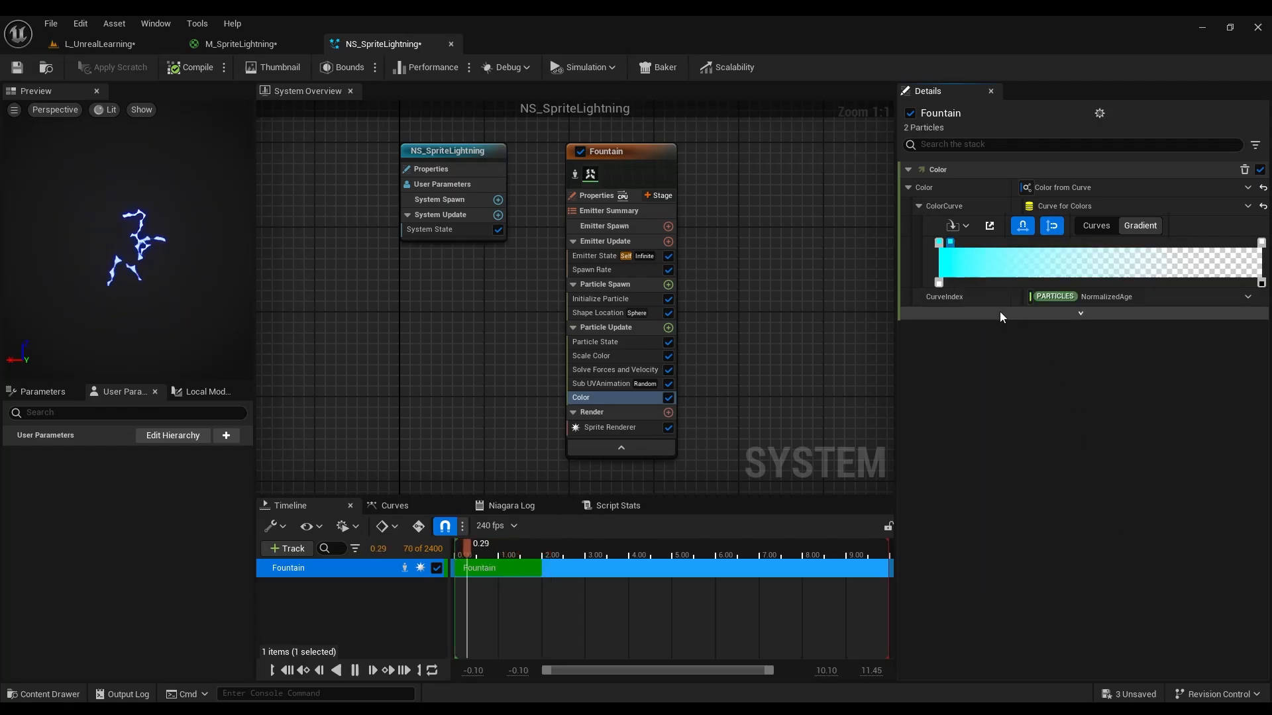
# Make the gradient's last color stop pure blue by setting its red and green to 0.
pyautogui.click(1263, 248)
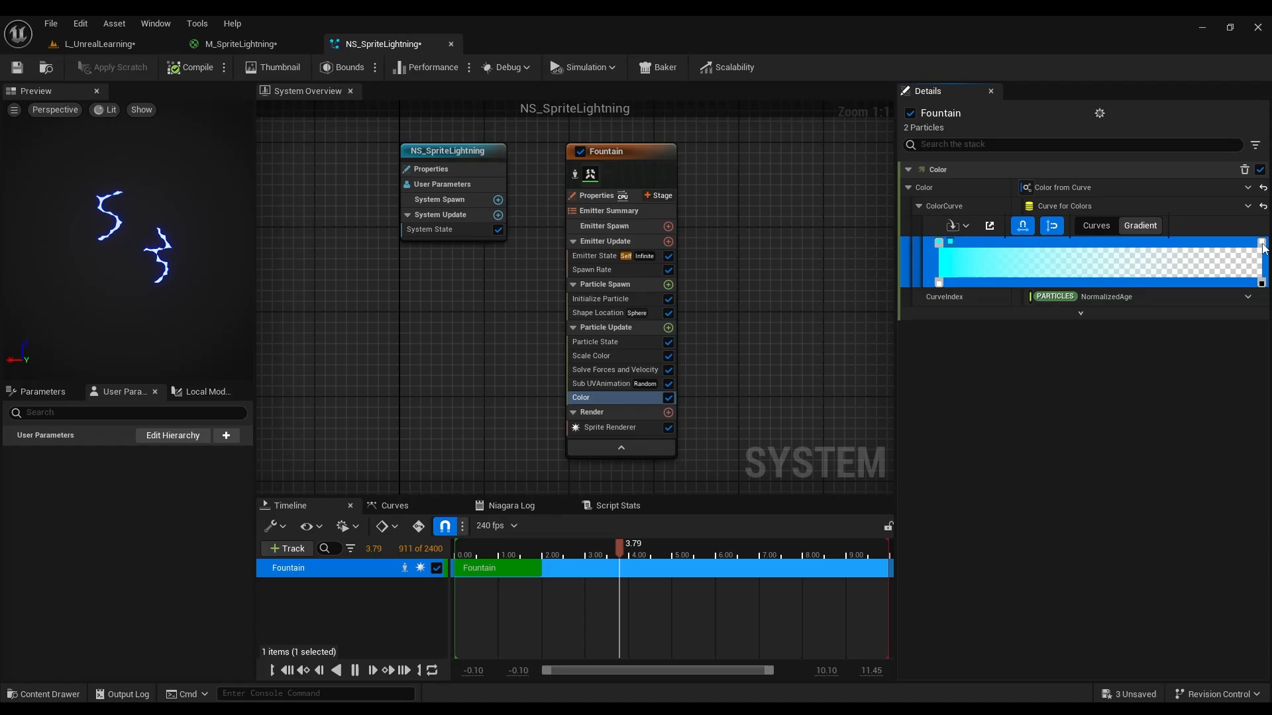
pyautogui.doubleClick(1263, 248)
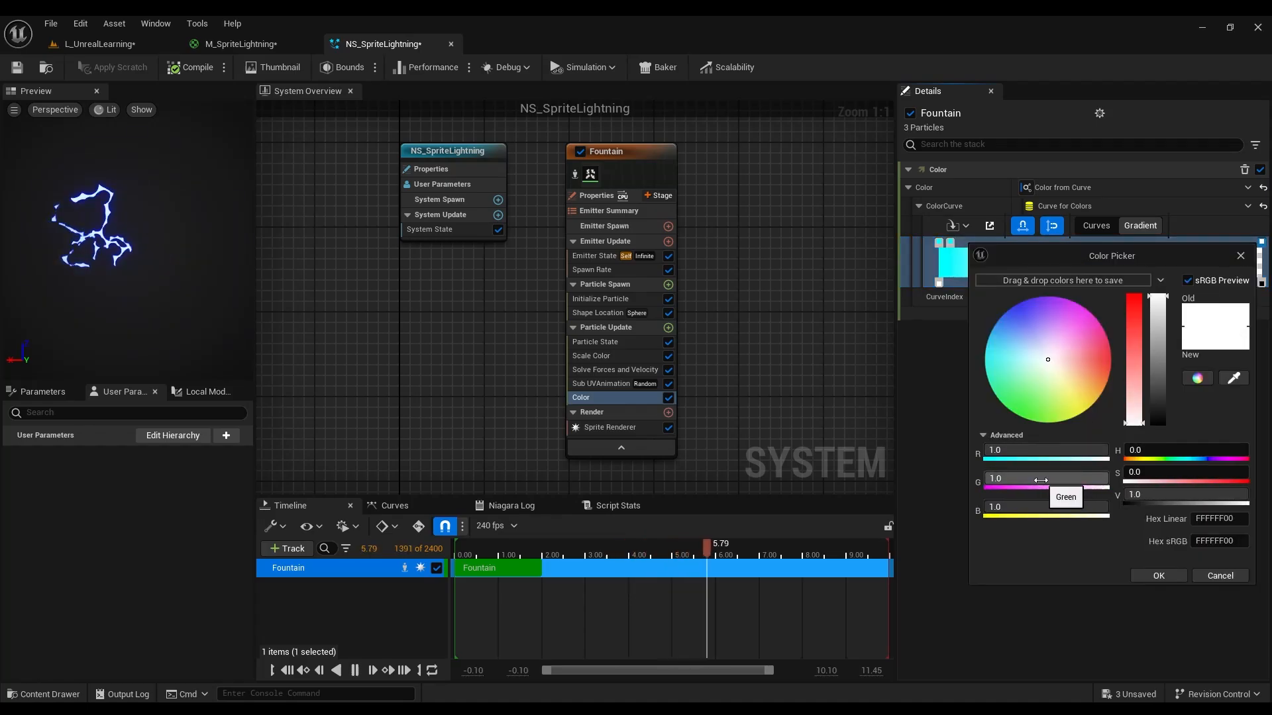
pyautogui.click(1041, 480)
pyautogui.click(1038, 454)
pyautogui.write('0')
pyautogui.press('Tab')
pyautogui.write('0')
pyautogui.press('Return')
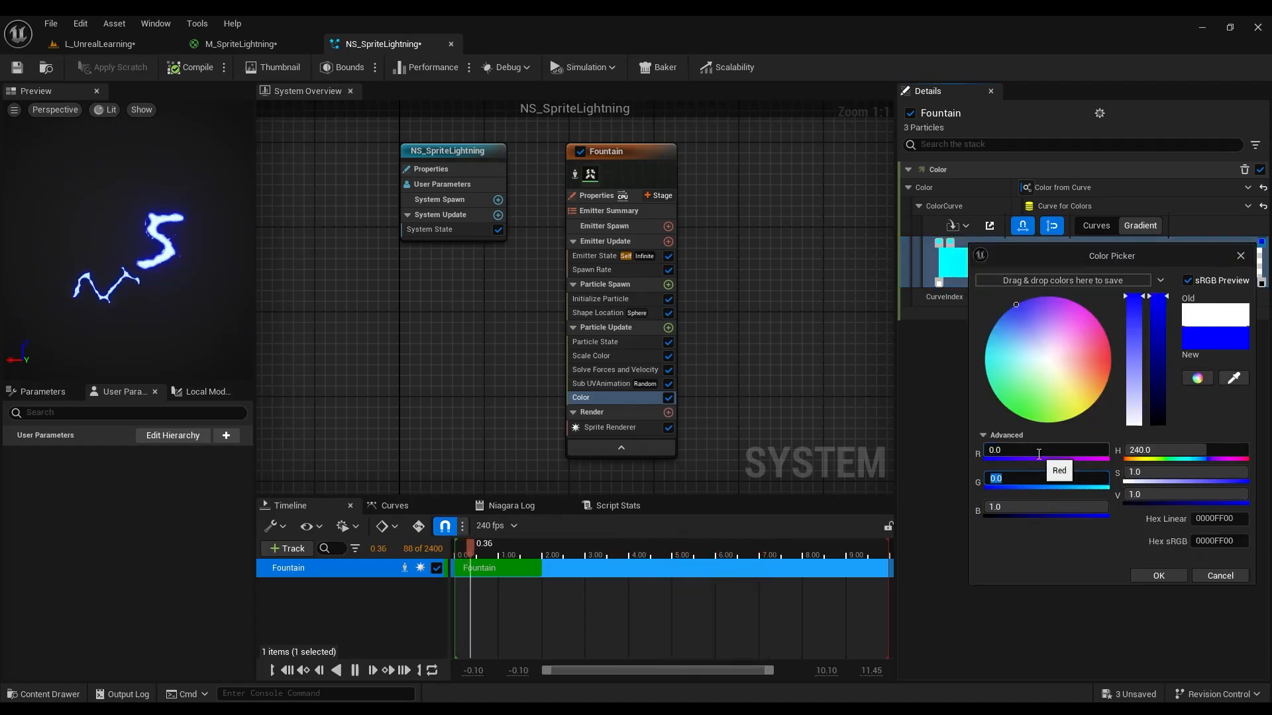
pyautogui.click(1145, 575)
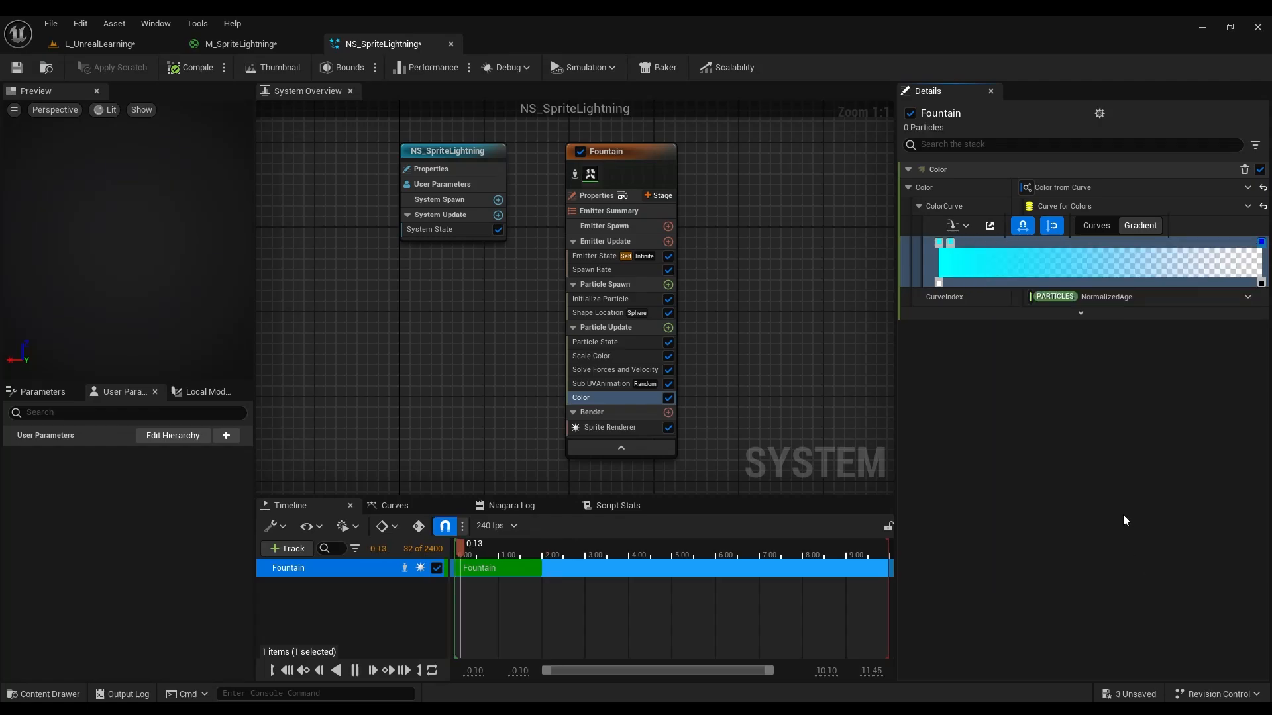
# Set the value of the first gradient color stop to 500.
pyautogui.doubleClick(939, 243)
pyautogui.click(1160, 497)
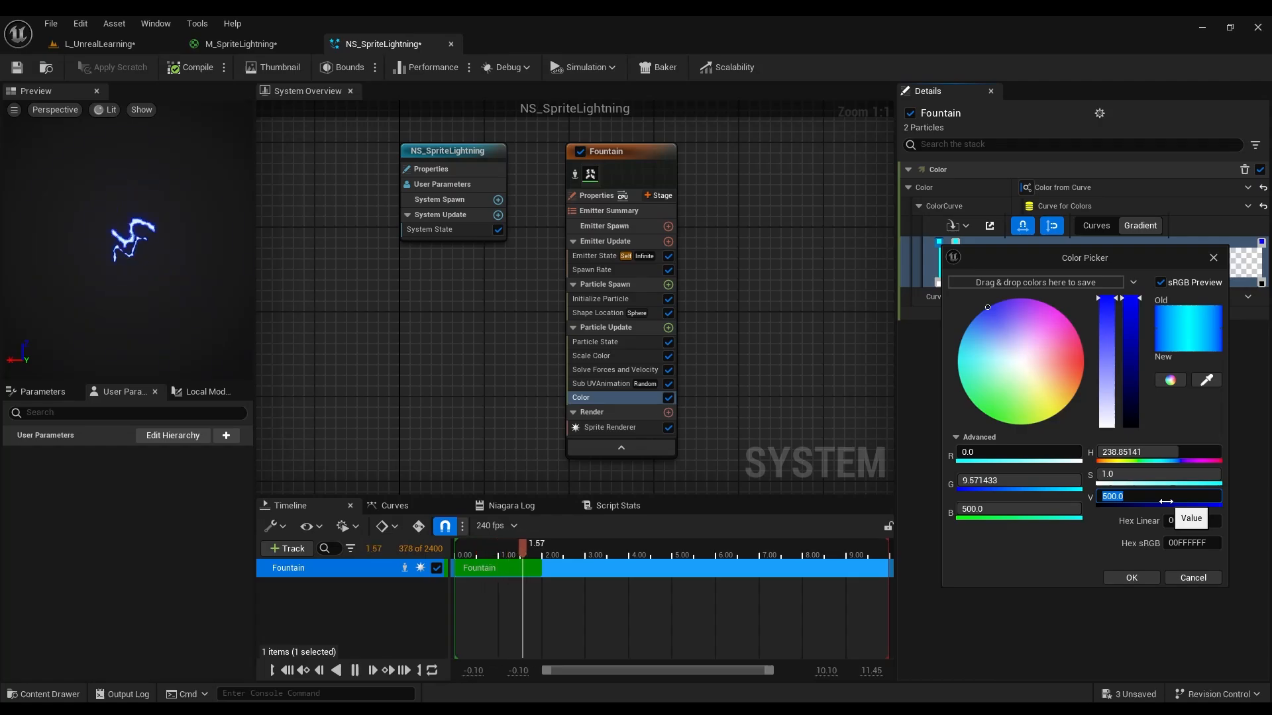
pyautogui.click(1132, 579)
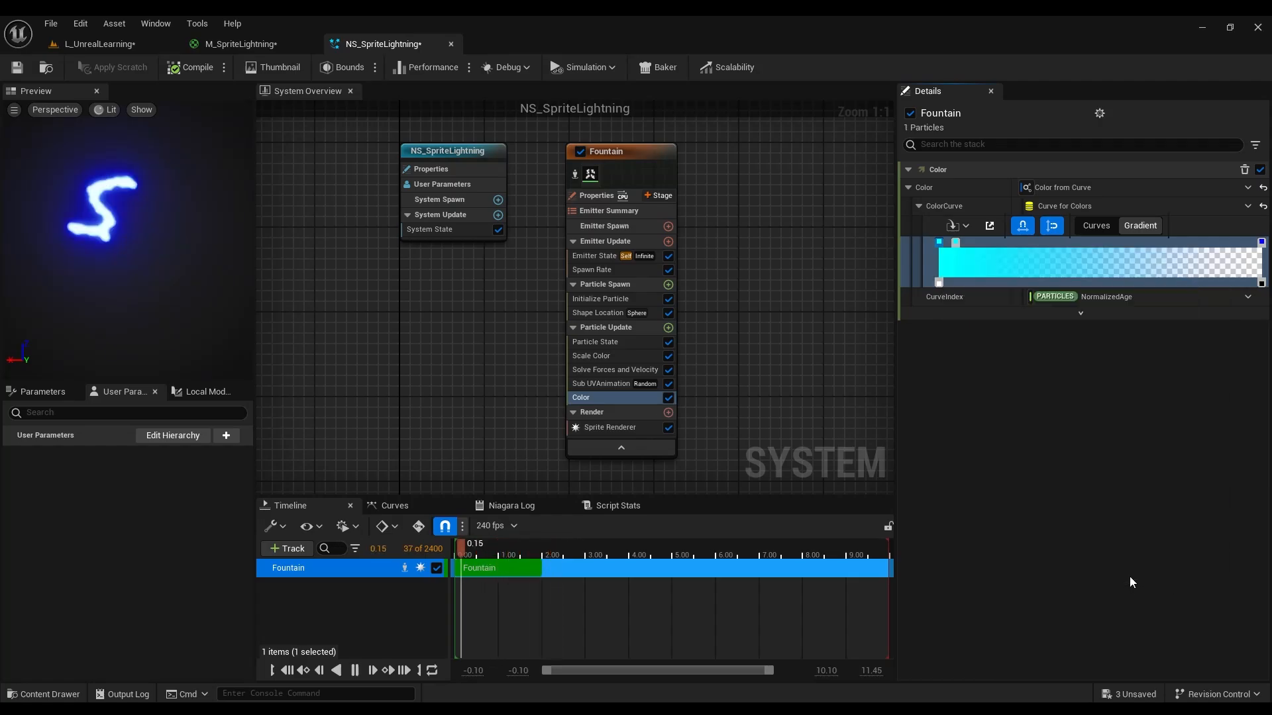
# Save the Niagara system and switch to the L_UnrealLearning level.
pyautogui.click(18, 68)
pyautogui.click(130, 45)
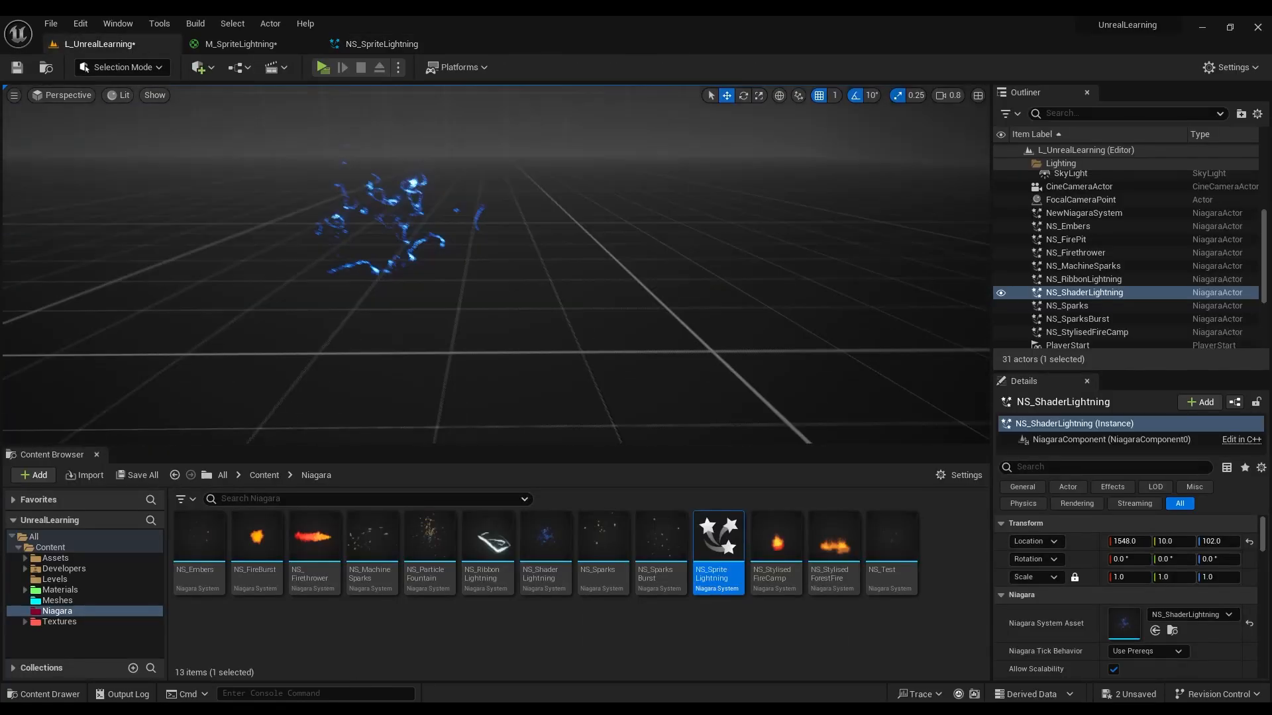
# Copy the location of the NS_ShaderLightning actor in the level.
pyautogui.press('s')
pyautogui.scroll(1, 369, 210)
pyautogui.moveTo(369, 210); pyautogui.dragTo(397, 259, button='right')
pyautogui.press('g')
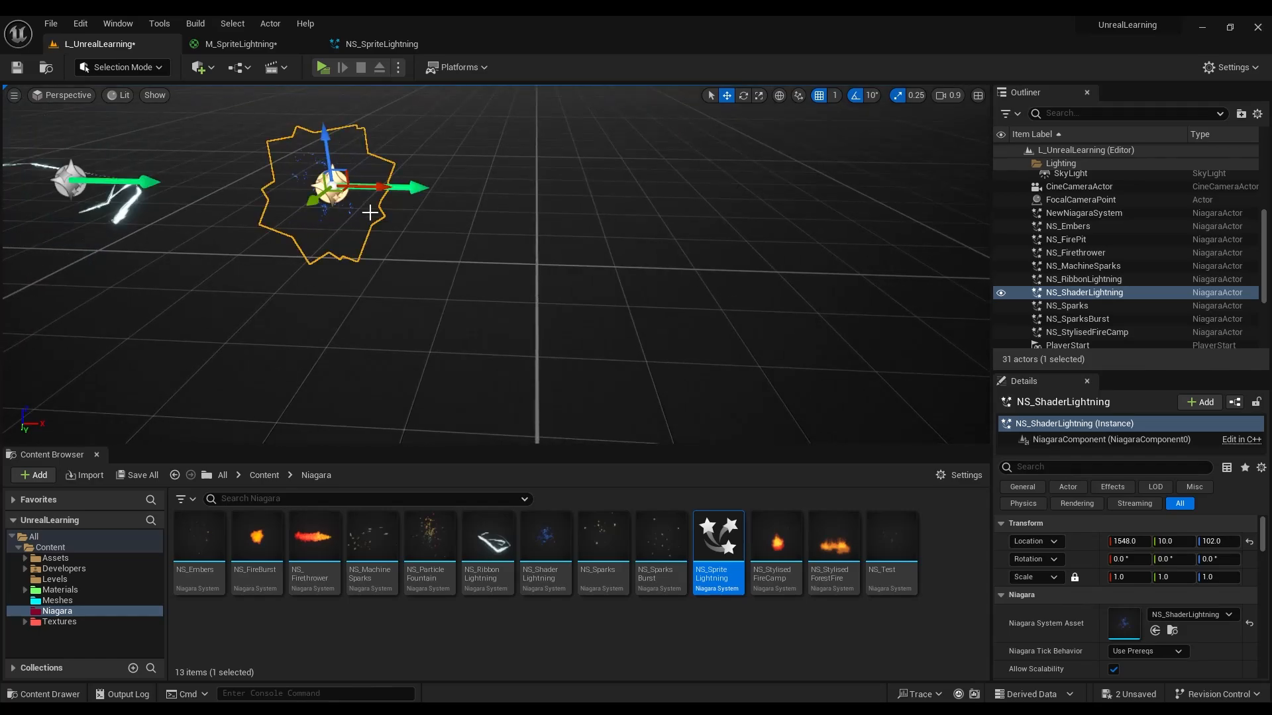
pyautogui.rightClick(1044, 546)
pyautogui.click(1080, 554)
pyautogui.moveTo(747, 388); pyautogui.dragTo(732, 384, button='right')
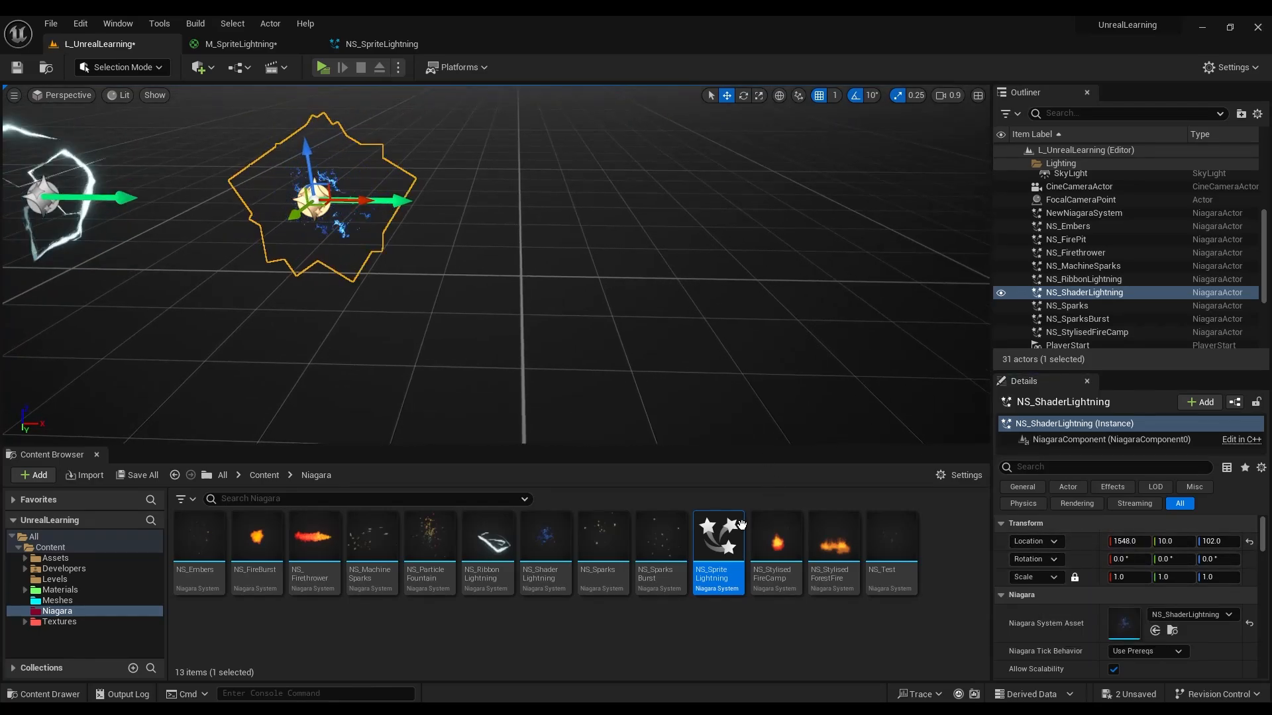
# Place NS_SpriteLightning in the level, give it the copied location and move it along X to 1919.
pyautogui.moveTo(740, 525); pyautogui.dragTo(646, 306)
pyautogui.rightClick(1038, 543)
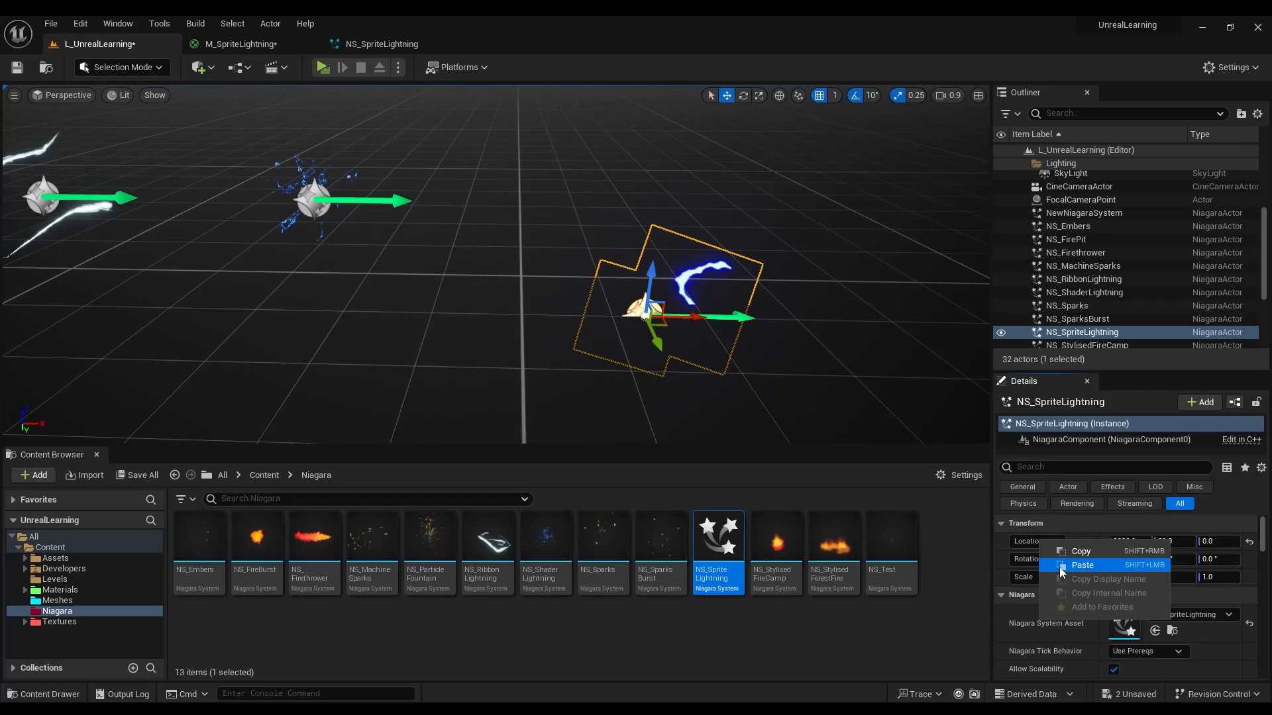
pyautogui.click(1060, 567)
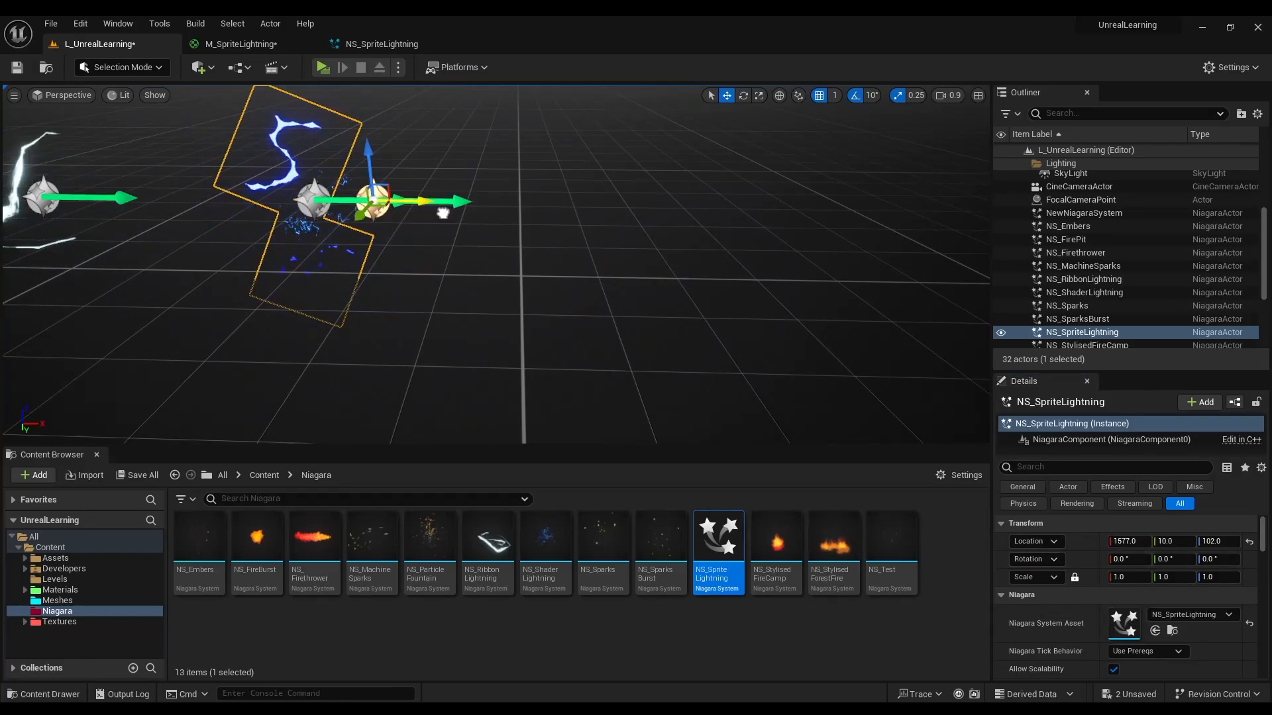
pyautogui.moveTo(442, 213); pyautogui.dragTo(690, 226)
# Examine the NS_SpriteLightning effect in the level from near and far, alongside the other lightning effects.
pyautogui.press('g')
pyautogui.press('s')
pyautogui.scroll(4, 716, 244)
pyautogui.moveTo(715, 243); pyautogui.dragTo(737, 213, button='right')
pyautogui.press('w')
pyautogui.scroll(-4, 695, 212)
pyautogui.press('s')
pyautogui.press('w')
pyautogui.press('s')
pyautogui.scroll(3, 718, 238)
pyautogui.press('w')
pyautogui.press('w')
pyautogui.scroll(-2, 724, 219)
pyautogui.press('s')
pyautogui.press('w')
pyautogui.press('w')
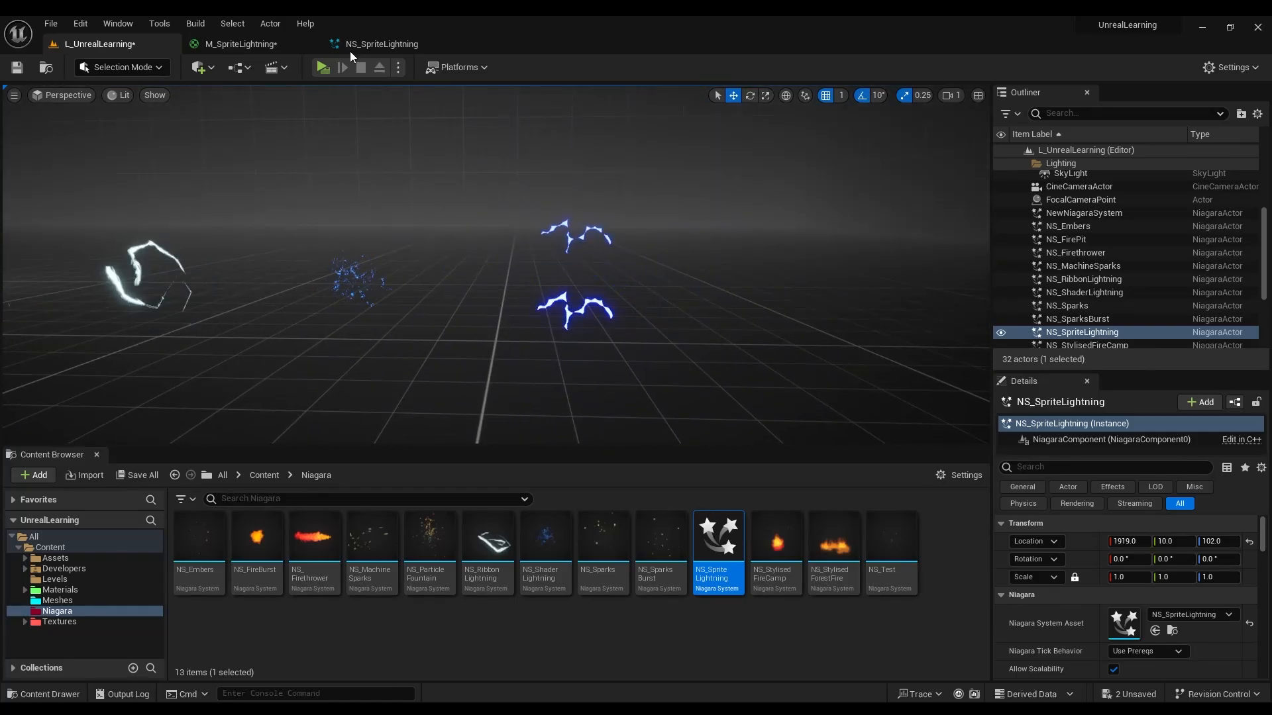
# Open the LightningSprite texture from the Textures folder, examine its lightning shapes and close it.
pyautogui.click(243, 46)
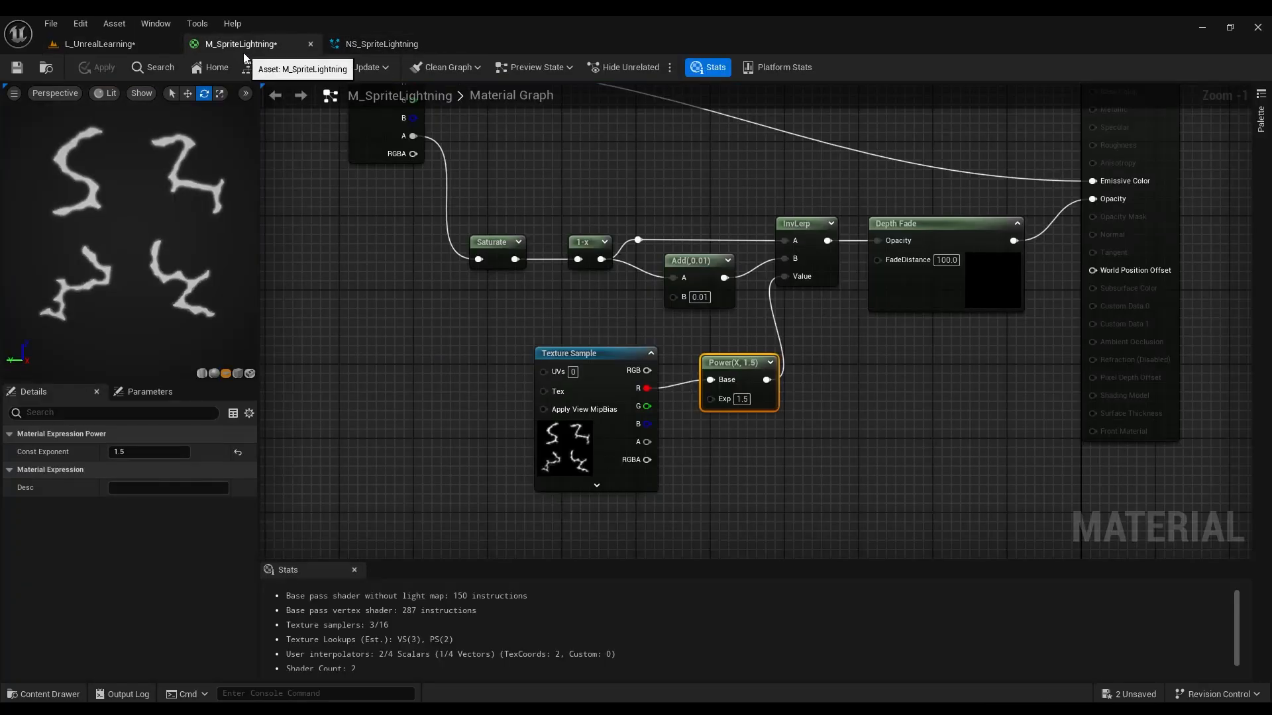
pyautogui.click(390, 45)
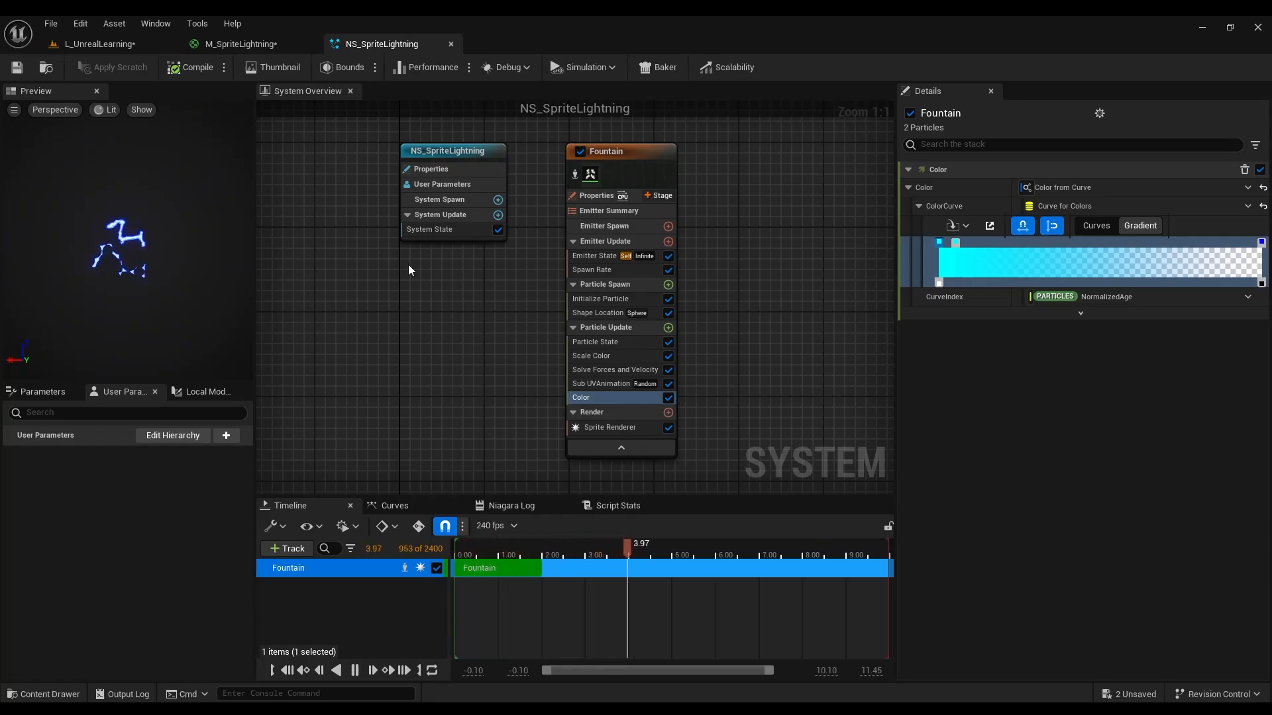
pyautogui.click(100, 43)
pyautogui.click(689, 645)
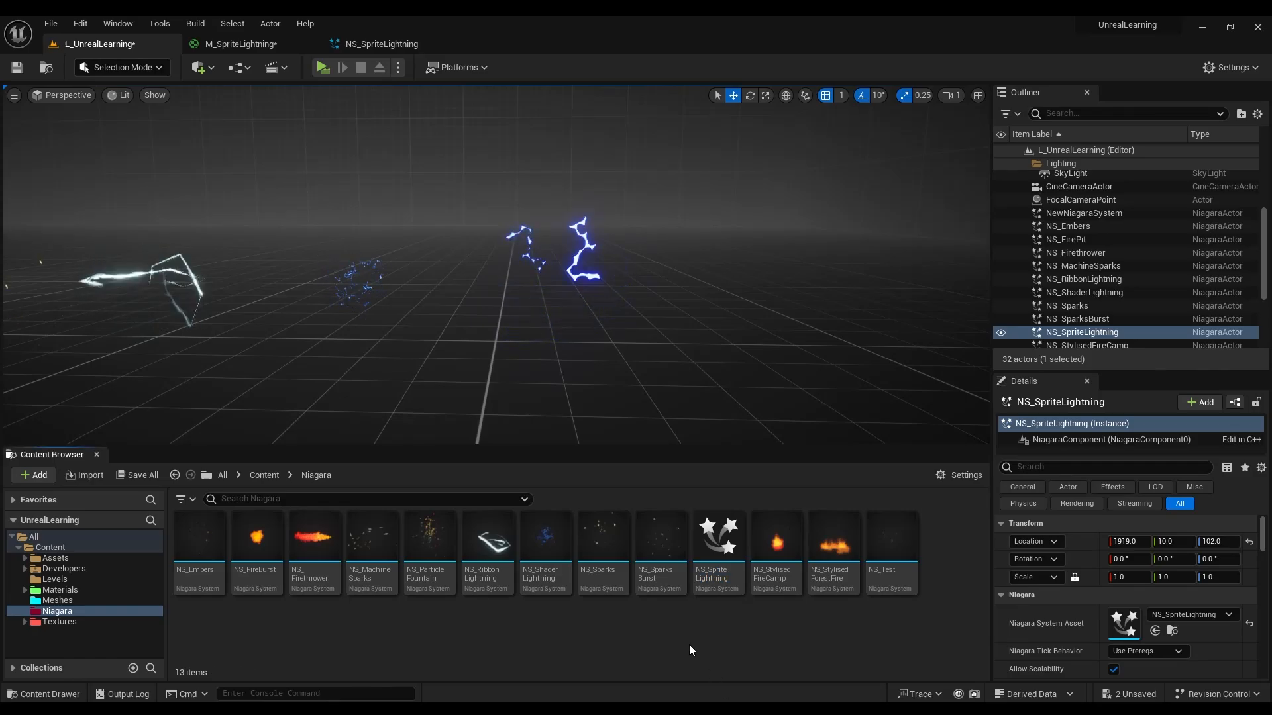
pyautogui.click(101, 622)
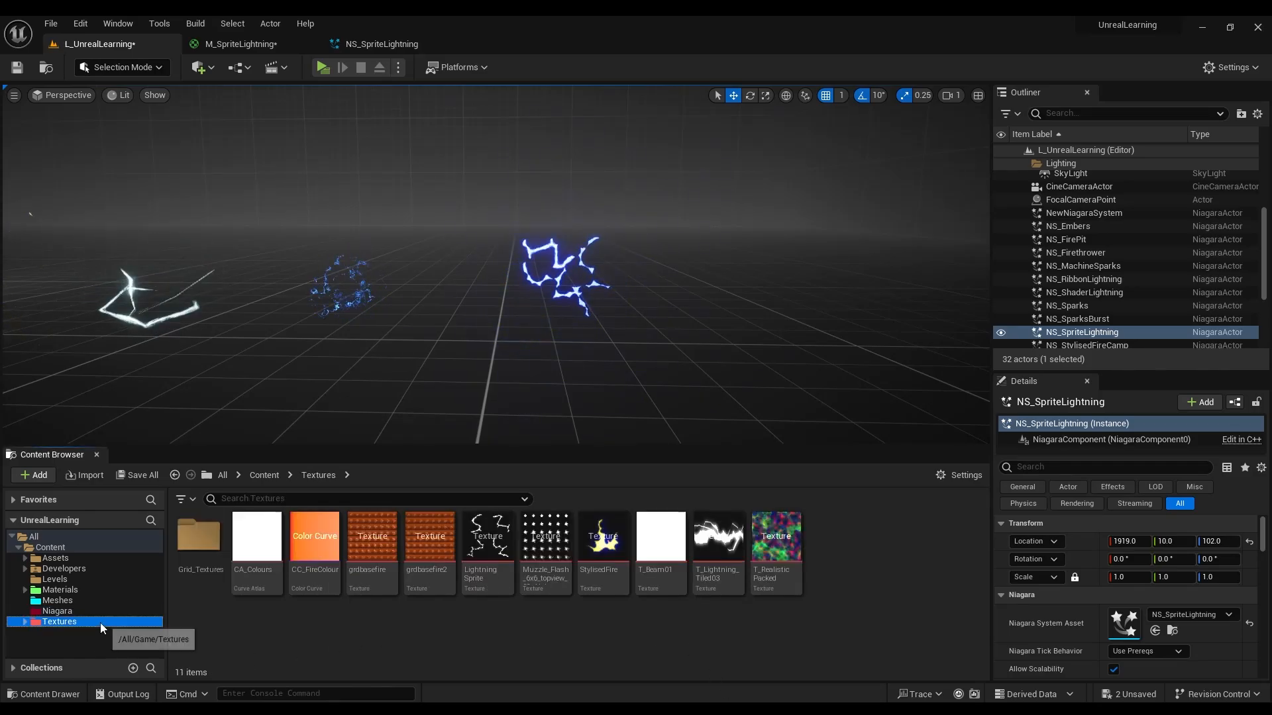
pyautogui.click(485, 552)
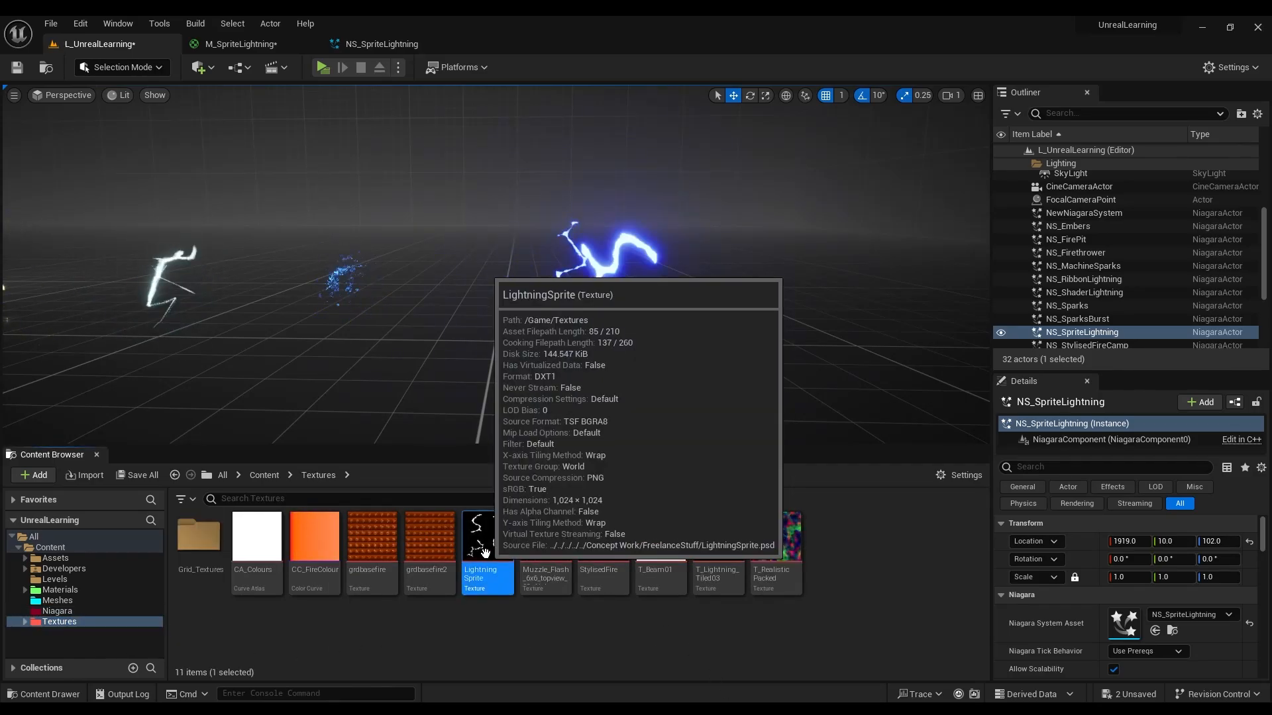
pyautogui.doubleClick(485, 553)
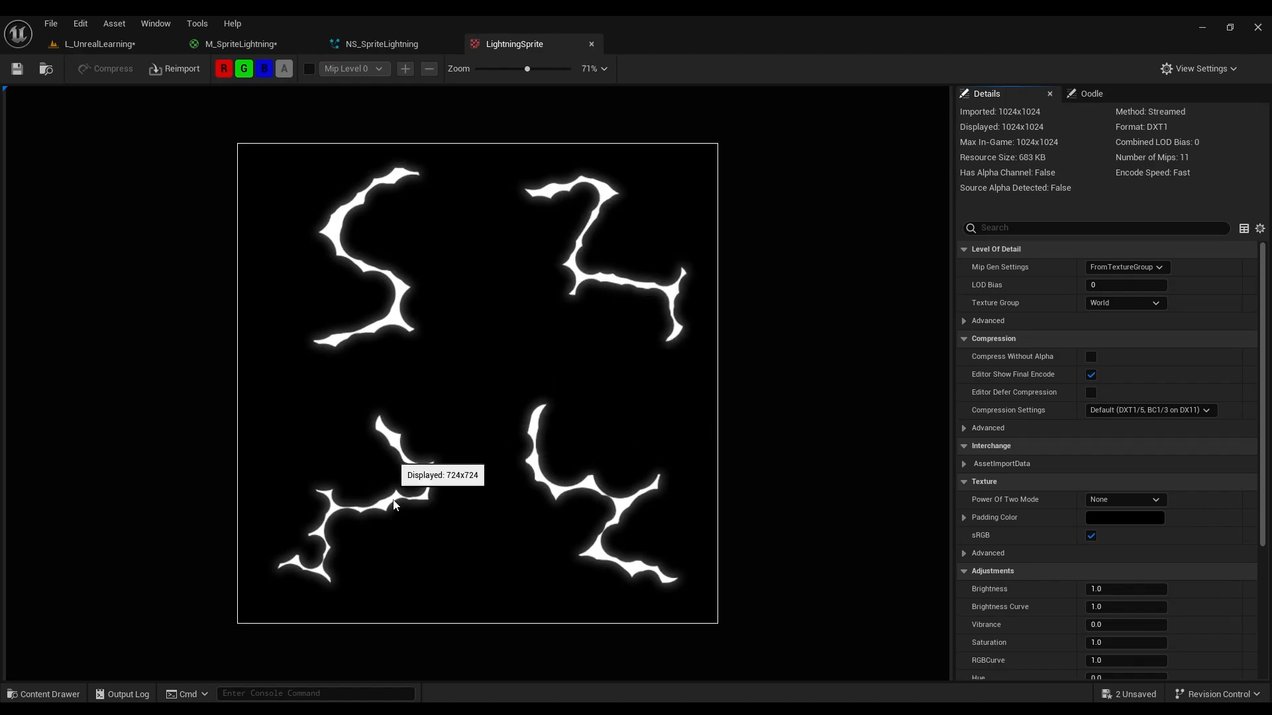
pyautogui.click(592, 44)
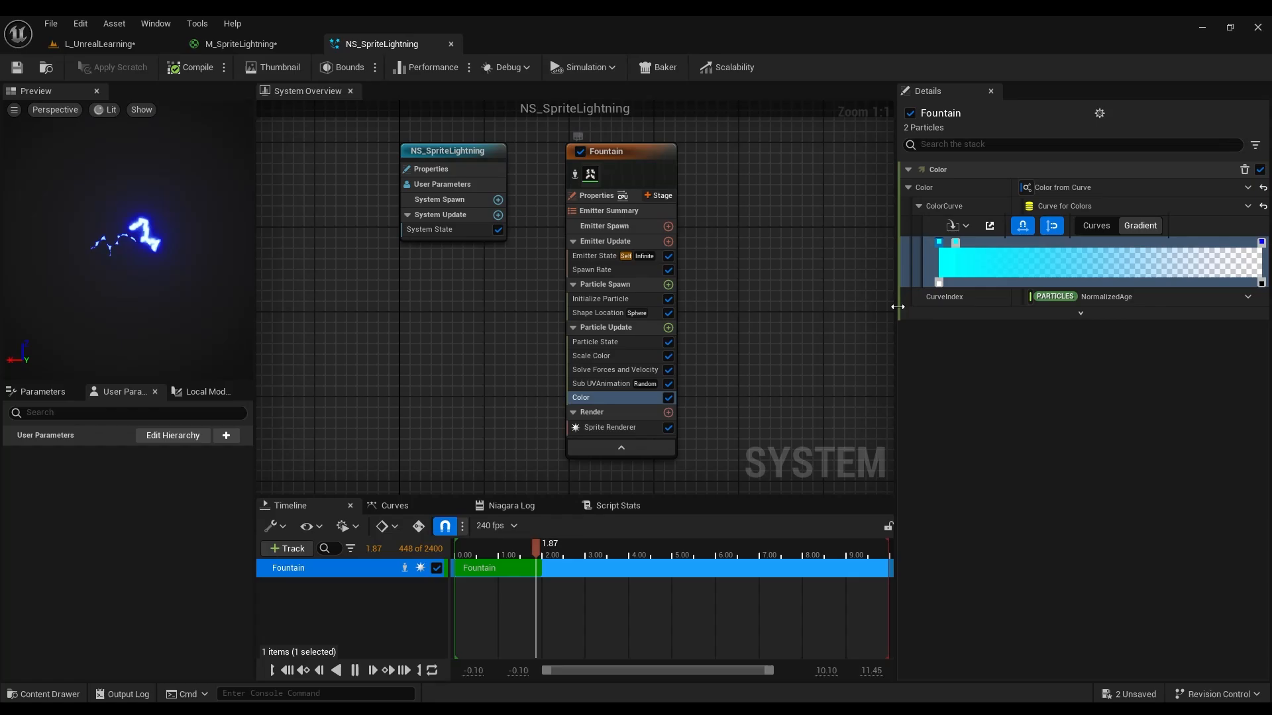
# Set the value of the first gradient color stop to 250, save the system and check the glow in the level.
pyautogui.doubleClick(938, 241)
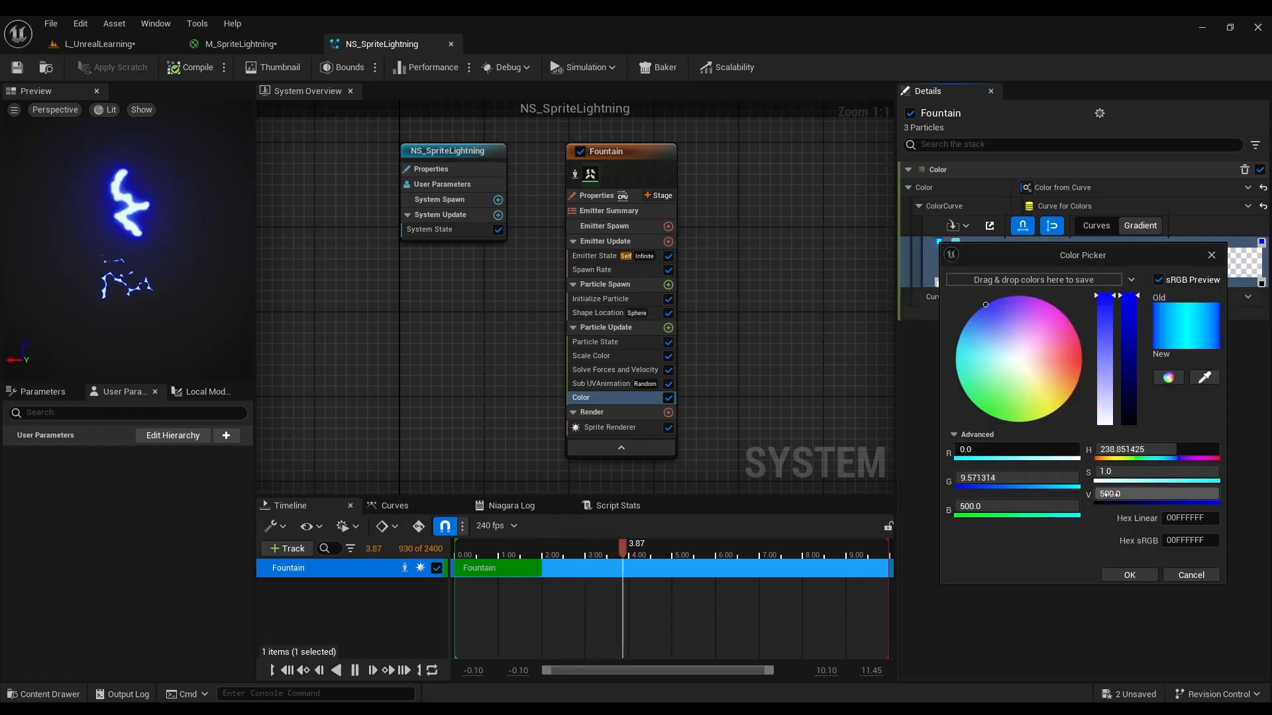
pyautogui.write('250')
pyautogui.press('Return')
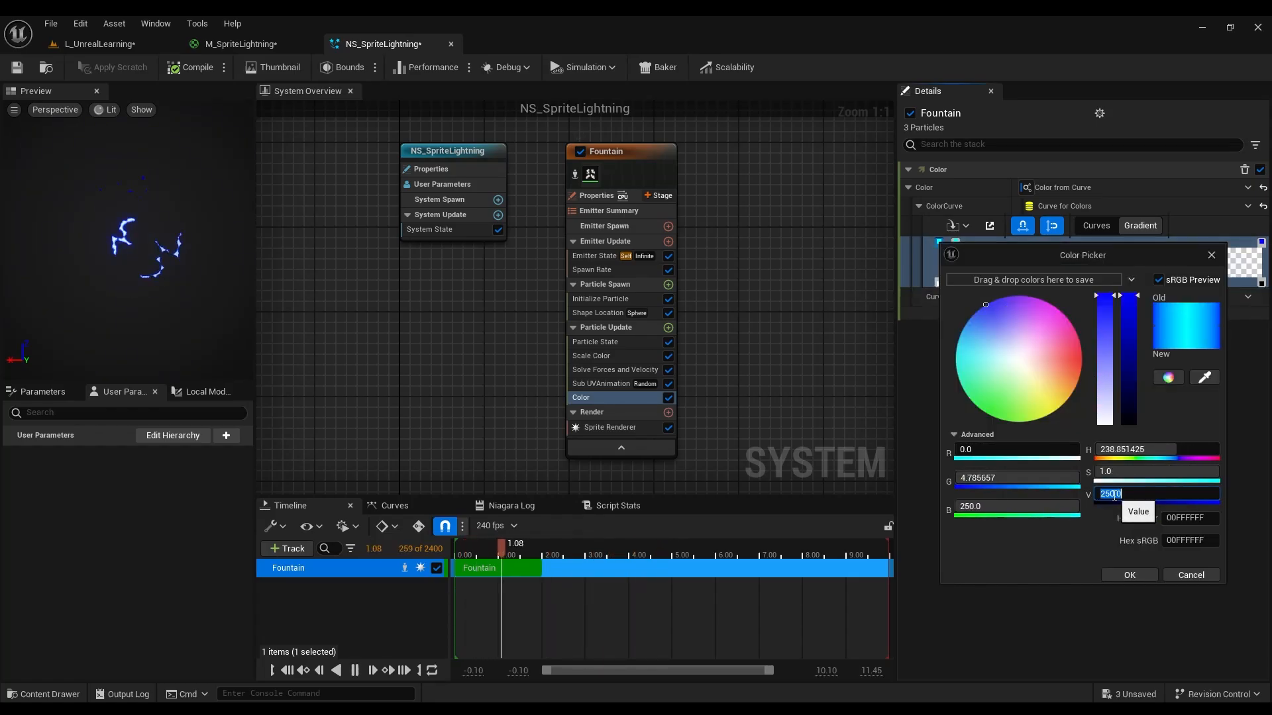
pyautogui.click(1129, 574)
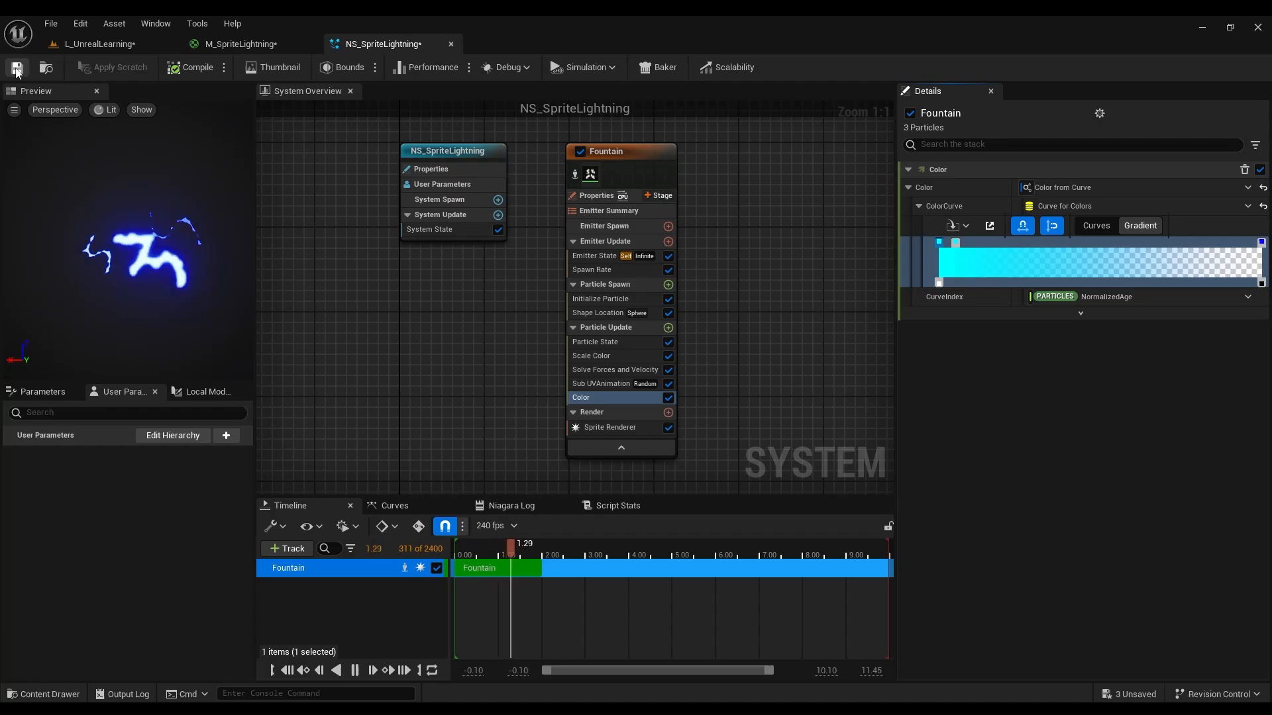
pyautogui.click(102, 46)
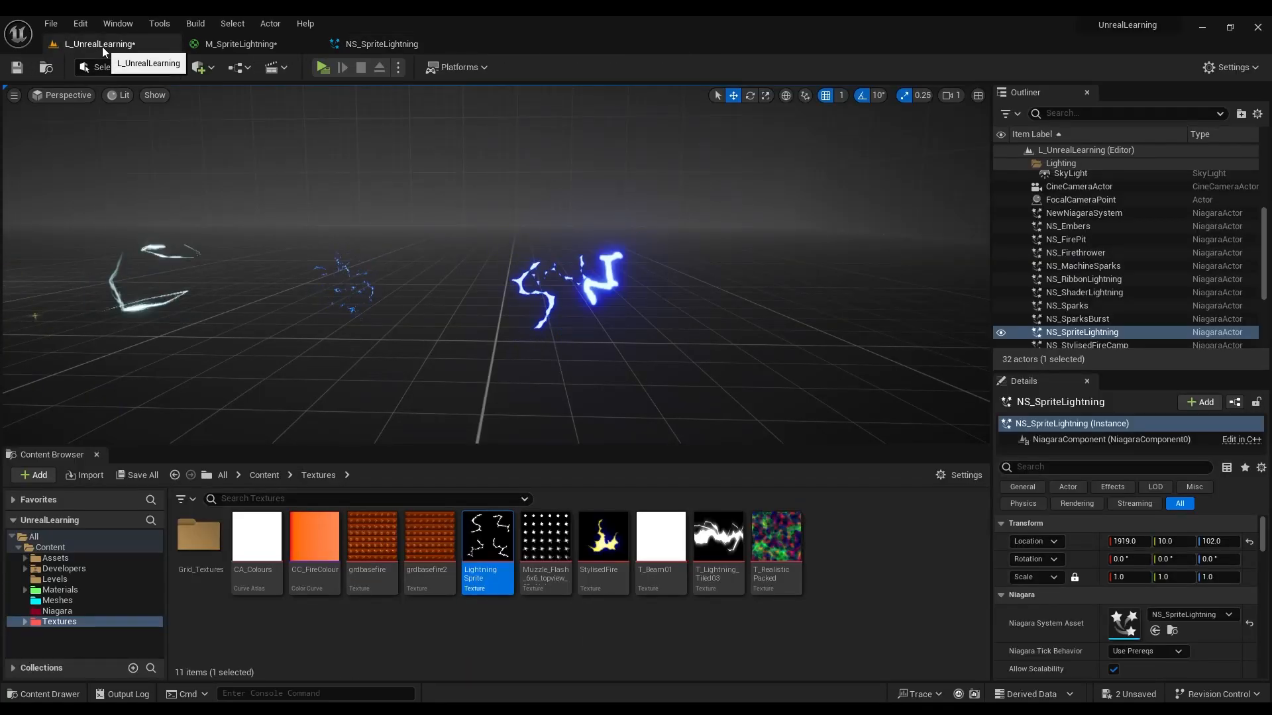
pyautogui.click(375, 43)
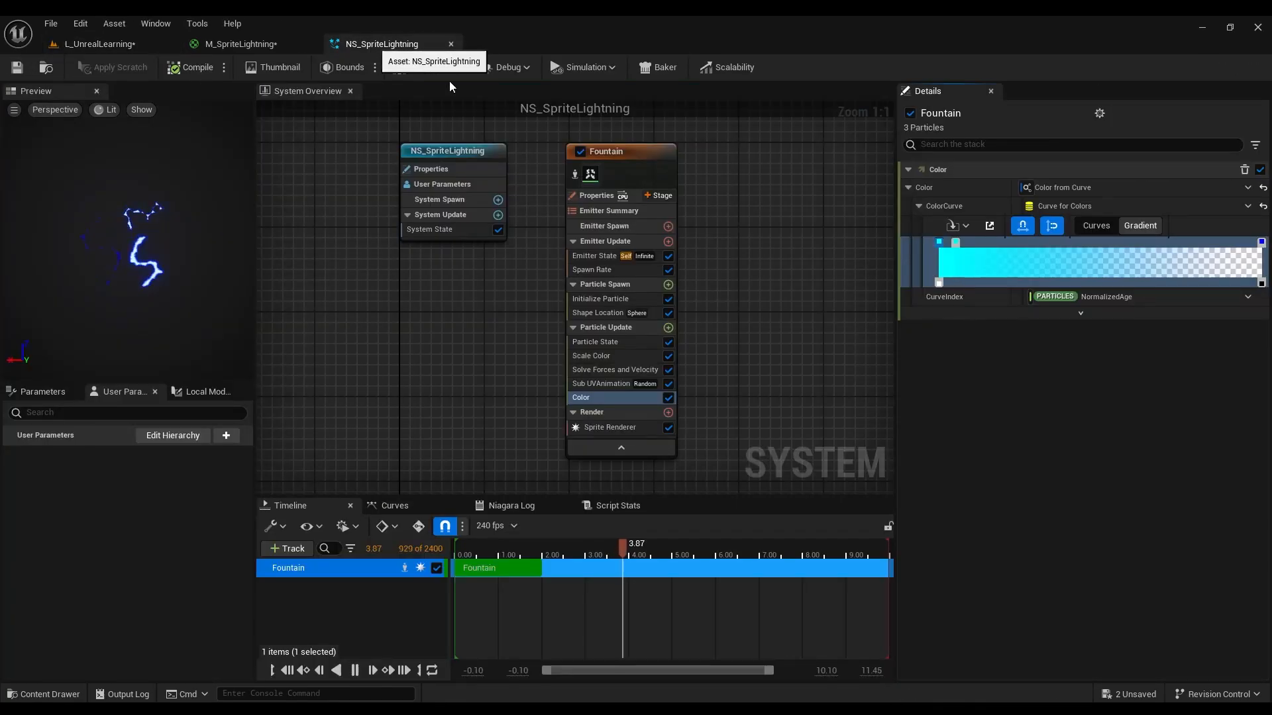
# Set the first gradient color stop's value back to 500.
pyautogui.doubleClick(940, 243)
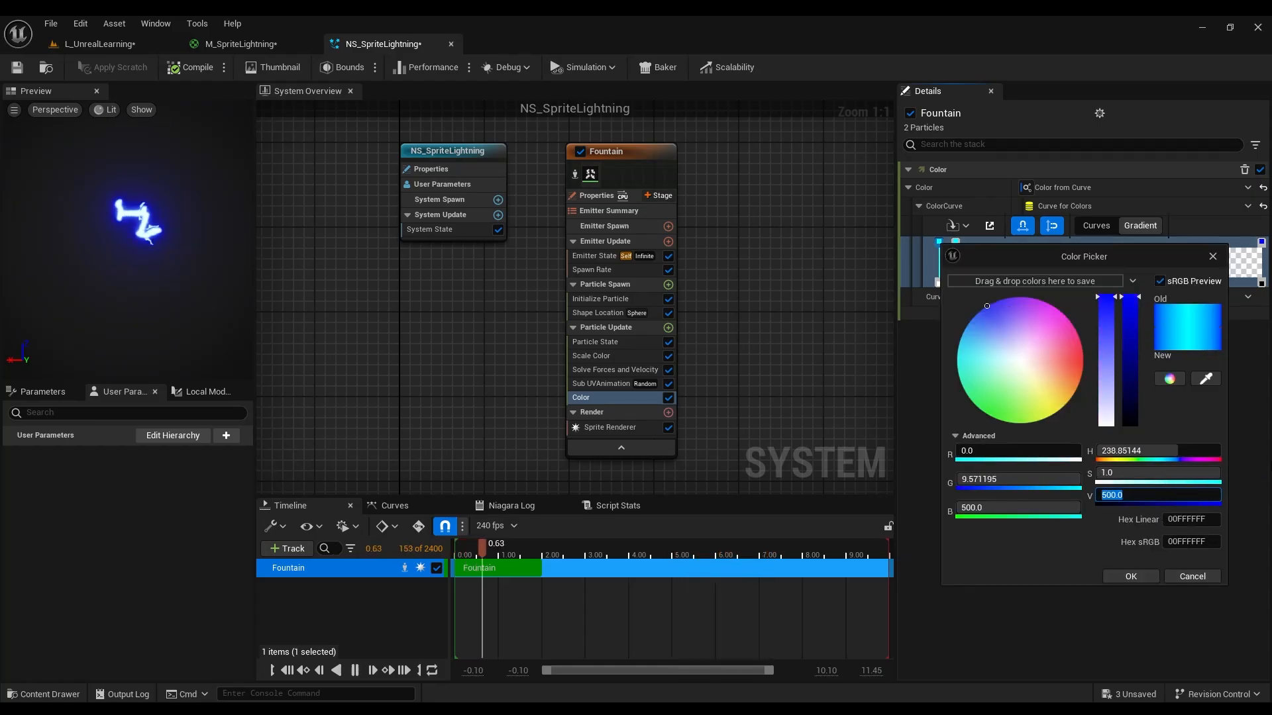
pyautogui.click(1130, 576)
# Set the particle lifetime to a minimum of 0.1 and a maximum of 0.2, and check the effect in the level.
pyautogui.click(586, 300)
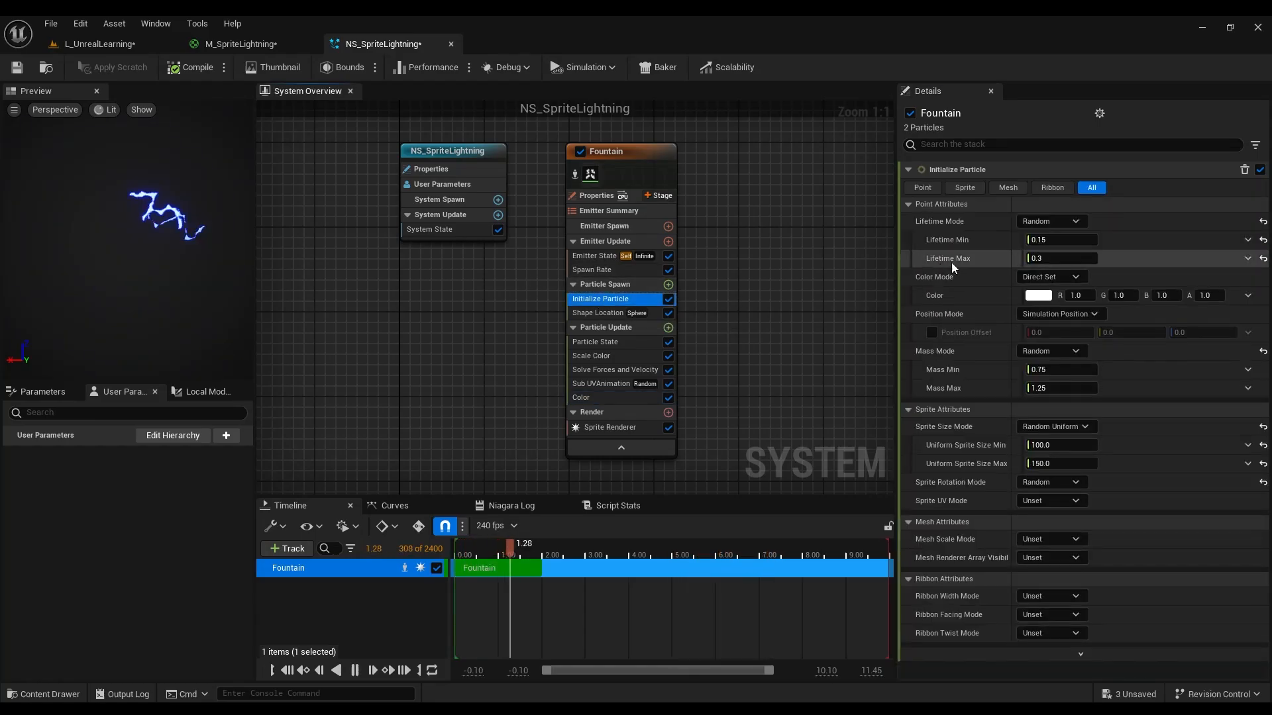
pyautogui.click(123, 47)
pyautogui.moveTo(466, 162); pyautogui.dragTo(489, 177, button='right')
pyautogui.click(406, 46)
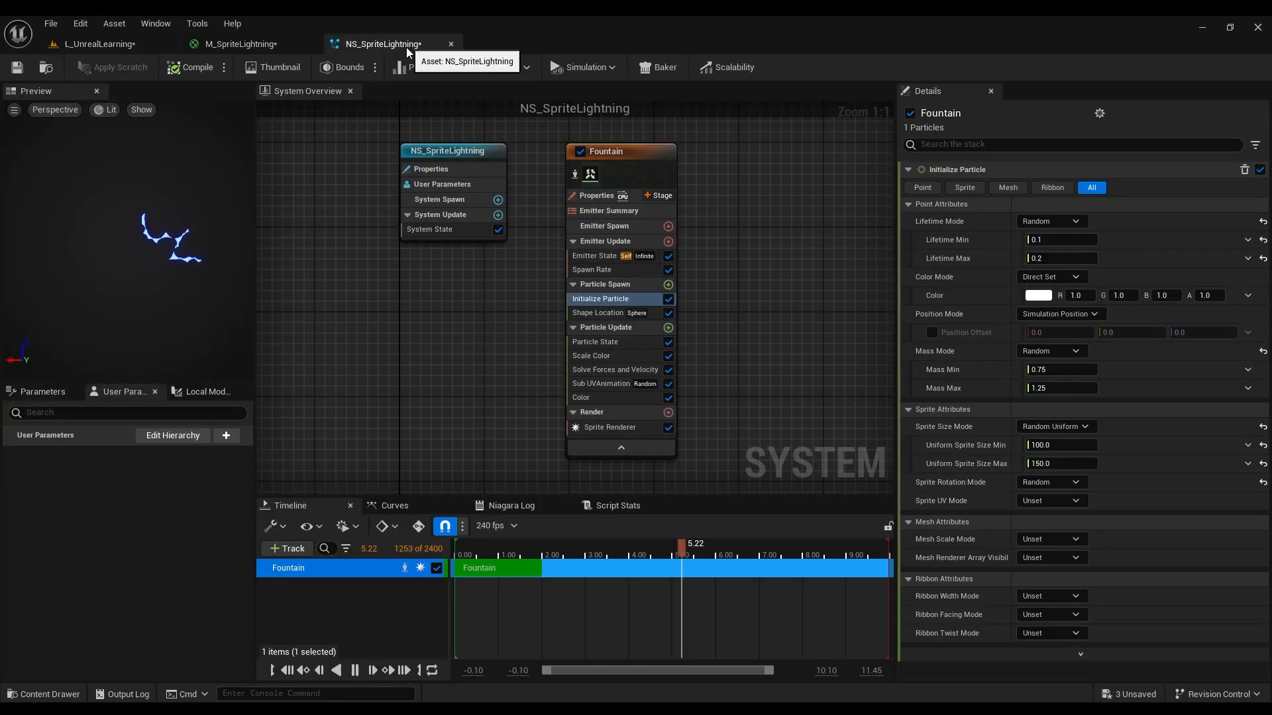
# Set the Fountain emitter's spawn rate to 50 and check the effect in the level.
pyautogui.click(591, 269)
pyautogui.click(1041, 193)
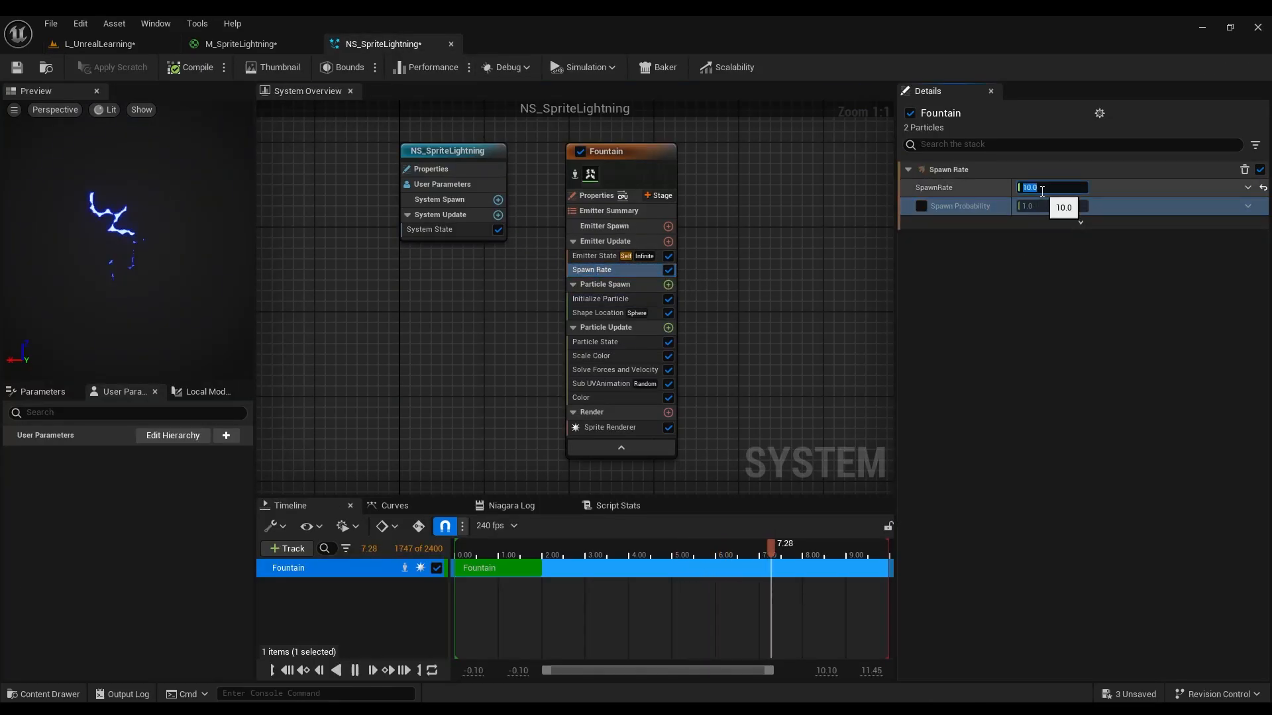
pyautogui.click(106, 44)
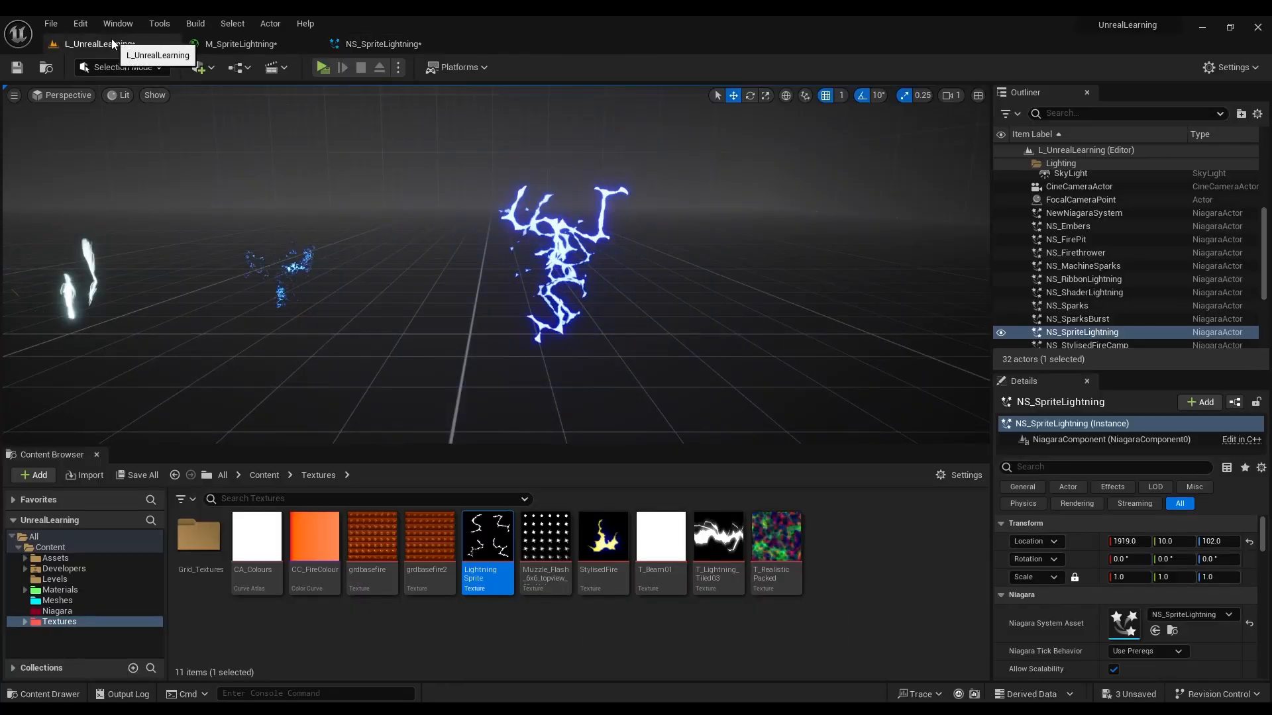
pyautogui.click(356, 44)
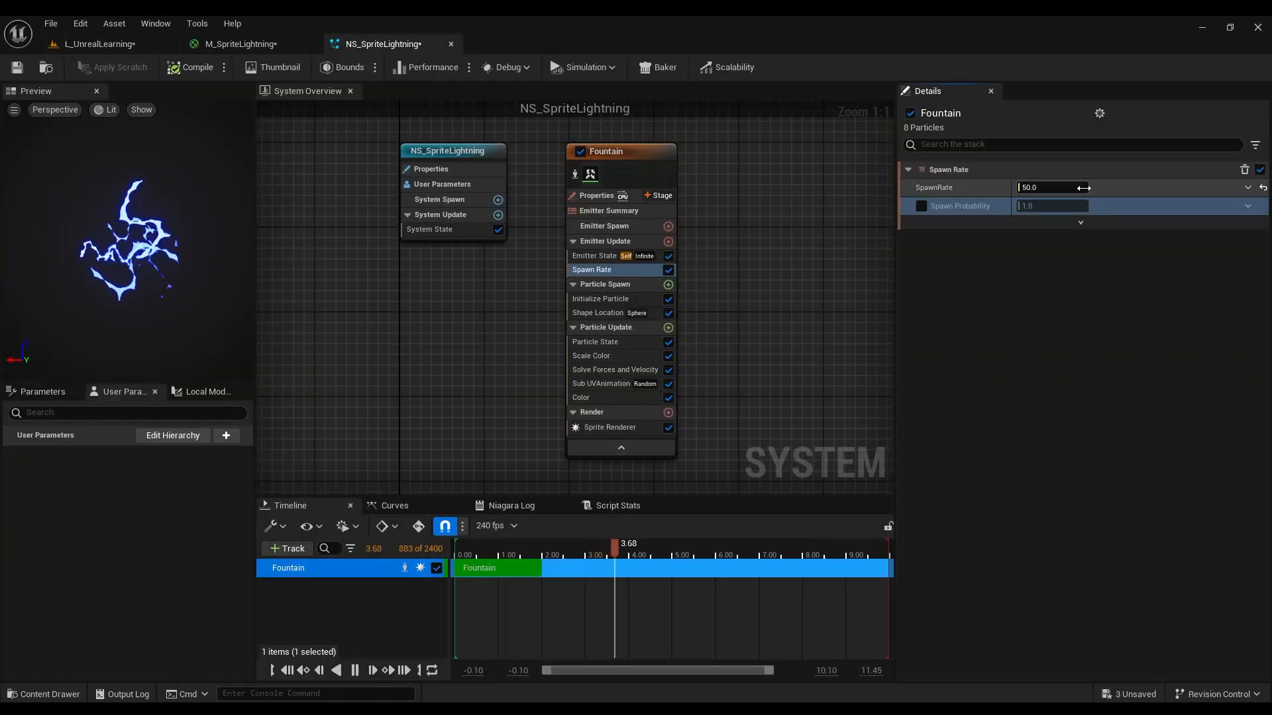
# Set the Fountain emitter's spawn rate to 25 and check the lightning density in the level.
pyautogui.click(1052, 187)
pyautogui.write('25')
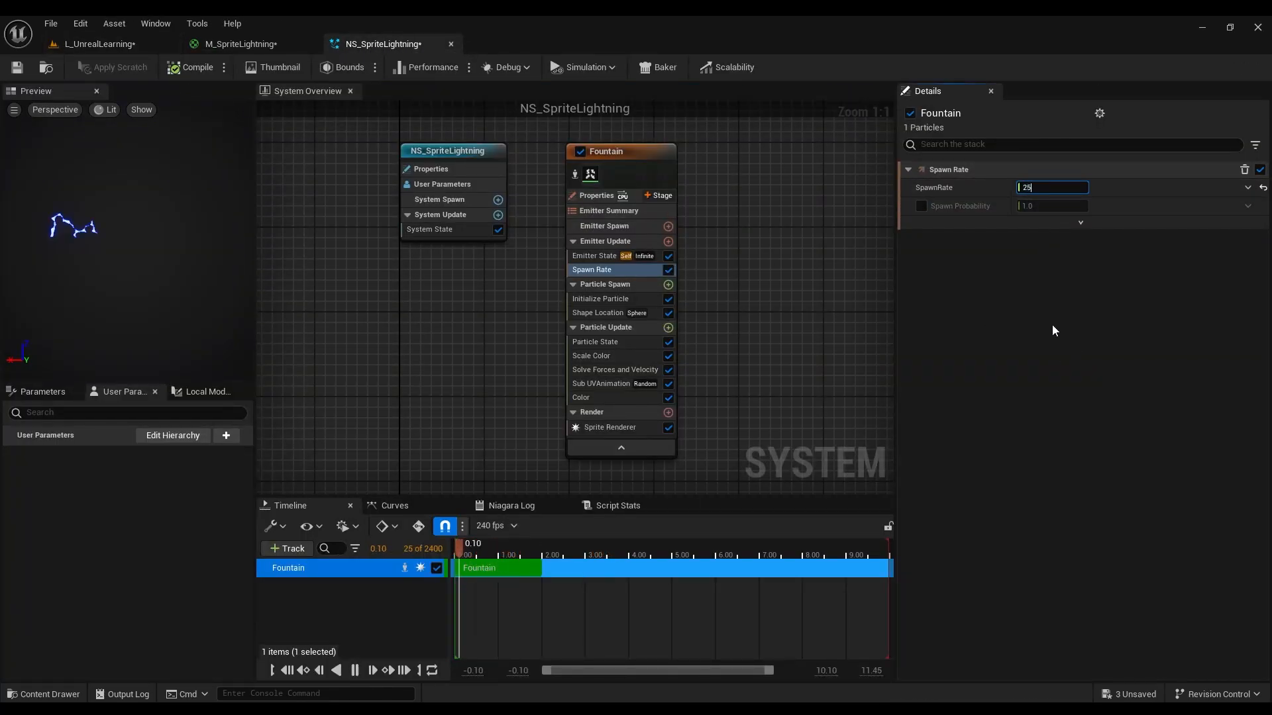
pyautogui.click(149, 43)
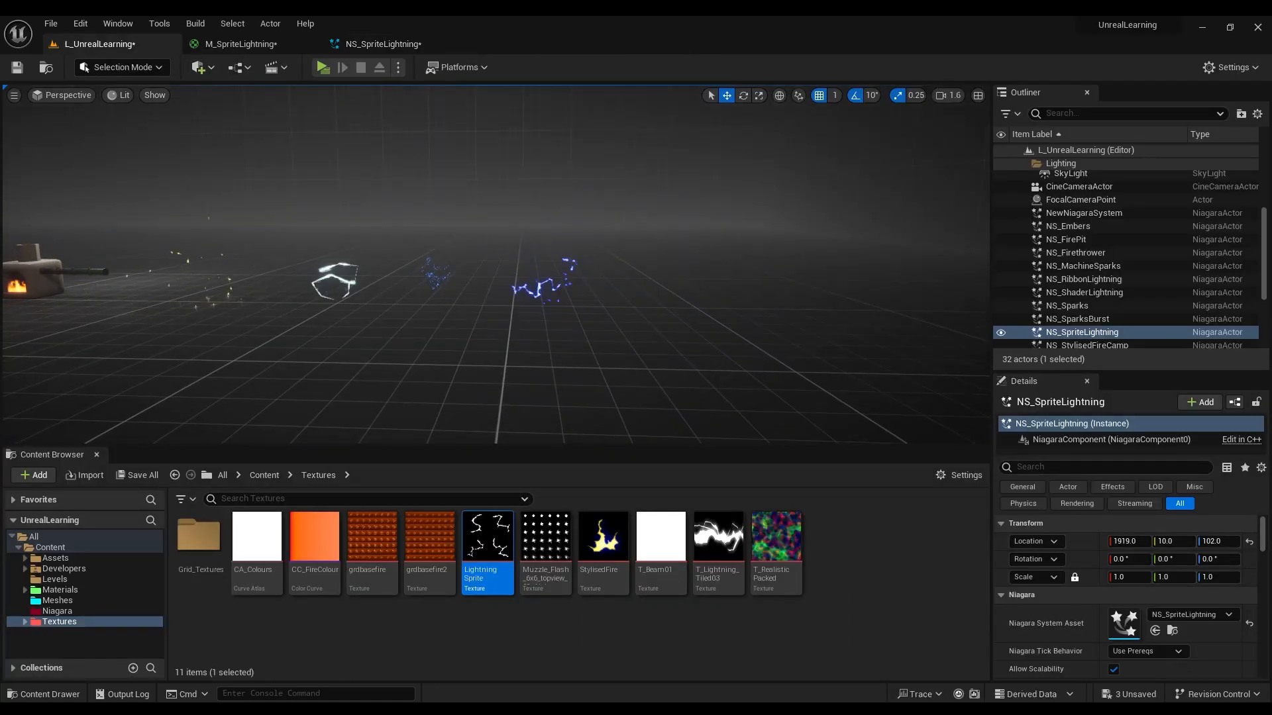
pyautogui.press('w')
pyautogui.moveTo(497, 265); pyautogui.dragTo(524, 281, button='right')
pyautogui.scroll(-5, 507, 275)
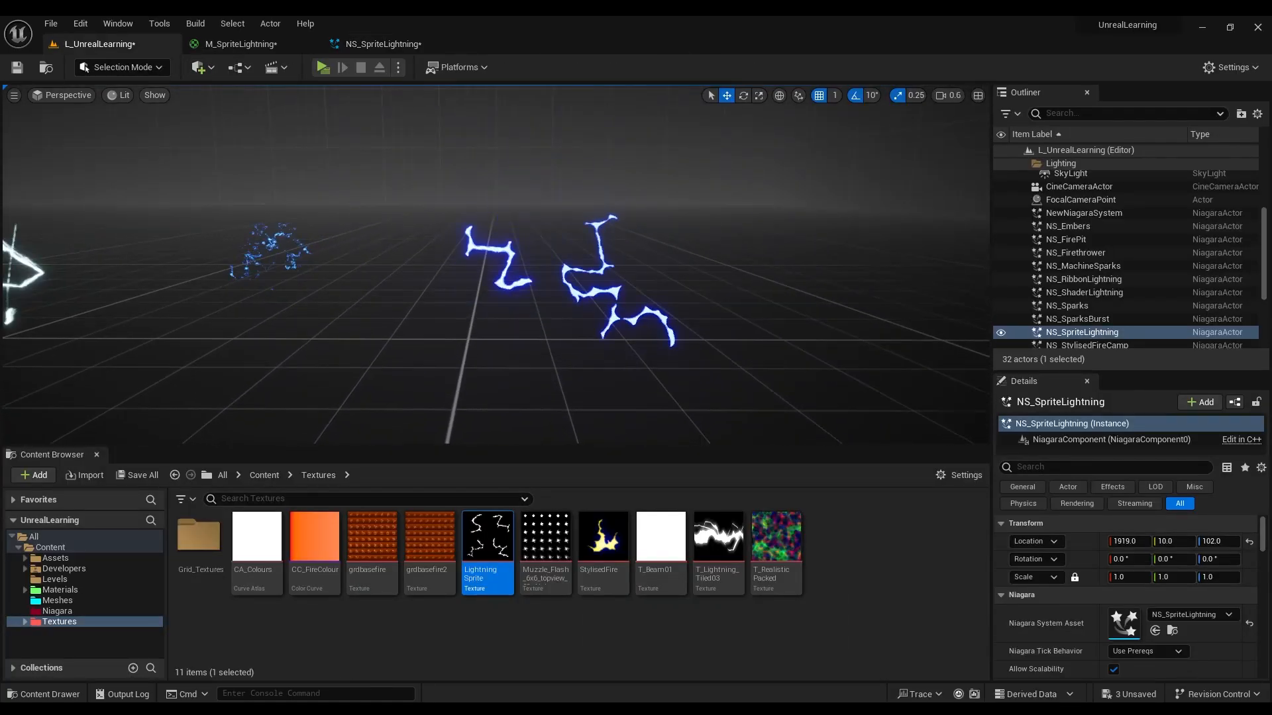
# Set the uniform sprite size to a minimum of 50 and a maximum of 125, checking the effect in the level.
pyautogui.click(383, 44)
pyautogui.click(602, 298)
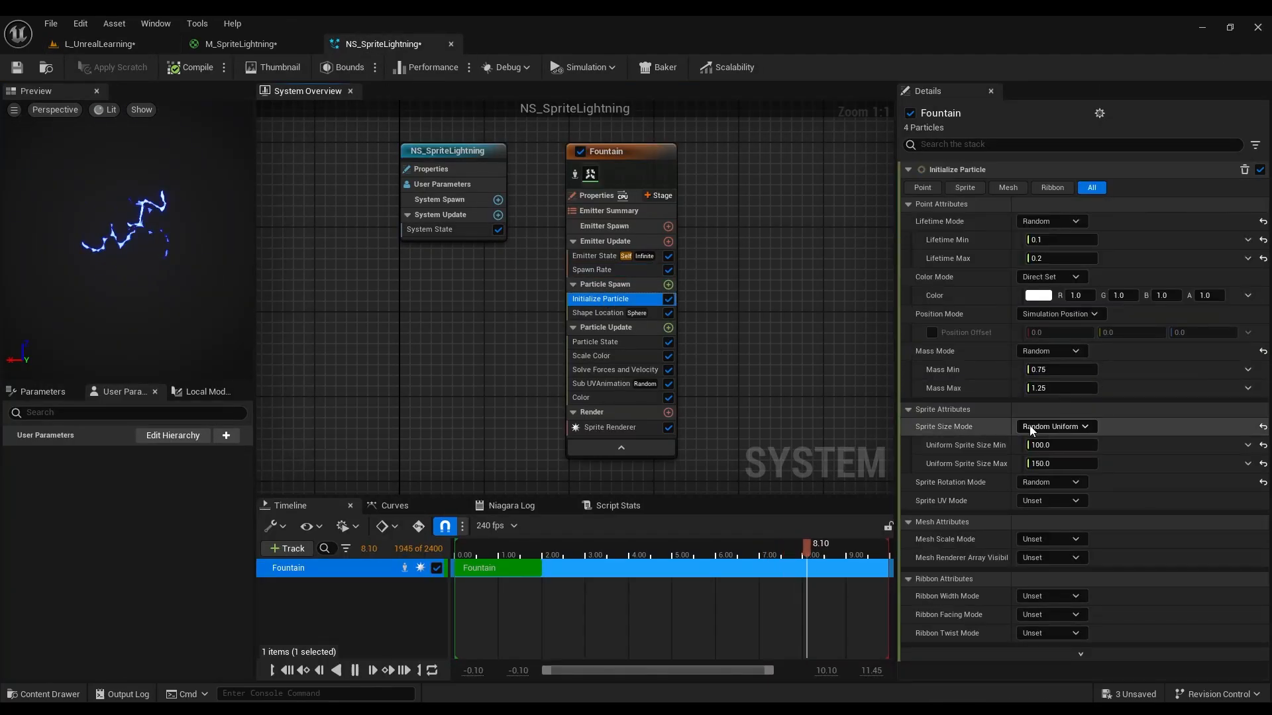
pyautogui.click(1060, 445)
pyautogui.write('50')
pyautogui.press('Return')
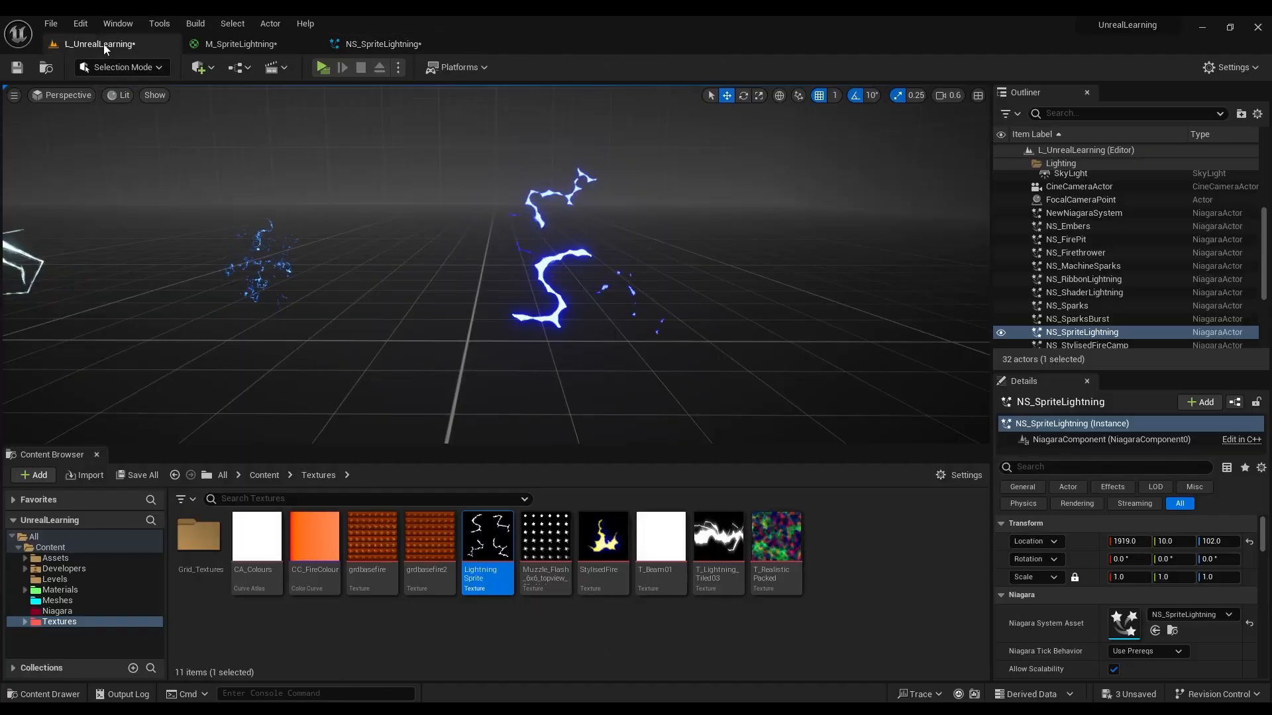
pyautogui.click(103, 44)
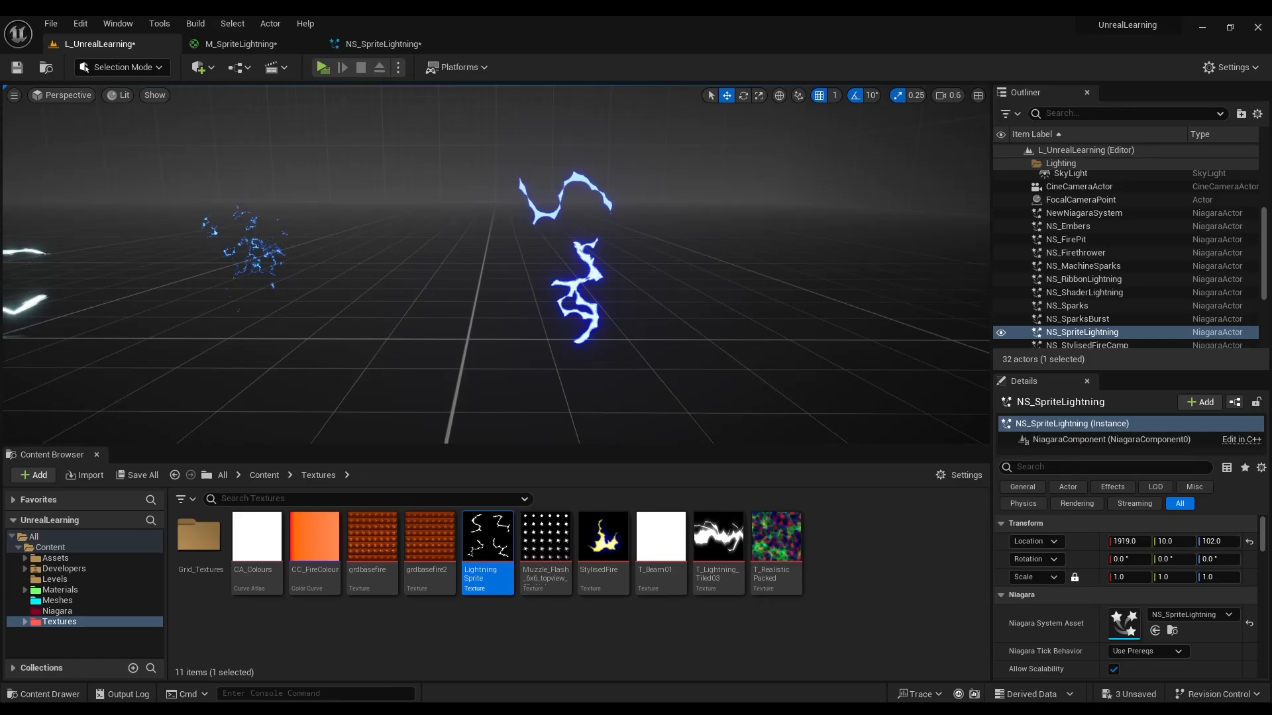
pyautogui.press('s')
pyautogui.scroll(3, 460, 122)
pyautogui.moveTo(460, 122); pyautogui.dragTo(437, 133, button='right')
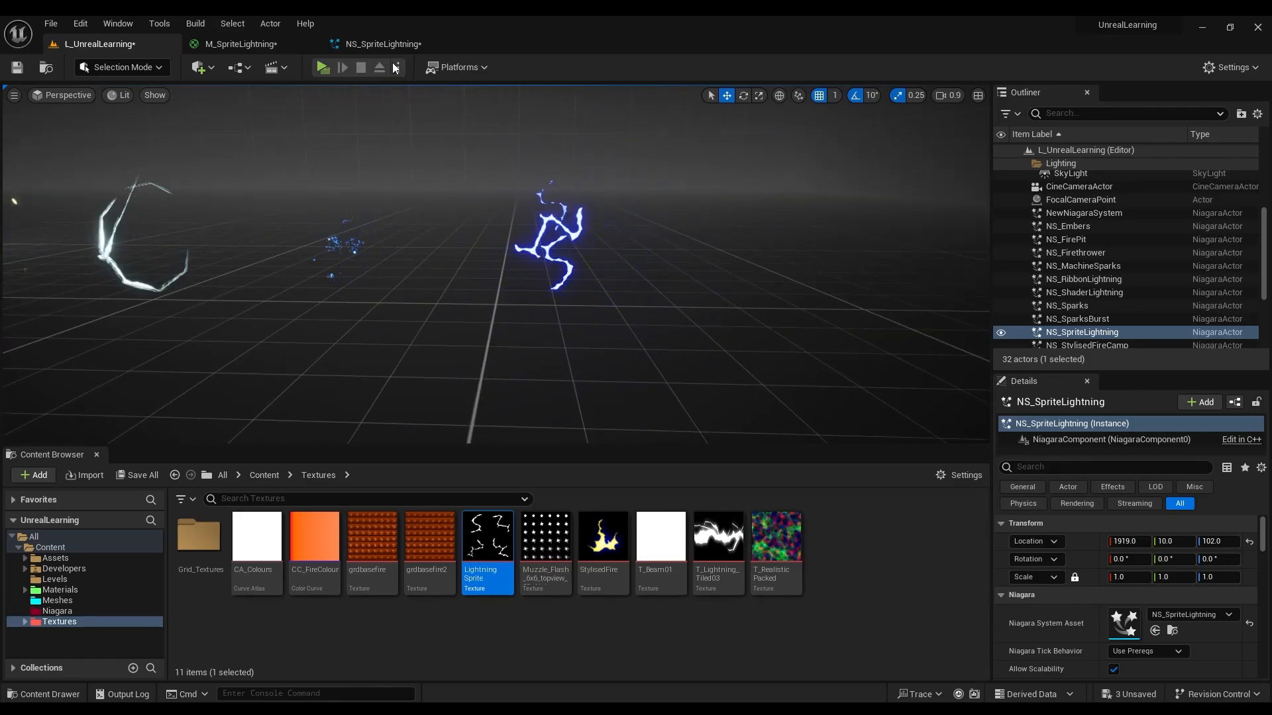
pyautogui.click(382, 44)
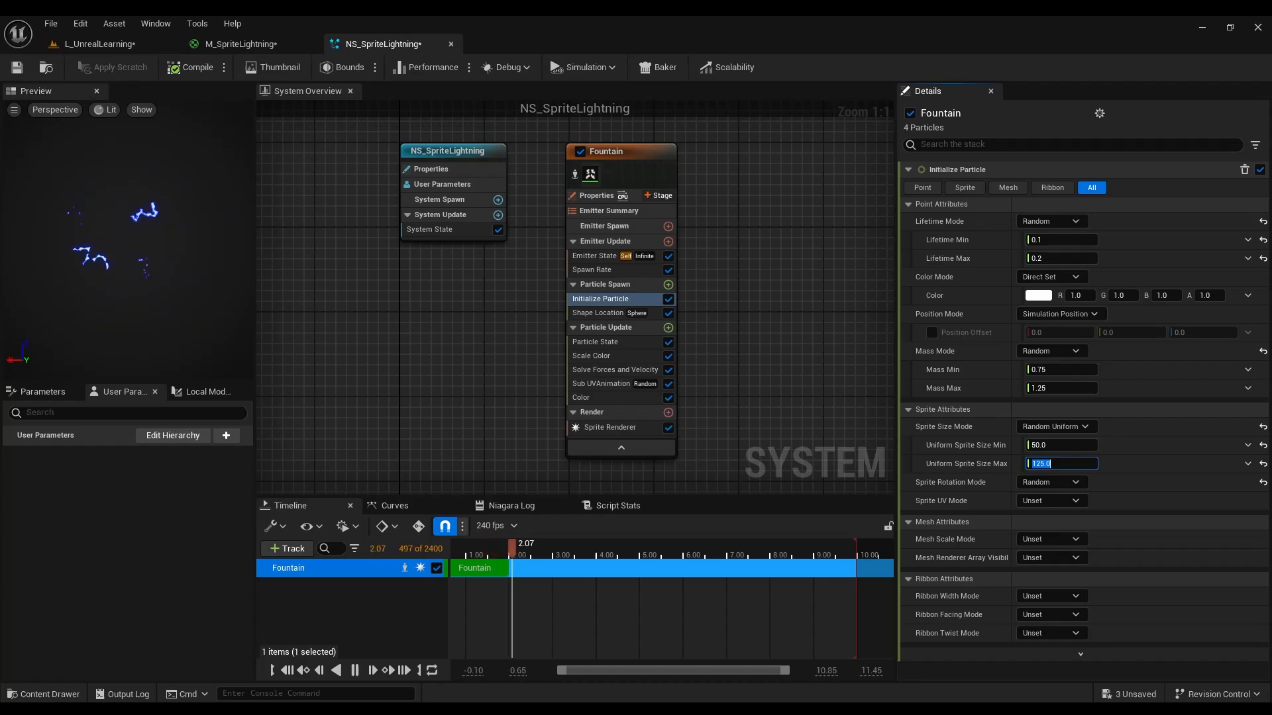
# Rename the Fountain emitter to SpriteLightning, move its node closer to the system node and save the system.
pyautogui.doubleClick(609, 158)
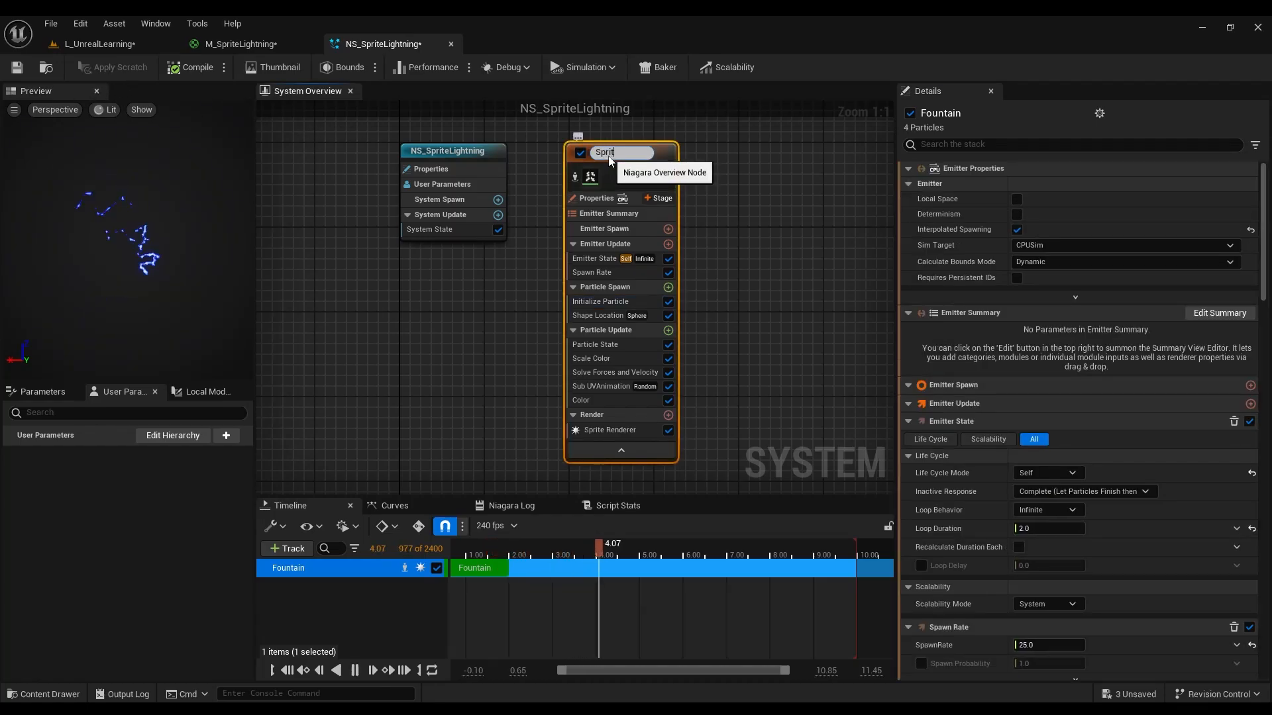
pyautogui.write('SpriteLightning')
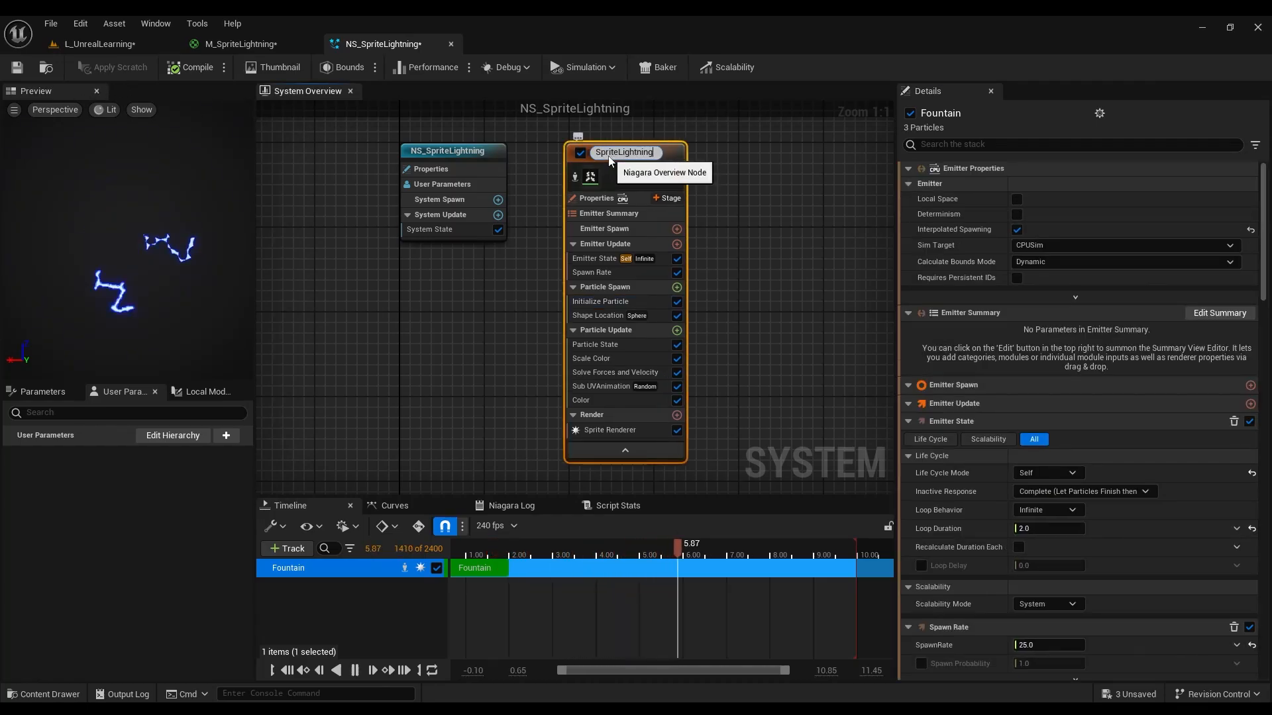
pyautogui.press('Return')
pyautogui.moveTo(605, 150); pyautogui.dragTo(578, 151)
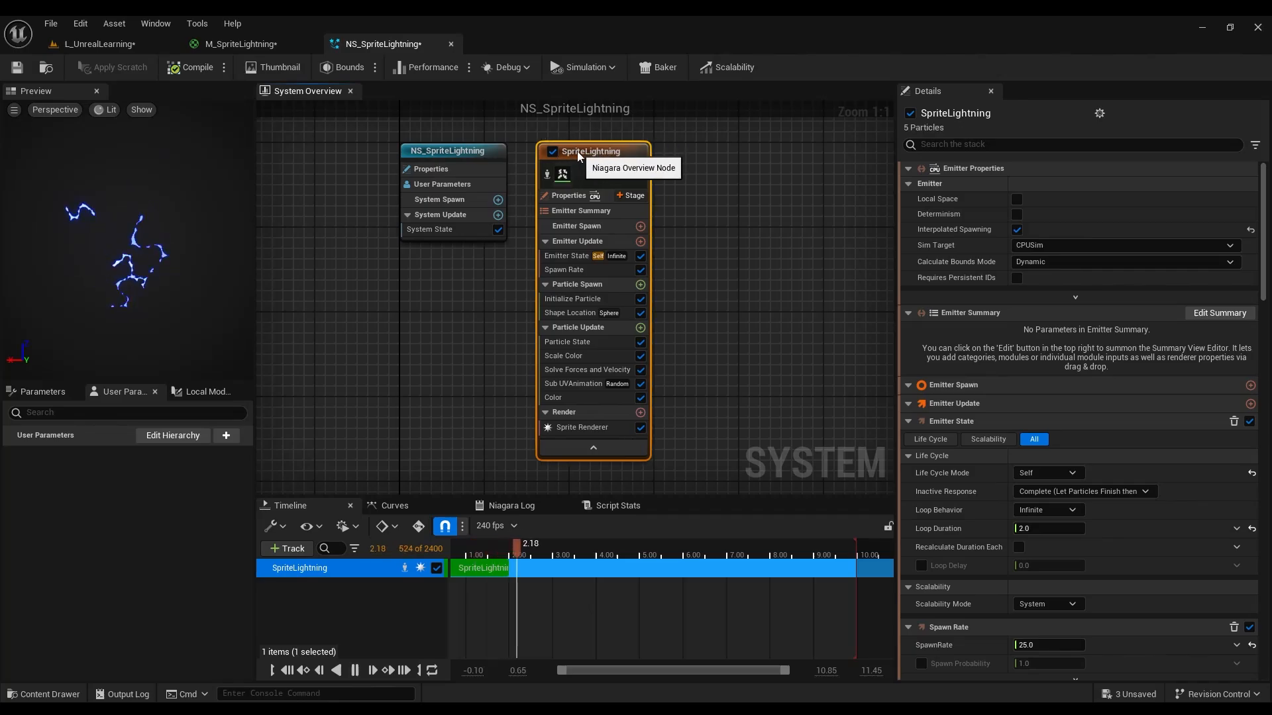
pyautogui.click(17, 67)
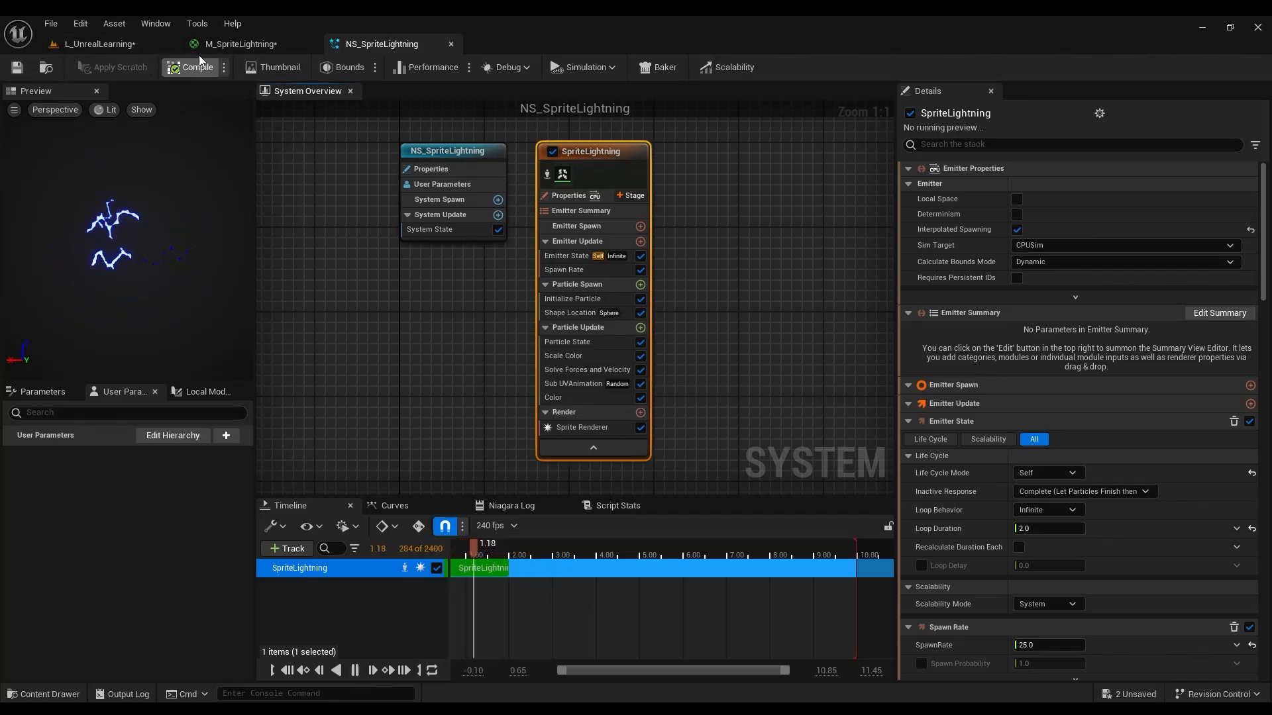
# Examine the sprite lightning in the L_UnrealLearning level from several distances and angles.
pyautogui.click(225, 43)
pyautogui.click(110, 44)
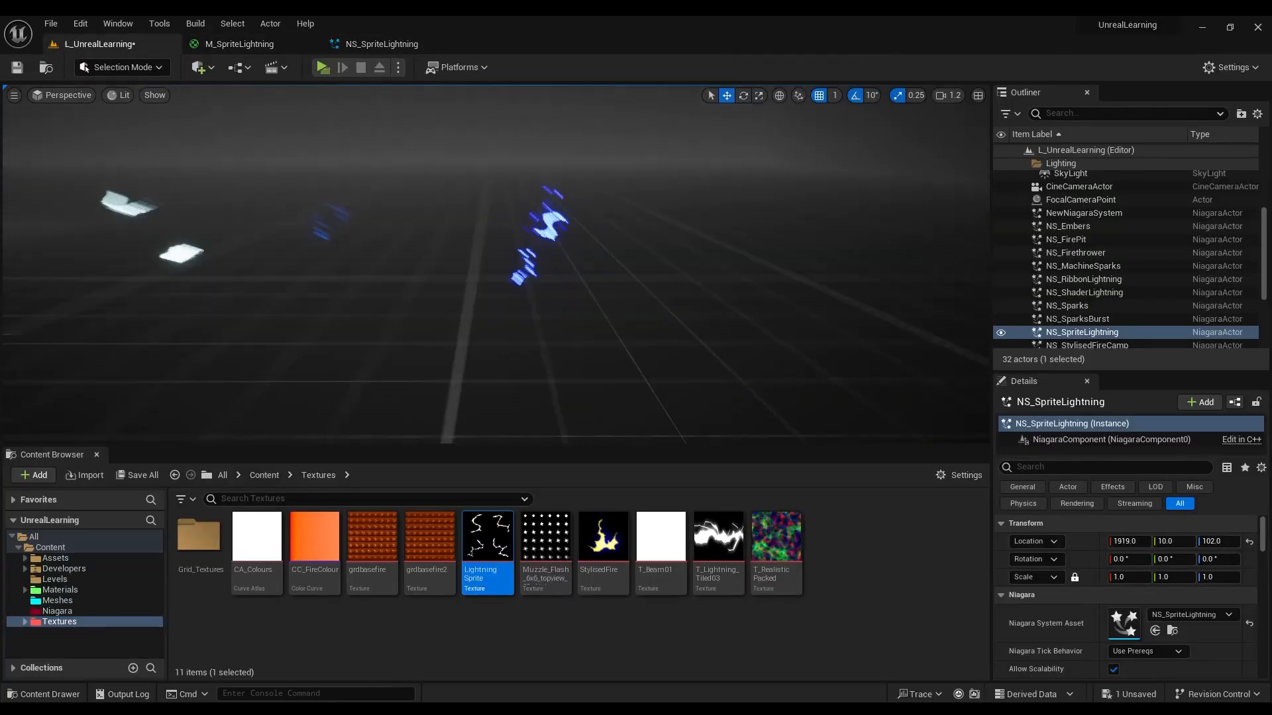
pyautogui.press('s')
pyautogui.scroll(-3, 497, 265)
pyautogui.moveTo(497, 265); pyautogui.dragTo(421, 245, button='right')
pyautogui.moveTo(557, 236)
pyautogui.mouseDown(button='right')
pyautogui.moveTo(583, 235)
pyautogui.moveTo(556, 225)
pyautogui.moveTo(566, 235)
pyautogui.mouseUp(button='right')
pyautogui.press('w')
pyautogui.scroll(2, 565, 236)
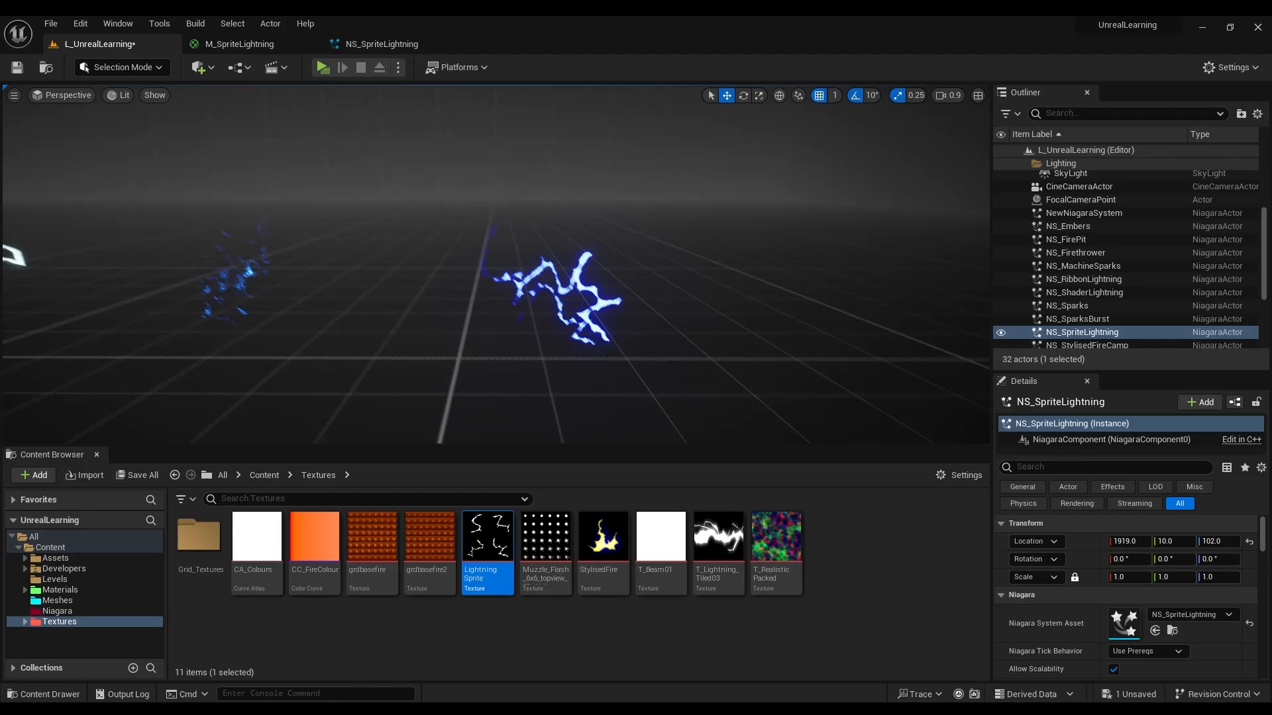
# Add a Texture Sample node with the LightningSprite texture to an empty area of the M_SpriteLightning graph.
pyautogui.click(372, 44)
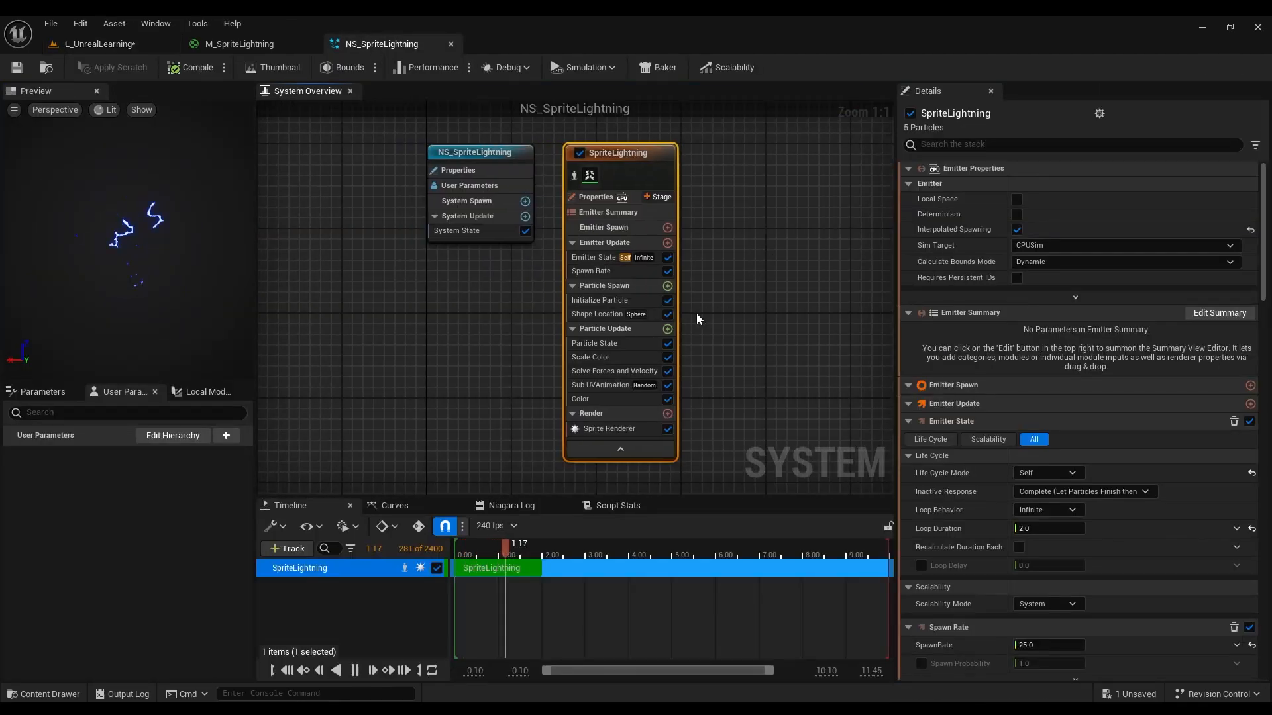
pyautogui.click(235, 44)
pyautogui.moveTo(618, 229); pyautogui.dragTo(908, 332, button='right')
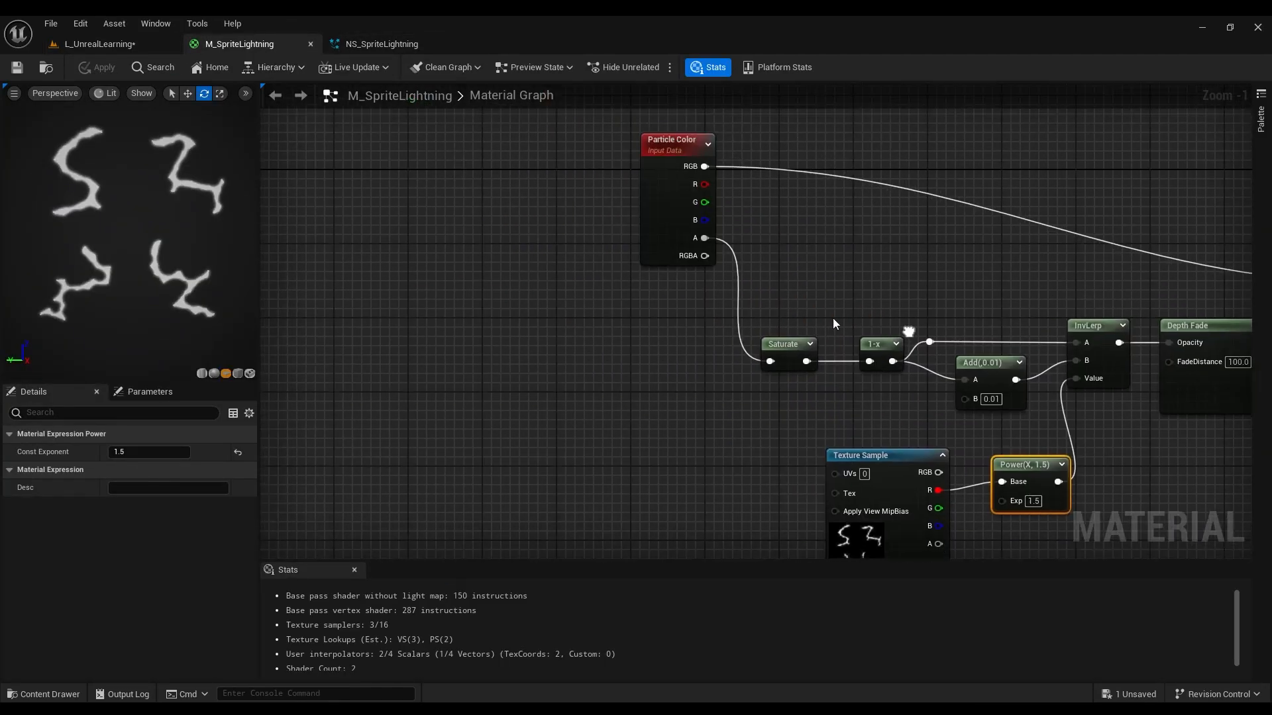
pyautogui.scroll(-2, 725, 291)
pyautogui.moveTo(723, 290); pyautogui.dragTo(707, 179, button='right')
pyautogui.scroll(2, 656, 294)
pyautogui.moveTo(513, 312); pyautogui.dragTo(578, 261, button='right')
pyautogui.rightClick(526, 305)
pyautogui.click(528, 306)
pyautogui.click(535, 308)
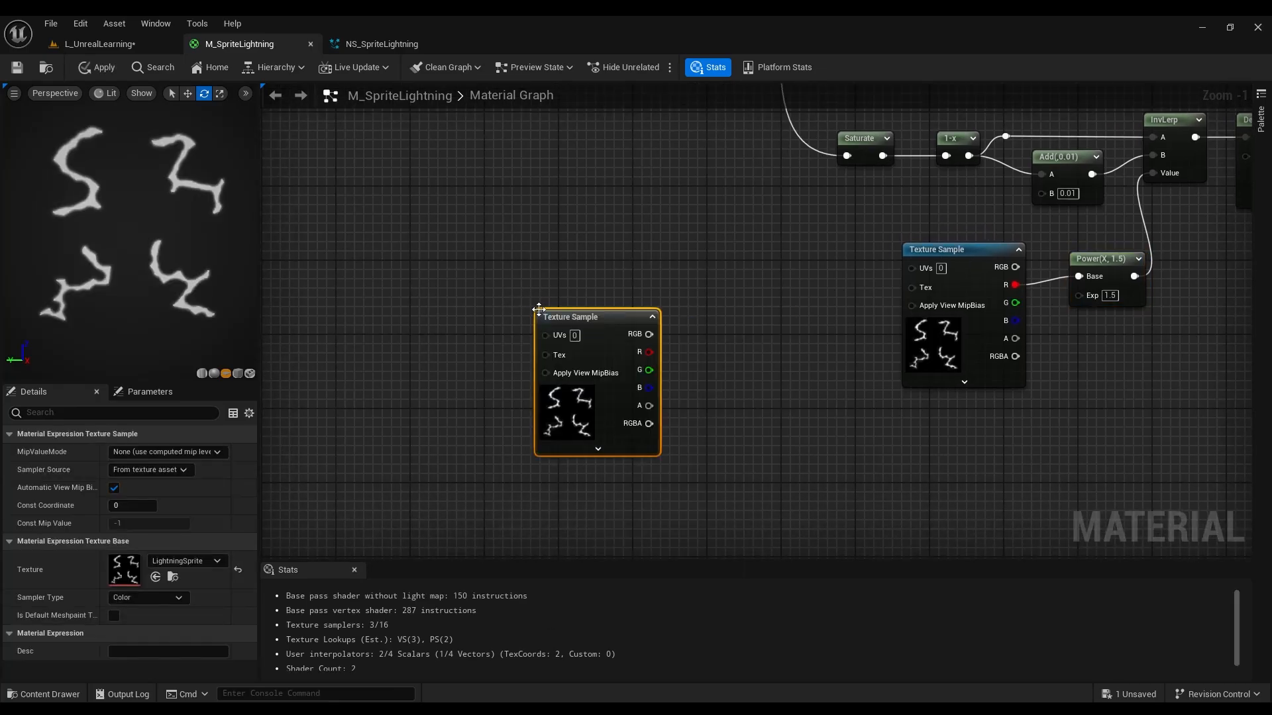
# Open M_FirePlane_01 from the Materials folder and examine its distortion nodes.
pyautogui.click(114, 23)
pyautogui.click(139, 54)
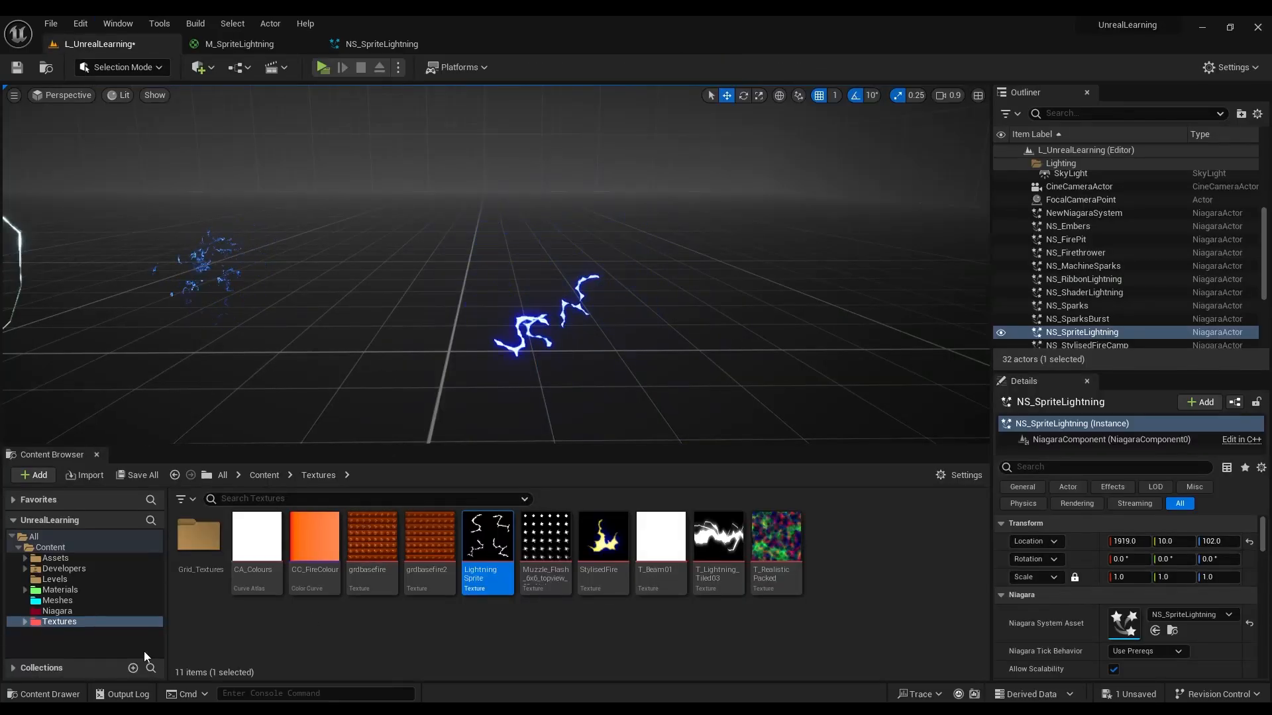
pyautogui.click(58, 590)
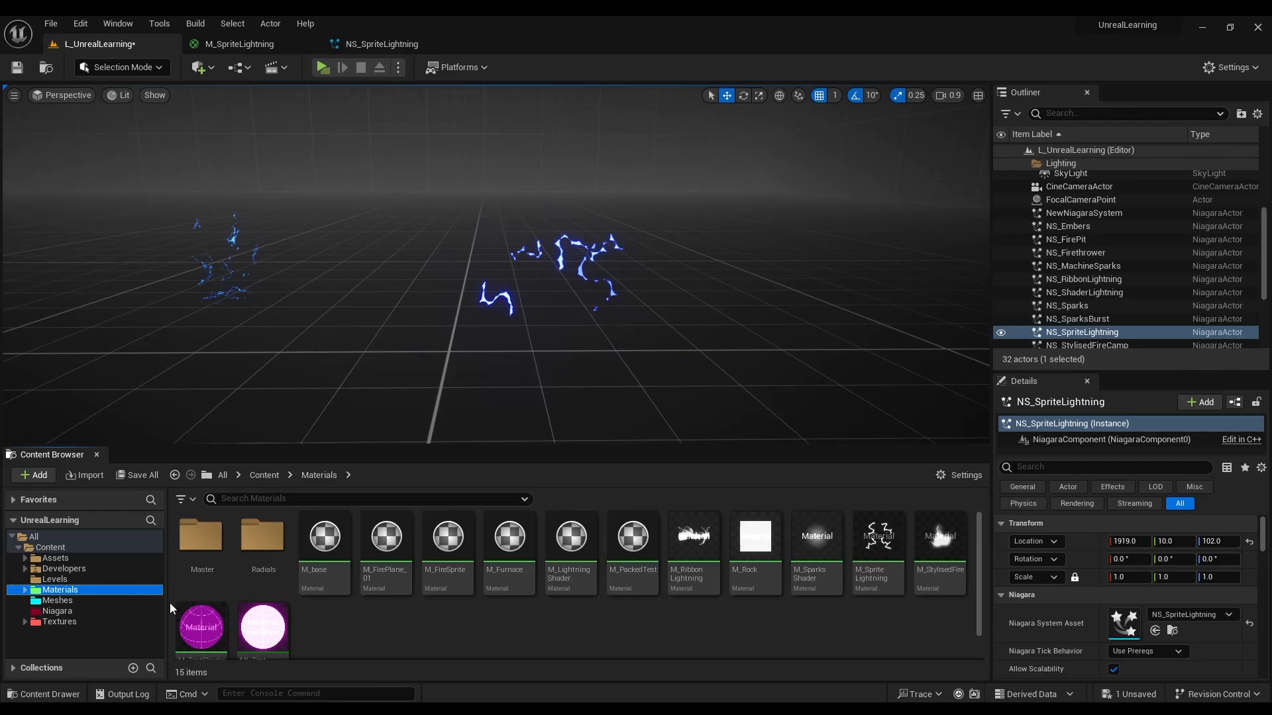
pyautogui.doubleClick(386, 540)
pyautogui.scroll(3, 751, 311)
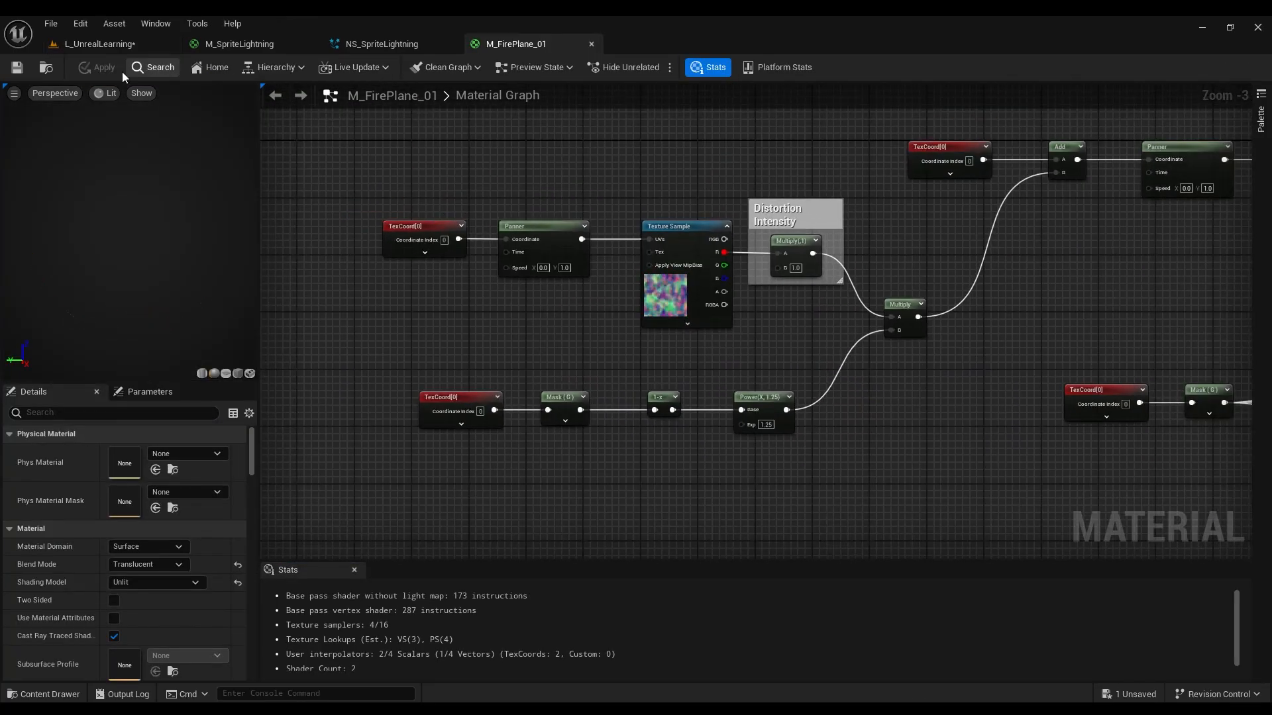
# Open M_RibbonLightning, copy its UV distortion nodes from Time through the last Add, and close M_FirePlane_01.
pyautogui.click(99, 44)
pyautogui.doubleClick(707, 561)
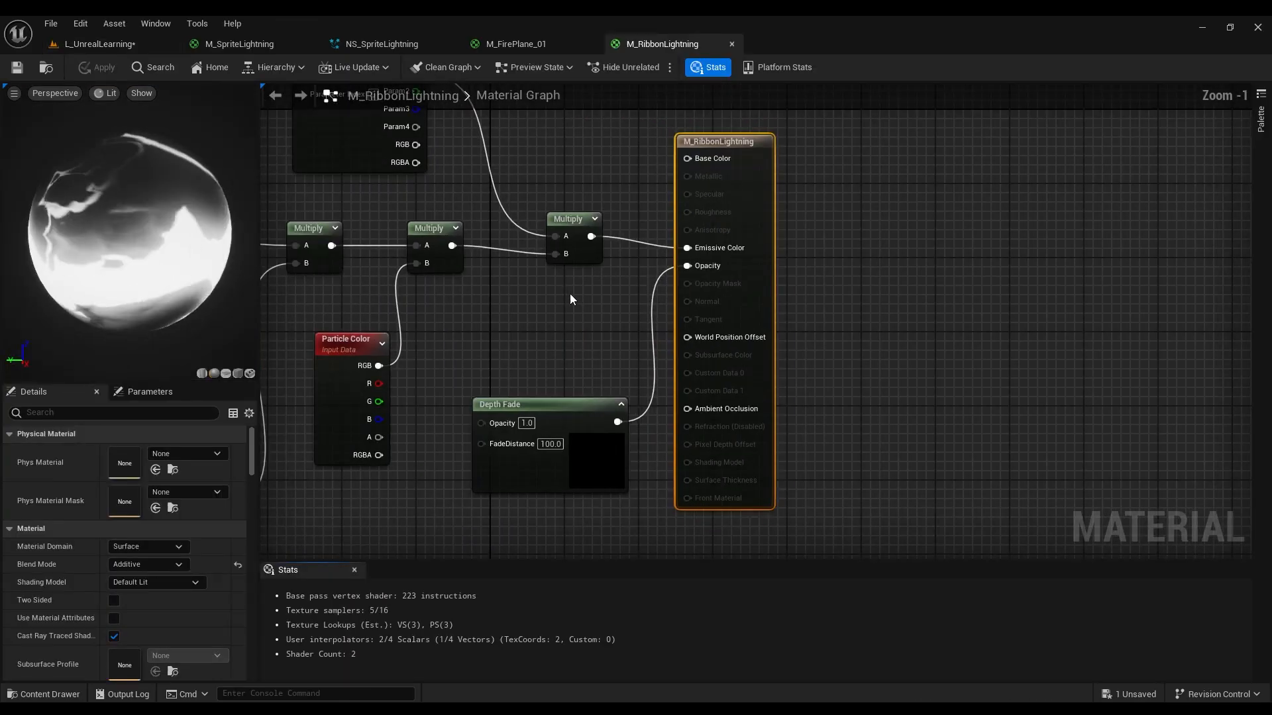
pyautogui.scroll(-4, 464, 285)
pyautogui.moveTo(384, 252); pyautogui.dragTo(843, 348)
pyautogui.moveTo(412, 158); pyautogui.dragTo(900, 346)
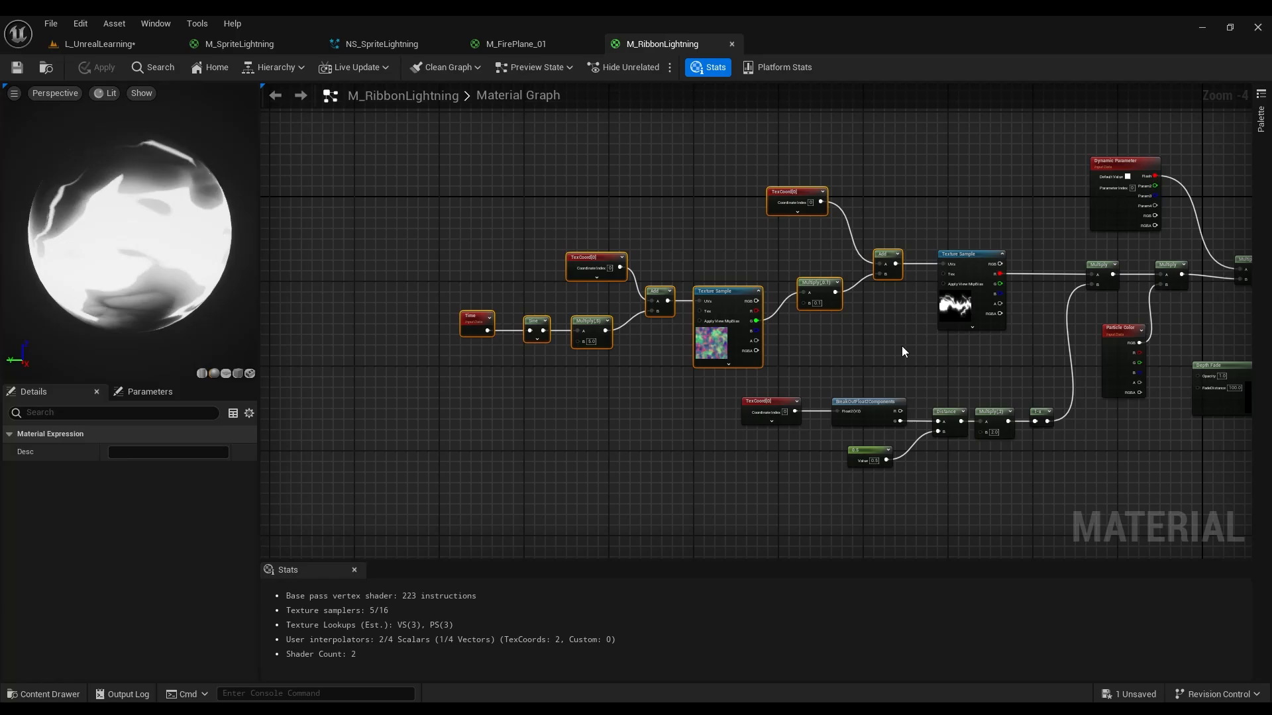
pyautogui.click(554, 43)
pyautogui.click(591, 44)
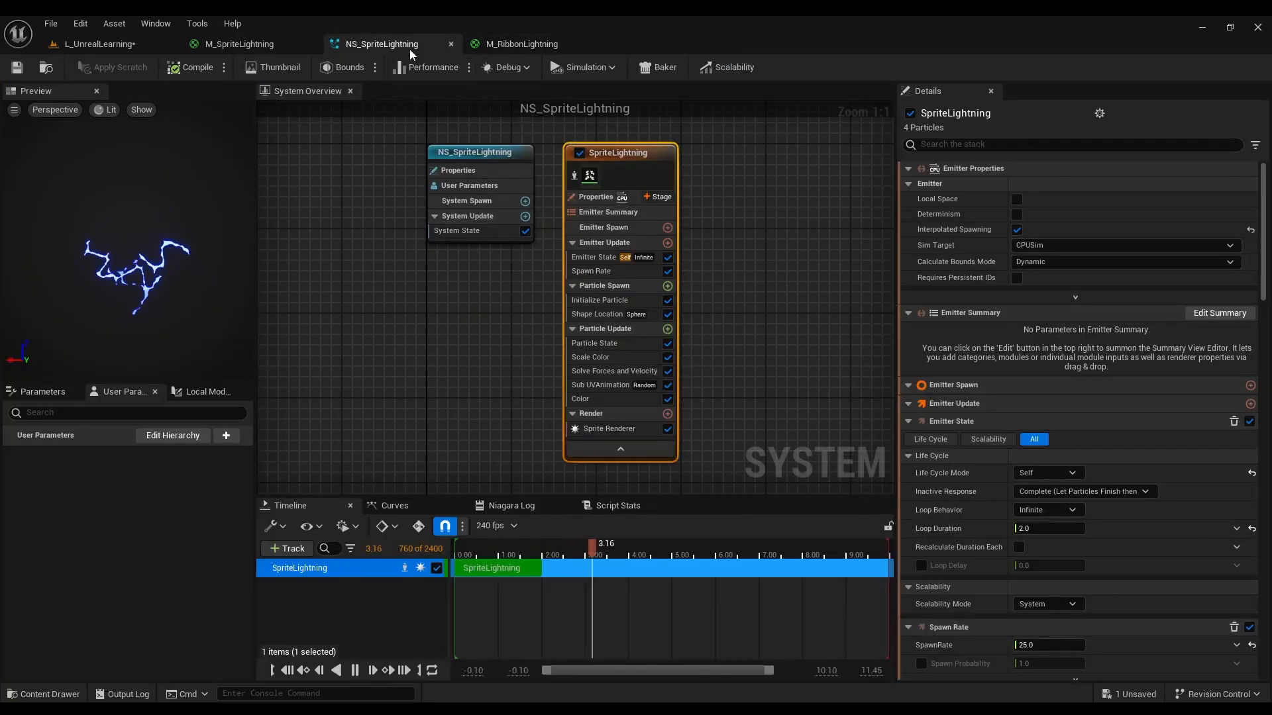
# In M_SpriteLightning, replace the spare Texture Sample with the copied distortion nodes and connect their last Add to the lightning texture's UVs.
pyautogui.click(242, 45)
pyautogui.moveTo(580, 298); pyautogui.dragTo(705, 280, button='right')
pyautogui.moveTo(687, 216); pyautogui.dragTo(724, 346)
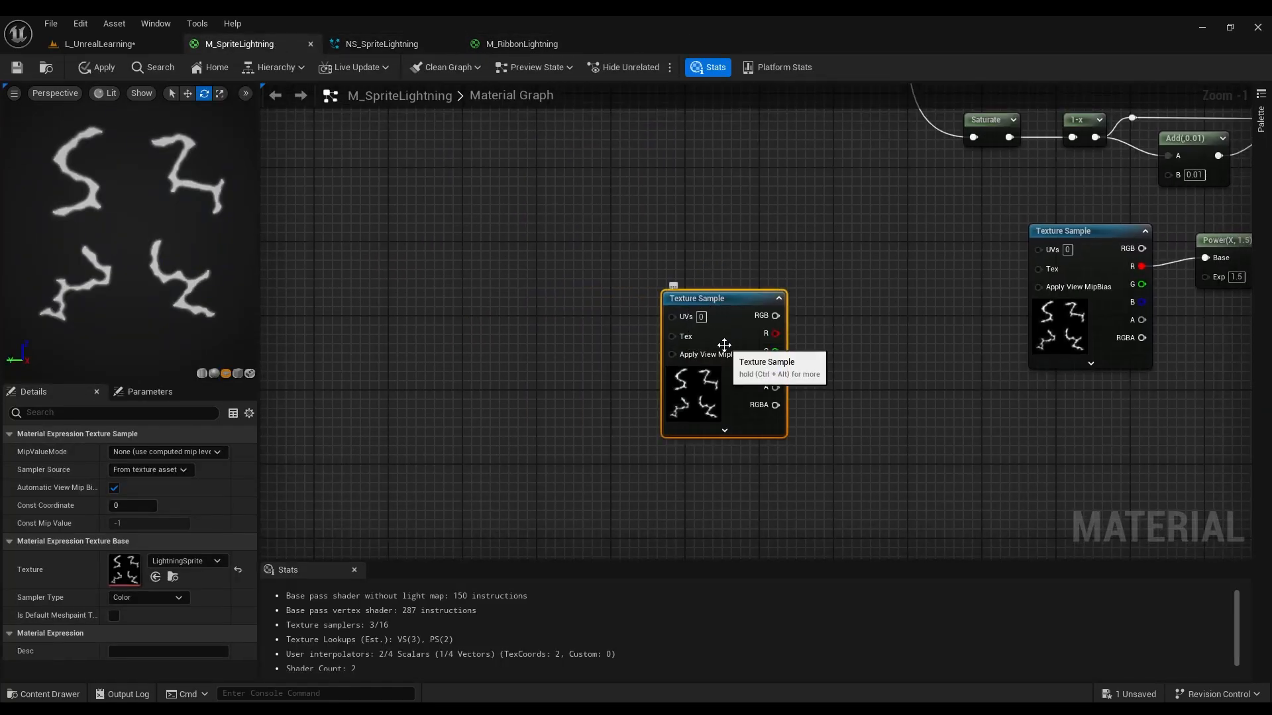
pyautogui.press('Delete')
pyautogui.hotkey('ctrl', 'v')
pyautogui.moveTo(955, 319); pyautogui.dragTo(798, 356)
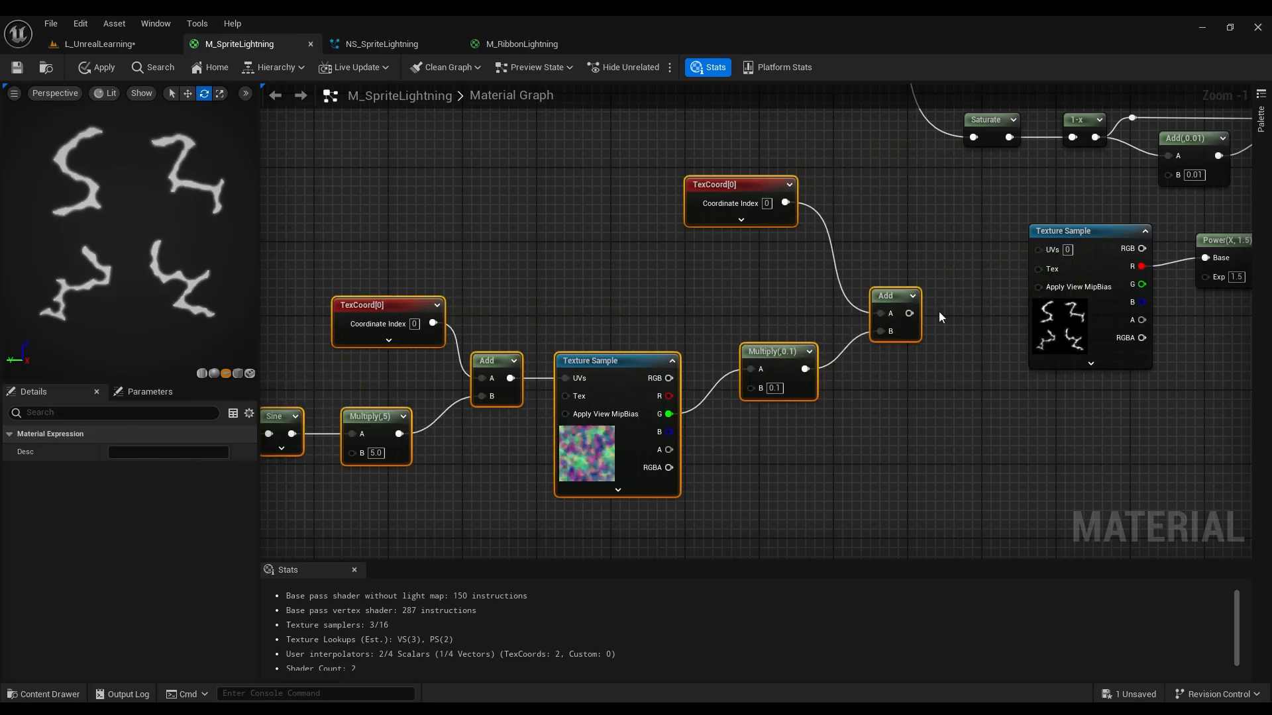
pyautogui.click(854, 265)
pyautogui.moveTo(909, 313); pyautogui.dragTo(1046, 249)
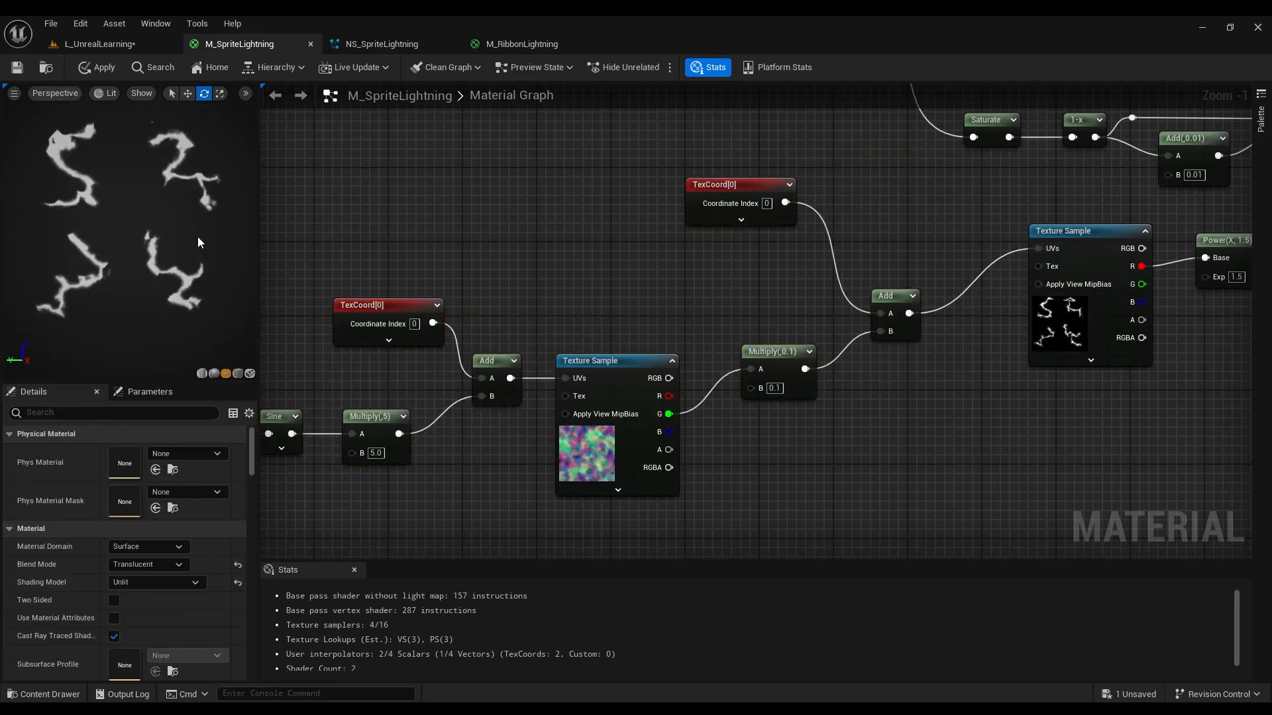
# Set the distortion Multiply value to 0.05 and save M_SpriteLightning.
pyautogui.click(774, 388)
pyautogui.write('0.05')
pyautogui.press('Return')
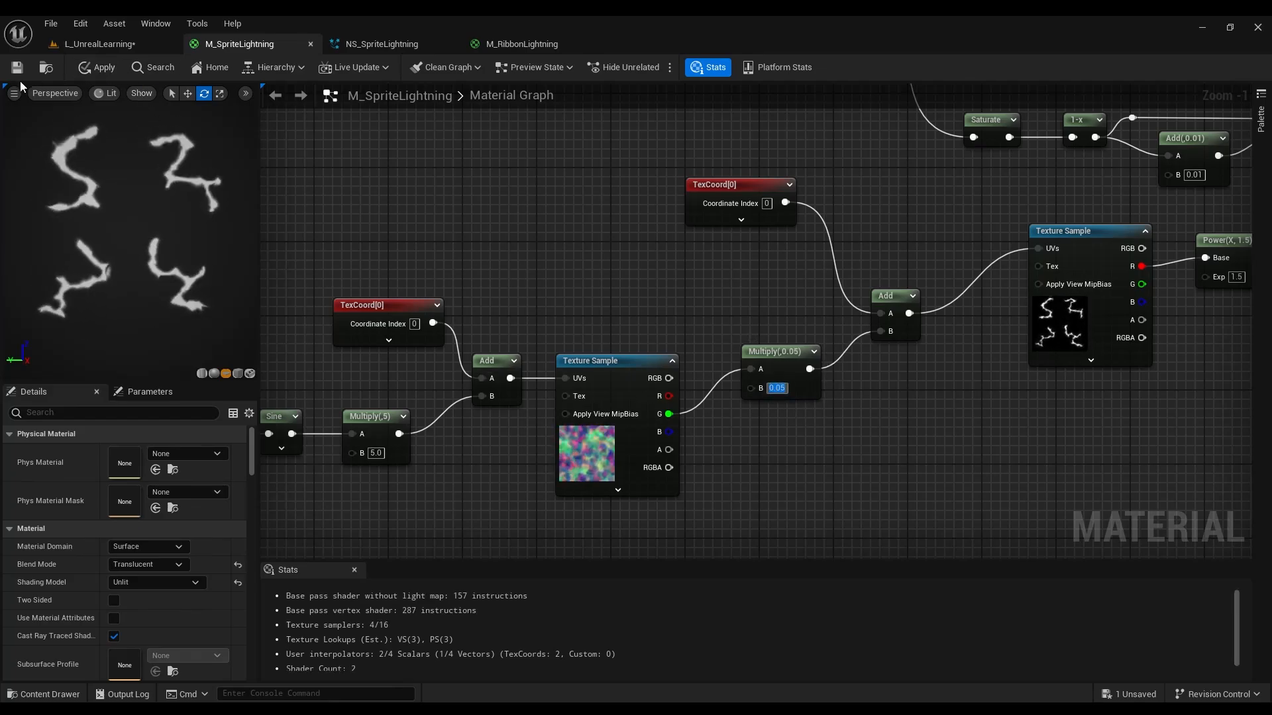
pyautogui.hotkey('ctrl', 's')
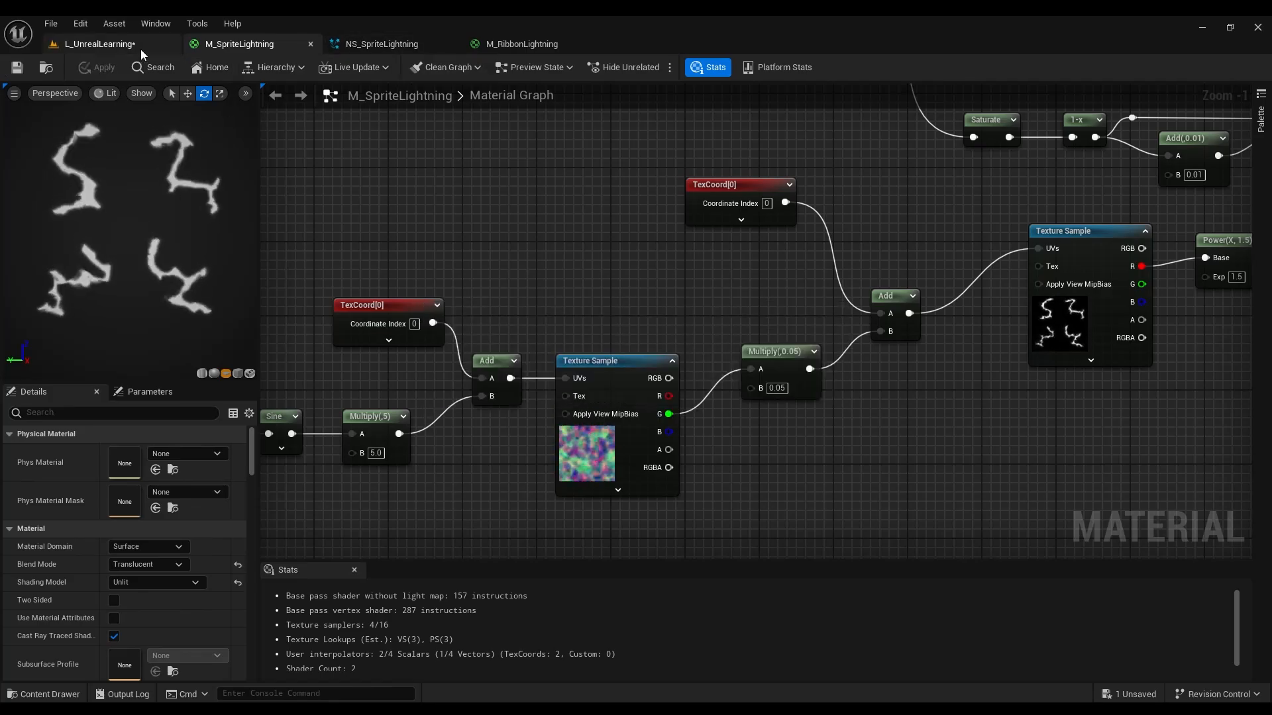
# Examine the distorted lightning sprites in the level from different angles and distances.
pyautogui.click(100, 44)
pyautogui.moveTo(654, 182); pyautogui.dragTo(655, 183, button='right')
pyautogui.scroll(-1, 655, 183)
pyautogui.press('w')
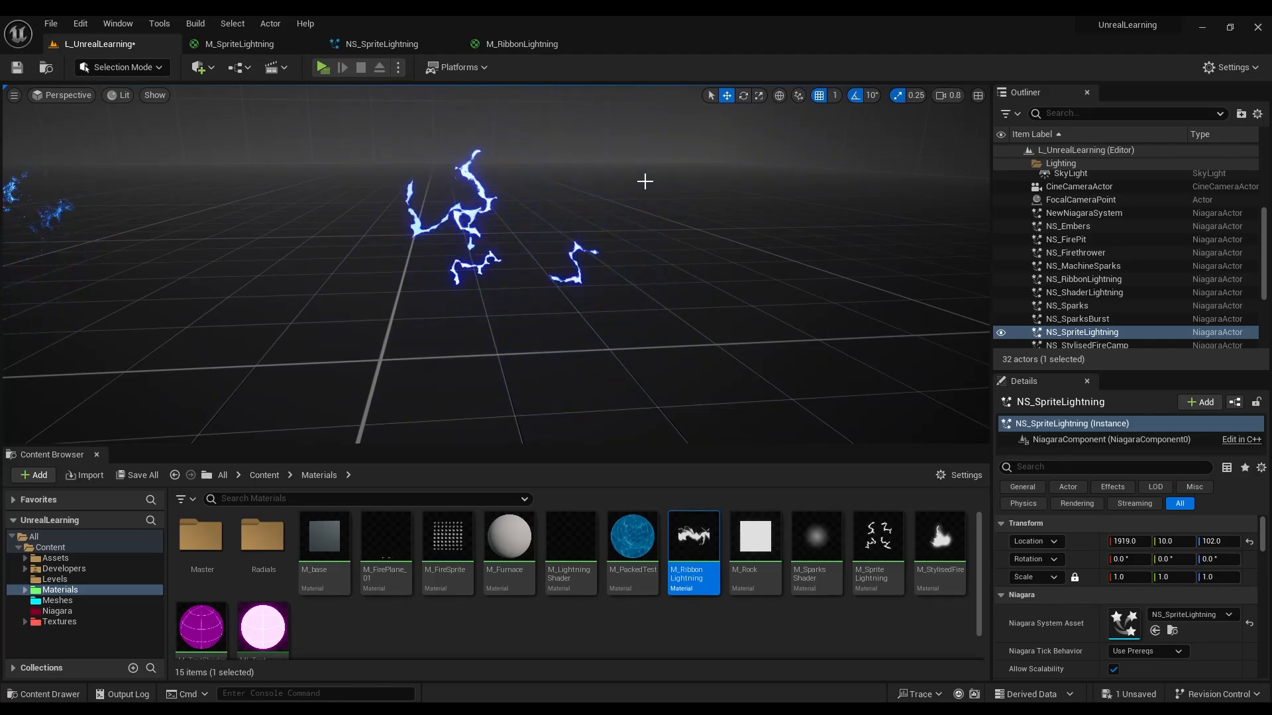
pyautogui.press('w')
pyautogui.moveTo(523, 295); pyautogui.dragTo(522, 295, button='right')
pyautogui.press('d')
pyautogui.press('s')
pyautogui.scroll(1, 522, 294)
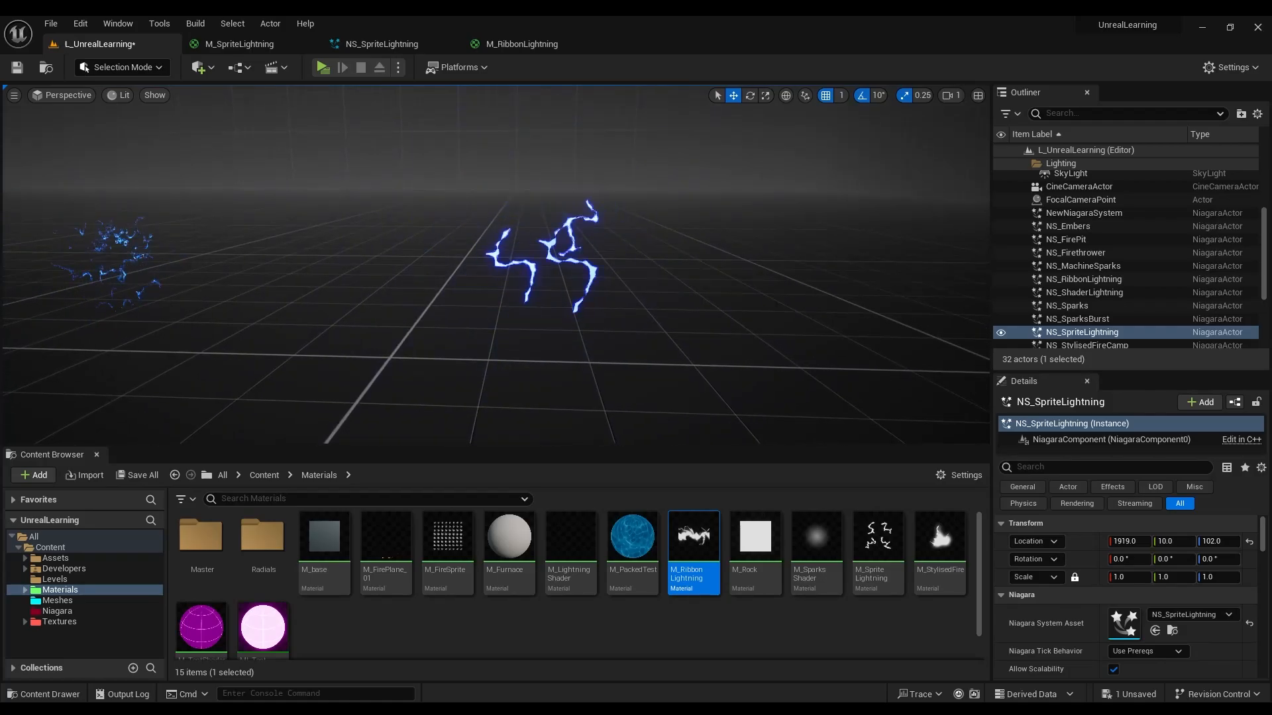
pyautogui.press('a')
pyautogui.moveTo(591, 217); pyautogui.dragTo(591, 217, button='right')
pyautogui.scroll(-2, 590, 218)
# Review the M_SpriteLightning graph and the effect in the level, and close the M_RibbonLightning material.
pyautogui.click(511, 46)
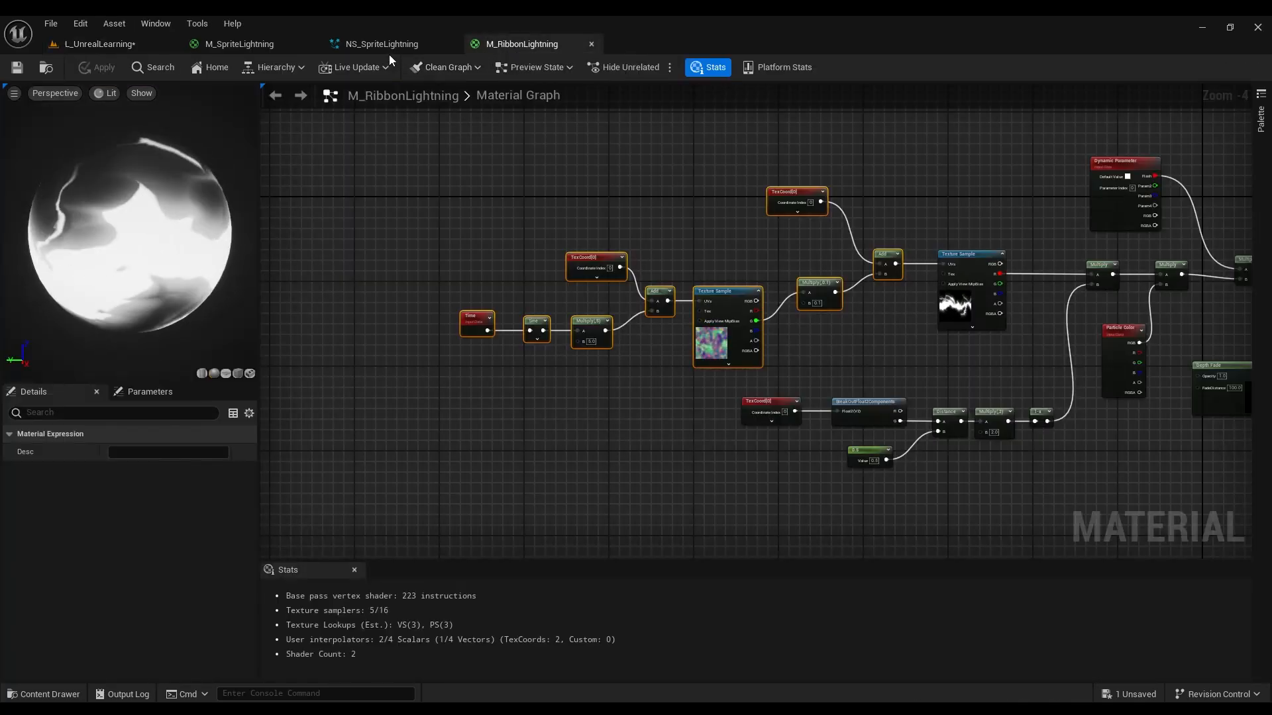
pyautogui.click(389, 47)
pyautogui.click(317, 46)
pyautogui.scroll(-3, 457, 139)
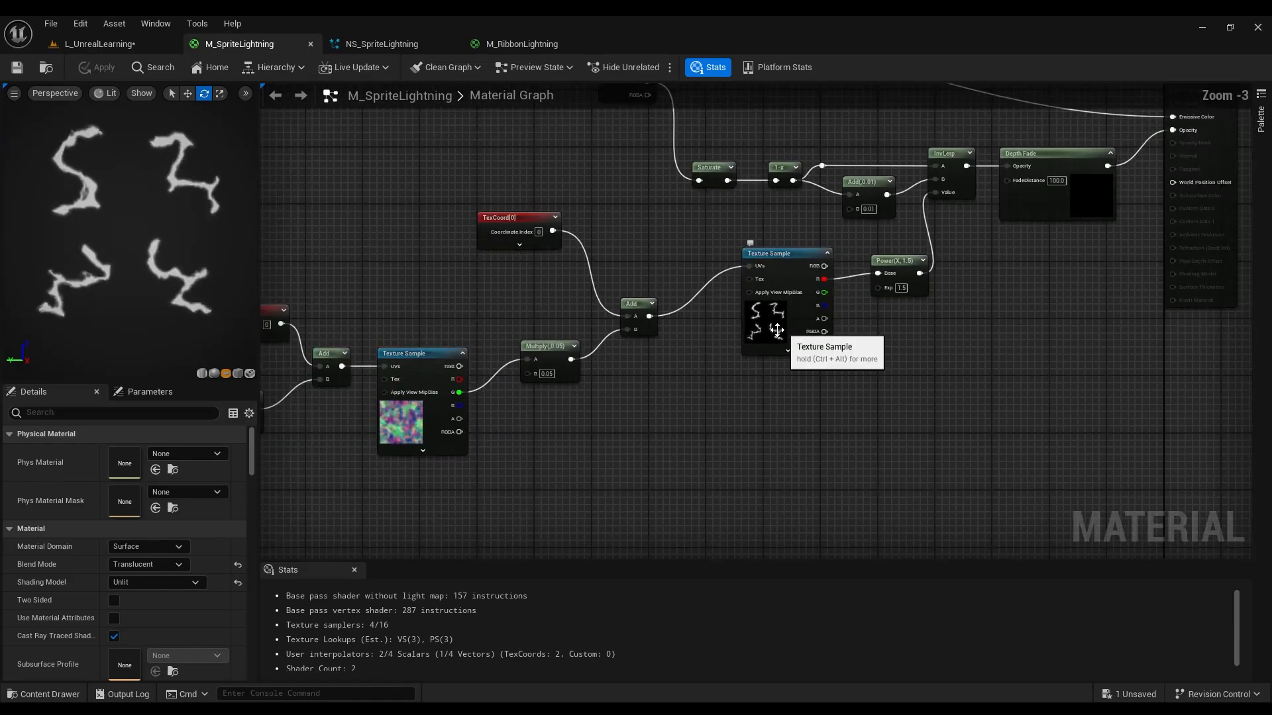
pyautogui.click(330, 46)
pyautogui.click(100, 44)
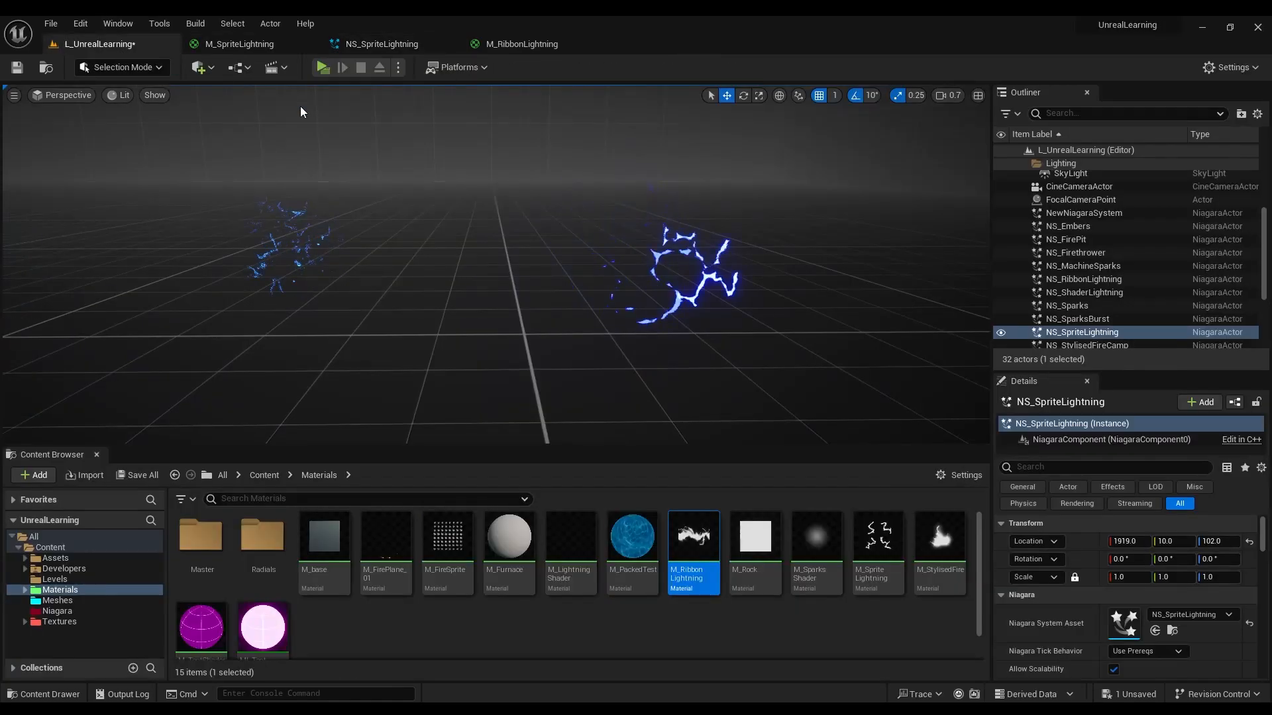
pyautogui.click(284, 46)
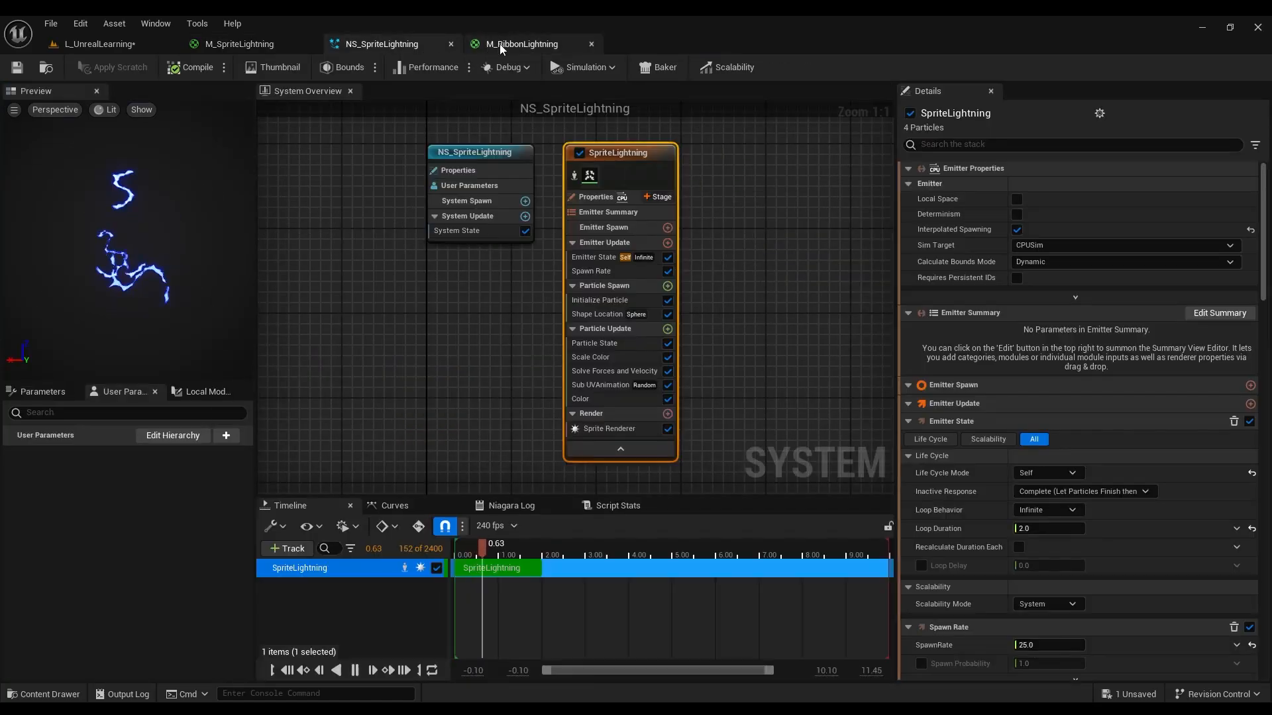
pyautogui.click(499, 44)
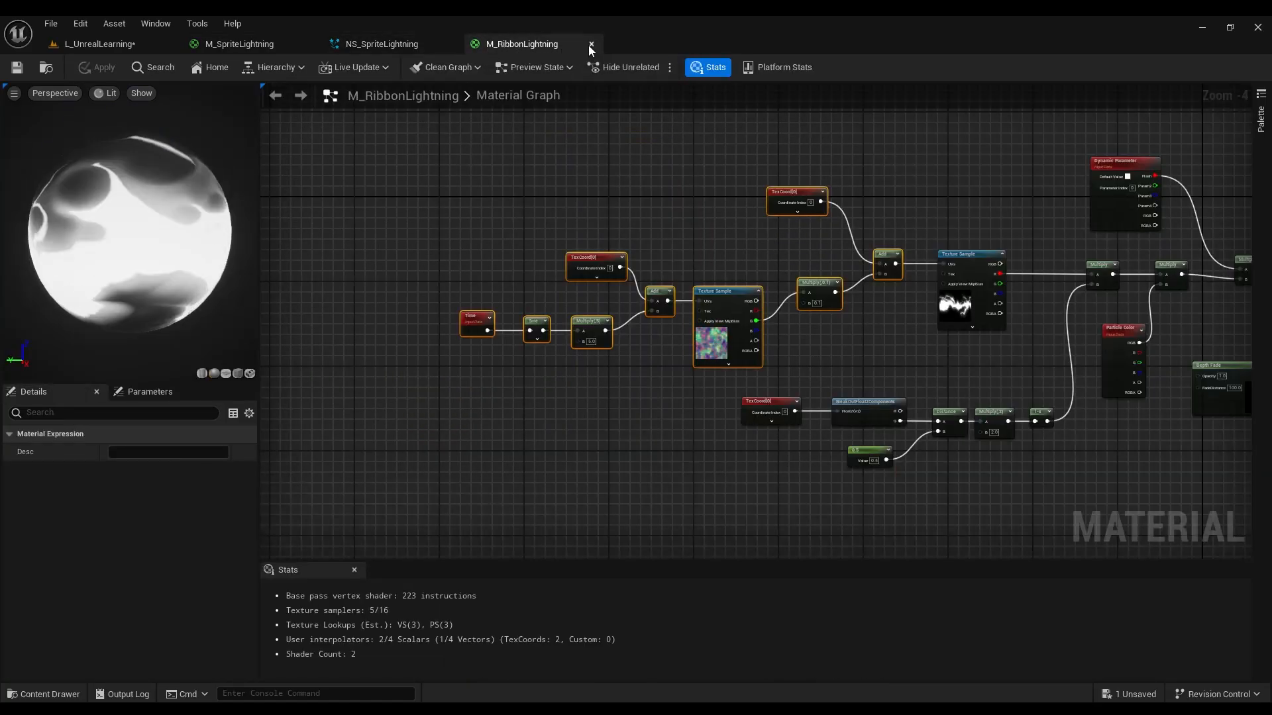
pyautogui.click(591, 43)
# Enable the material cutout texture in the SpriteLightning emitter's Sprite Renderer and check the effect in the level.
pyautogui.click(616, 429)
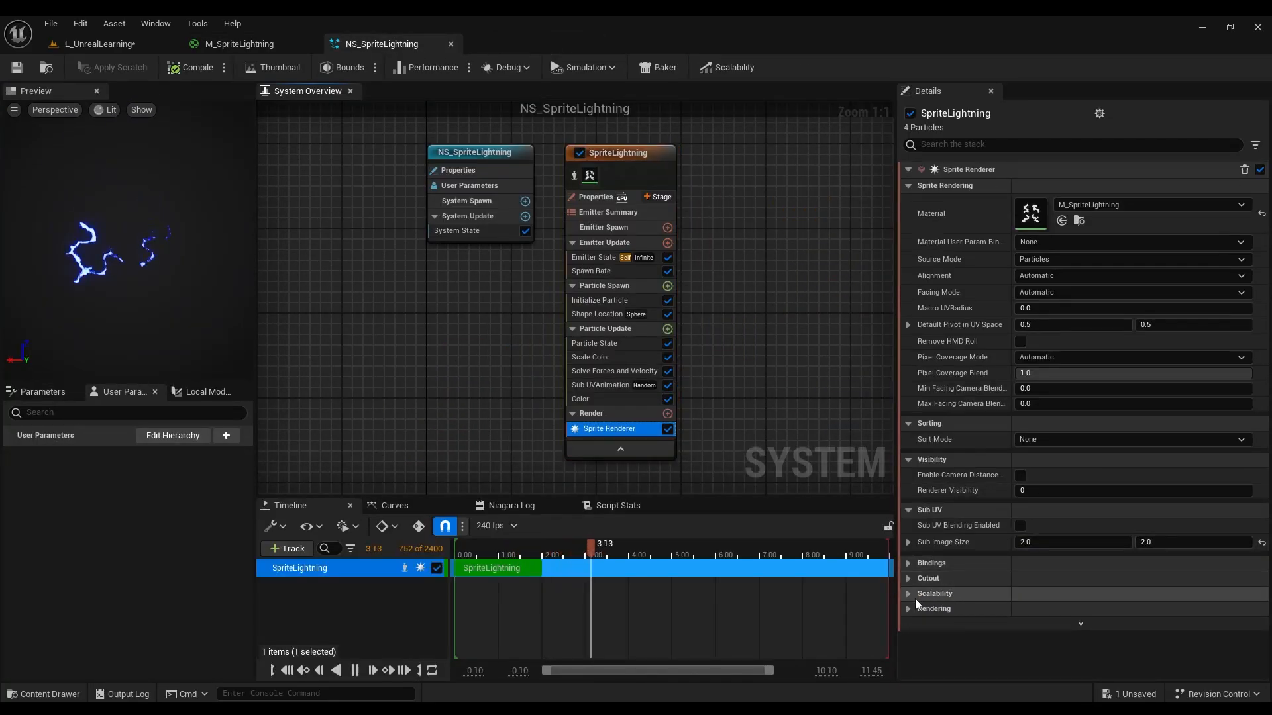
pyautogui.click(912, 569)
pyautogui.click(908, 563)
pyautogui.click(909, 578)
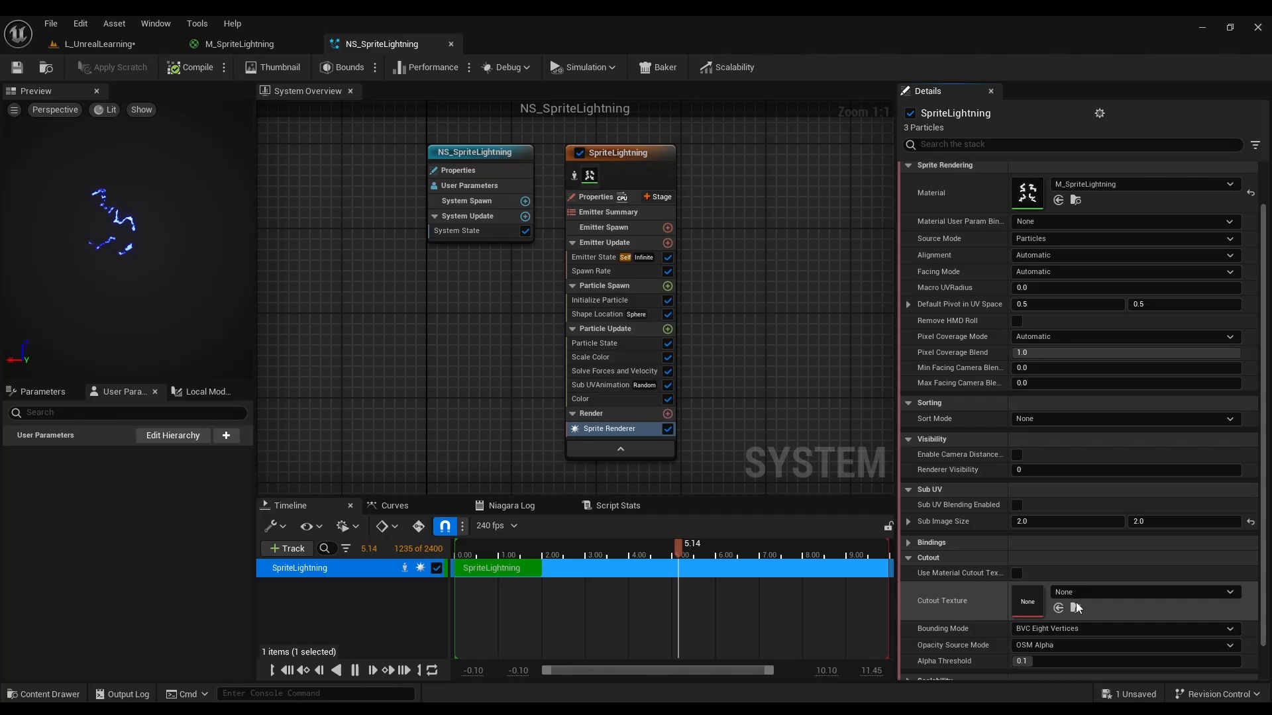
pyautogui.scroll(-2, 1076, 602)
pyautogui.click(1016, 536)
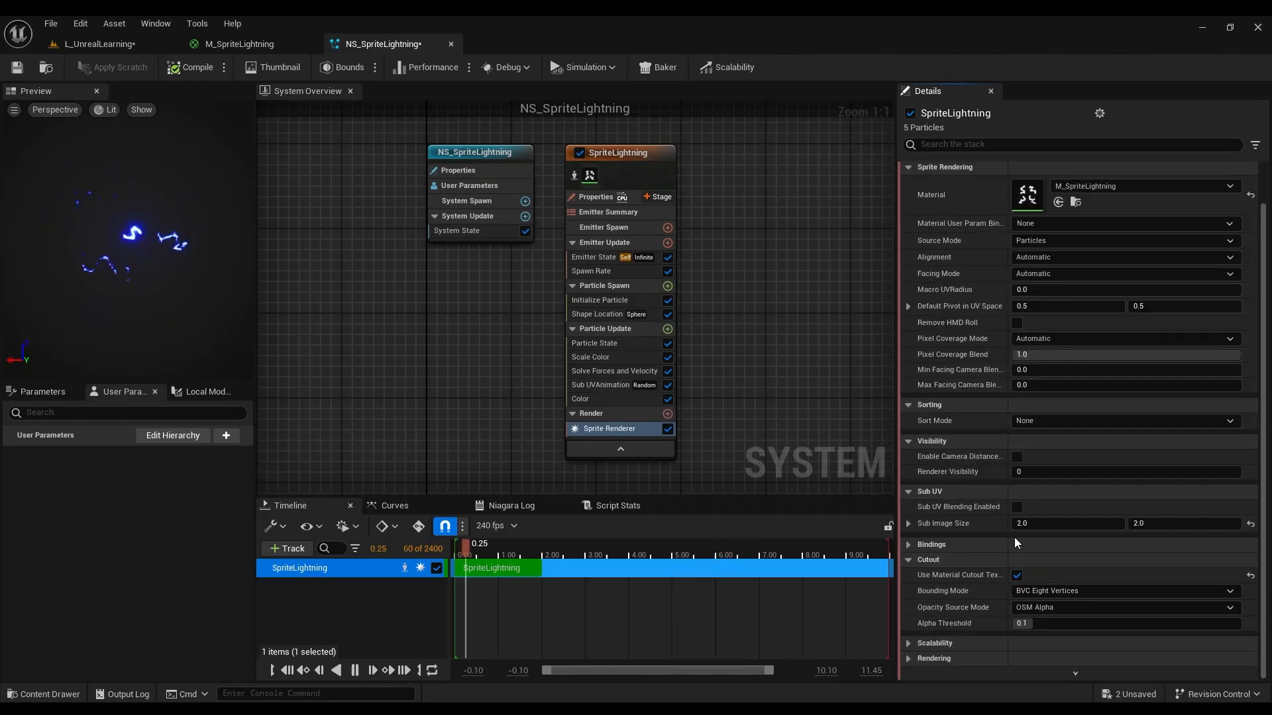
pyautogui.click(150, 45)
pyautogui.click(371, 42)
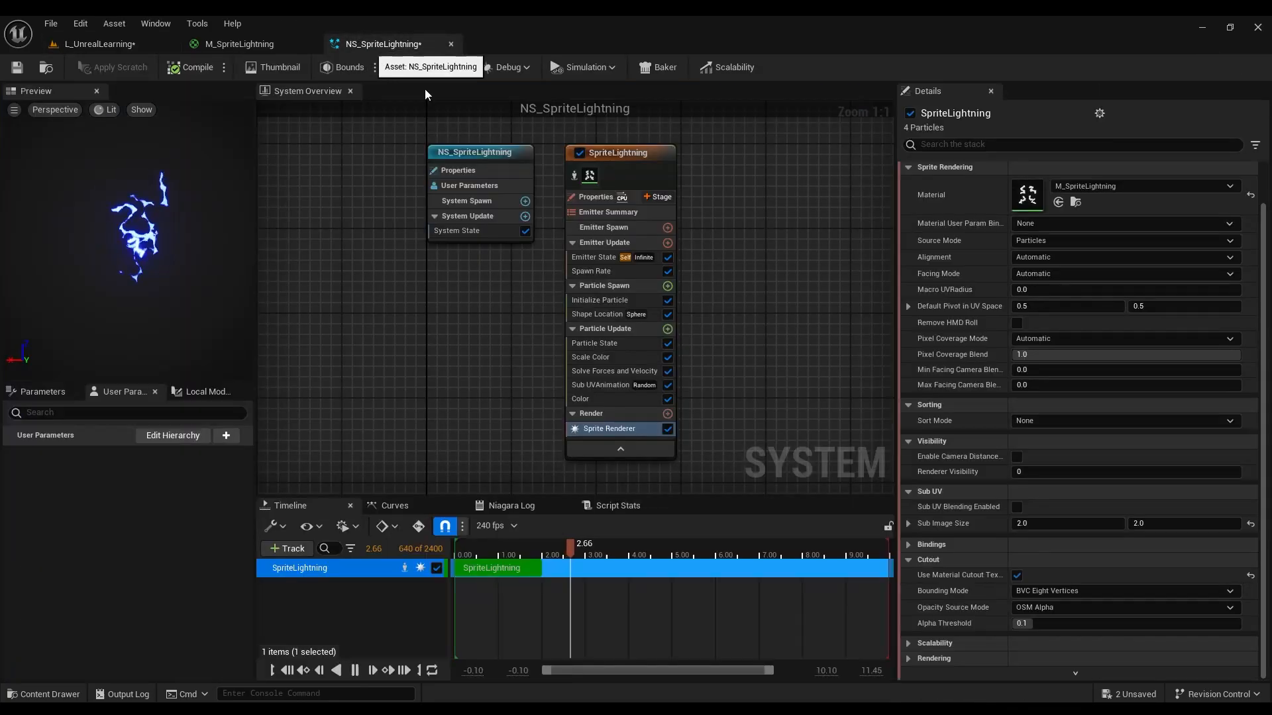
# Set the cutout's opacity source mode to OSM Red Channel and check the sprite outlines in the level.
pyautogui.click(1040, 608)
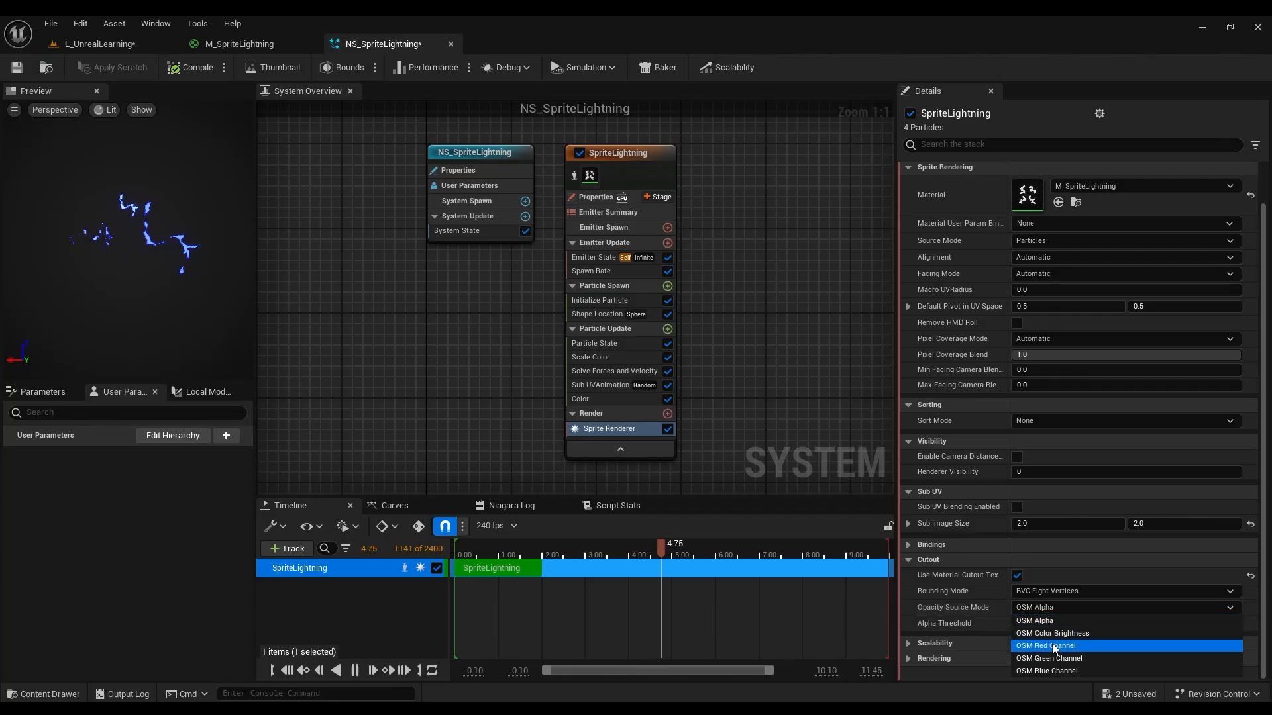
pyautogui.click(1053, 646)
pyautogui.click(101, 41)
pyautogui.moveTo(471, 151); pyautogui.dragTo(460, 146, button='right')
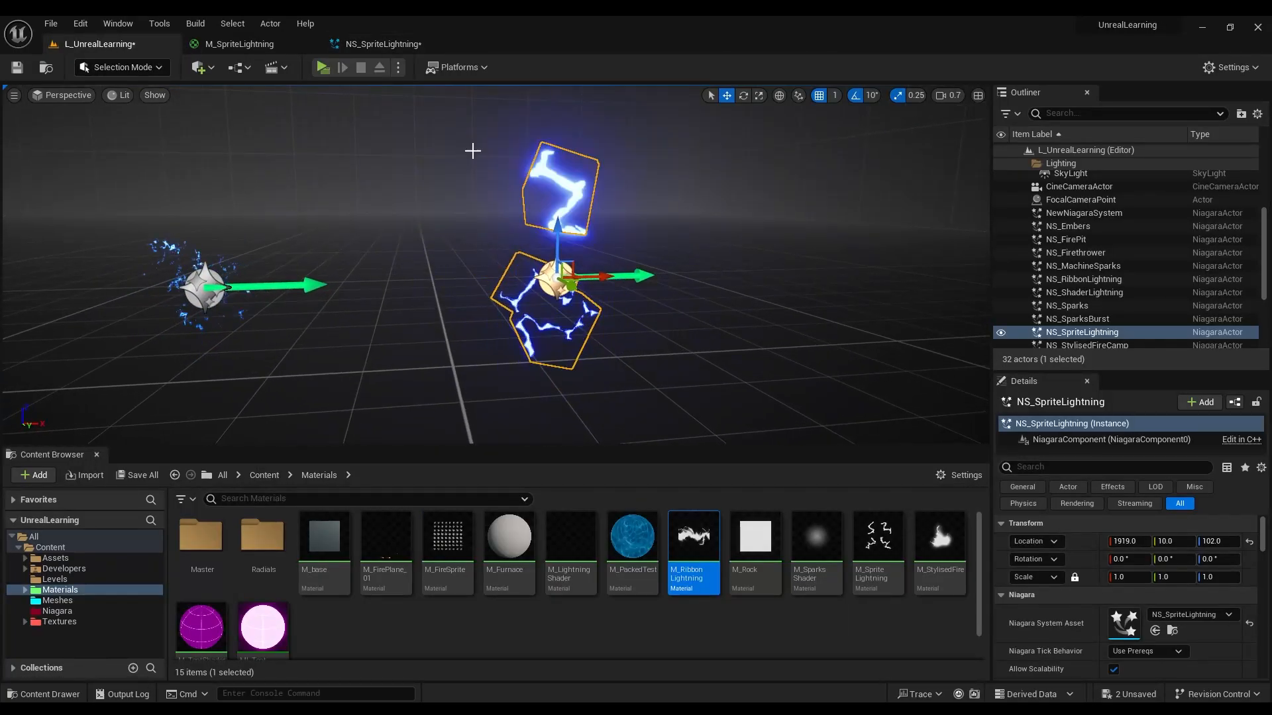
pyautogui.press('g')
pyautogui.press('g')
# Inspect the cutout lightning sprites up close, toggling the game view to compare them with and without outlines.
pyautogui.moveTo(572, 183); pyautogui.dragTo(610, 179, button='right')
pyautogui.press('g')
pyautogui.press('s')
pyautogui.press('a')
pyautogui.scroll(-2, 599, 181)
pyautogui.press('w')
pyautogui.press('d')
pyautogui.scroll(-1, 606, 178)
pyautogui.press('g')
pyautogui.press('g')
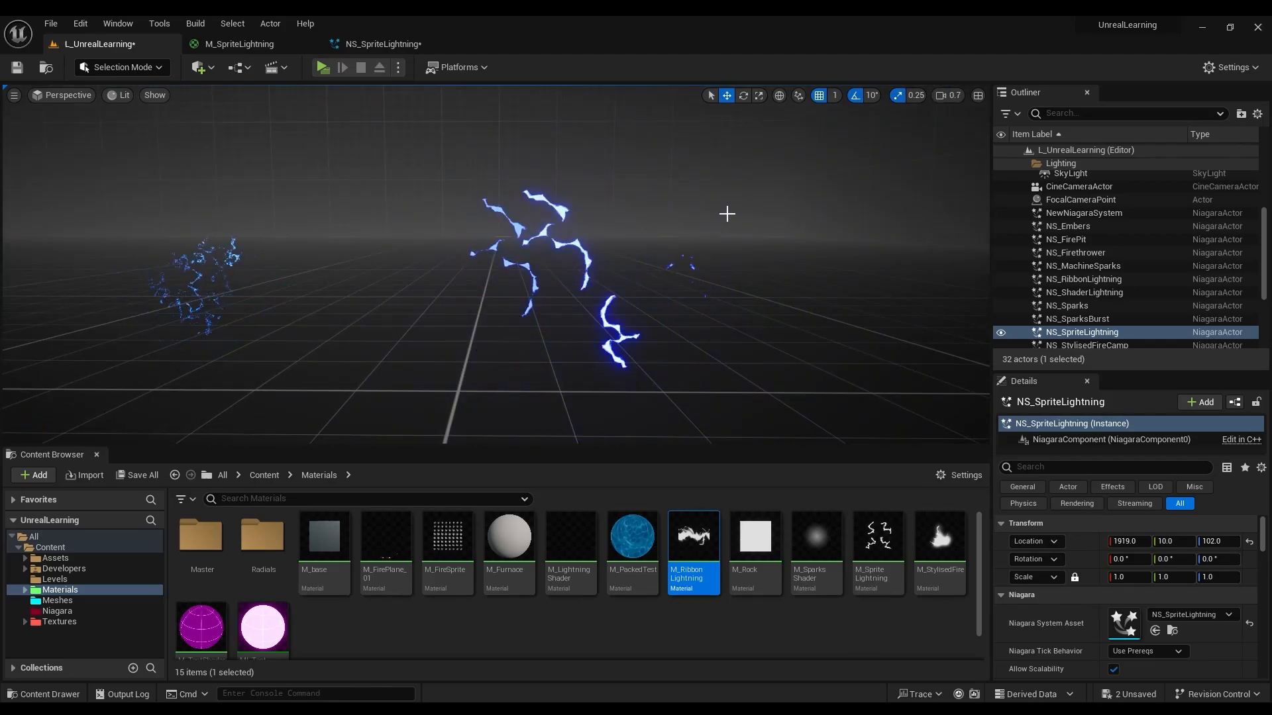
# Examine the lightning beside the neighbouring effects in the level from near and far, and return to NS_SpriteLightning.
pyautogui.press('s')
pyautogui.scroll(3, 727, 213)
pyautogui.moveTo(726, 213)
pyautogui.mouseDown(button='right')
pyautogui.moveTo(729, 232)
pyautogui.moveTo(730, 205)
pyautogui.mouseUp(button='right')
pyautogui.press('w')
pyautogui.scroll(2, 727, 212)
pyautogui.press('s')
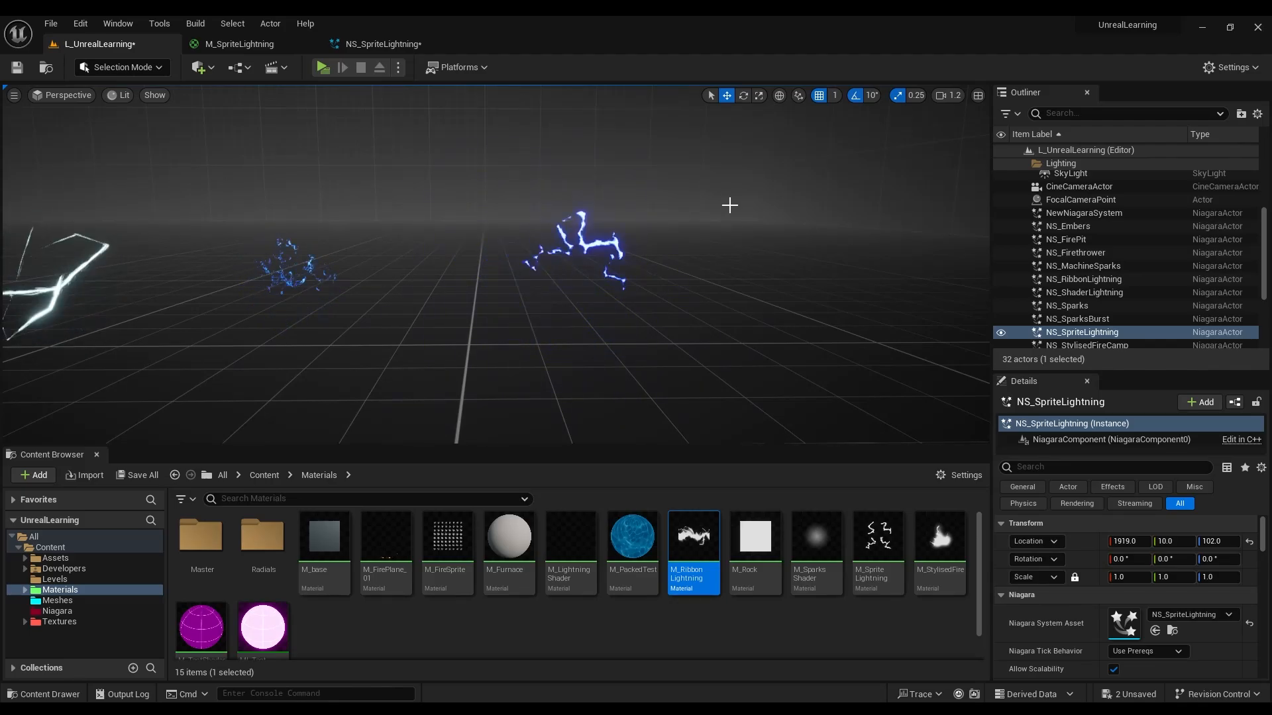
pyautogui.moveTo(721, 211); pyautogui.dragTo(615, 200, button='right')
pyautogui.press('a')
pyautogui.scroll(-6, 695, 188)
pyautogui.press('d')
pyautogui.scroll(3, 663, 193)
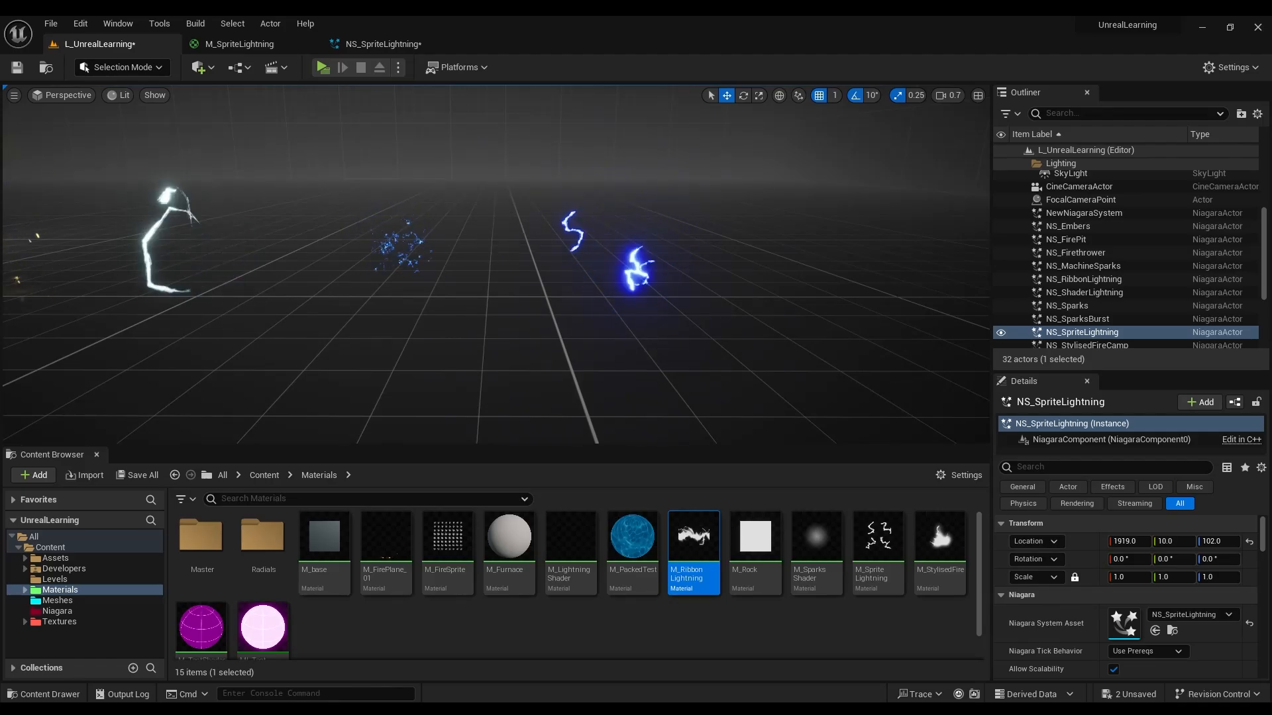
pyautogui.press('d')
pyautogui.moveTo(583, 228); pyautogui.dragTo(583, 228, button='right')
pyautogui.scroll(-4, 583, 228)
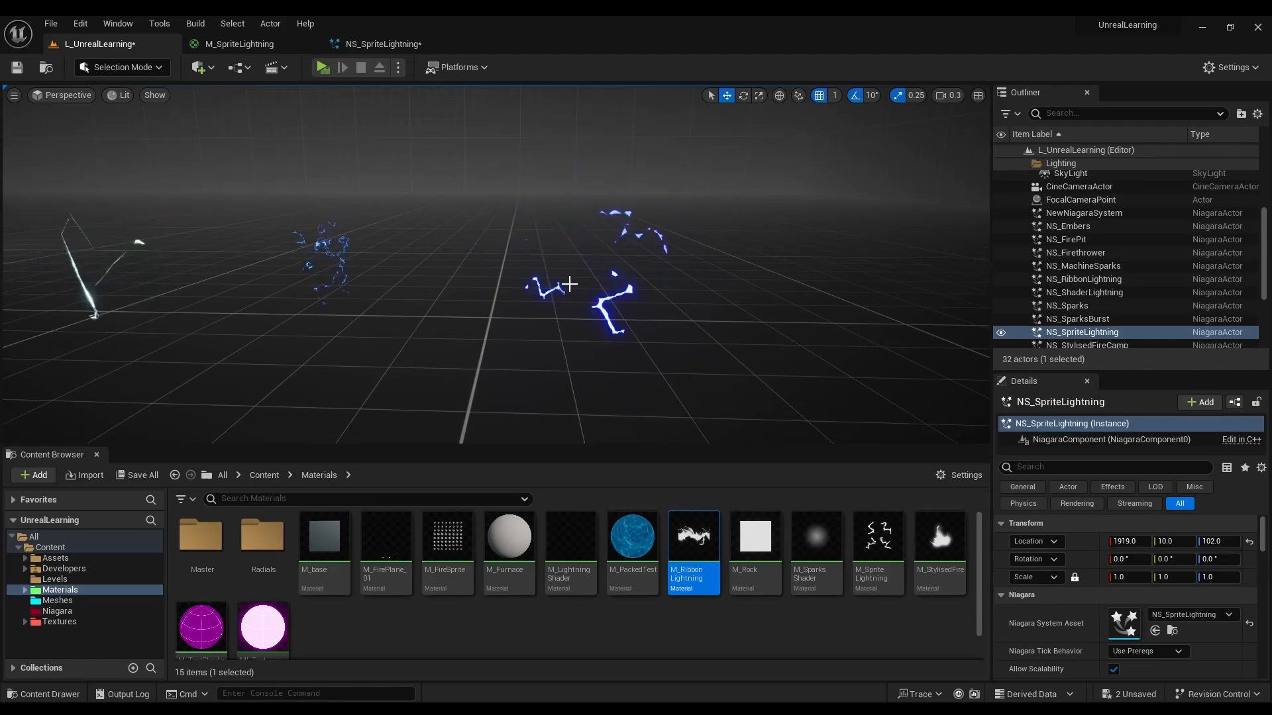
pyautogui.moveTo(621, 241); pyautogui.dragTo(597, 210, button='right')
pyautogui.press('w')
pyautogui.scroll(1, 612, 230)
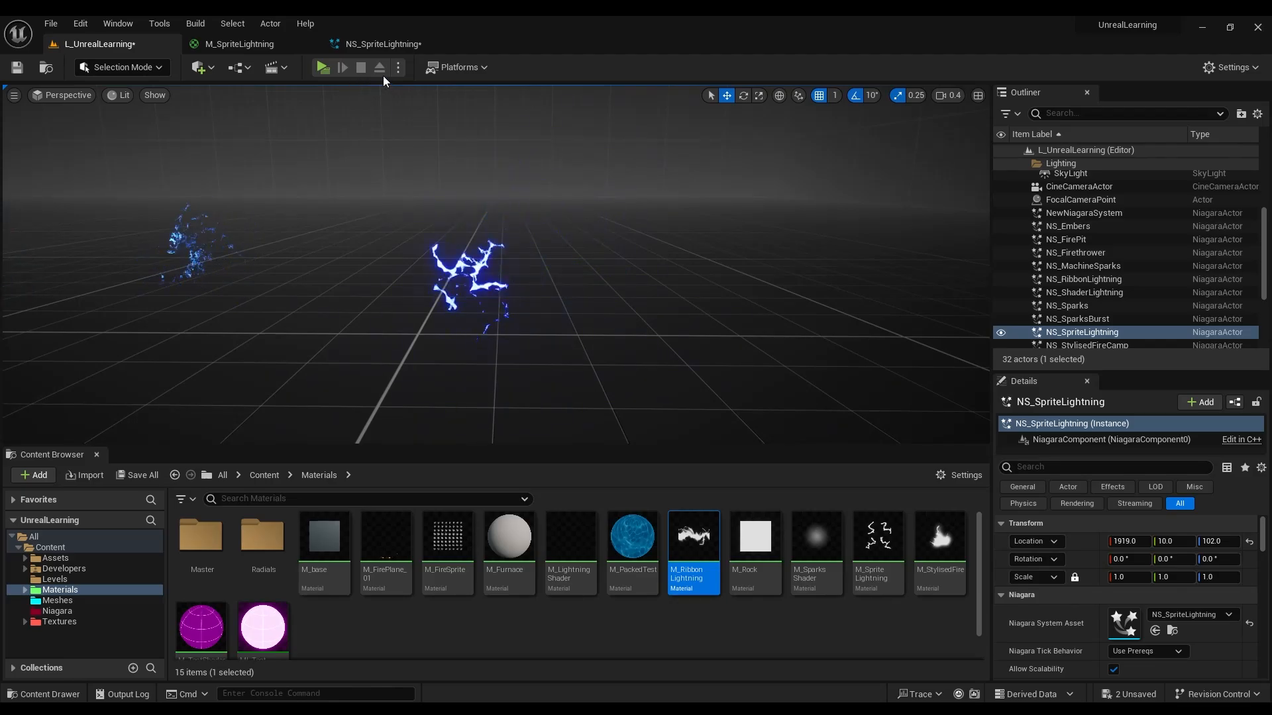
pyautogui.click(375, 46)
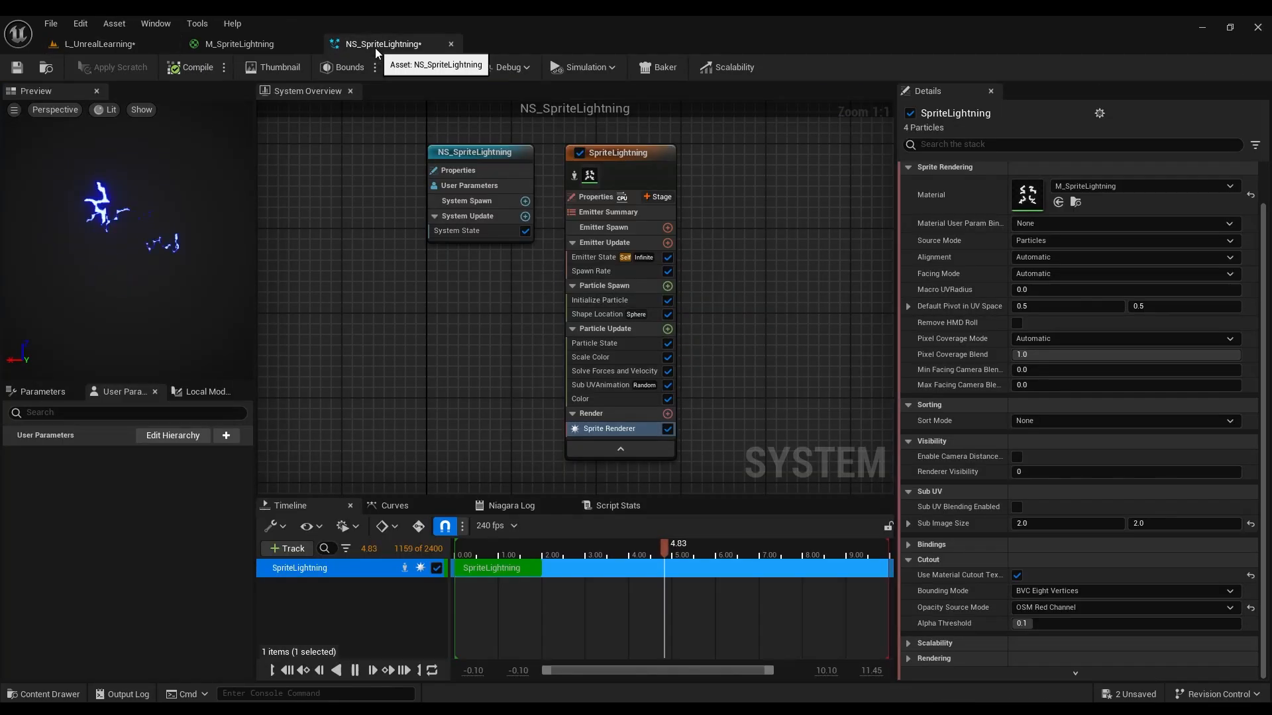
# Add a Scale Sprite Size module to the SpriteLightning emitter's Particle Update stage.
pyautogui.click(668, 329)
pyautogui.scroll(-3, 546, 506)
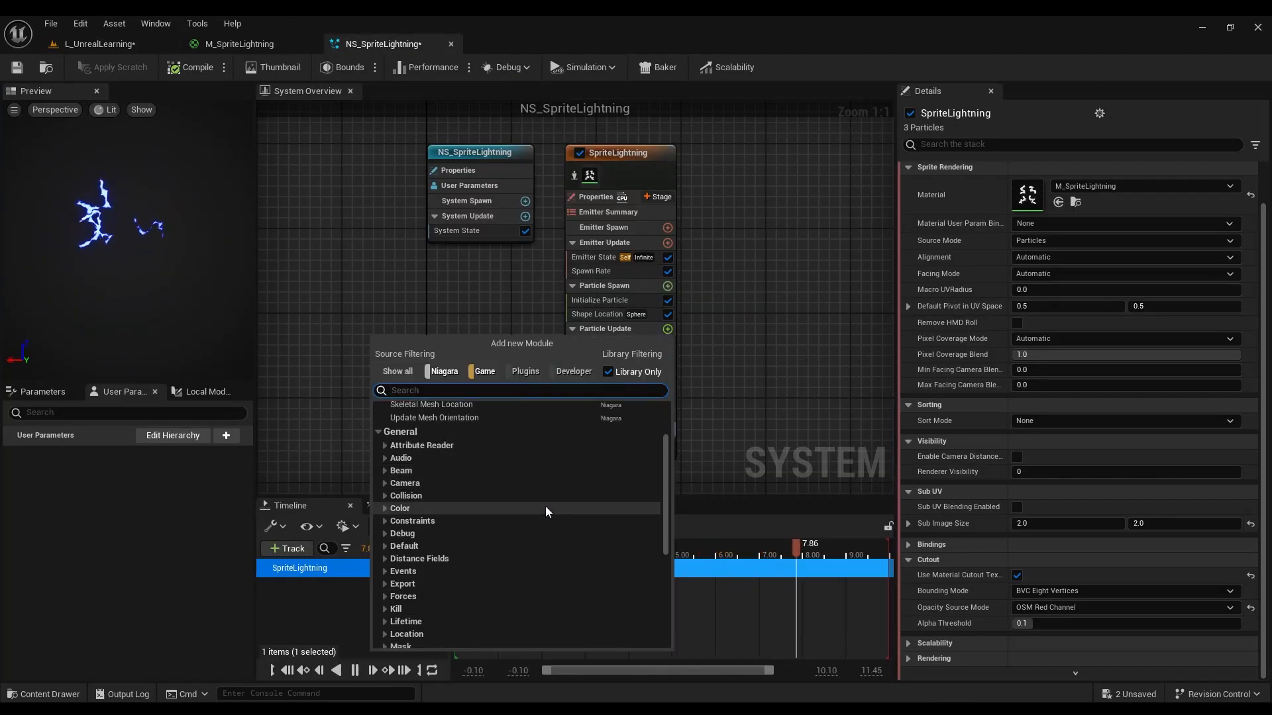
pyautogui.write('scale')
pyautogui.click(477, 609)
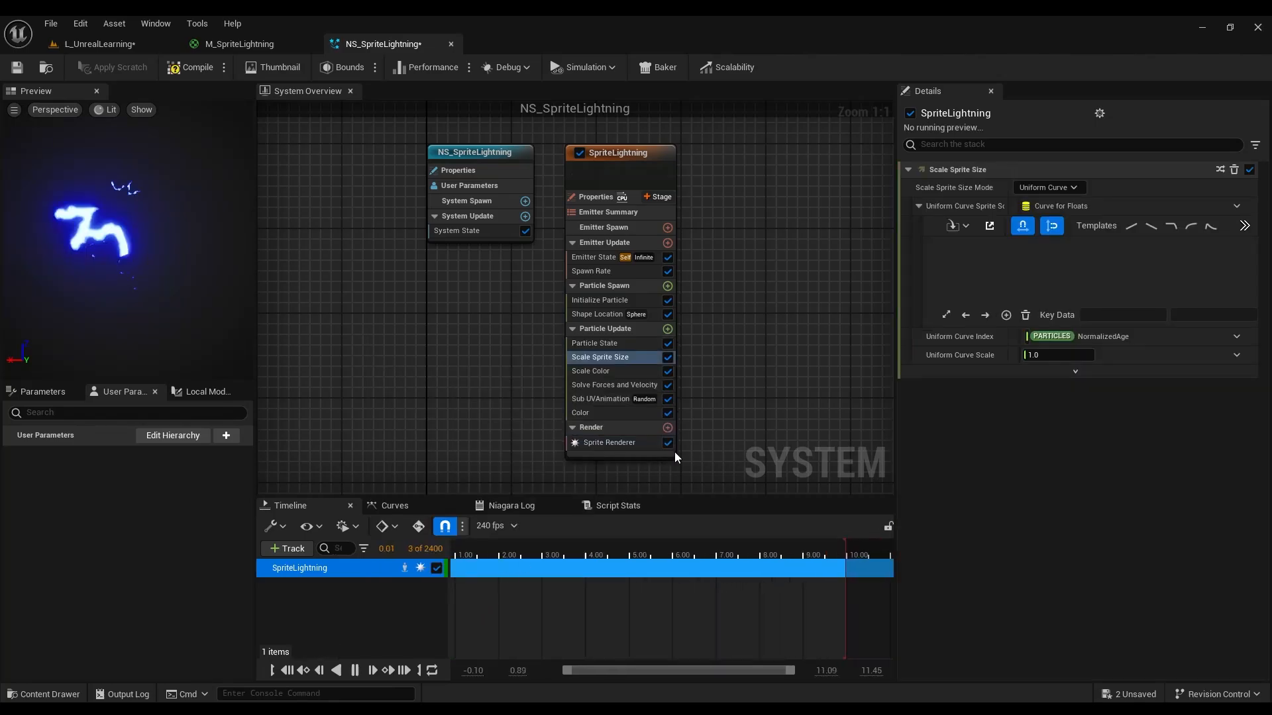
# Try the Ease In template on the Scale Sprite Size uniform curve and check the lightning in the level.
pyautogui.click(1194, 230)
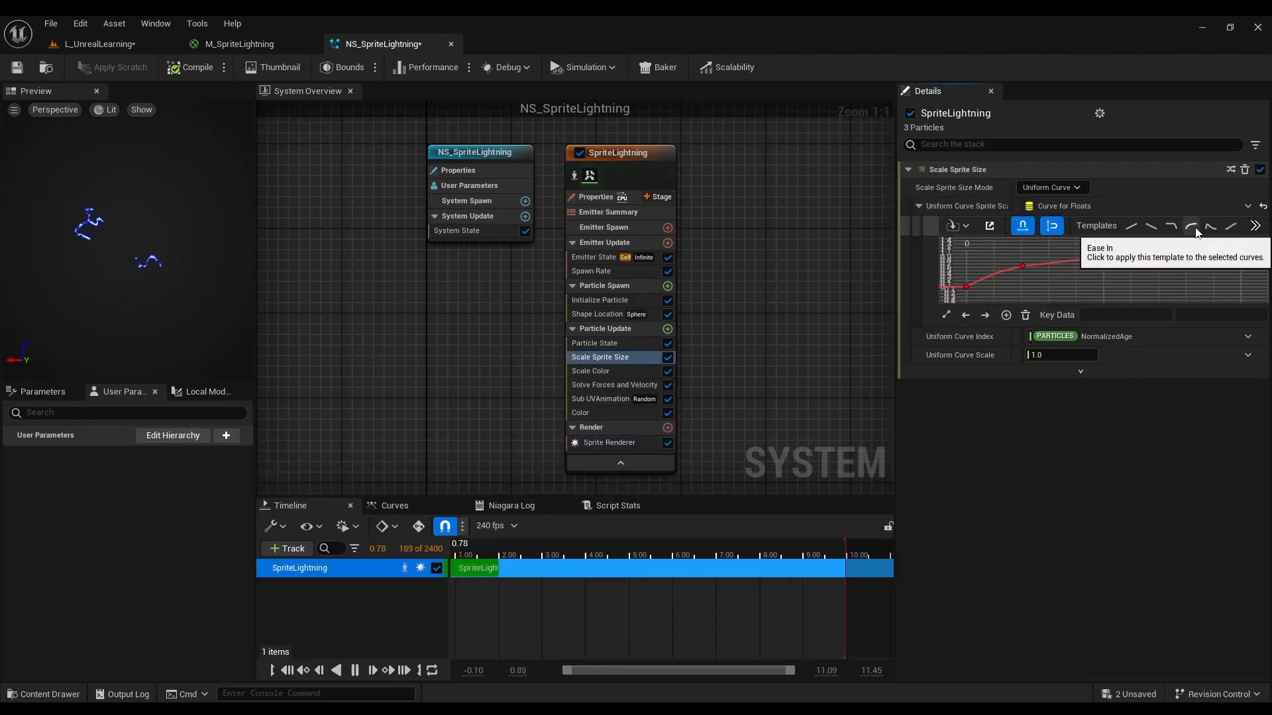
pyautogui.click(137, 44)
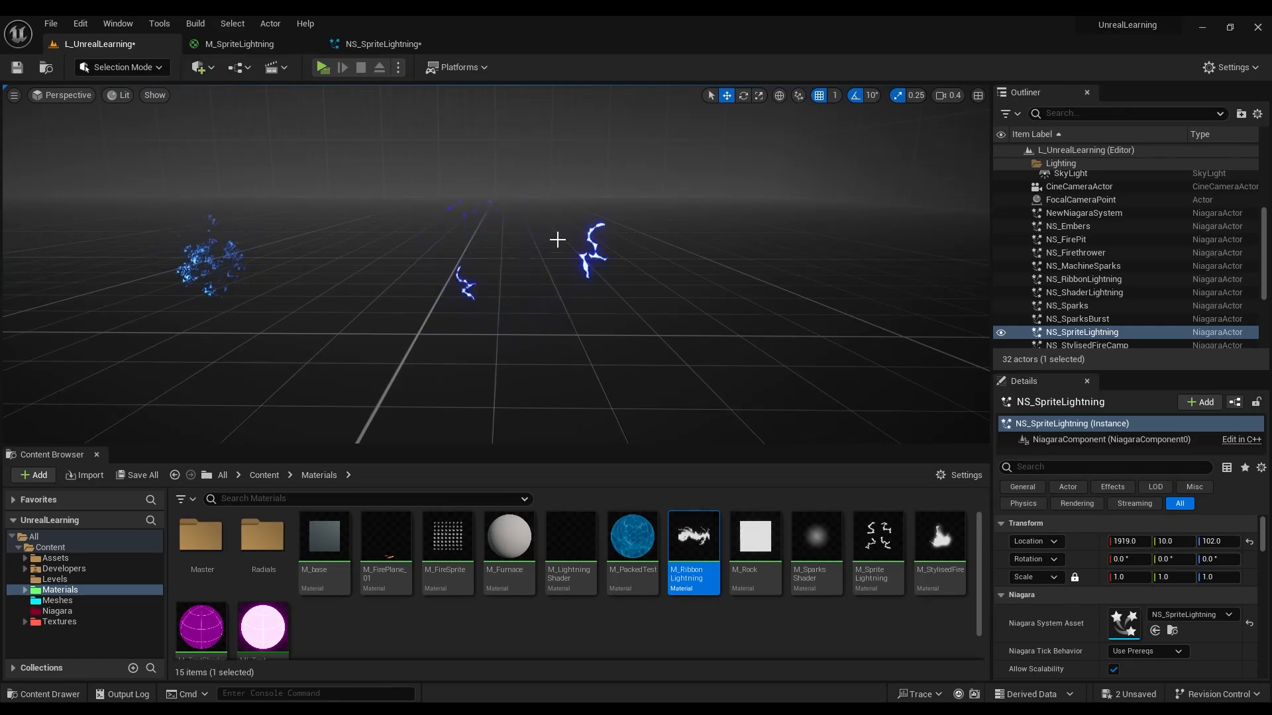
pyautogui.click(400, 45)
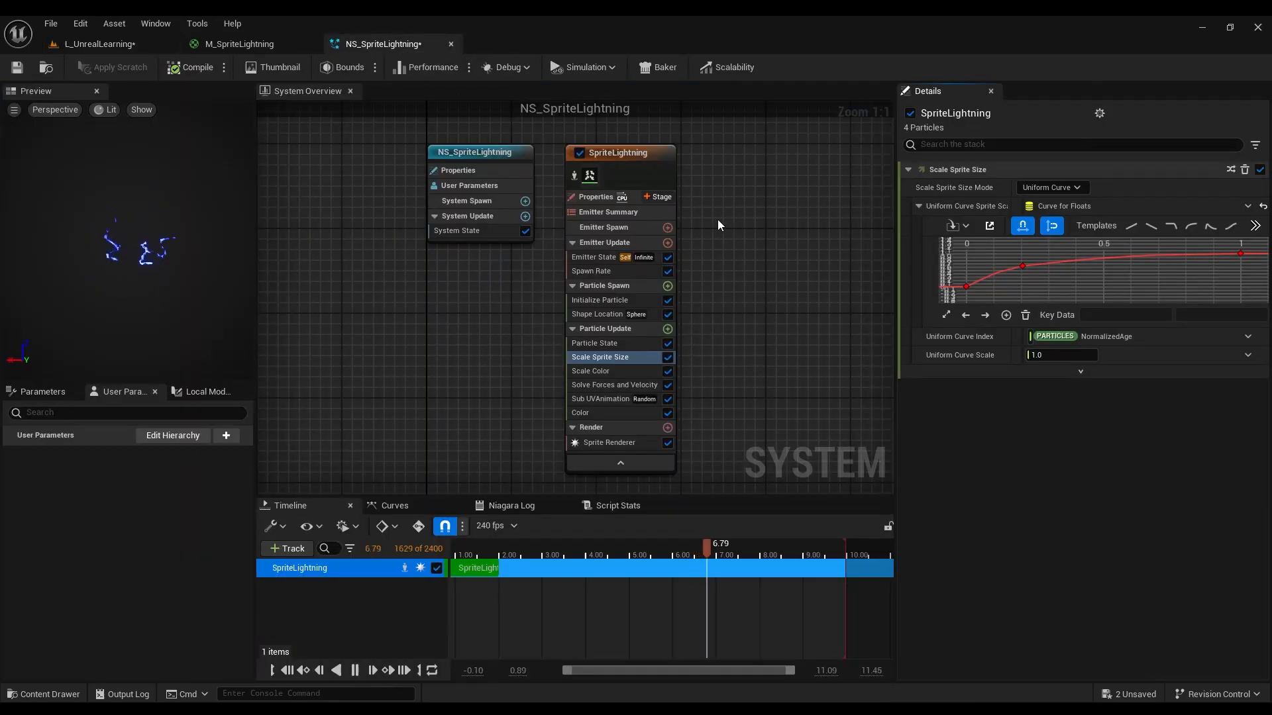
# Try the Linear Ramp Down template on the sprite size curve and check the lightning in the level.
pyautogui.click(1152, 227)
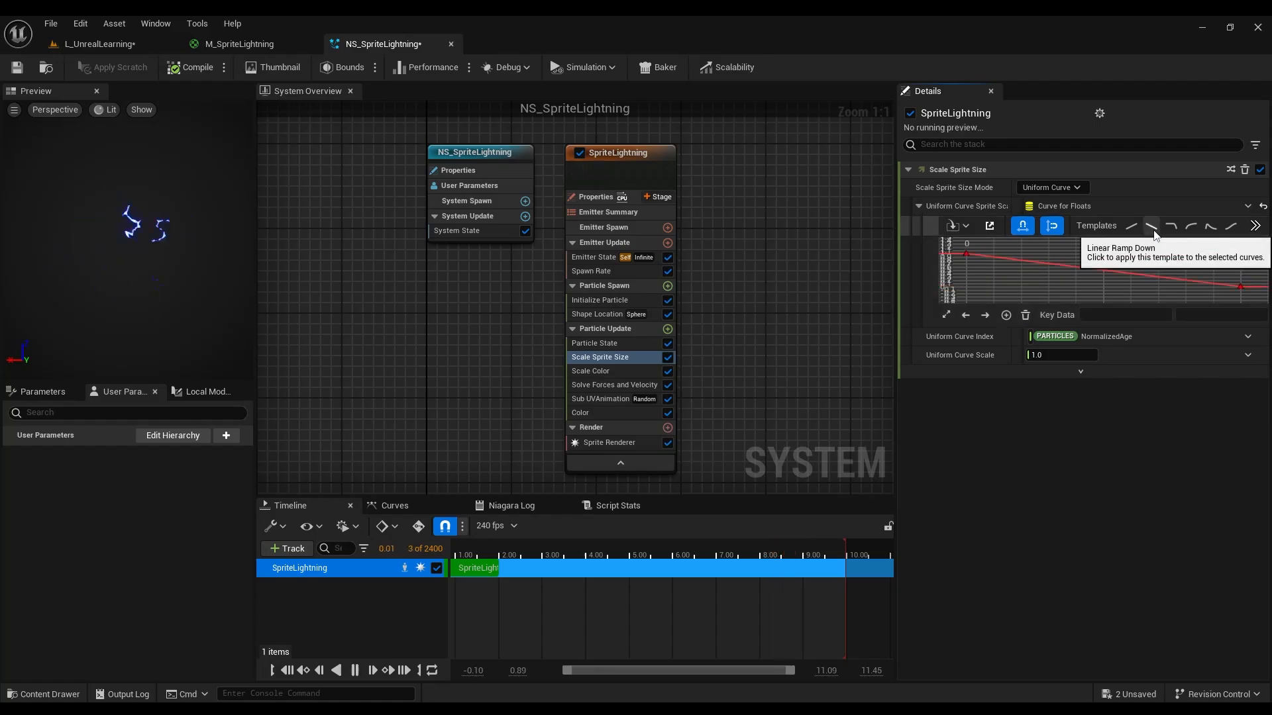
pyautogui.click(115, 44)
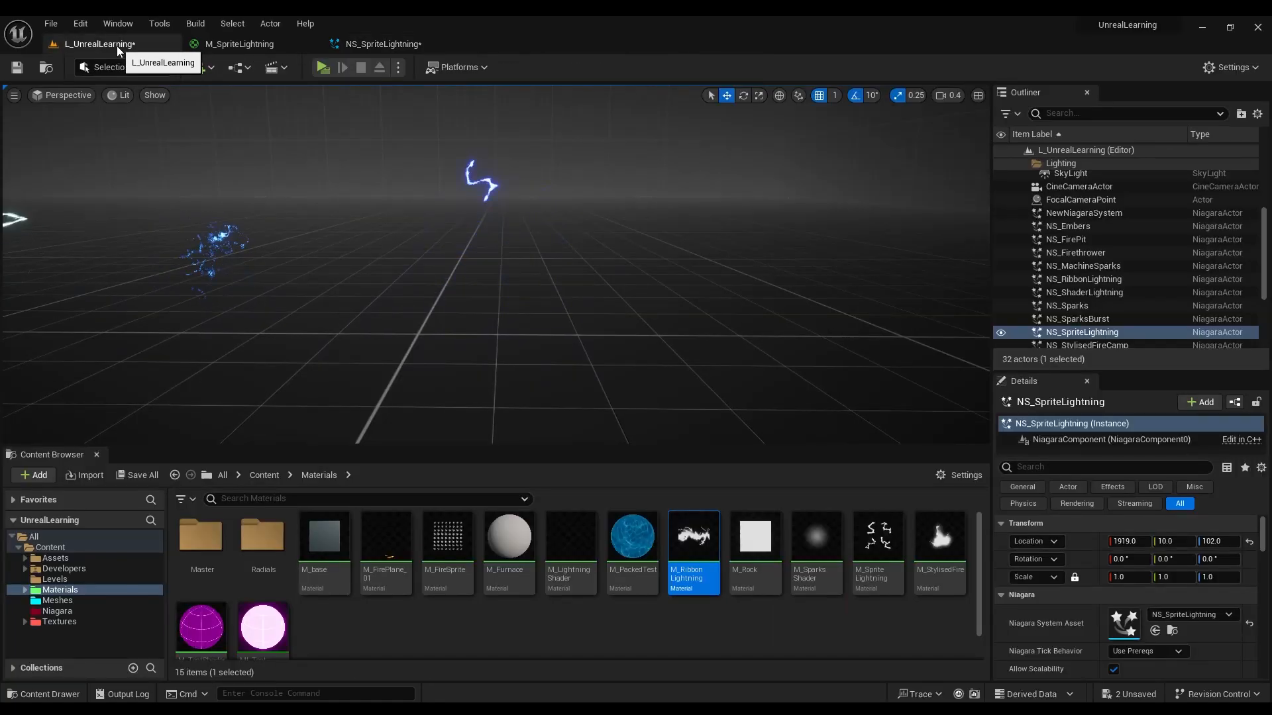
pyautogui.click(385, 44)
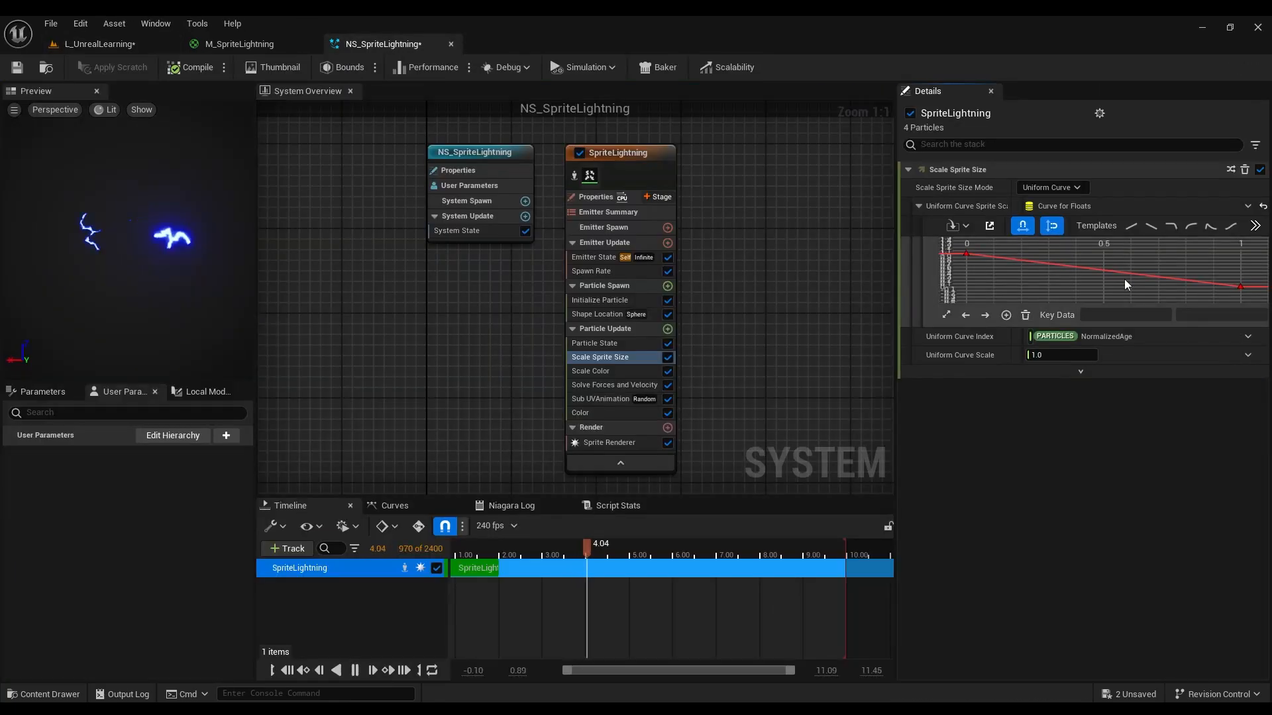
# Try a smooth ramp-down template on the sprite size curve, adjust its end key's tangent, and check the lightning in the level.
pyautogui.click(1255, 226)
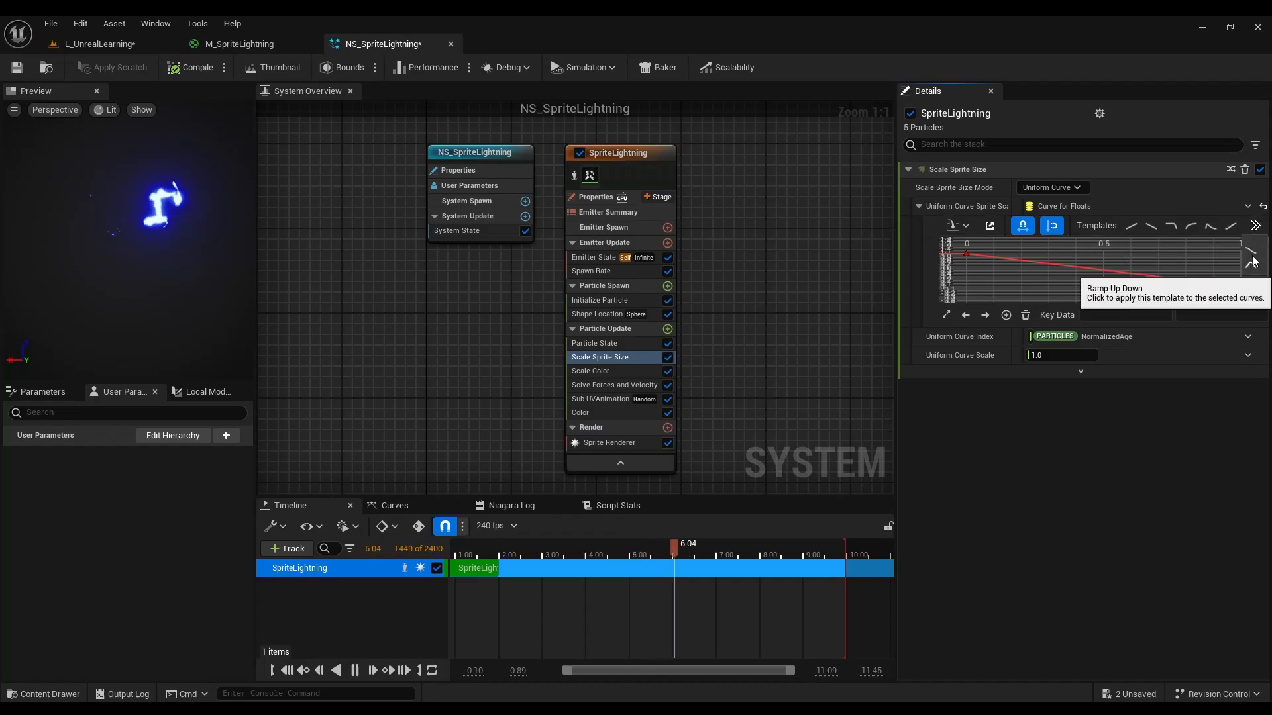
pyautogui.click(1251, 250)
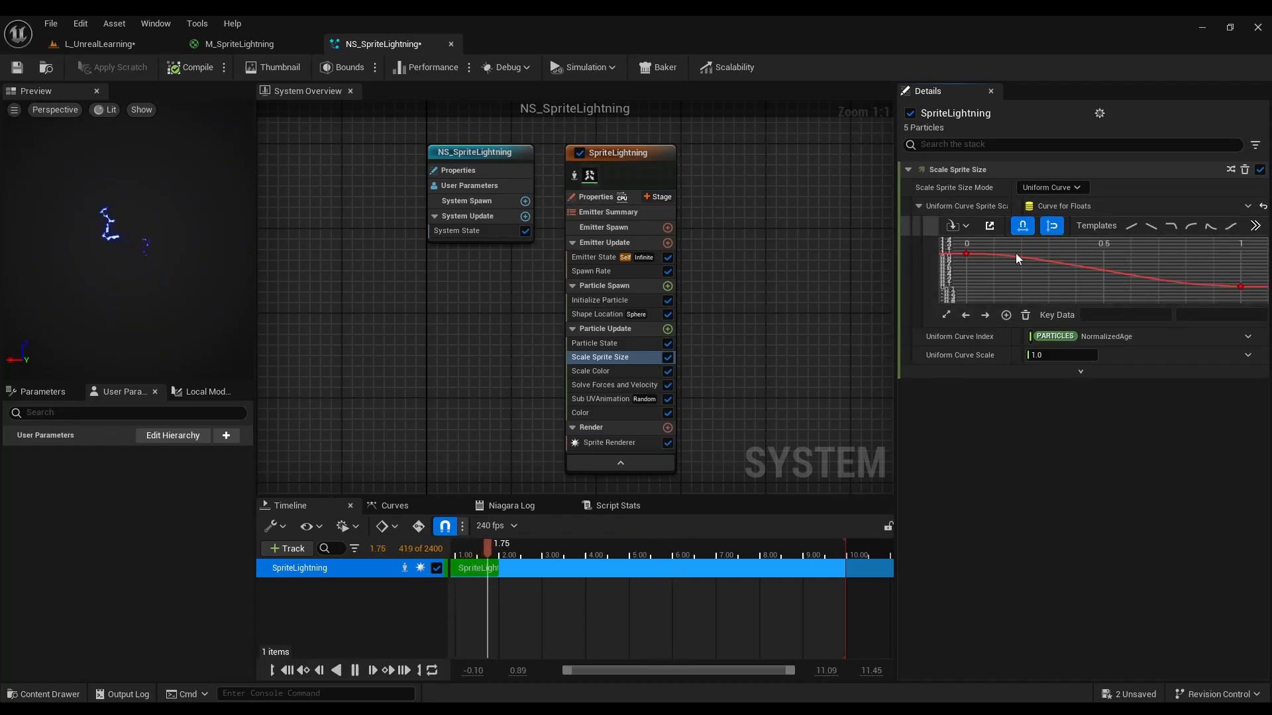
pyautogui.click(1240, 288)
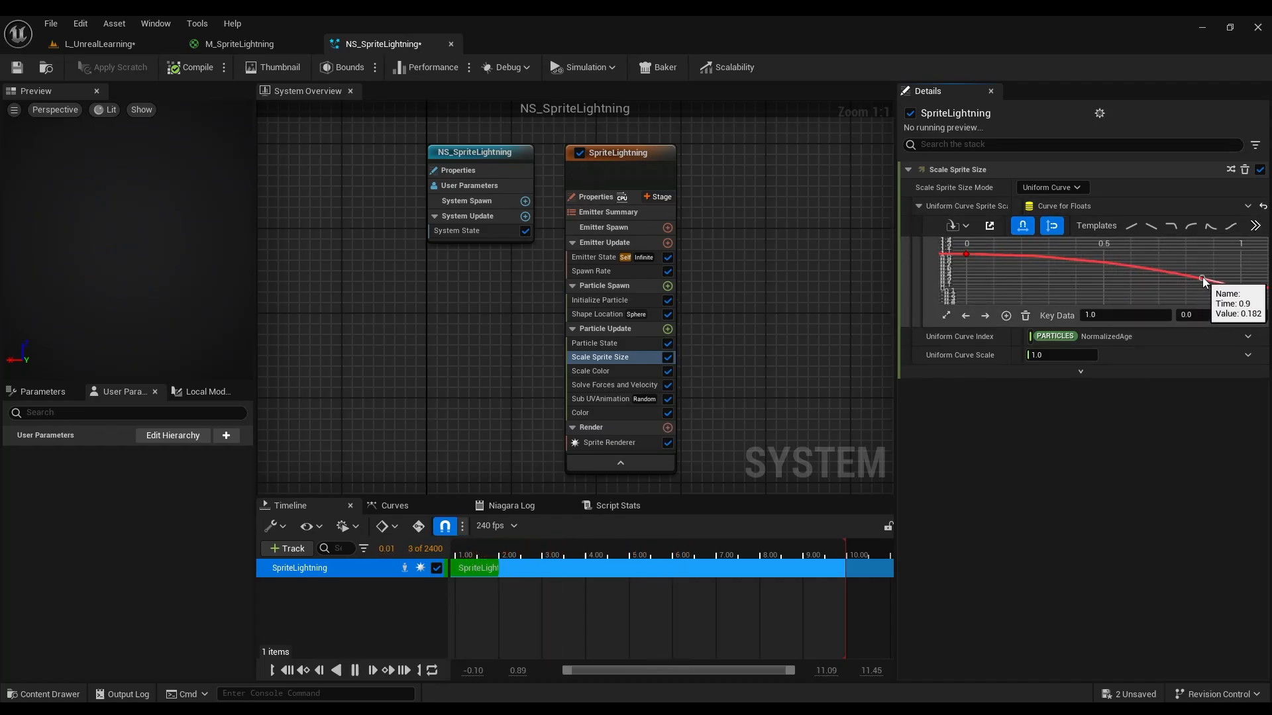
pyautogui.click(132, 44)
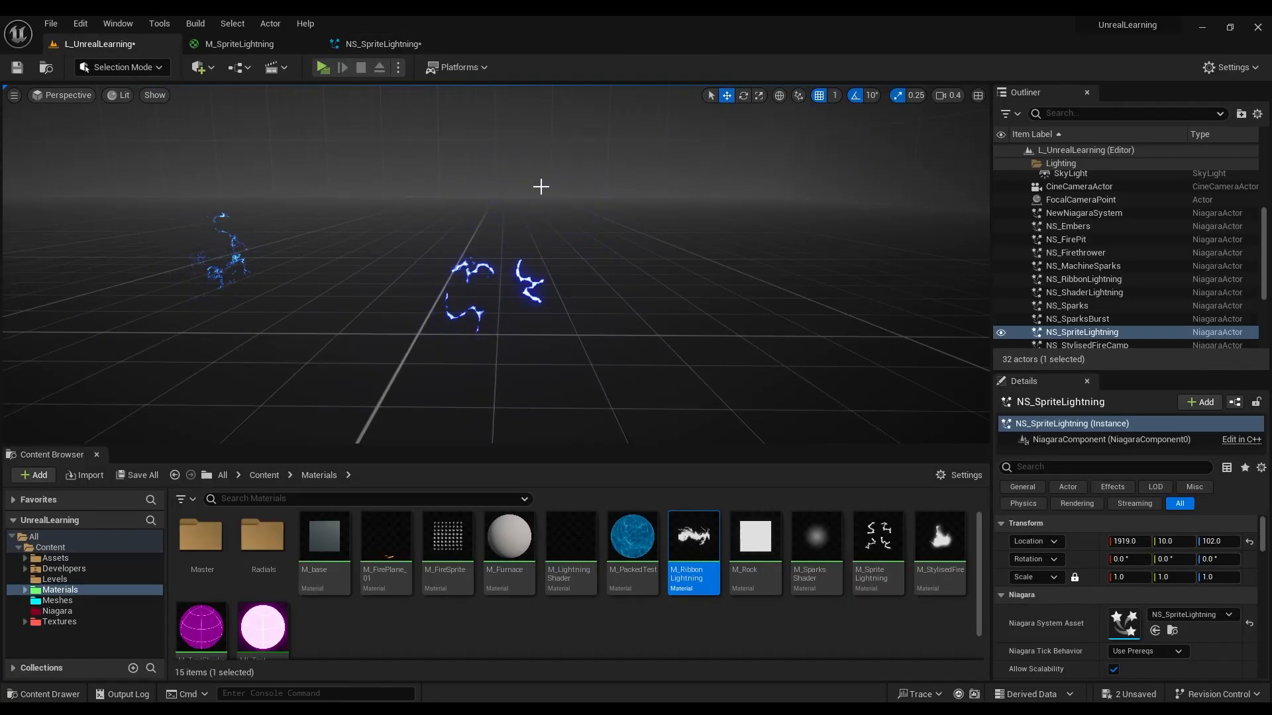
pyautogui.moveTo(665, 200); pyautogui.dragTo(679, 211, button='right')
pyautogui.scroll(2, 664, 200)
pyautogui.press('s')
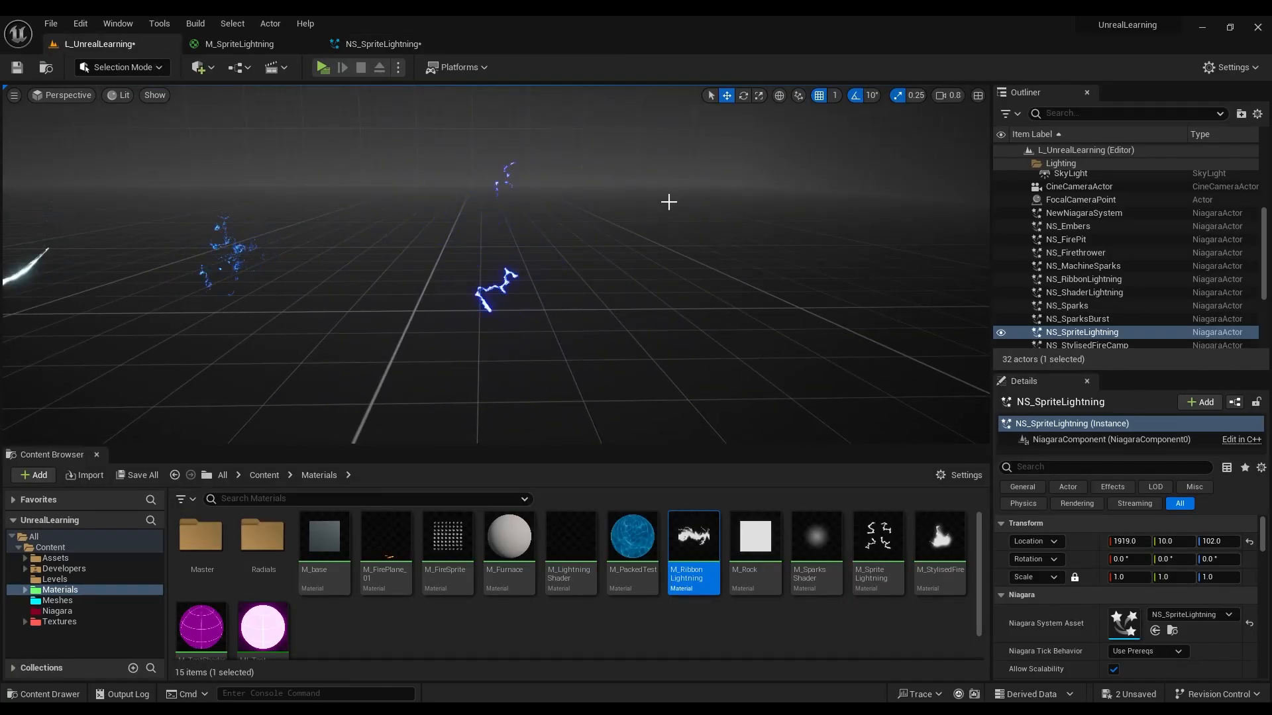
pyautogui.click(374, 48)
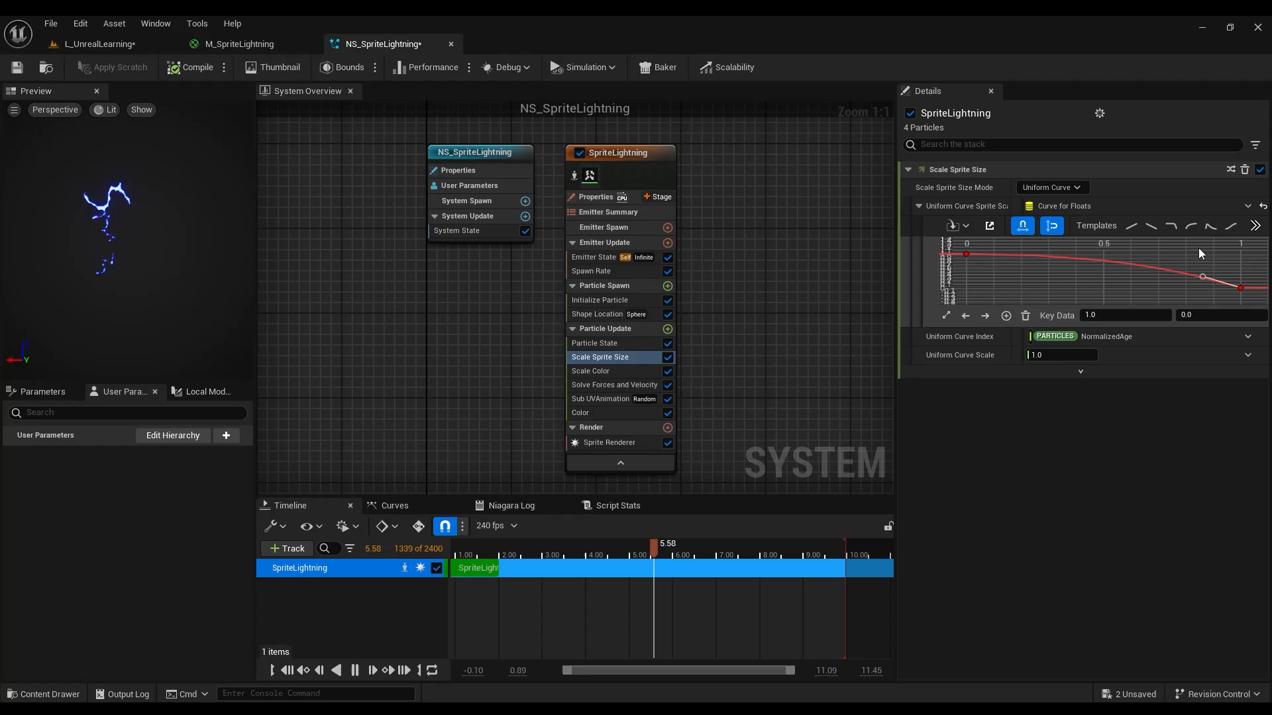
# Apply the Ease In template to the sprite size curve and set its middle key's time to 0.05.
pyautogui.click(1184, 230)
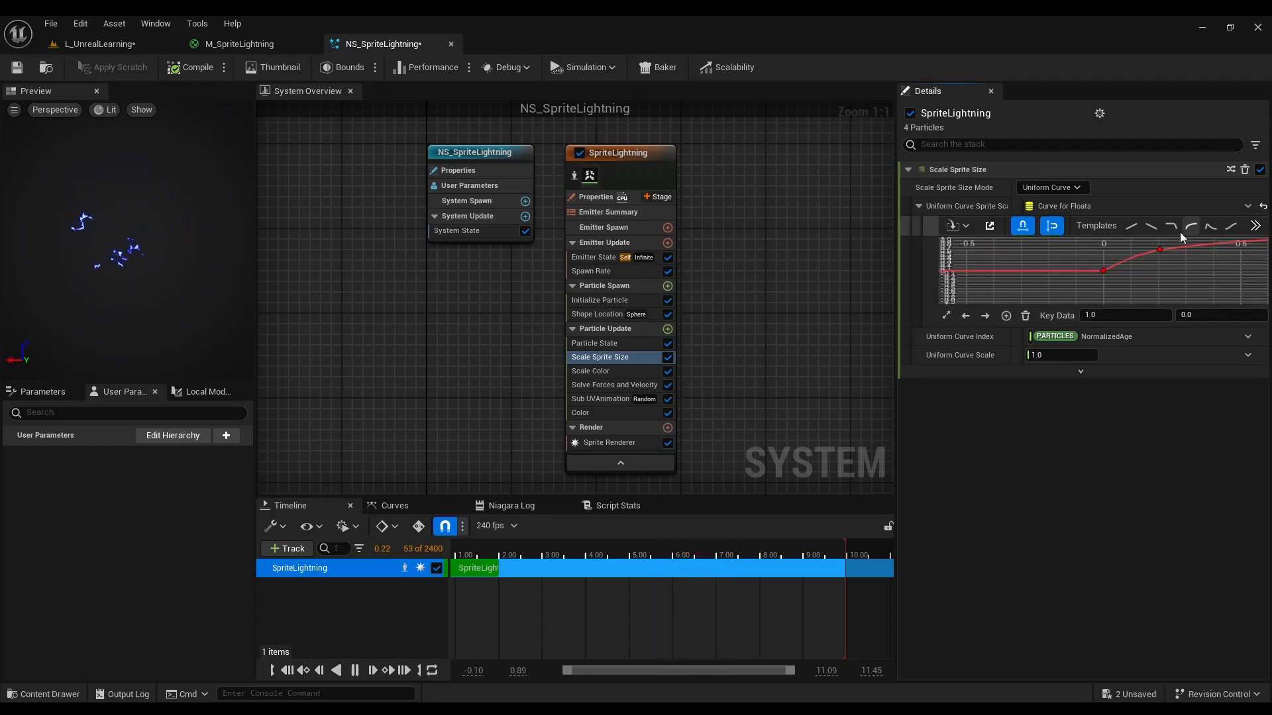
pyautogui.click(946, 317)
pyautogui.moveTo(1023, 266); pyautogui.dragTo(996, 254)
pyautogui.click(1126, 315)
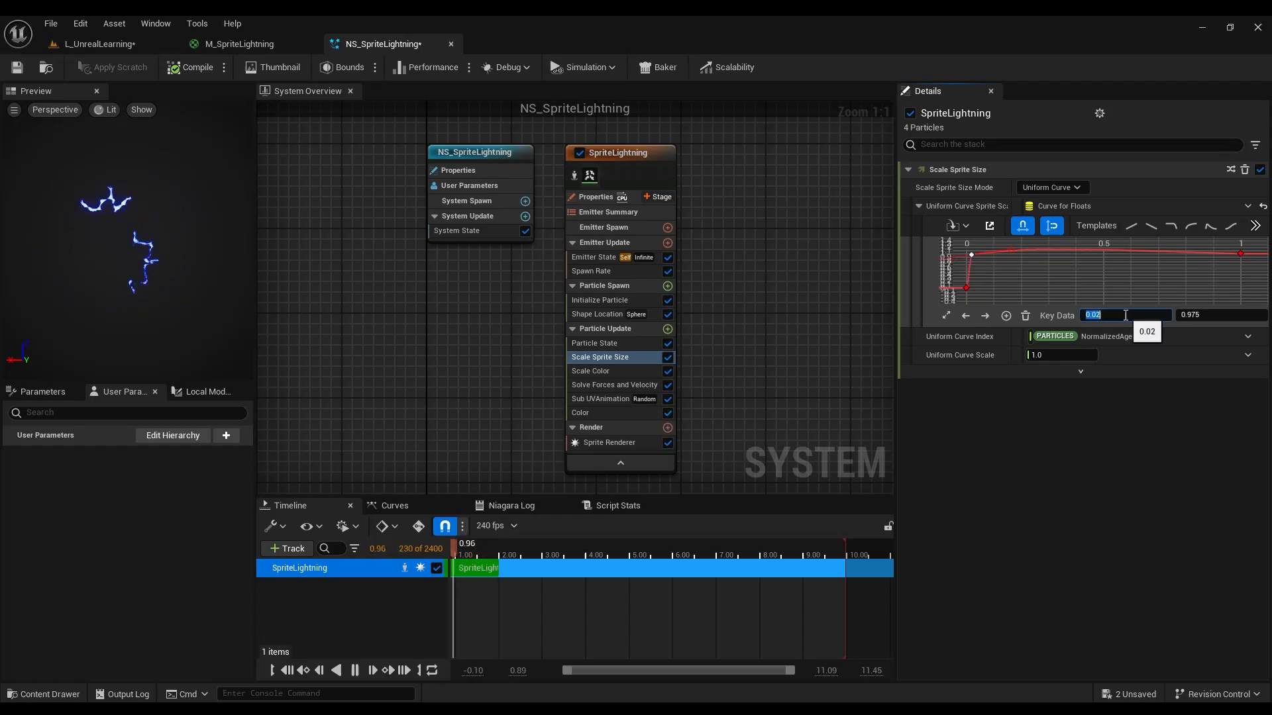
pyautogui.write('0.05')
pyautogui.press('Return')
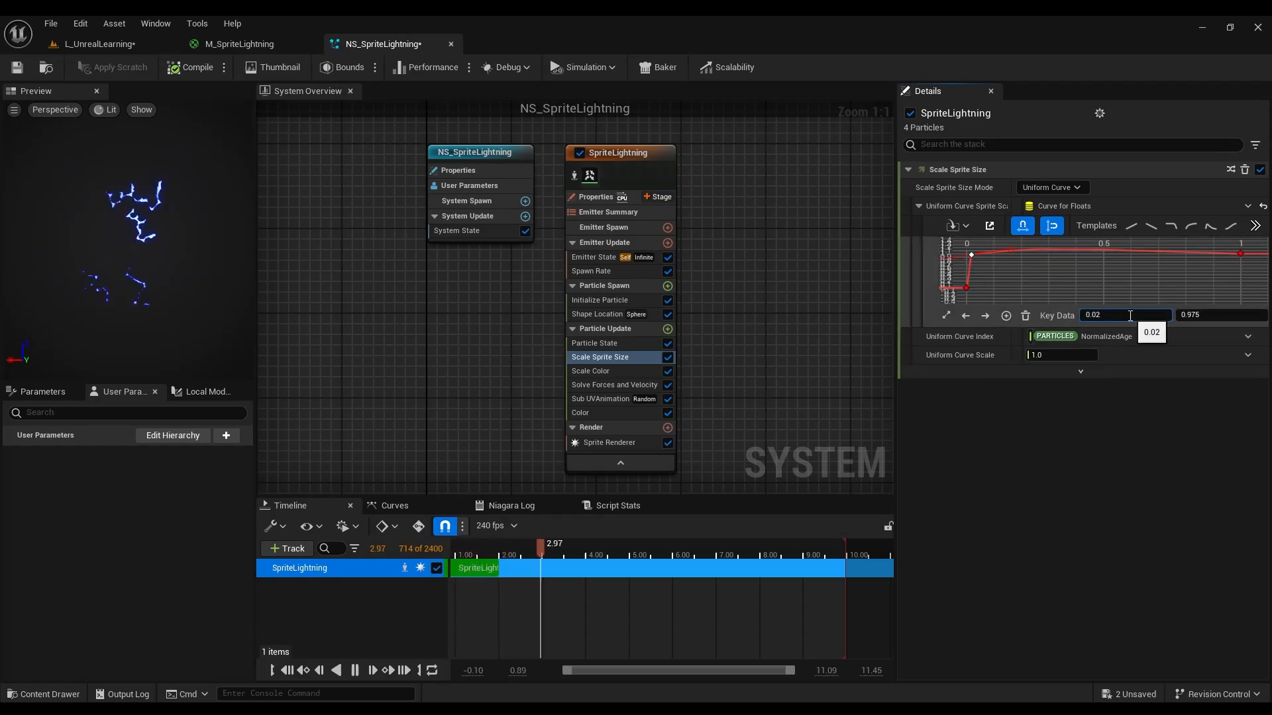
# Set the middle key's value on the sprite size curve to 4.0 and check the lightning in the level.
pyautogui.press('Tab')
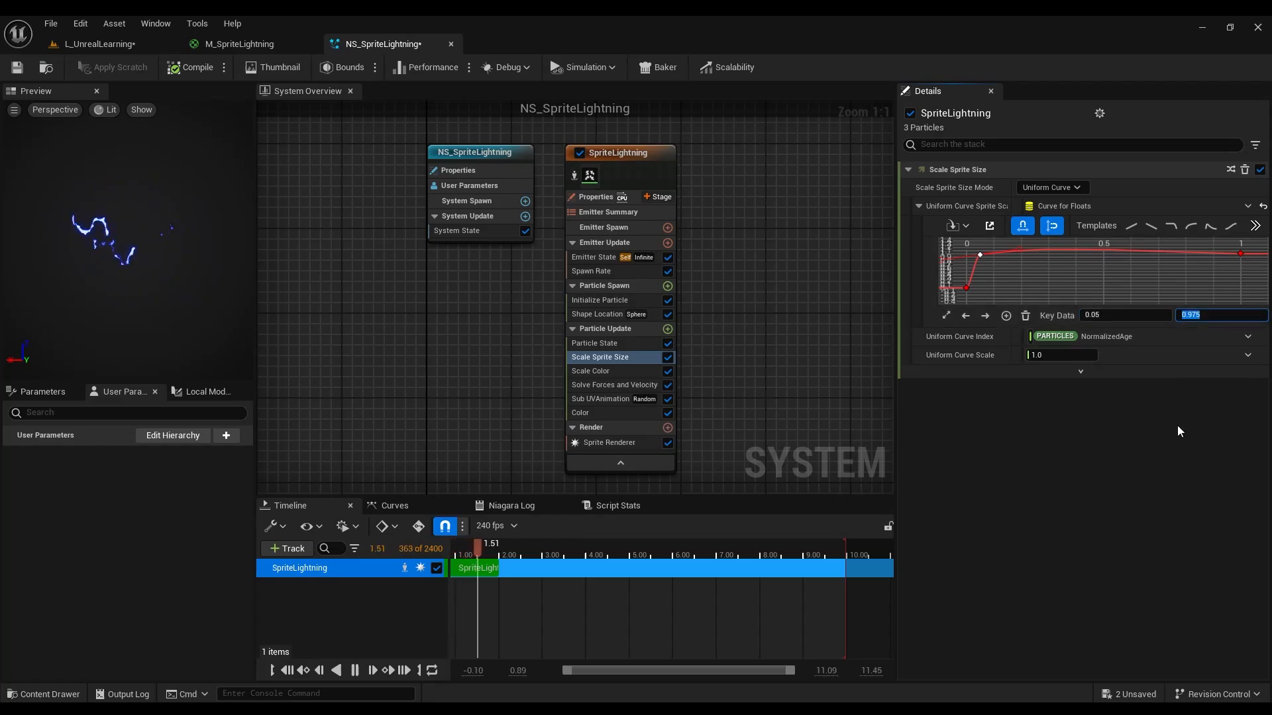
pyautogui.write('4')
pyautogui.press('Return')
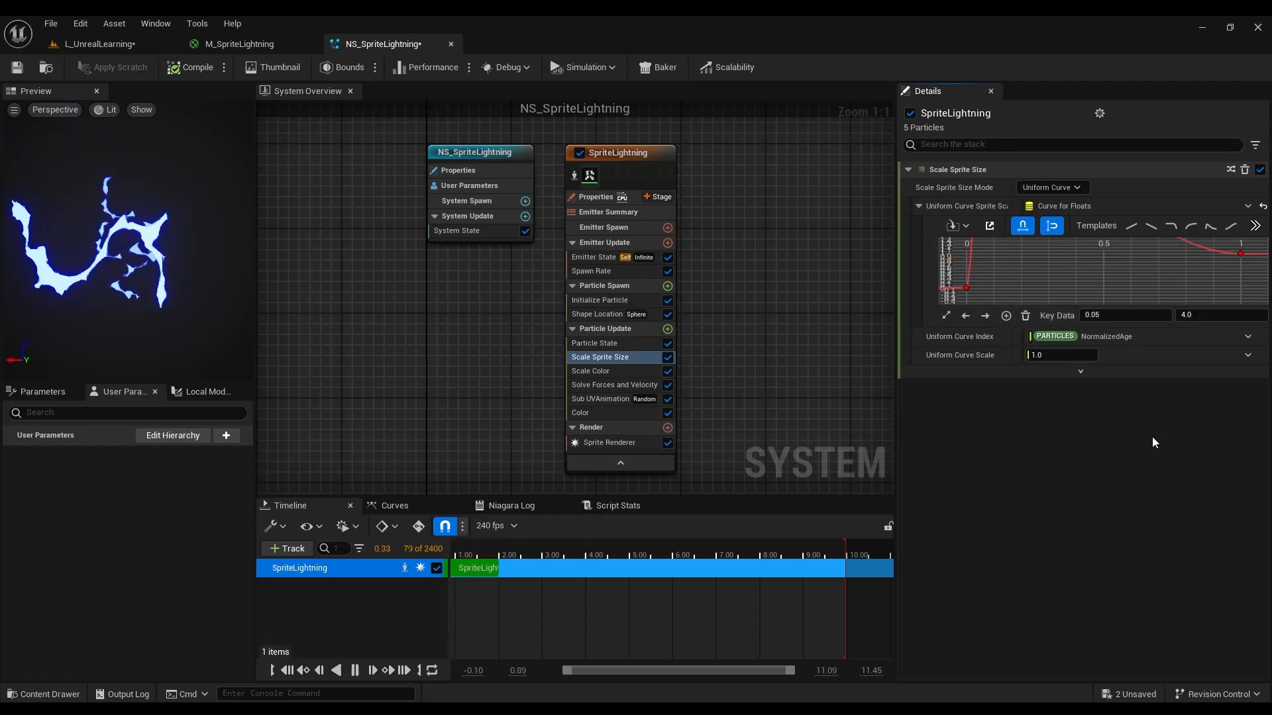
pyautogui.click(81, 44)
pyautogui.click(391, 43)
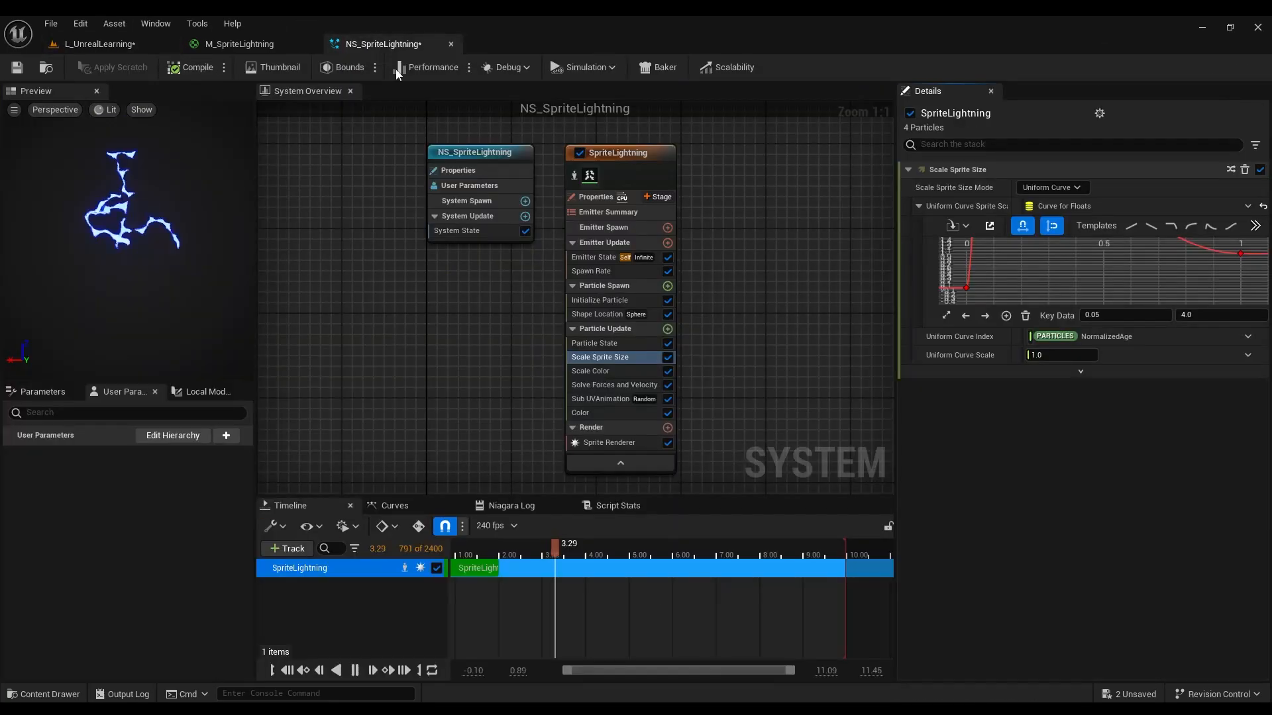
# Set the middle key's value on the sprite size curve to 2.0 and check the lightning in the level.
pyautogui.moveTo(1225, 318); pyautogui.dragTo(1065, 420)
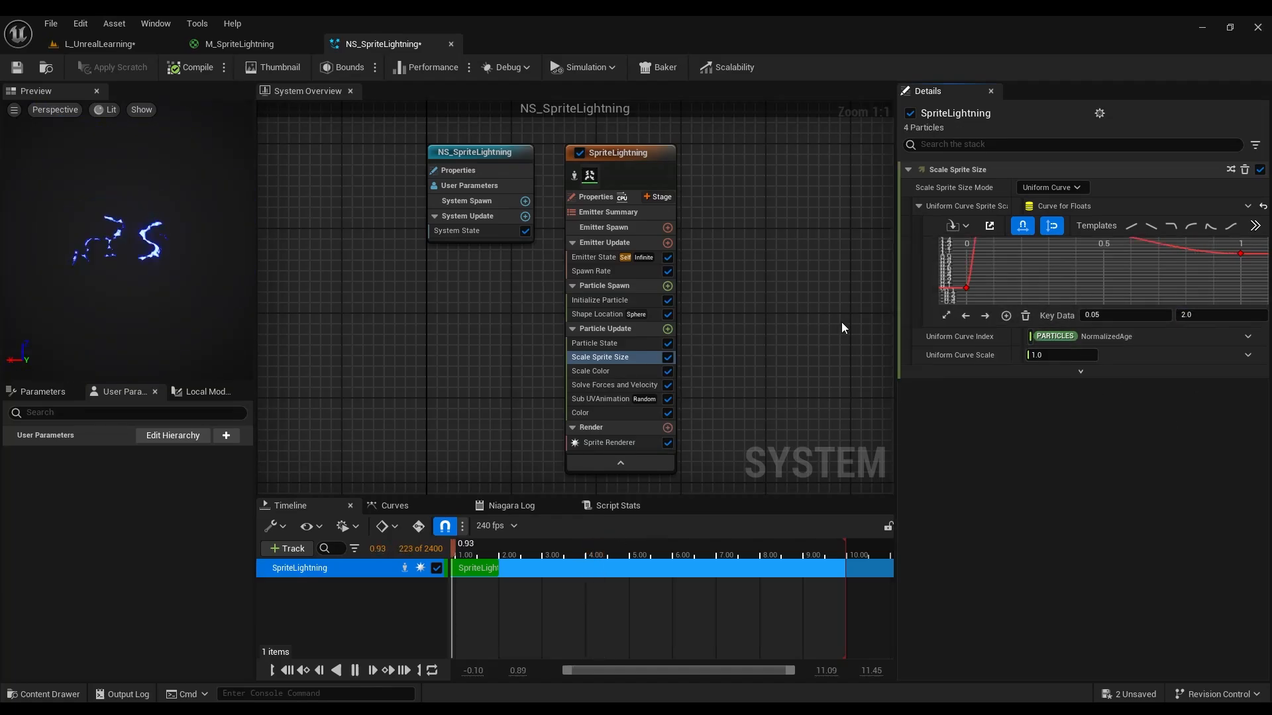
pyautogui.click(92, 45)
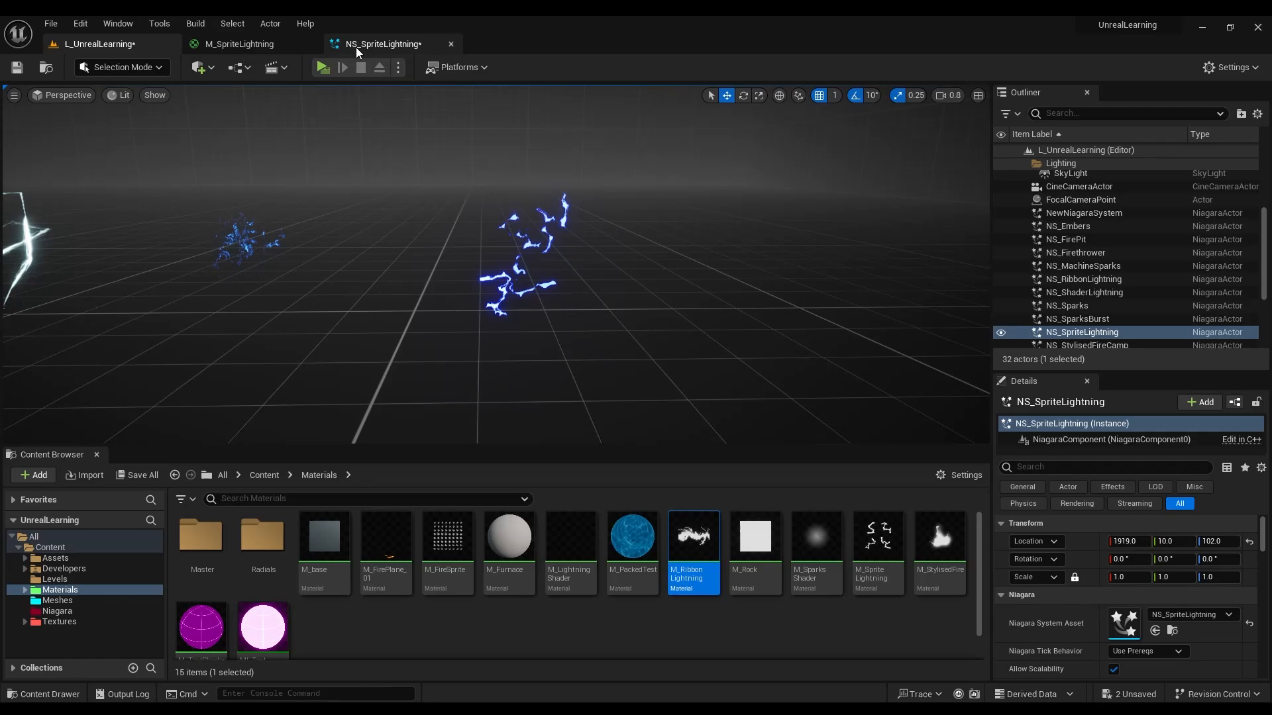
pyautogui.click(383, 44)
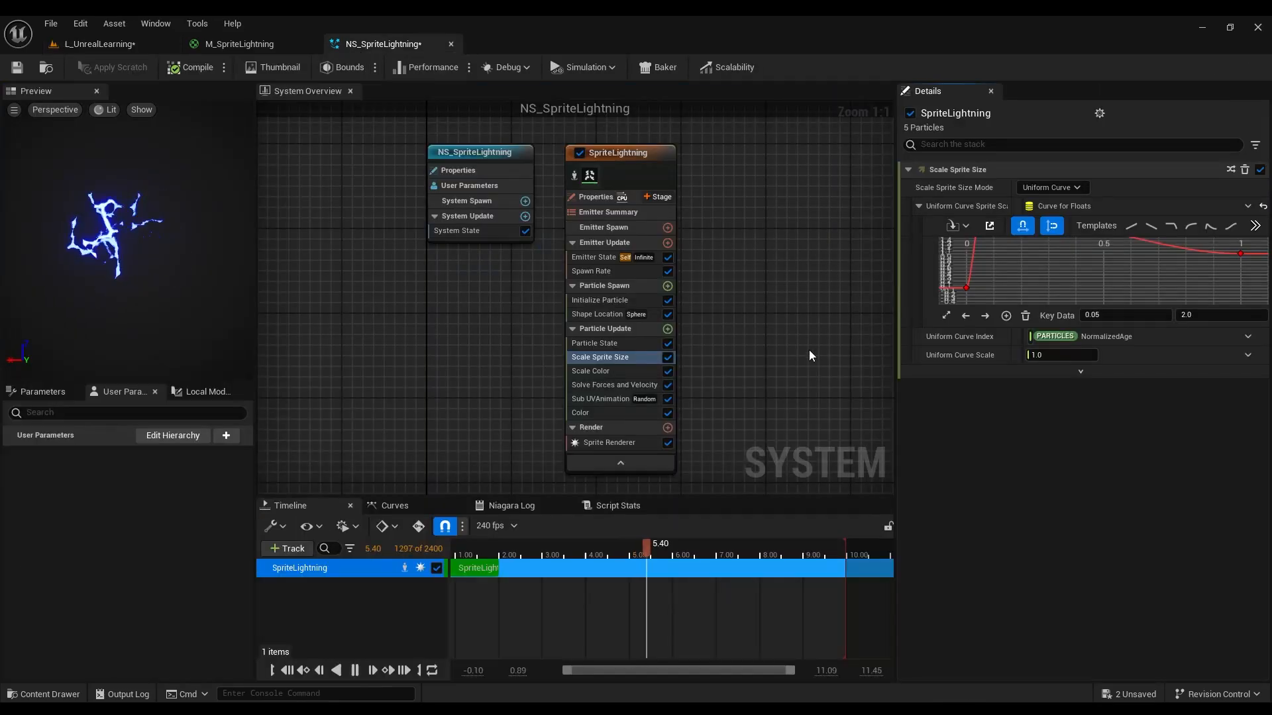
# Reset the sprite size curve to the plain Ease In template and check the lightning in the level.
pyautogui.click(1189, 229)
pyautogui.click(93, 44)
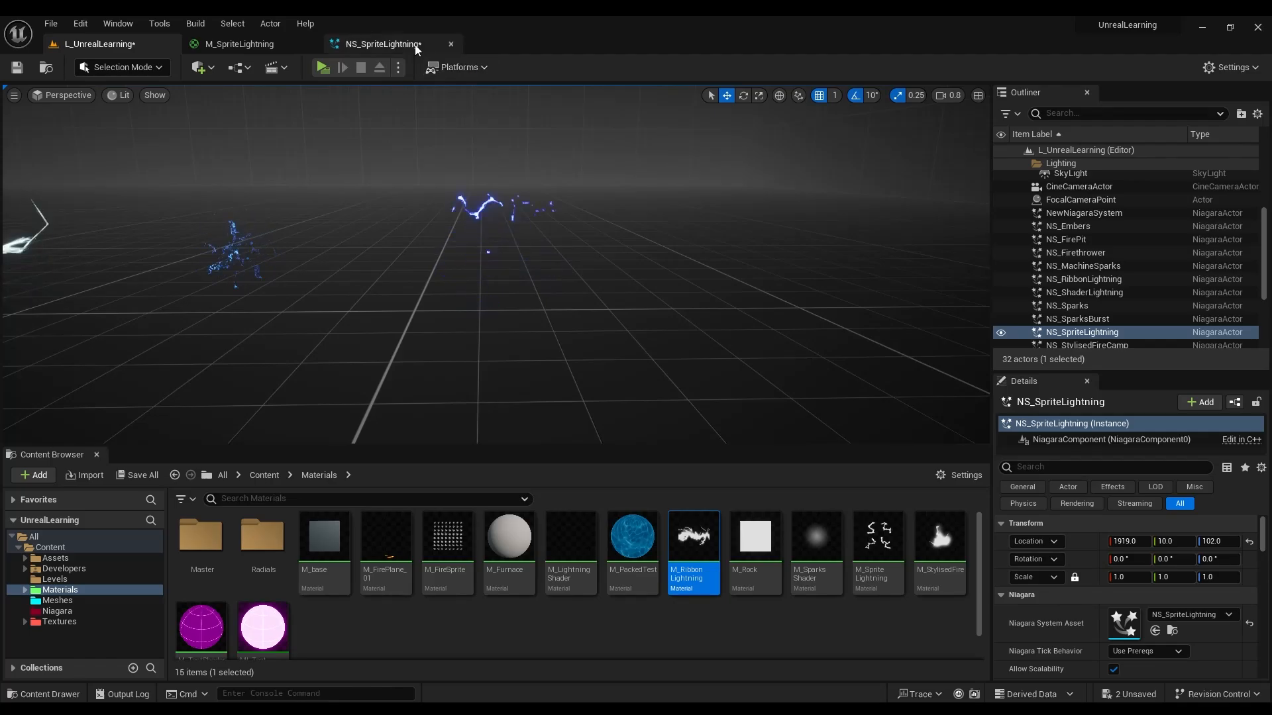
pyautogui.click(382, 44)
# Shift the early cyan colour stops of the Color module's gradient further along the particle's life and check the lightning in the level.
pyautogui.click(611, 412)
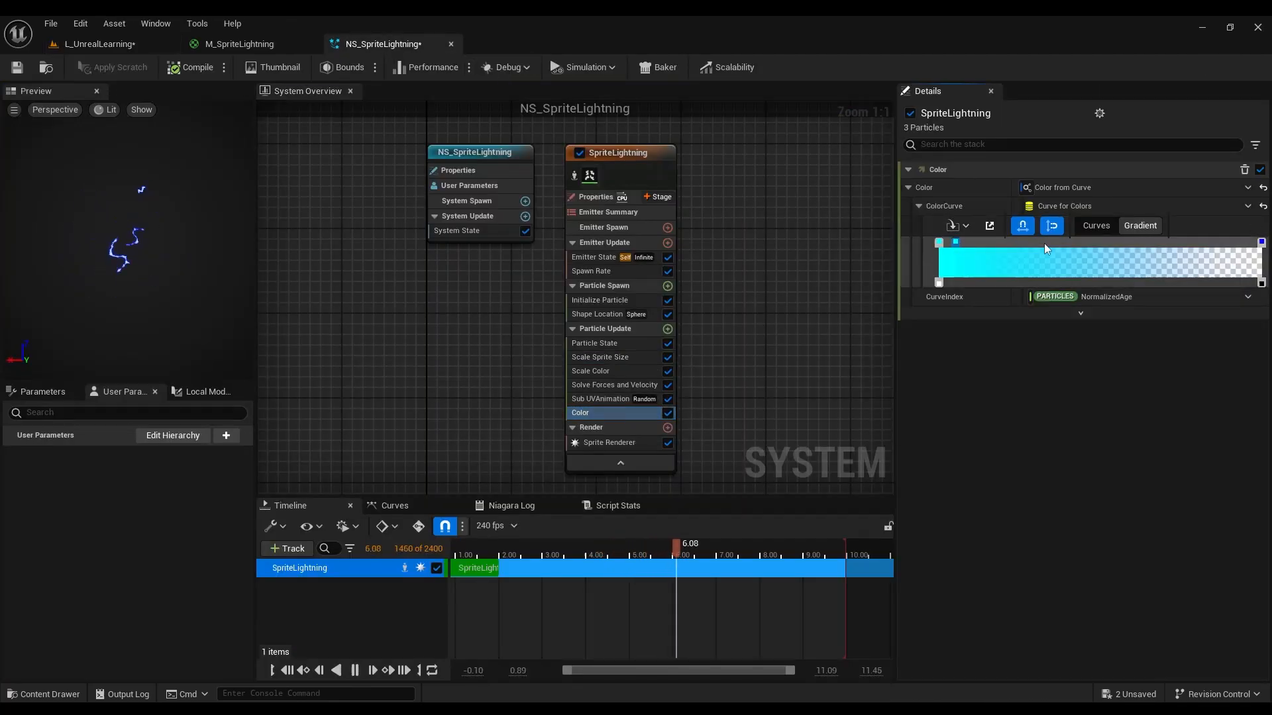
pyautogui.click(940, 245)
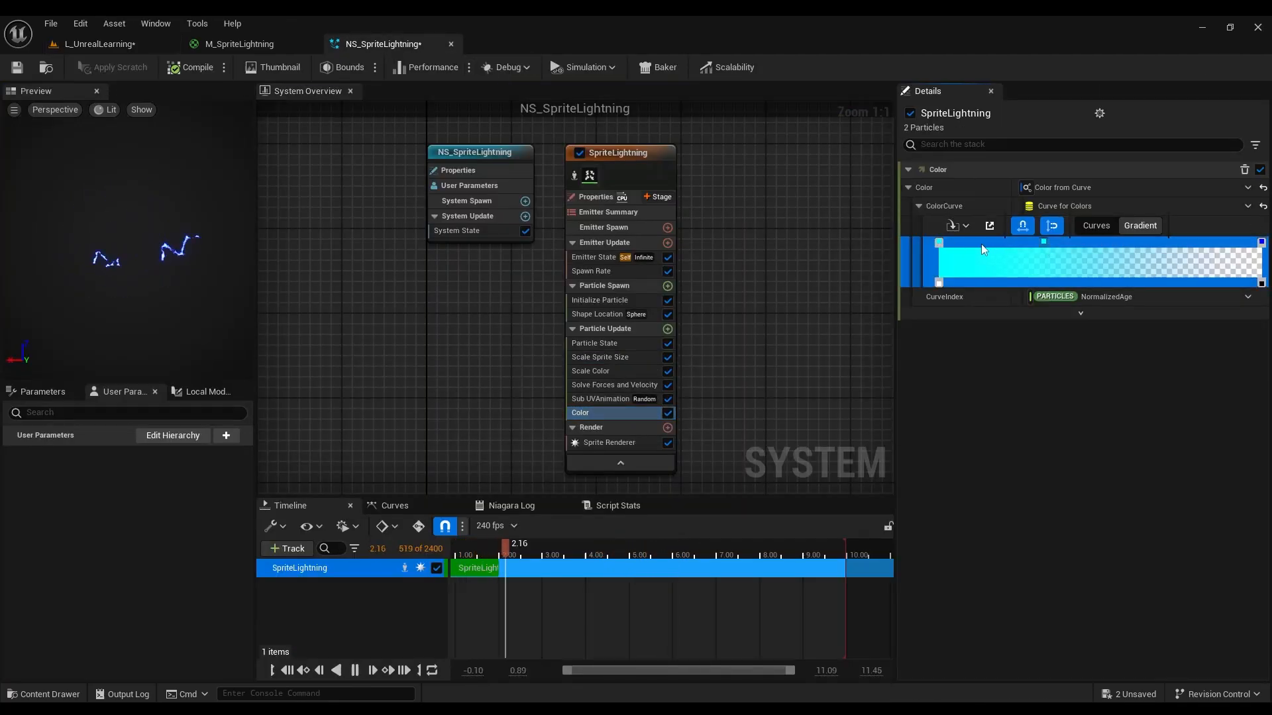
pyautogui.moveTo(943, 245); pyautogui.dragTo(971, 245)
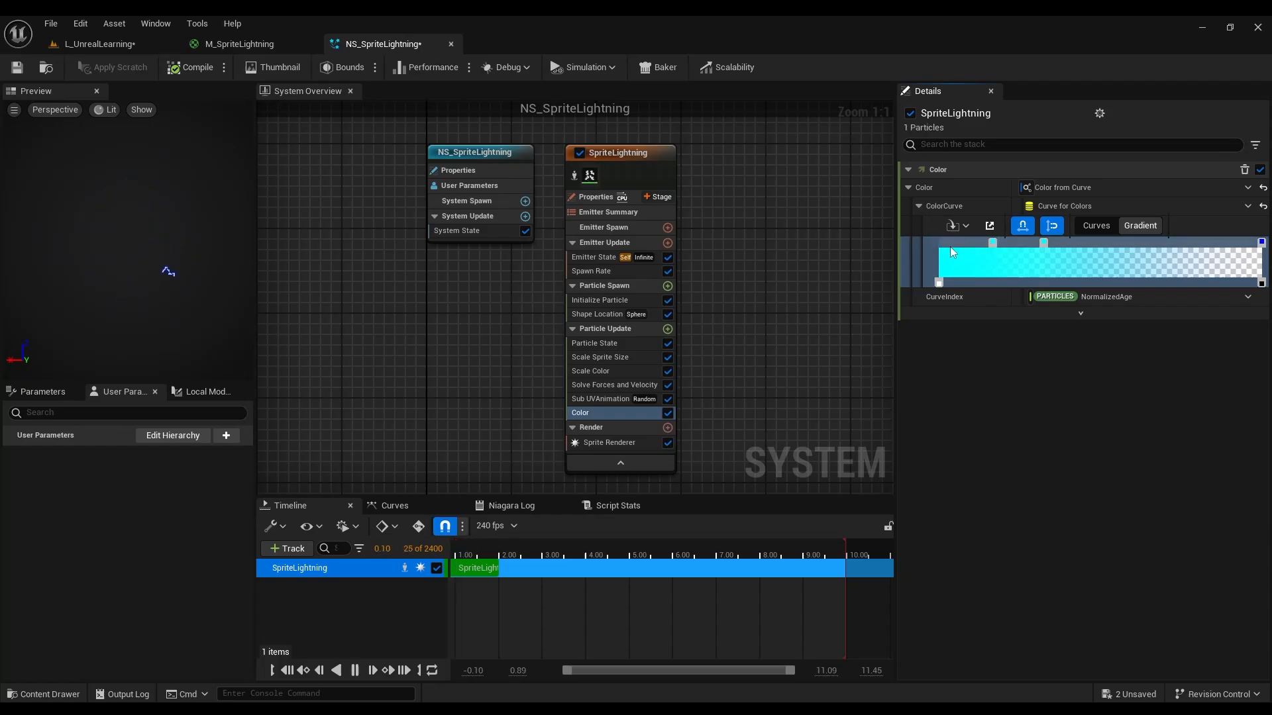
pyautogui.click(116, 45)
pyautogui.press('w')
pyautogui.moveTo(428, 165); pyautogui.dragTo(411, 166, button='right')
pyautogui.scroll(2, 428, 165)
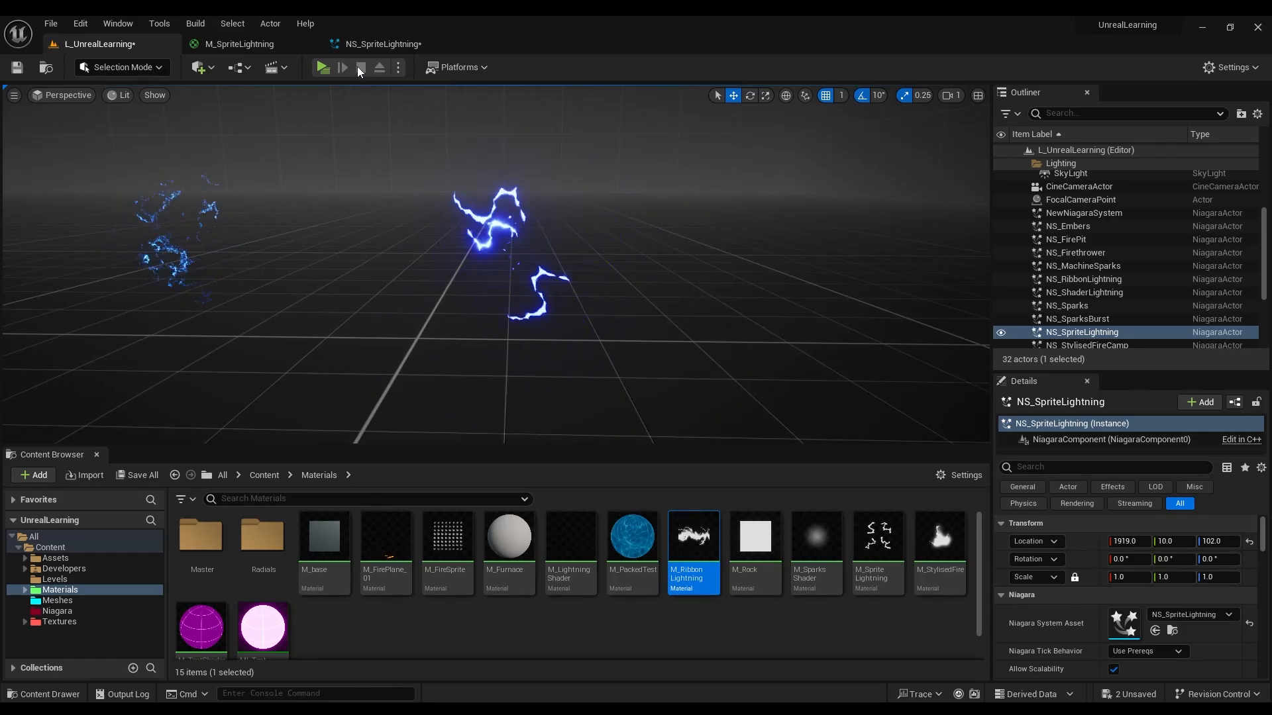
pyautogui.click(390, 43)
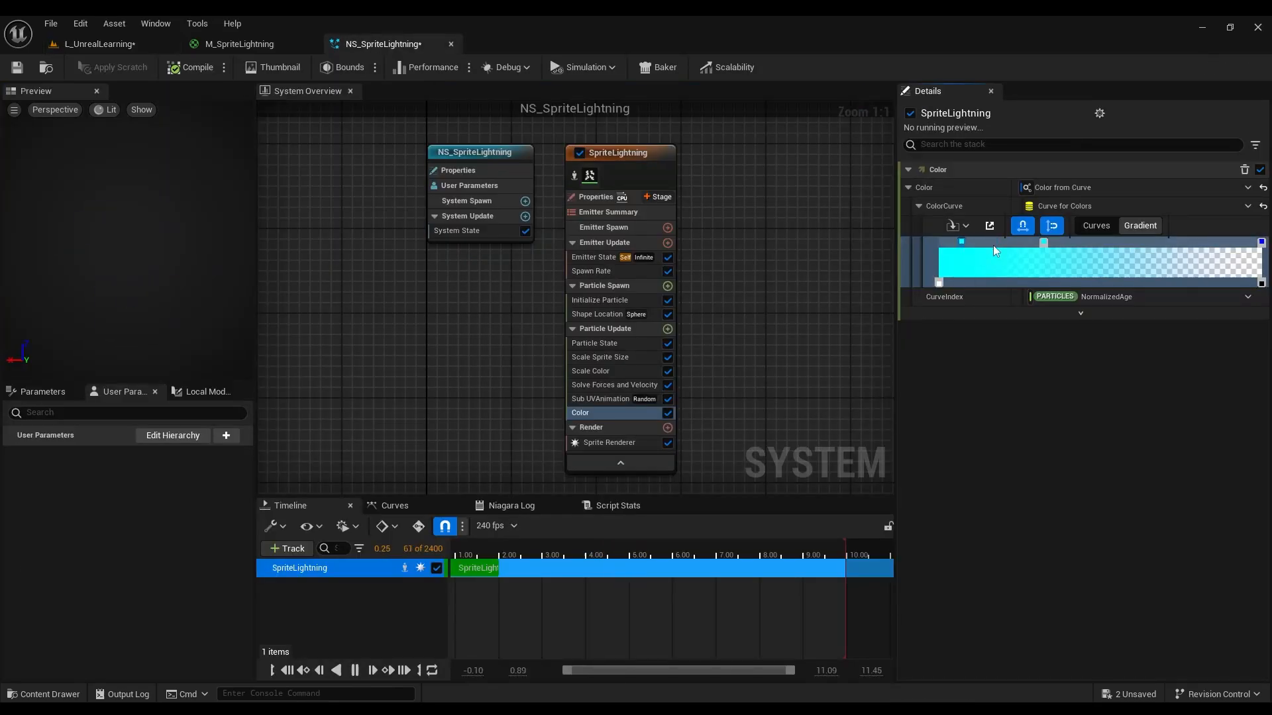
# Rearrange the Color gradient's two inner stops close together within its first quarter, and inspect the lightning in the level from near and far.
pyautogui.click(1039, 244)
pyautogui.click(126, 45)
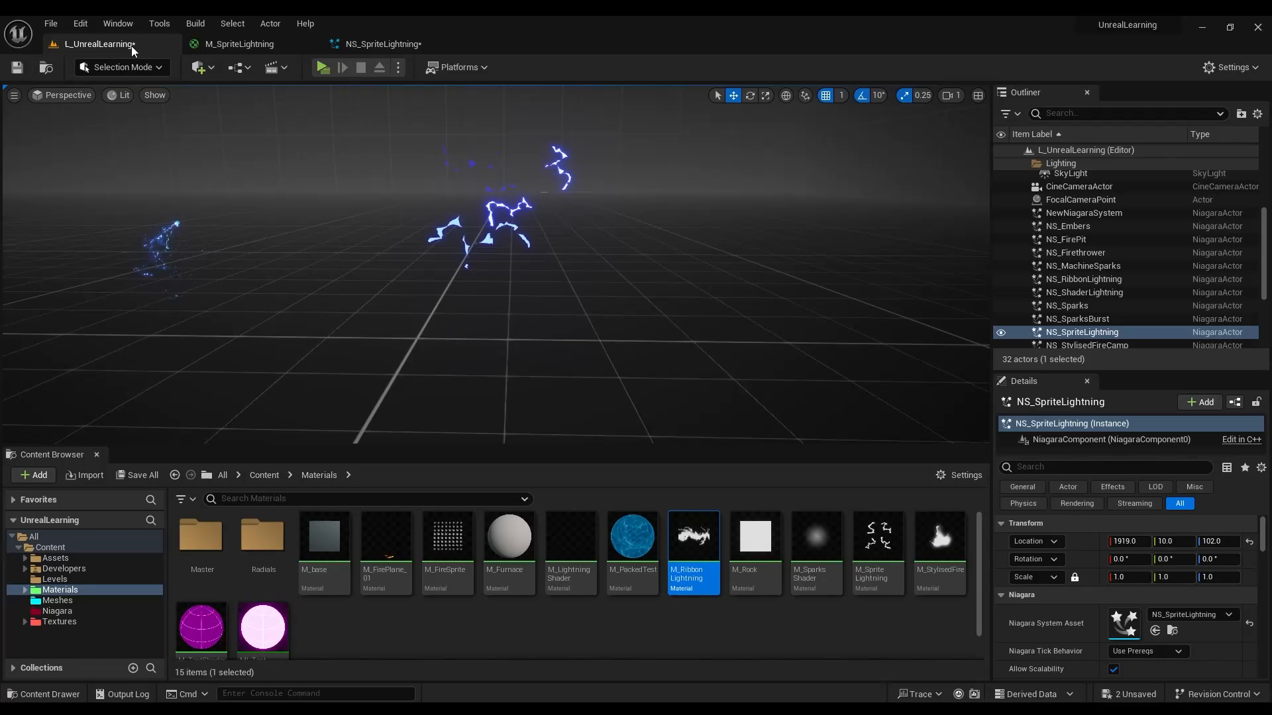
pyautogui.click(383, 44)
pyautogui.moveTo(1043, 243); pyautogui.dragTo(966, 243)
pyautogui.click(981, 242)
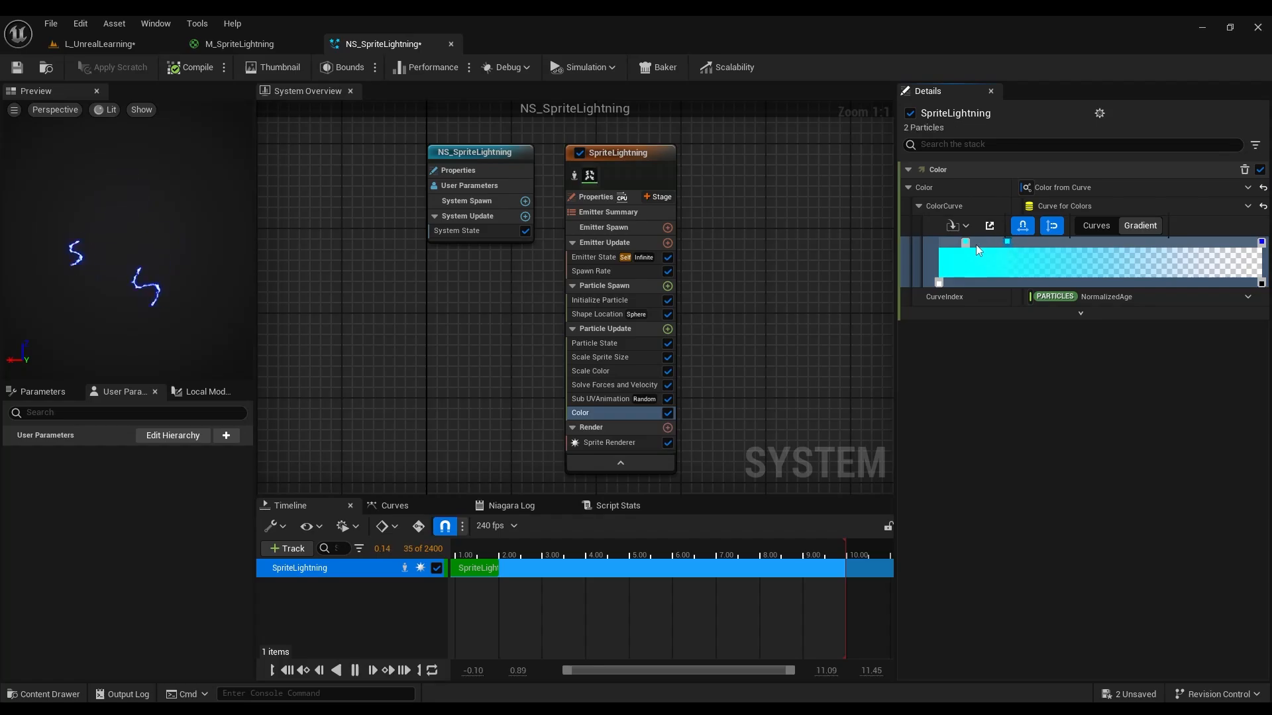
pyautogui.moveTo(985, 246); pyautogui.dragTo(983, 245)
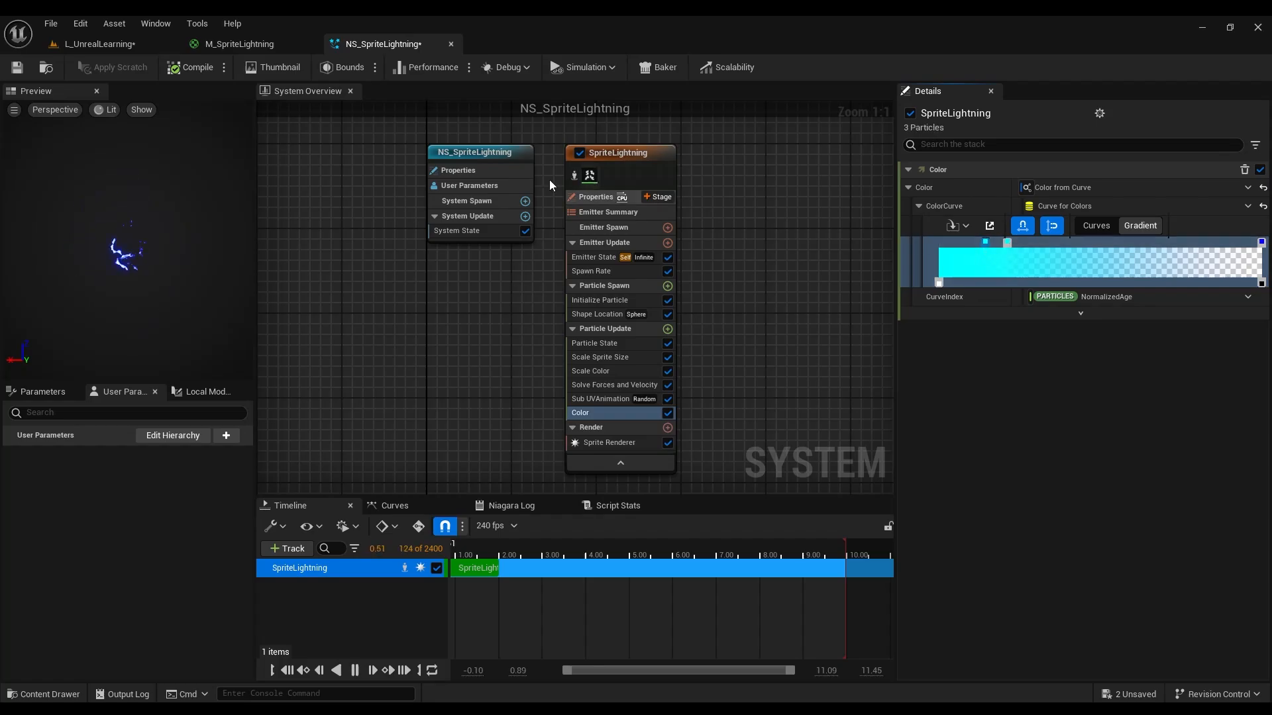
pyautogui.click(151, 43)
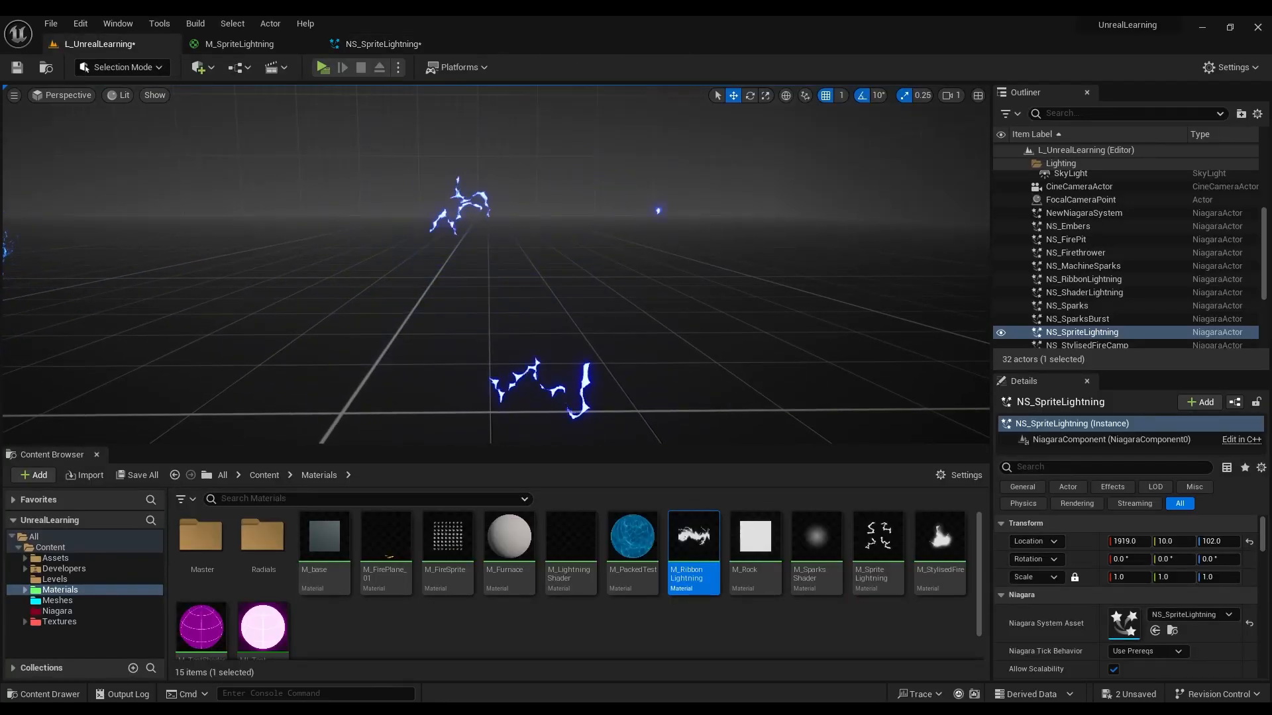
pyautogui.press('s')
pyautogui.moveTo(496, 265); pyautogui.dragTo(496, 273, button='right')
pyautogui.scroll(-1, 496, 265)
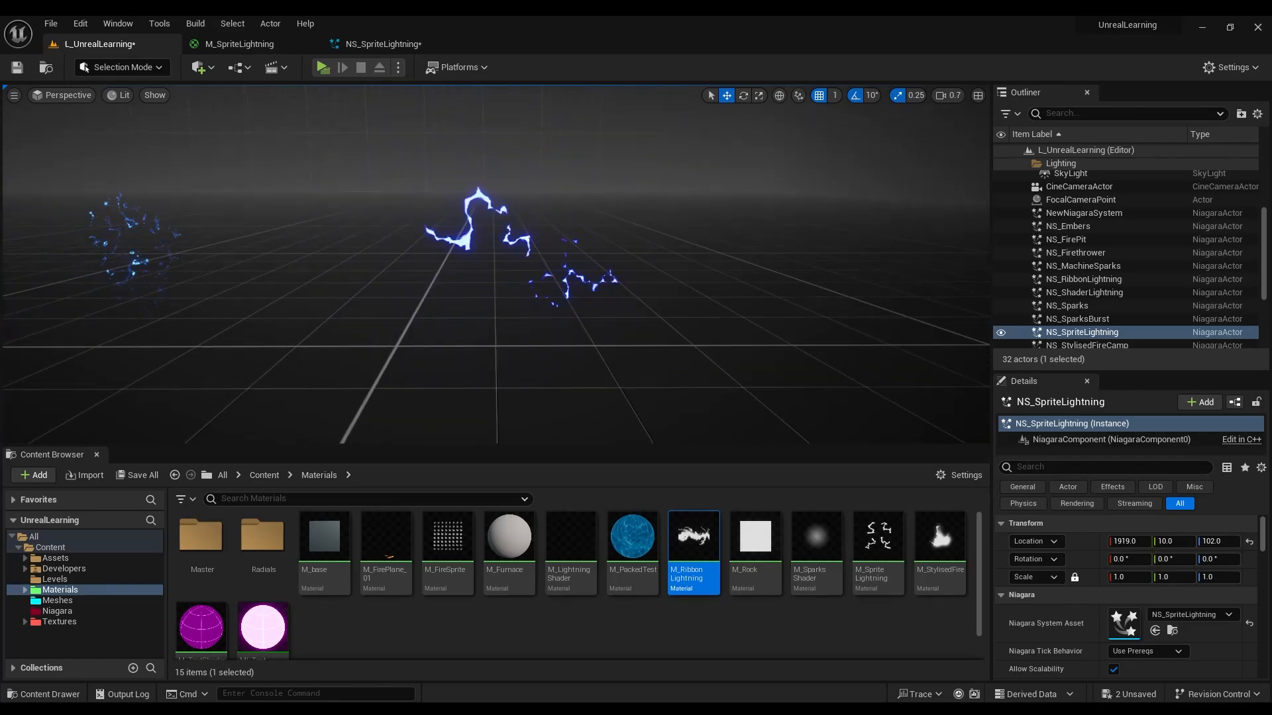
pyautogui.press('w')
pyautogui.moveTo(338, 133); pyautogui.dragTo(338, 134, button='right')
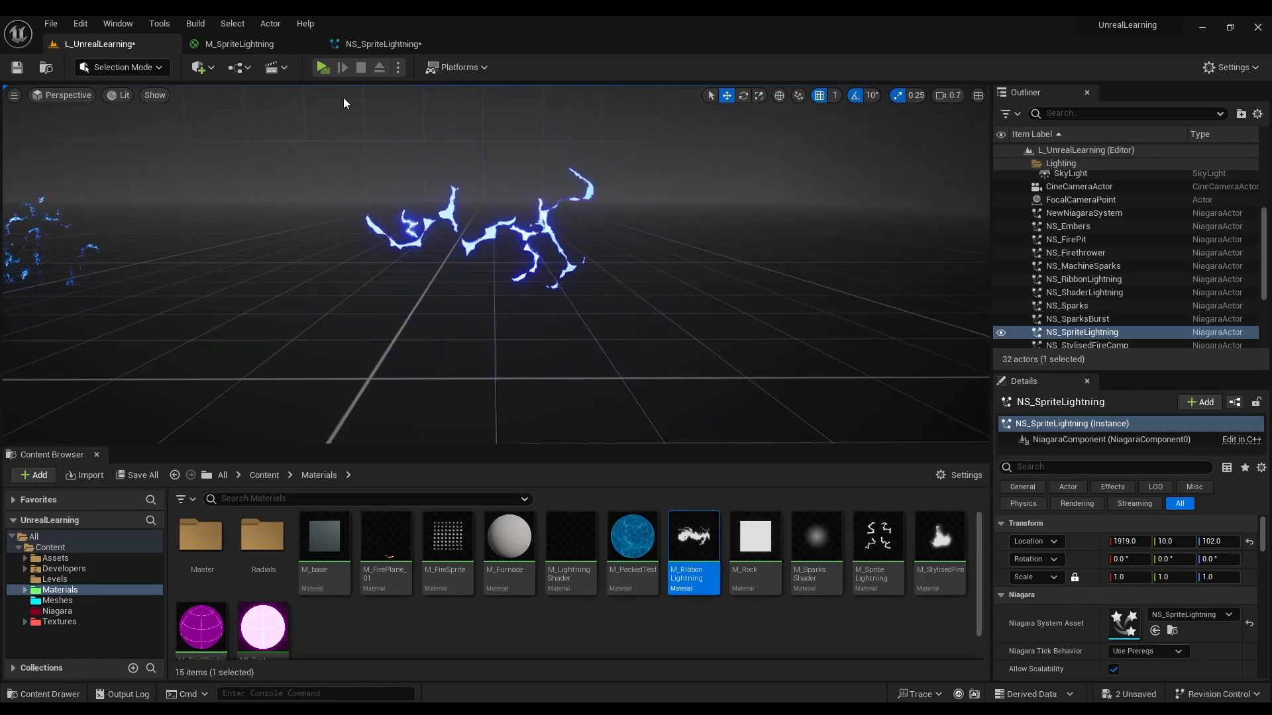
# Fit the Scale Sprite Size curve in view and set its middle key to time 0.1 and value 1.
pyautogui.click(384, 44)
pyautogui.click(626, 358)
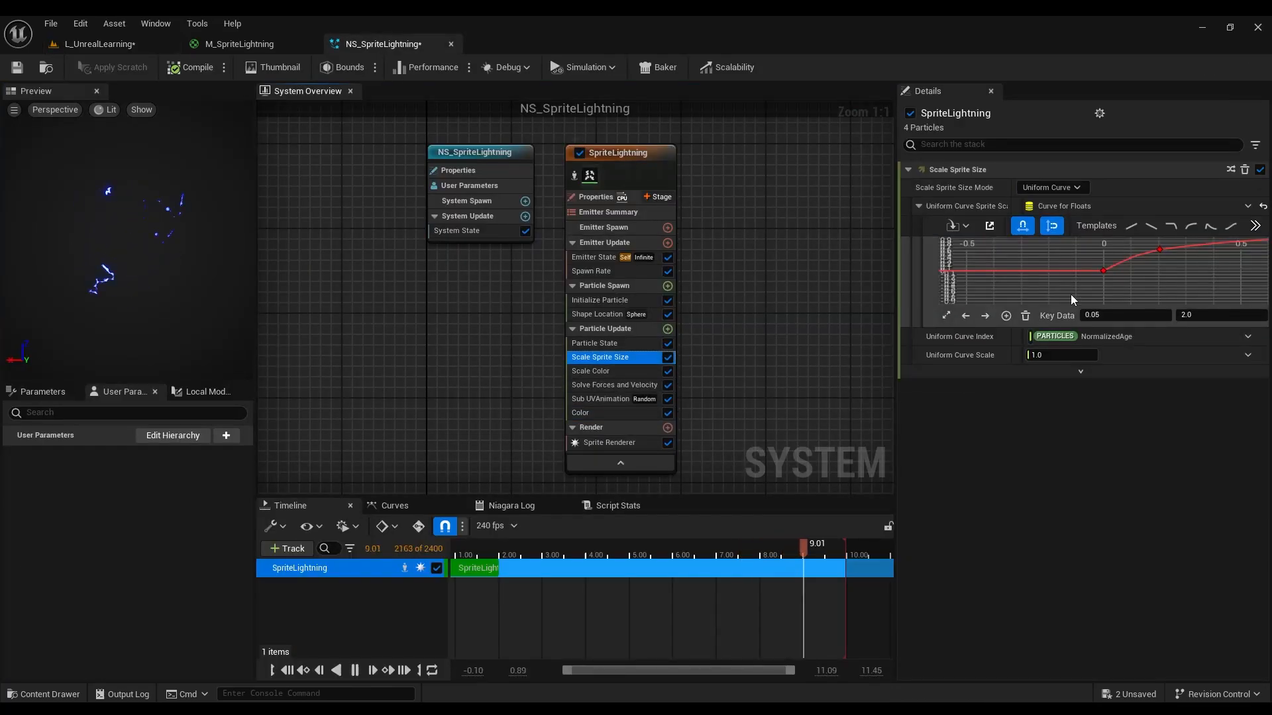
pyautogui.click(947, 316)
pyautogui.click(1020, 267)
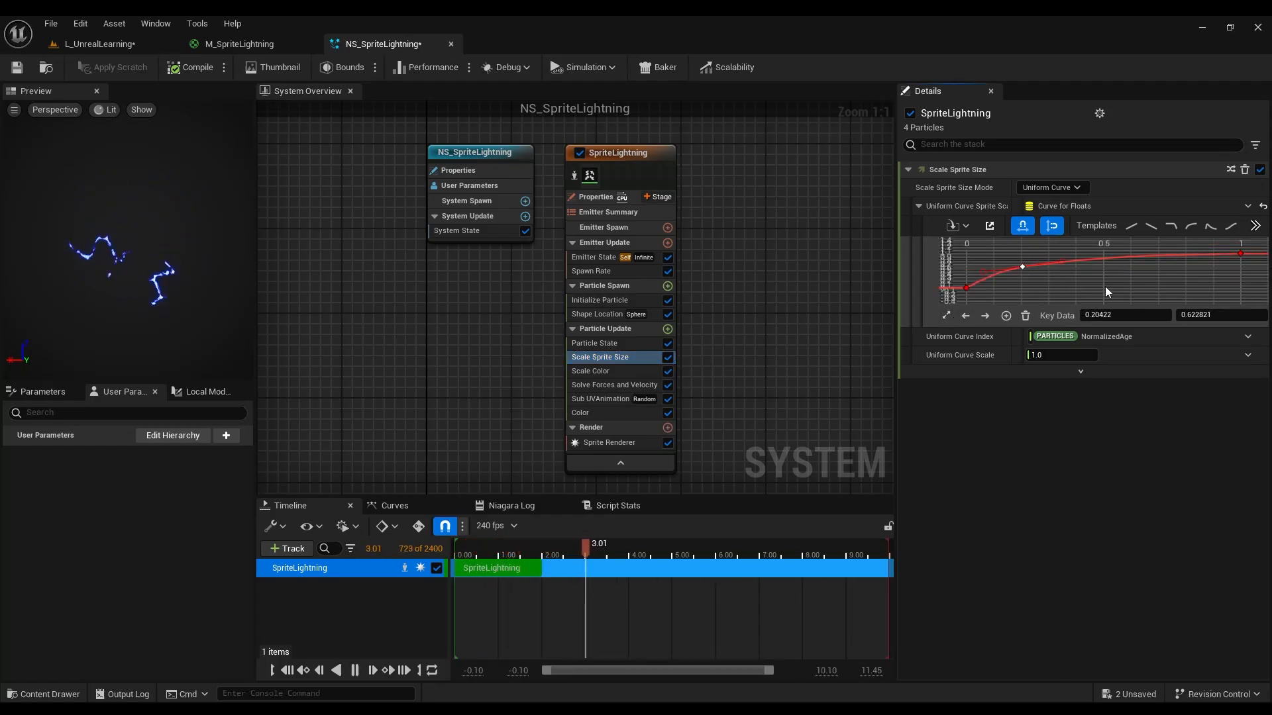
pyautogui.click(1136, 314)
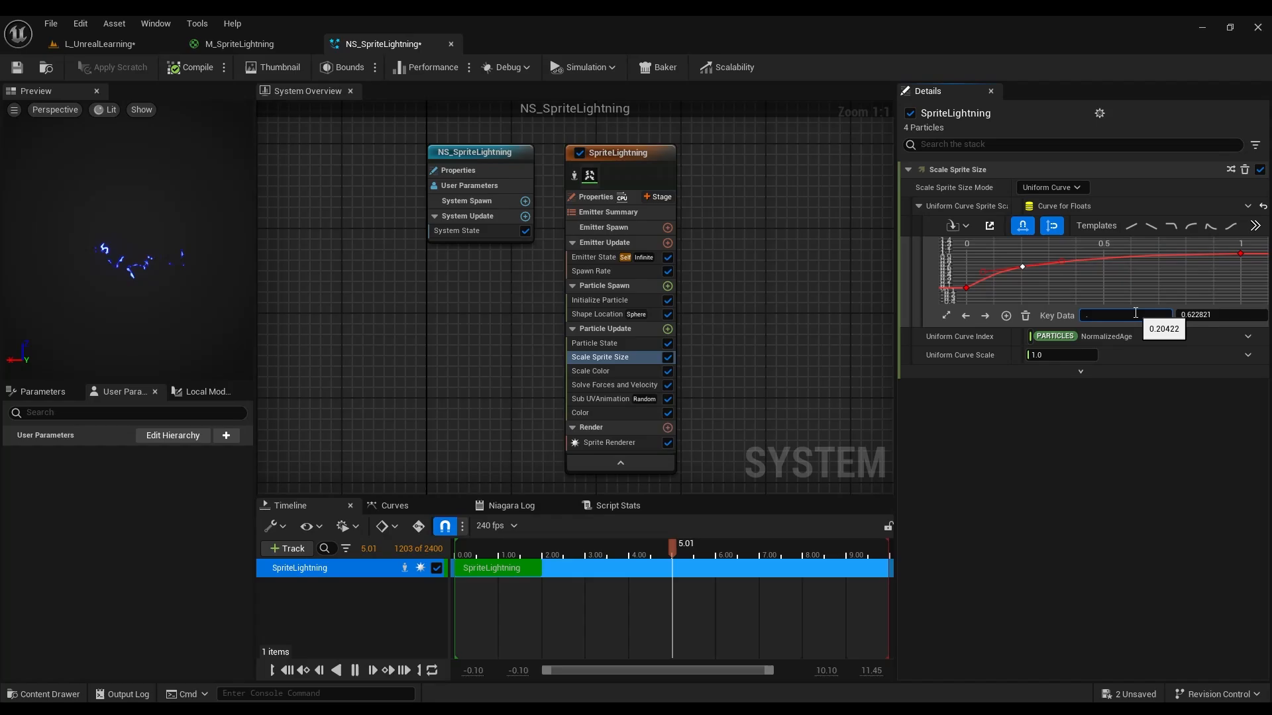
pyautogui.press('Tab')
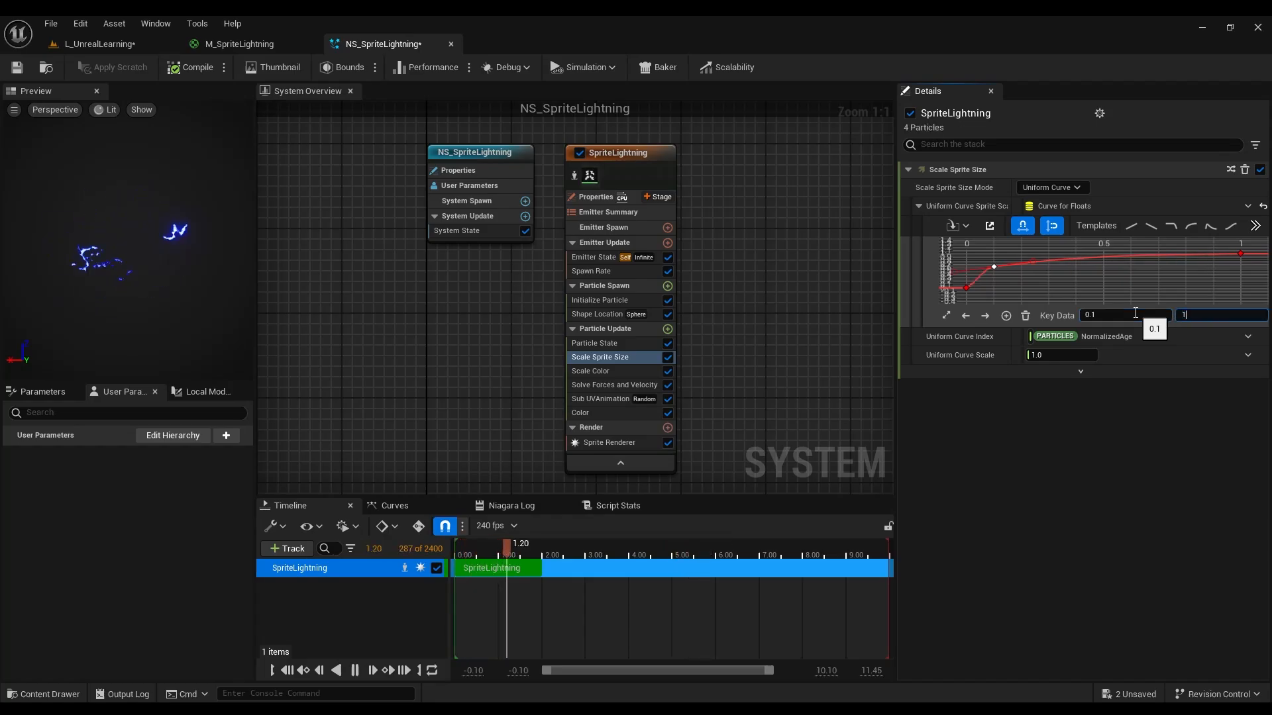
pyautogui.press('Return')
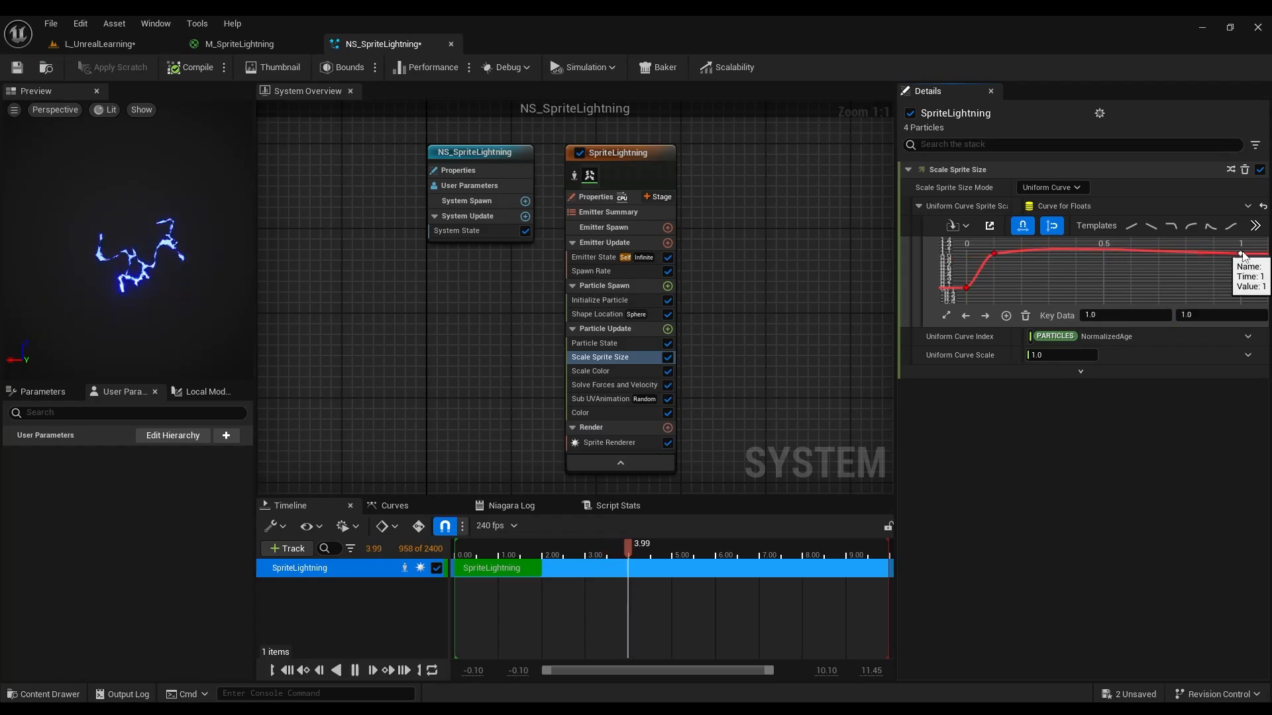
pyautogui.click(1218, 266)
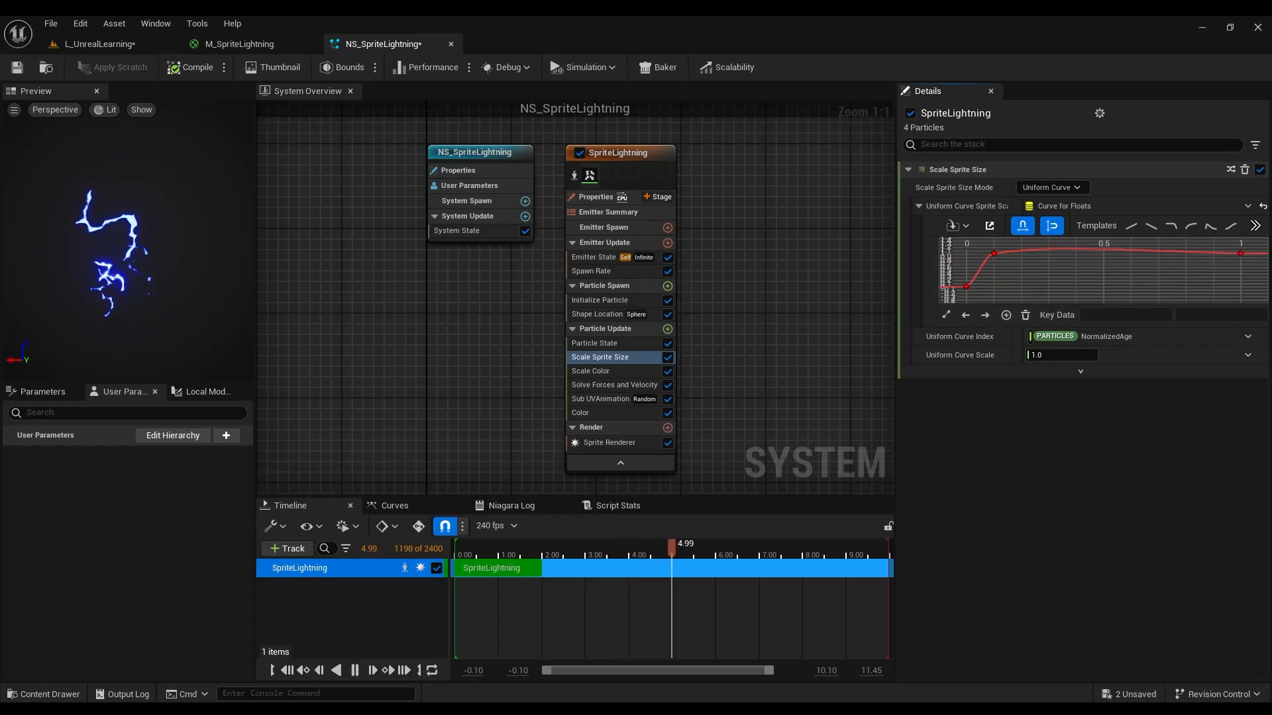
pyautogui.click(967, 287)
pyautogui.moveTo(1004, 287); pyautogui.dragTo(981, 253)
pyautogui.click(1020, 277)
# Examine the sprite lightning in the level from near and far, alongside the ribbon and shader lightning effects.
pyautogui.click(100, 44)
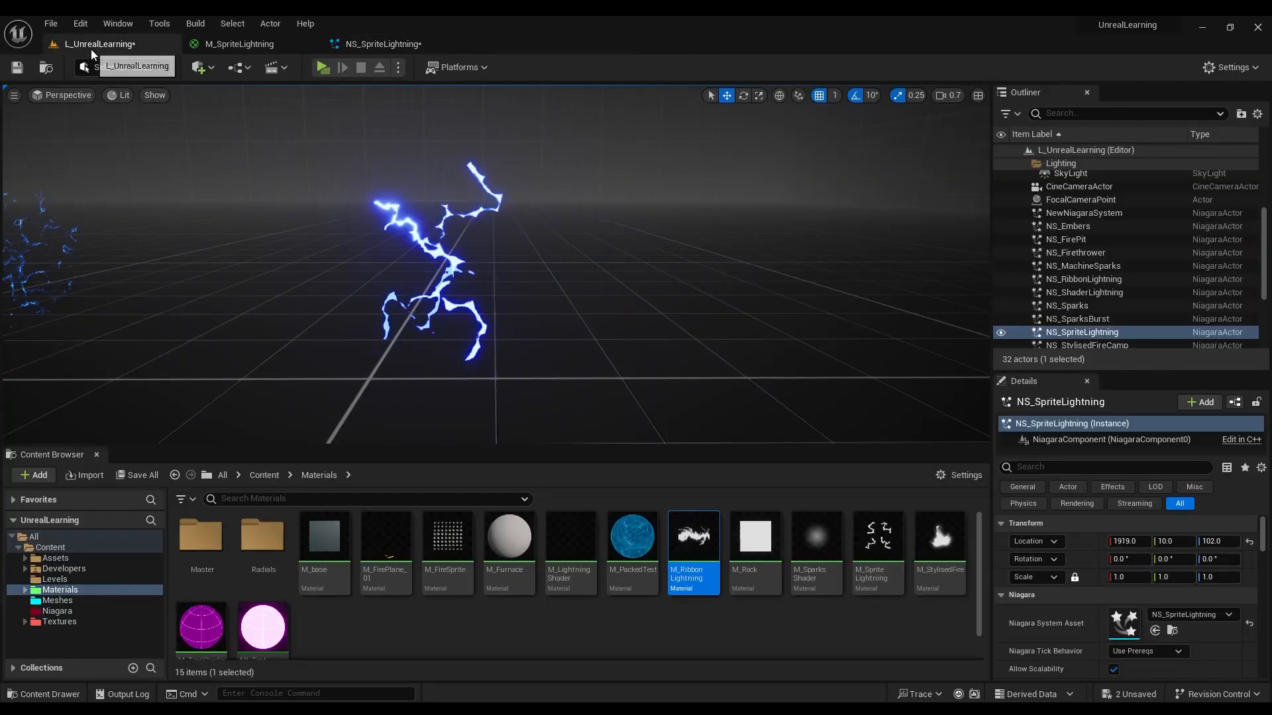
pyautogui.press('s')
pyautogui.moveTo(369, 151); pyautogui.dragTo(371, 179, button='right')
pyautogui.press('w')
pyautogui.press('s')
pyautogui.scroll(-1, 368, 151)
pyautogui.press('s')
pyautogui.scroll(3, 372, 179)
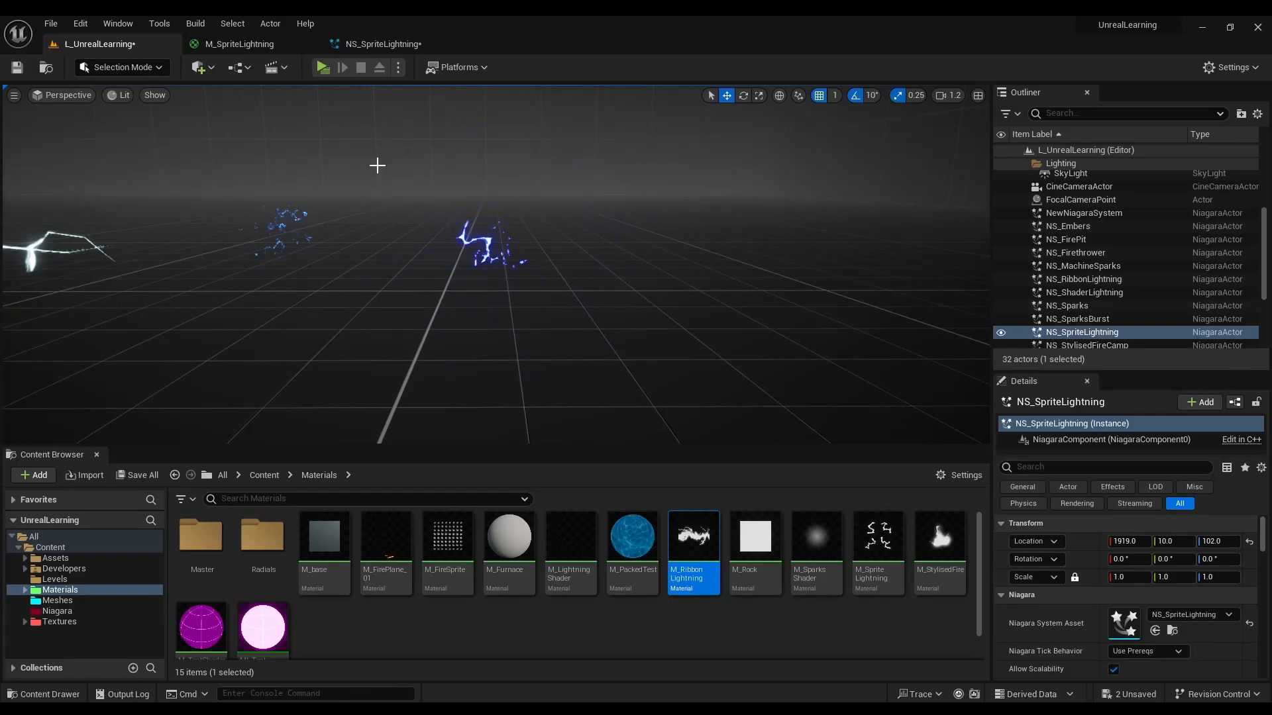
pyautogui.press('w')
pyautogui.moveTo(361, 144); pyautogui.dragTo(420, 130, button='right')
pyautogui.press('s')
pyautogui.scroll(-3, 357, 146)
pyautogui.press('w')
pyautogui.press('s')
pyautogui.scroll(-1, 338, 127)
pyautogui.press('w')
pyautogui.press('w')
pyautogui.scroll(2, 412, 133)
pyautogui.press('a')
pyautogui.scroll(-4, 401, 134)
pyautogui.press('s')
# Open NS_SpriteLightning from the Niagara folder, capture its asset thumbnail from the preview, and check the result in the folder.
pyautogui.click(73, 615)
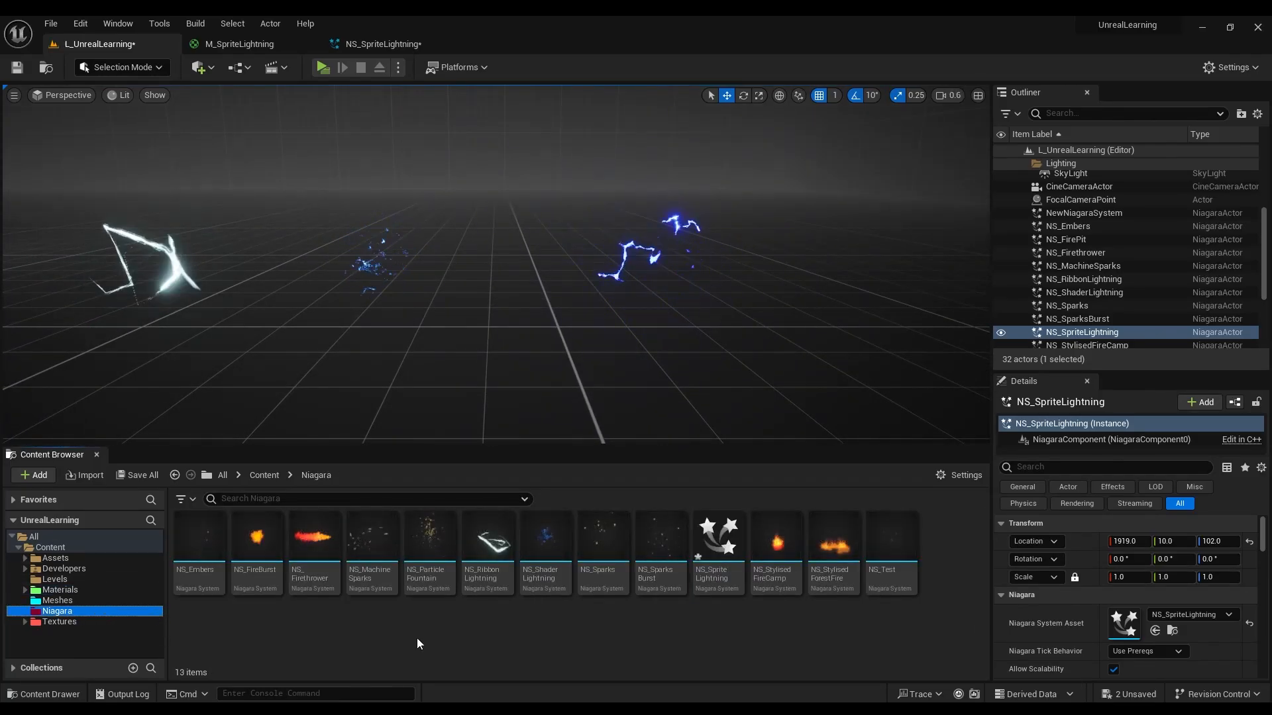
pyautogui.doubleClick(719, 536)
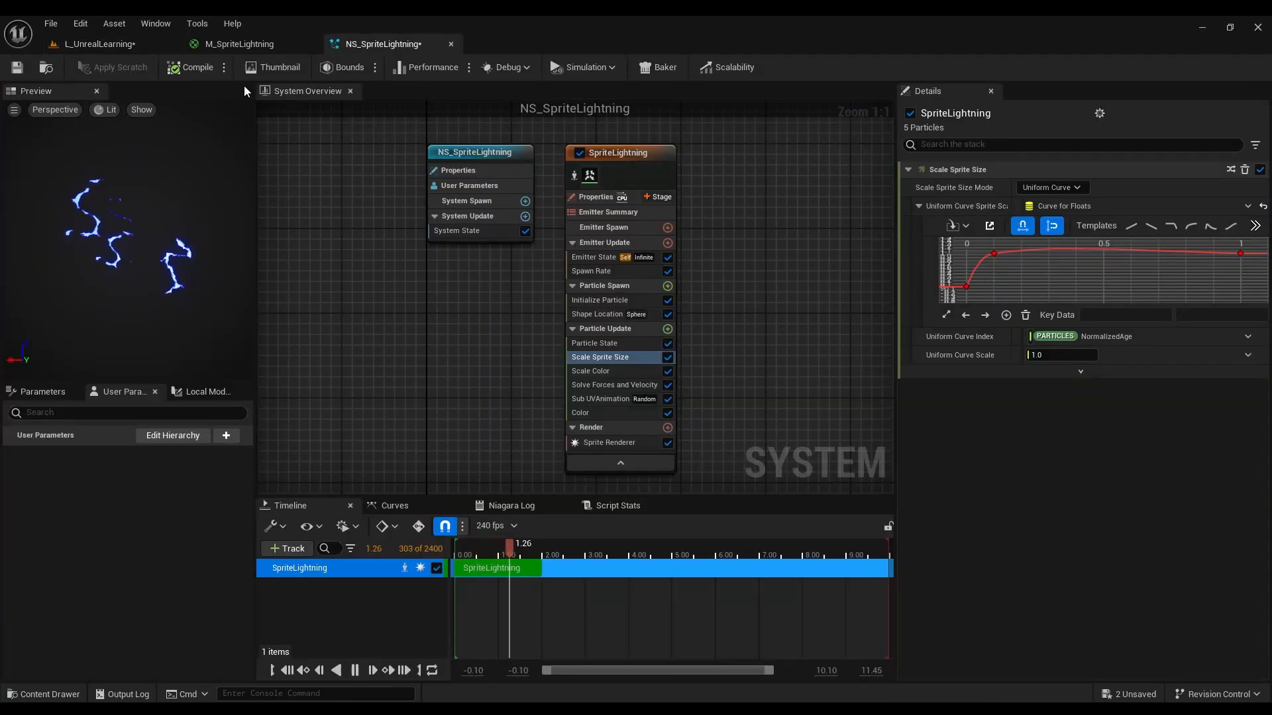
pyautogui.click(112, 47)
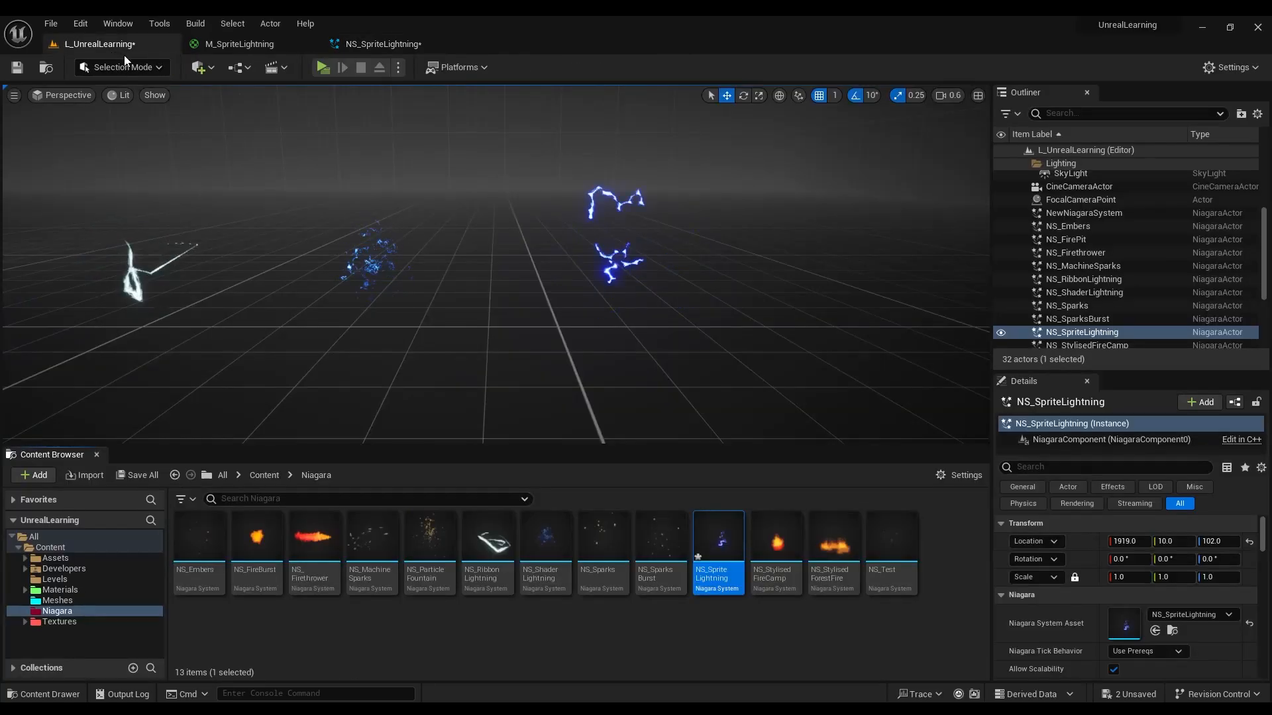
# Pause the NS_SpriteLightning preview at about 1.14 s on the timeline and save the system.
pyautogui.click(380, 44)
pyautogui.click(509, 551)
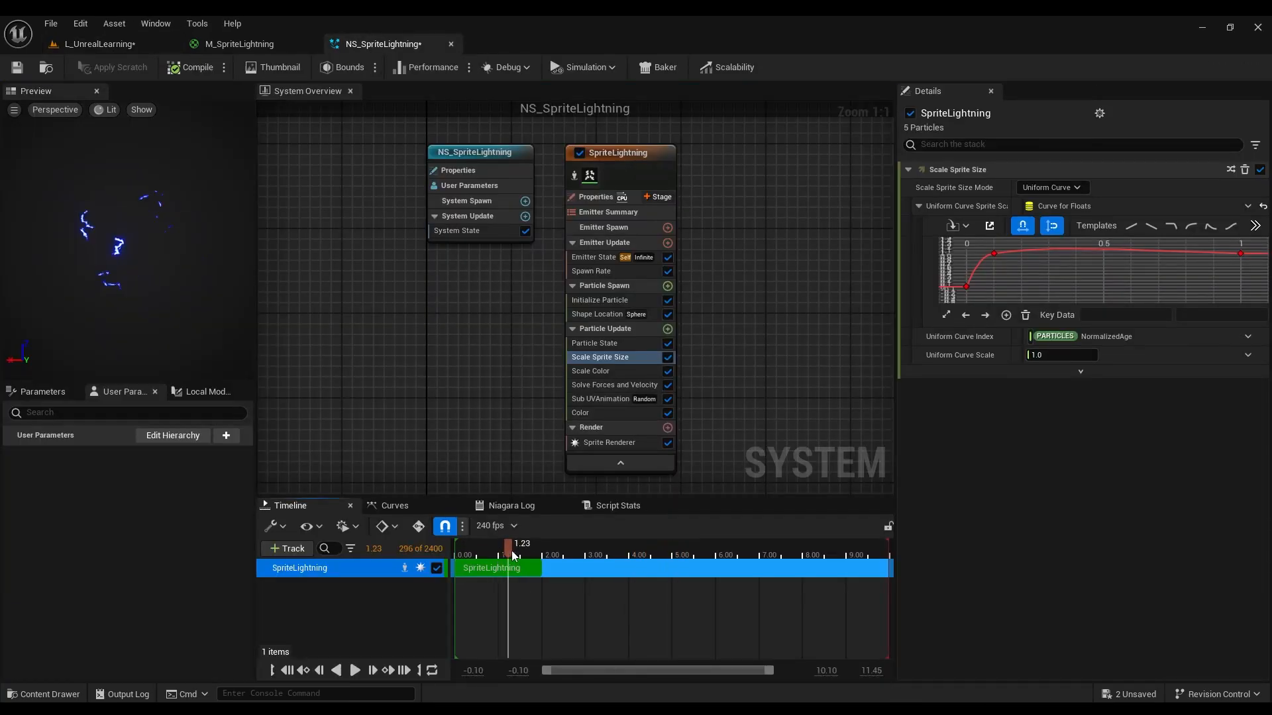
pyautogui.moveTo(498, 551); pyautogui.dragTo(503, 555)
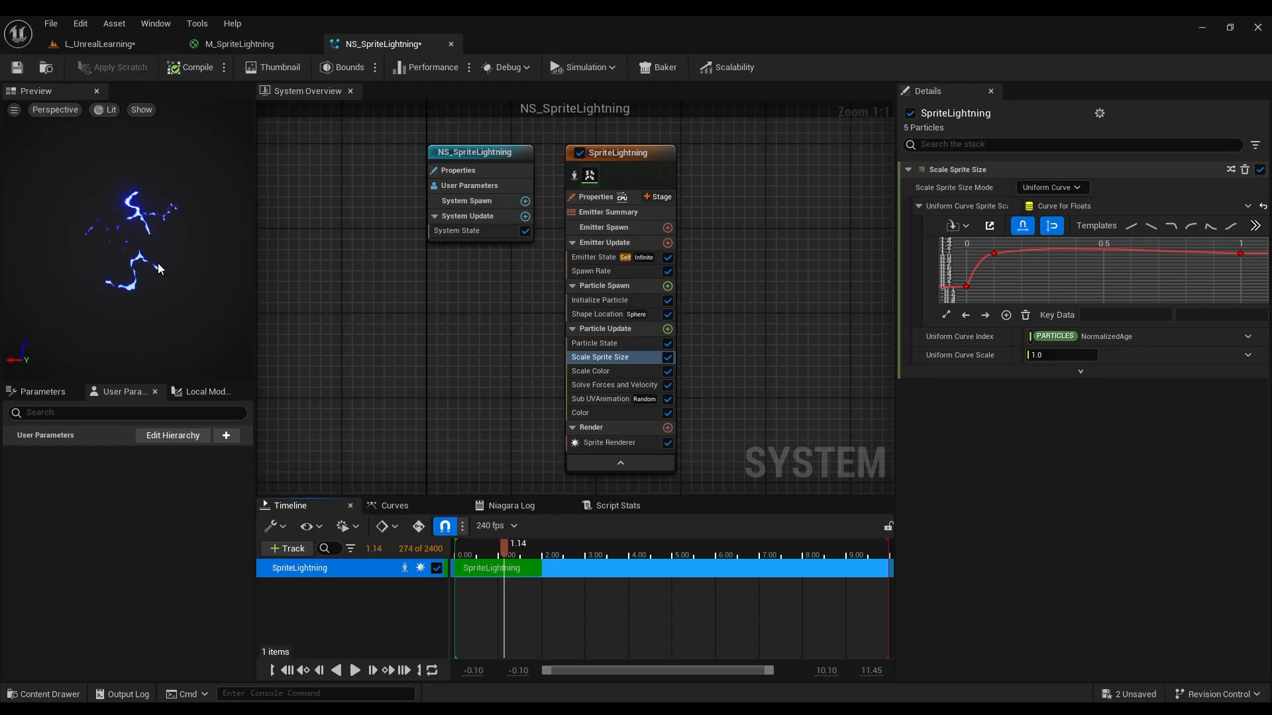
pyautogui.click(17, 67)
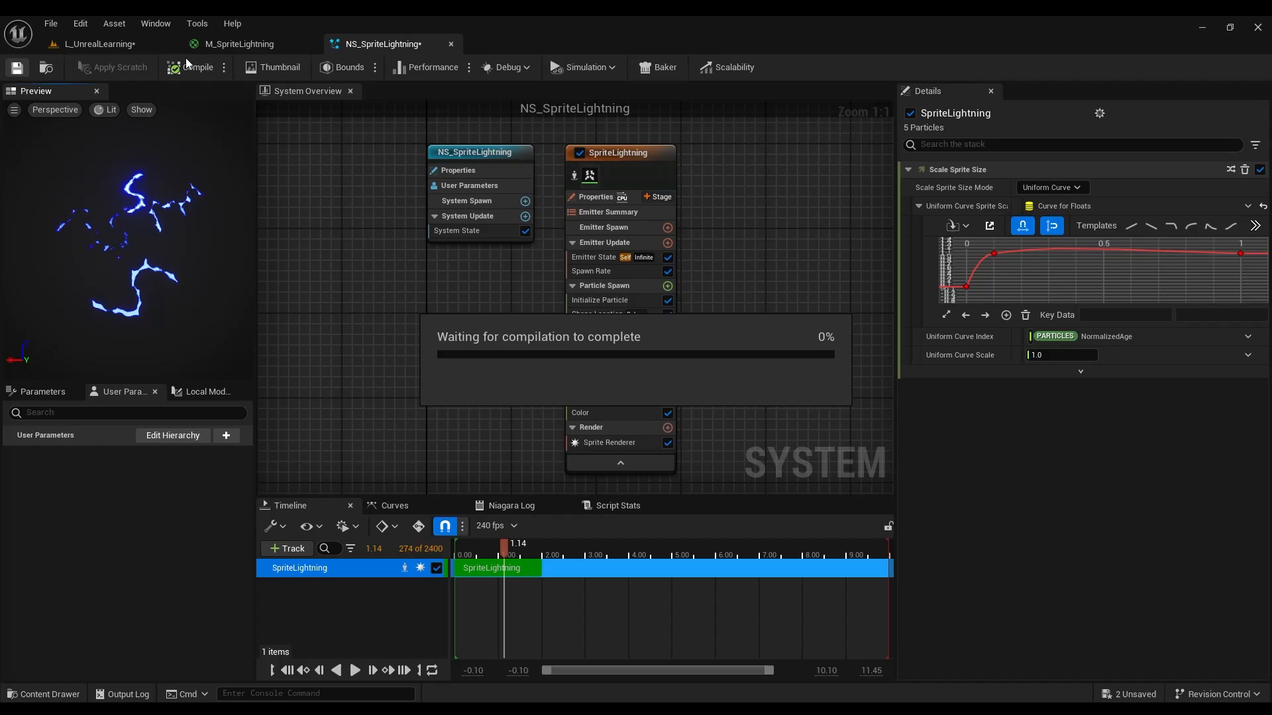
# Compare the ribbon, shader and sprite lightning effects side by side in the level.
pyautogui.click(119, 45)
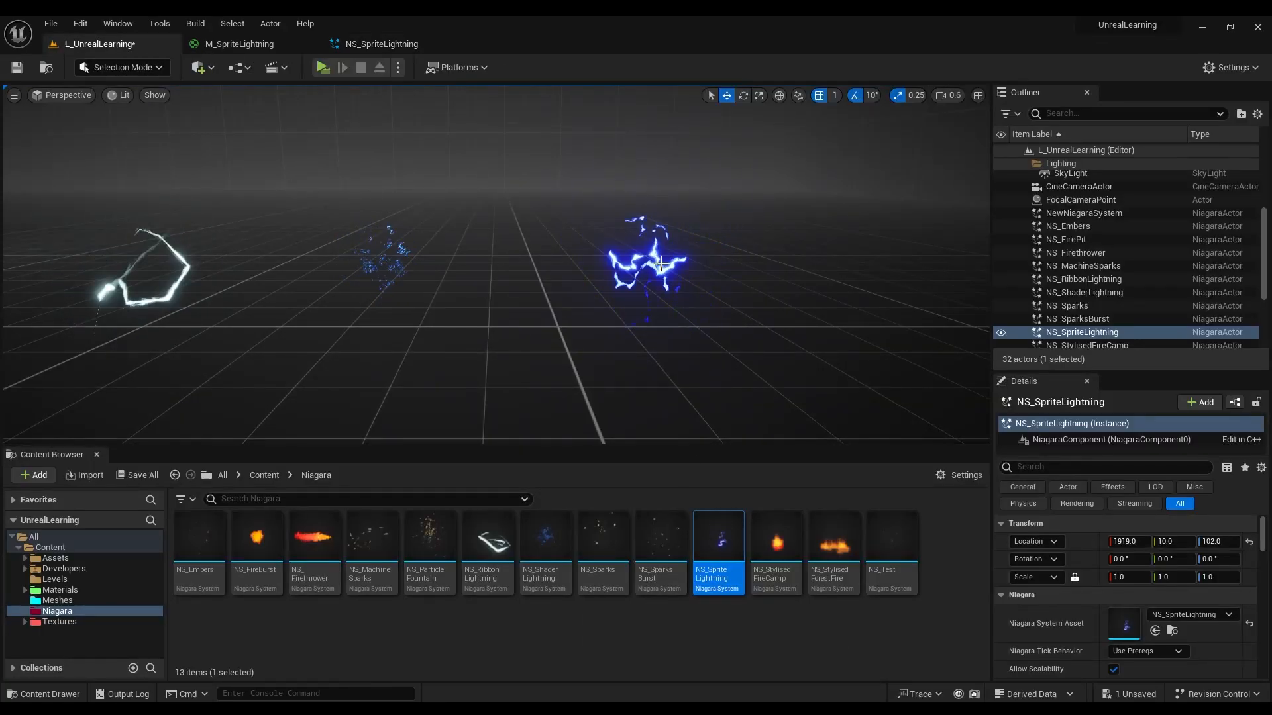
pyautogui.moveTo(652, 351); pyautogui.dragTo(629, 363, button='right')
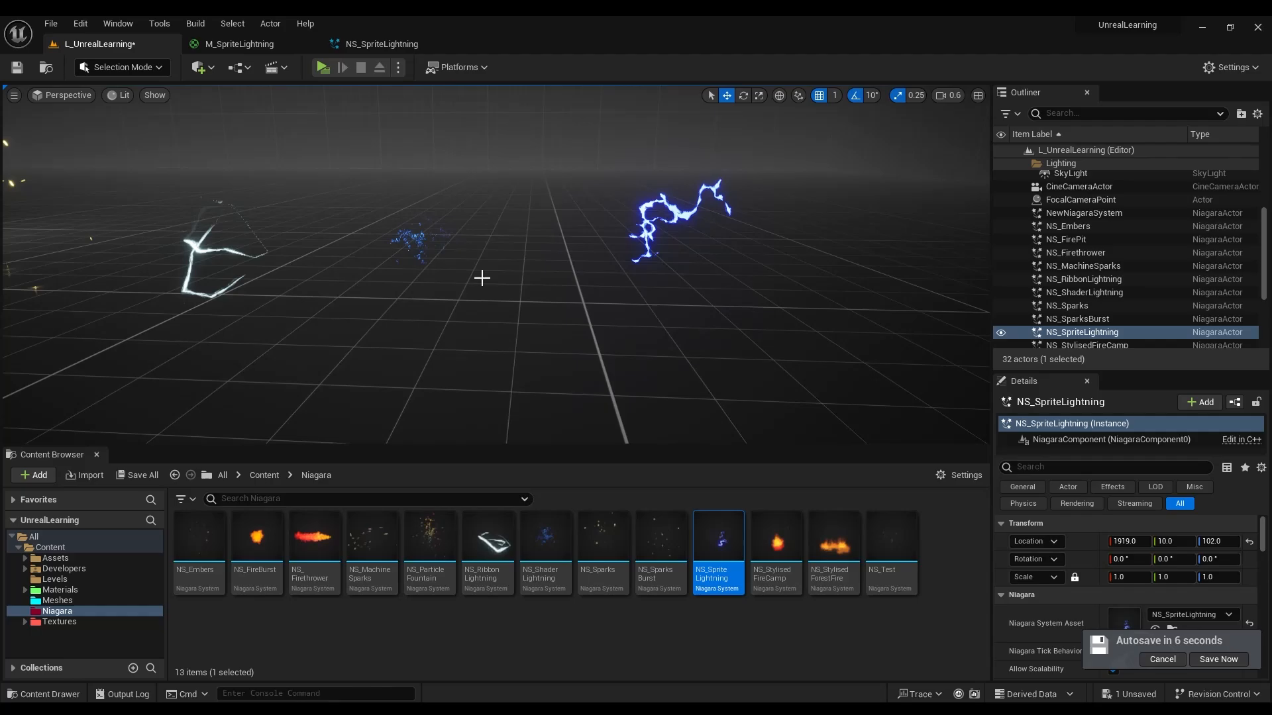
pyautogui.moveTo(482, 279); pyautogui.dragTo(355, 257, button='right')
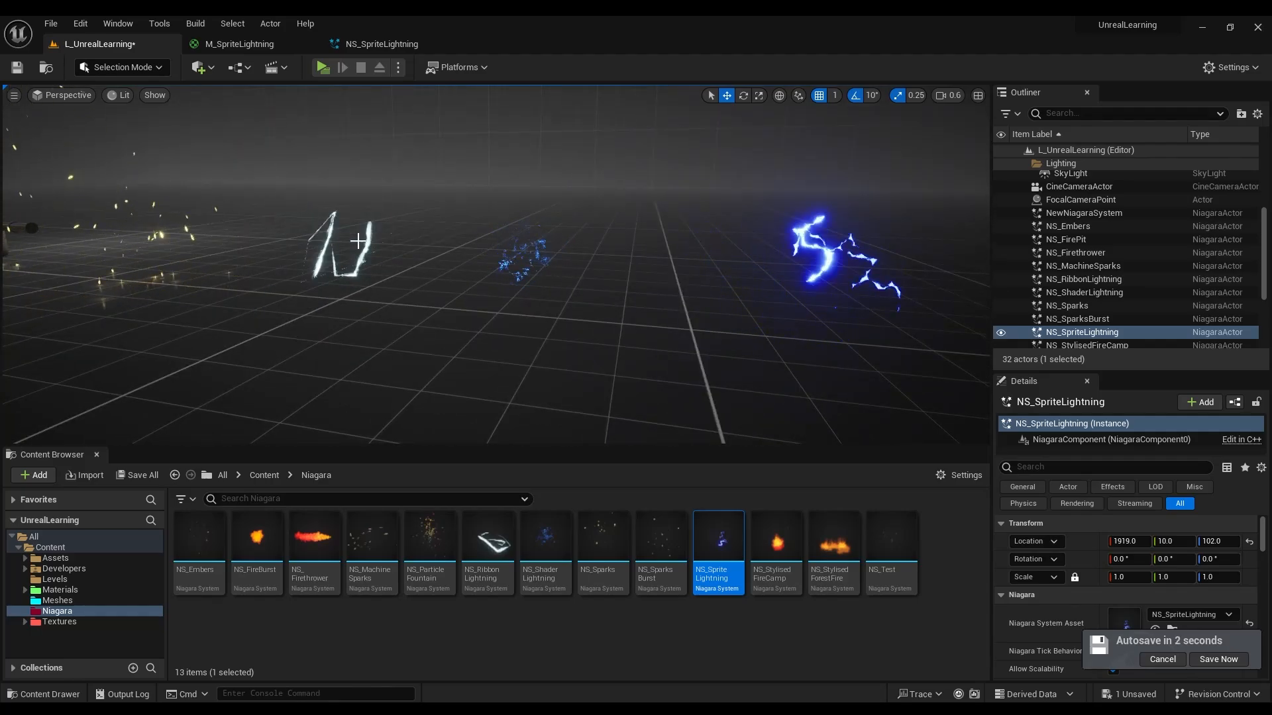
pyautogui.moveTo(375, 236); pyautogui.dragTo(444, 251, button='right')
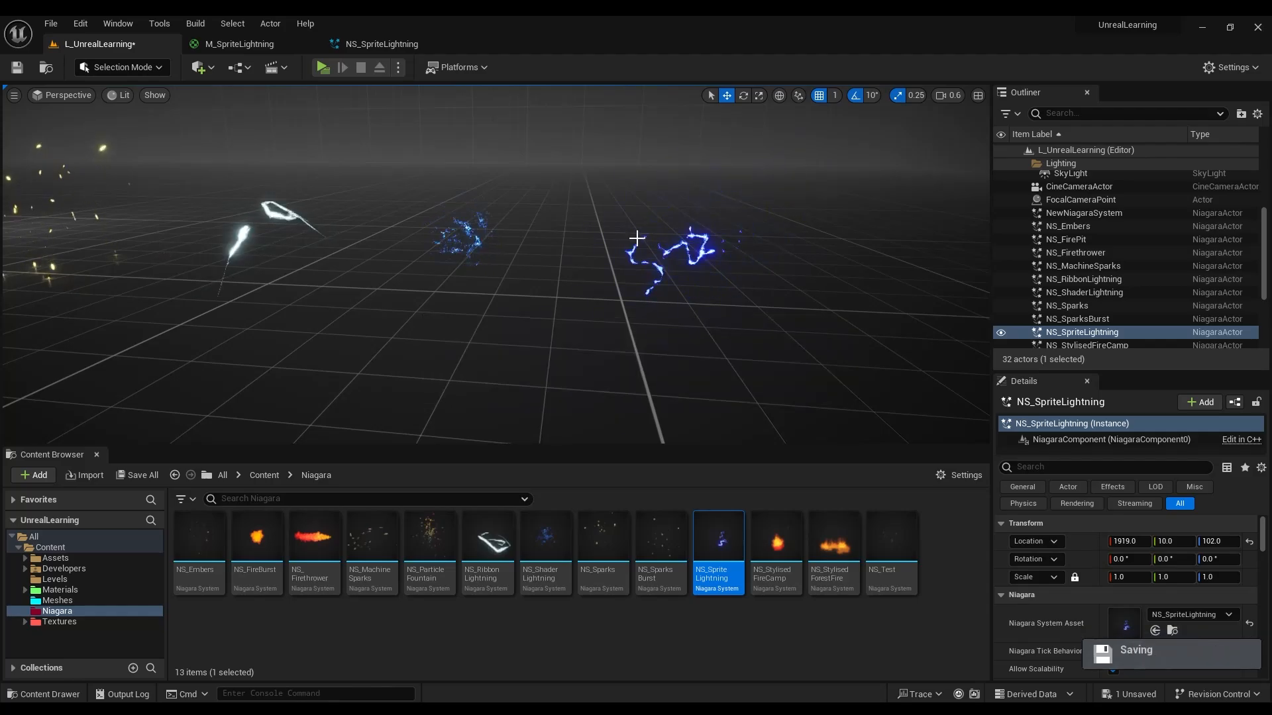
pyautogui.moveTo(614, 259); pyautogui.dragTo(666, 261, button='right')
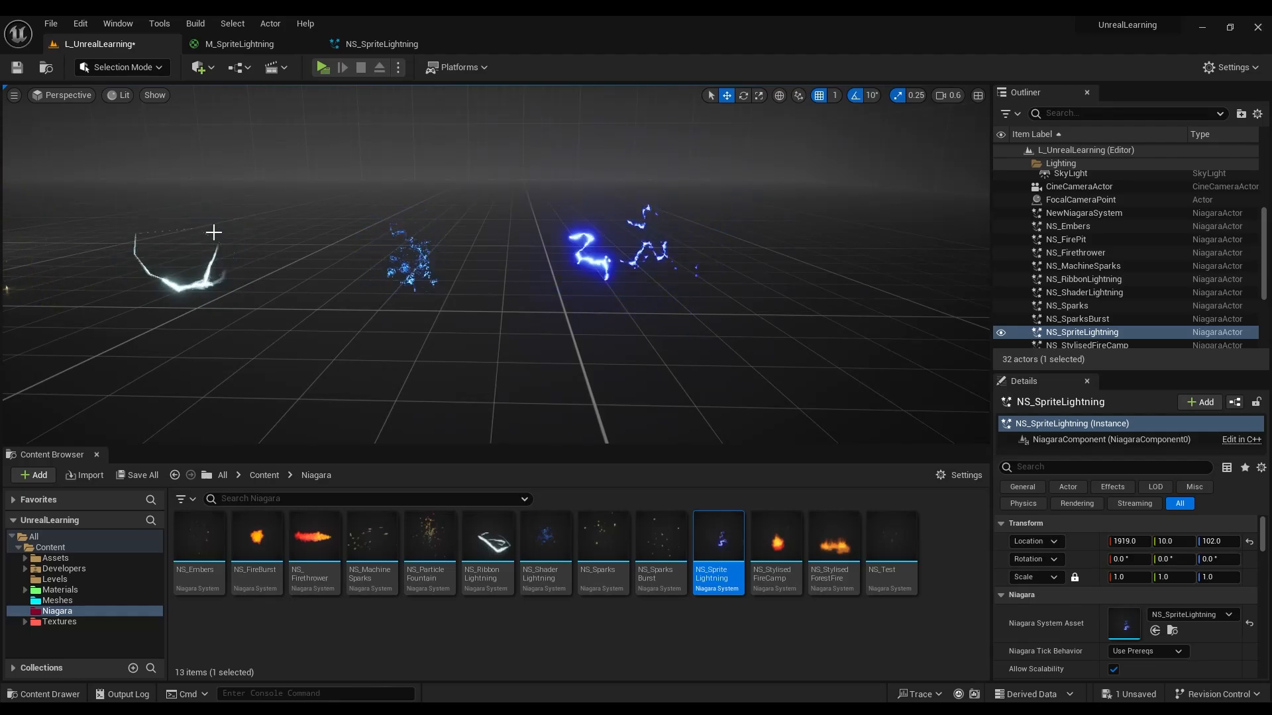
pyautogui.moveTo(278, 284); pyautogui.dragTo(205, 285, button='right')
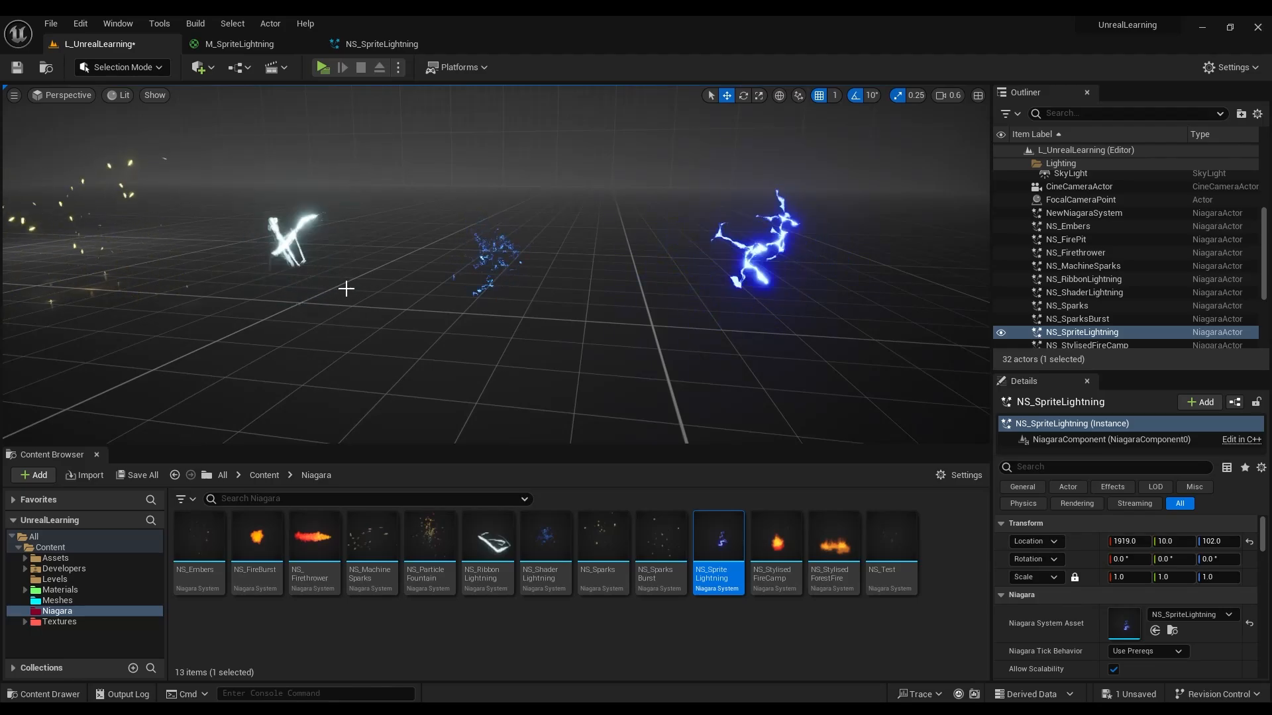
pyautogui.moveTo(267, 236); pyautogui.dragTo(294, 235, button='right')
pyautogui.press('a')
pyautogui.scroll(2, 281, 242)
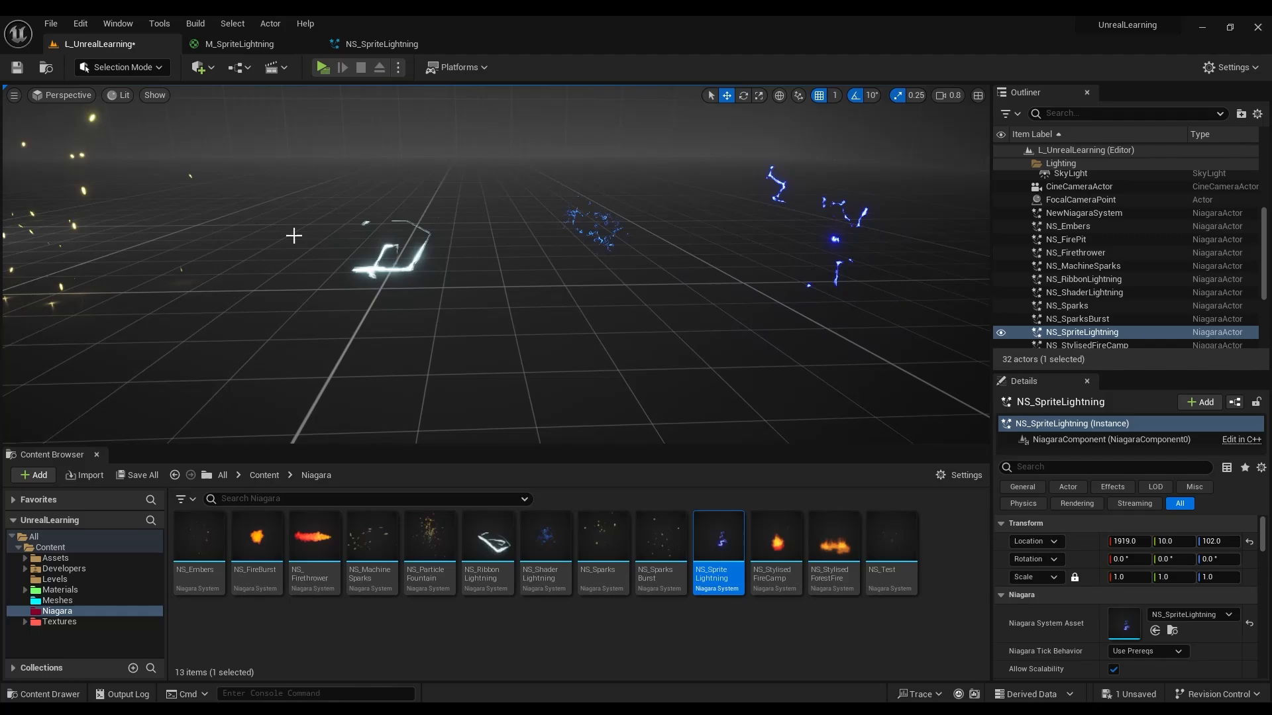
# Show the level's actor icons, select the ribbon lightning actor, and open the NS_RibbonLightning system for editing.
pyautogui.press('g')
pyautogui.click(369, 232)
pyautogui.click(381, 228)
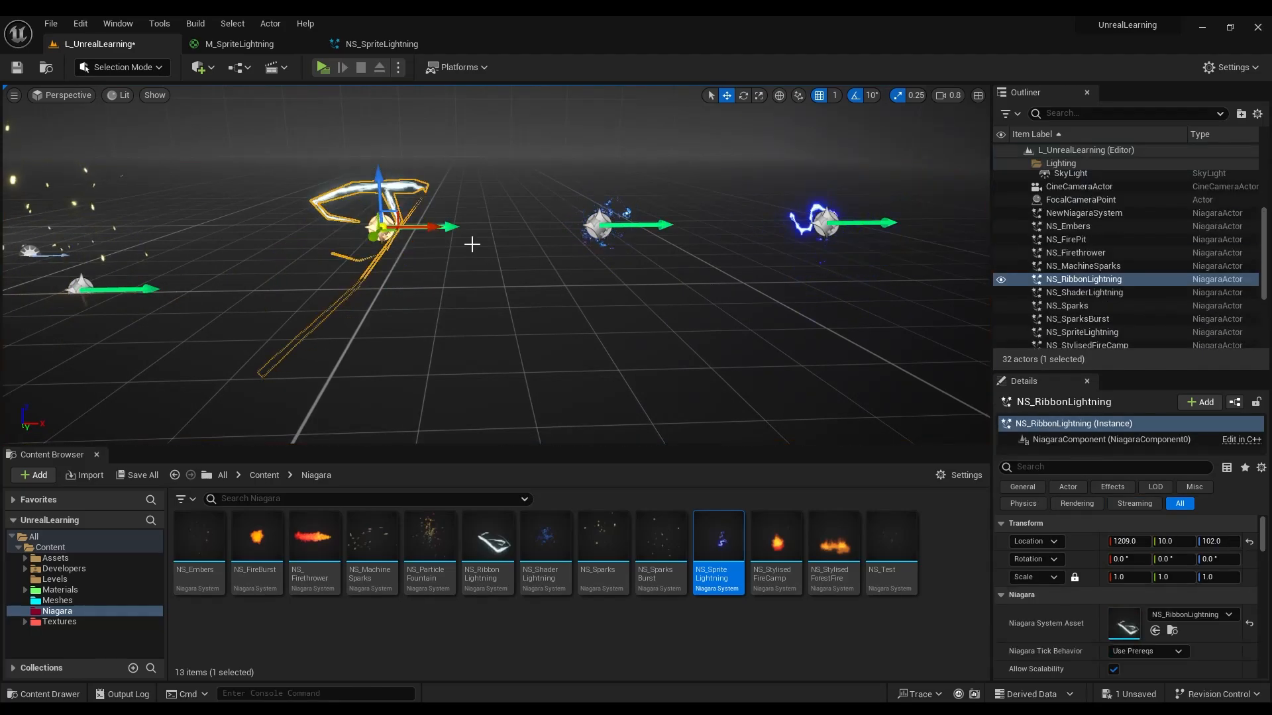
pyautogui.click(468, 535)
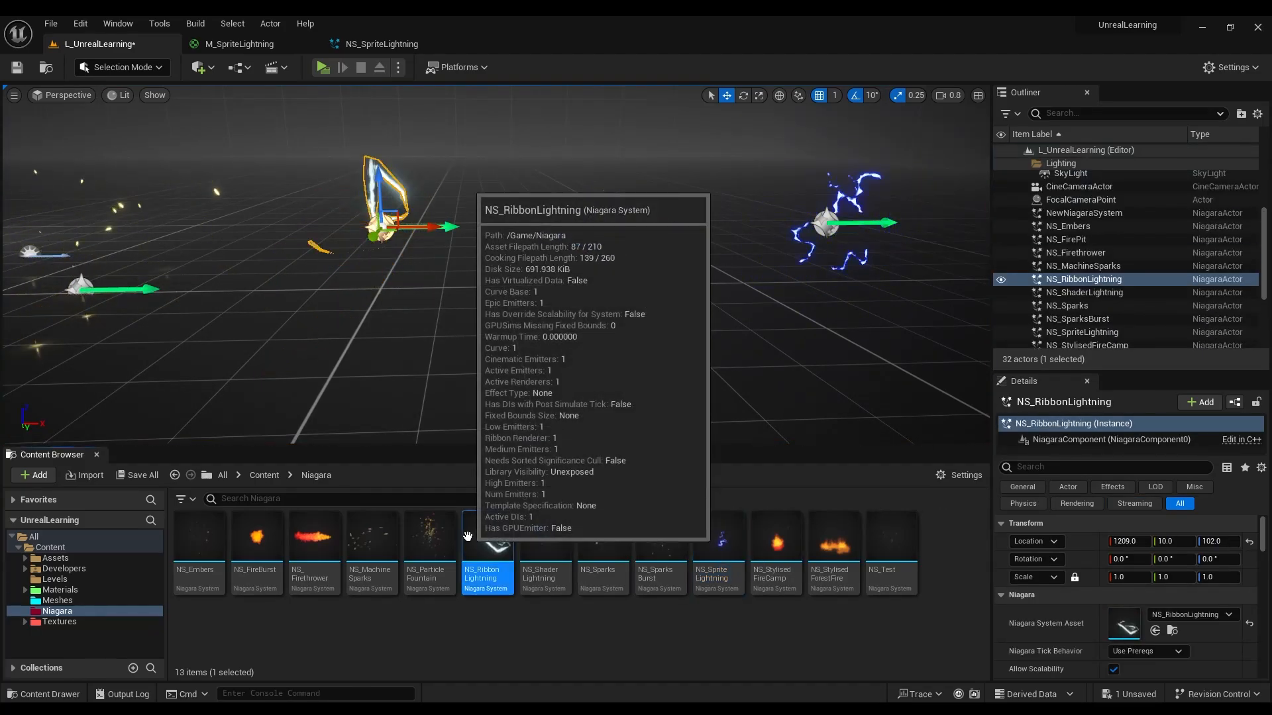
pyautogui.doubleClick(468, 535)
# Set the Initialize Particle color of RibbonLightning to a saturated blue (R 0.0, G 0.729299, B 5.0) and save the system.
pyautogui.click(636, 296)
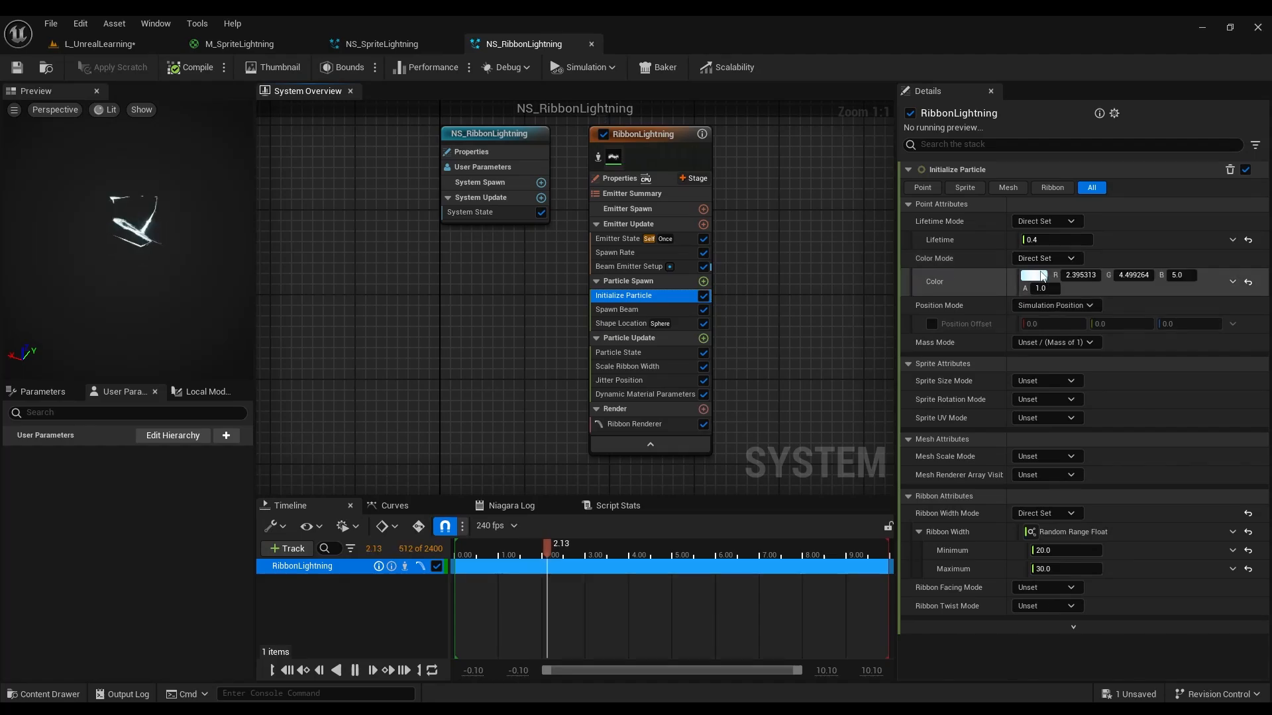
pyautogui.click(1042, 277)
pyautogui.moveTo(836, 367); pyautogui.dragTo(786, 336)
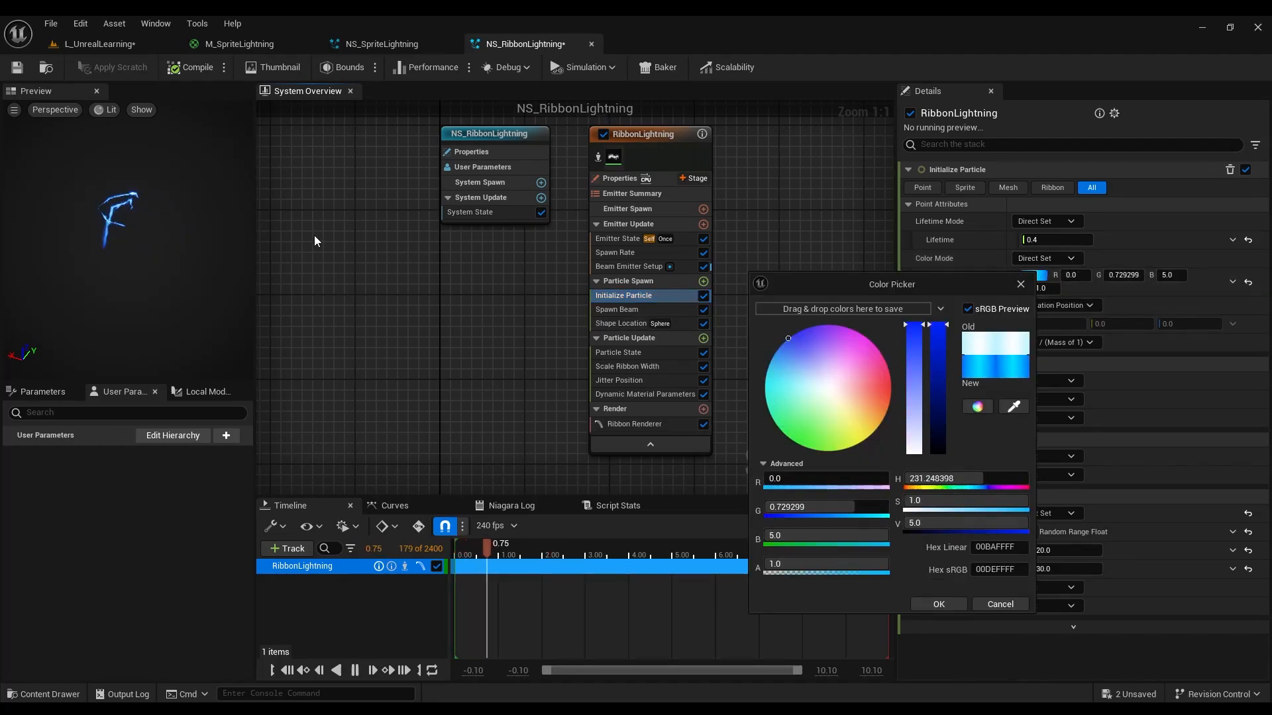
pyautogui.click(941, 604)
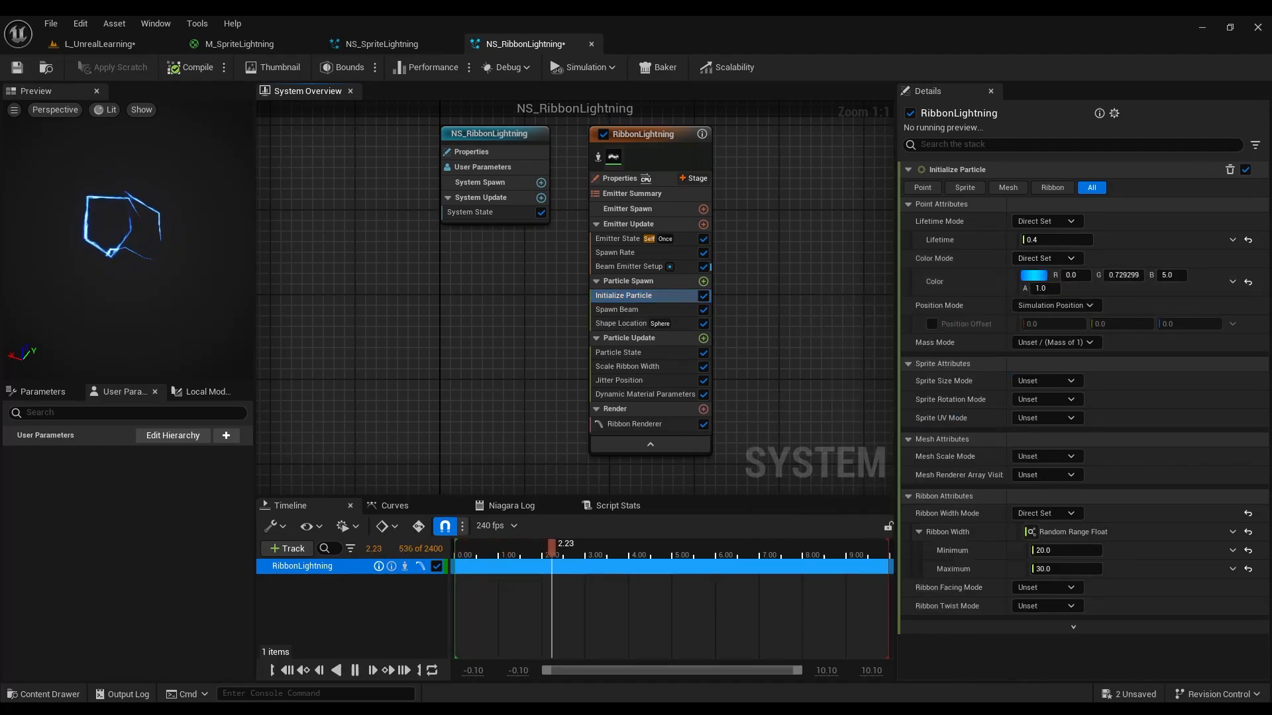
pyautogui.click(17, 67)
# Hide the level's editor icons and compare the recoloured ribbon lightning with the shader and sprite lightning.
pyautogui.click(106, 44)
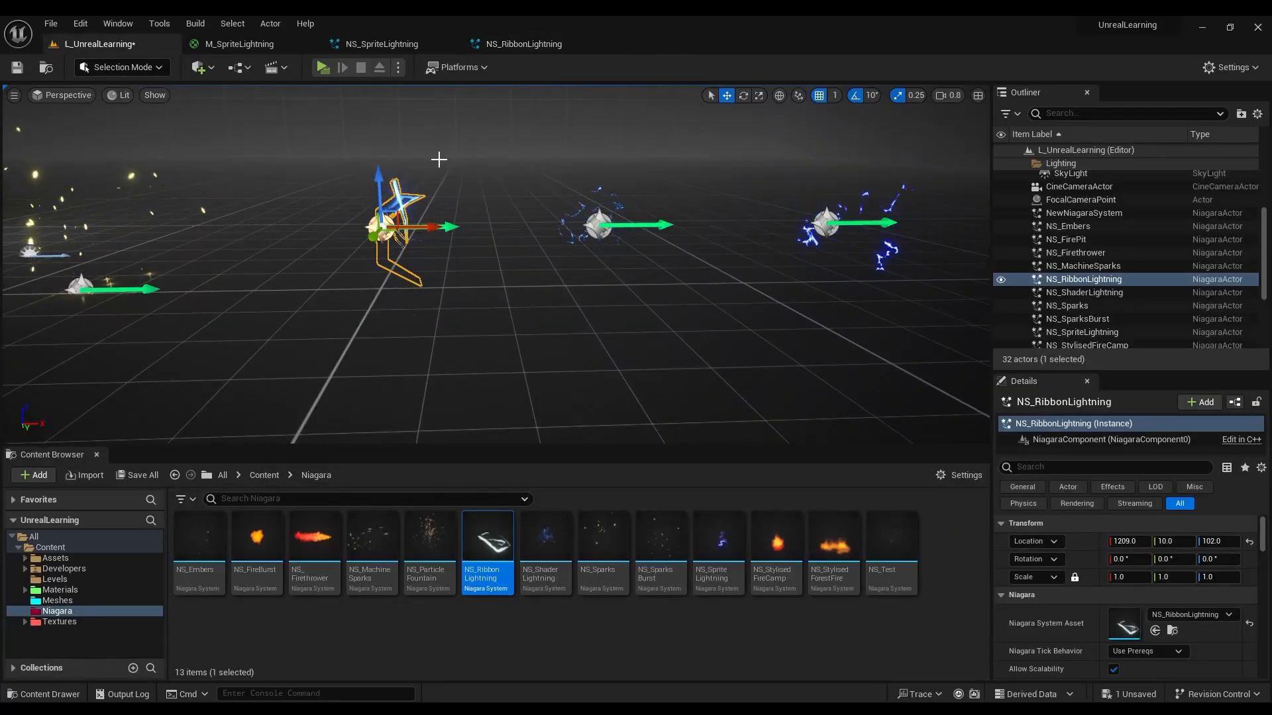
pyautogui.press('g')
pyautogui.moveTo(439, 160); pyautogui.dragTo(461, 147, button='right')
pyautogui.press('g')
pyautogui.press('g')
pyautogui.press('d')
pyautogui.scroll(-1, 464, 144)
pyautogui.scroll(-1, 462, 145)
pyautogui.press('s')
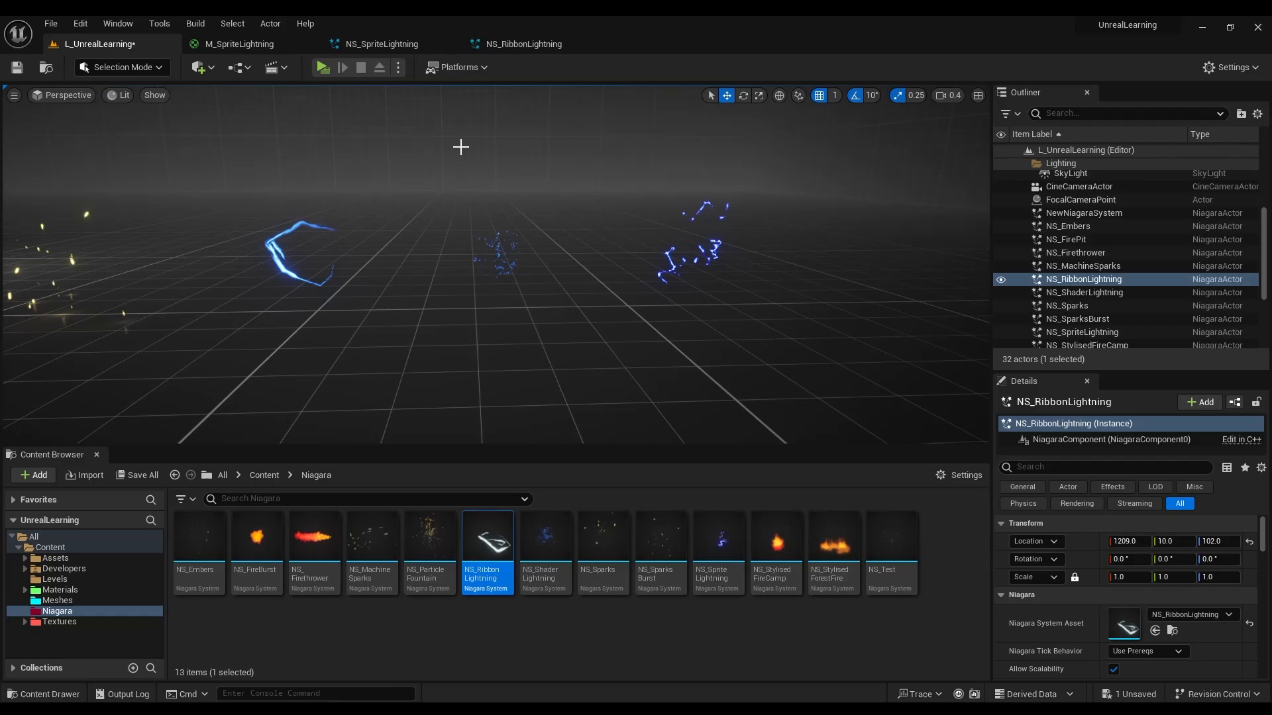
pyautogui.press('w')
pyautogui.moveTo(701, 210); pyautogui.dragTo(702, 209, button='right')
pyautogui.scroll(-1, 702, 208)
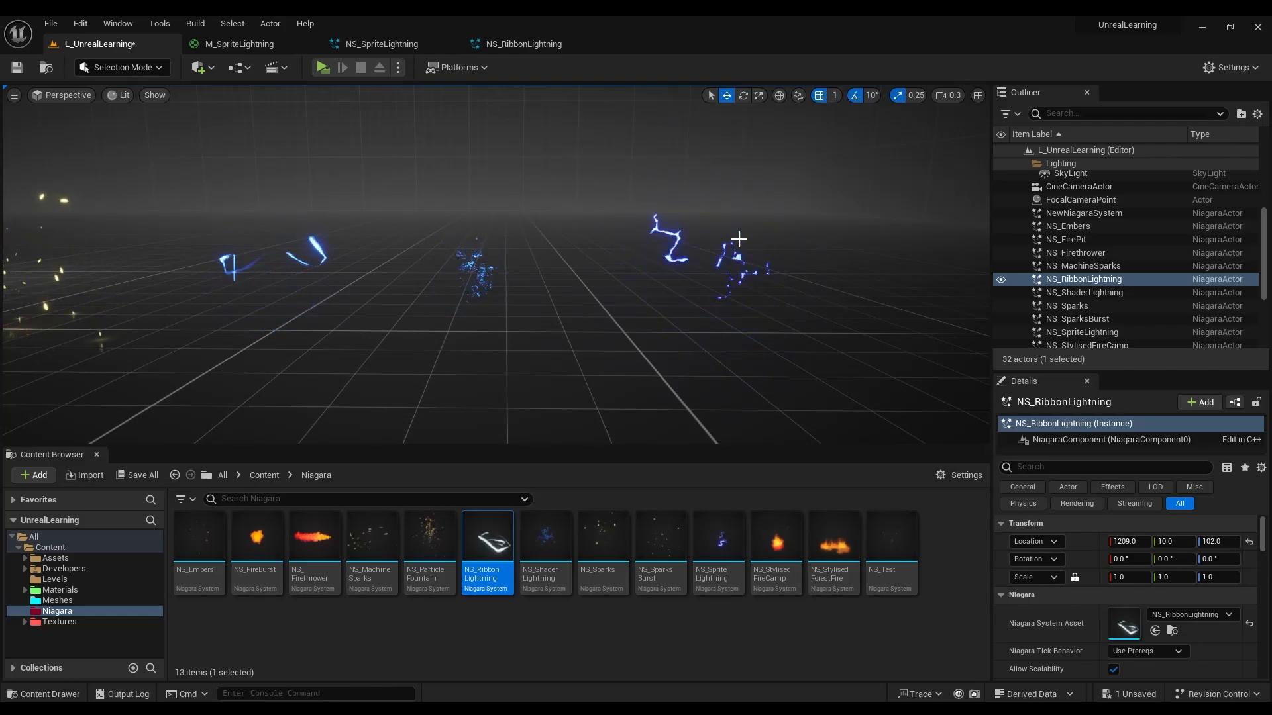
# Select the NS_ShaderLightning actor and examine its effect and outline from close up and from several angles.
pyautogui.moveTo(489, 286); pyautogui.dragTo(497, 275, button='right')
pyautogui.click(498, 272)
pyautogui.click(506, 261)
pyautogui.scroll(4, 523, 249)
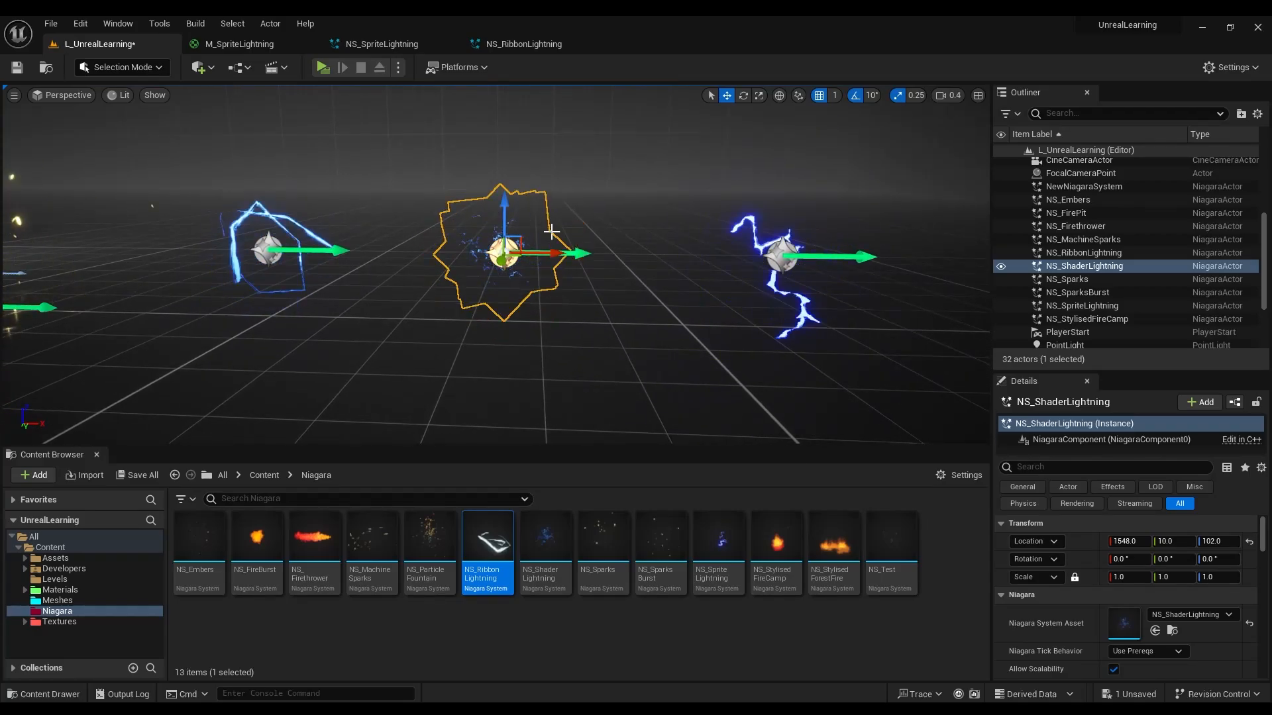
pyautogui.scroll(3, 506, 261)
pyautogui.press('w')
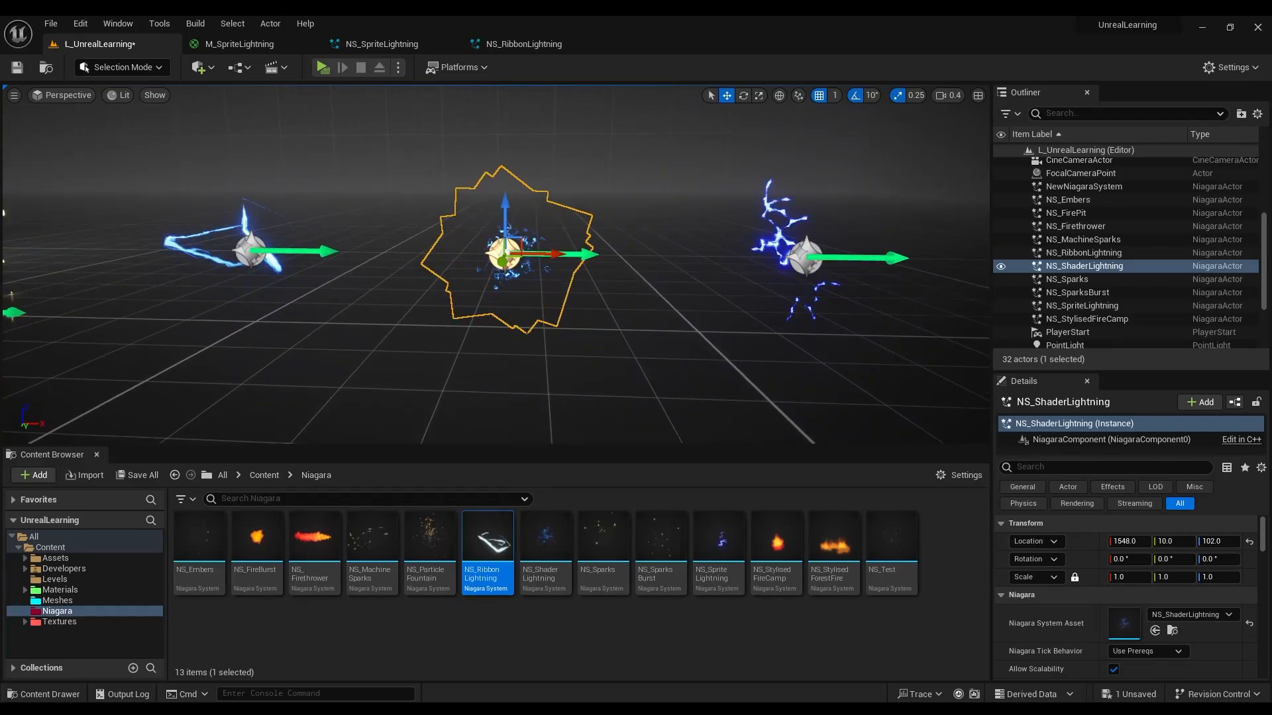
pyautogui.moveTo(506, 262); pyautogui.dragTo(532, 272, button='right')
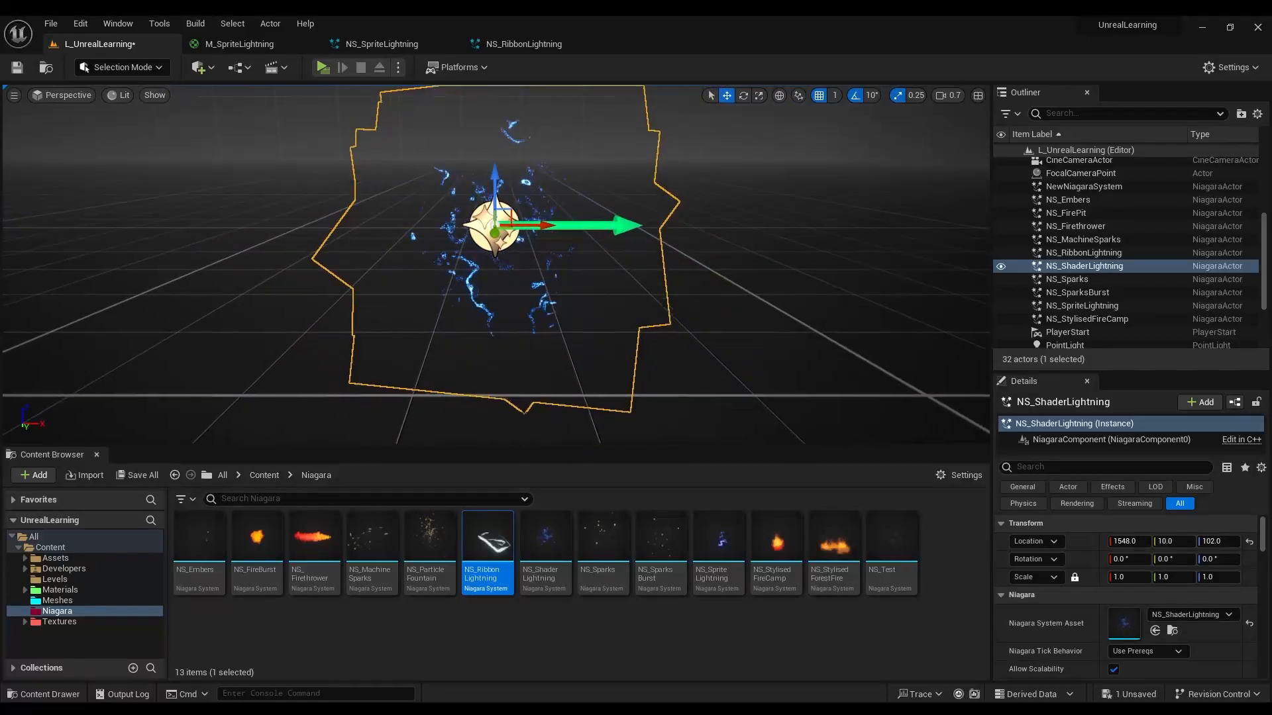
pyautogui.press('s')
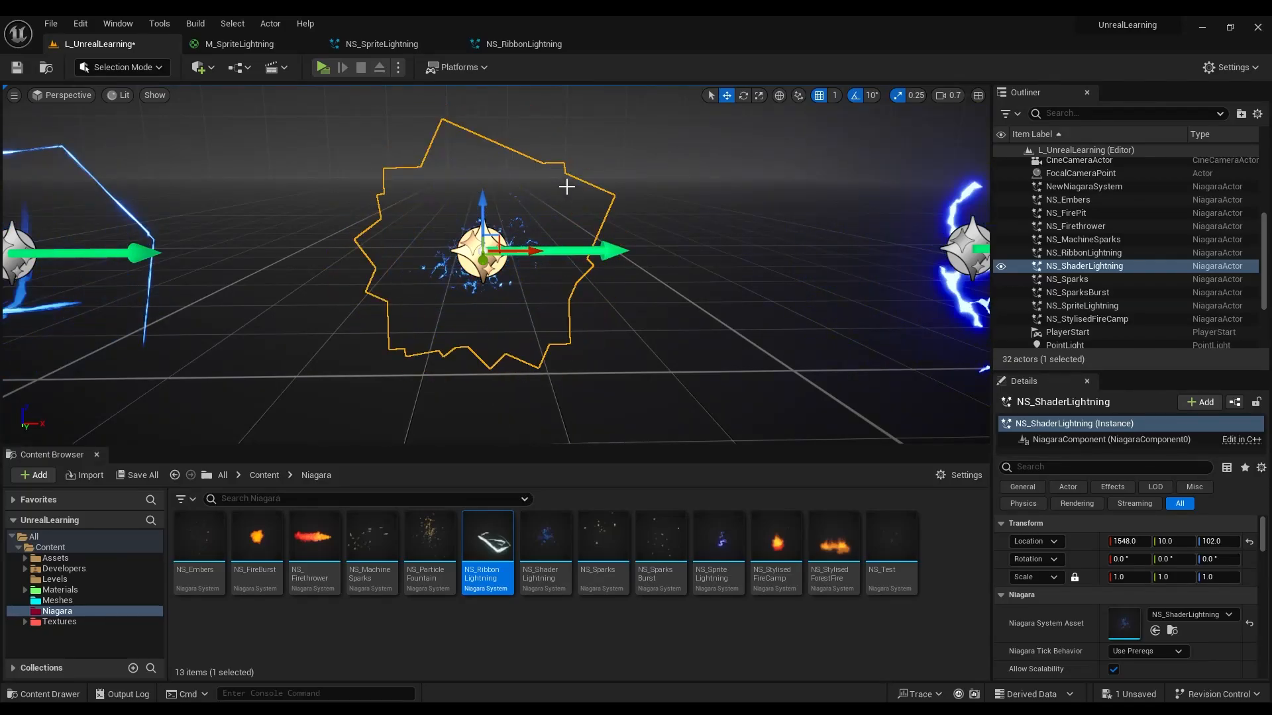
pyautogui.press('d')
pyautogui.moveTo(568, 184); pyautogui.dragTo(565, 219, button='right')
pyautogui.press('a')
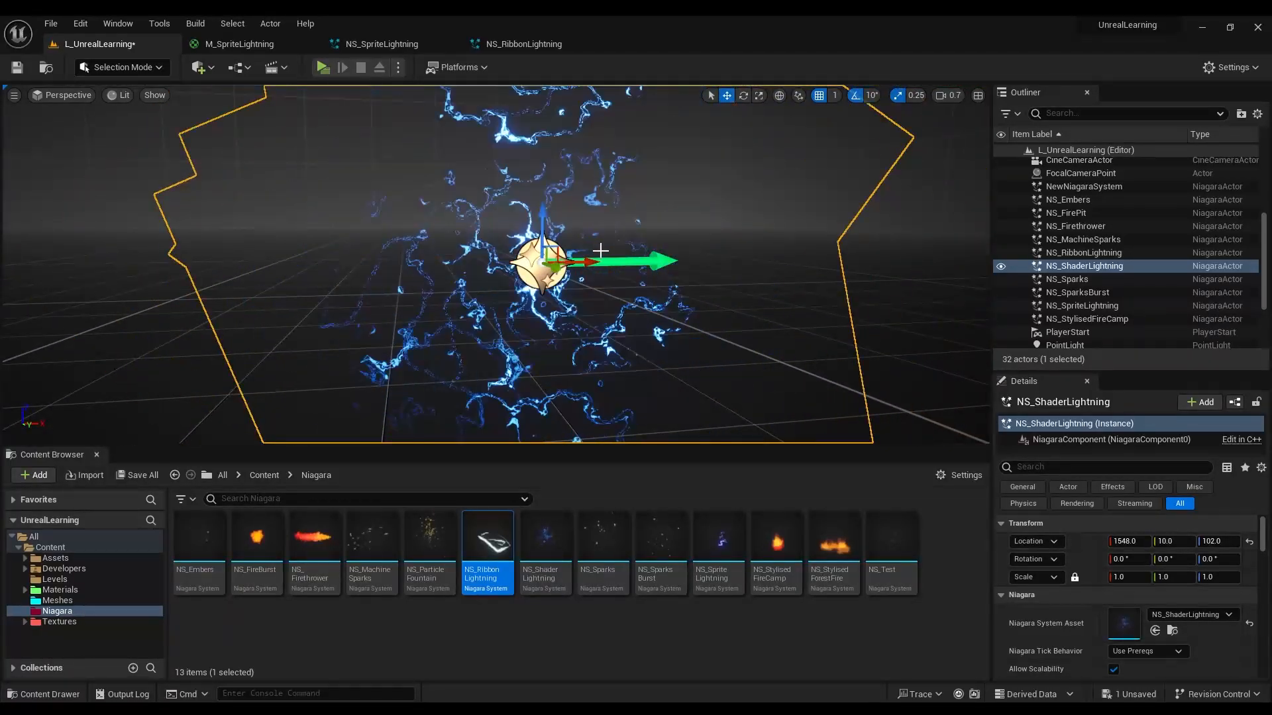
pyautogui.press('s')
pyautogui.moveTo(598, 246)
pyautogui.mouseDown(button='right')
pyautogui.moveTo(595, 298)
pyautogui.moveTo(598, 268)
pyautogui.mouseUp(button='right')
pyautogui.scroll(1, 594, 298)
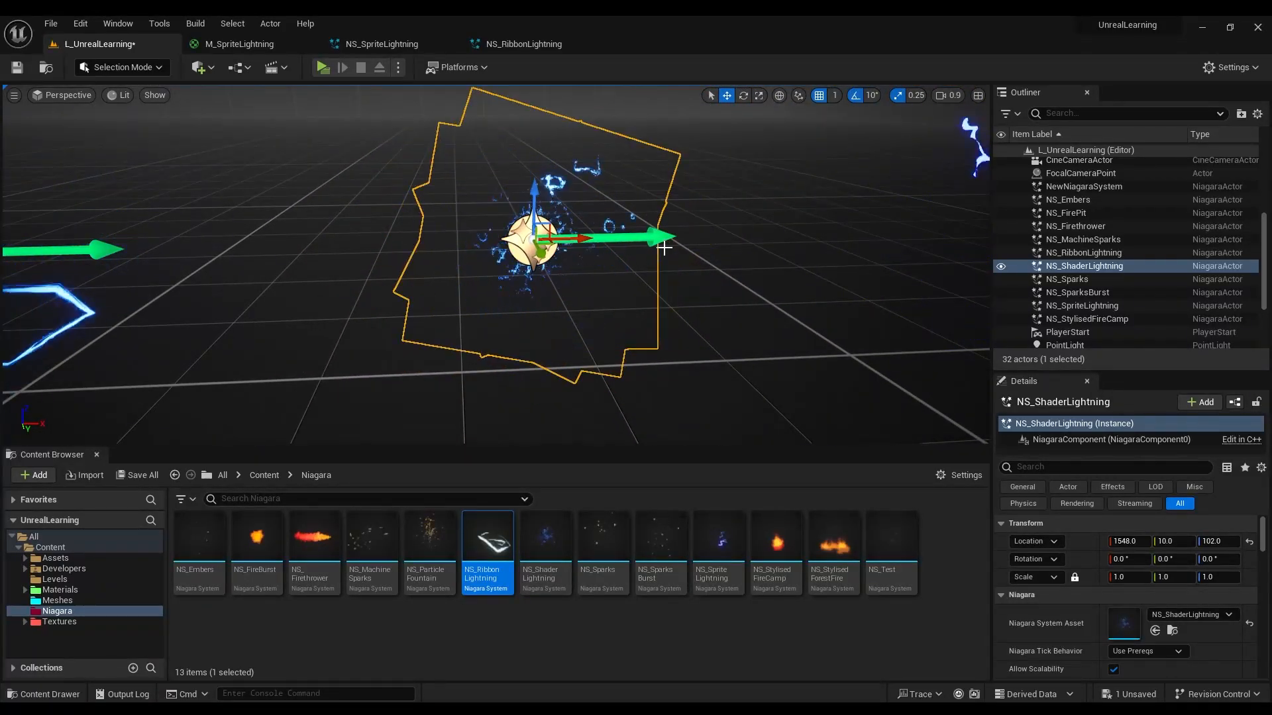
# Examine the shader lightning in the level with the editor icons hidden and shown, from near and far.
pyautogui.press('g')
pyautogui.press('d')
pyautogui.moveTo(665, 242); pyautogui.dragTo(638, 215, button='right')
pyautogui.scroll(-2, 663, 231)
pyautogui.press('a')
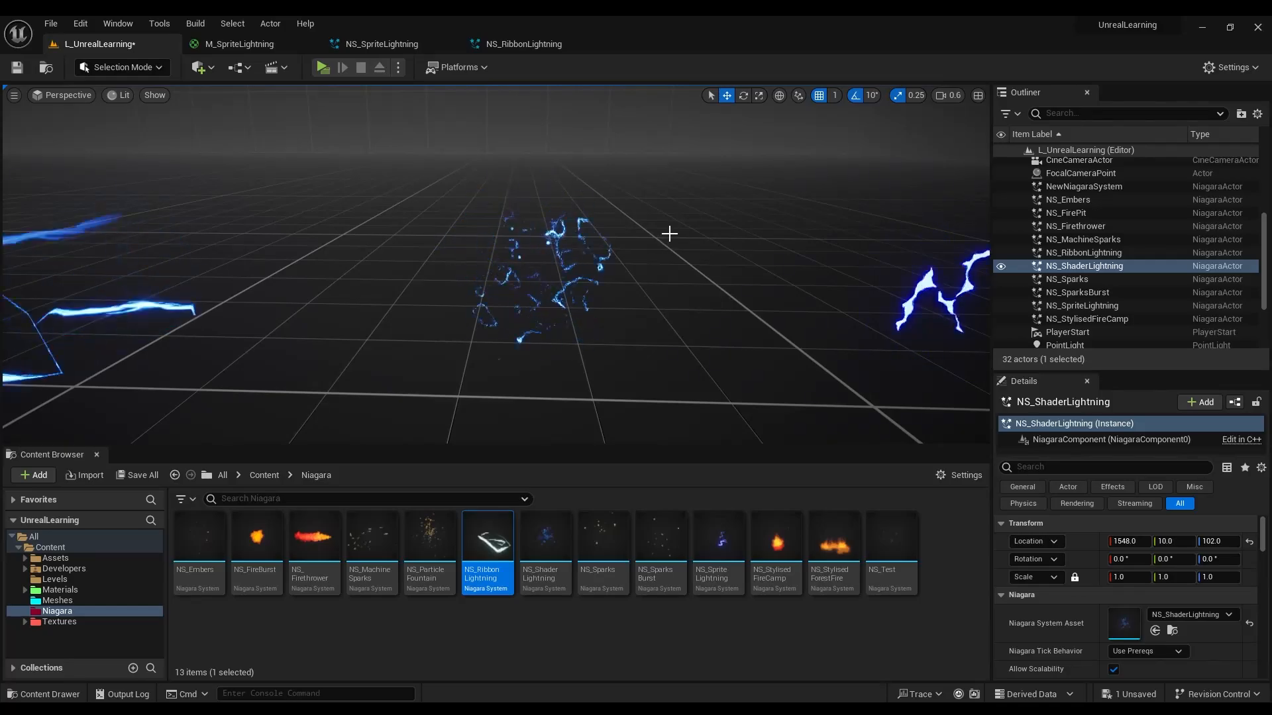
pyautogui.press('f')
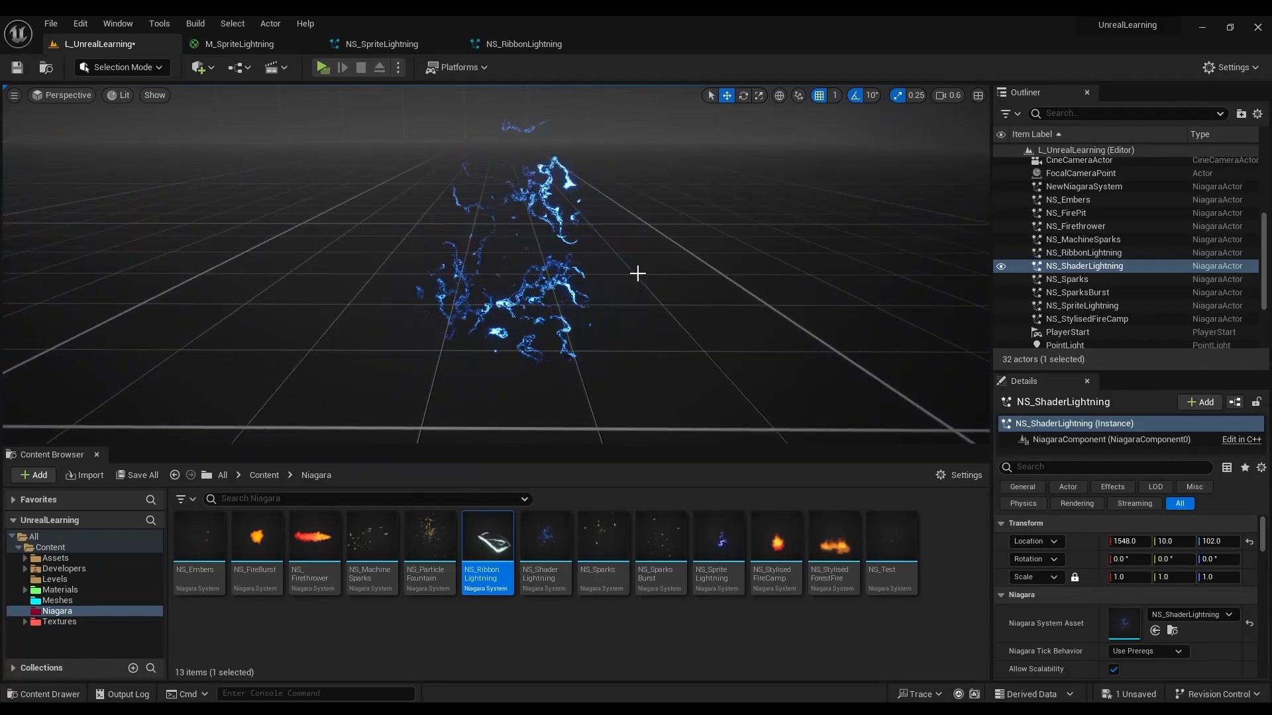
pyautogui.press('g')
pyautogui.press('s')
pyautogui.moveTo(638, 273); pyautogui.dragTo(651, 262, button='right')
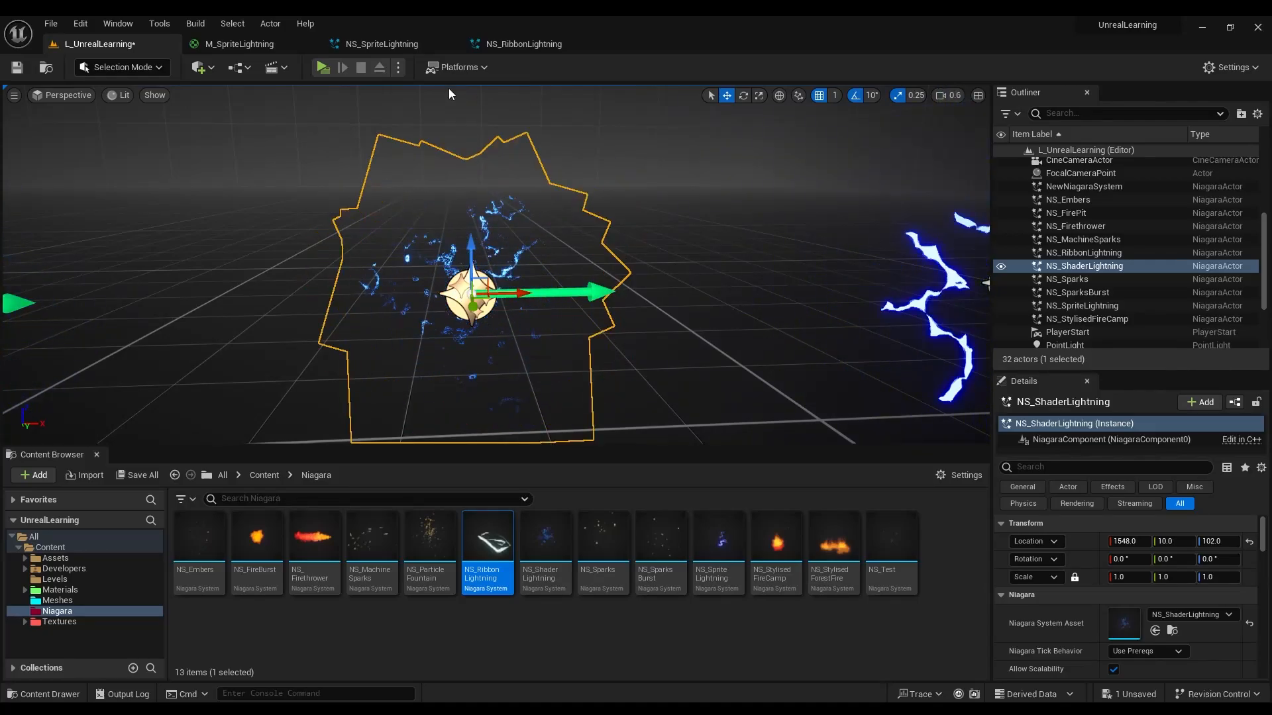
# Open the NS_ShaderLightning system used by the selected actor and expand the Cutout settings of its Sprite Renderer.
pyautogui.click(406, 46)
pyautogui.click(510, 49)
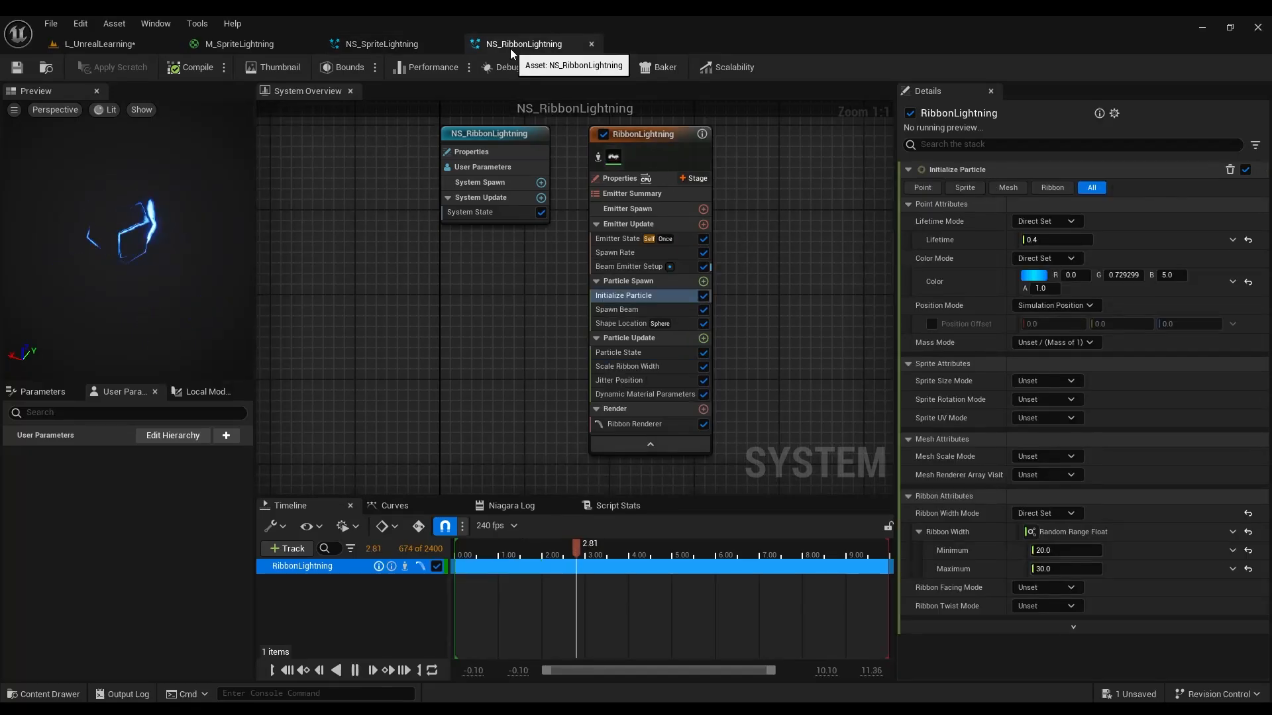
pyautogui.click(152, 45)
pyautogui.doubleClick(1124, 623)
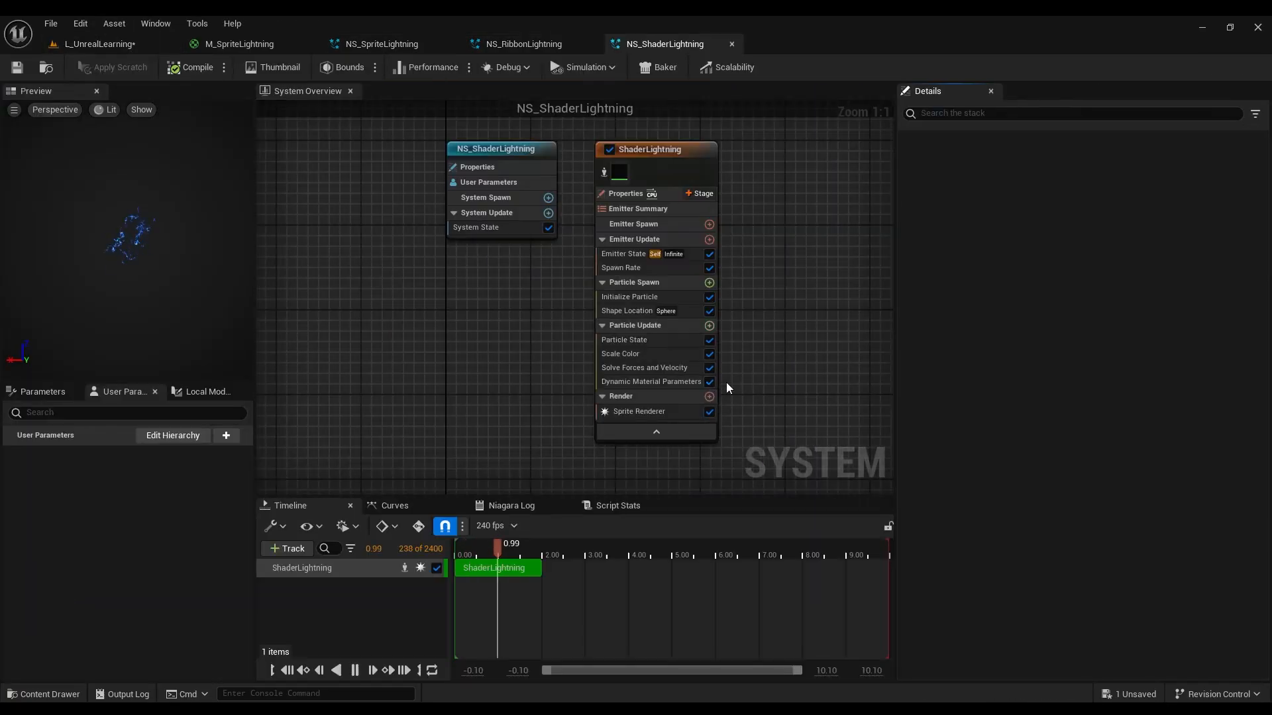
pyautogui.click(650, 396)
pyautogui.click(909, 539)
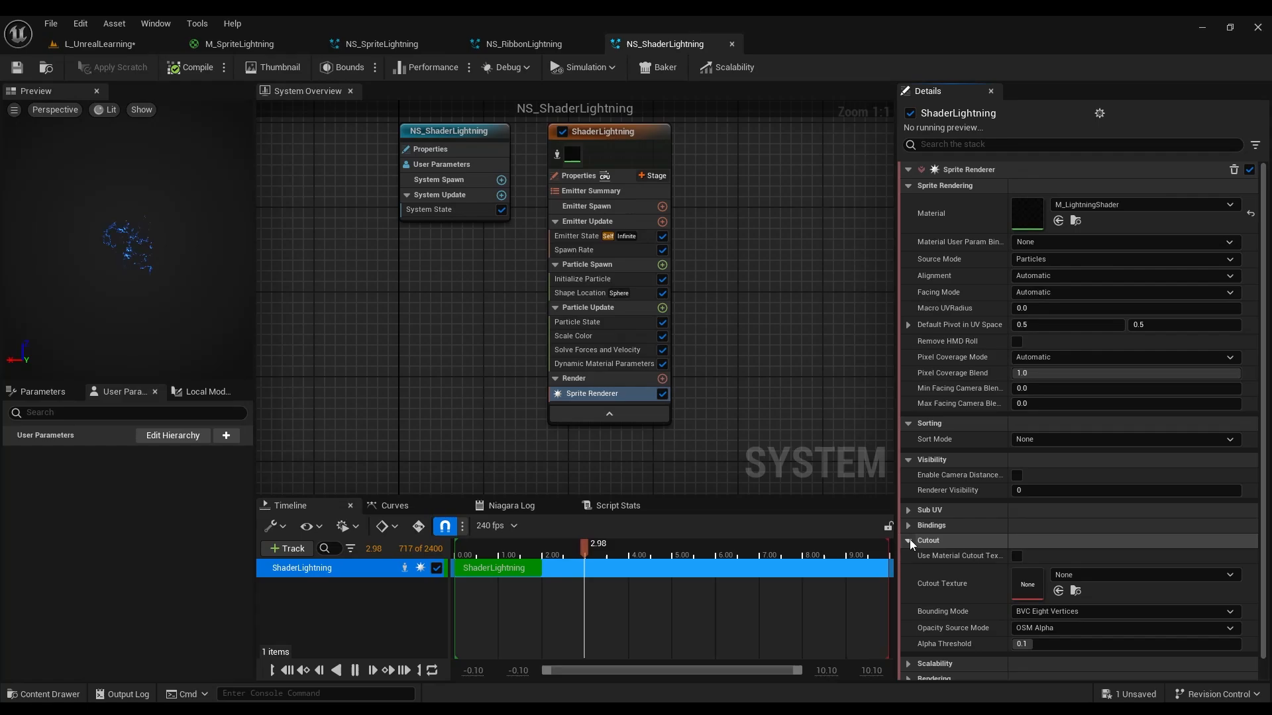
# Browse the available textures for the Sprite Renderer's Cutout Texture and include engine content in the choices.
pyautogui.click(1068, 577)
pyautogui.scroll(-3, 1143, 466)
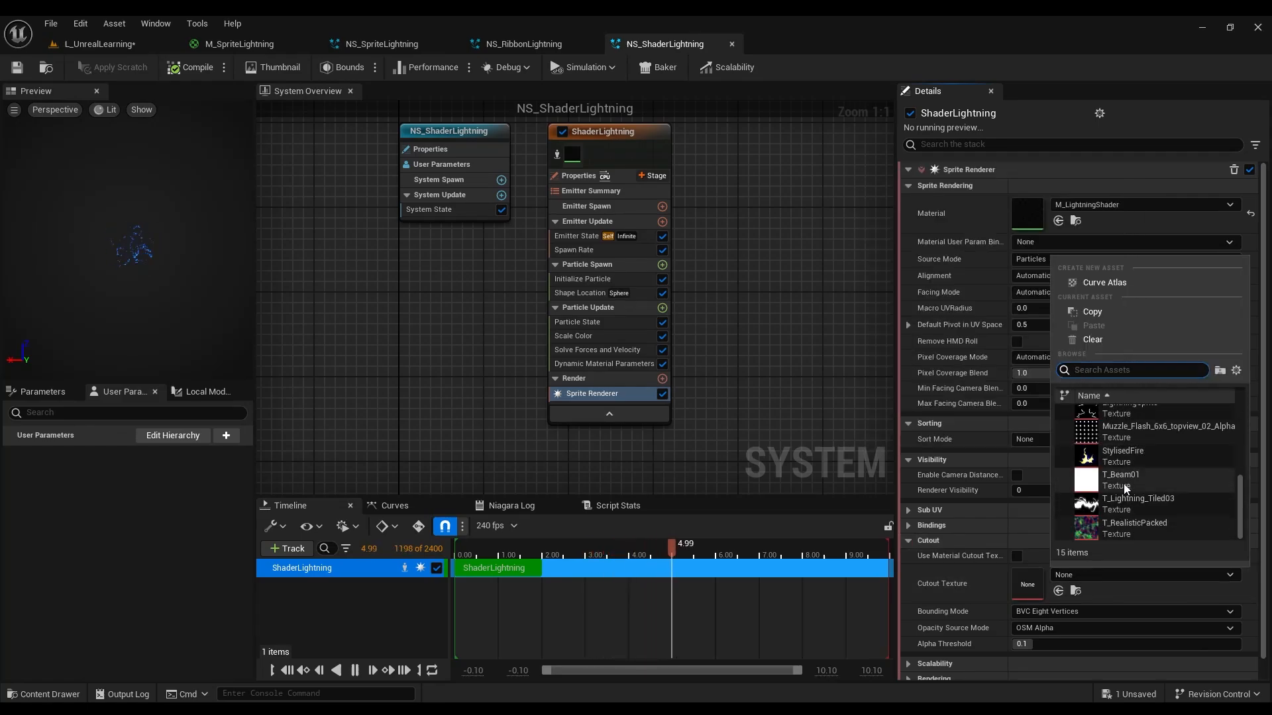
pyautogui.scroll(10, 1136, 473)
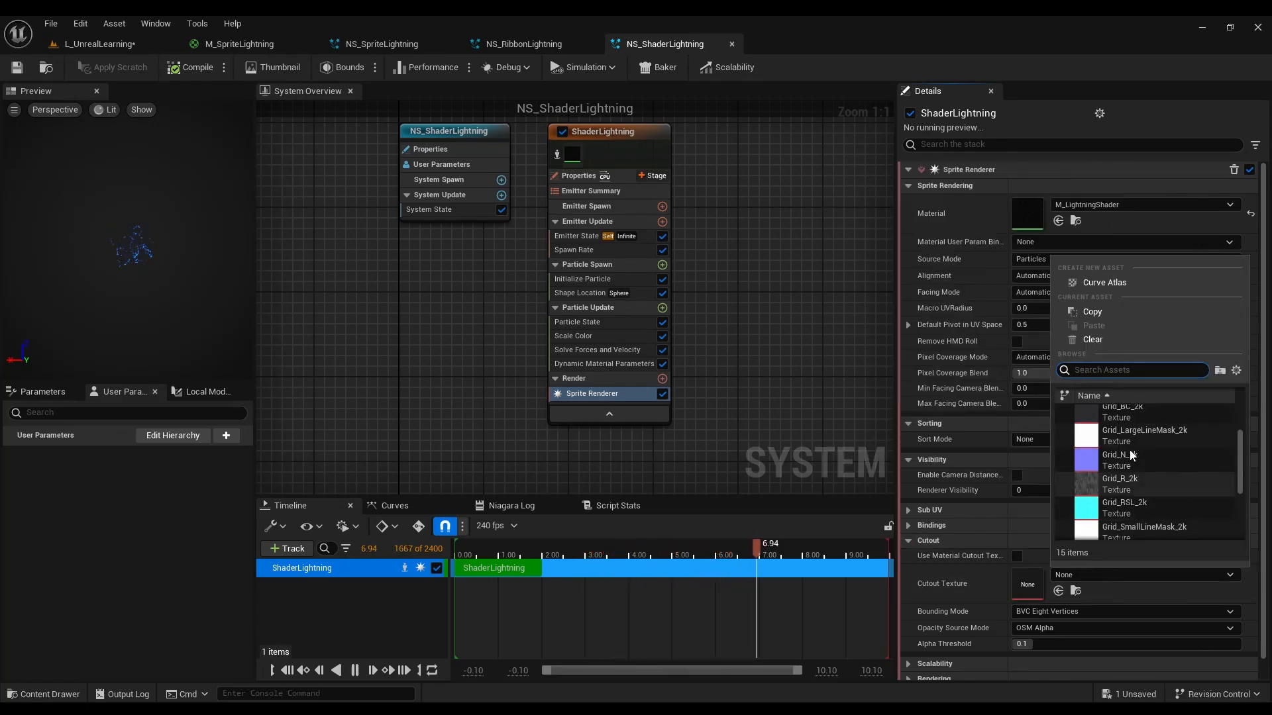
pyautogui.scroll(-5, 1138, 421)
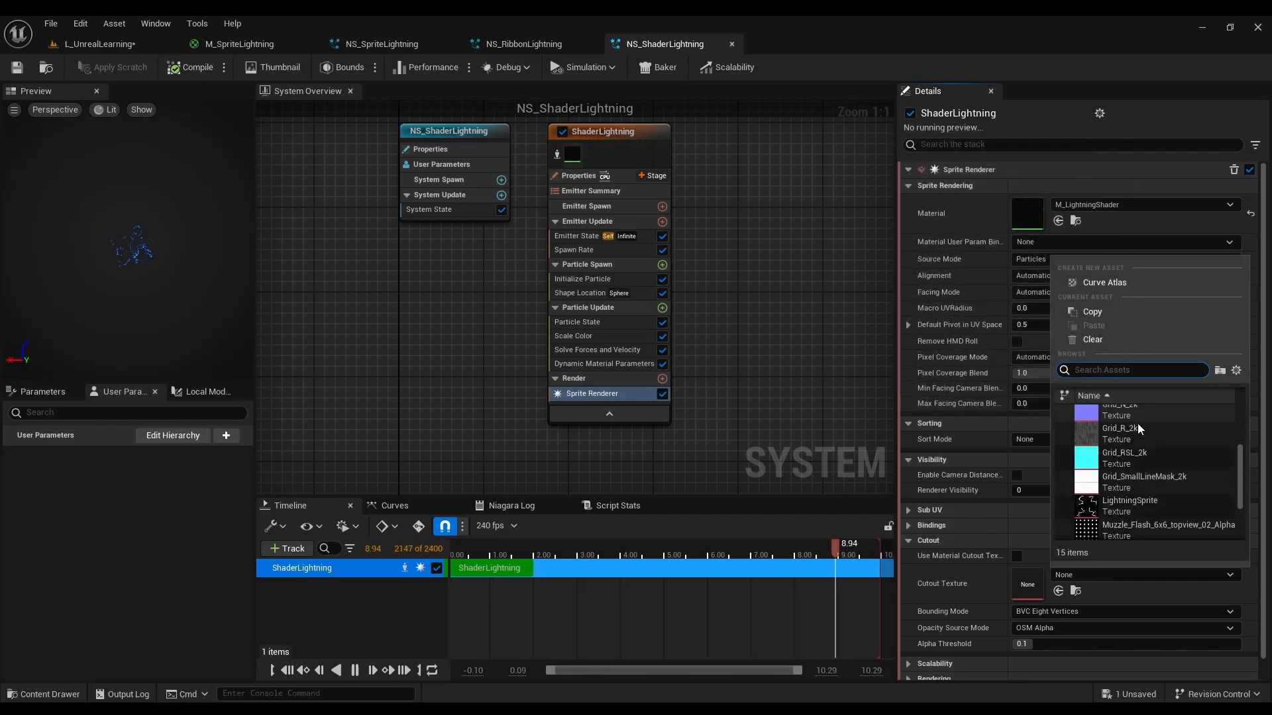
pyautogui.click(1236, 371)
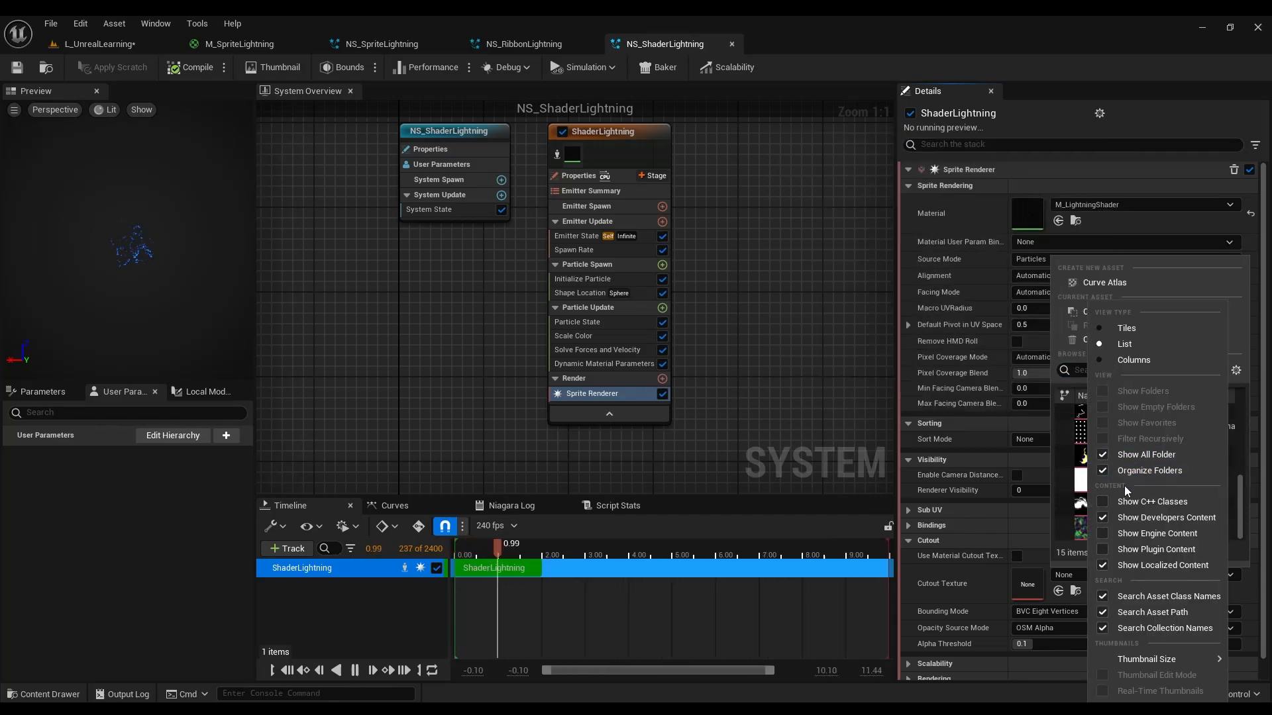
pyautogui.click(1139, 533)
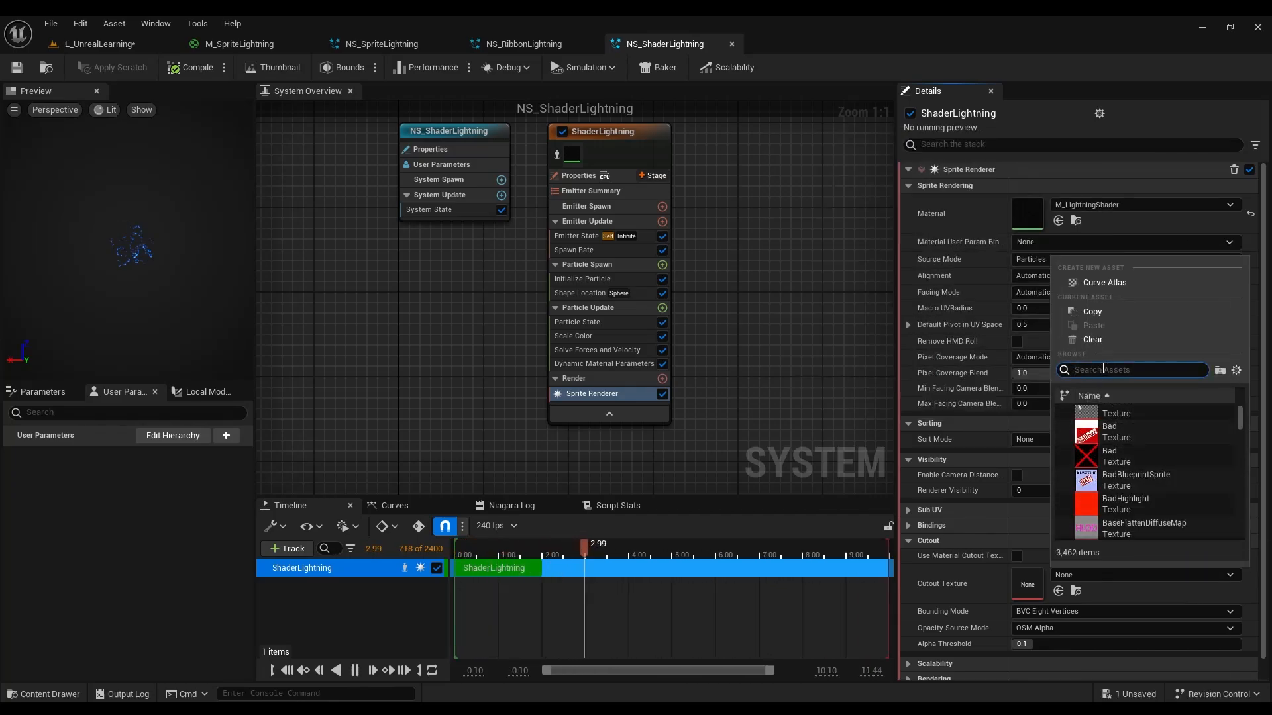
pyautogui.write('circle')
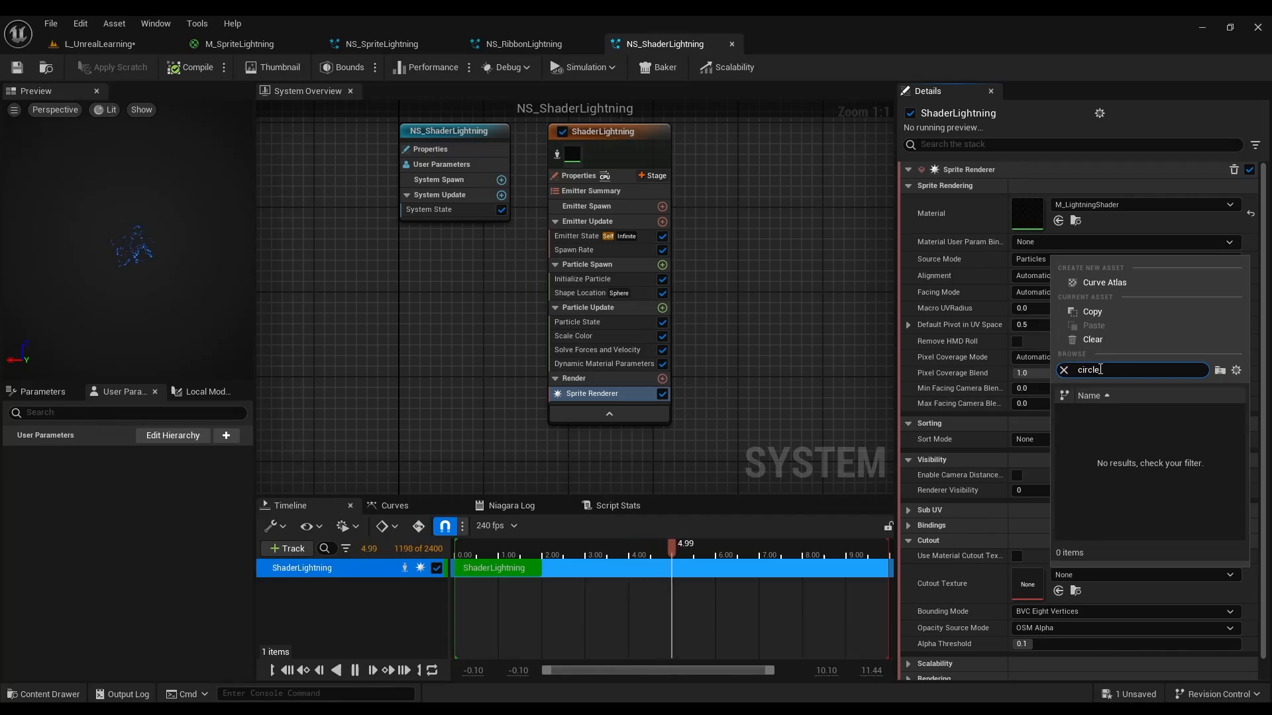
pyautogui.press('BackSpace')
pyautogui.press('BackSpace')
pyautogui.press('BackSpace')
pyautogui.press('BackSpace')
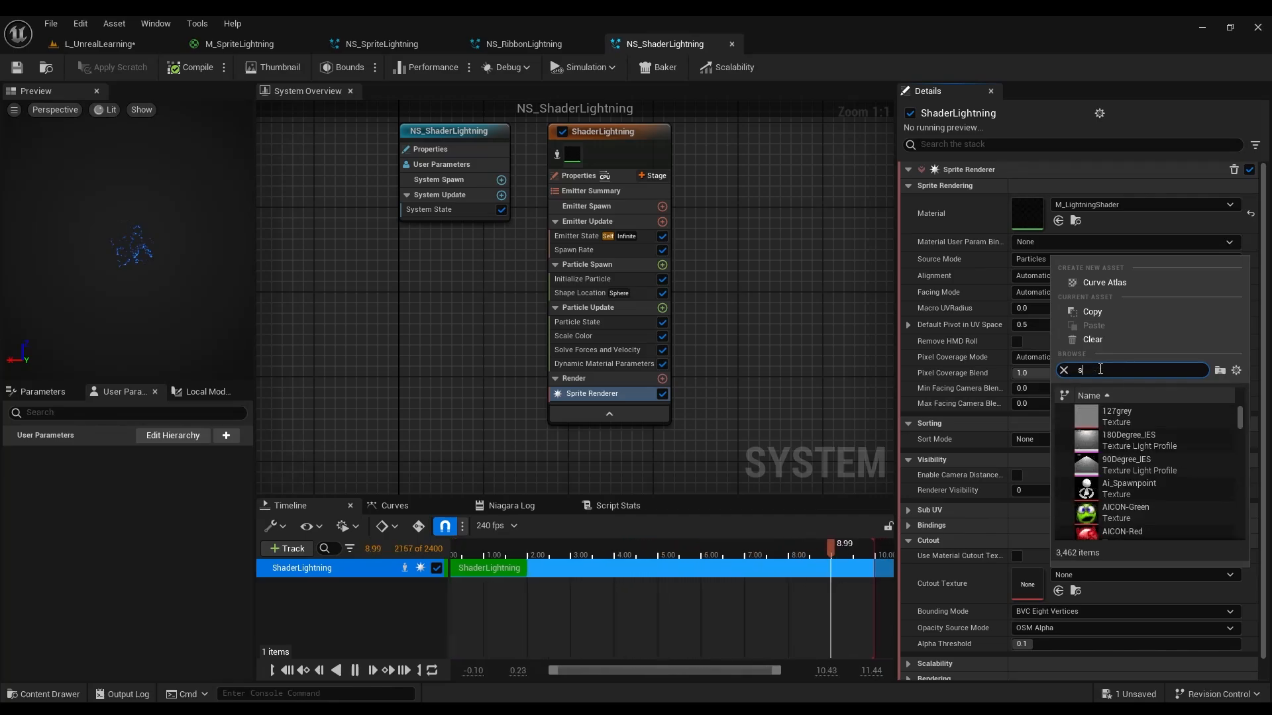
# Search the textures for "sphere" and assign SphereRenderMask as the Sprite Renderer's Cutout Texture.
pyautogui.write('sphere')
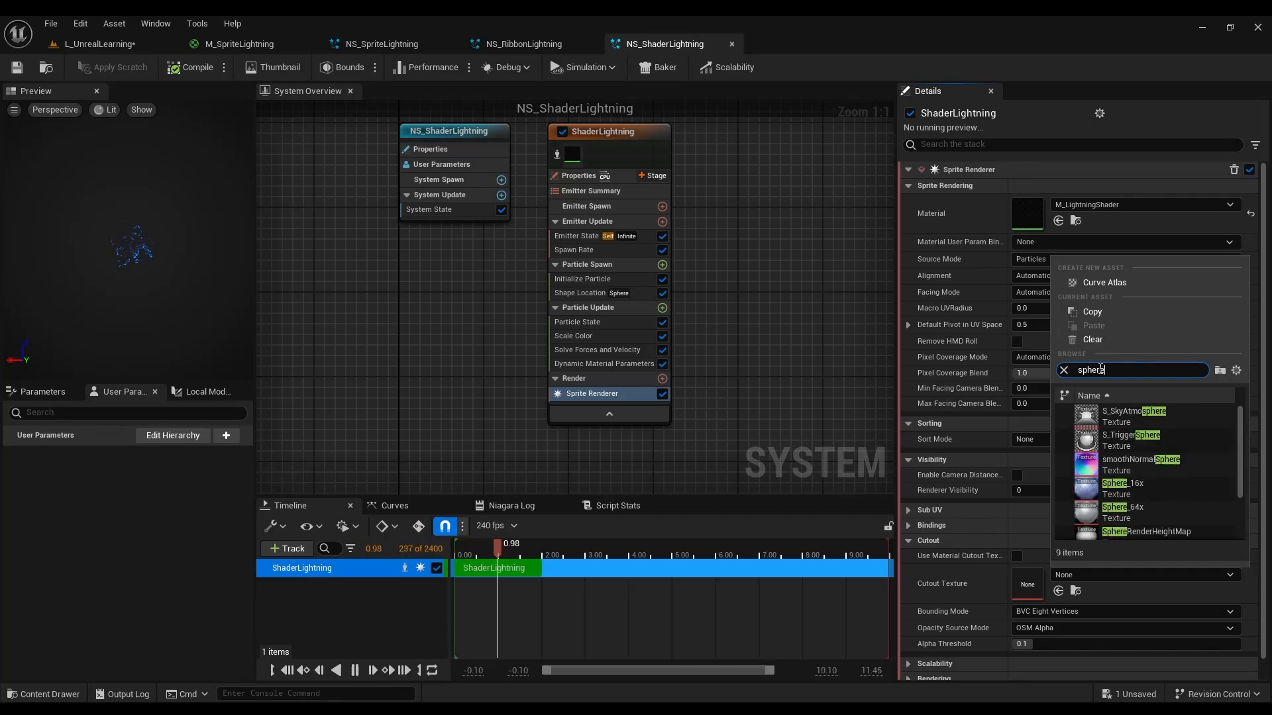
pyautogui.scroll(-2, 1225, 503)
pyautogui.click(1191, 476)
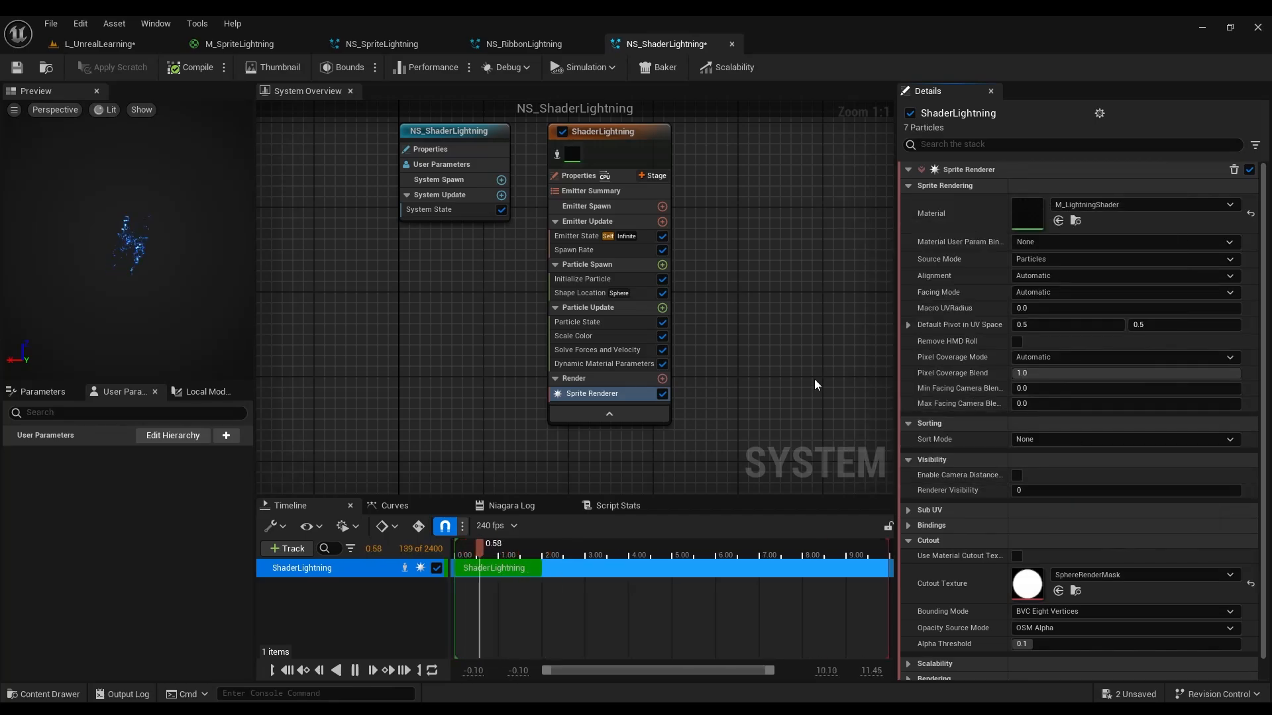
# Set the cutout's Opacity Source Mode to OSM Red Channel and check the shader lightning's outline in the level.
pyautogui.click(103, 45)
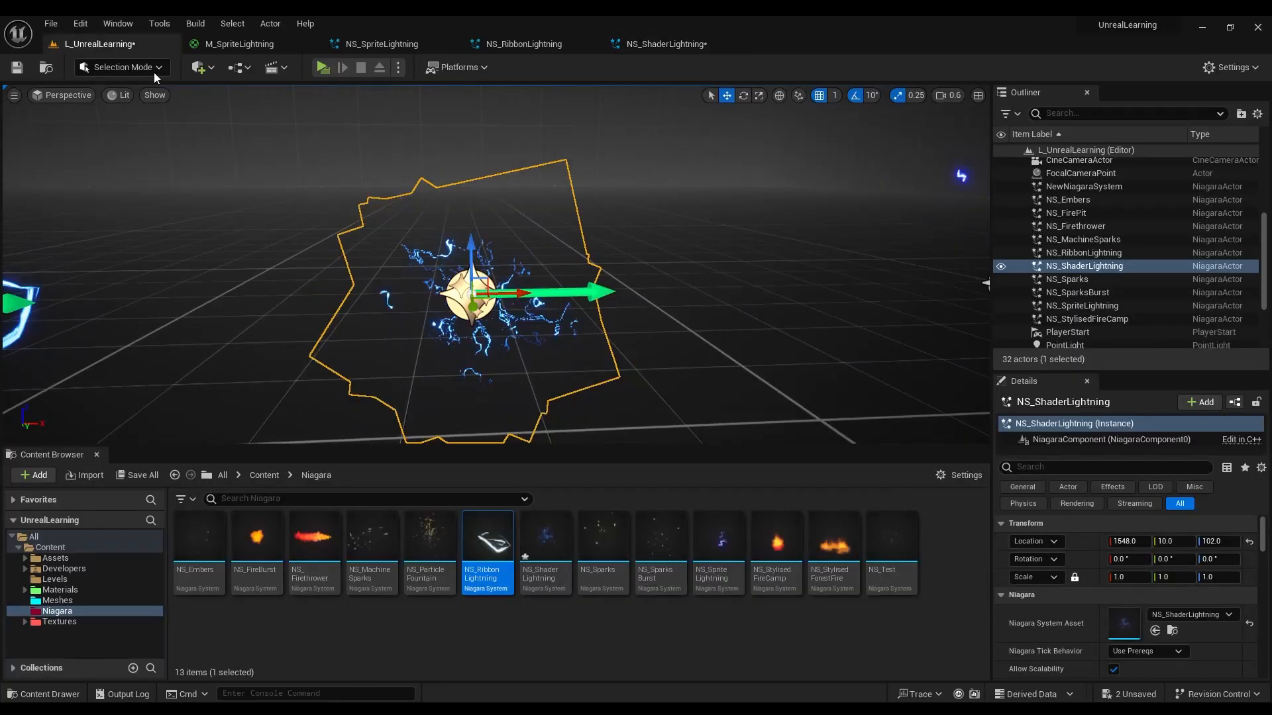
pyautogui.click(643, 44)
pyautogui.click(1071, 626)
pyautogui.click(1058, 656)
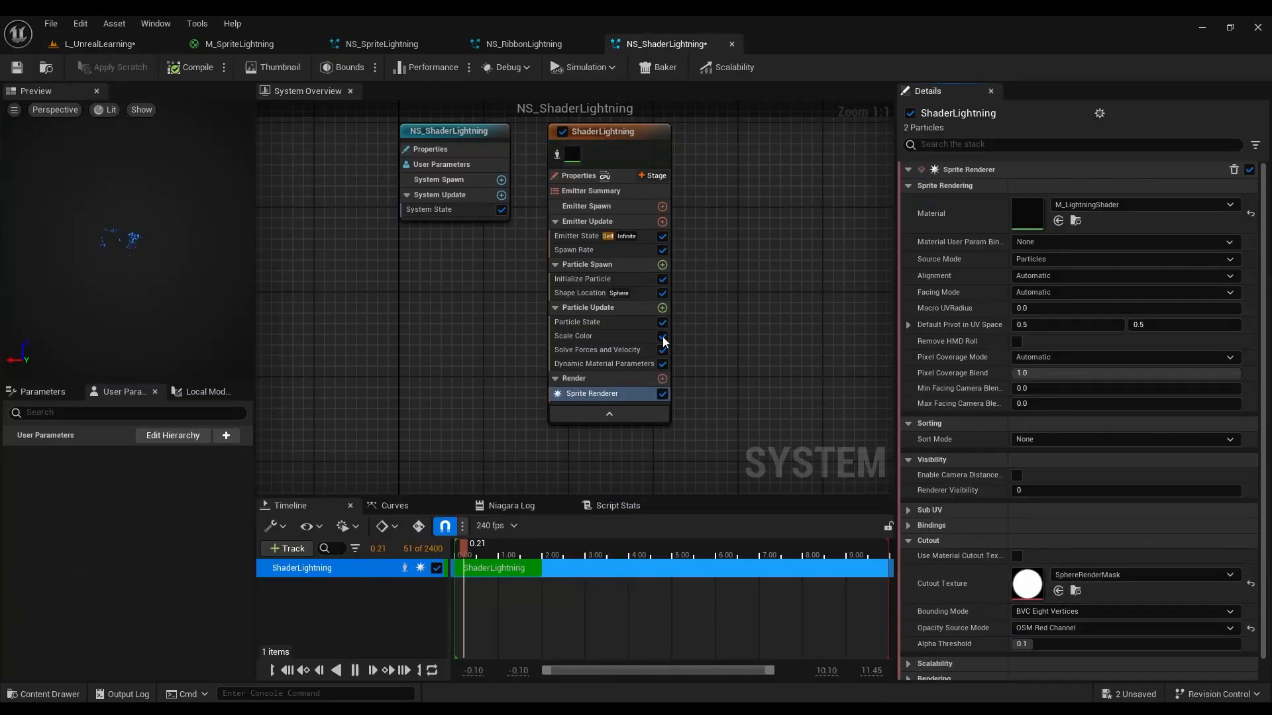
pyautogui.click(116, 45)
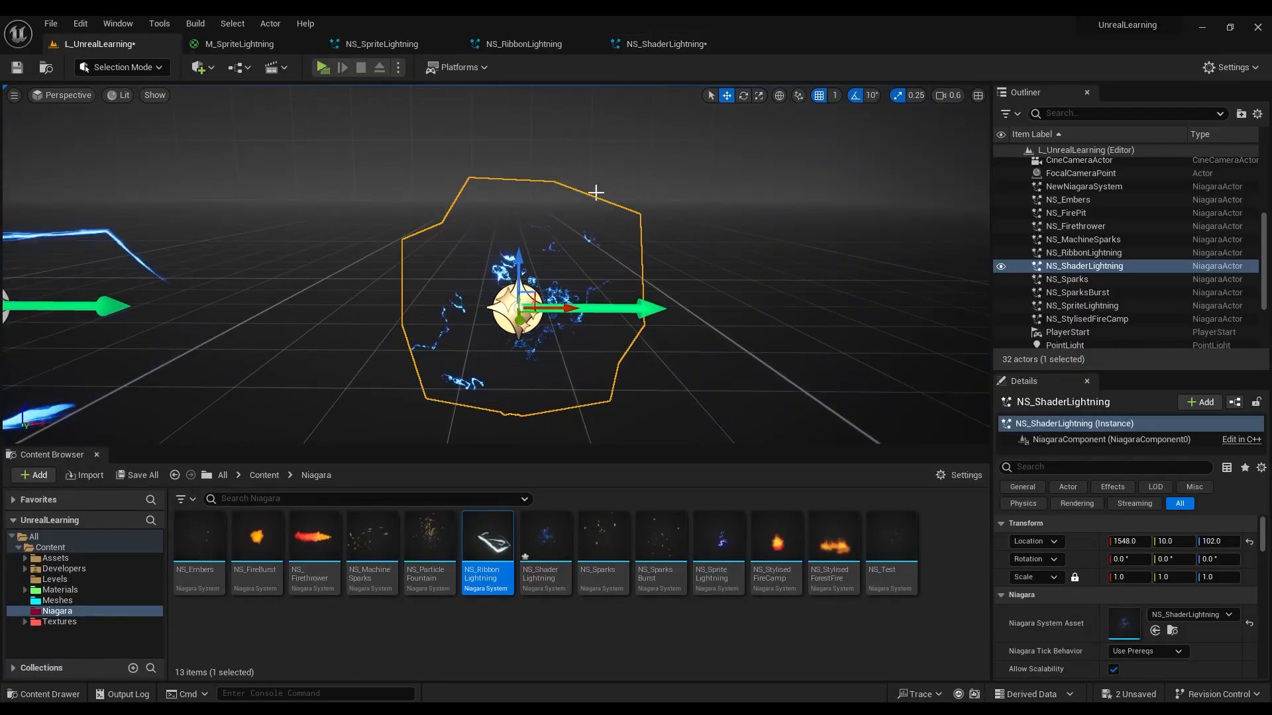
pyautogui.press('g')
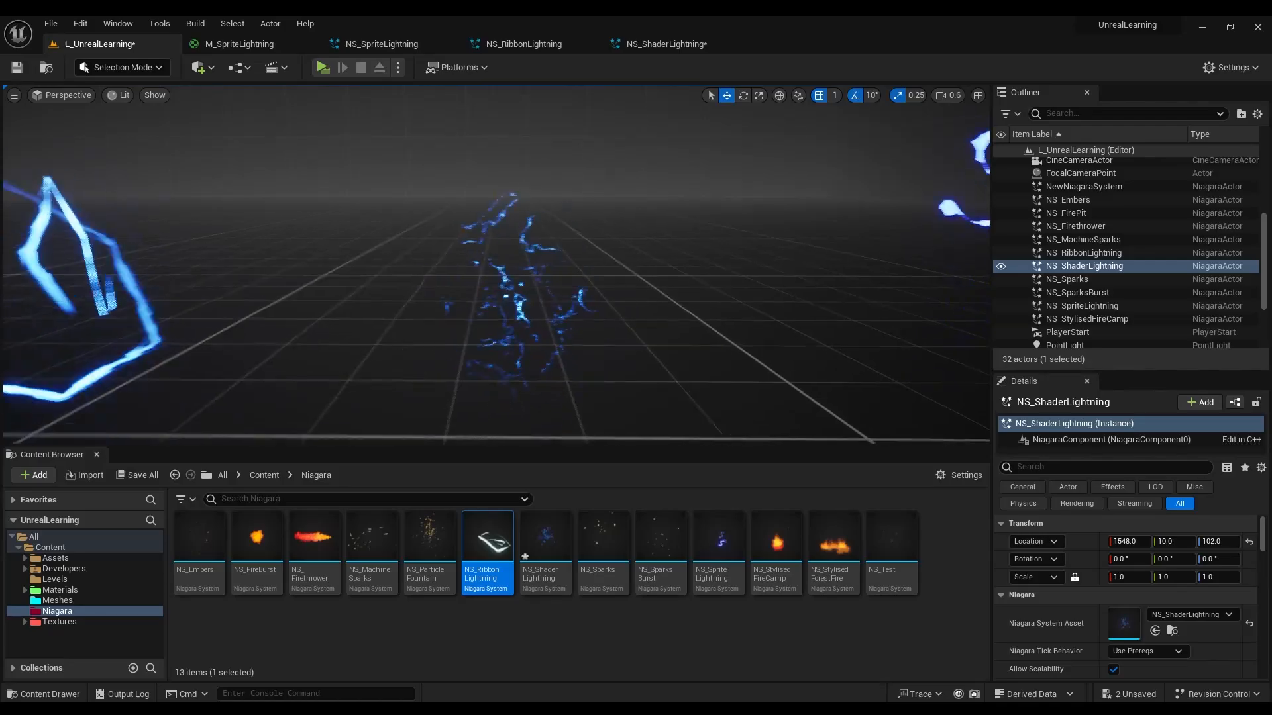
# Set the Alpha Threshold of the ShaderLightning Sprite Renderer's cutout to 0.2.
pyautogui.click(673, 45)
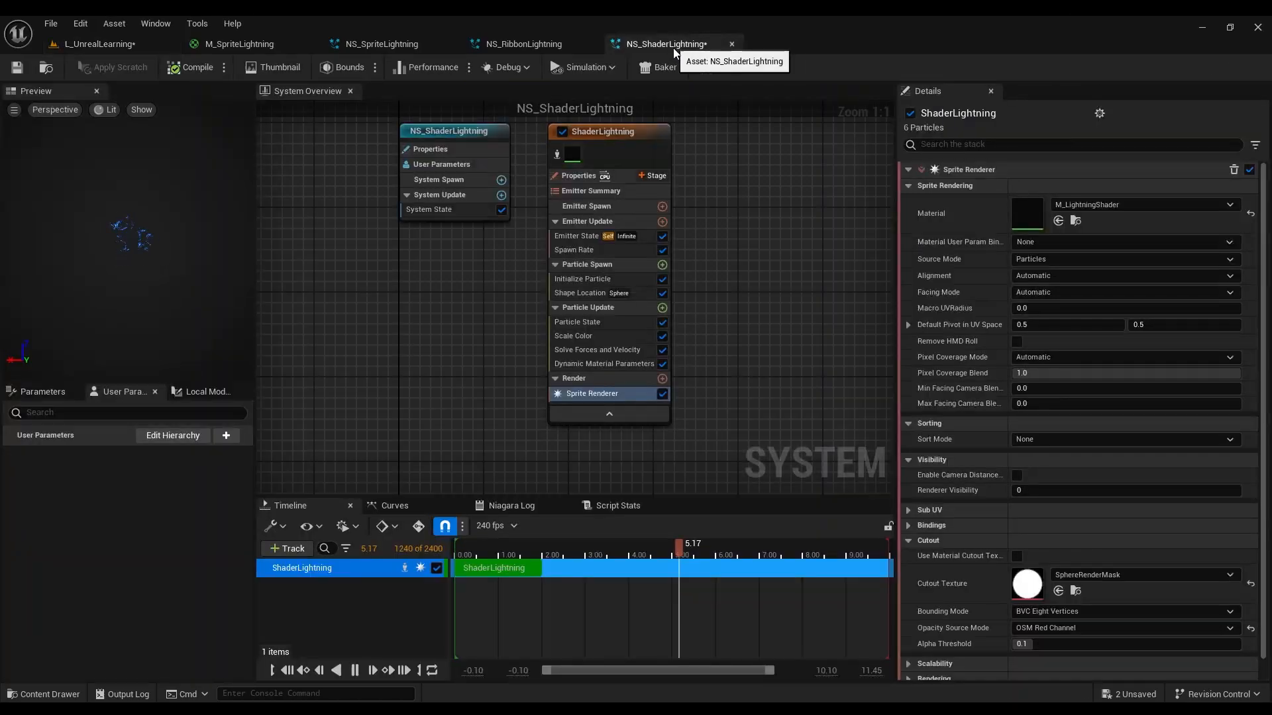
pyautogui.click(1035, 644)
pyautogui.write('0.2')
pyautogui.press('Return')
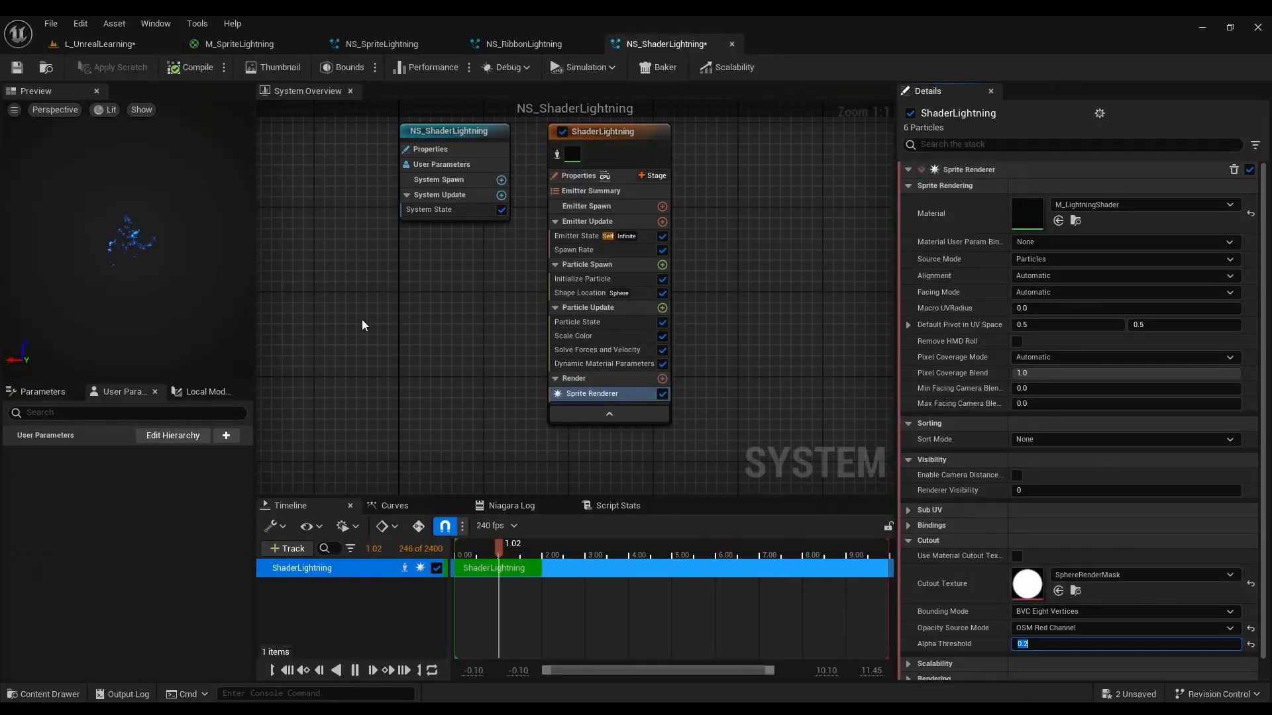
# Examine the shader lightning's cutout outline in the level, and view the effect close up and beside the other lightning effects.
pyautogui.click(76, 45)
pyautogui.press('g')
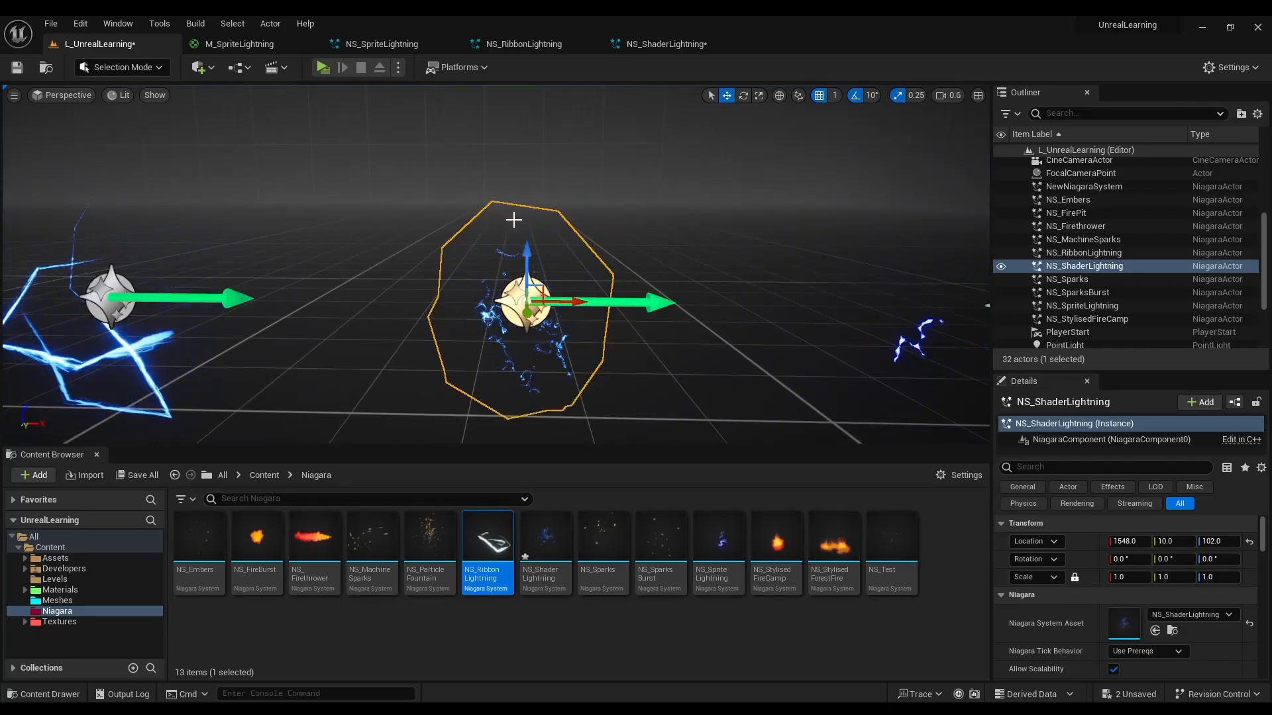
pyautogui.moveTo(513, 220); pyautogui.dragTo(601, 248, button='right')
pyautogui.press('s')
pyautogui.press('g')
pyautogui.press('w')
pyautogui.scroll(3, 513, 220)
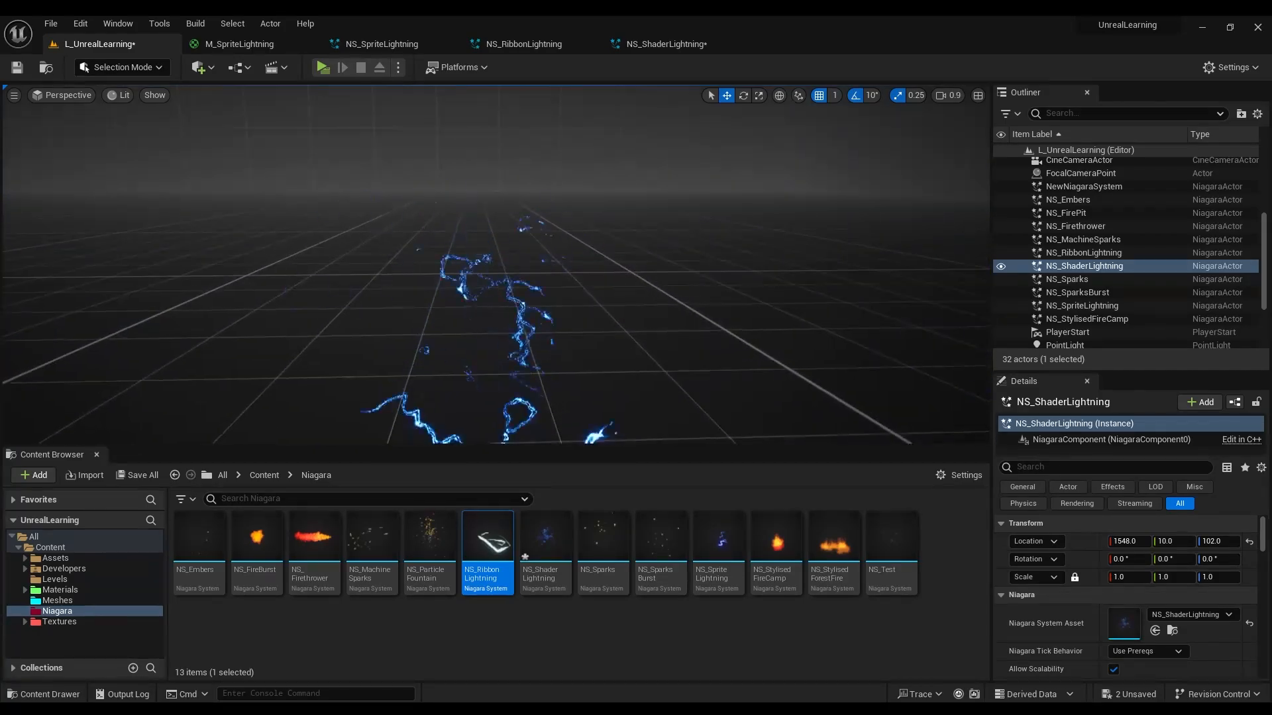
pyautogui.press('s')
pyautogui.scroll(-3, 514, 220)
pyautogui.press('g')
pyautogui.press('g')
pyautogui.press('w')
pyautogui.press('s')
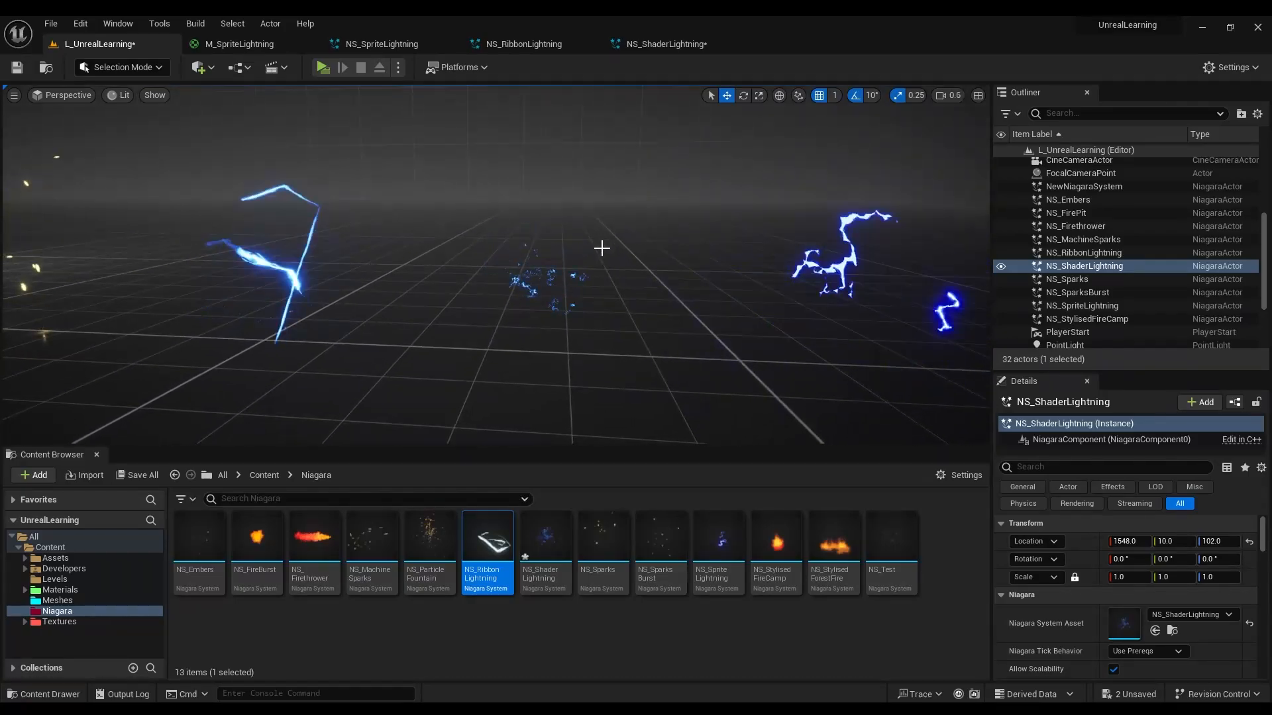
# Save the NS_ShaderLightning system and close its editor.
pyautogui.click(659, 44)
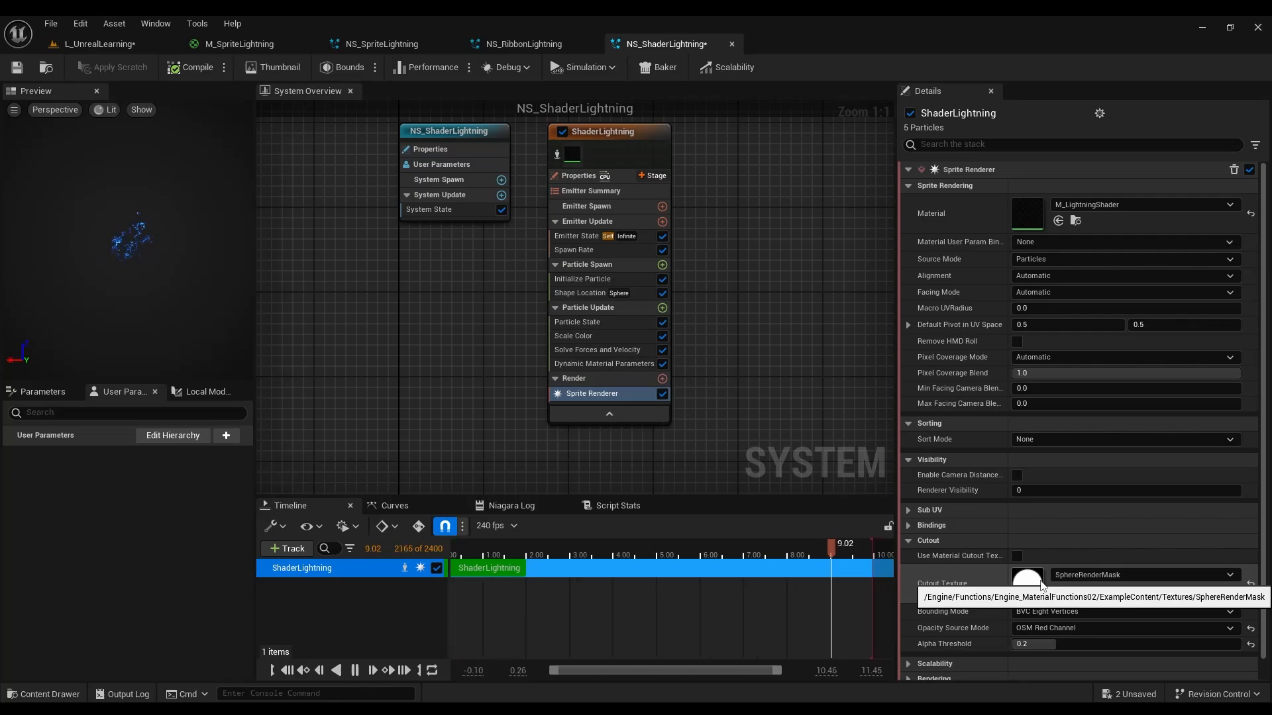
pyautogui.click(20, 70)
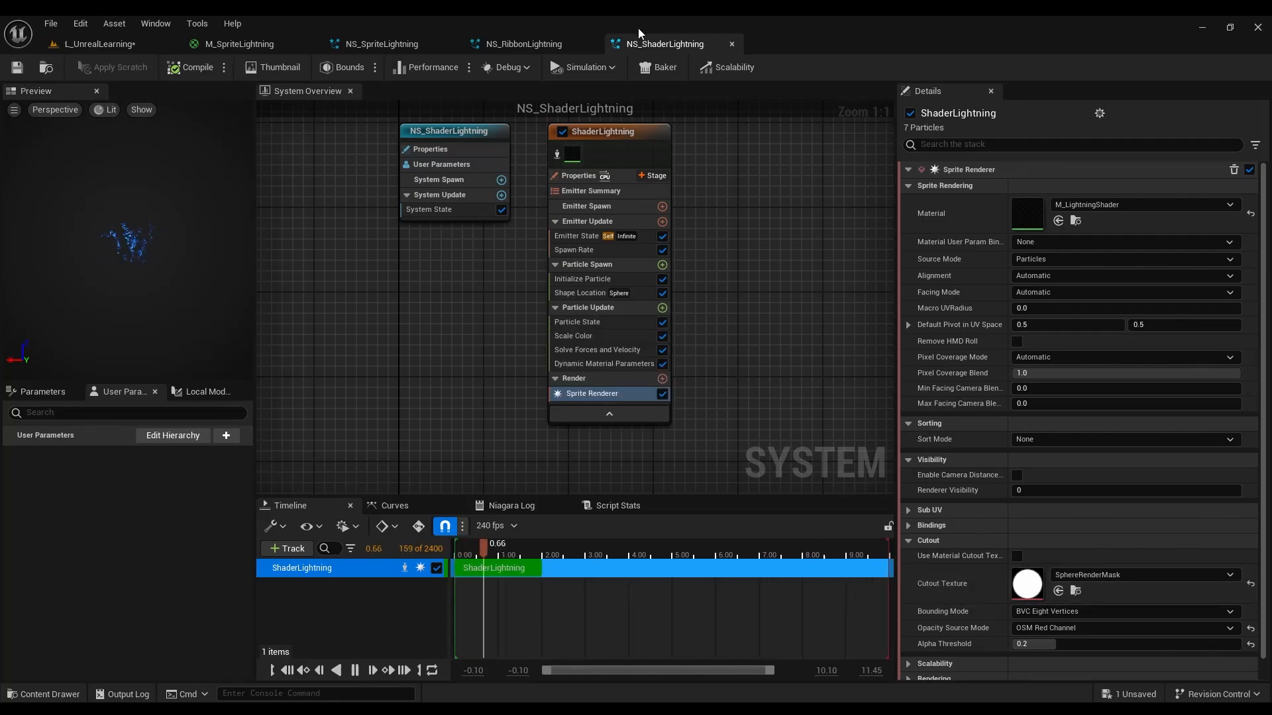
pyautogui.click(731, 44)
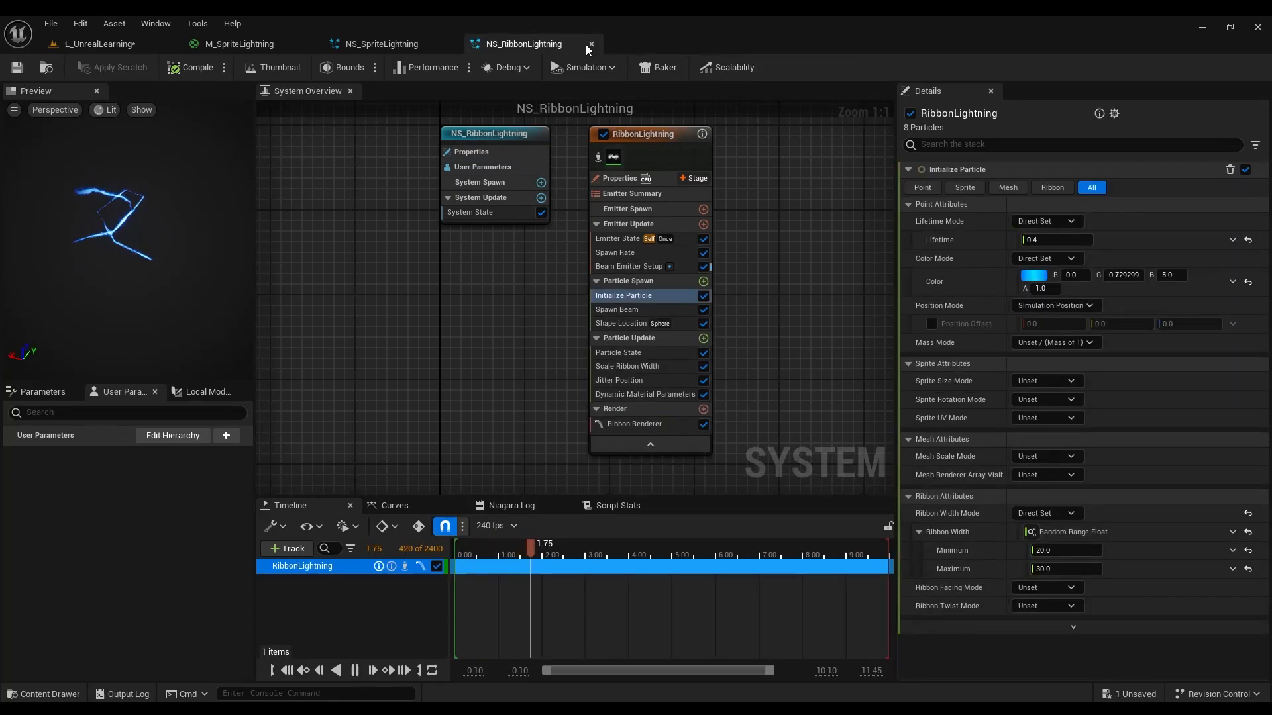
# Close the NS_RibbonLightning, NS_SpriteLightning and M_SpriteLightning editors, and save the L_UnrealLearning level.
pyautogui.click(587, 45)
pyautogui.click(451, 45)
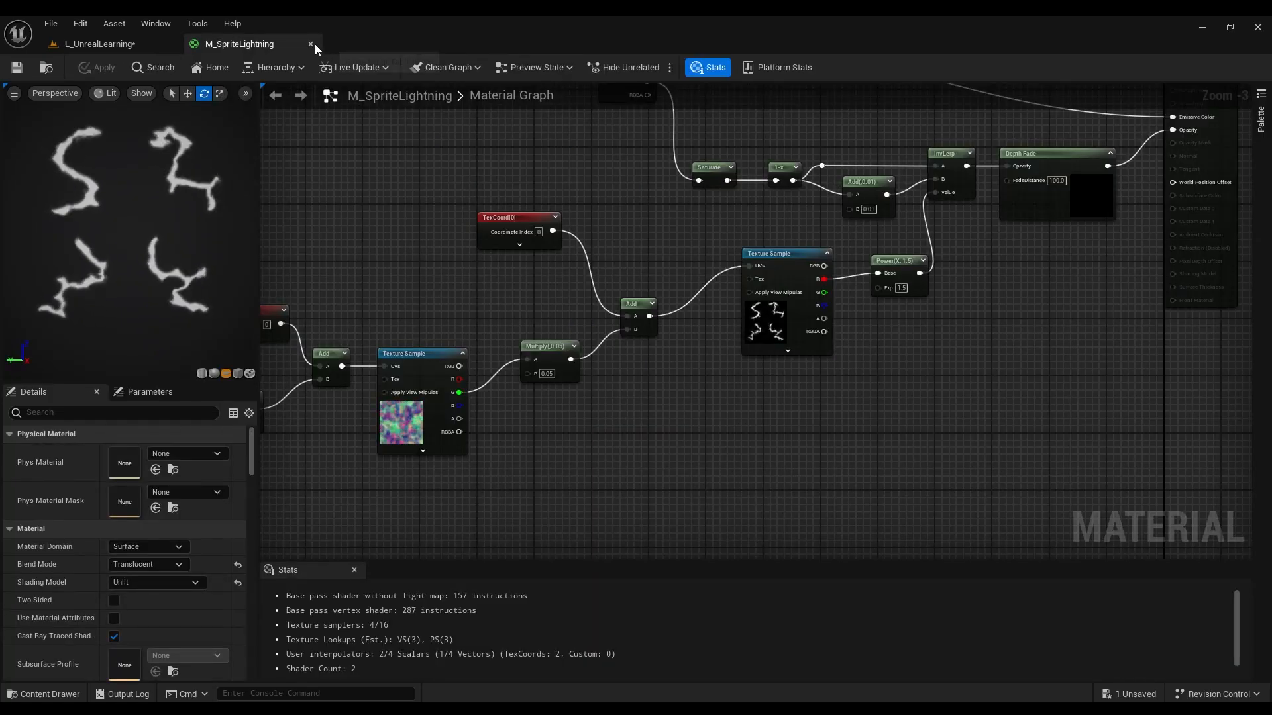
pyautogui.click(310, 44)
pyautogui.click(132, 478)
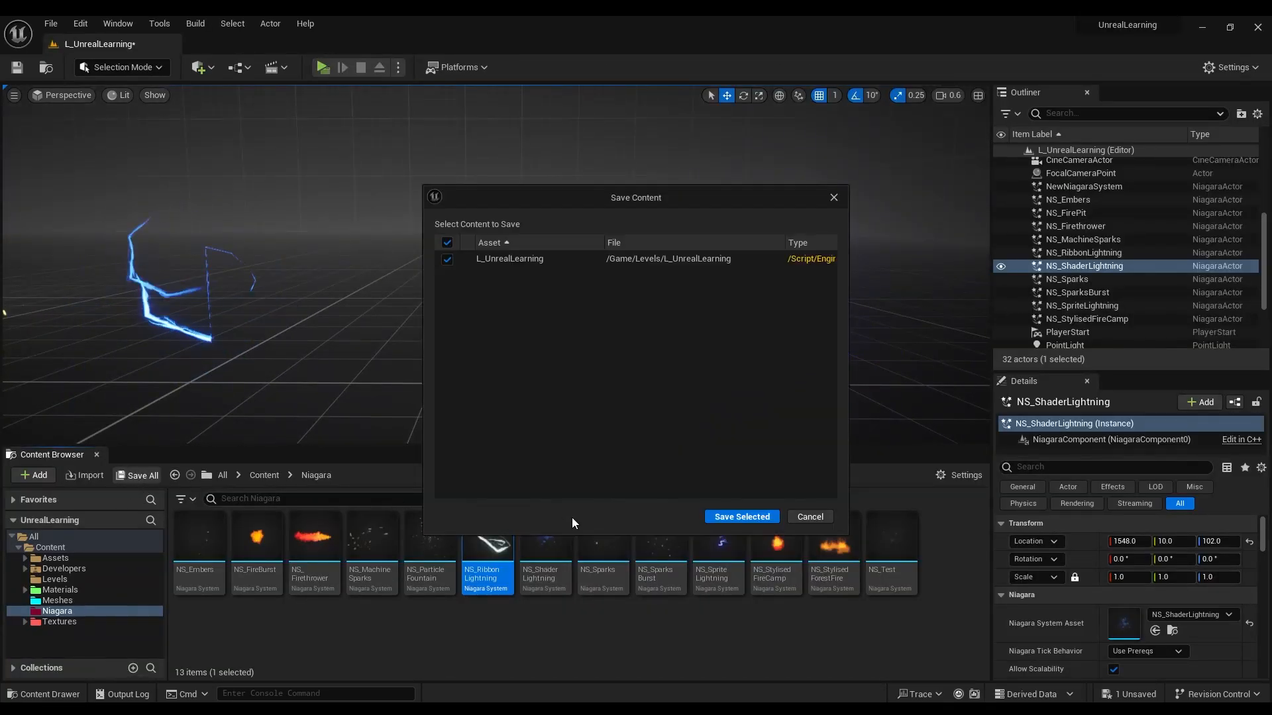
pyautogui.click(736, 516)
# Compare the ribbon, shader and sprite lightning effects in the level from close up and from a distance.
pyautogui.moveTo(669, 345); pyautogui.dragTo(636, 391, button='right')
pyautogui.scroll(1, 669, 378)
pyautogui.press('s')
pyautogui.moveTo(706, 286)
pyautogui.mouseDown(button='right')
pyautogui.moveTo(696, 275)
pyautogui.moveTo(707, 286)
pyautogui.mouseUp(button='right')
pyautogui.press('w')
pyautogui.press('a')
pyautogui.scroll(-2, 706, 286)
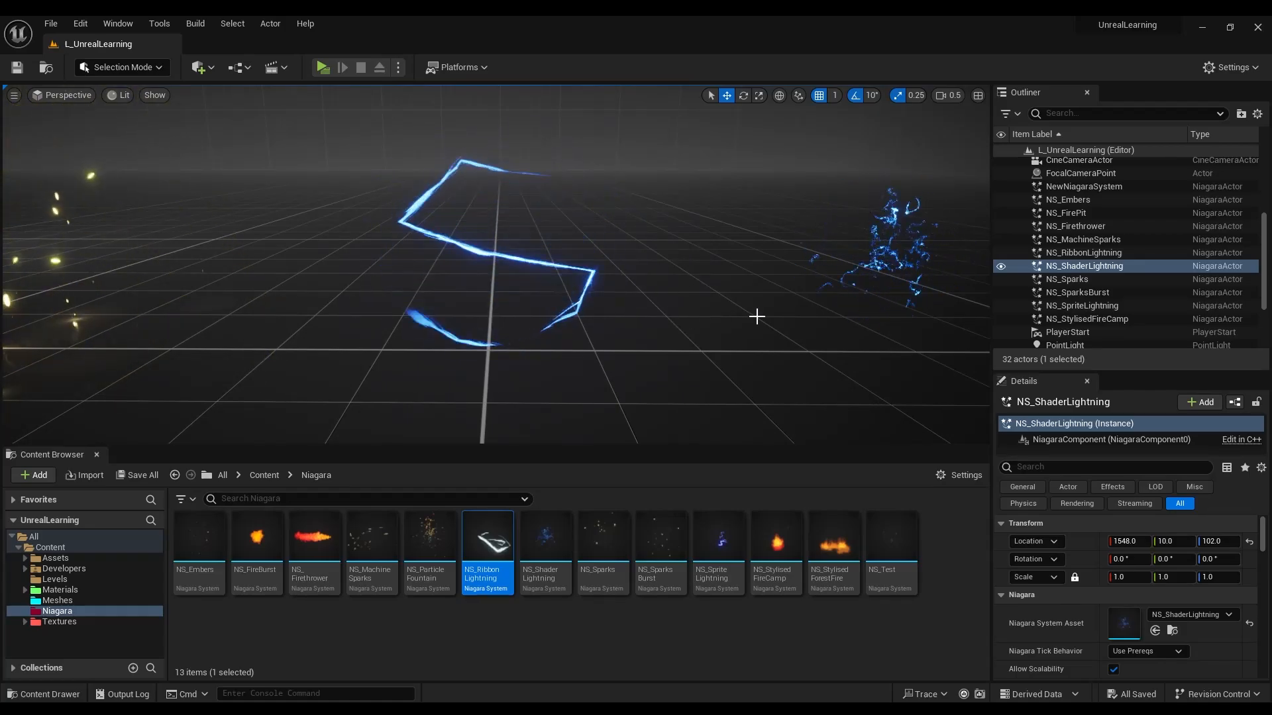
pyautogui.press('s')
pyautogui.moveTo(756, 316); pyautogui.dragTo(681, 330, button='right')
pyautogui.press('d')
pyautogui.scroll(4, 757, 316)
pyautogui.press('w')
pyautogui.press('a')
pyautogui.scroll(-4, 680, 332)
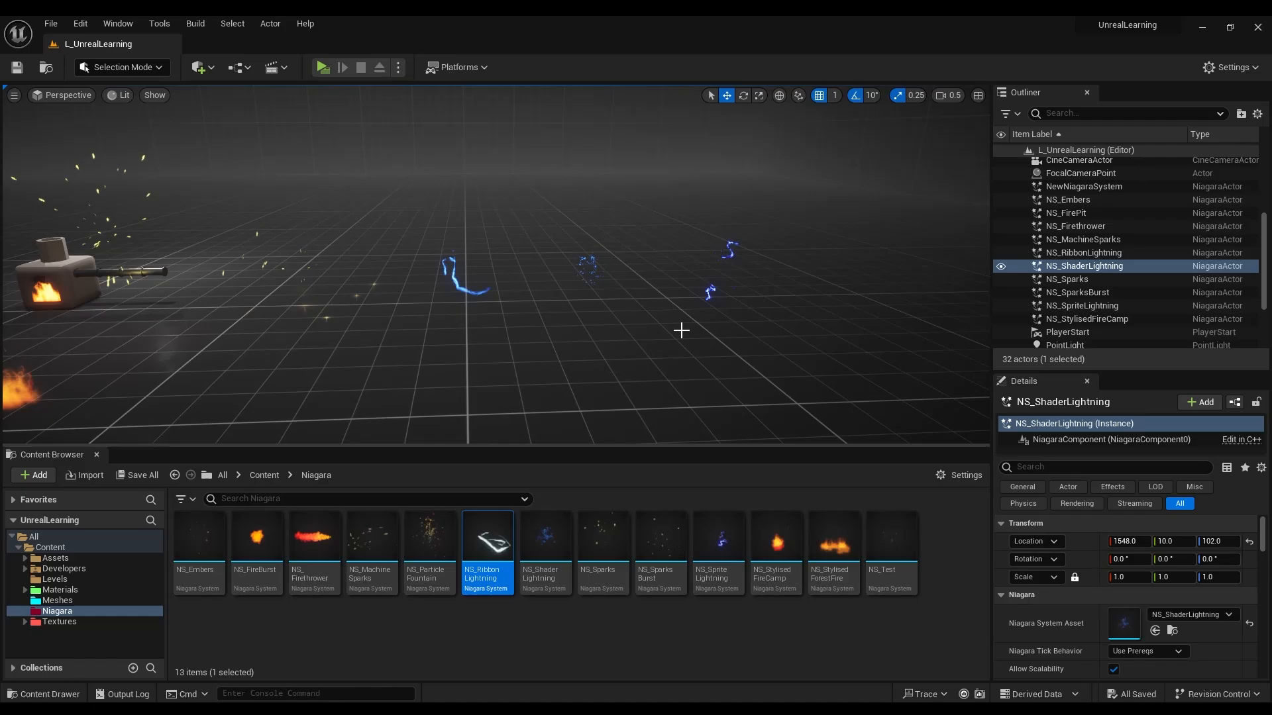
pyautogui.moveTo(687, 330); pyautogui.dragTo(675, 337, button='right')
pyautogui.press('d')
pyautogui.scroll(2, 688, 330)
pyautogui.press('w')
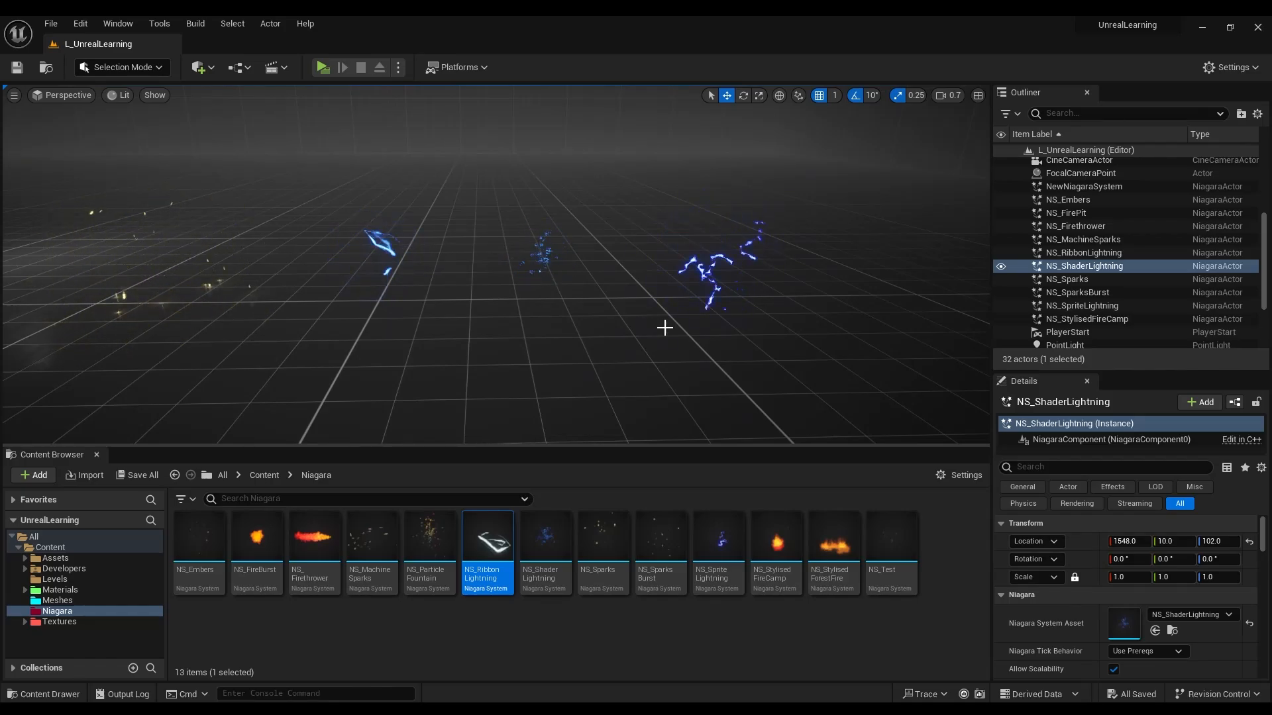
# Show the contents of the project's Textures folder and view the three lightning effects together.
pyautogui.click(115, 622)
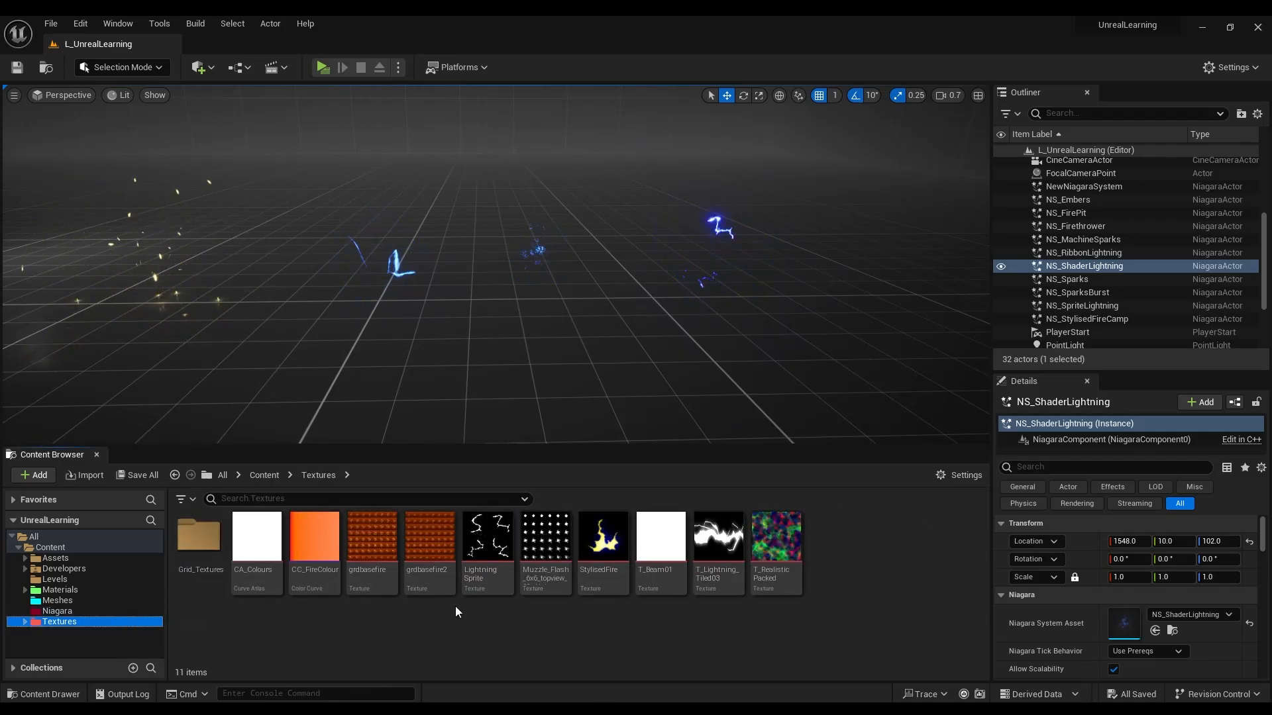
pyautogui.click(525, 622)
pyautogui.moveTo(520, 351); pyautogui.dragTo(610, 240, button='right')
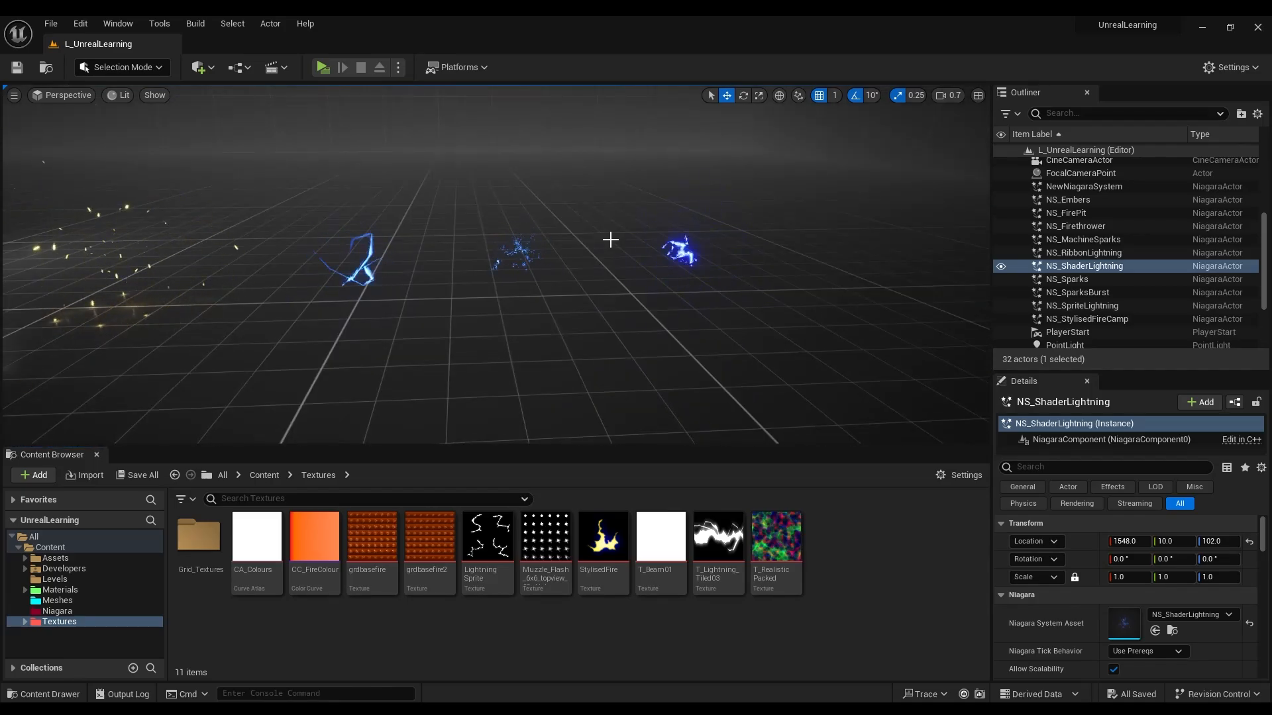